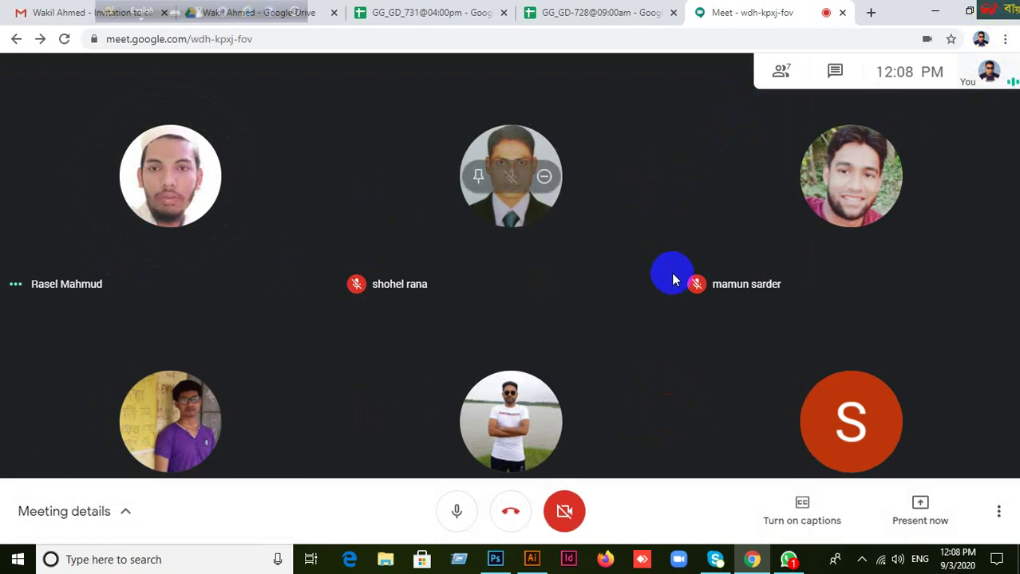
Switch to Illustrator and collapse the expanded colour swatches.
click(532, 558)
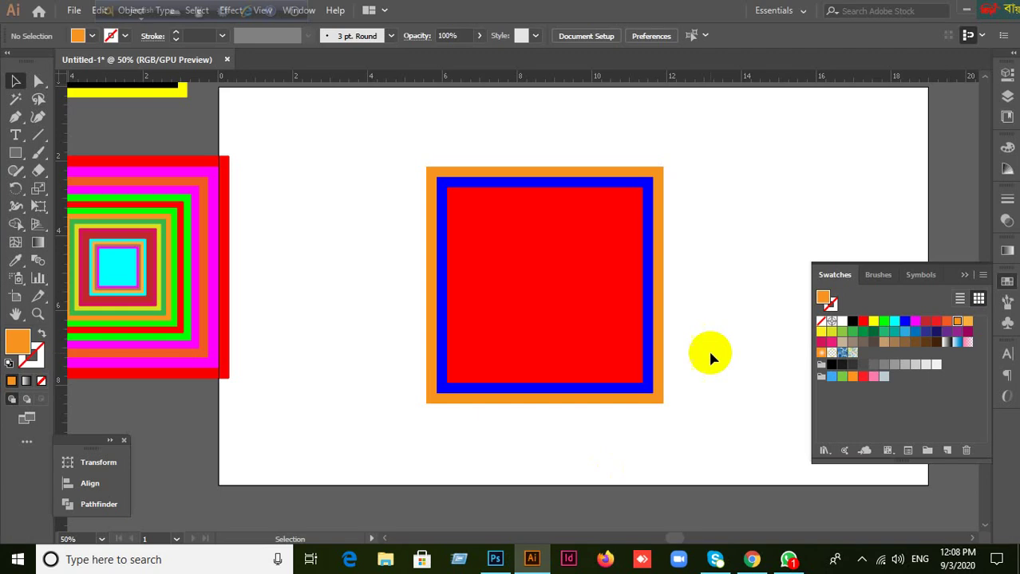
click(963, 275)
scroll(751, 315, down, 1)
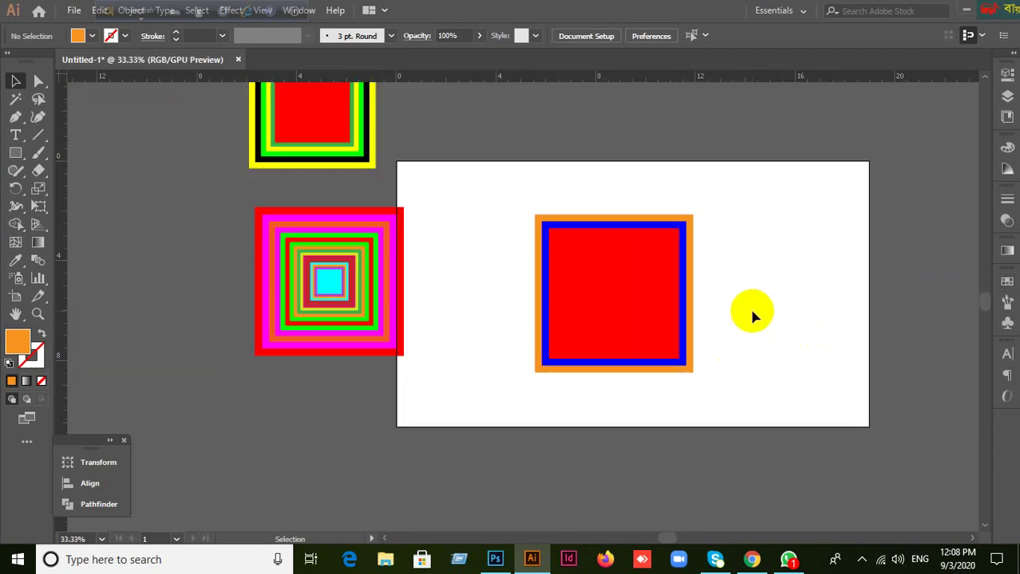
click(748, 560)
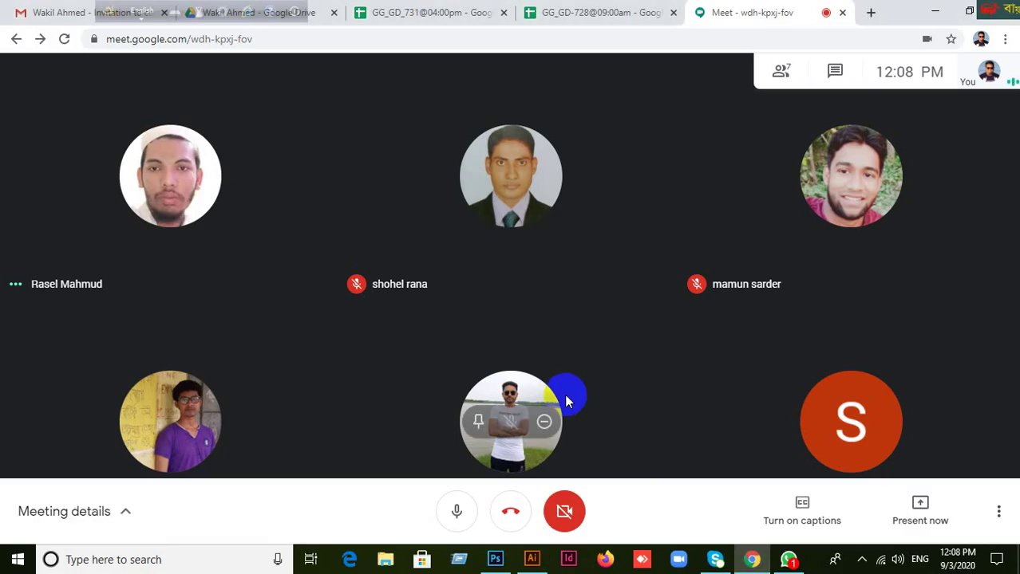
mouse_move(533, 559)
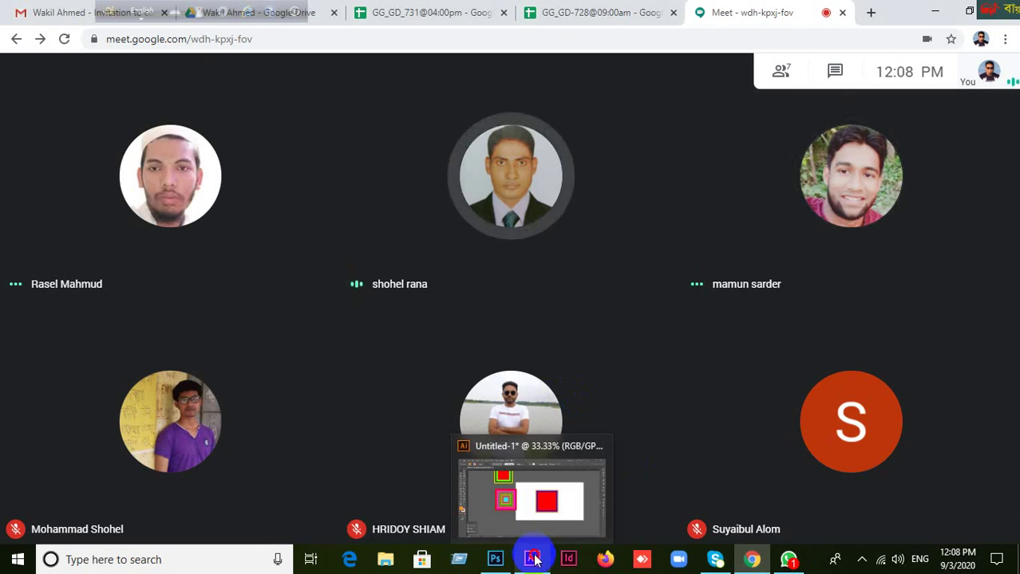
click(533, 560)
Delete the nested orange, blue and red squares from the artboard.
drag(510, 209, 696, 389)
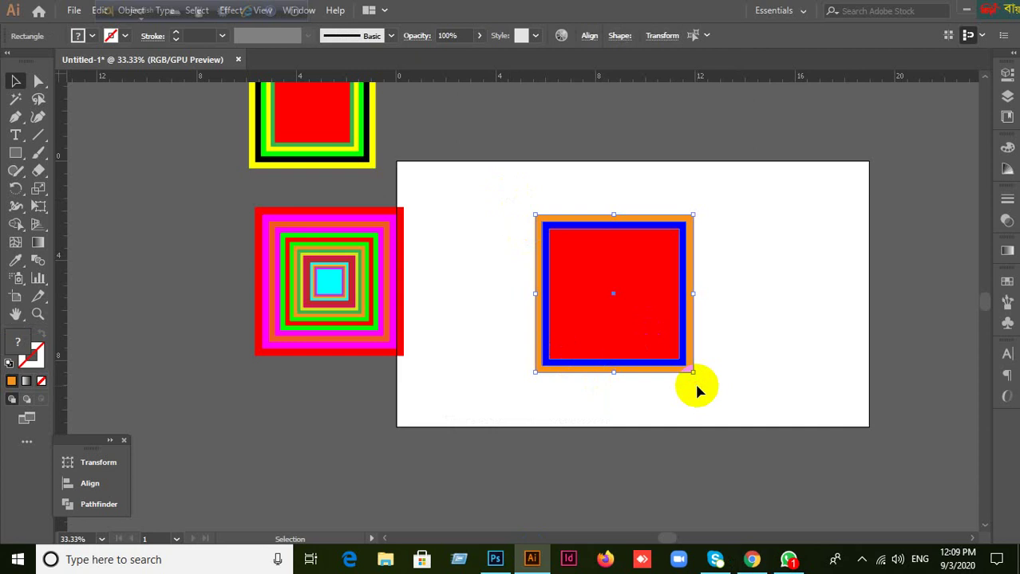
click(705, 387)
click(677, 311)
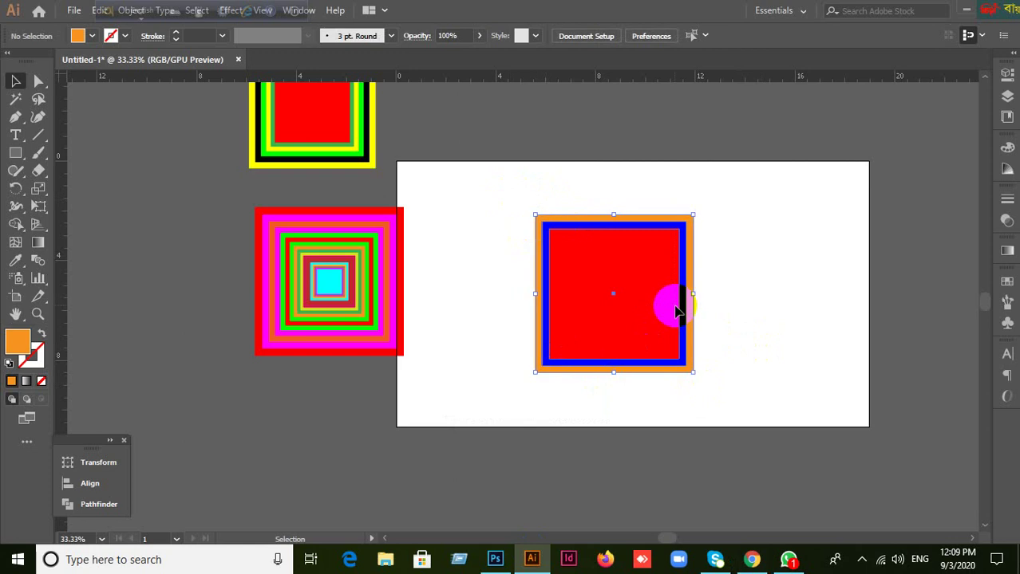
key(Delete)
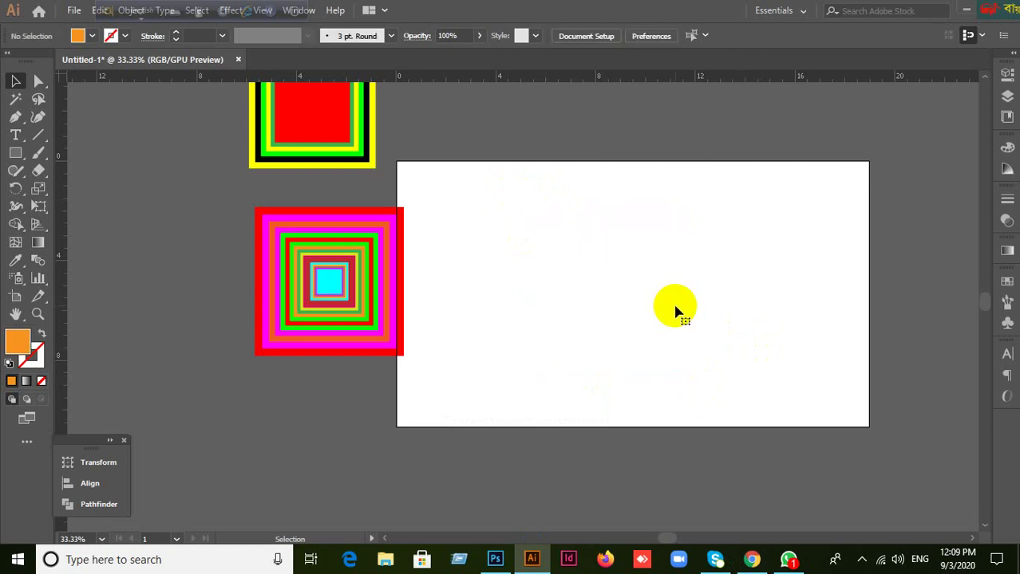
Draw a square with orange fill and no stroke on the artboard and select it.
click(16, 153)
drag(560, 226, 721, 387)
click(14, 82)
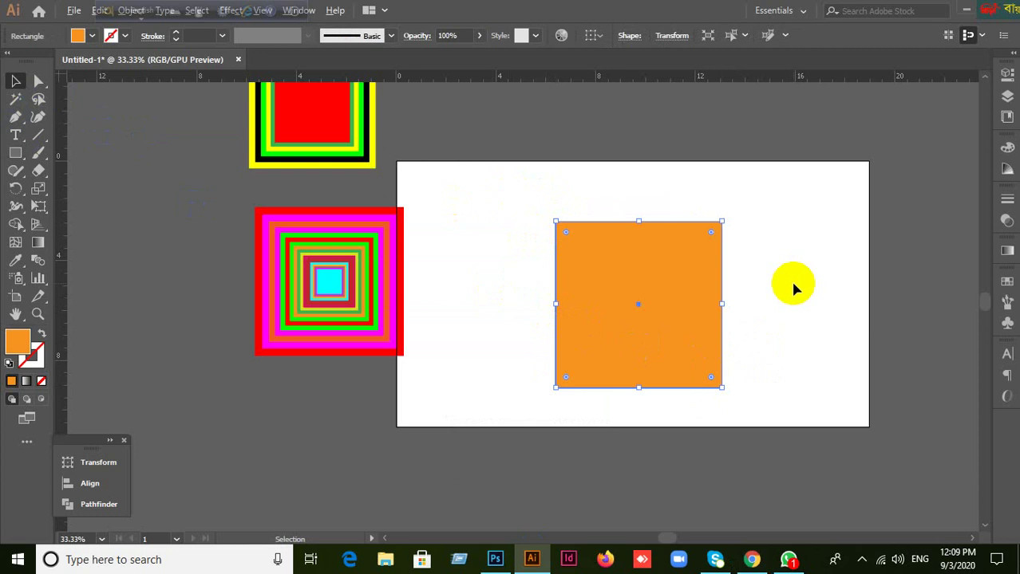
click(589, 266)
drag(112, 8, 602, 10)
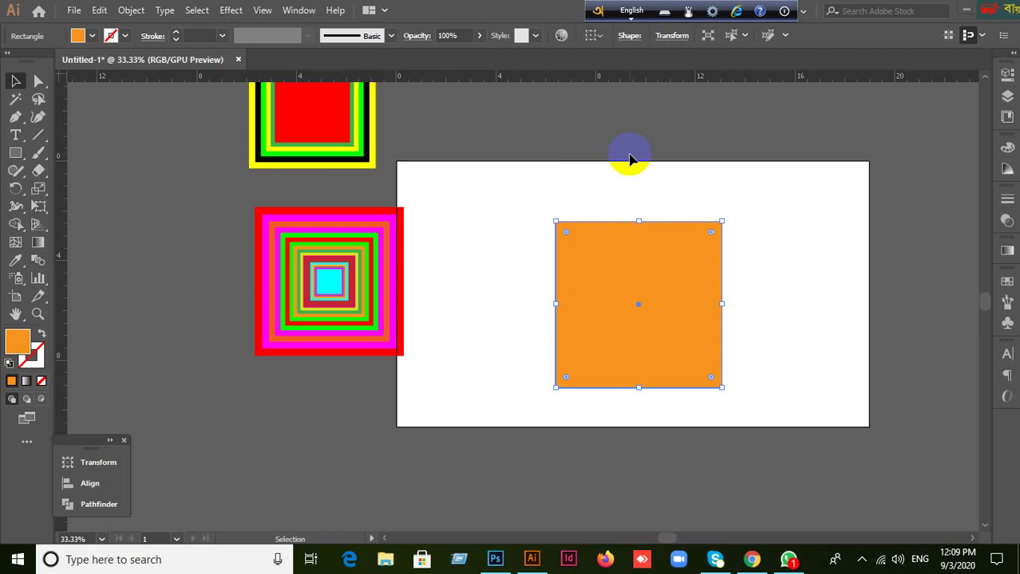
click(131, 9)
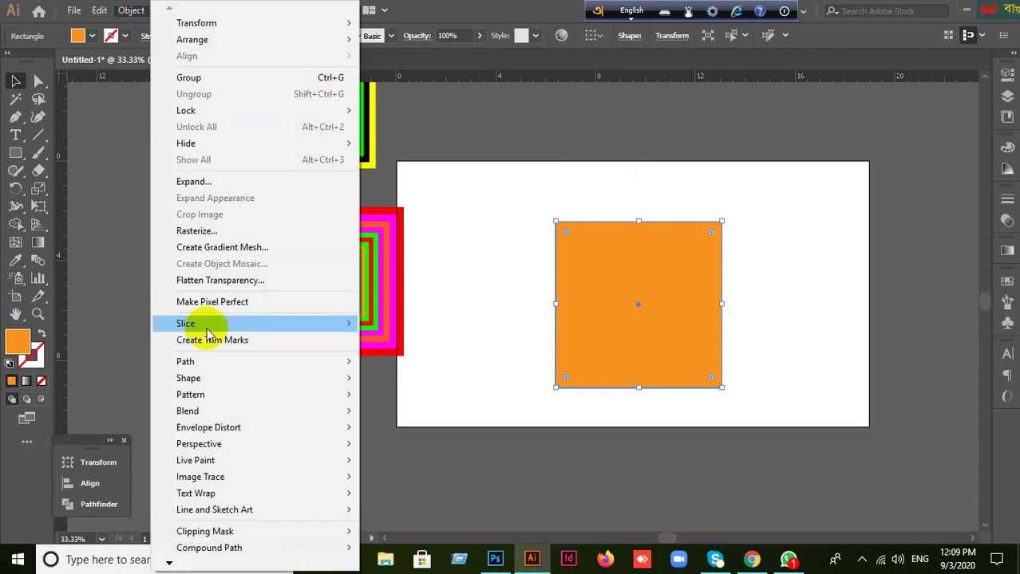
mouse_move(239, 364)
click(471, 416)
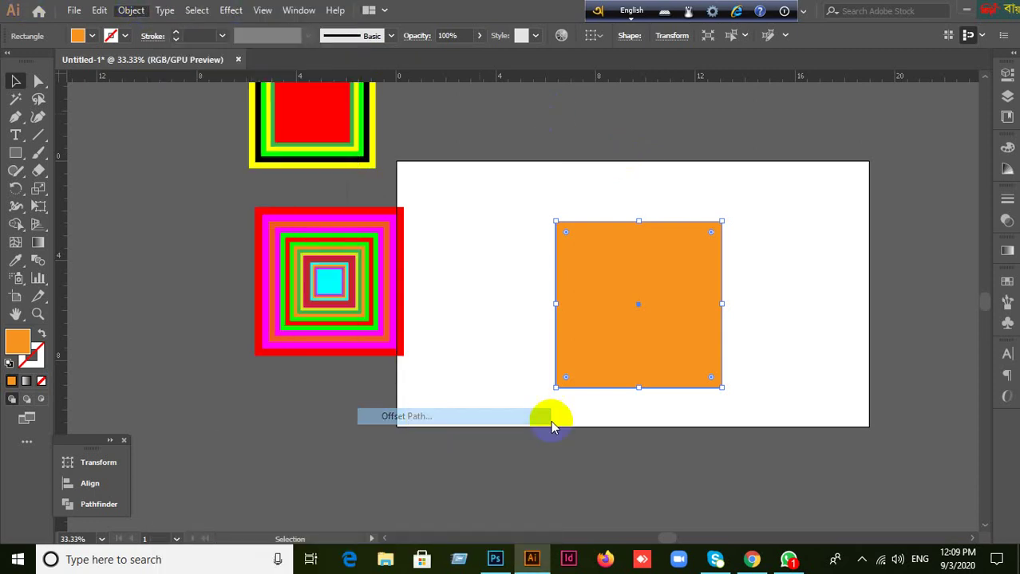
click(926, 326)
Switch to the Google Meet call in Chrome and present the entire screen.
click(751, 558)
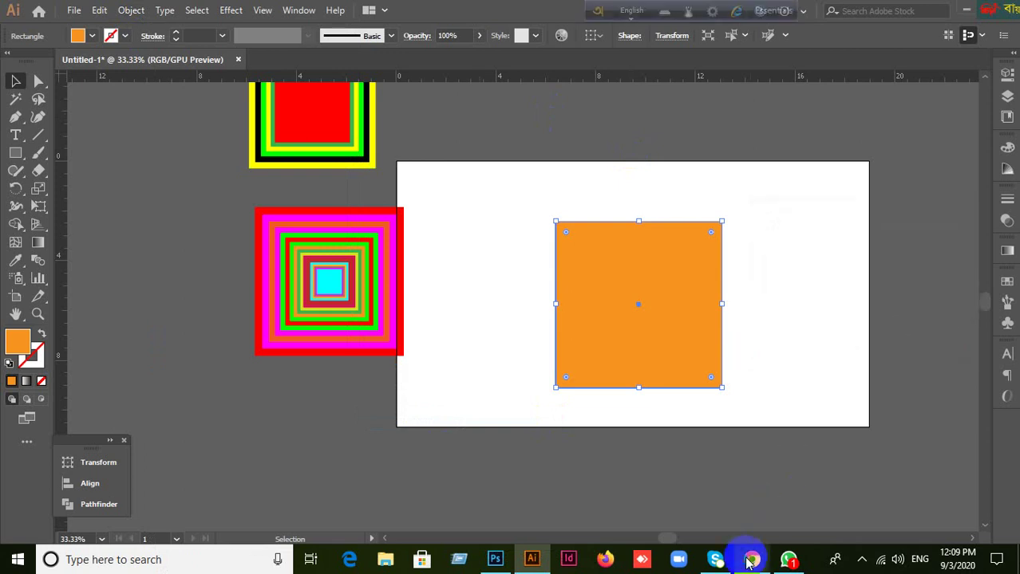
click(899, 506)
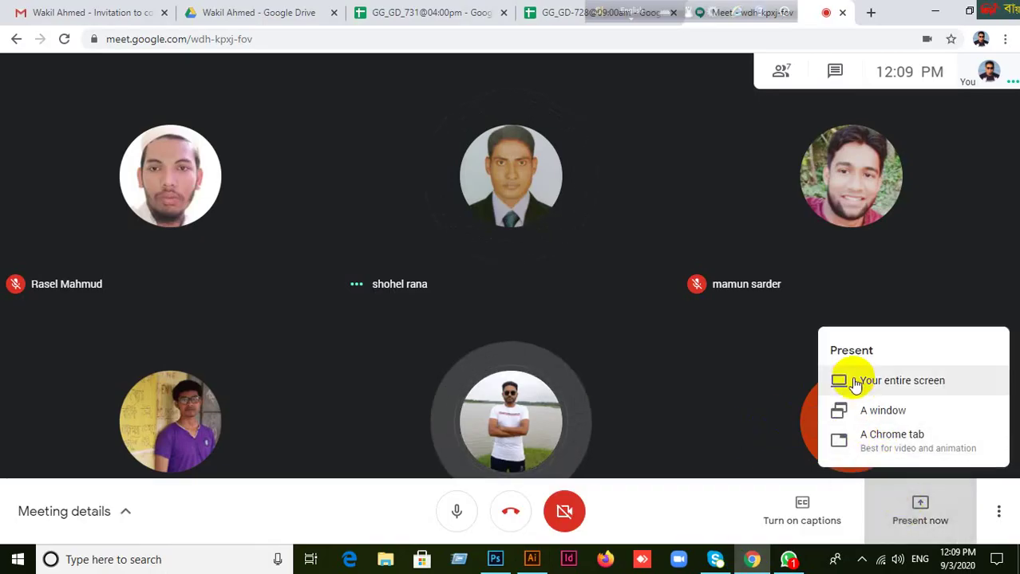
key(Return)
click(447, 231)
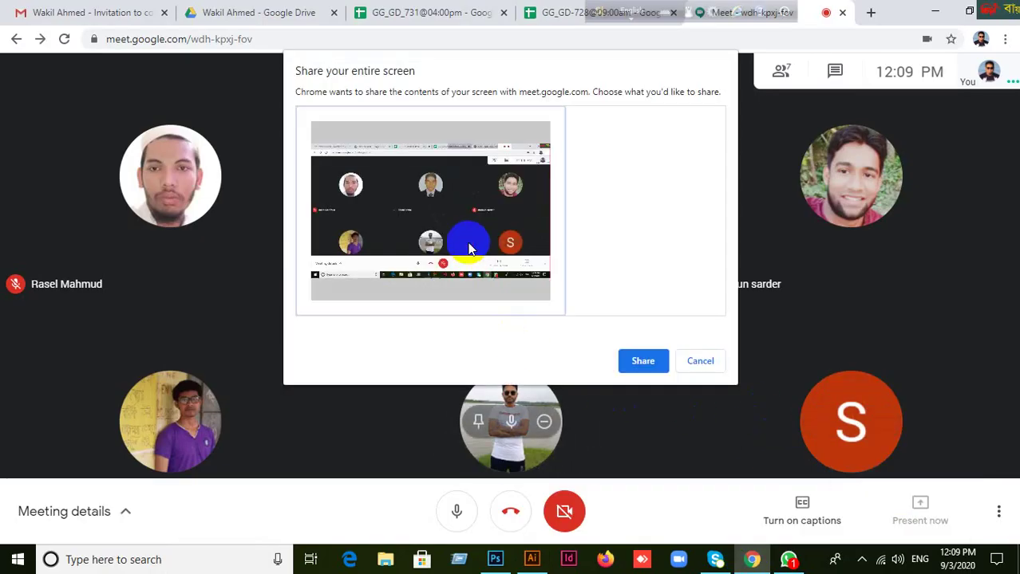
click(642, 360)
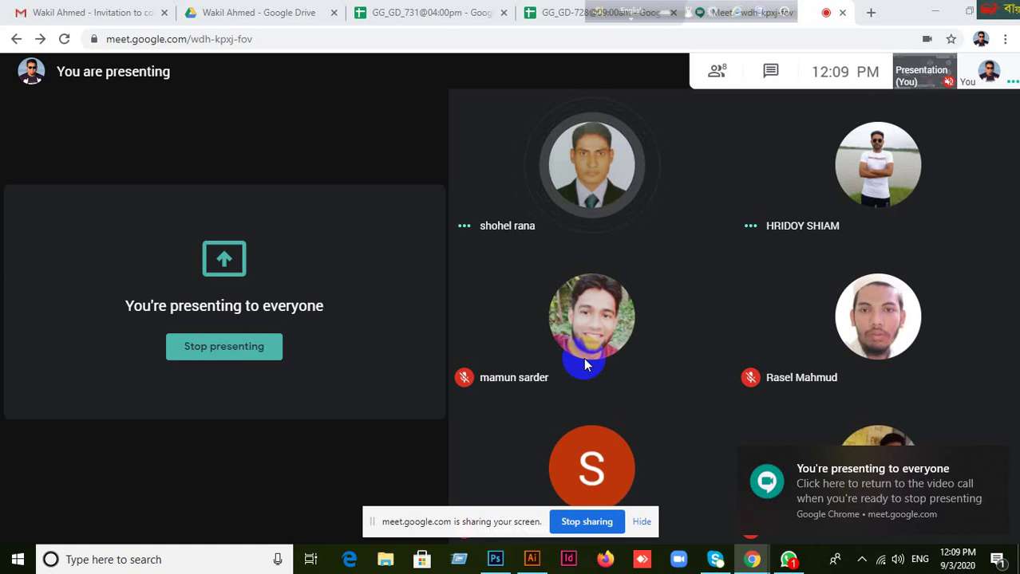
Switch to Illustrator and create an inner Offset Path of the orange square at -0.5 in with Miter joins.
click(529, 563)
click(610, 310)
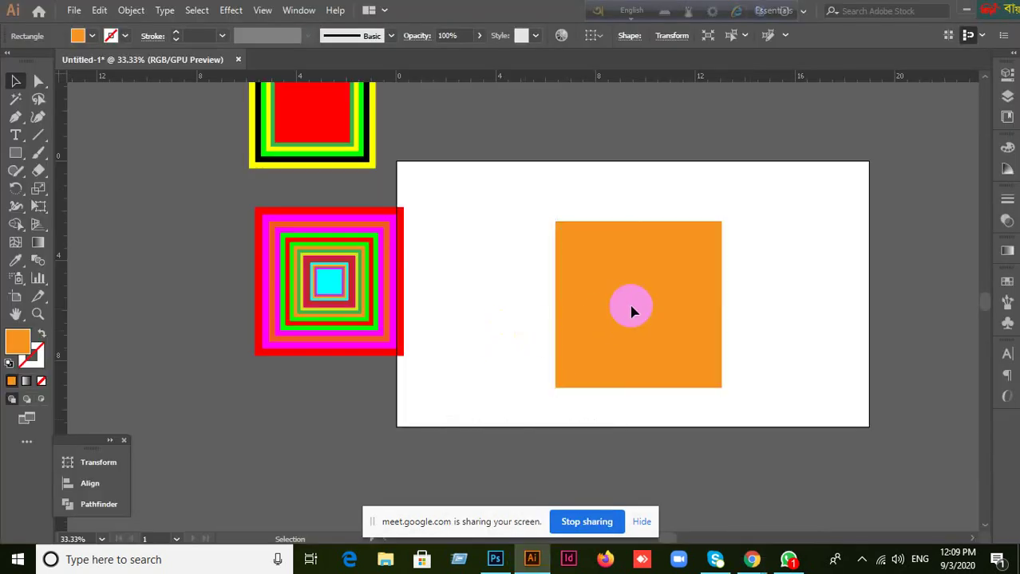
click(130, 9)
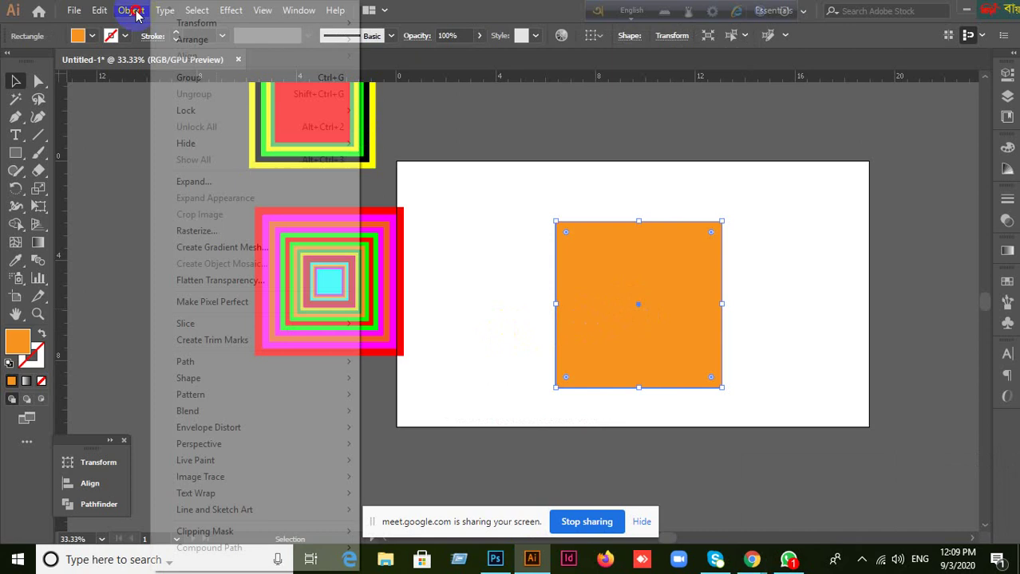
mouse_move(200, 363)
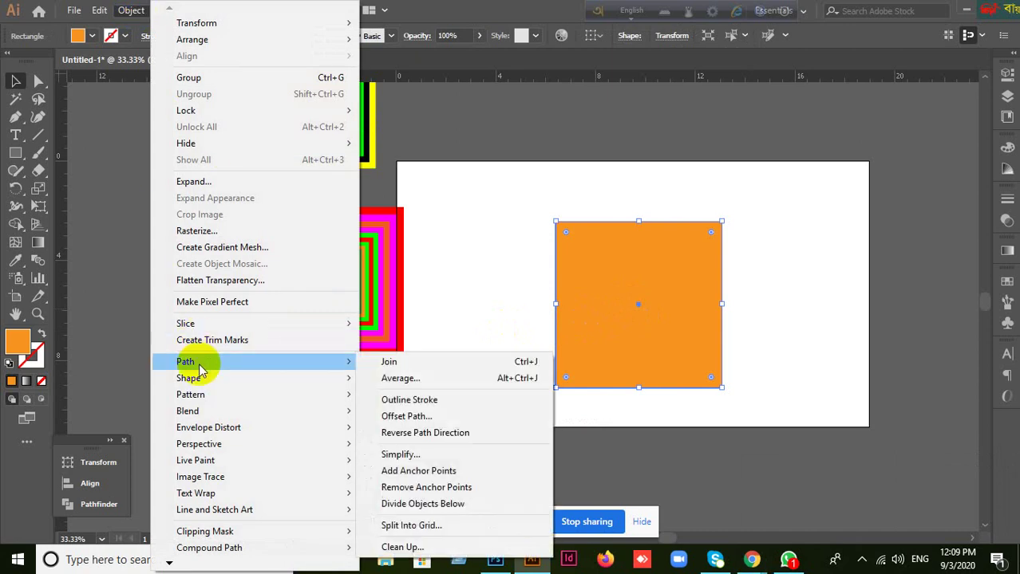
click(411, 417)
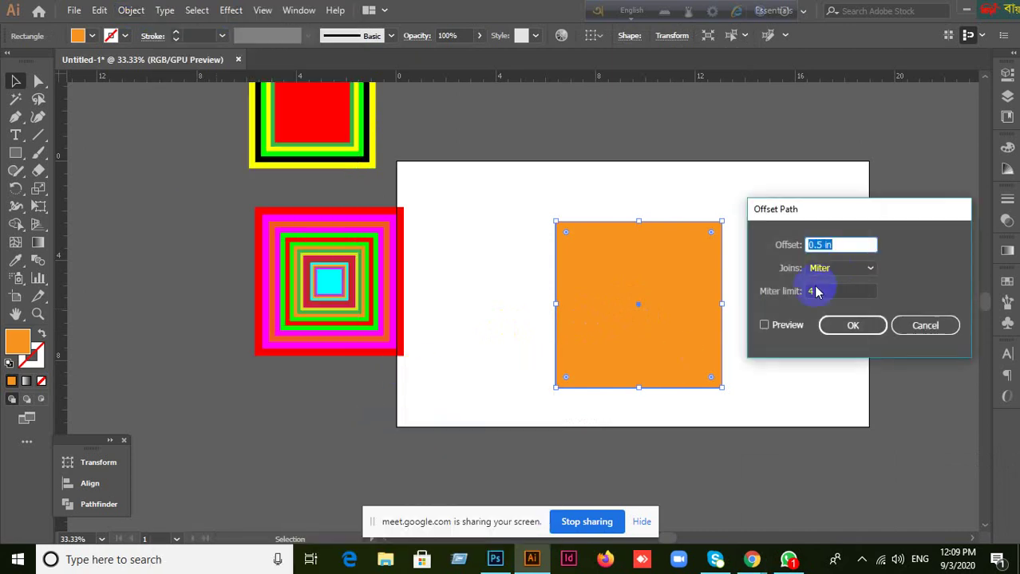
click(764, 326)
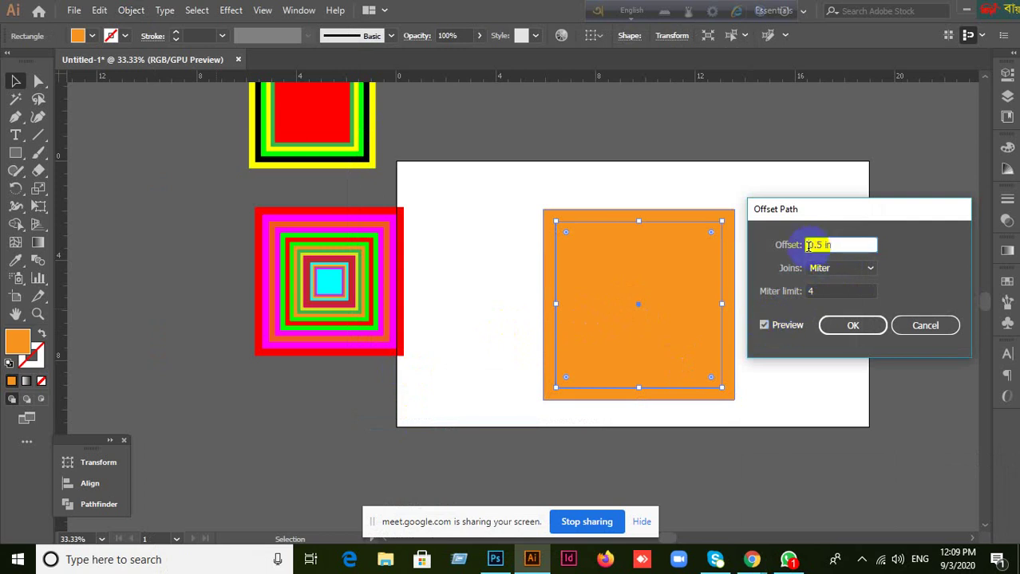
click(765, 327)
click(764, 326)
click(852, 326)
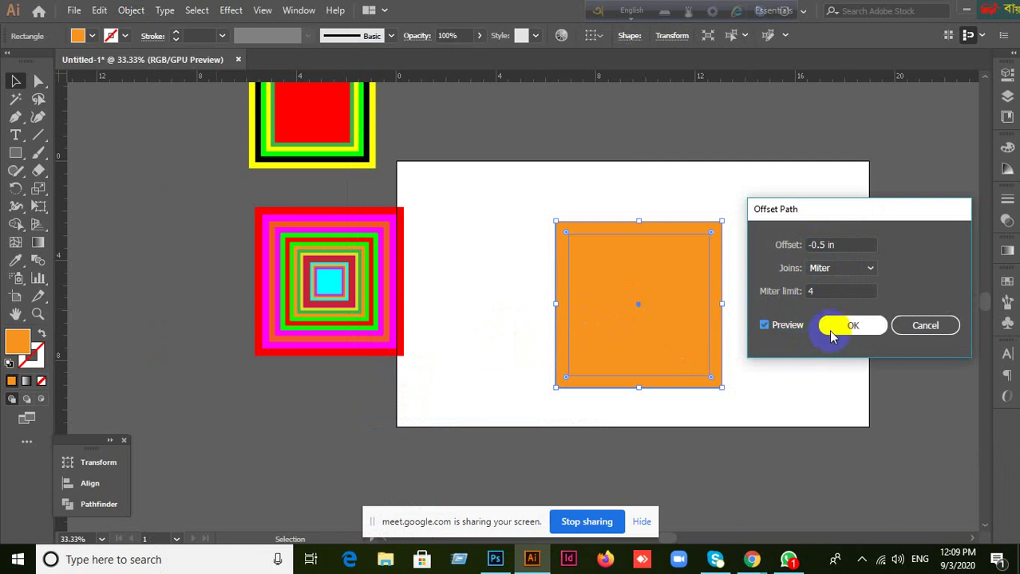
Pull the inner offset square out of the larger orange square and delete it.
click(478, 204)
drag(478, 204, 735, 382)
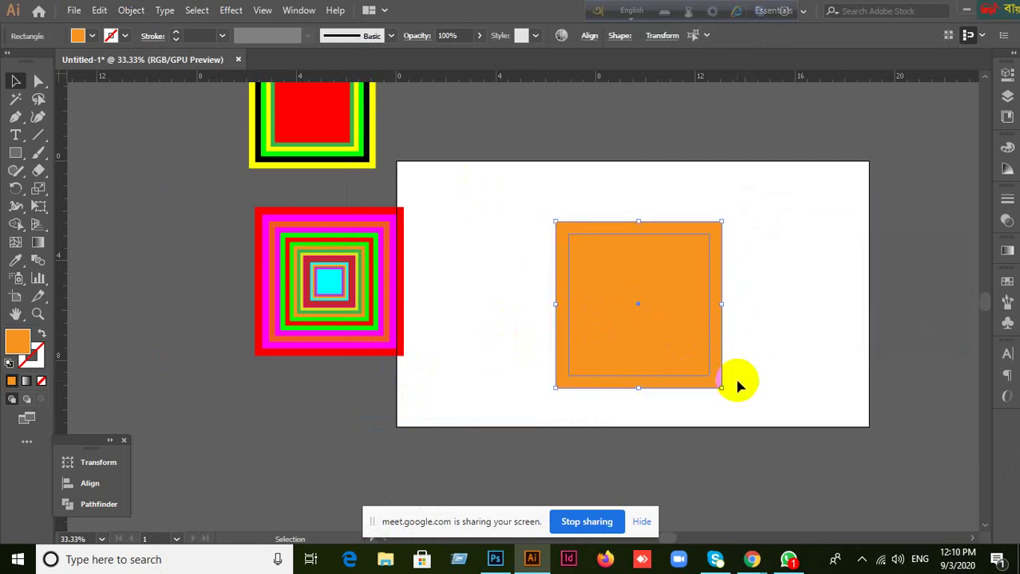
drag(699, 280, 801, 296)
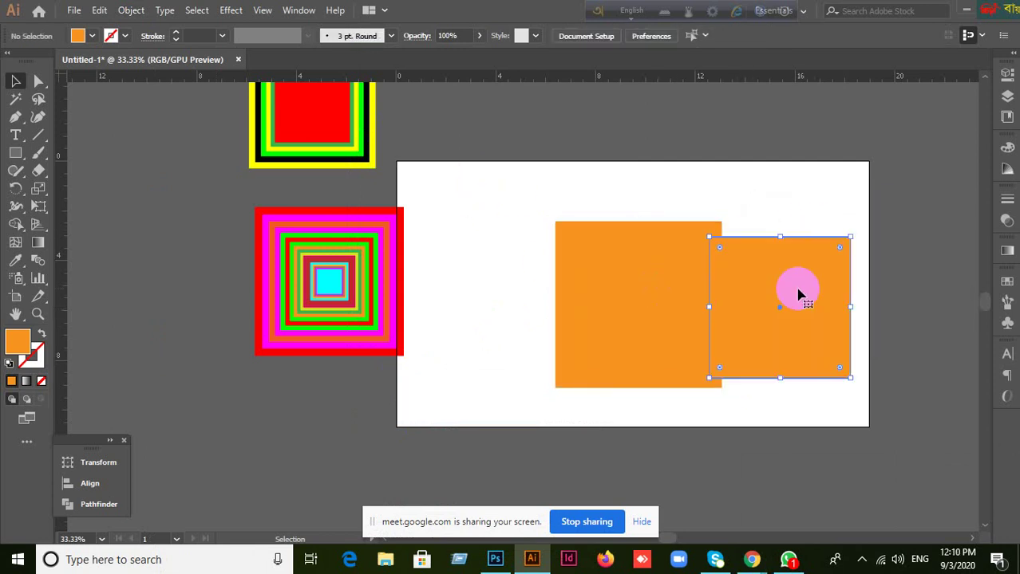
key(Delete)
Make a smaller concentric copy of the orange square by scaling it proportionally about its centre.
click(690, 305)
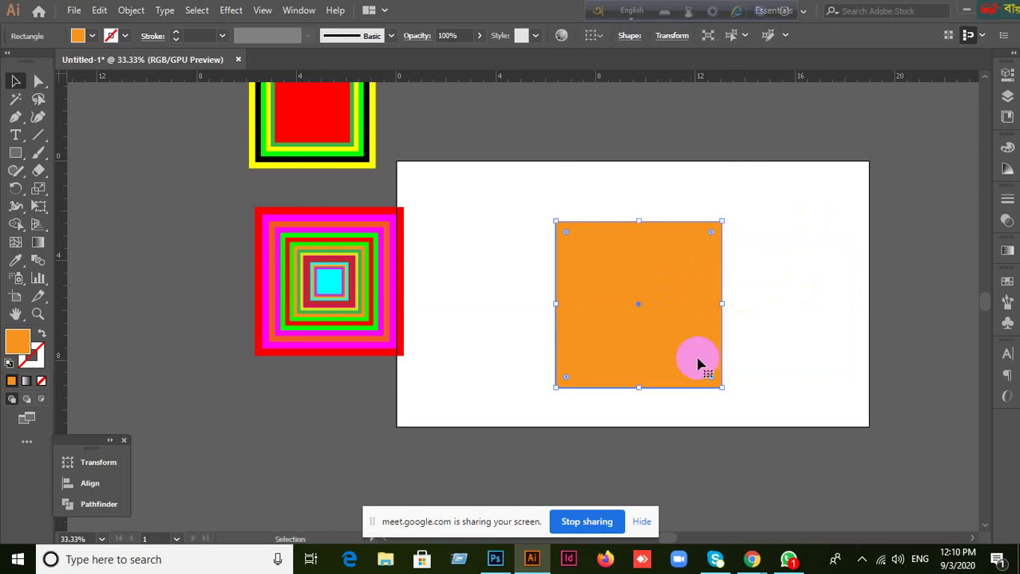
drag(722, 388, 710, 367)
click(813, 371)
click(668, 337)
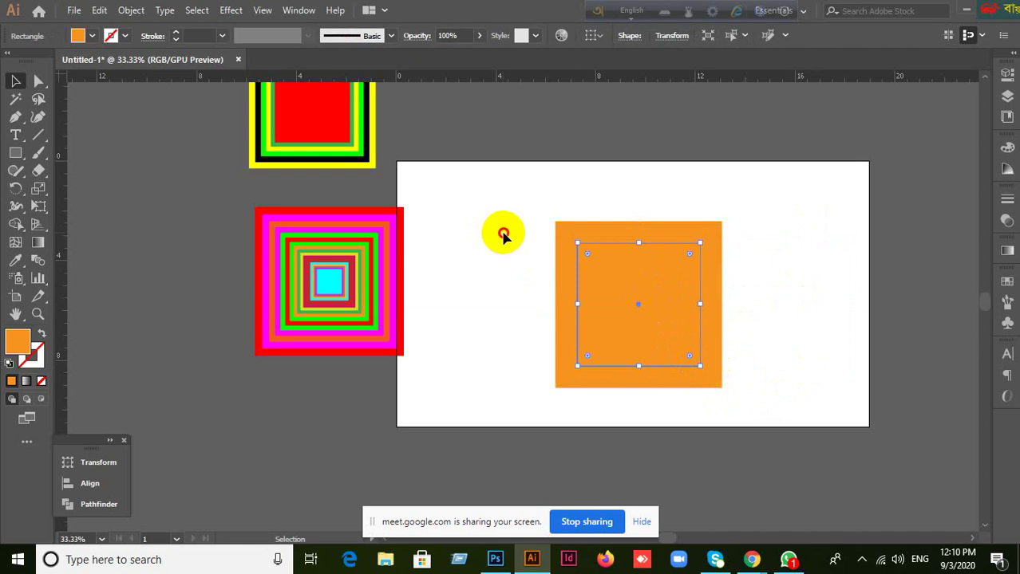
drag(501, 230, 769, 380)
click(850, 386)
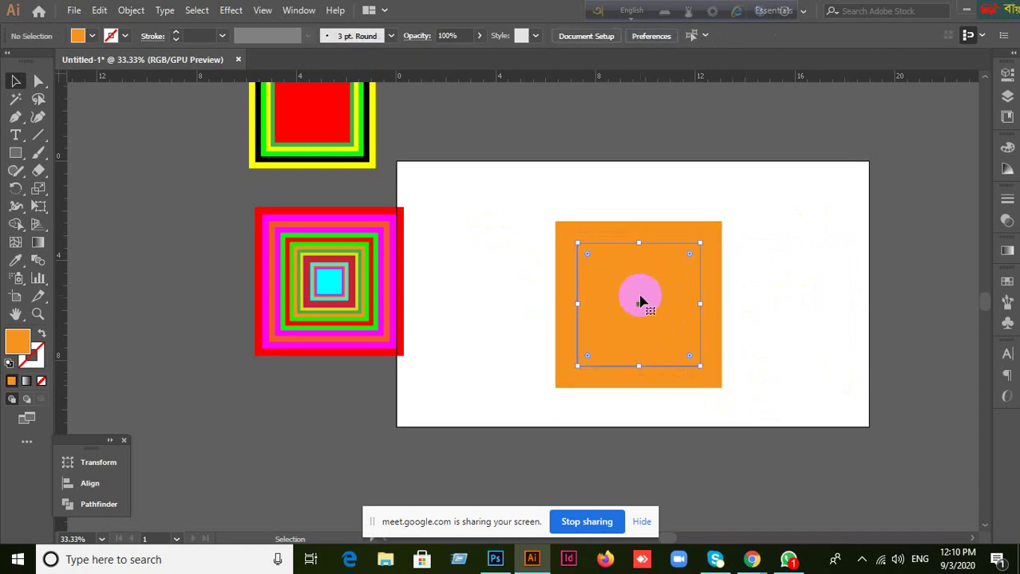
Delete the smaller inner square and the remaining large orange square.
key(Delete)
click(655, 338)
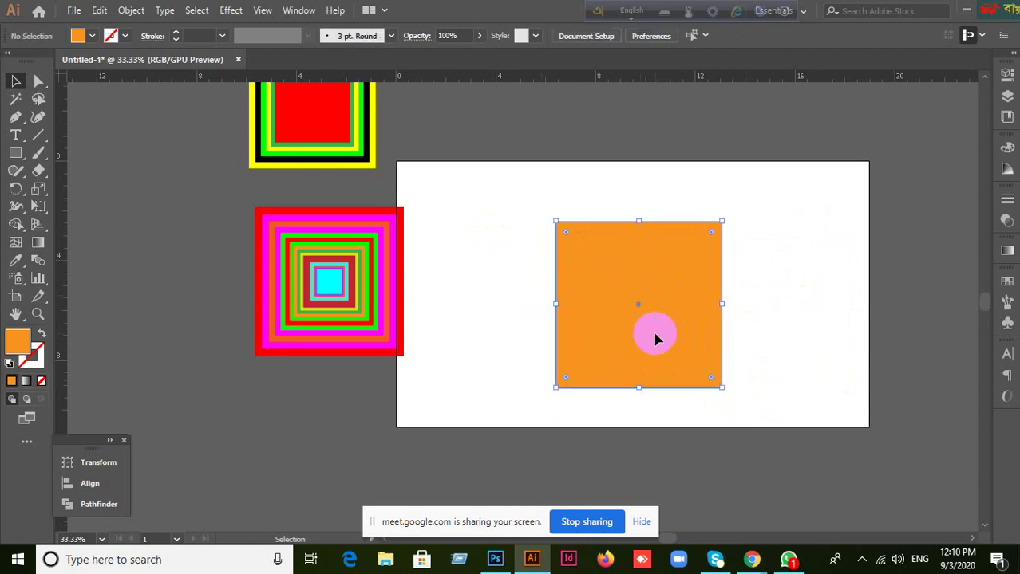
key(Delete)
Draw a closed, curvy free-form shape with orange fill across the artboard using the Pen tool.
scroll(497, 228, down, 1)
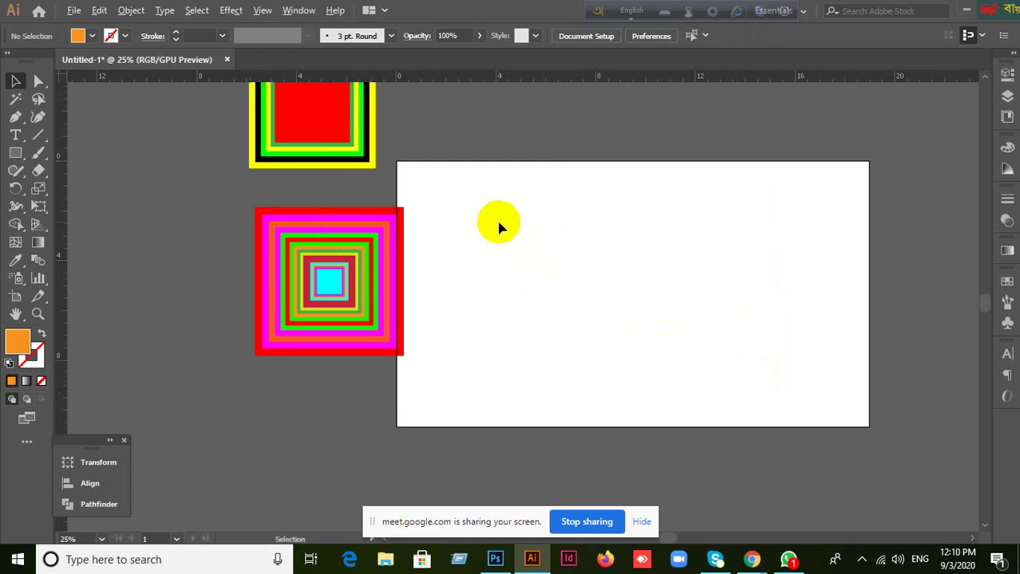
drag(13, 122, 67, 121)
click(547, 221)
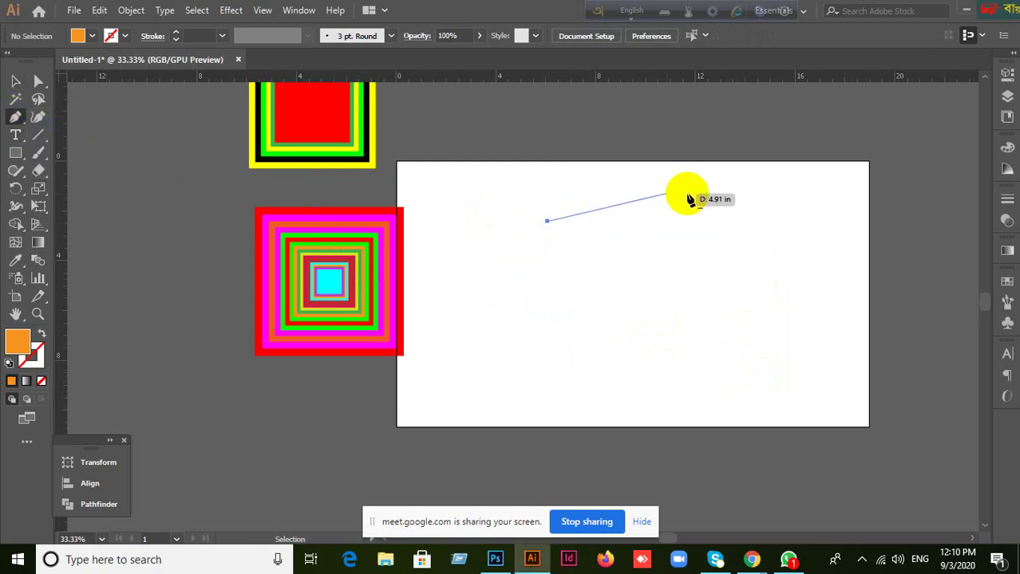
drag(701, 196, 733, 226)
mouse_move(727, 319)
mouse_down()
mouse_move(701, 389)
mouse_move(775, 401)
mouse_up()
drag(822, 345, 854, 387)
drag(781, 451, 631, 435)
drag(620, 402, 665, 364)
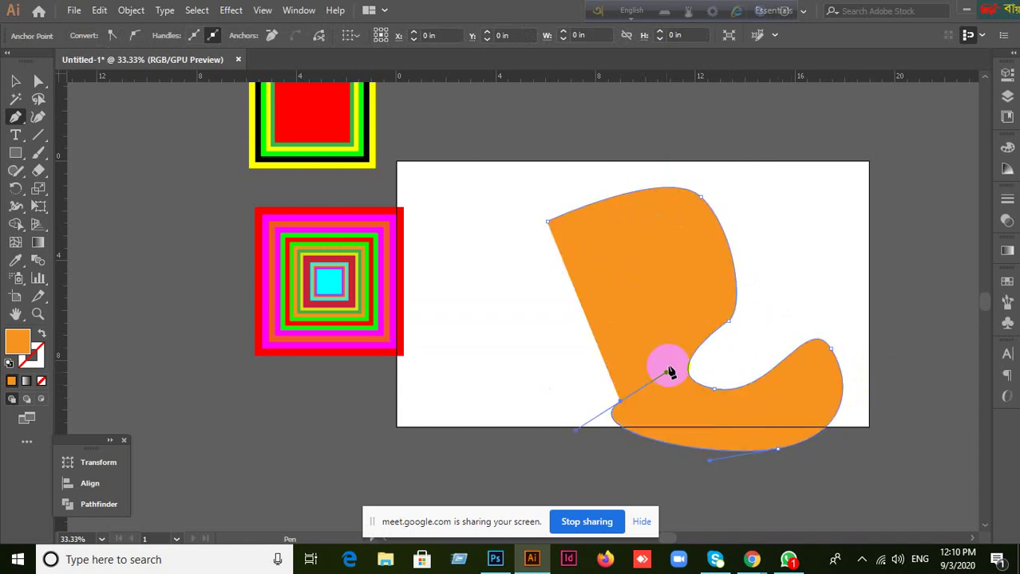
drag(678, 321, 667, 305)
drag(592, 319, 558, 232)
click(15, 81)
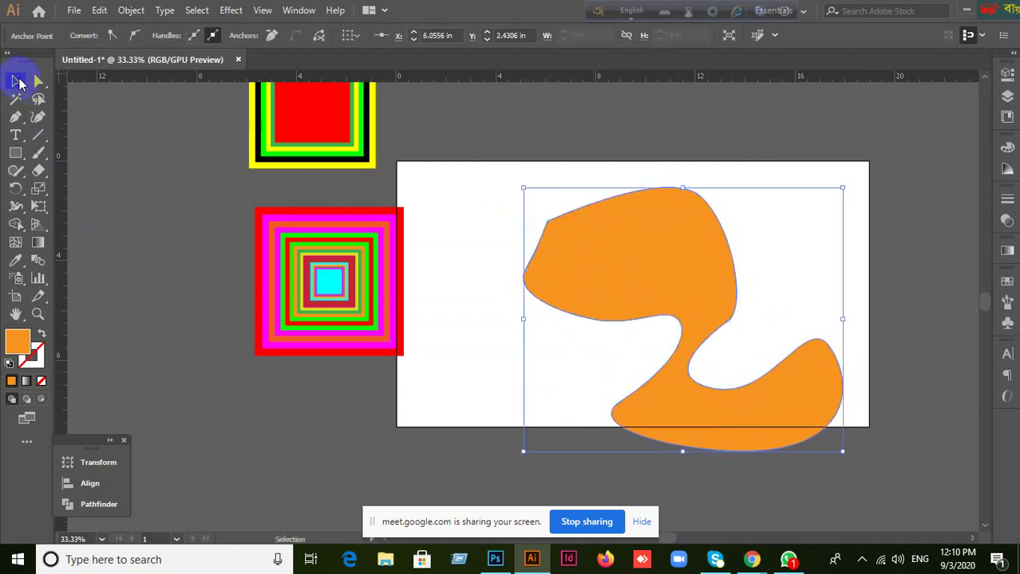
Select the orange free-form shape and scale it down proportionally about its centre.
click(656, 269)
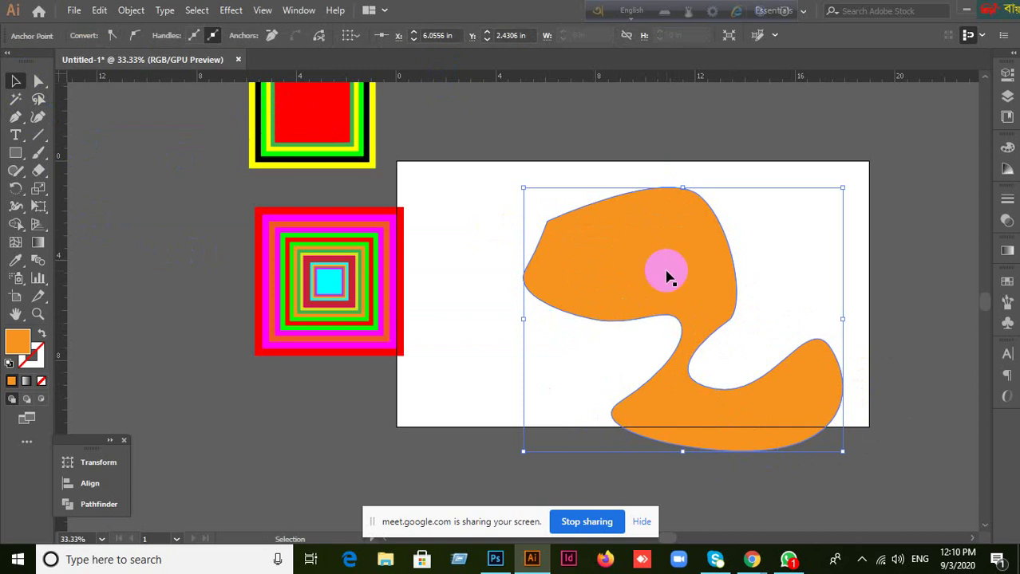
click(667, 274)
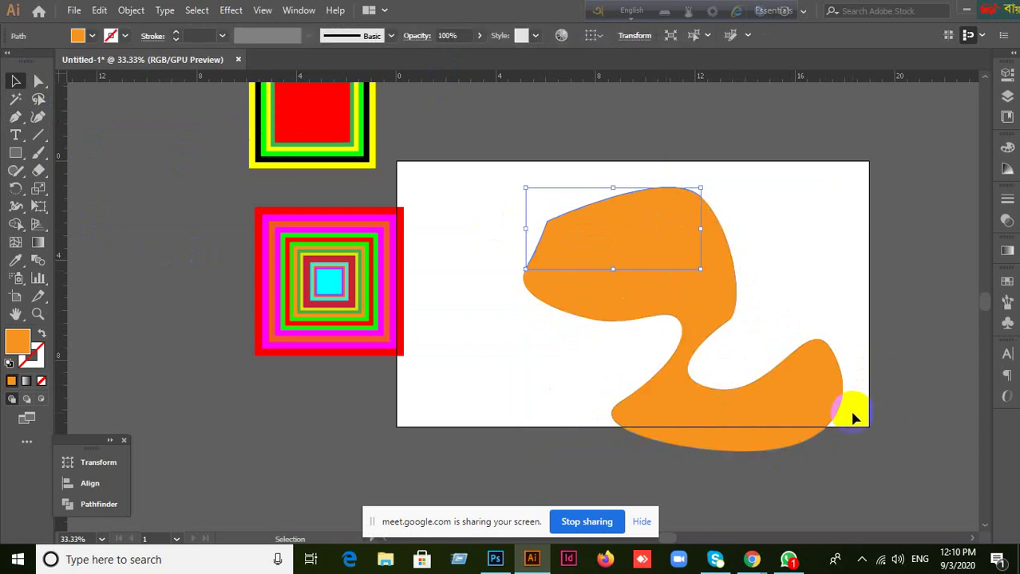
click(485, 337)
click(583, 280)
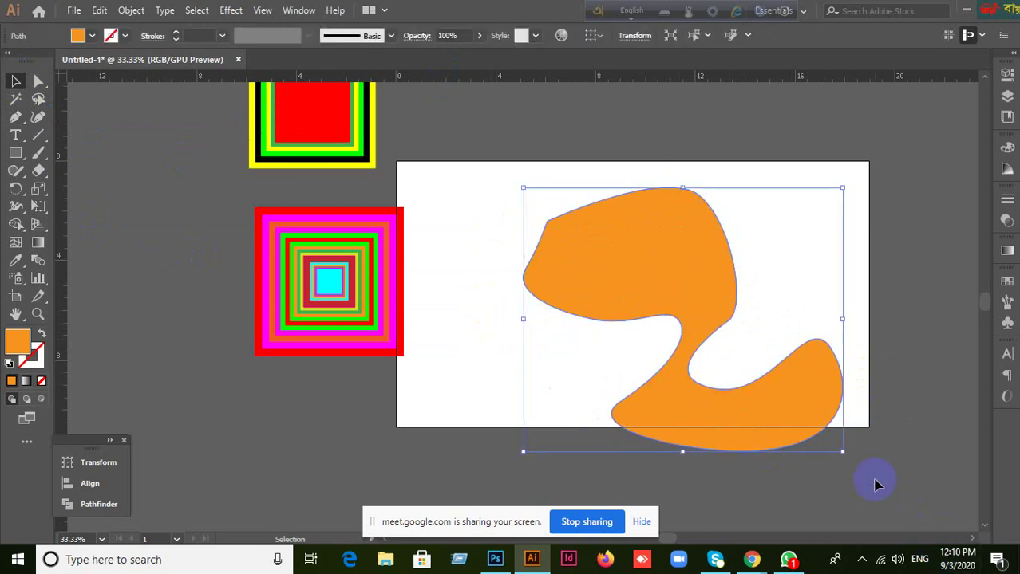
drag(843, 451, 808, 423)
ctrl+click(620, 289)
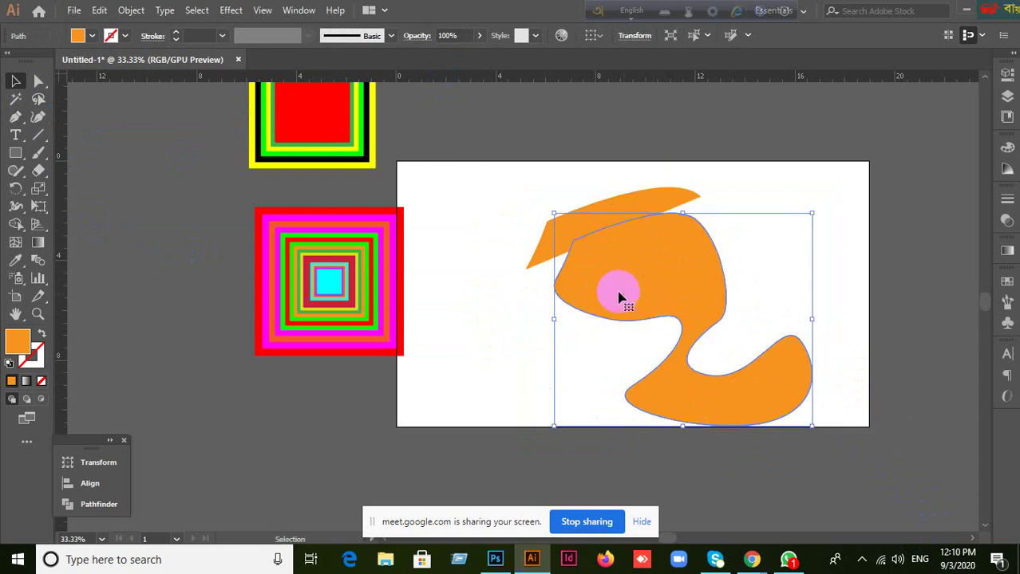
Delete the leftover orange sliver beside the free-form shape and reposition the free-form shape over the artboard.
drag(704, 419, 834, 429)
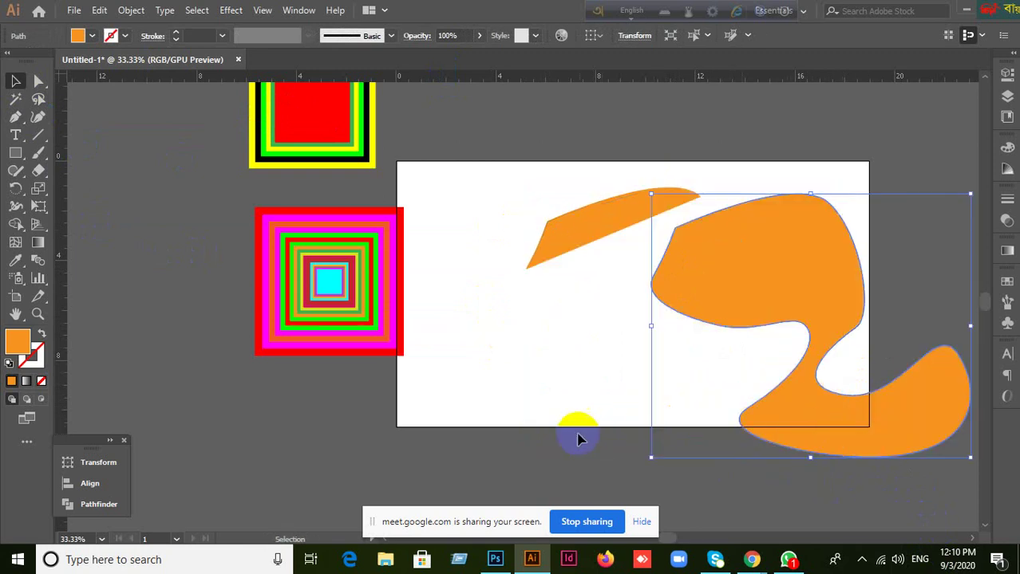
drag(533, 198, 573, 283)
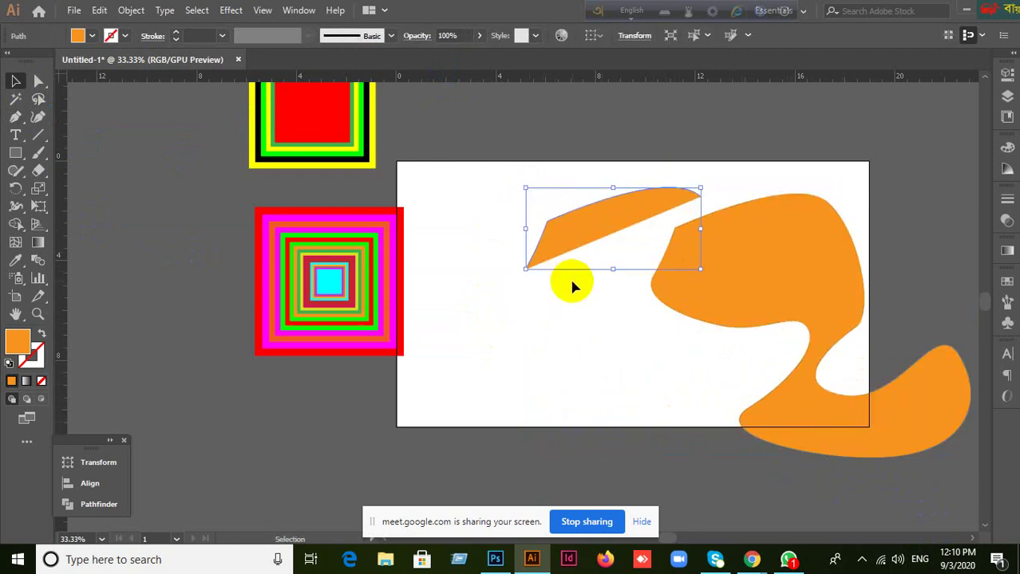
key(Delete)
drag(721, 257, 581, 235)
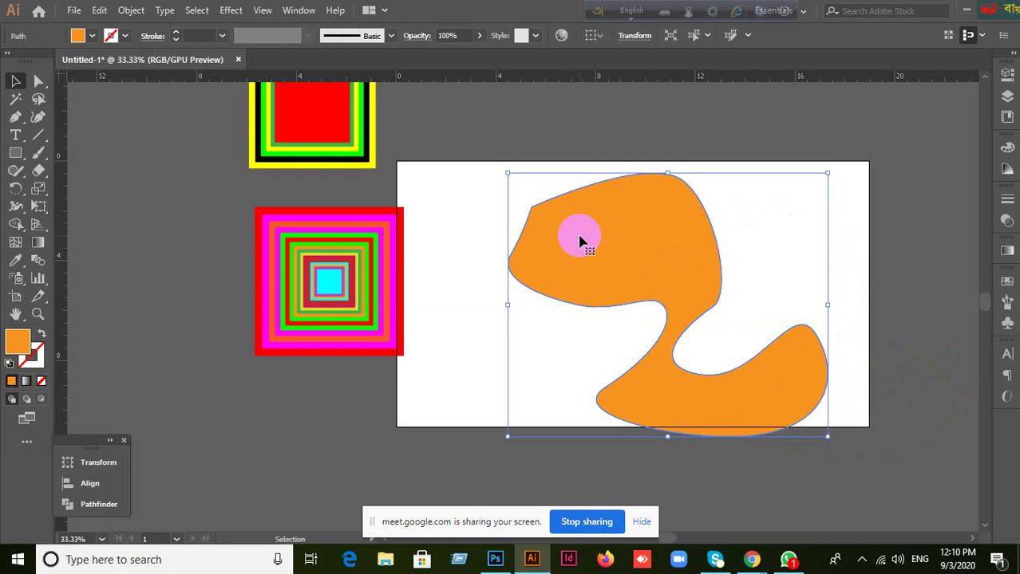
Make a smaller in-place copy of the free-form shape by scaling it proportionally about its centre, and fill it red.
ctrl+click(581, 242)
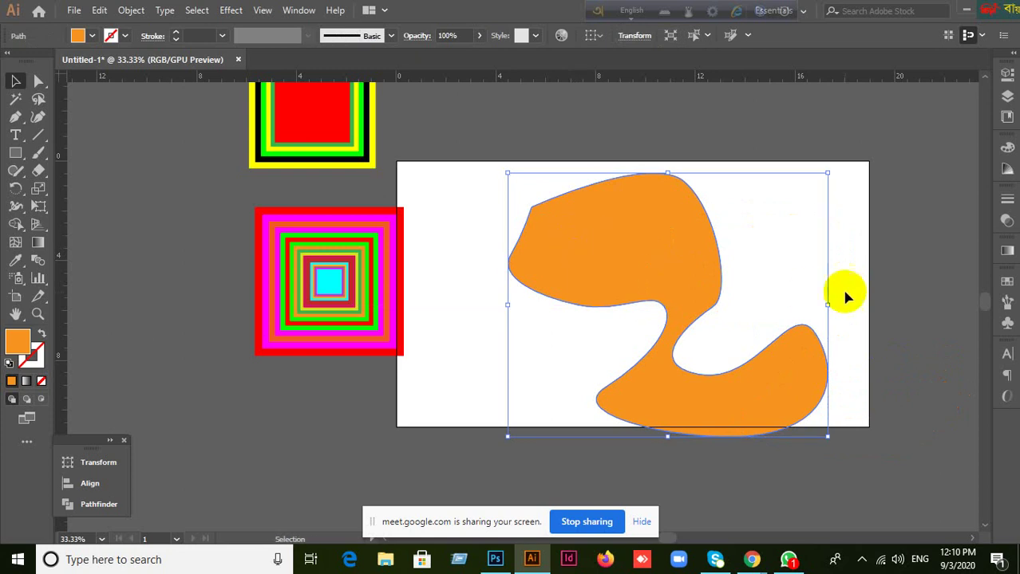
drag(828, 436, 792, 409)
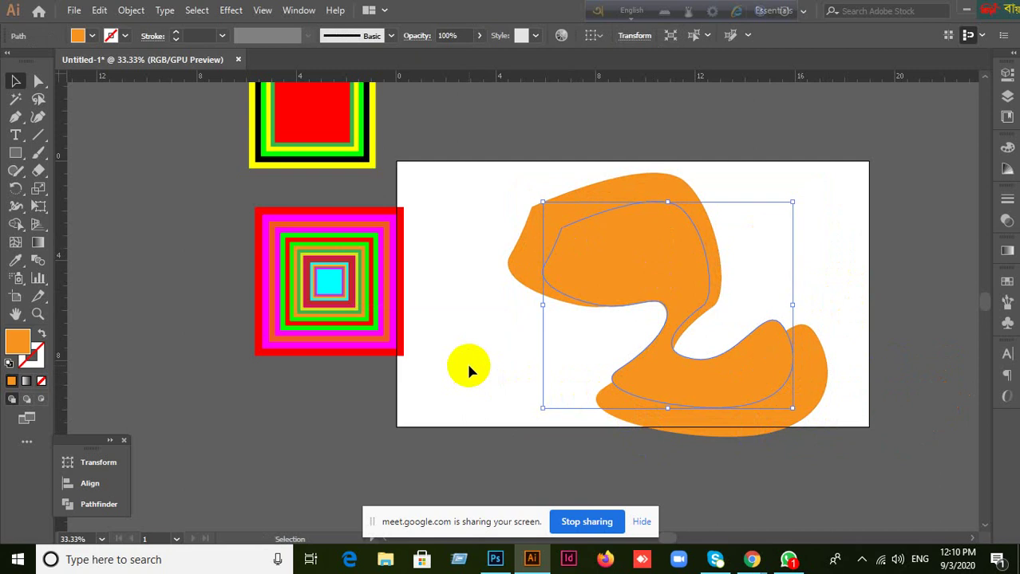
click(630, 257)
click(1013, 290)
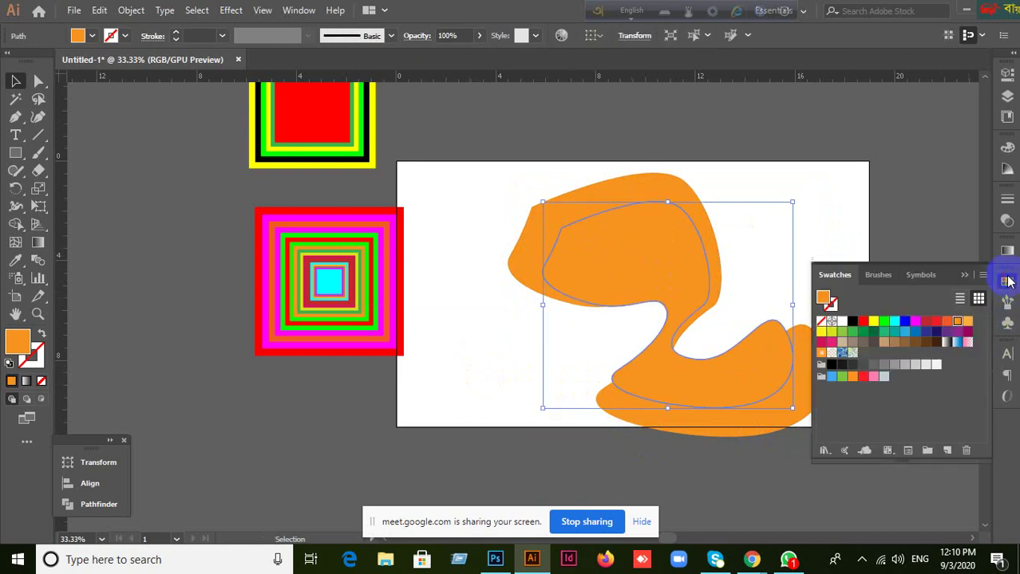
click(862, 320)
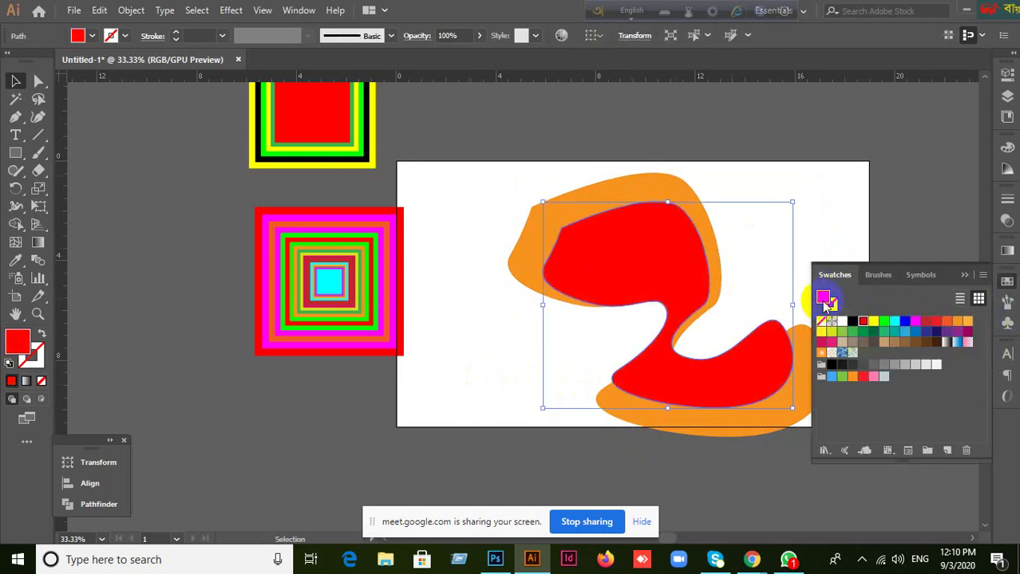
click(667, 218)
click(558, 278)
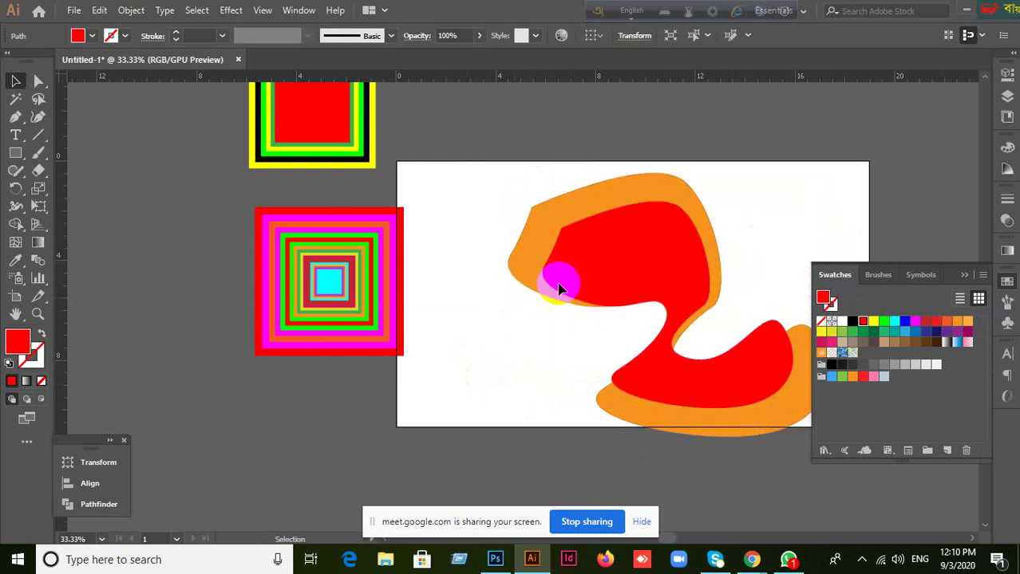
Undo the red fill and remove the scaled-down copy, leaving only the large orange free-form shape.
key(ctrl+z)
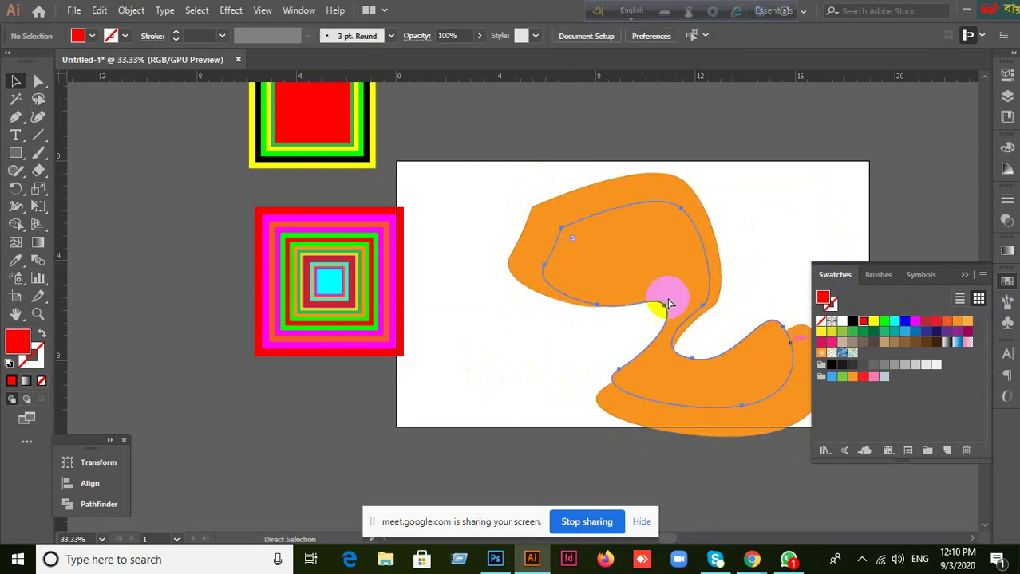
key(Delete)
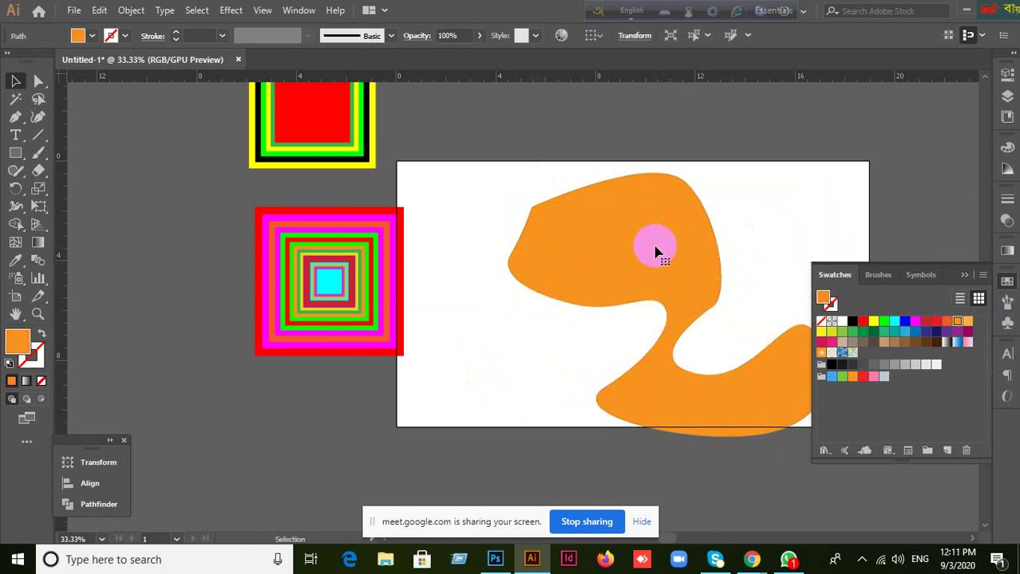
click(654, 253)
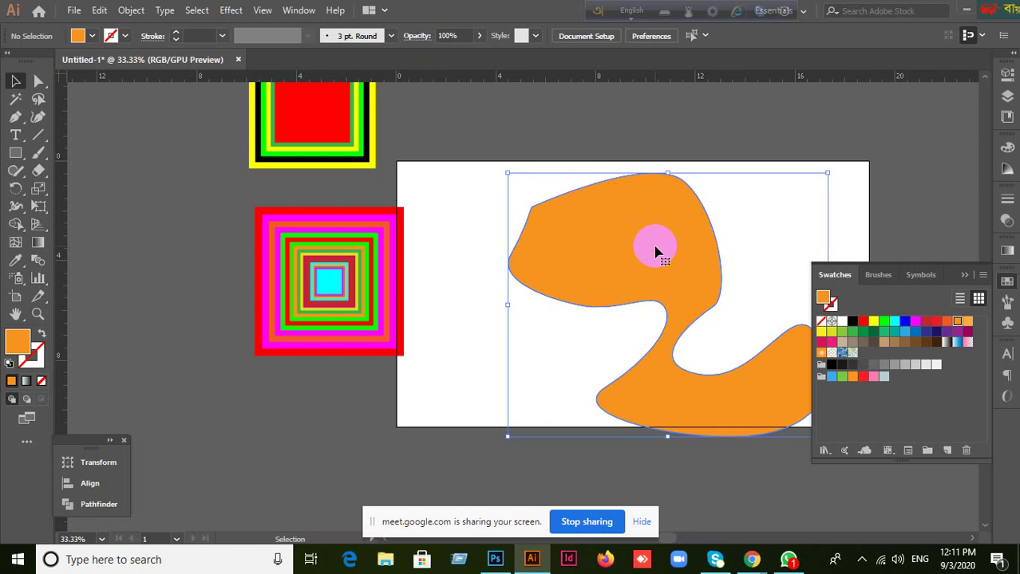
click(123, 10)
mouse_move(193, 362)
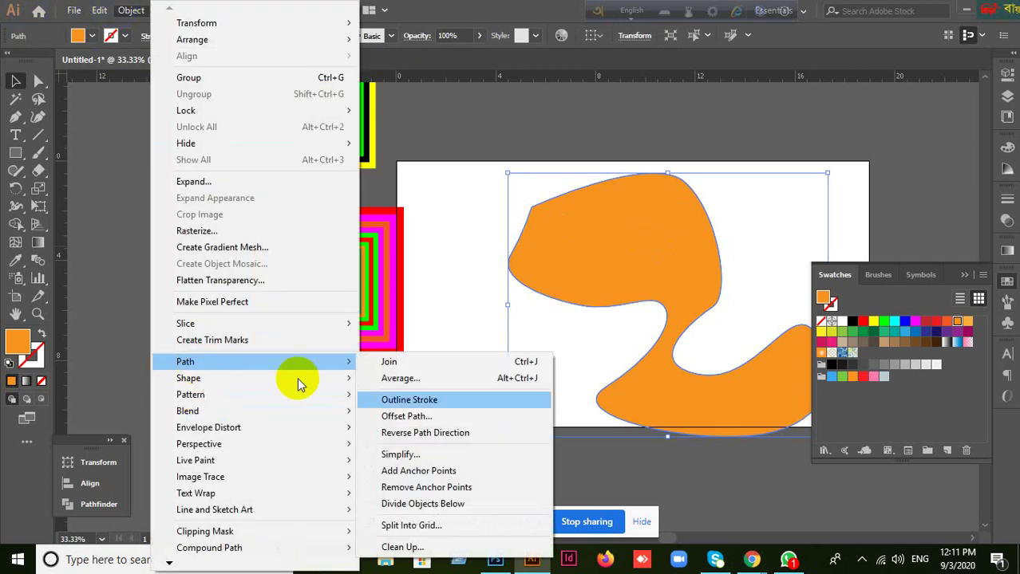
click(571, 172)
click(125, 11)
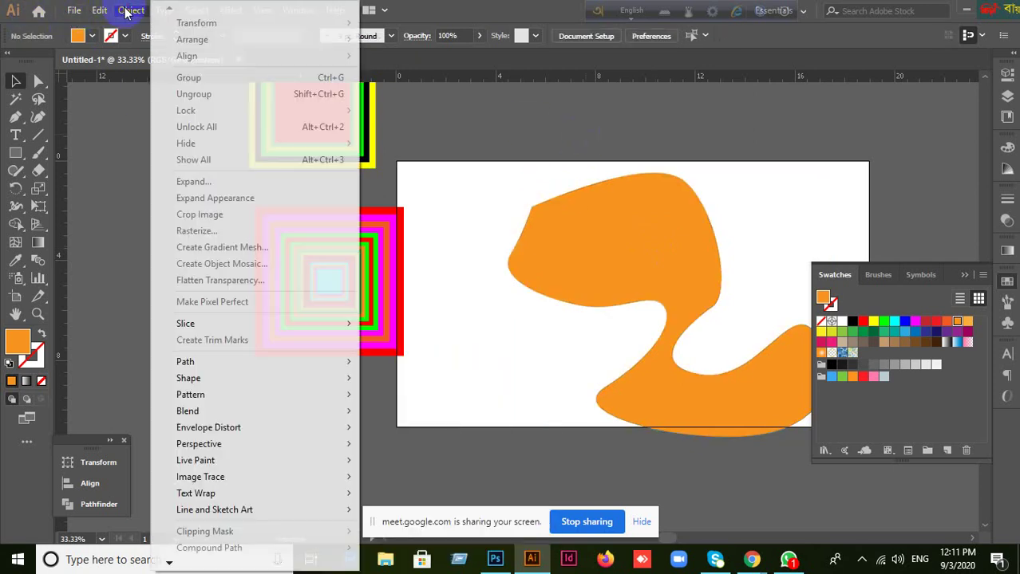
click(645, 245)
click(132, 10)
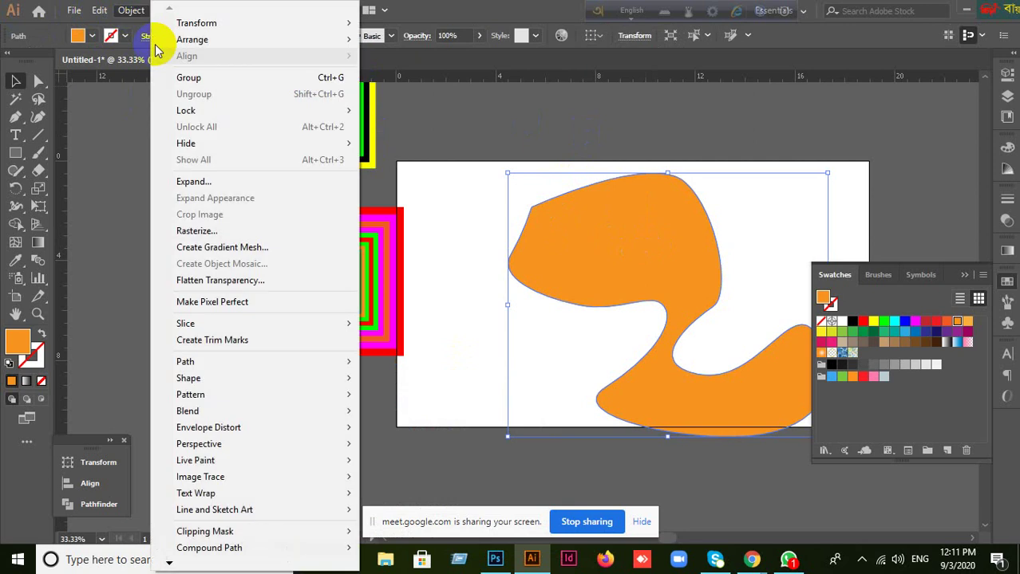
mouse_move(221, 364)
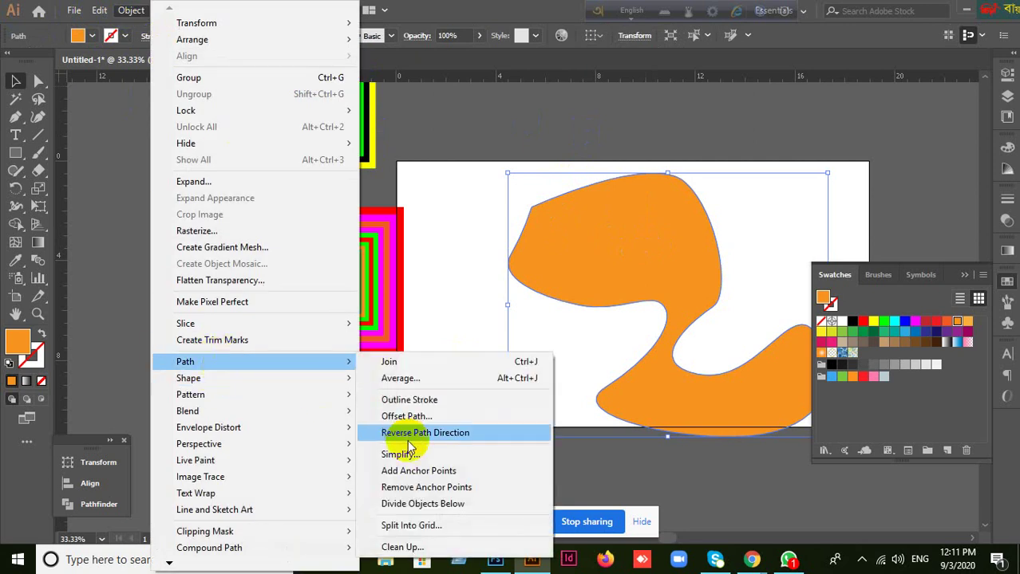
click(406, 417)
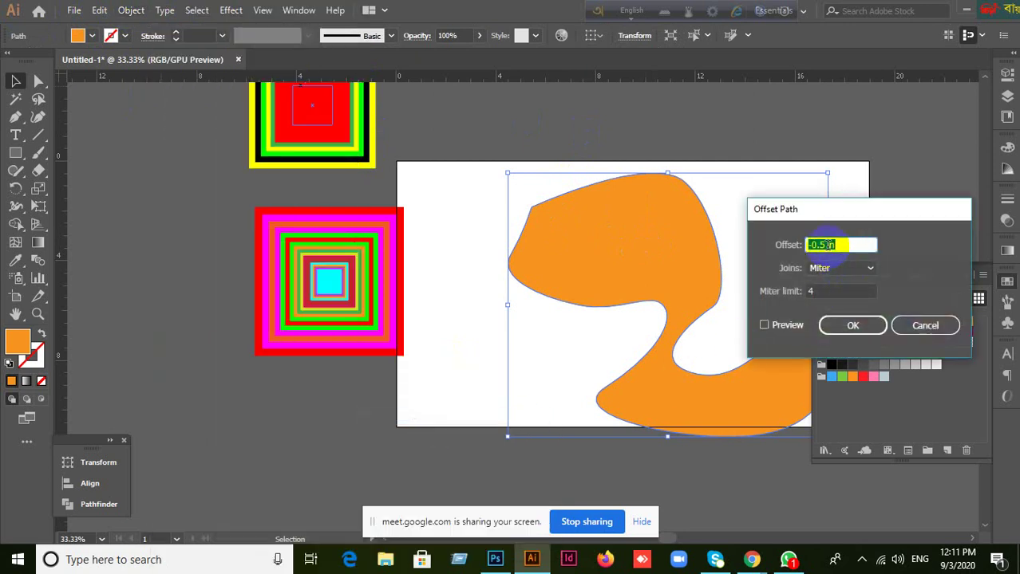
drag(825, 245, 838, 300)
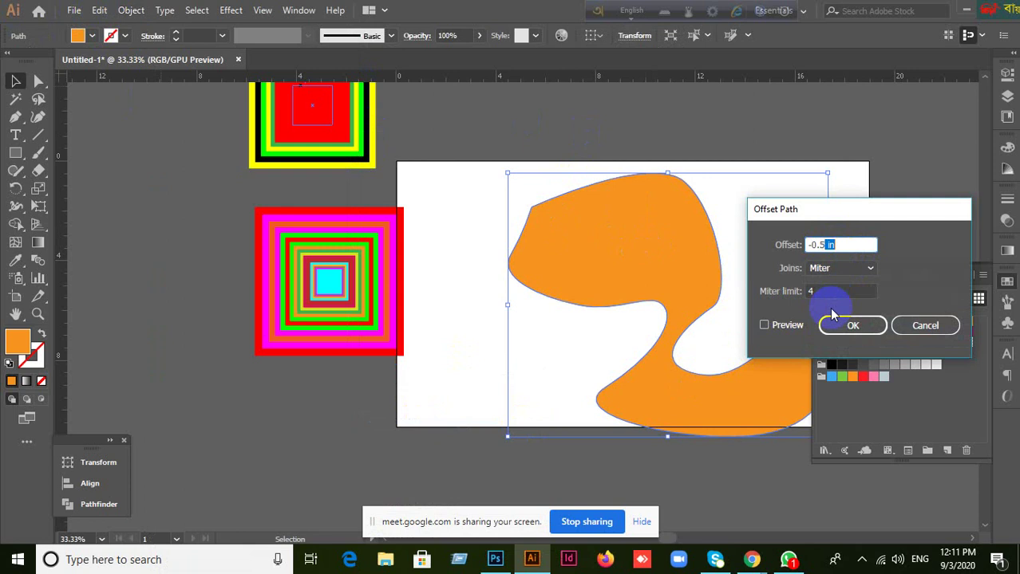
click(924, 326)
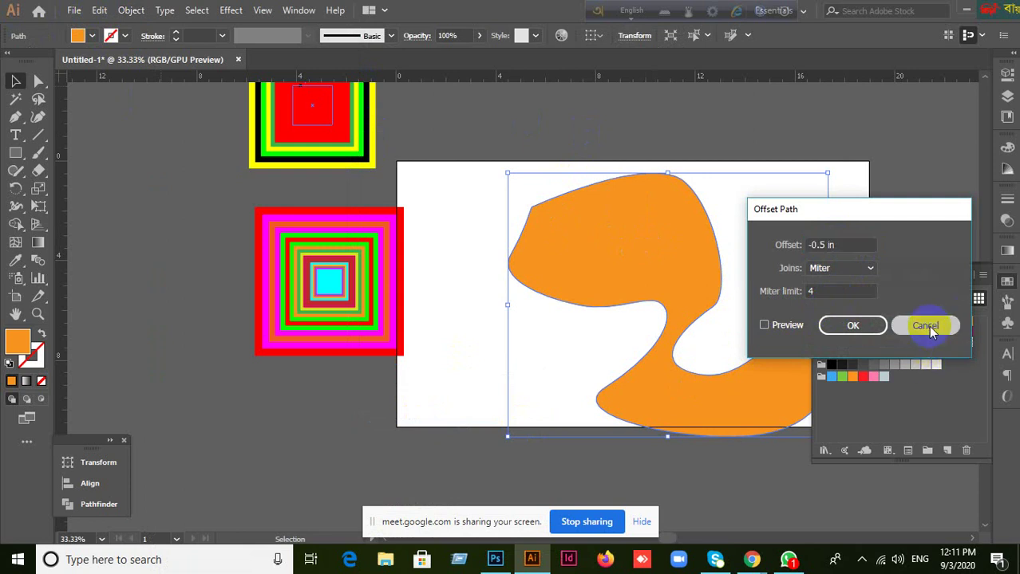
Change the document's ruler units to pixels.
right_click(474, 83)
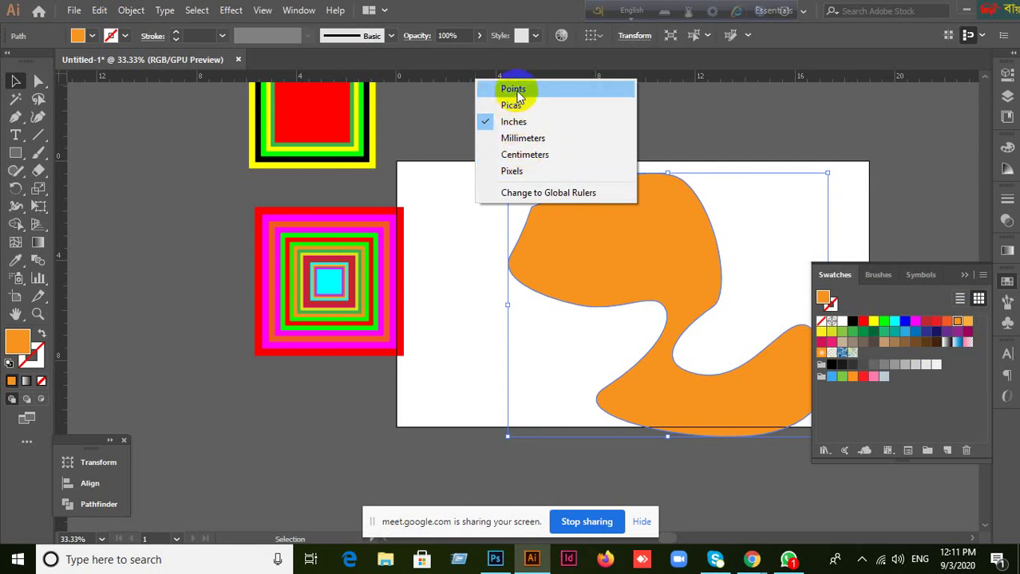
click(515, 174)
click(131, 9)
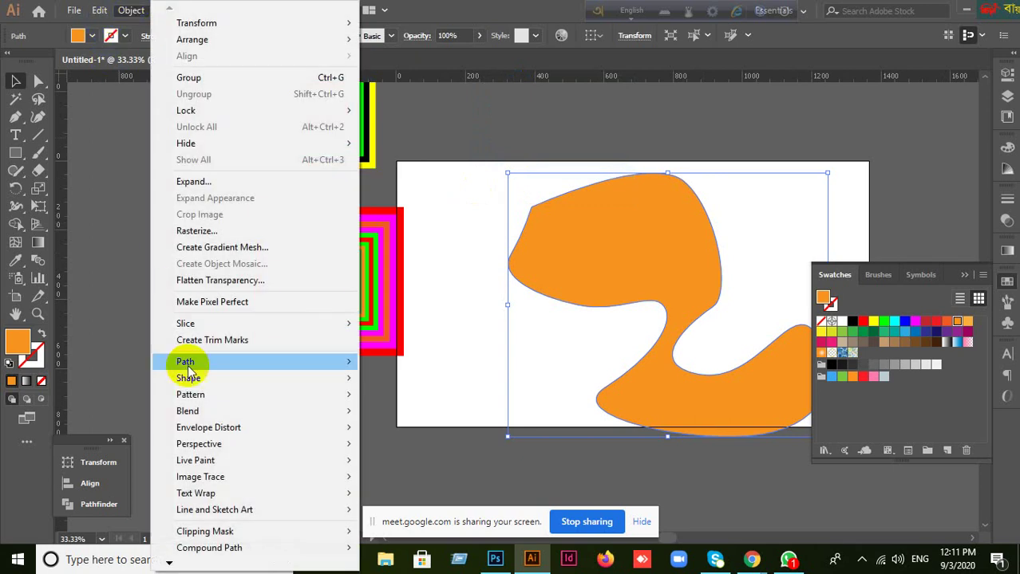
click(569, 118)
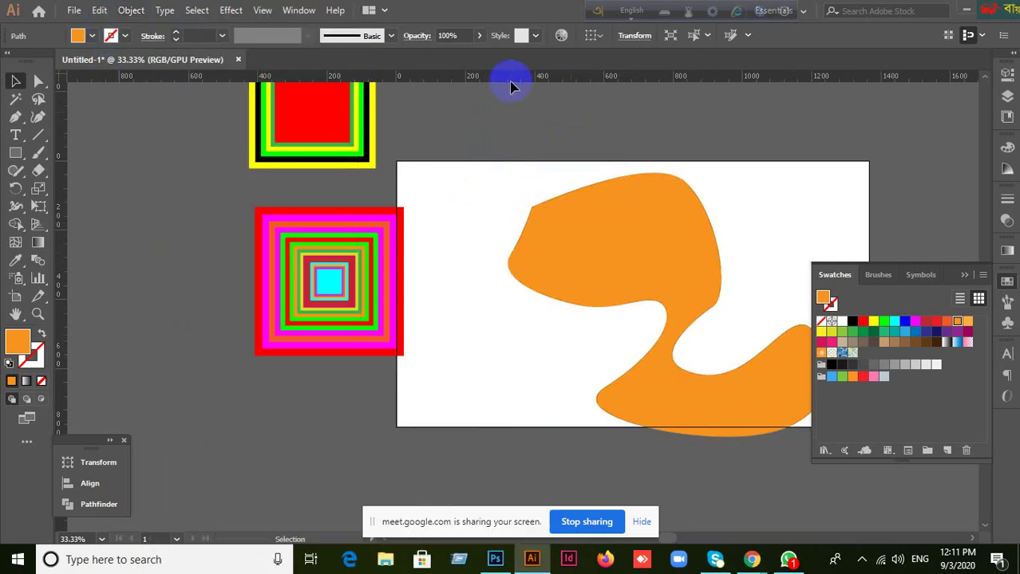
right_click(508, 77)
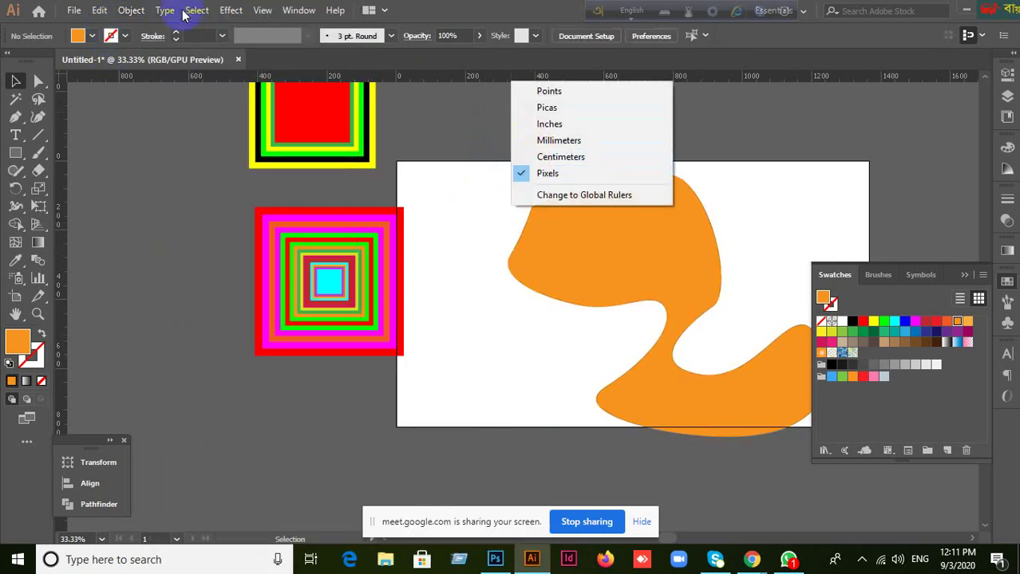
Start Offset Path on the orange free-form shape and preview it with a 10 px offset.
click(132, 10)
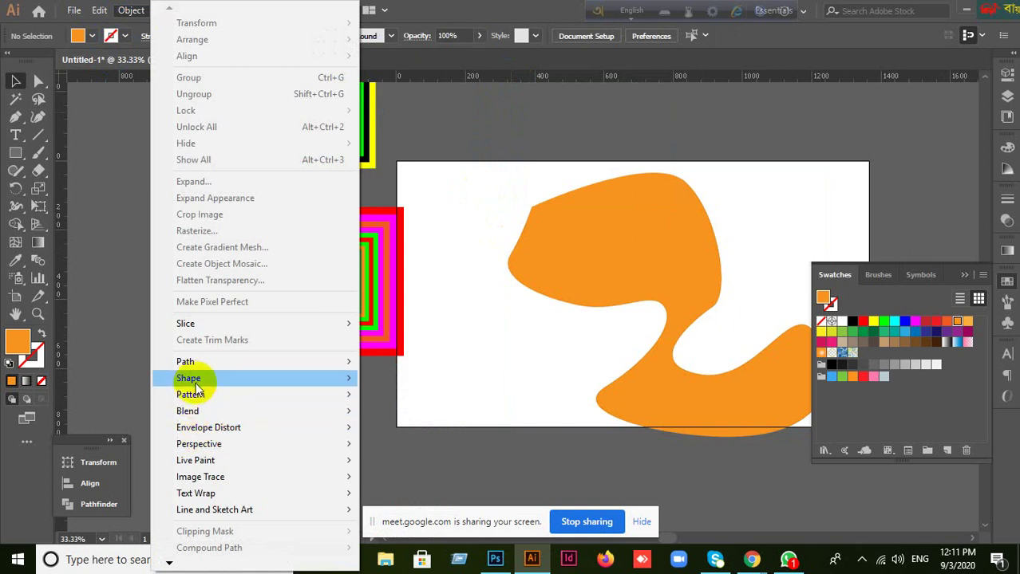
mouse_move(204, 363)
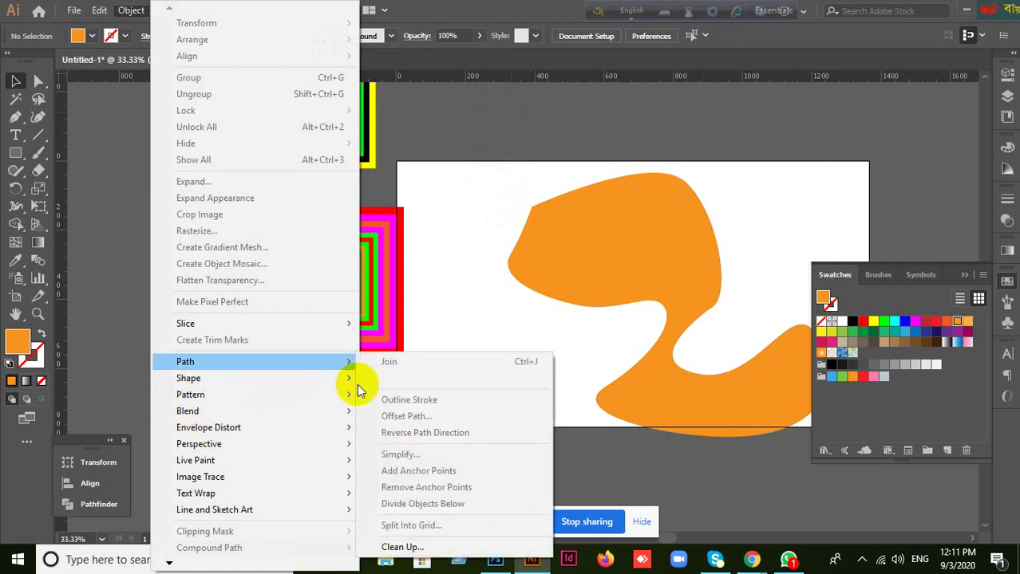
click(620, 263)
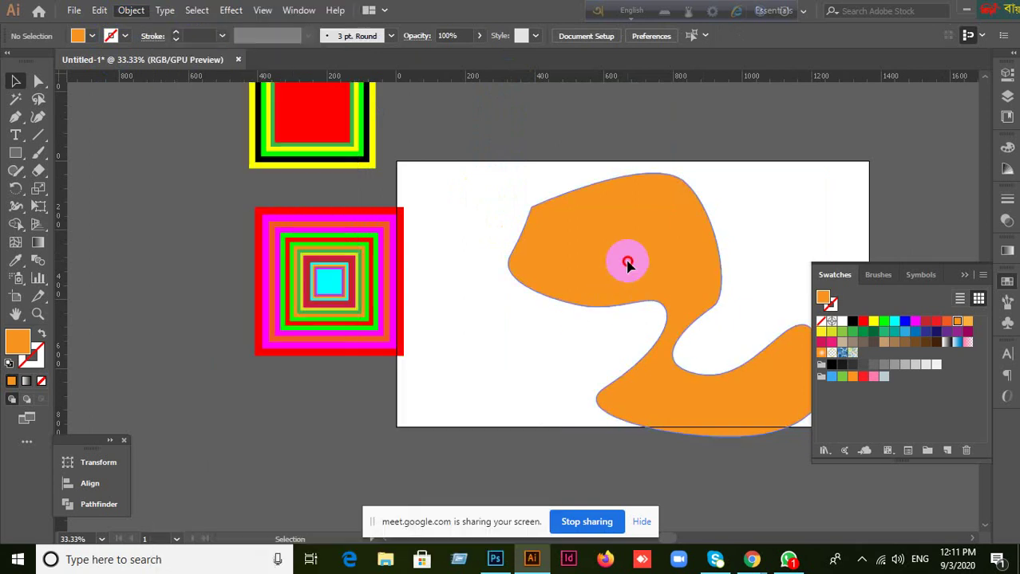
click(131, 10)
mouse_move(209, 370)
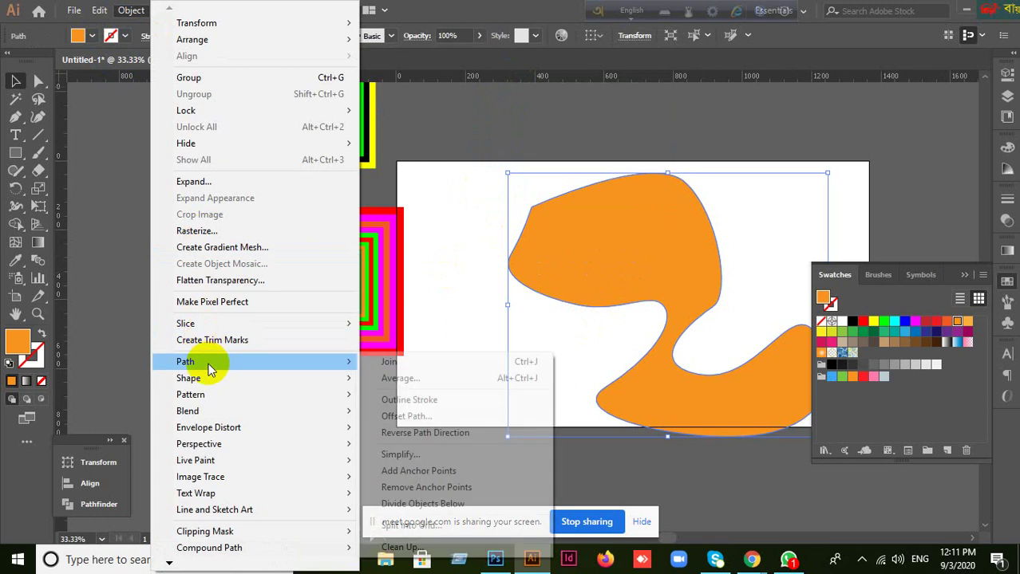
click(409, 415)
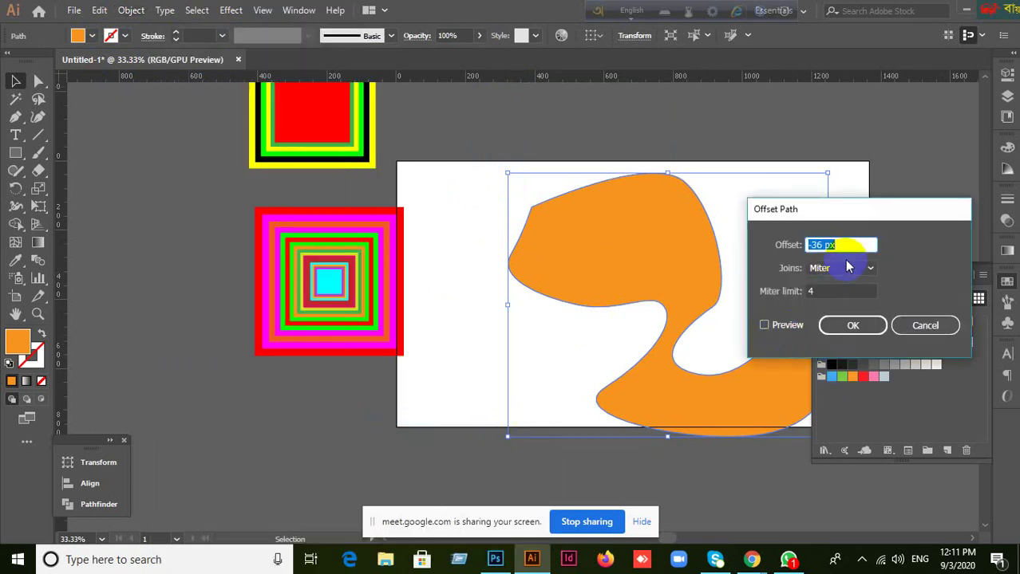
click(764, 326)
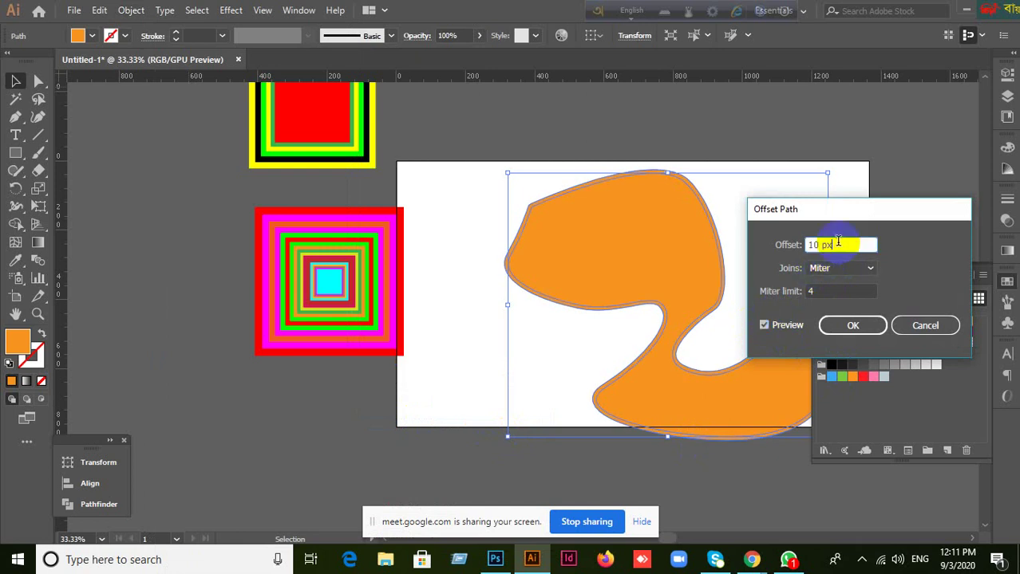
Increase the previewed offset gradually to 21 px to expand the path outward.
key(Up)
key(Up)
key(Up)
key(Up)
key(Up)
key(Up)
key(Up)
key(Up)
key(Up)
key(Up)
key(Up)
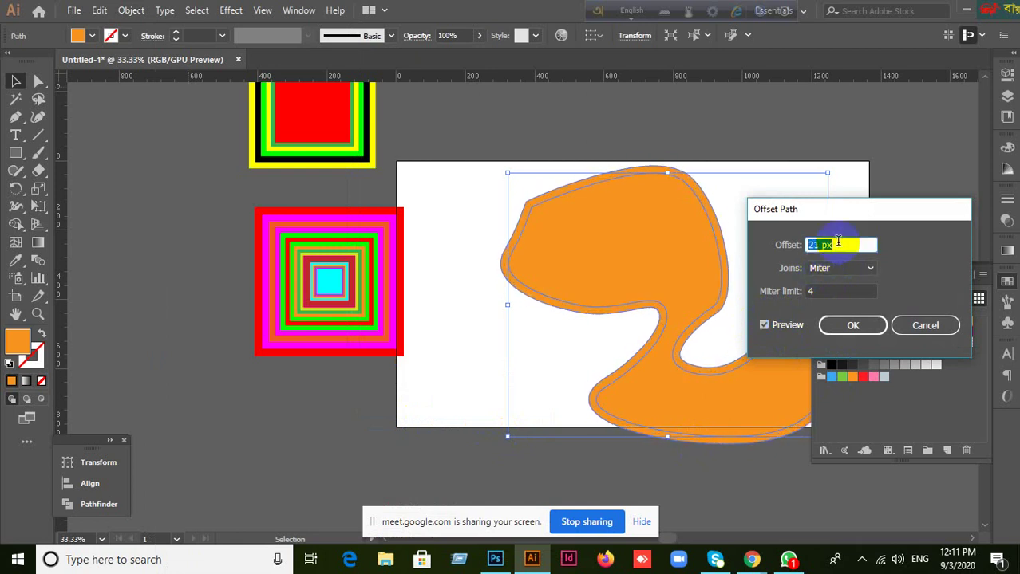
Lower the offset to -12 px with Miter joins and a miter limit of 4, and apply it as an inset.
key(Down)
key(Down)
key(Down)
key(Down)
key(Down)
key(Down)
key(Down)
key(Down)
key(Down)
key(Down)
key(Down)
key(Down)
key(Down)
key(Down)
key(Down)
key(Down)
key(Down)
key(Down)
key(Down)
key(Down)
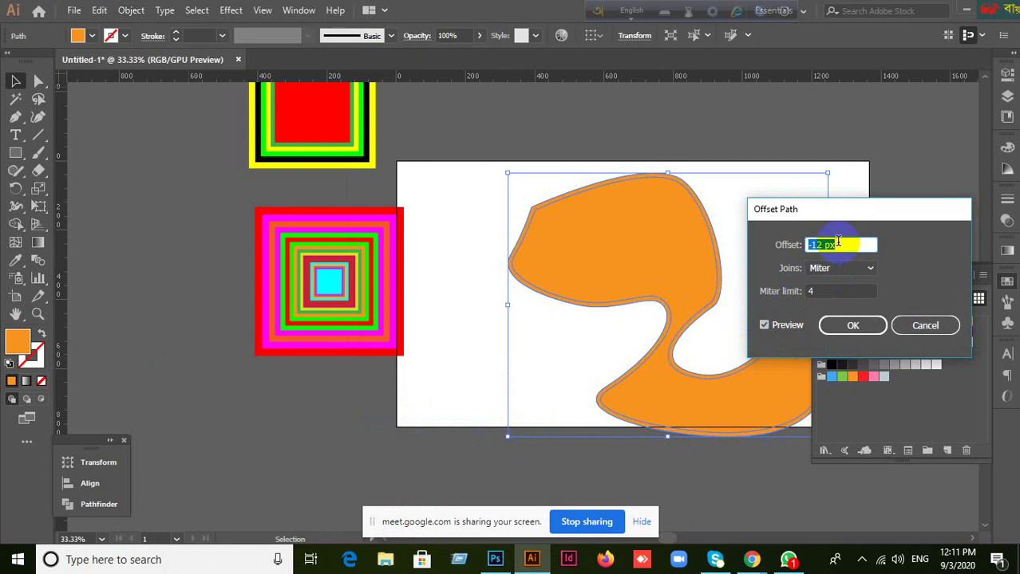
click(851, 324)
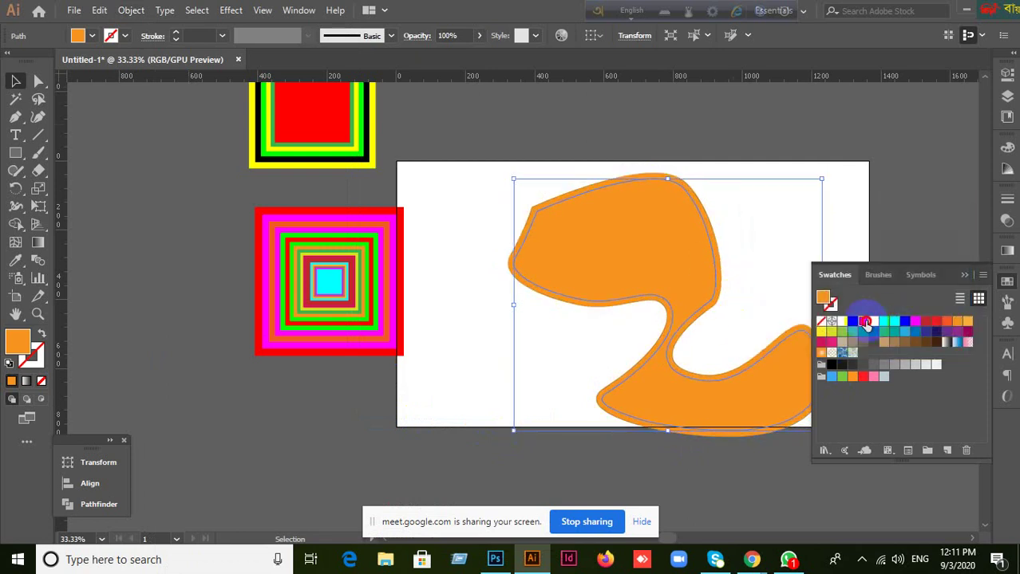
Fill the inset free-form path with red and deselect it.
click(862, 321)
click(771, 226)
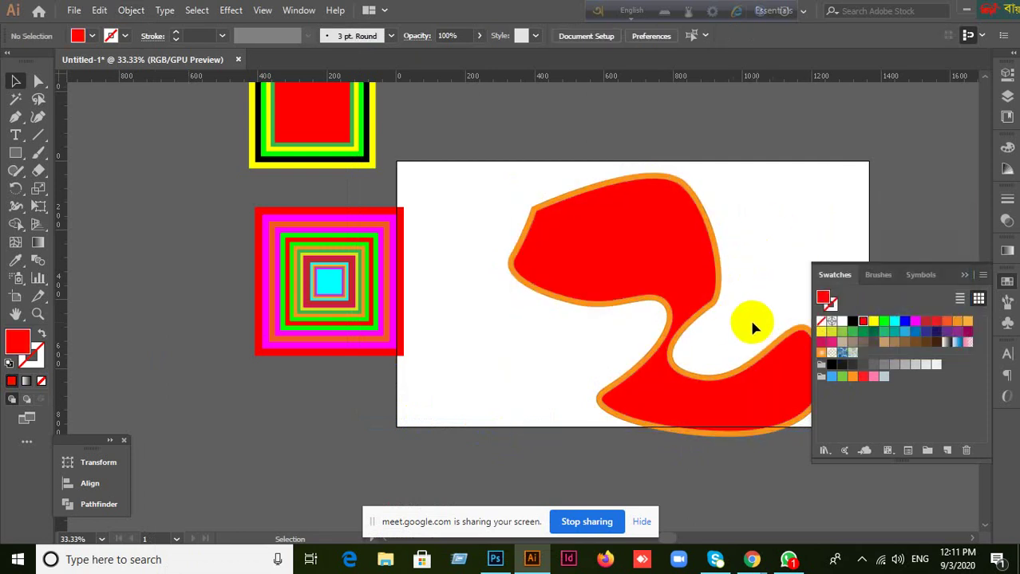
Select both the red inset and the orange free-form shape and delete them from the artboard.
drag(749, 326, 649, 272)
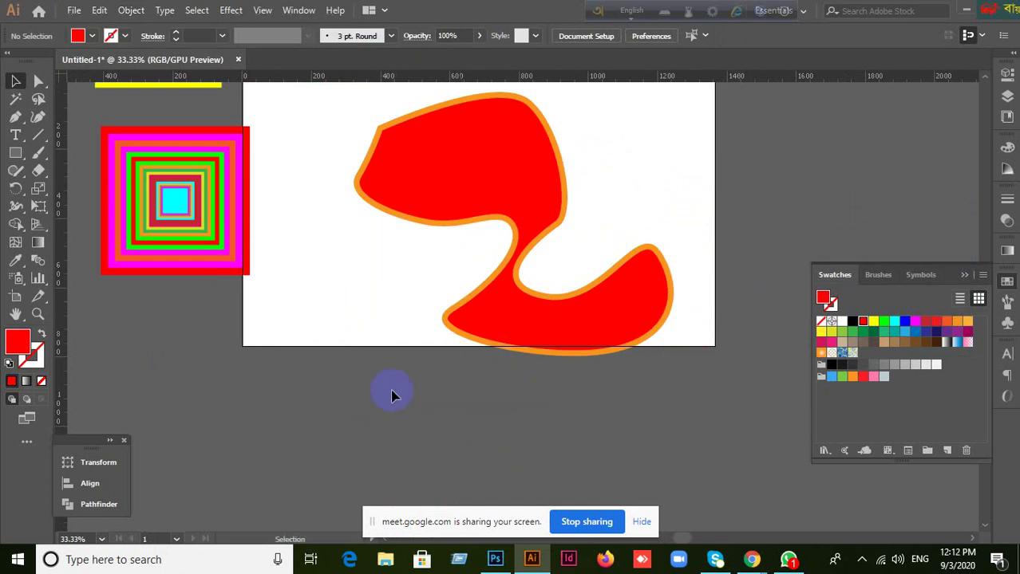
drag(392, 394, 686, 163)
key(Delete)
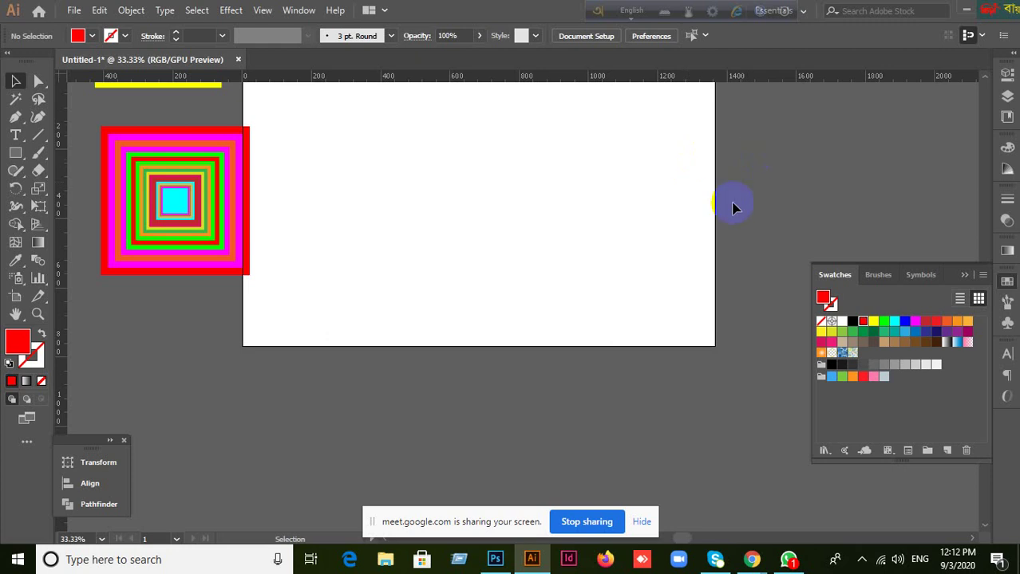
Move the yellow-bordered nested square out of the way, above the artboard, and deselect it.
scroll(663, 277, up, 3)
drag(80, 141, 231, 348)
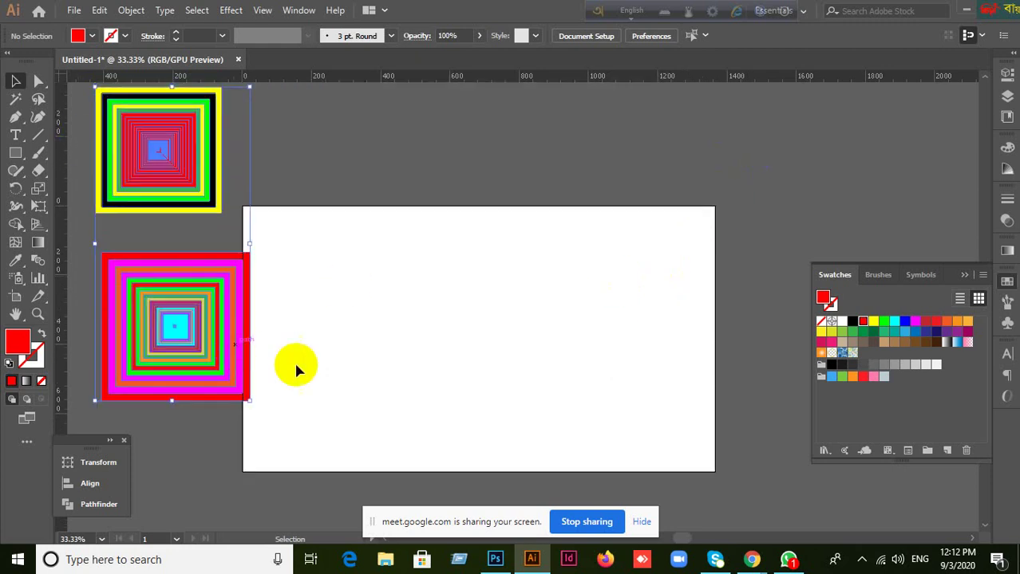
click(368, 387)
click(223, 157)
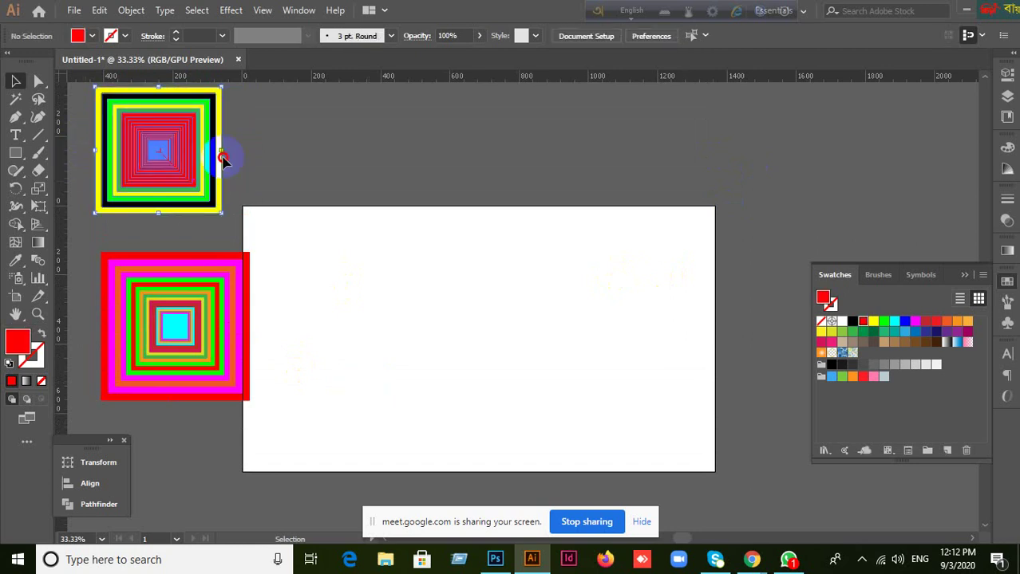
drag(223, 158, 487, 144)
click(437, 332)
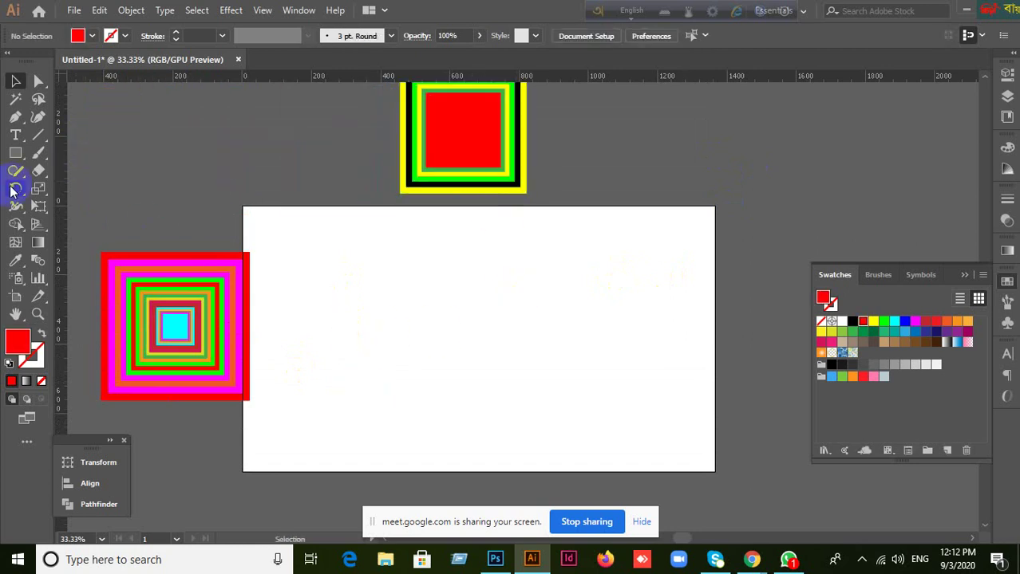
Draw a red square about 170 px wide near the middle of the artboard and keep it selected.
click(15, 153)
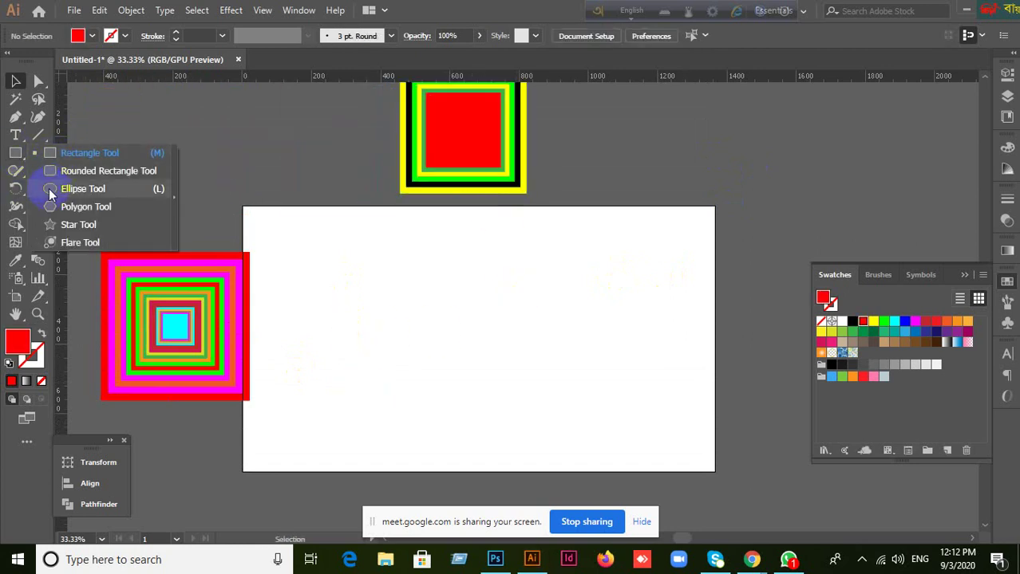
click(49, 190)
click(15, 152)
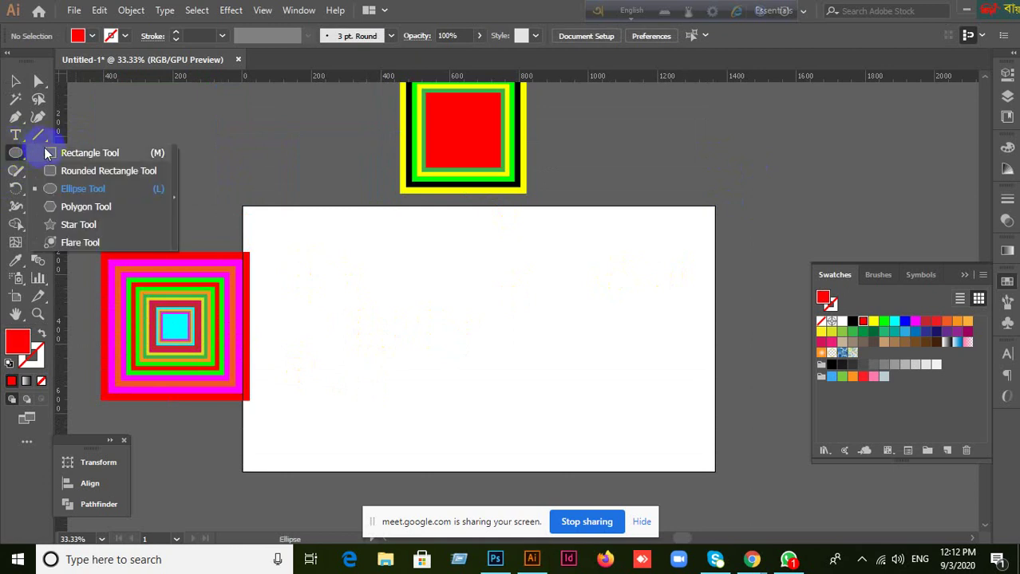
click(48, 154)
drag(381, 280, 520, 273)
click(15, 81)
scroll(488, 349, up, 1)
drag(491, 273, 517, 325)
scroll(495, 359, down, 1)
scroll(493, 355, up, 1)
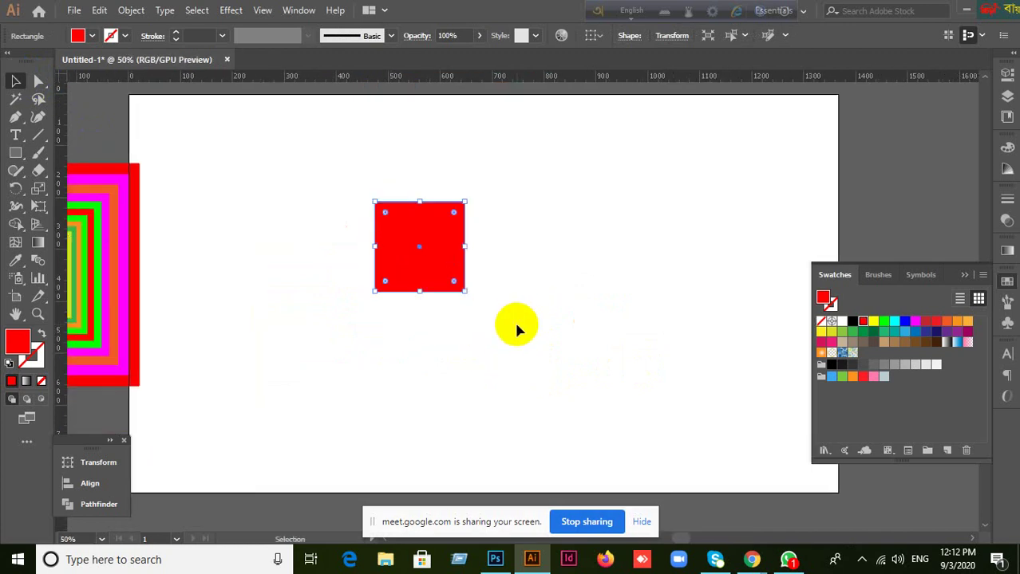
Nudge the red square about 50 px to the right in 1 px increments.
key(Right)
key(Right)
key(Right)
key(Right)
key(Right)
key(Right)
key(Right)
key(Right)
key(Right)
key(Right)
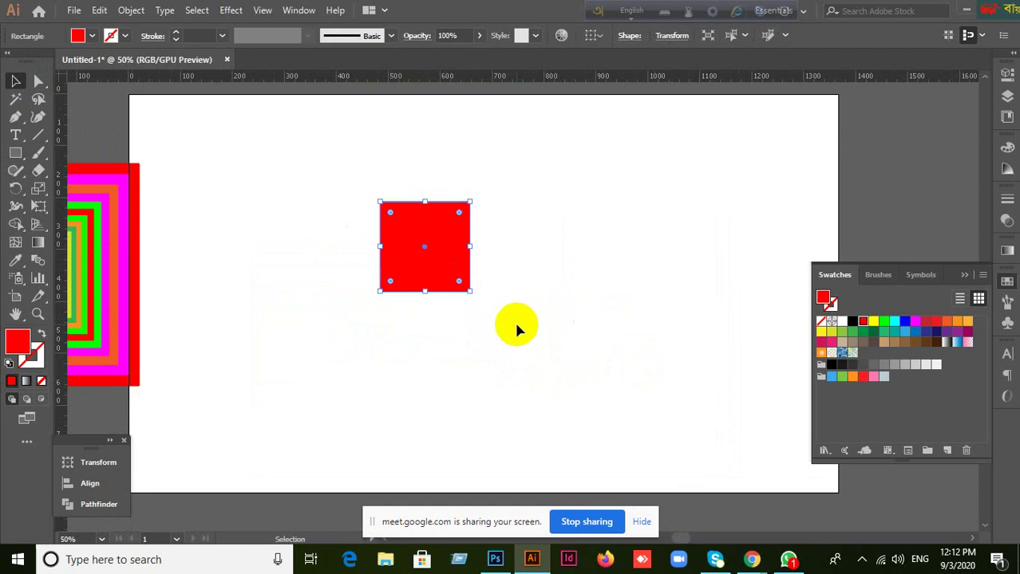
key(Right)
key(Right)
key(Right)
key(Right)
key(Right)
key(Right)
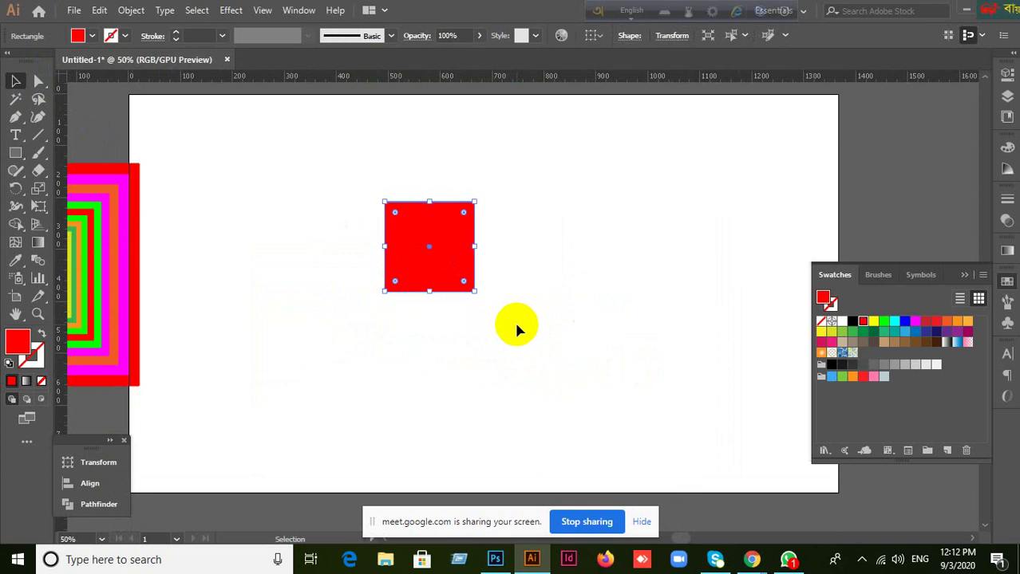
key(Right)
key(Right)
key(Right)
key(Right)
key(Right)
key(Right)
key(Right)
key(Right)
key(Right)
key(Right)
key(Right)
key(Right)
key(Right)
key(Right)
key(Right)
key(Right)
key(Right)
key(Right)
key(Right)
key(Right)
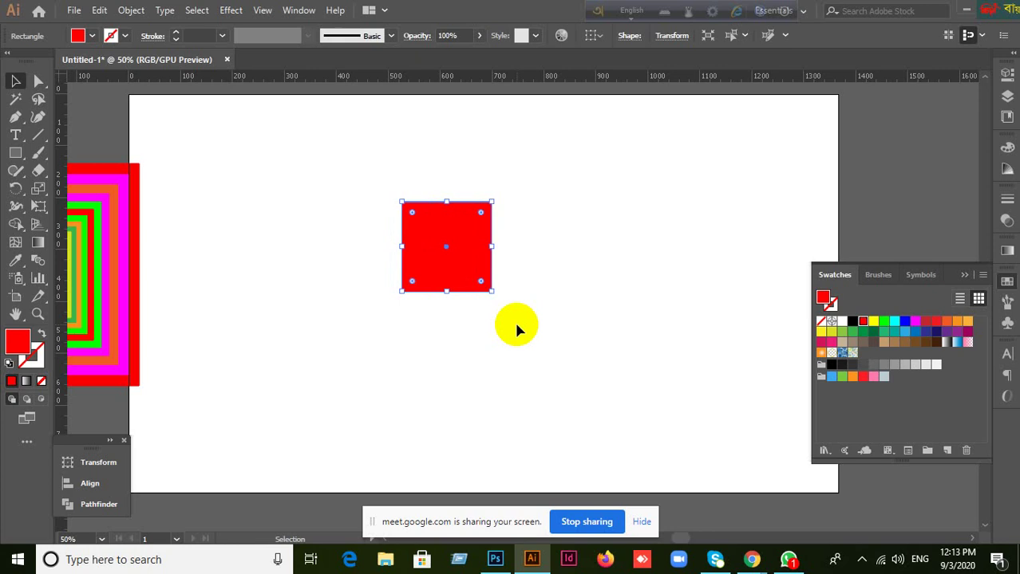
Nudge the red square about 20 px back to the left in 1 px increments.
key(Left)
key(Left)
key(Left)
key(Left)
key(Left)
key(Left)
key(Left)
key(Left)
key(Left)
key(Left)
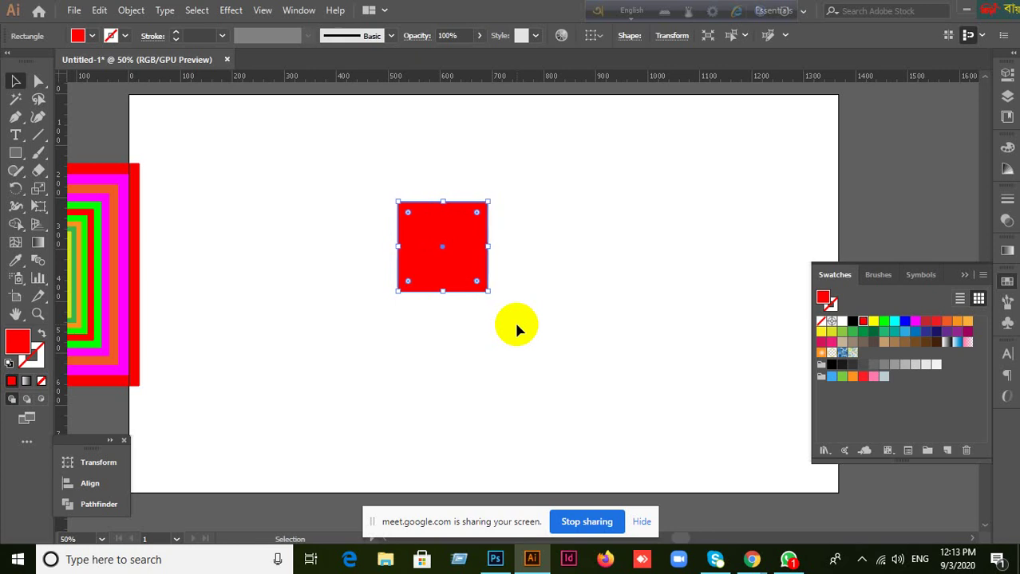
key(Left)
key(Left)
key(Left)
Nudge the red square about 40 px upward in 1 px increments.
key(Up)
key(Up)
key(Up)
key(Up)
key(Up)
key(Up)
key(Up)
key(Up)
key(Up)
key(Up)
key(Up)
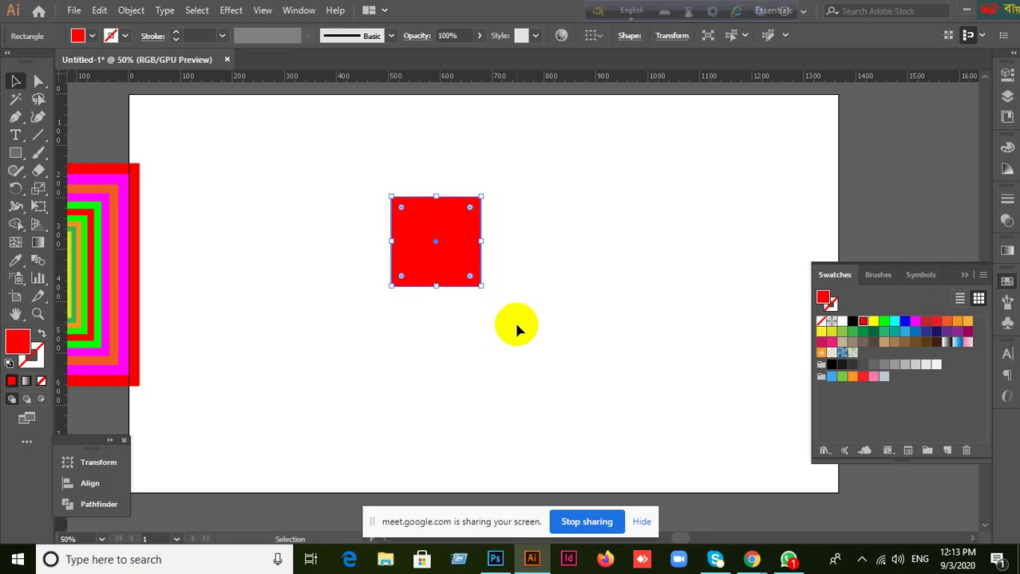
key(Up)
key(Up)
key(Up)
key(Up)
key(Up)
key(Up)
key(Up)
key(Up)
key(Up)
key(Up)
key(Up)
key(Up)
key(Up)
key(Up)
key(Up)
key(Up)
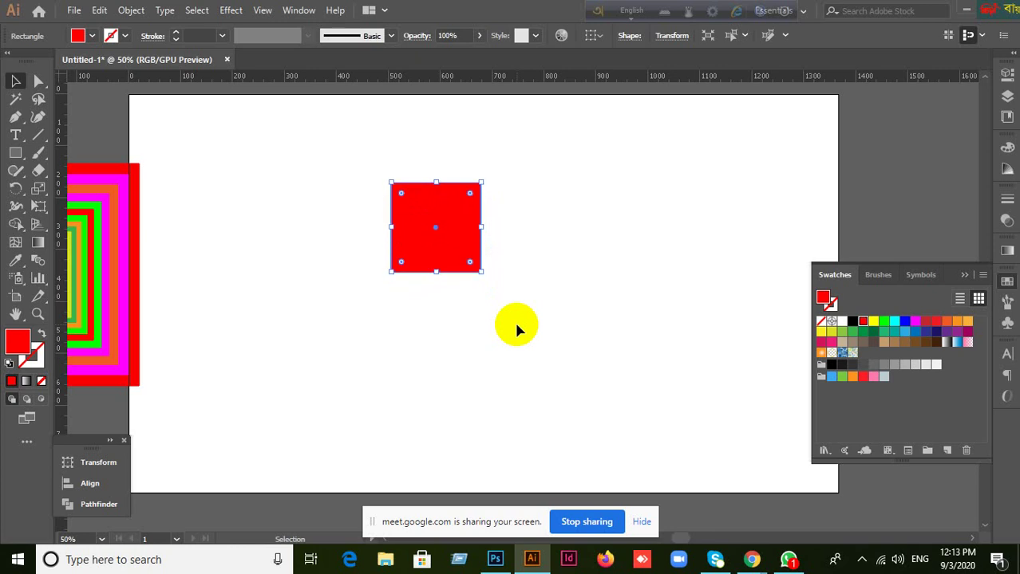
key(Up)
key(Up)
key(Up)
Nudge the red square about 20 px downward in 1 px increments.
key(Down)
key(Down)
key(Down)
key(Down)
key(Down)
key(Down)
key(Down)
key(Down)
key(Down)
key(Down)
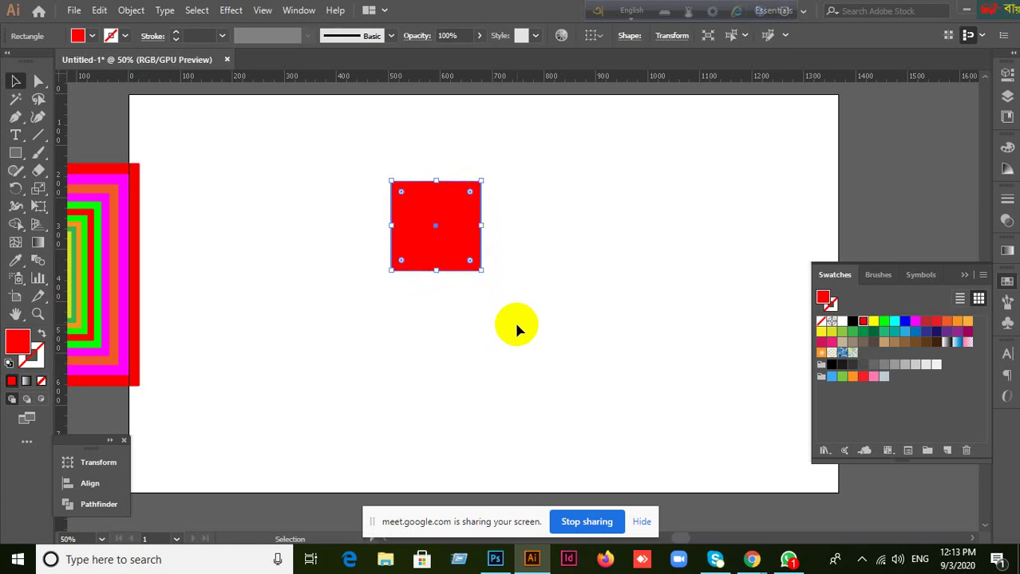
key(Down)
key(Down)
key(Down)
key(Down)
key(Down)
key(Down)
key(Down)
key(Down)
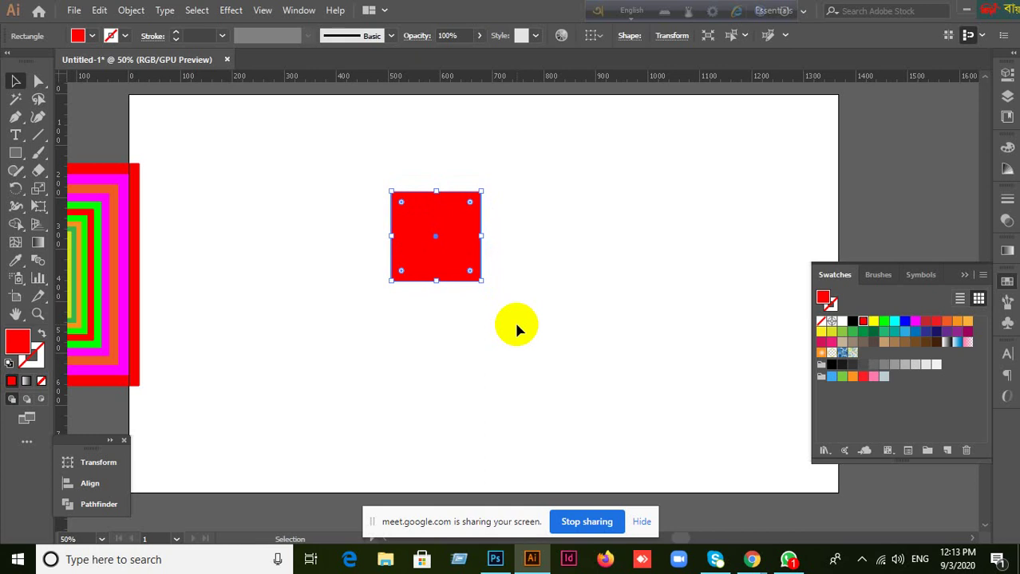
Set the Keyboard Increment in the General preferences to 20 px, with the red square still selected.
click(440, 235)
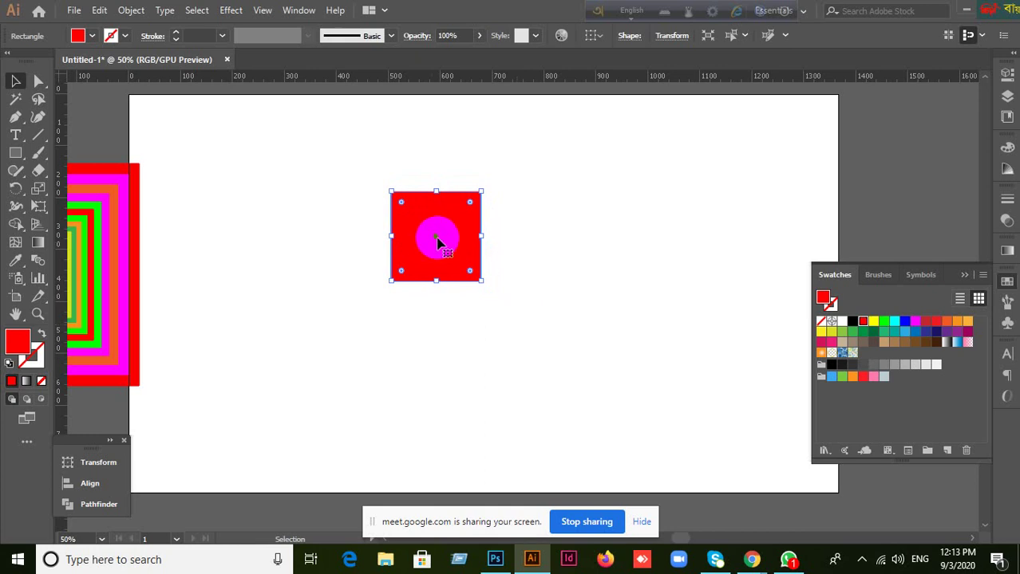
click(451, 276)
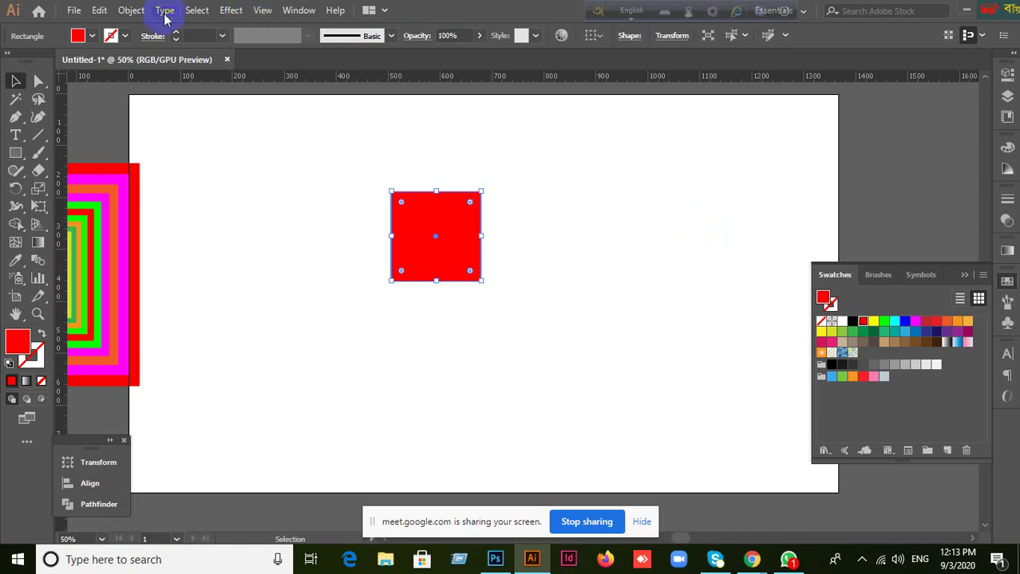
click(100, 10)
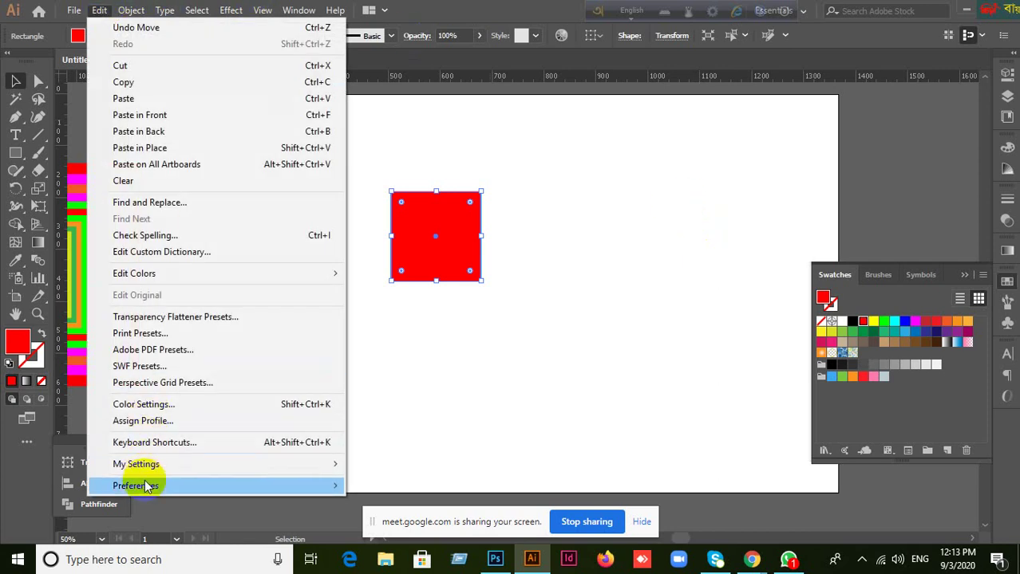
click(501, 14)
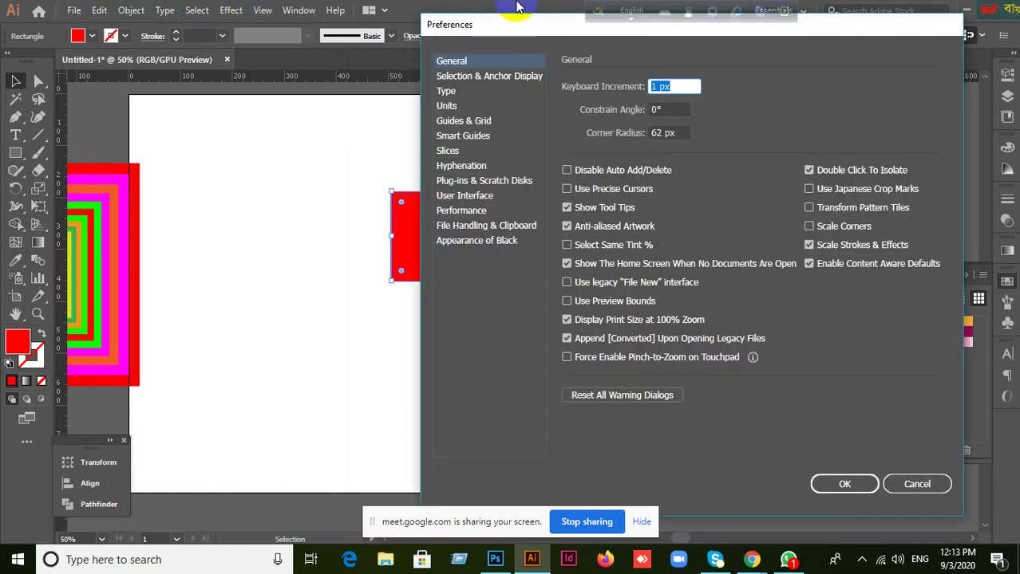
drag(503, 24, 642, 61)
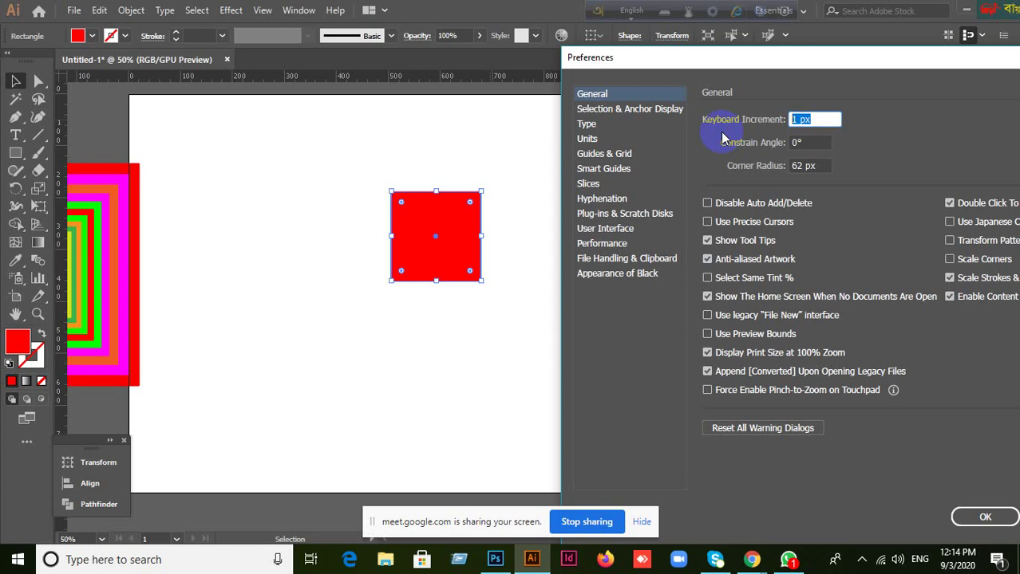
text(20)
click(984, 517)
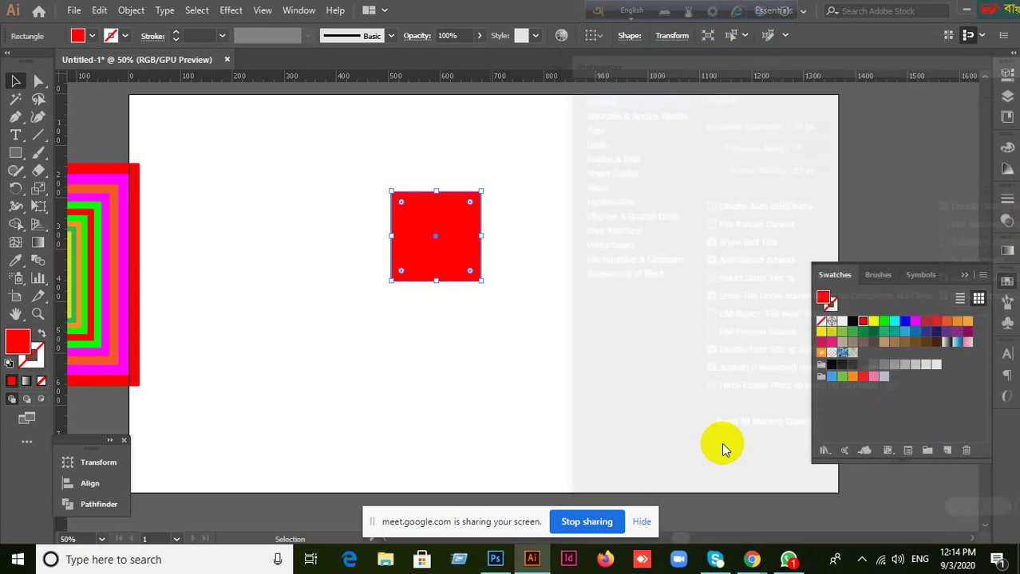
Nudge the red square about 260 px to the right using the 20 px keyboard increment.
key(Right)
key(Right)
key(Right)
key(Right)
key(Right)
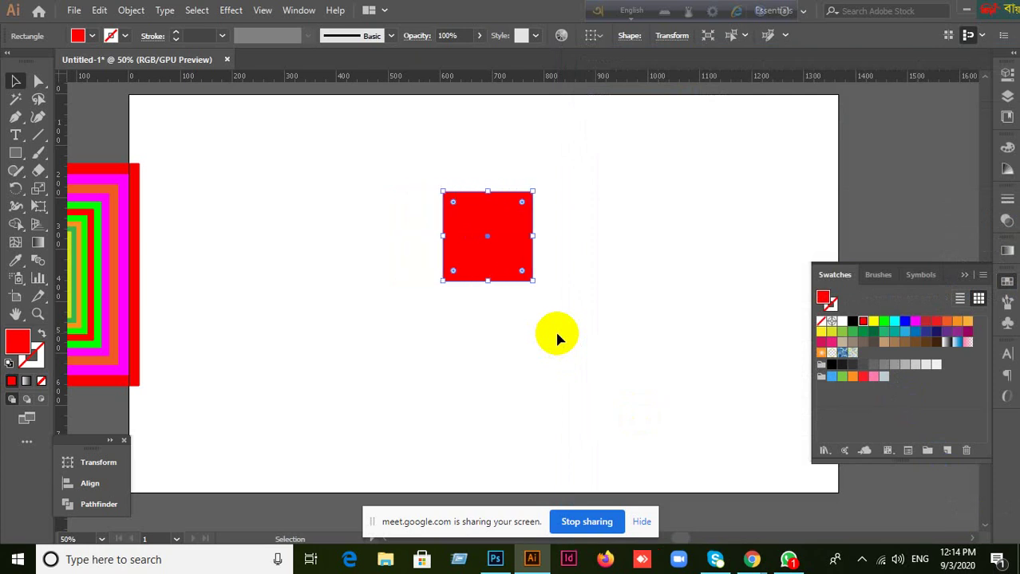
key(Right)
key(Right)
key(Right)
key(Right)
key(Right)
key(Right)
key(Right)
key(Right)
key(Right)
key(Right)
key(Right)
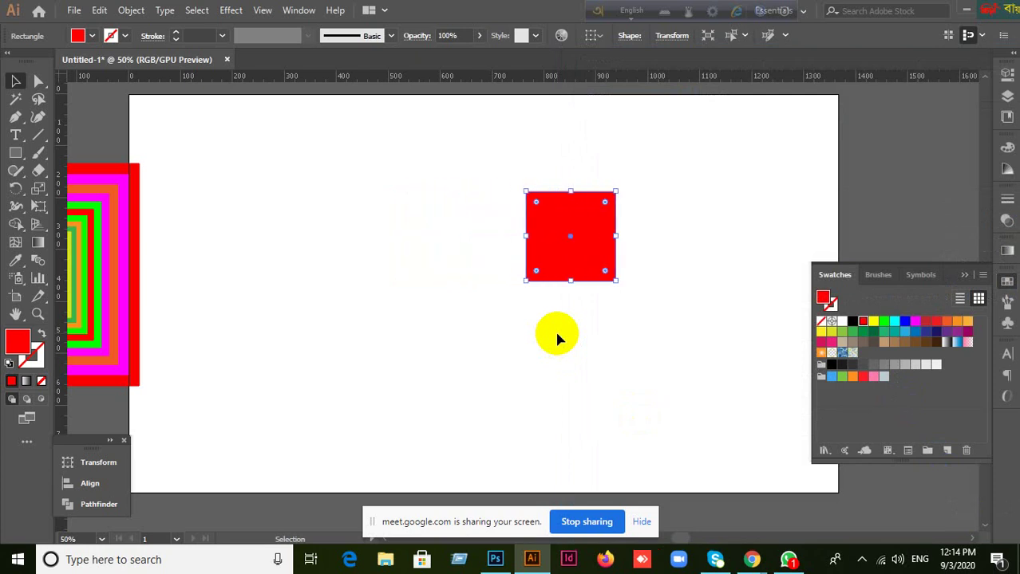
Nudge the red square about 400 px to the left in 20 px increments.
key(Left)
key(Left)
key(Left)
key(Left)
key(Left)
key(Left)
key(Left)
key(Left)
key(Left)
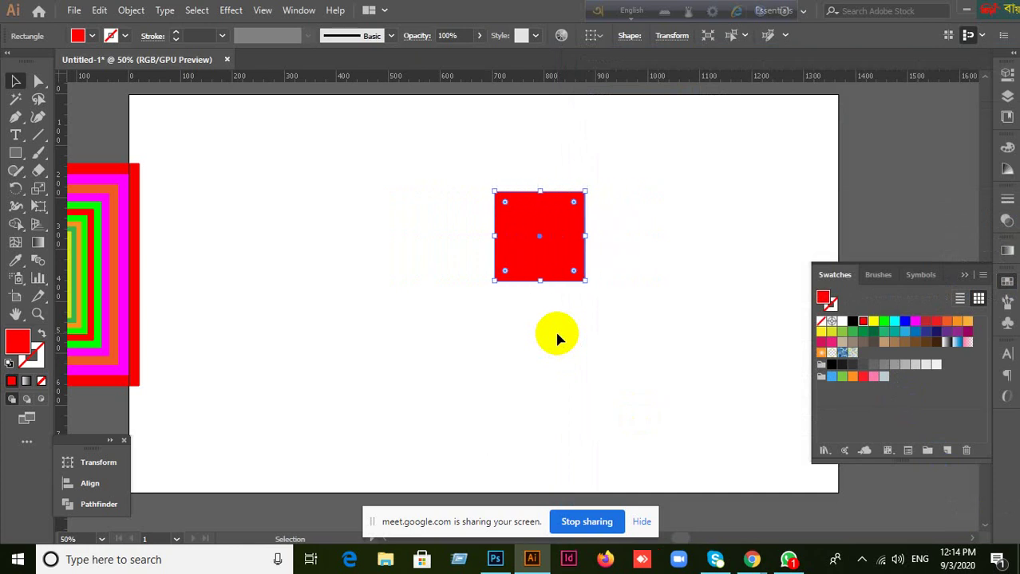
key(Left)
key(Left)
key(Left)
key(Left)
key(Left)
key(Left)
key(Left)
key(Left)
key(Left)
key(Left)
key(Left)
key(Left)
key(Left)
key(Left)
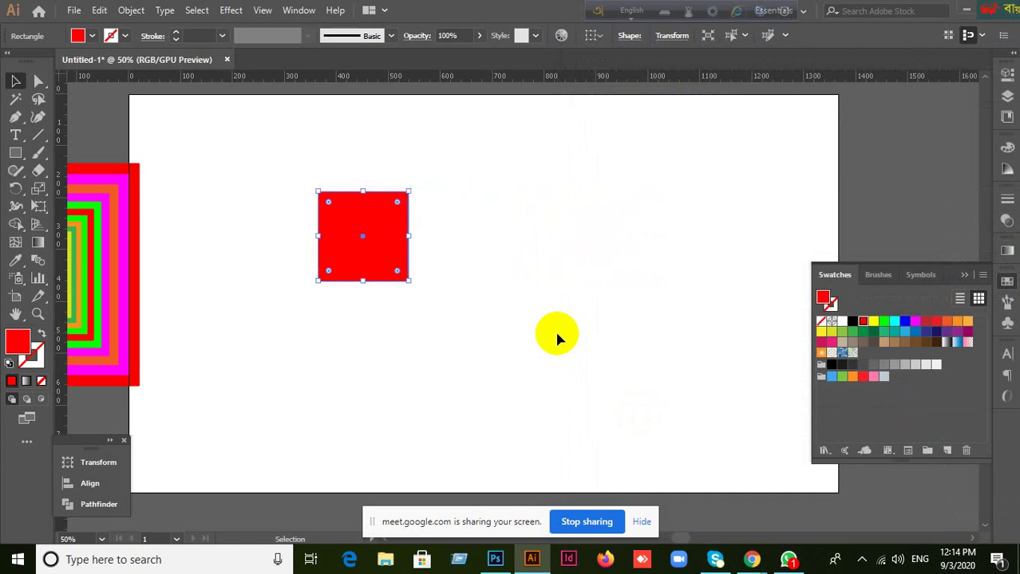
Nudge the red square 220 px downward and then 80 px back up, in 20 px increments.
key(Down)
key(Down)
key(Down)
key(Down)
key(Down)
key(Down)
key(Down)
key(Down)
key(Down)
key(Down)
key(Down)
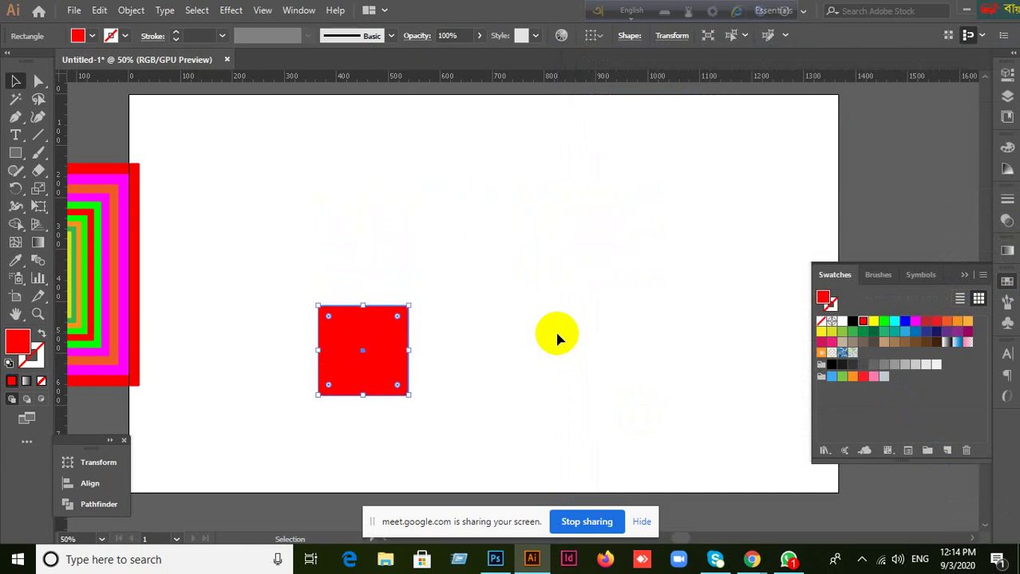
key(Up)
key(Up)
key(Up)
key(Up)
Set the Keyboard Increment in the General preferences to 100 px, keeping the red square selected.
key(ctrl+k)
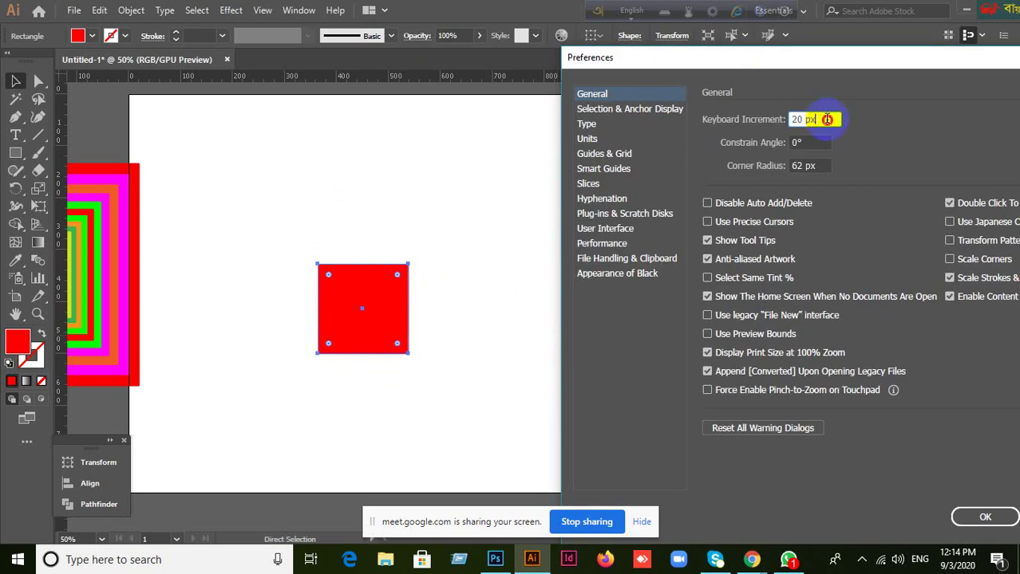
drag(817, 56, 702, 9)
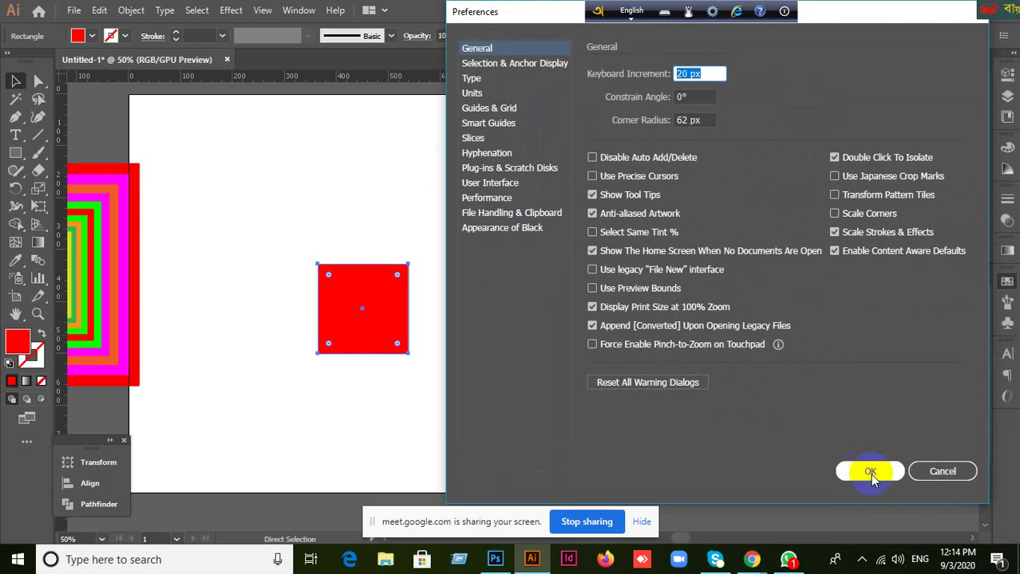
text(100)
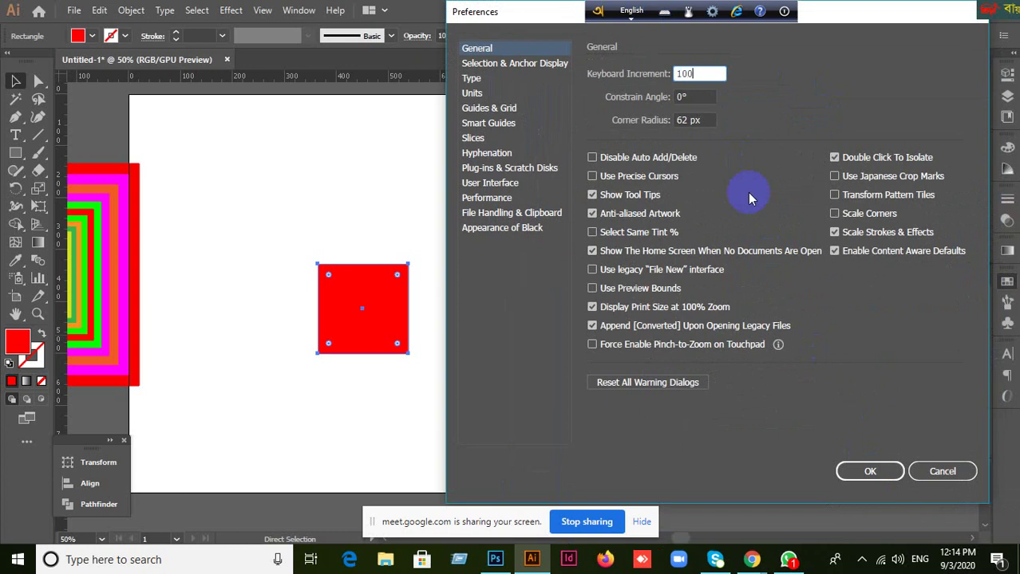
click(856, 474)
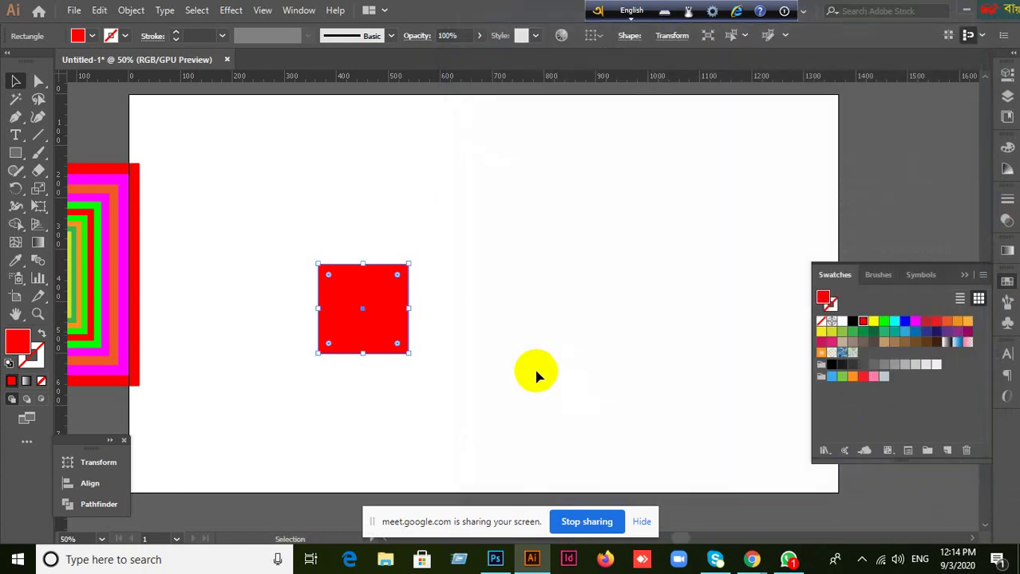
Nudge the red square 500 px to the right using the 100 px keyboard increment.
key(Right)
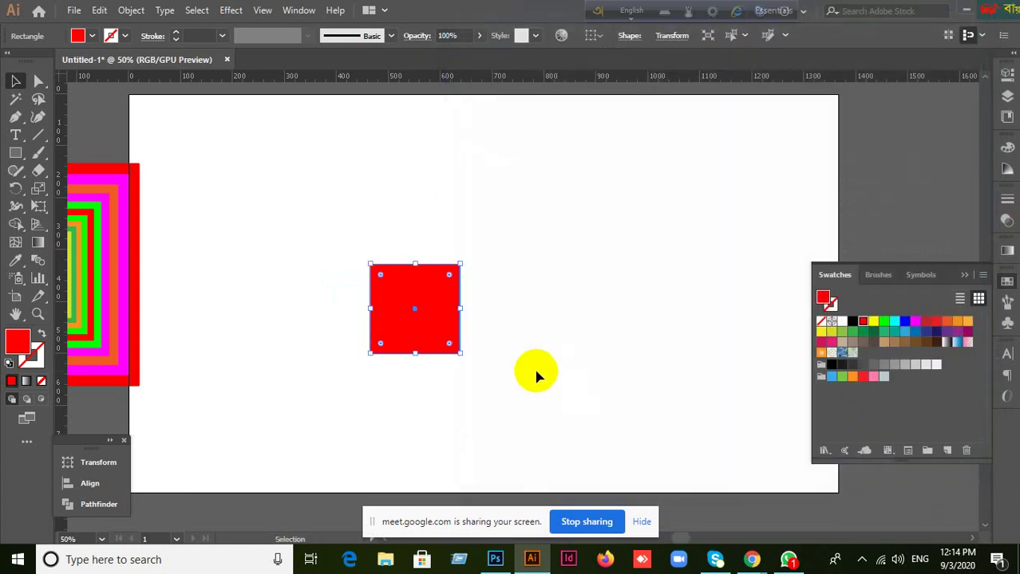
key(Right)
key(Right)
key(Right)
key(Right)
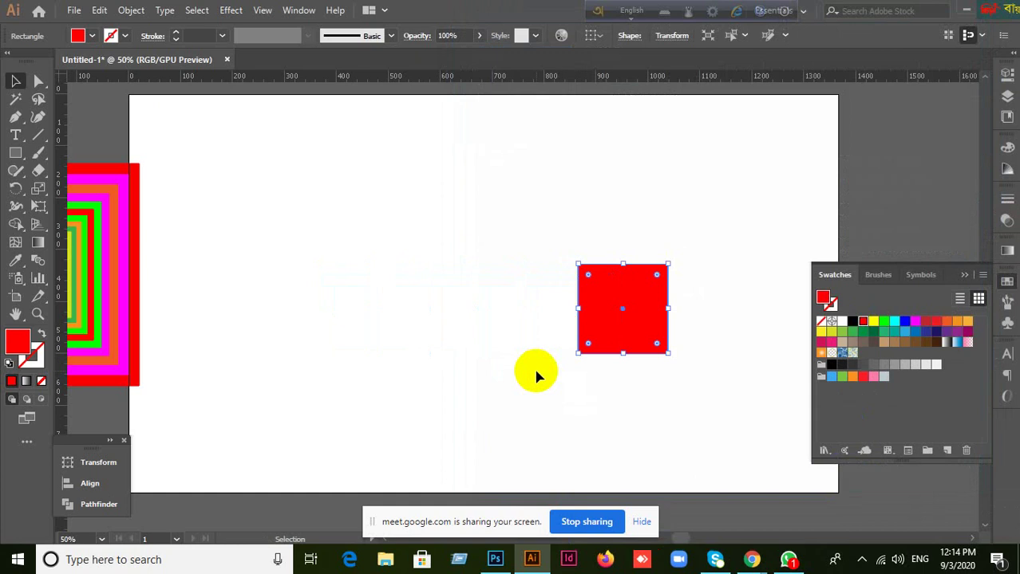
Nudge the red square 400 px back to the left in 100 px increments.
key(Left)
key(Left)
key(Left)
key(Left)
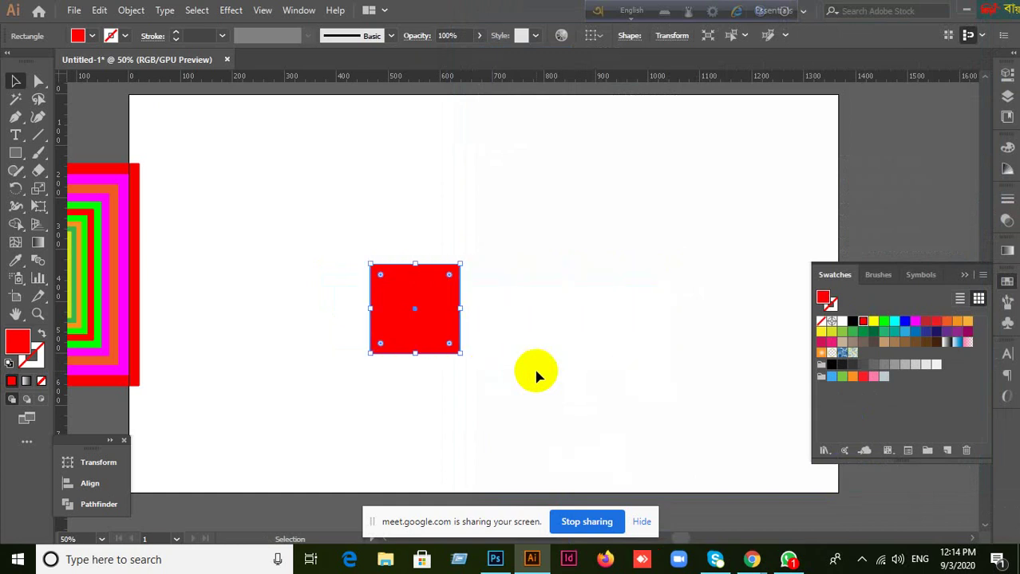
Nudge the red square 300 px up and then 400 px down in 100 px increments.
key(Up)
key(Up)
key(Up)
key(Down)
key(Down)
key(Down)
key(Down)
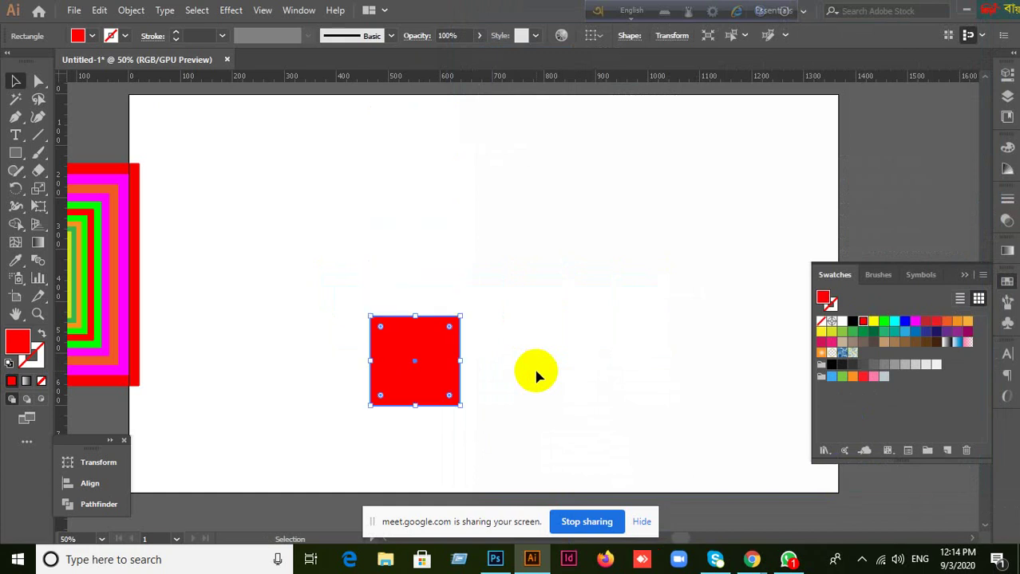
Set the Keyboard Increment in the General preferences to 500 px for the selected red square.
key(ctrl+k)
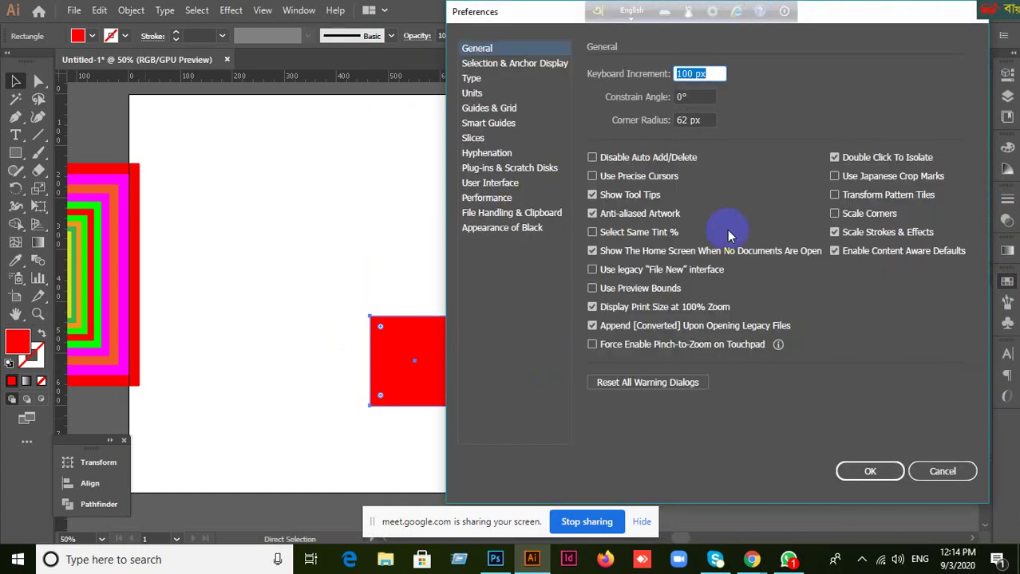
text(500)
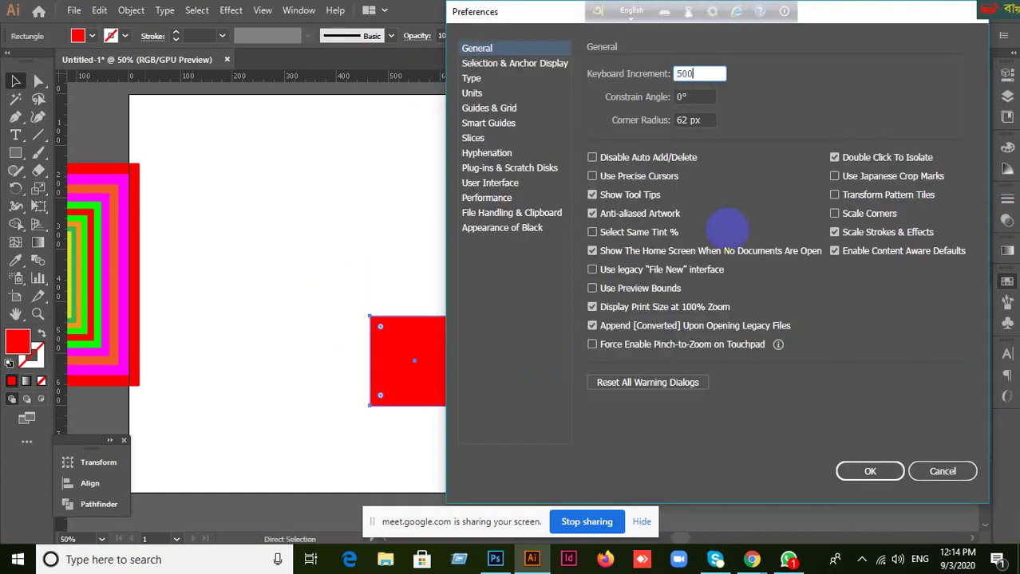
click(868, 472)
Nudge the red square left, right, up and down in 500 px increments, ending 500 px to the right of its starting place.
key(Right)
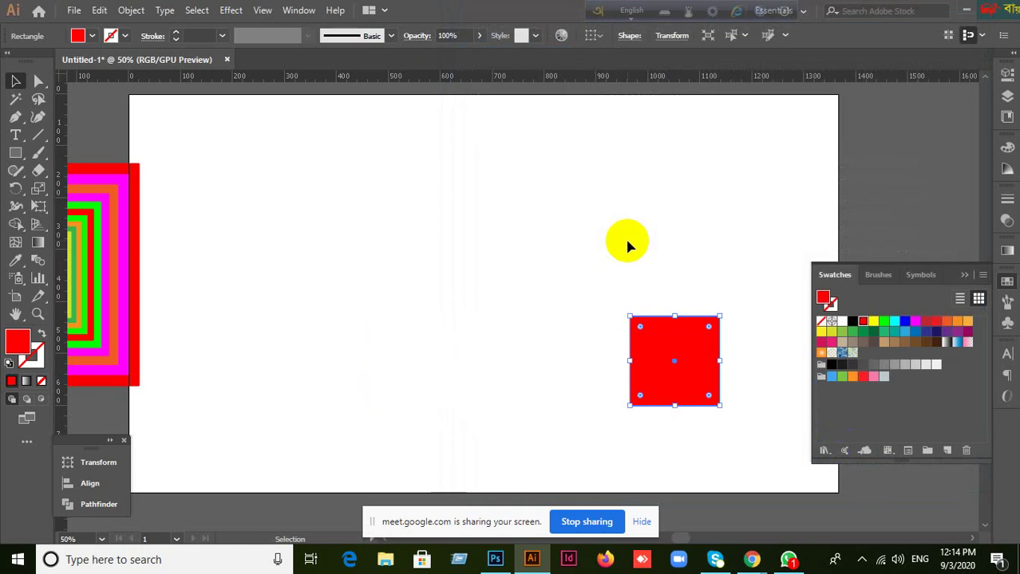
key(Left)
key(Left)
key(Right)
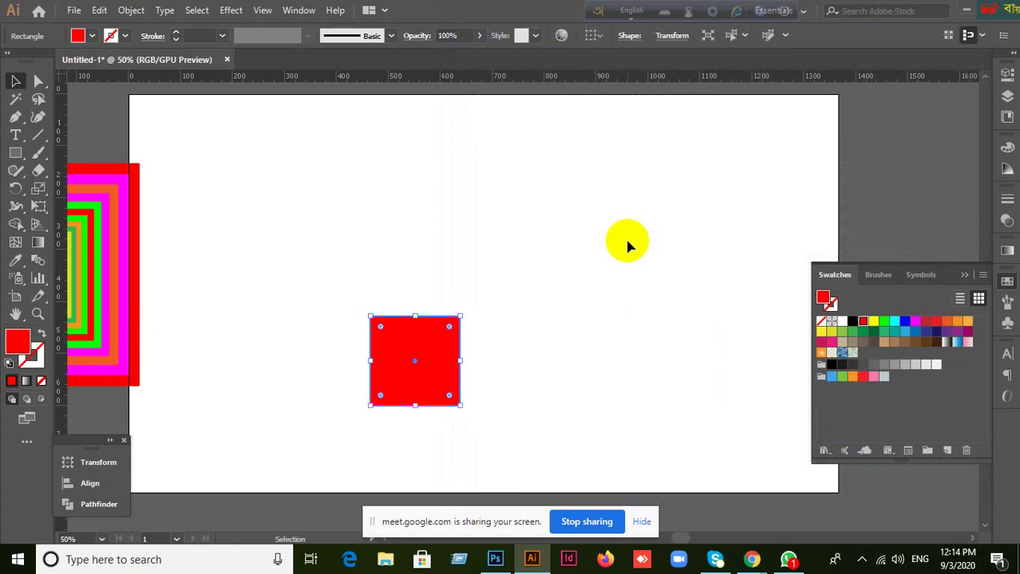
key(Right)
key(Up)
key(Left)
key(Down)
key(Left)
key(Right)
key(Up)
key(Right)
key(Down)
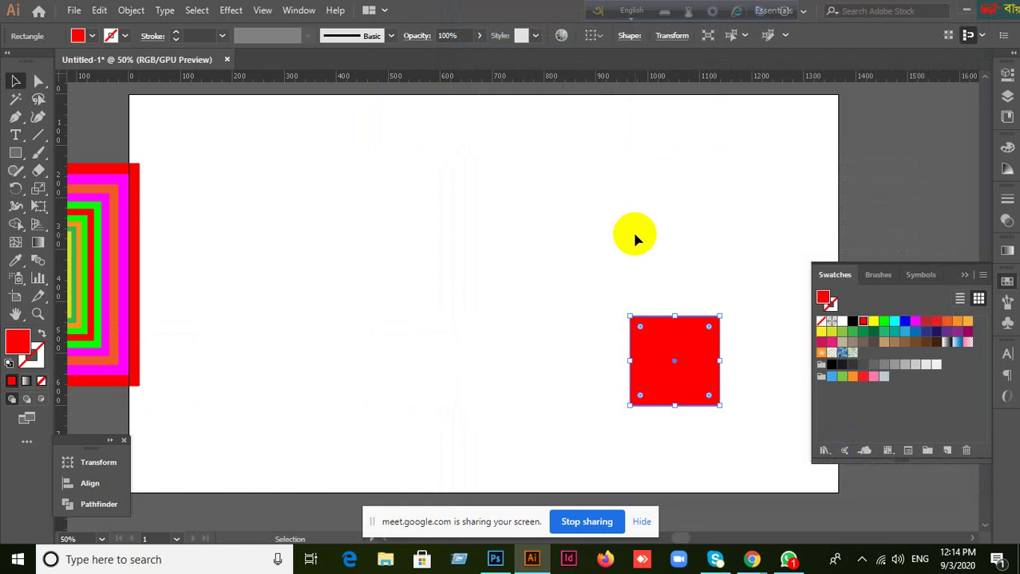
Move the red square up and to the left, near the middle of the artboard.
drag(675, 375, 468, 280)
click(676, 338)
click(479, 292)
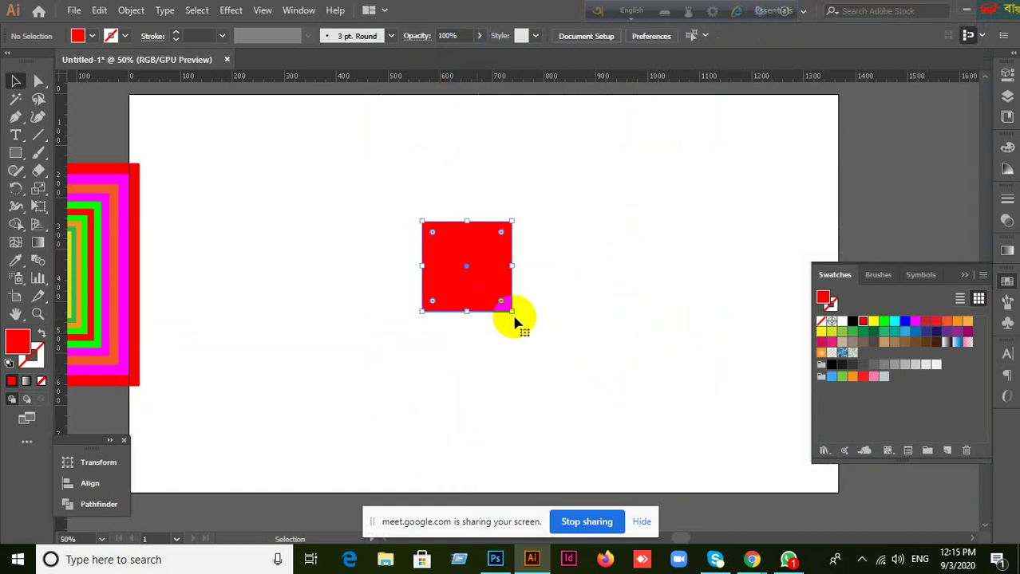
Enlarge the red square proportionally to about 350 px per side and reposition it in the artboard's upper middle.
drag(511, 310, 710, 363)
click(709, 357)
drag(569, 356, 503, 291)
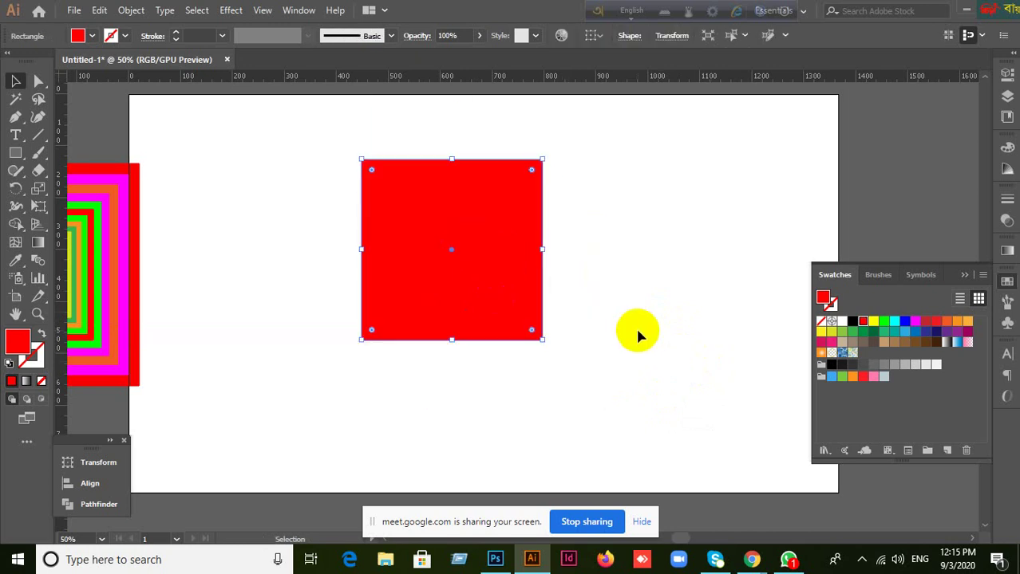
click(735, 382)
click(483, 299)
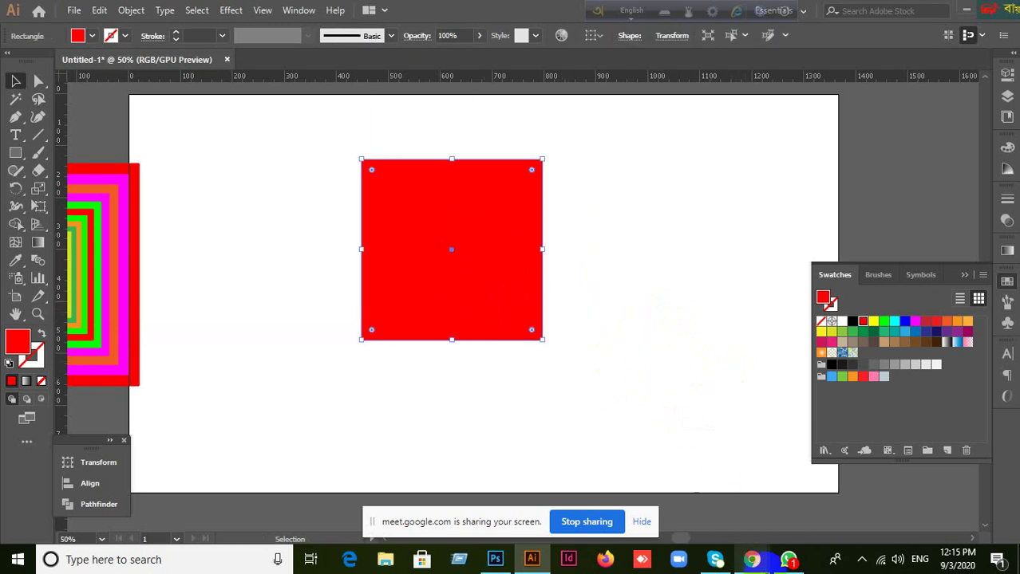
Switch to the Google Meet call in Chrome and dismiss the screen-sharing bar and the presenting notification.
mouse_move(751, 559)
click(650, 479)
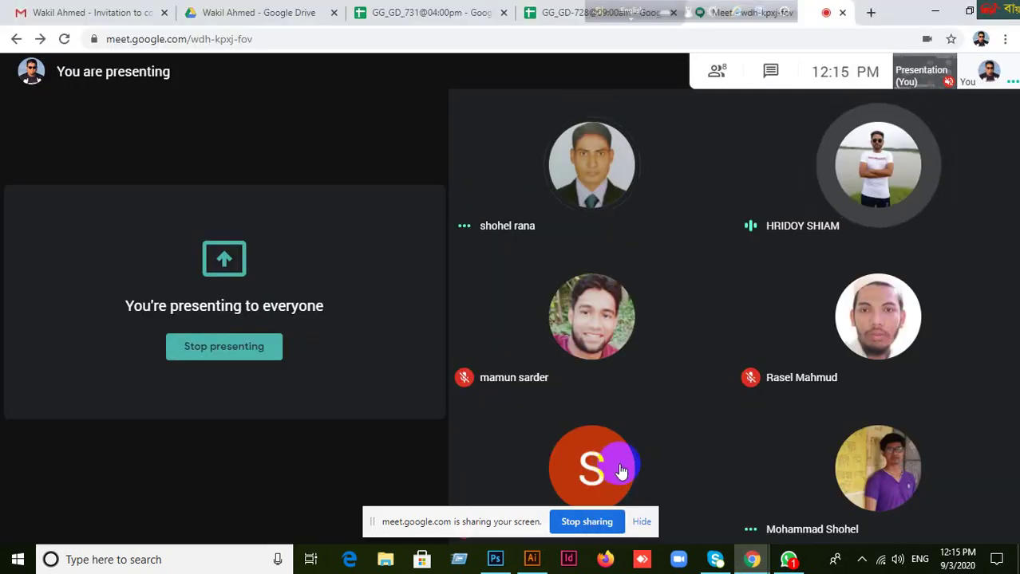
click(645, 523)
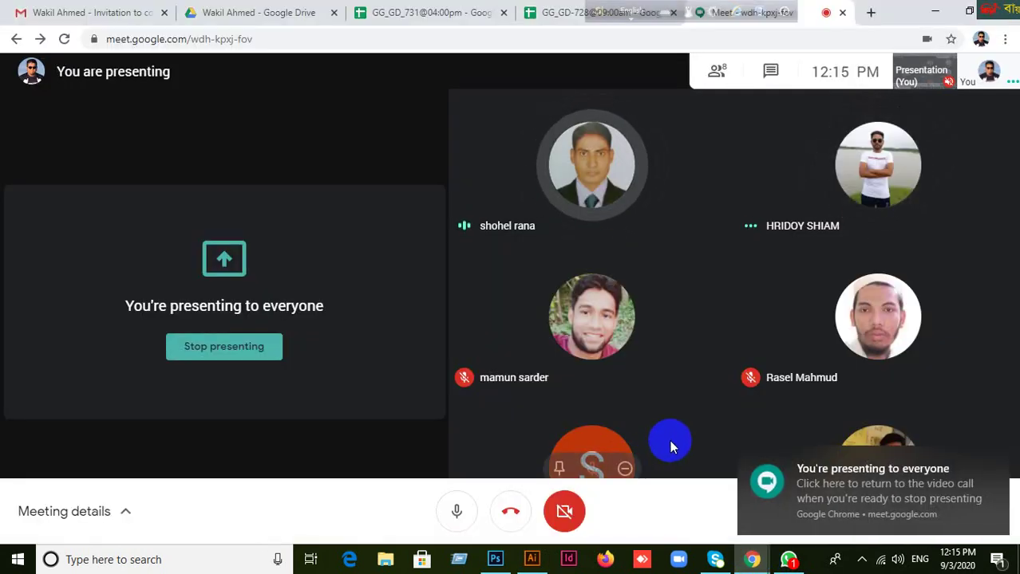
click(997, 463)
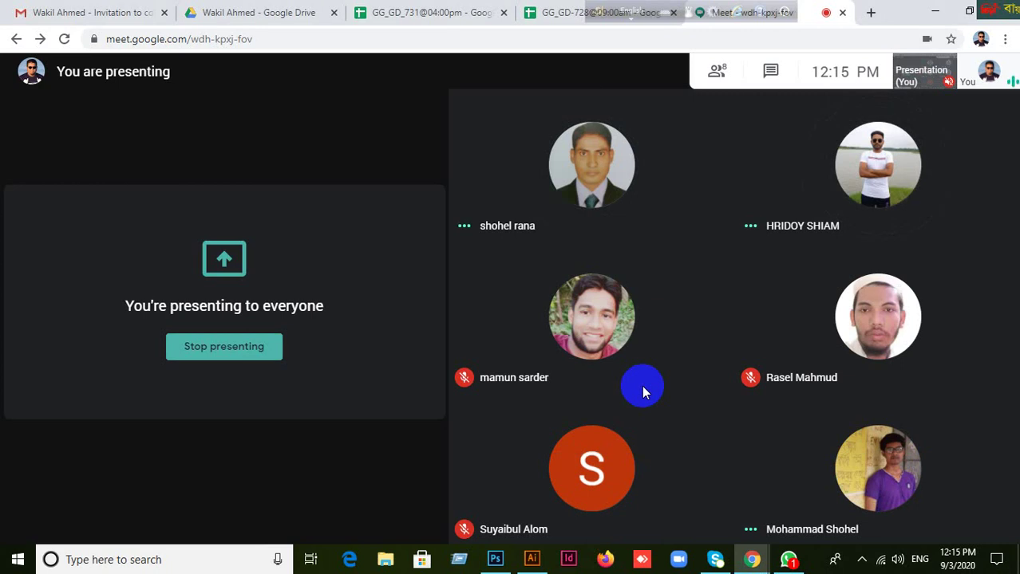
mouse_move(590, 351)
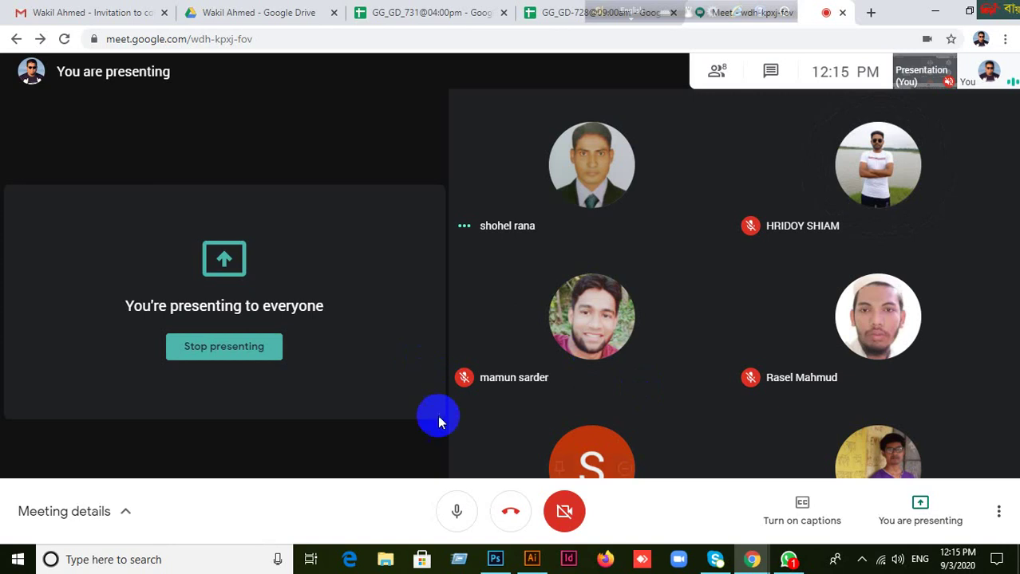
Switch back to Illustrator and select the enlarged red square on the artboard.
click(531, 559)
click(525, 377)
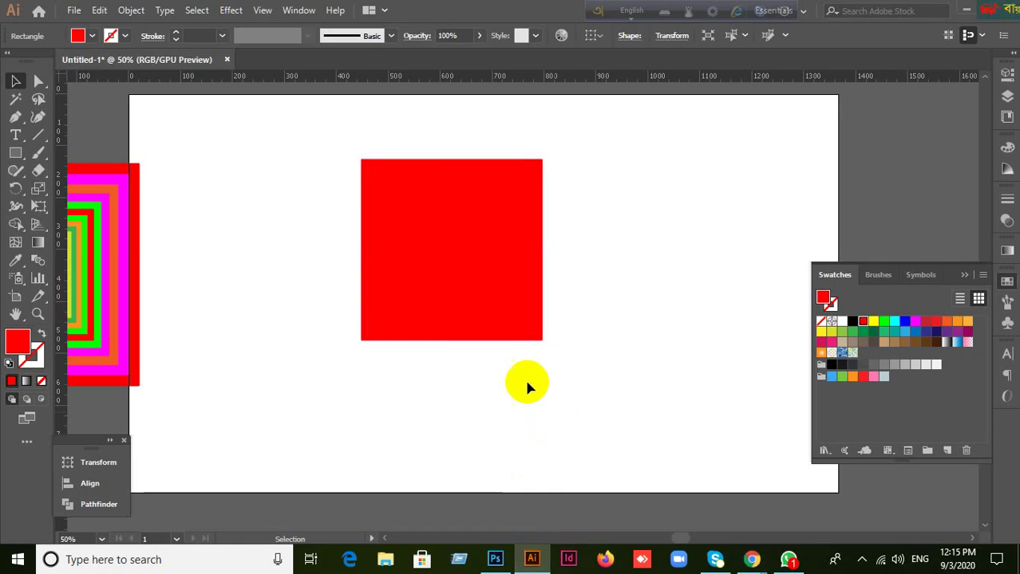
click(465, 281)
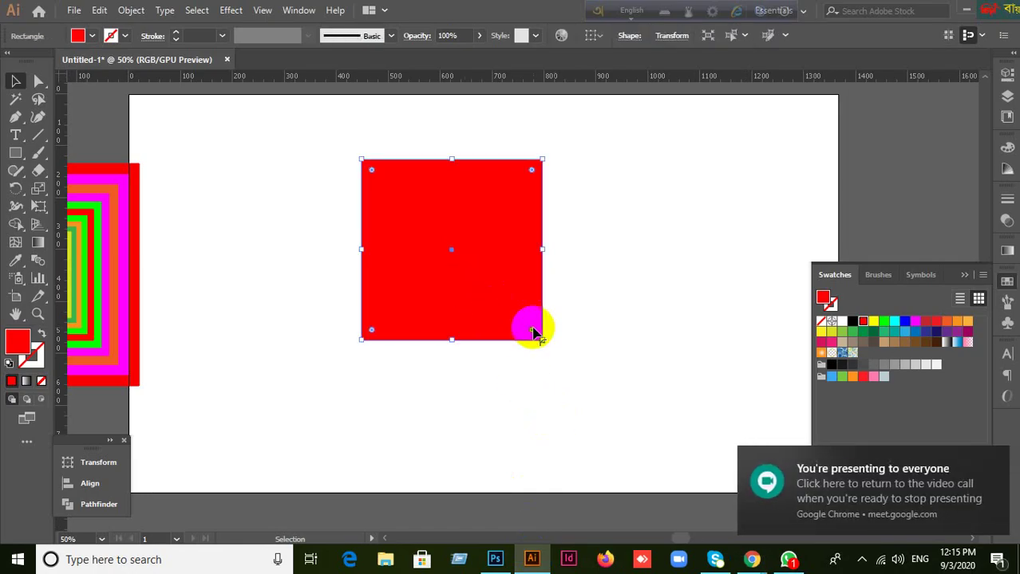
Nudge the enlarged red square one 500 px increment right, down and left, bringing it back each time.
key(Right)
key(Left)
key(Down)
key(Up)
key(Left)
key(Right)
Move the nested multicoloured squares up and left so they clear the artboard's left edge, and deselect them.
scroll(533, 333, down, 1)
click(371, 360)
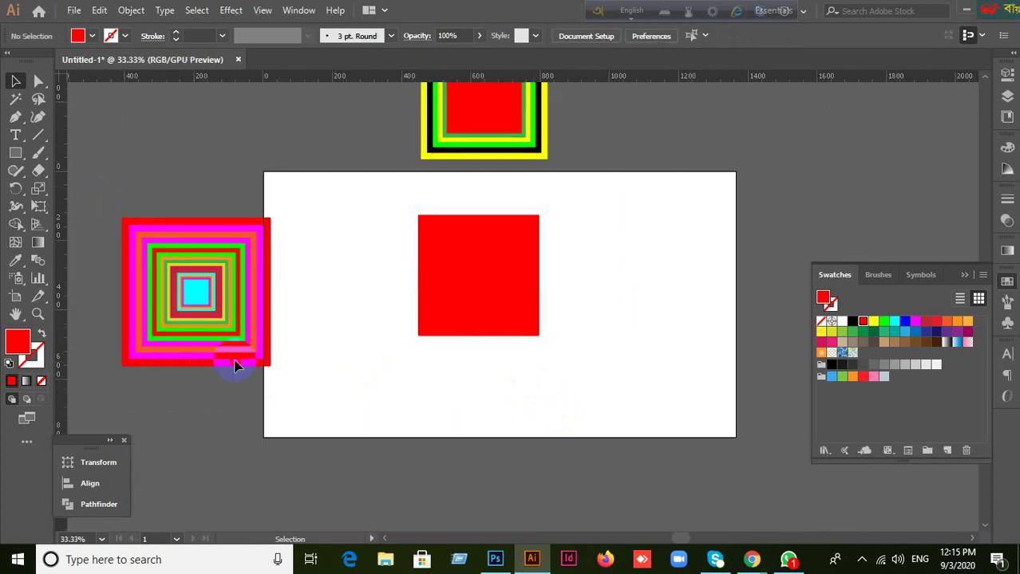
drag(241, 337, 187, 283)
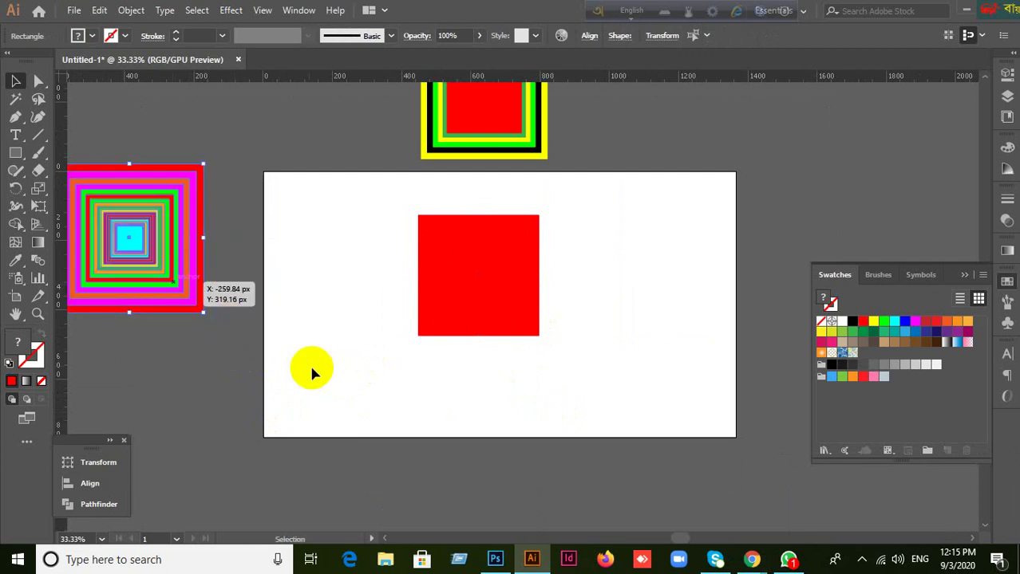
click(319, 372)
Select the large red square and set the Keyboard Increment in the General preferences to 250 px.
drag(353, 272, 523, 394)
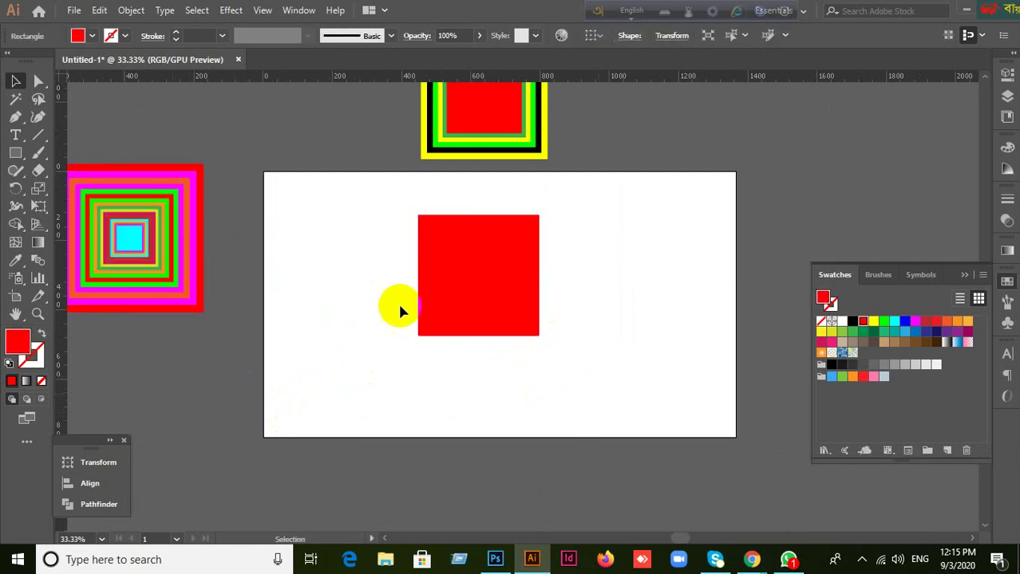
drag(367, 257, 531, 382)
key(a)
key(ctrl+k)
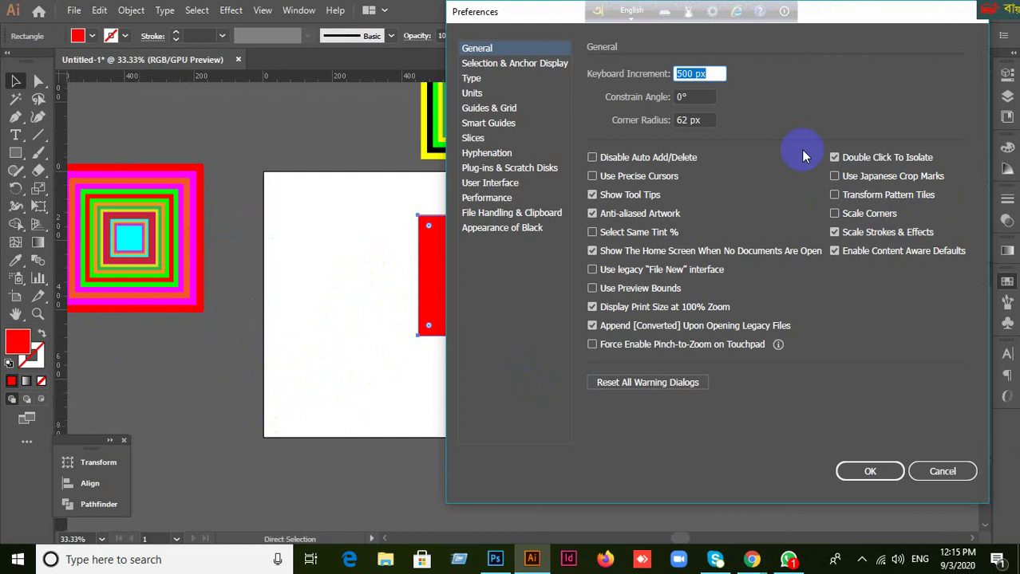
text(250)
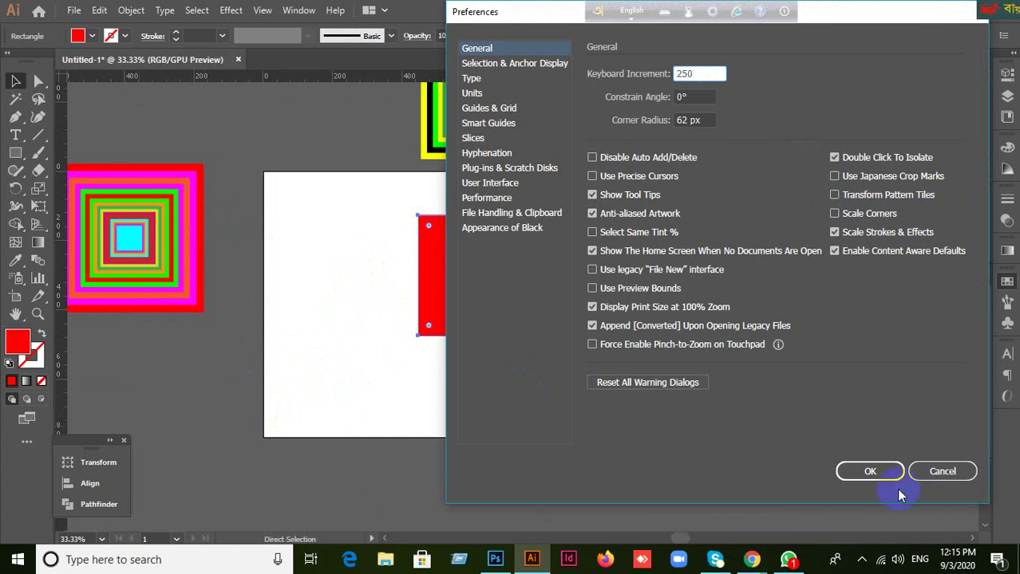
click(871, 471)
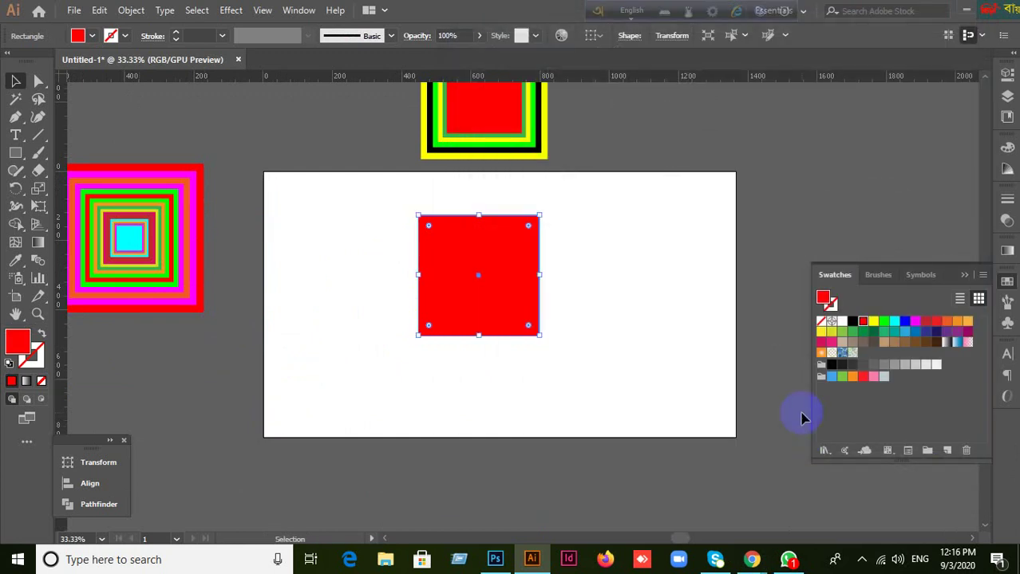
Nudge the large red square 1000 px to the right, past the artboard's edge, in 250 px increments.
key(Right)
key(Right)
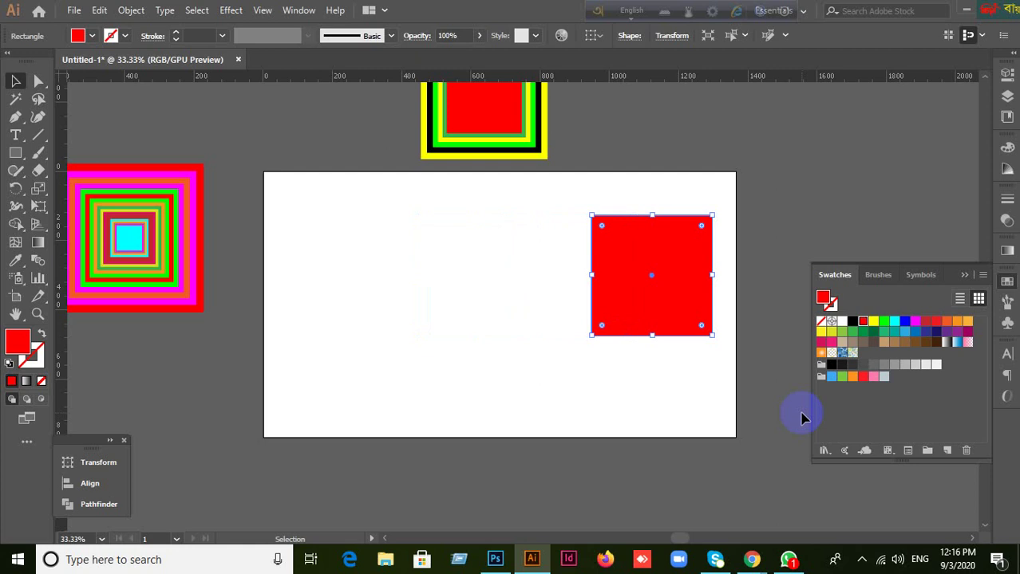
key(Right)
key(Right)
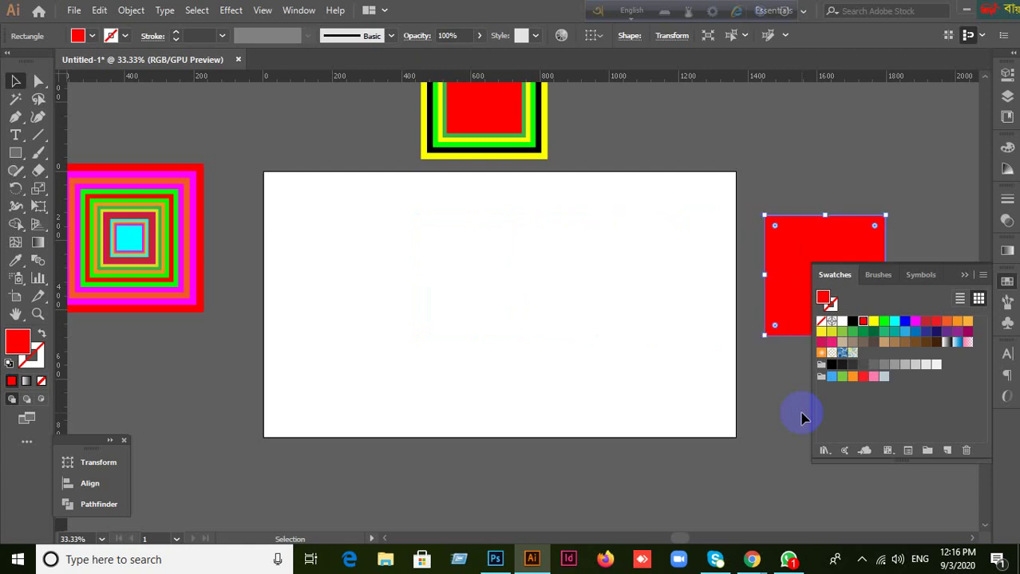
Nudge the large red square 1250 px to the left, back onto the artboard, in 250 px increments.
key(Left)
key(Left)
key(Left)
key(Left)
key(Left)
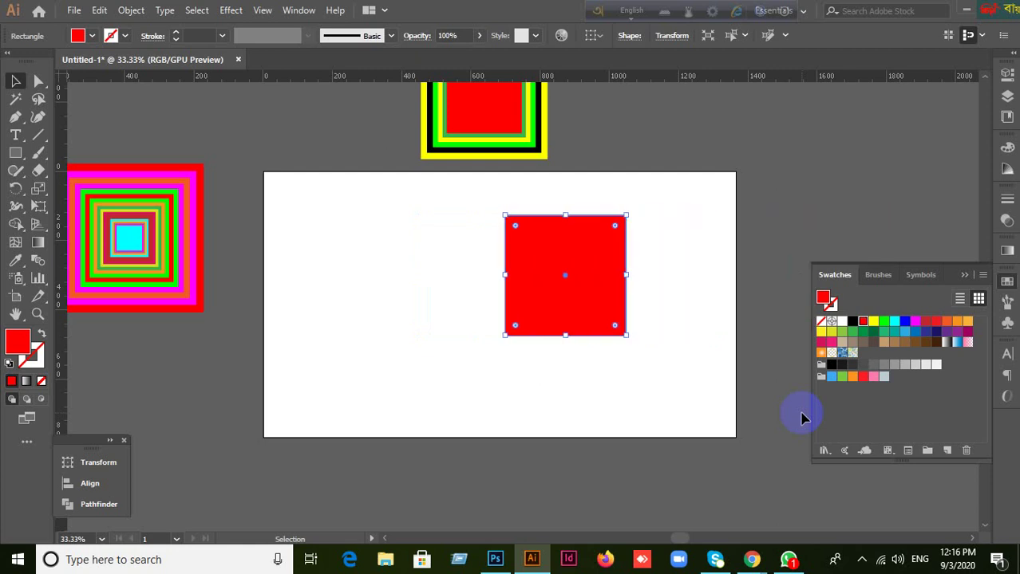
Nudge the large red square 500 px up and then 750 px down using the 250 px increment.
key(Up)
key(Up)
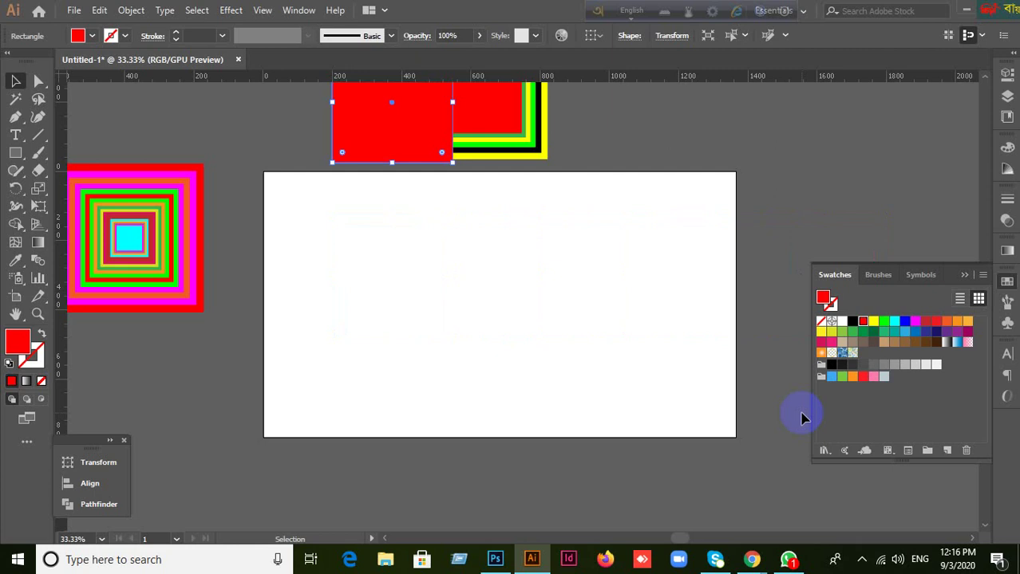
key(Down)
key(Down)
key(Down)
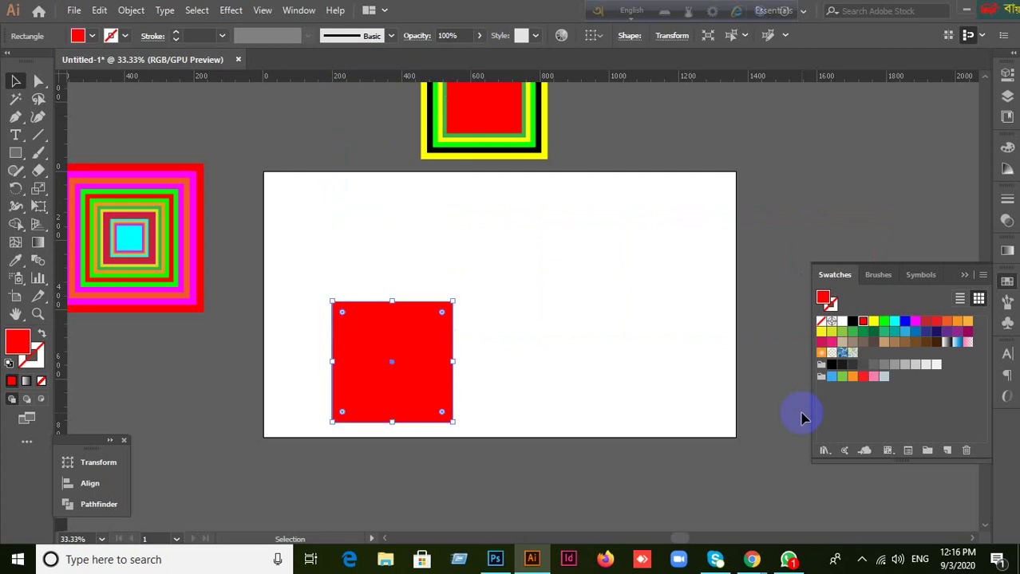
Switch to the Google Meet call in Chrome to check on the class participants.
mouse_move(751, 559)
click(670, 495)
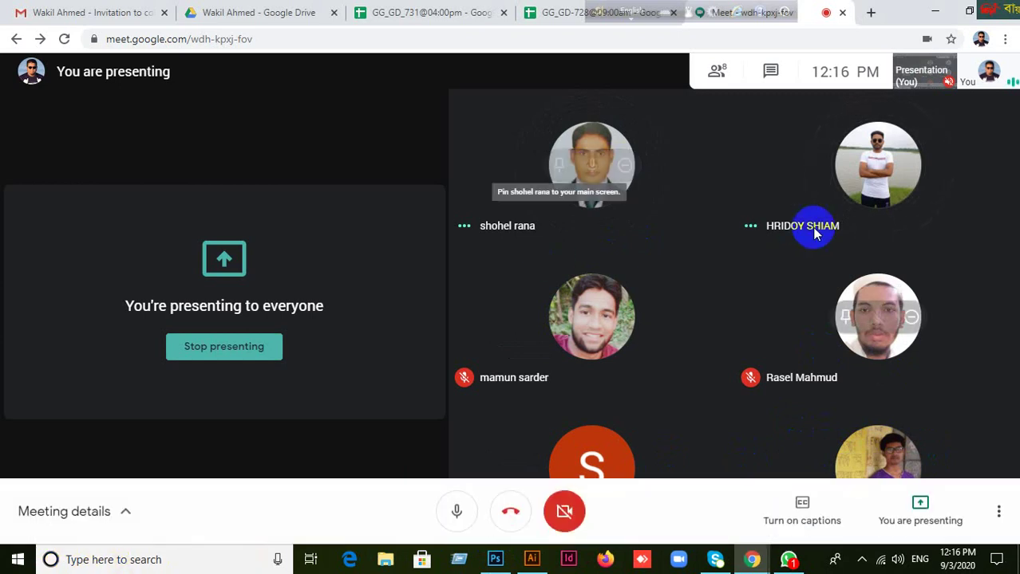
Read the participants' messages in the meeting chat and close the chat.
click(770, 71)
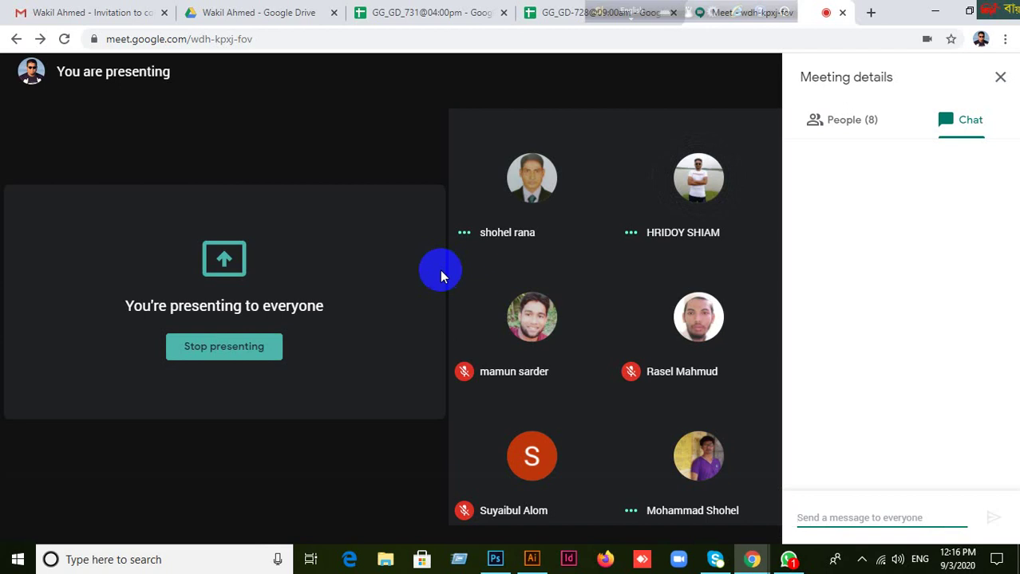
mouse_move(707, 206)
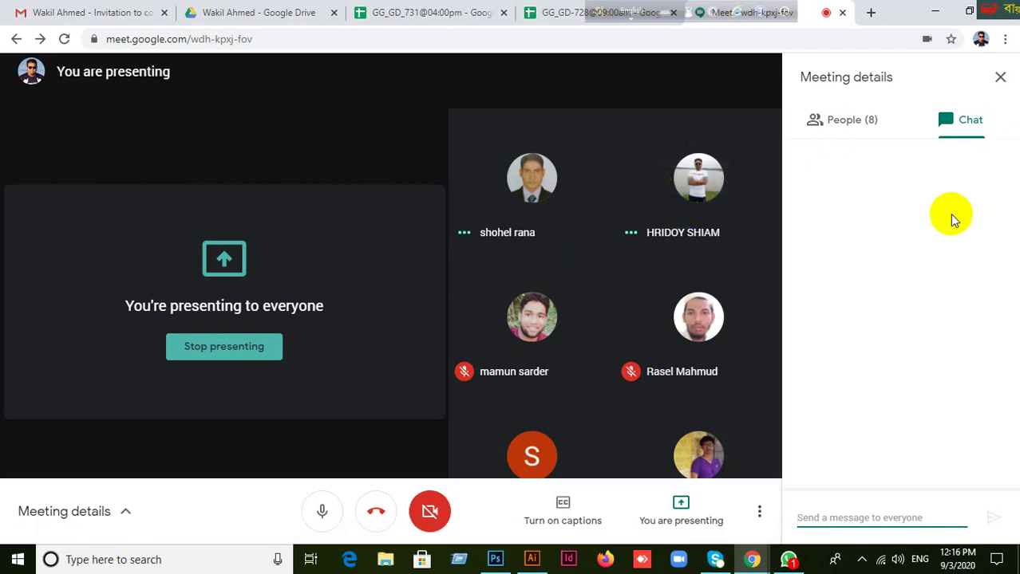
click(999, 80)
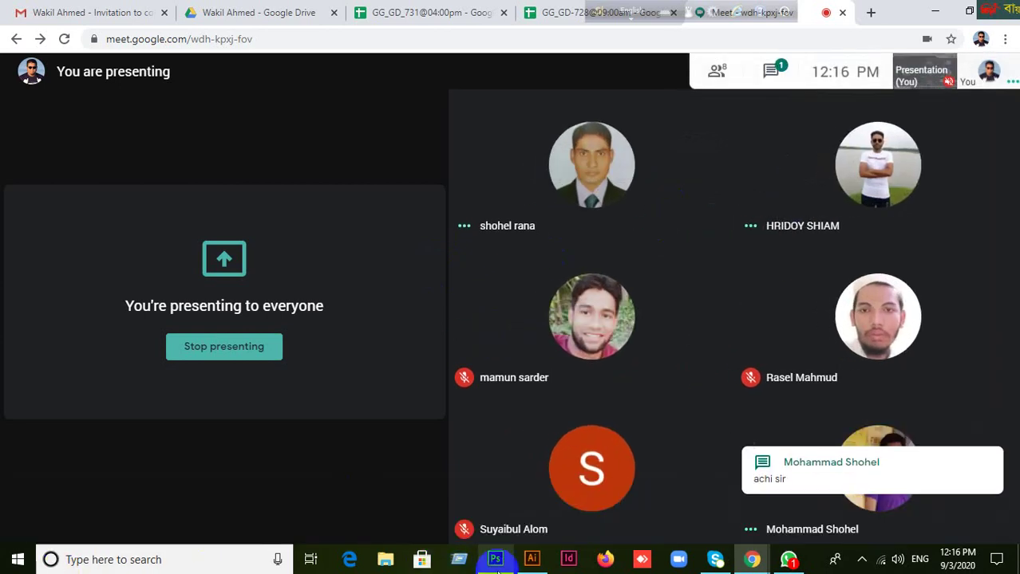
click(771, 72)
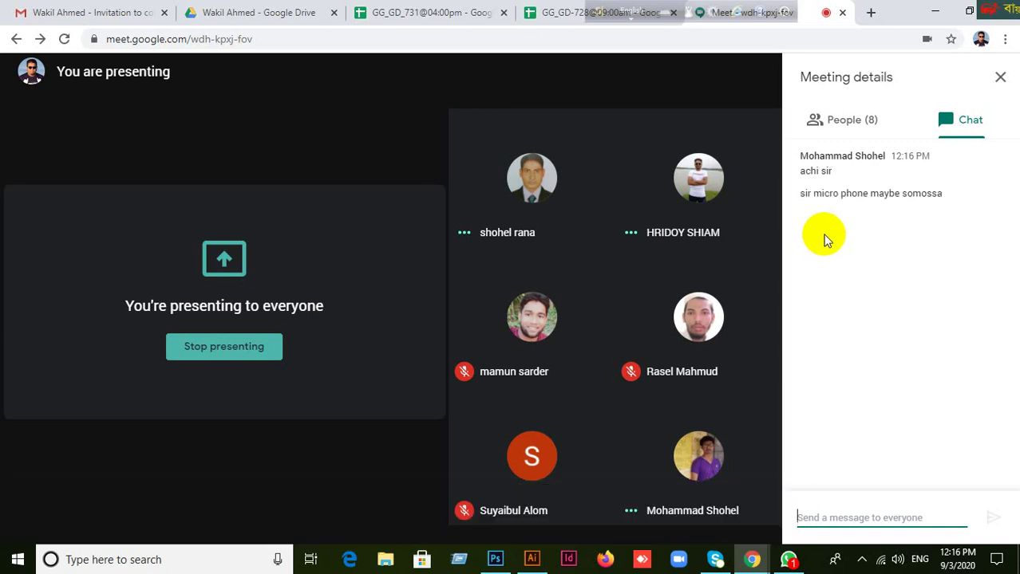
click(1000, 76)
Switch back to Illustrator, move the large red square to the middle of the artboard, and collapse the Swatches panel.
key(alt+Tab)
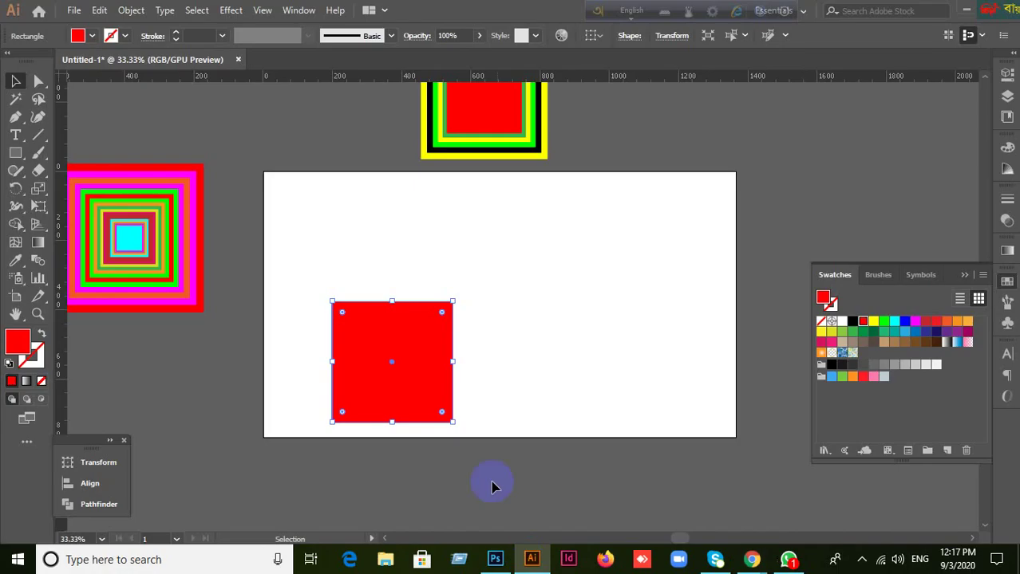
drag(353, 371, 431, 311)
click(627, 387)
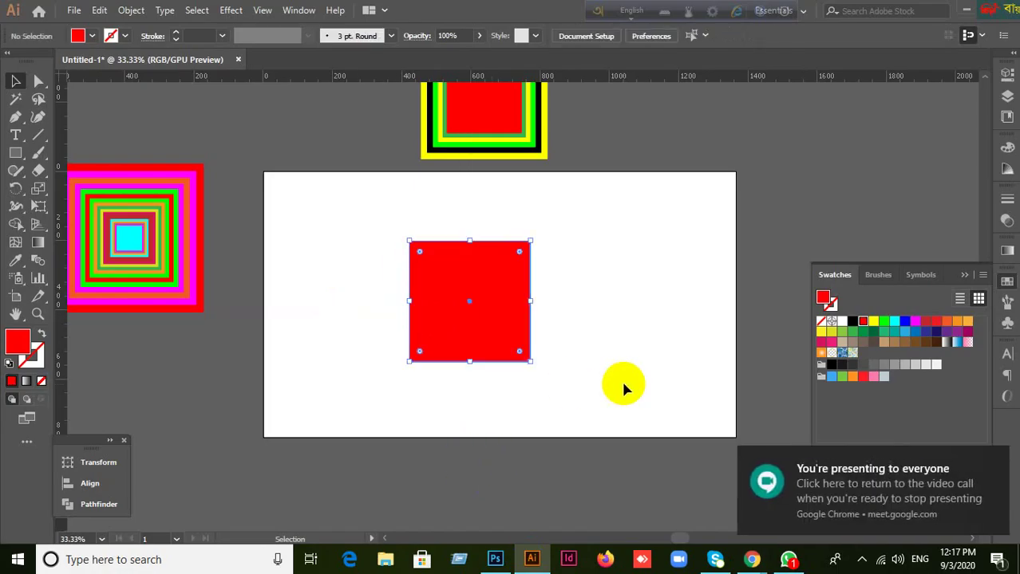
click(452, 306)
click(598, 369)
scroll(511, 429, up, 1)
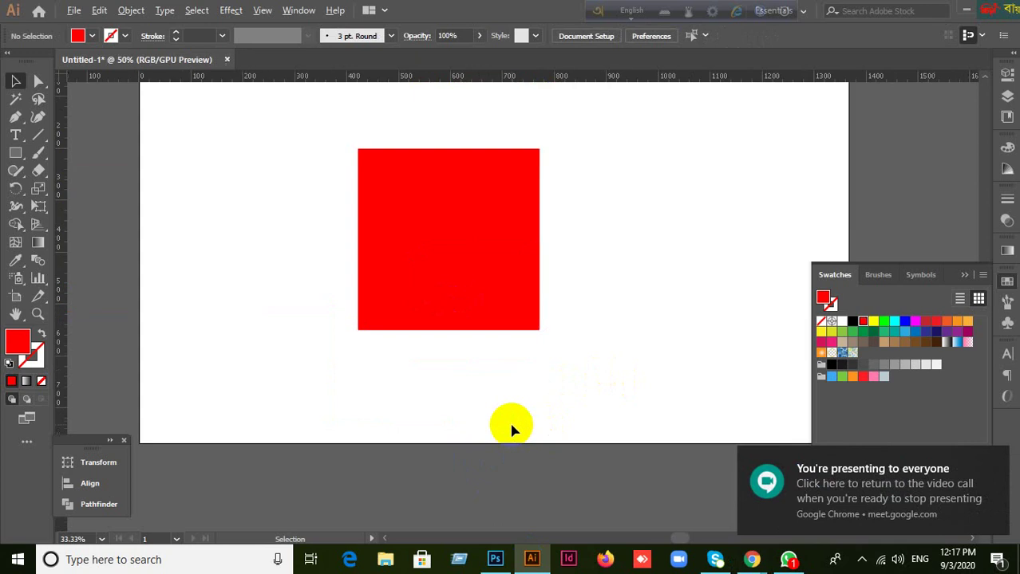
scroll(515, 413, down, 1)
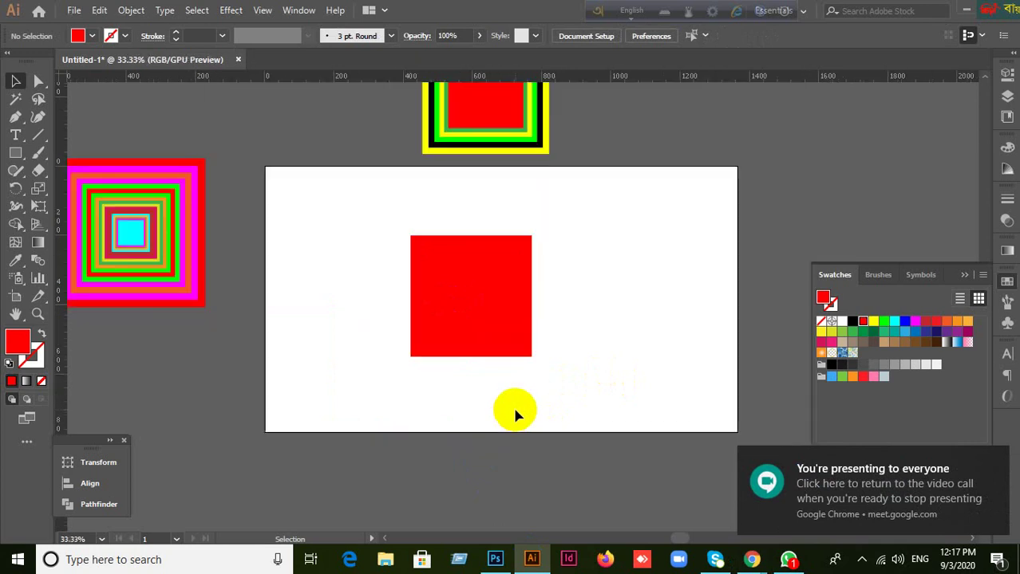
click(964, 275)
Shrink the large red square slightly by pulling in its lower-right corner, keeping the upper-left corner in place.
click(435, 297)
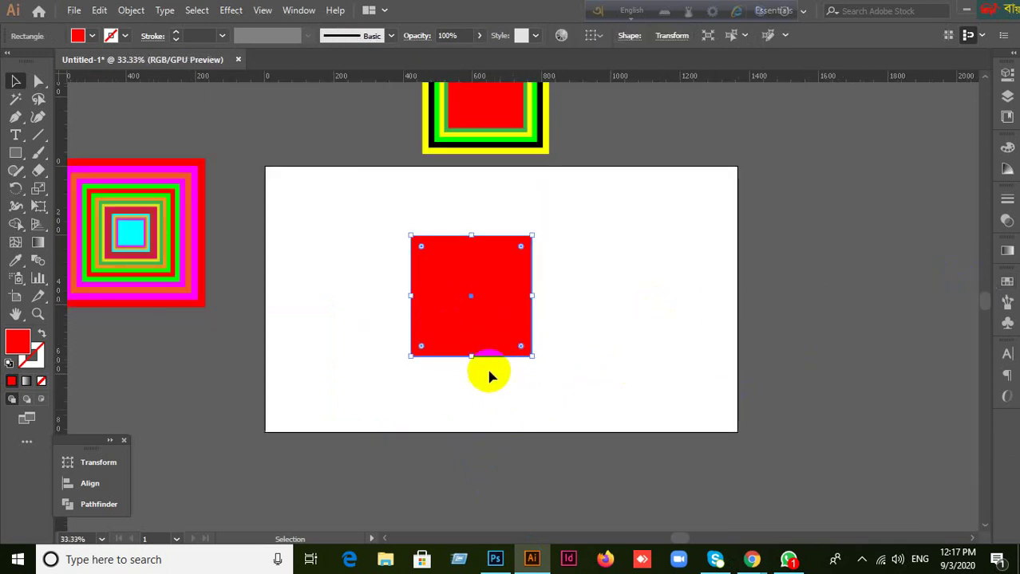
drag(533, 358, 611, 390)
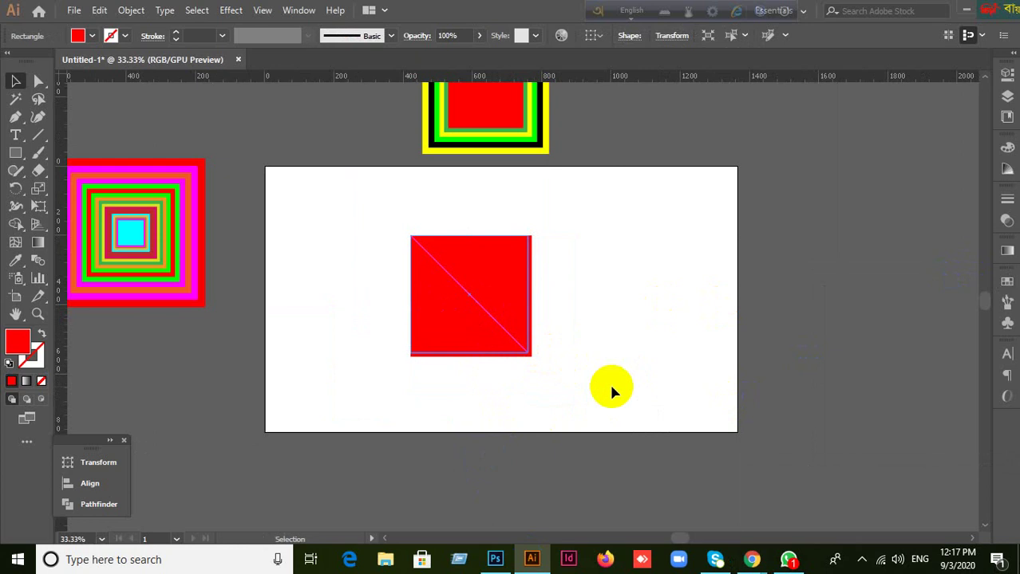
click(505, 328)
key(a)
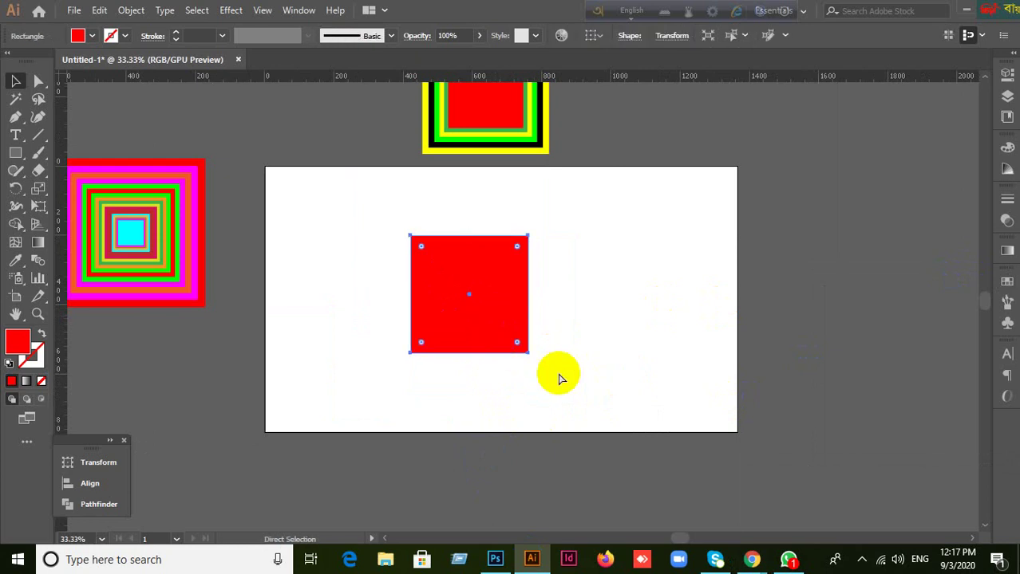
Set the Keyboard Increment preference to 100 px and nudge the red square 400 px to the right.
key(ctrl+k)
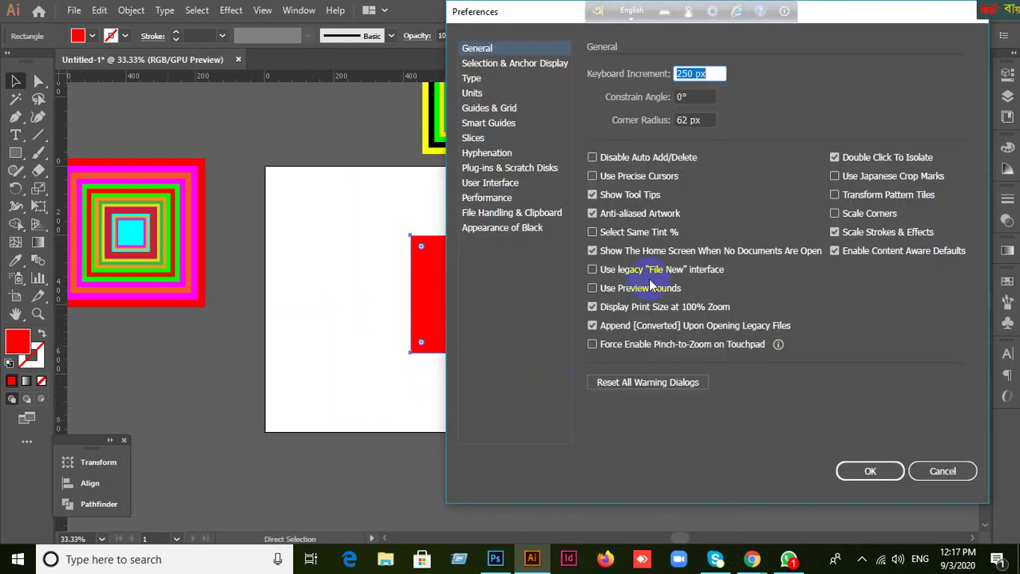
click(856, 470)
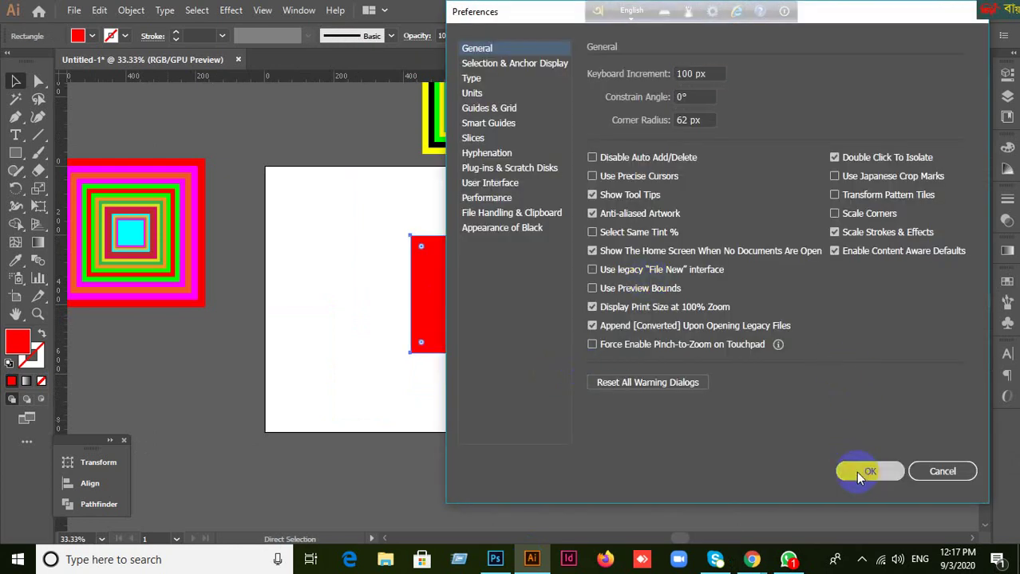
key(Right)
key(Right)
key(Right)
key(Right)
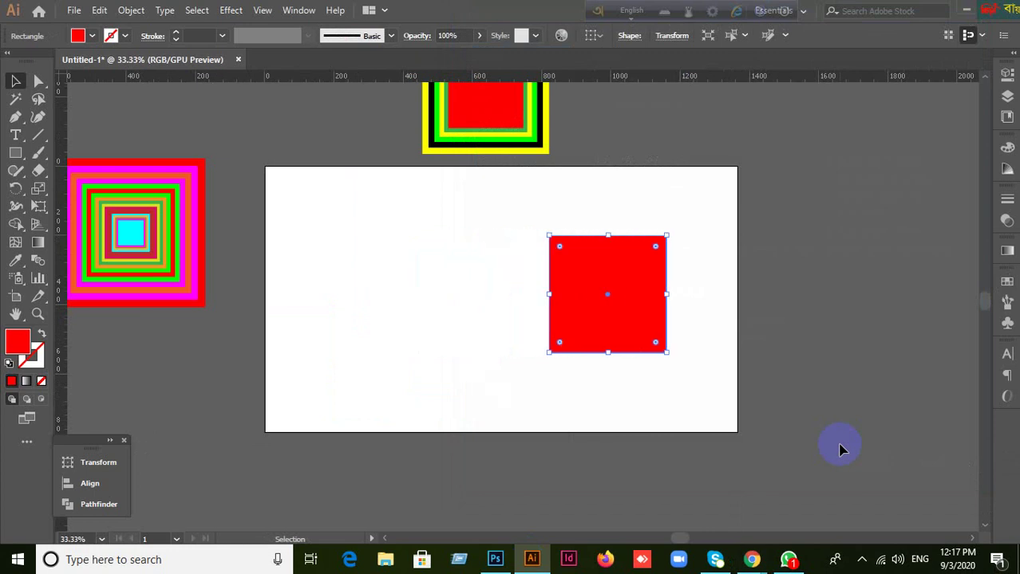
Delete the large red square and move both concentric-square designs farther left, clear of the artboard.
key(Delete)
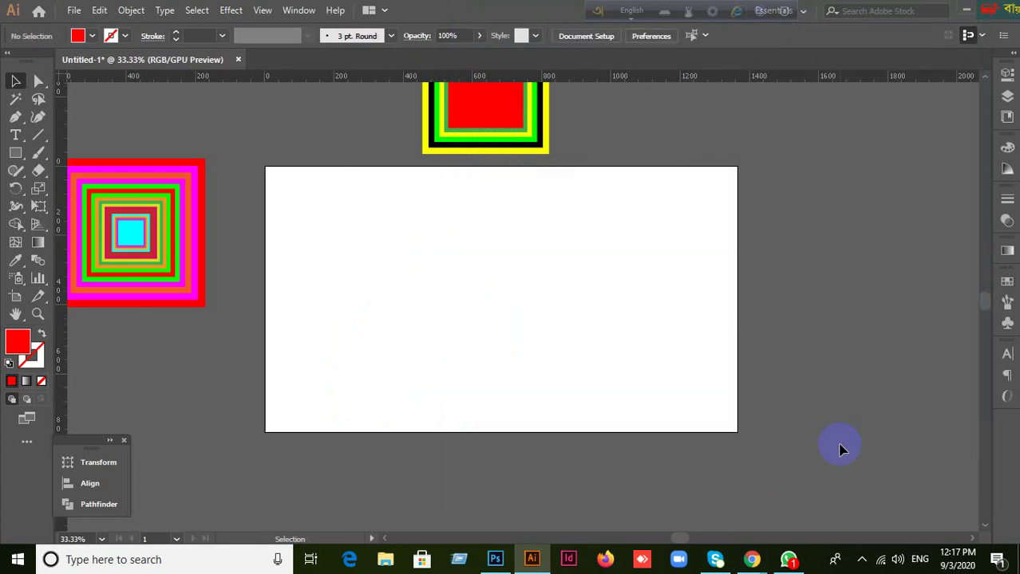
key(ctrl+minus)
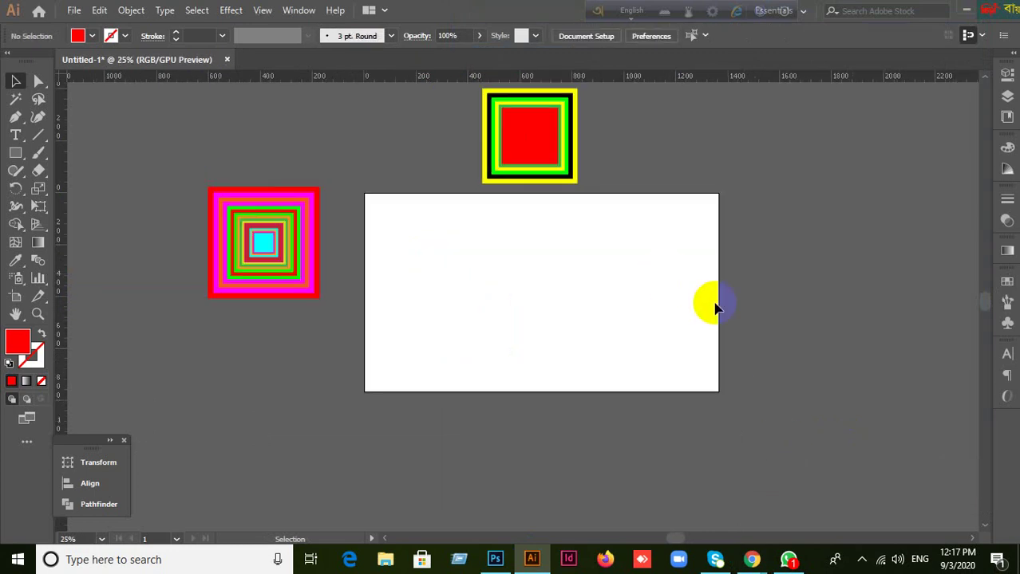
drag(714, 302, 619, 279)
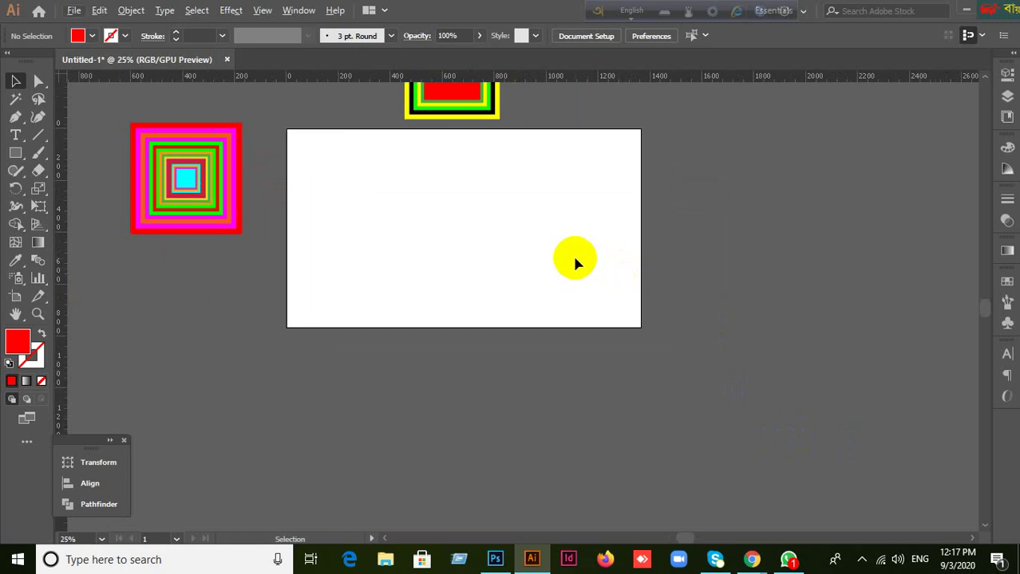
scroll(575, 271, up, 3)
click(377, 110)
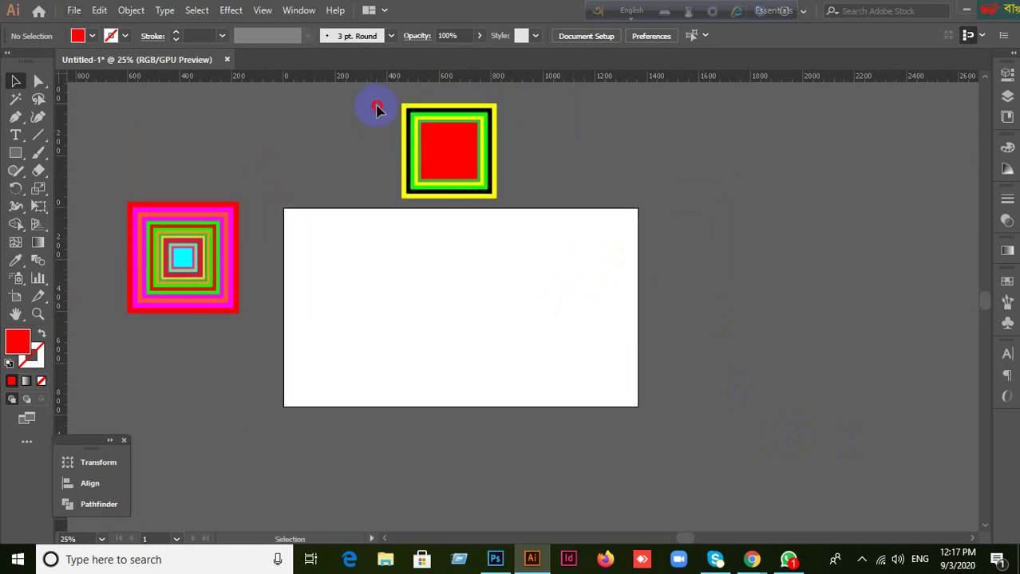
drag(462, 160, 197, 142)
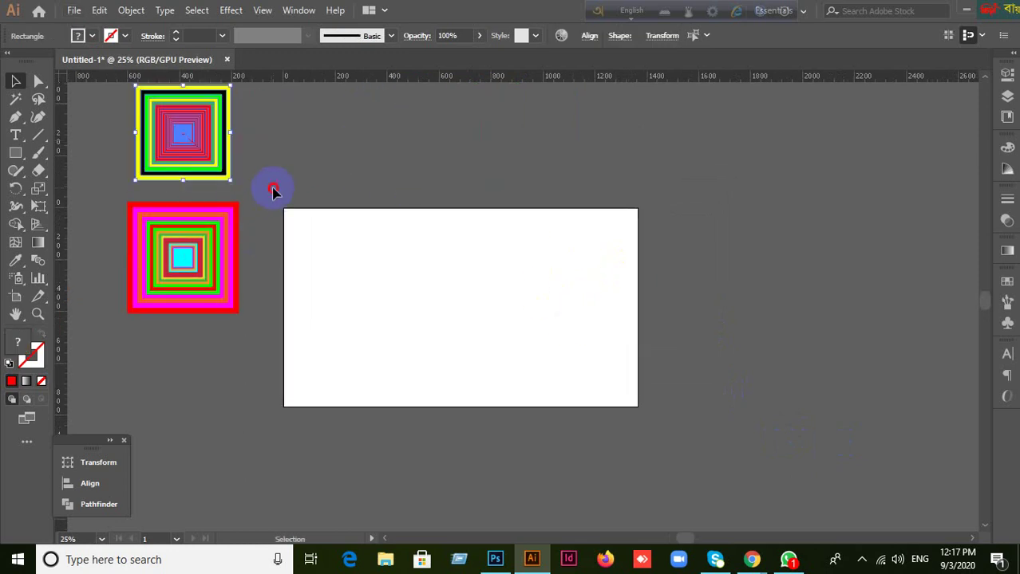
click(93, 217)
drag(239, 334, 156, 281)
click(614, 389)
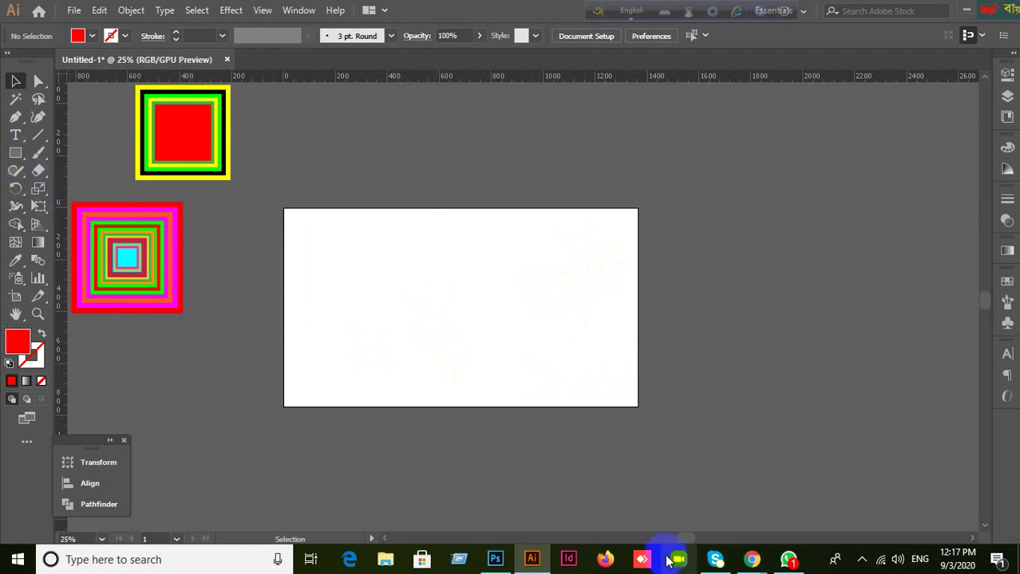
Switch to the Google Meet call to check on the participants, and return to Illustrator.
mouse_move(750, 563)
click(660, 489)
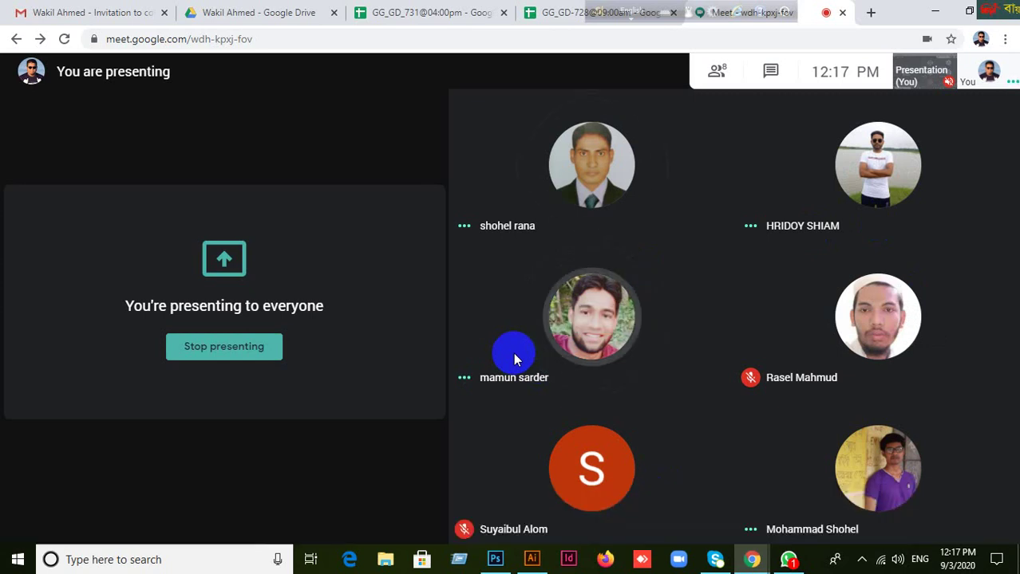
click(533, 560)
click(535, 564)
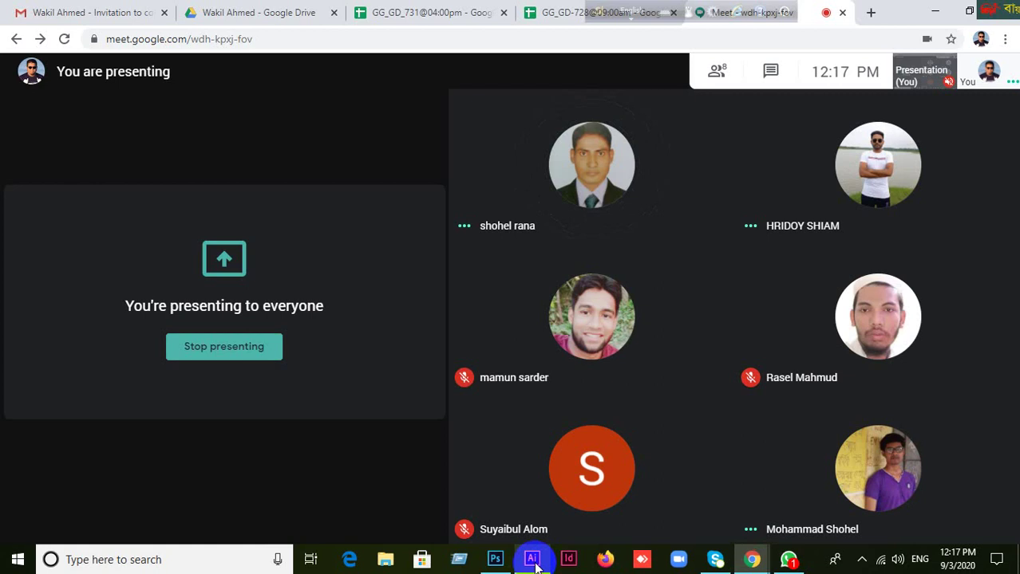
click(533, 561)
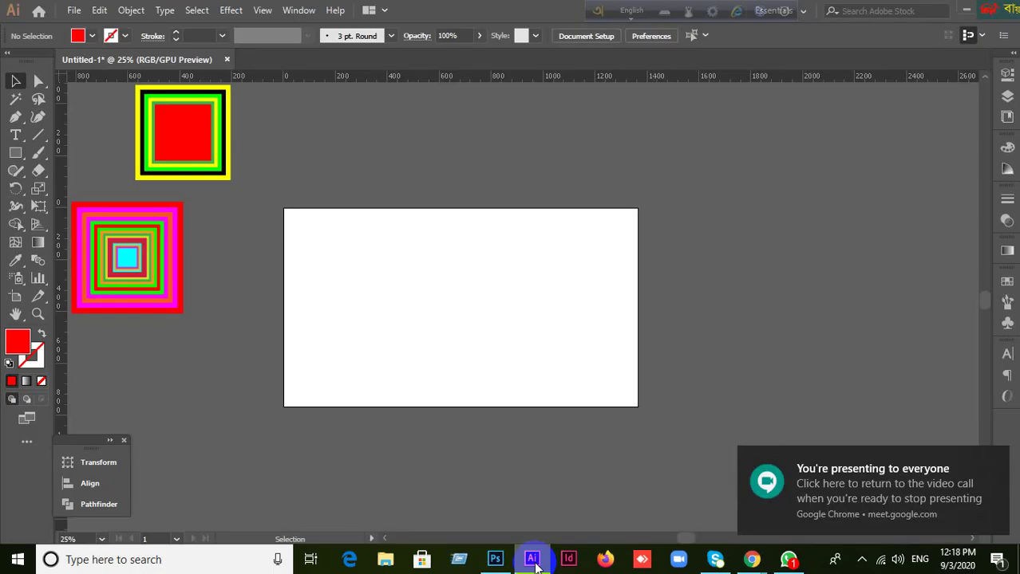
Create a red three-sided polygon with a 50 px radius on the artboard.
scroll(363, 269, up, 2)
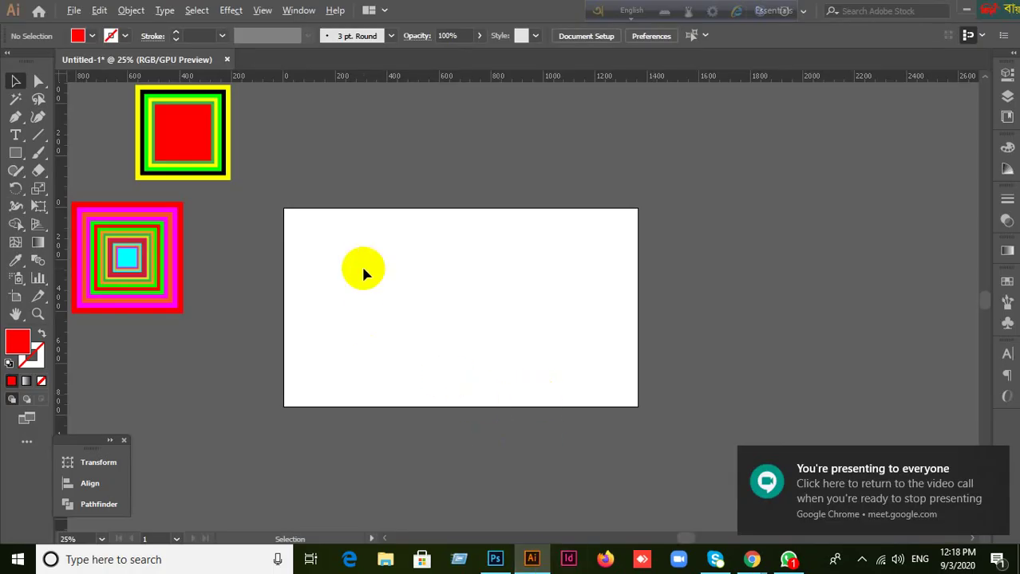
scroll(361, 262, down, 1)
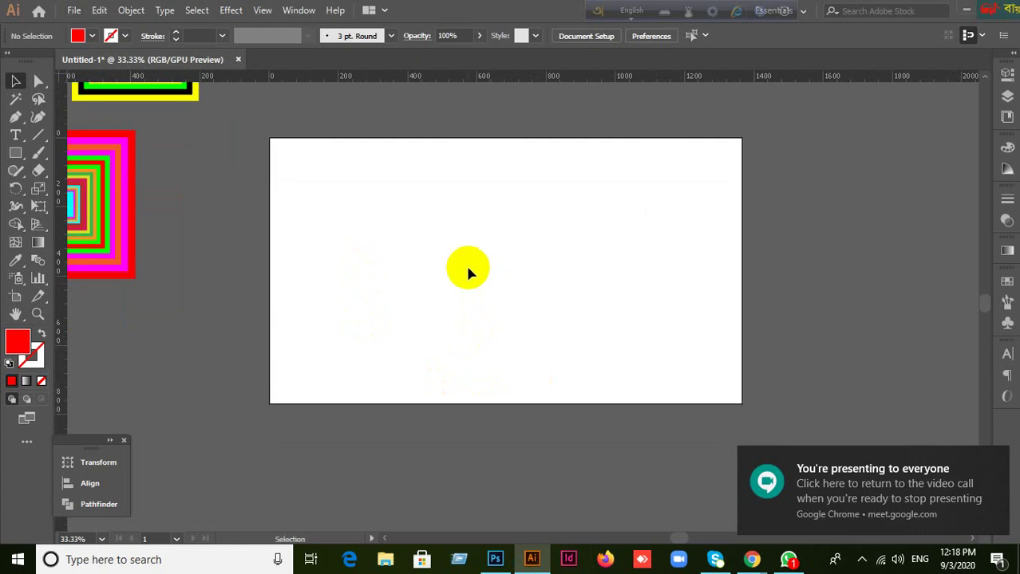
scroll(467, 272, up, 1)
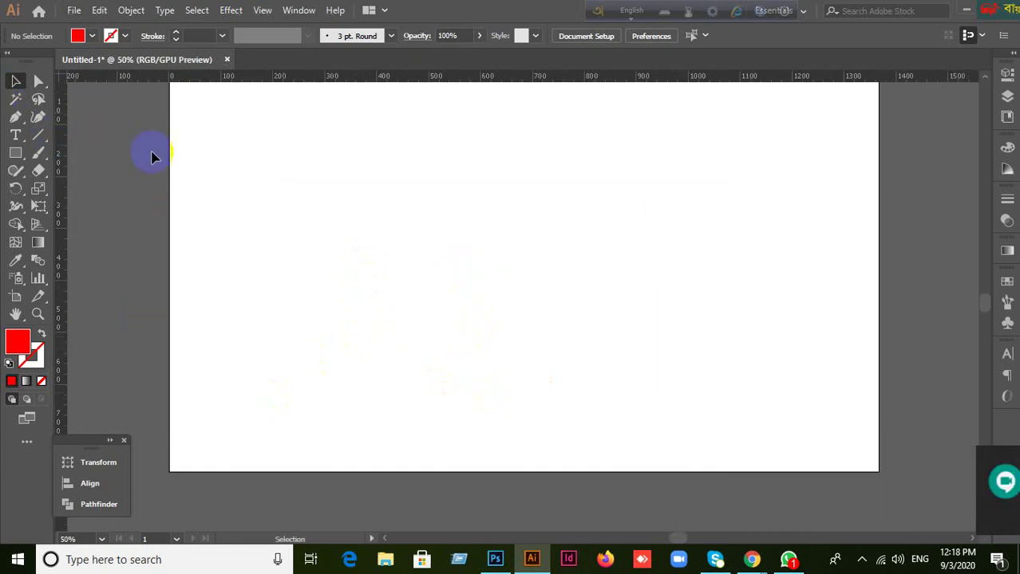
click(16, 152)
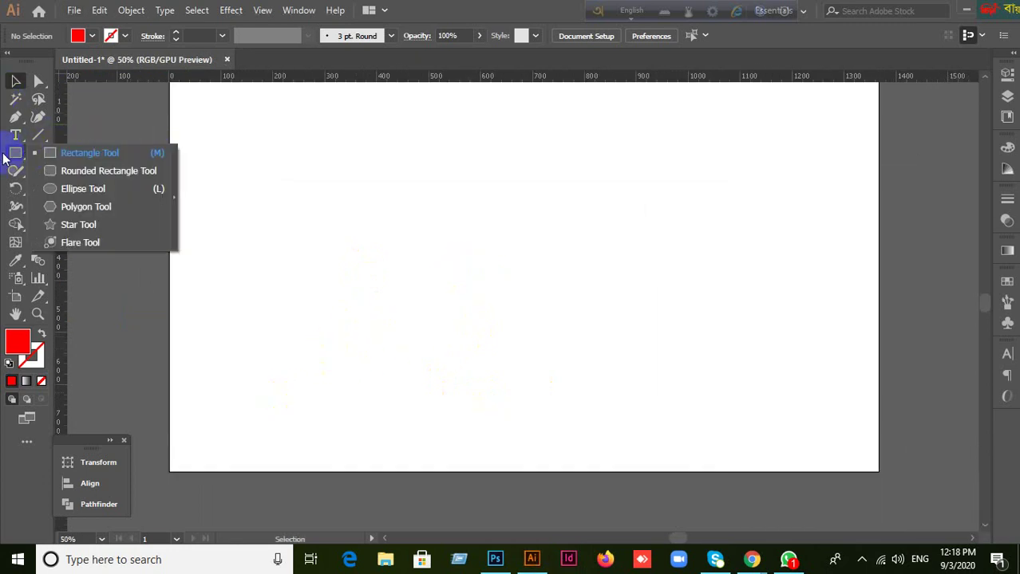
click(16, 153)
click(79, 207)
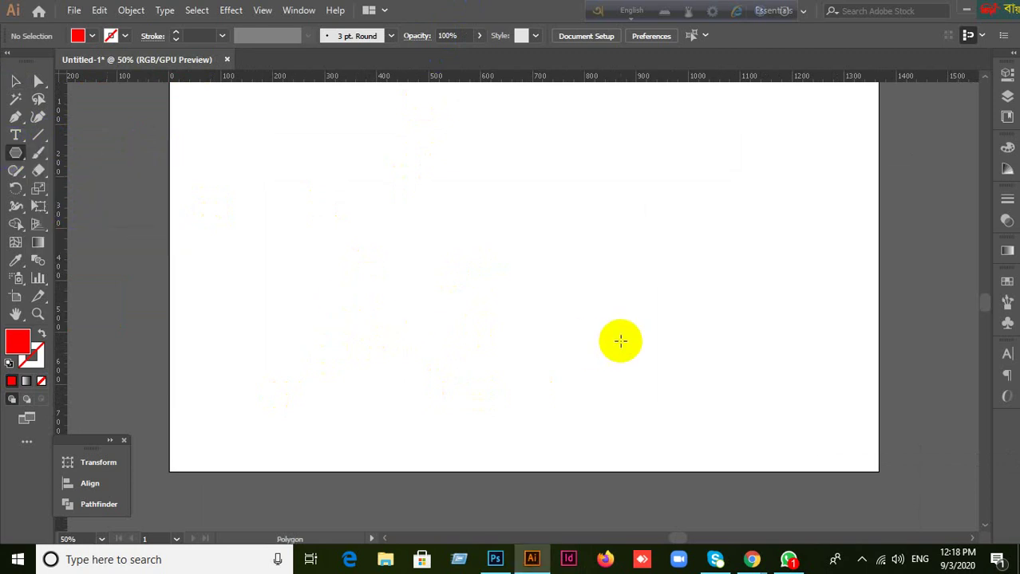
click(471, 264)
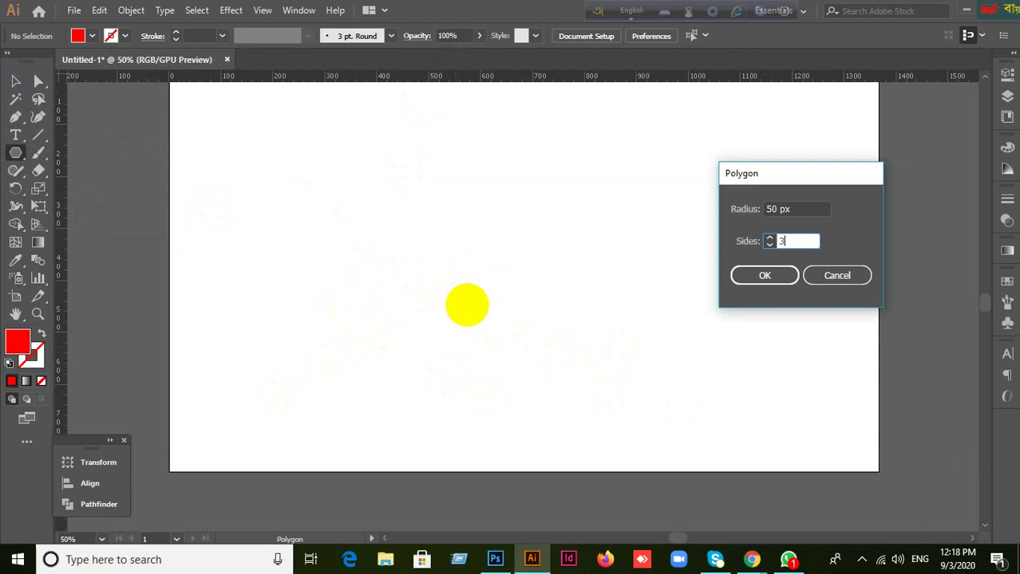
click(770, 277)
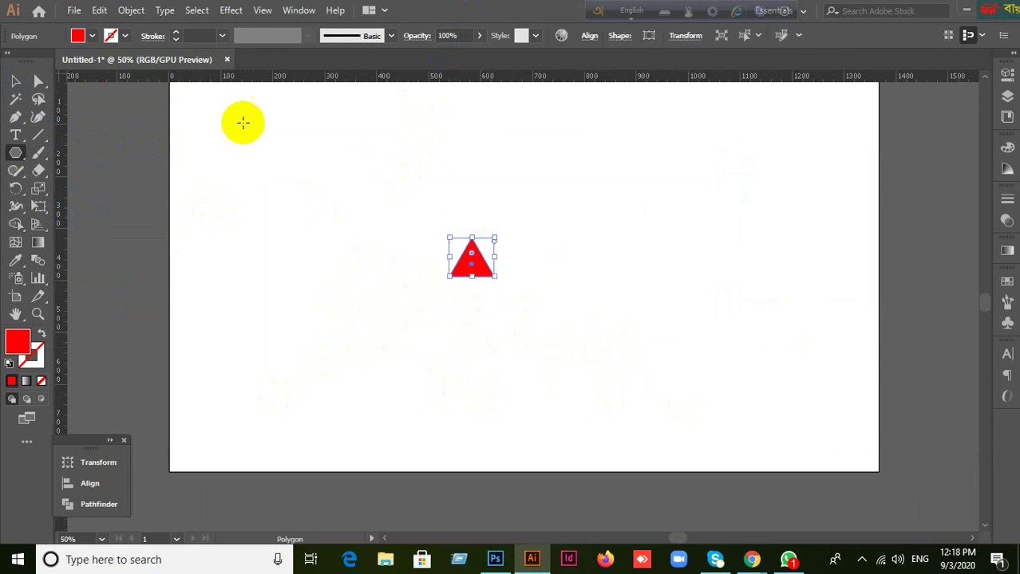
Rotate the small red triangle clockwise and delete it.
key(v)
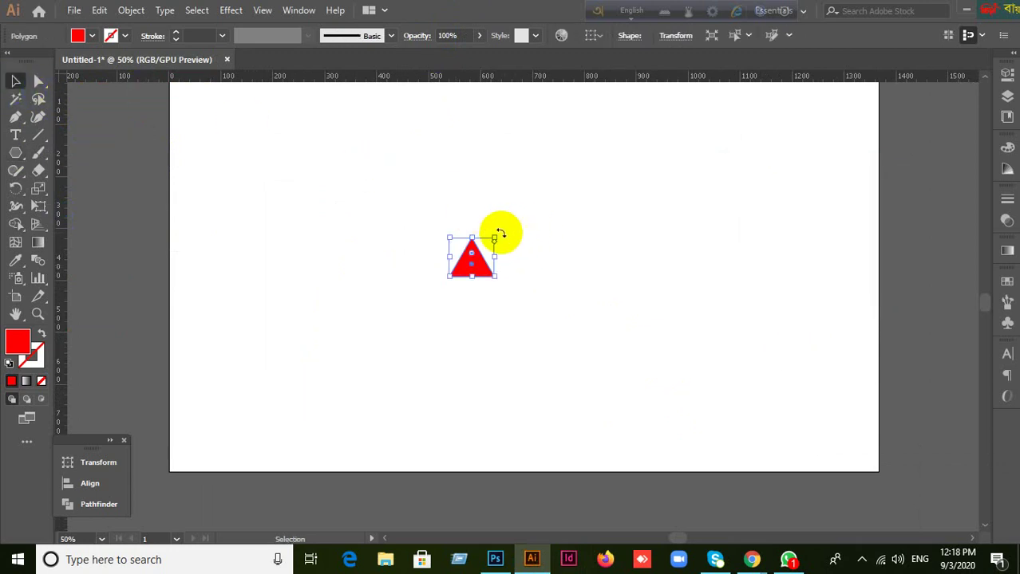
drag(501, 234, 530, 292)
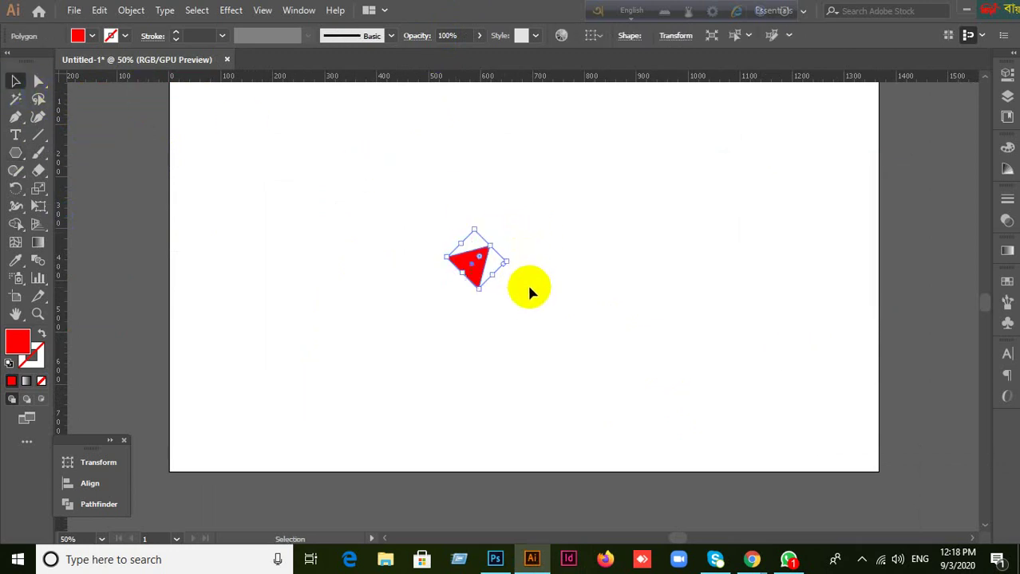
key(Delete)
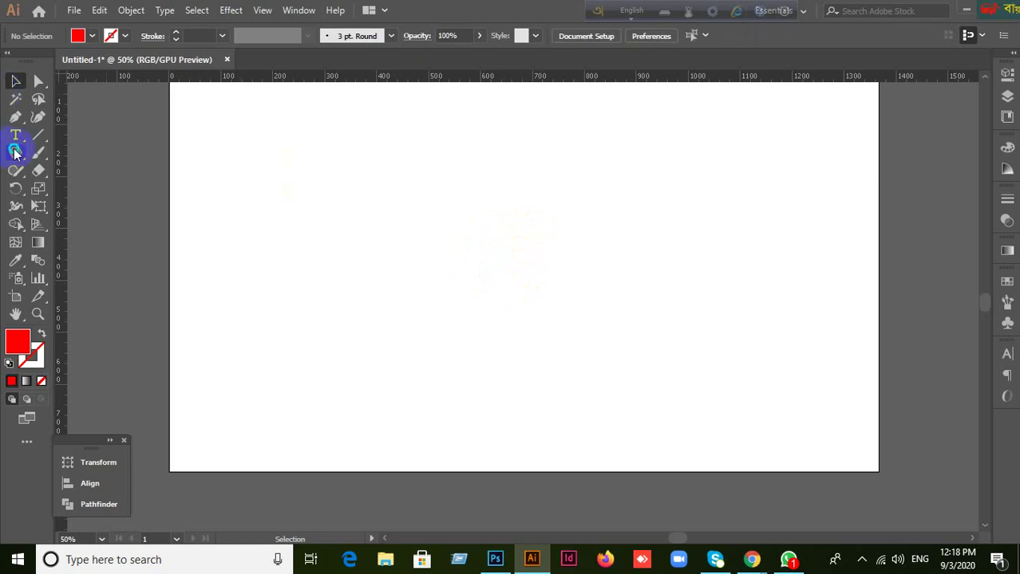
Create another red three-sided polygon with a 50 px radius on the artboard.
drag(15, 153, 69, 209)
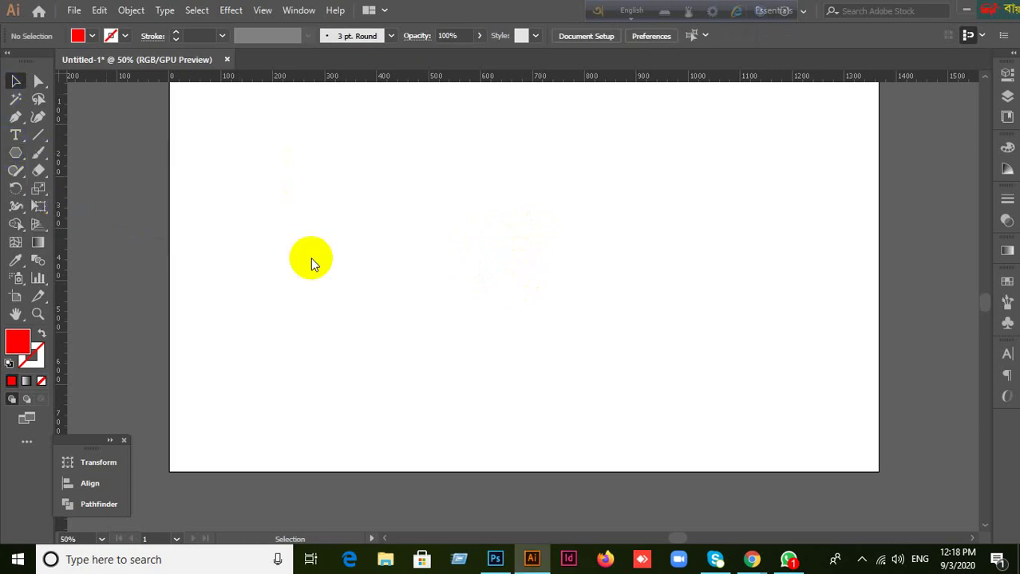
drag(16, 152, 68, 211)
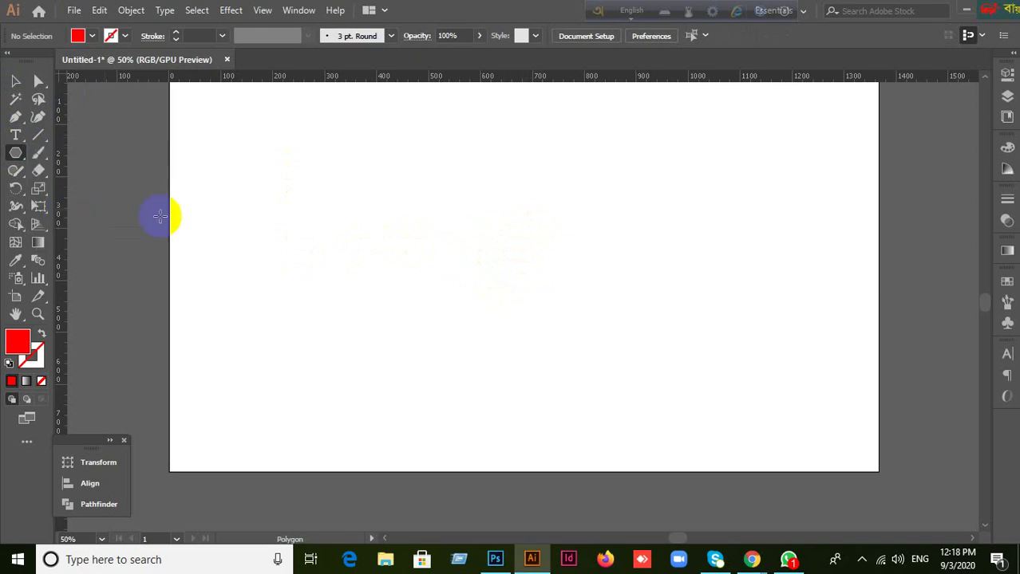
click(161, 215)
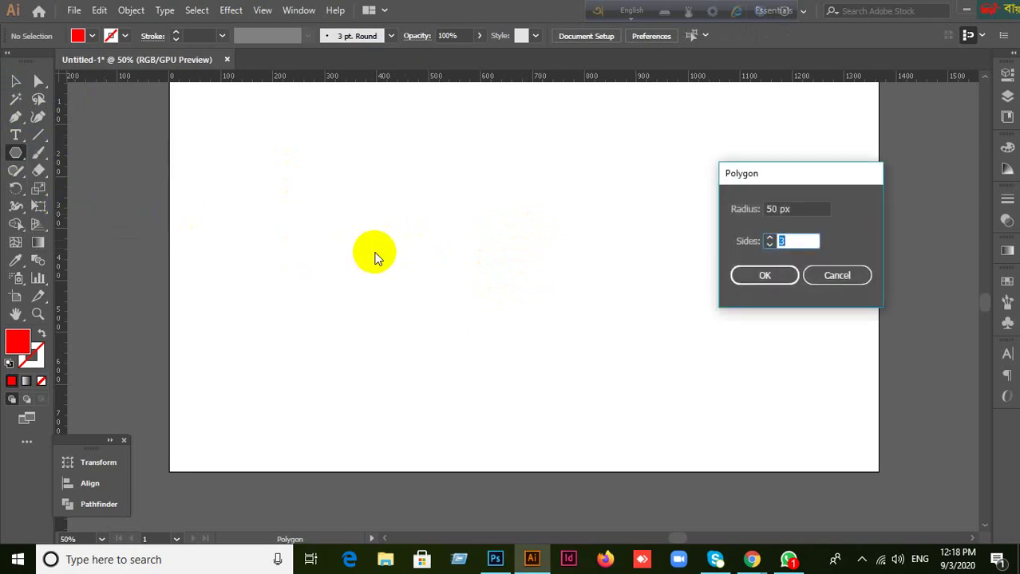
click(786, 276)
drag(423, 223, 423, 223)
Enlarge the red triangle proportionally to roughly three to four times its size and rotate it 90° clockwise so it points right.
click(15, 81)
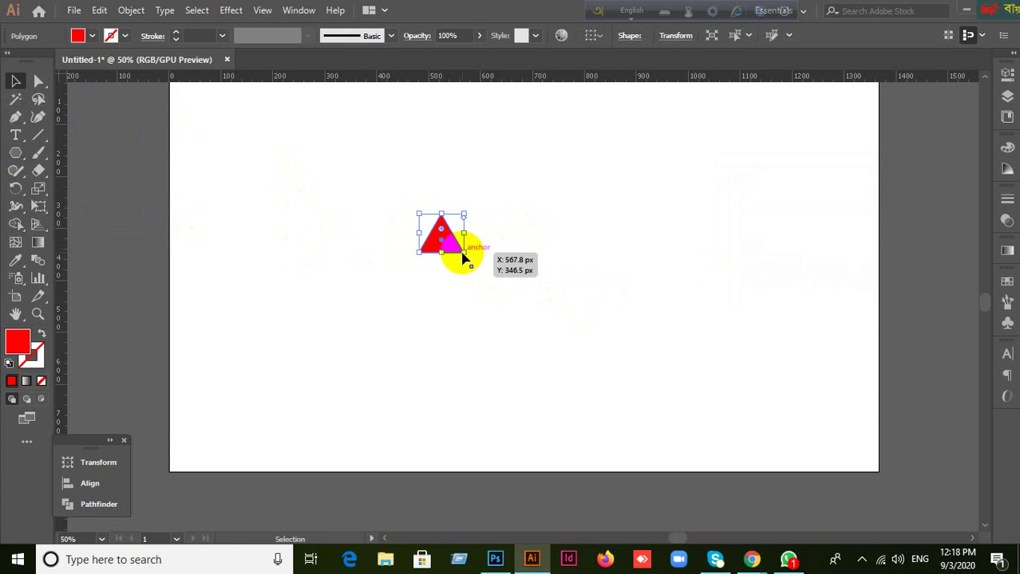
drag(463, 254, 665, 339)
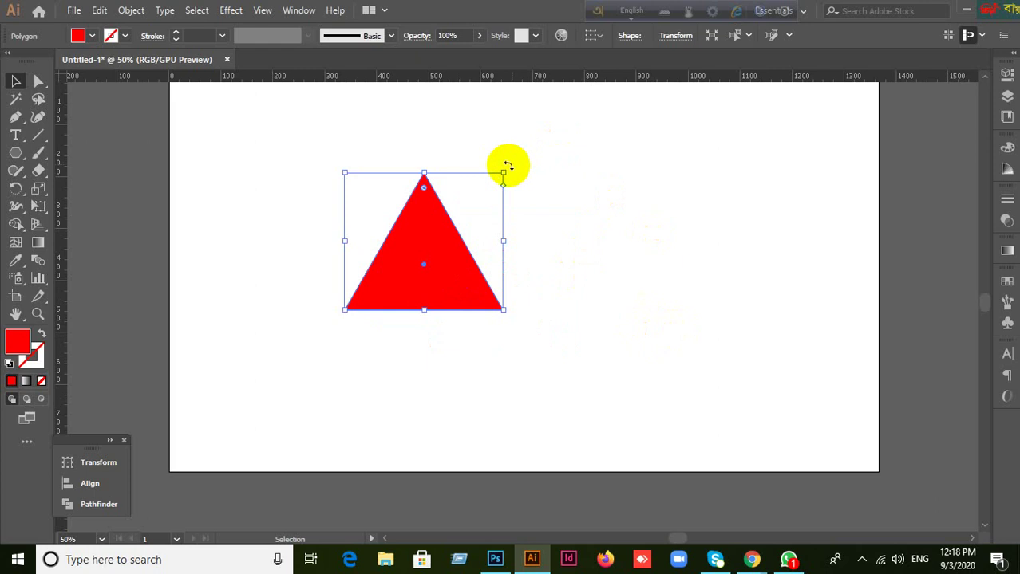
drag(508, 166, 571, 320)
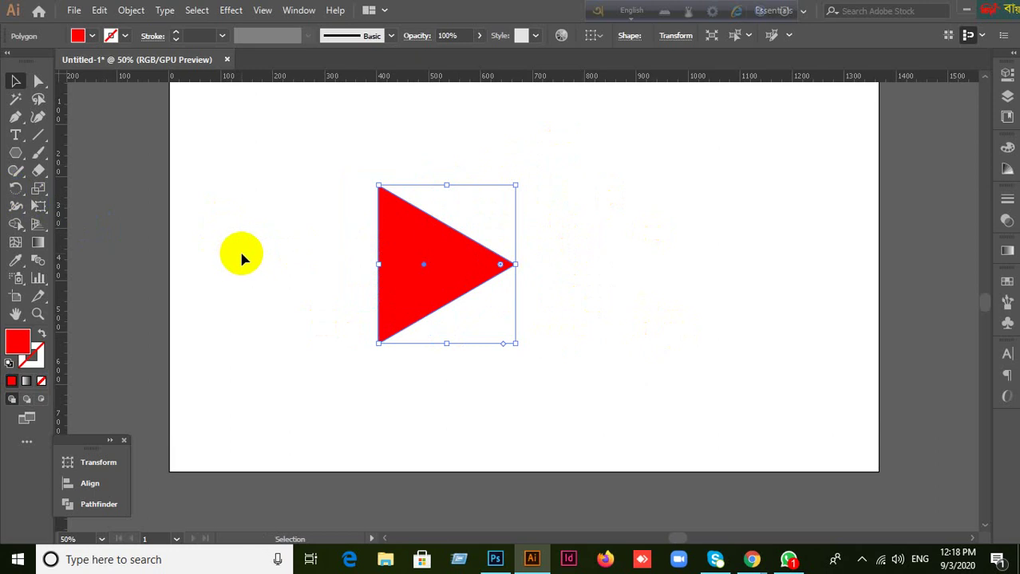
Copy the triangle around its right tip at a 360/6 rotation angle, and repeat the copy four times to form a hexagon.
click(18, 191)
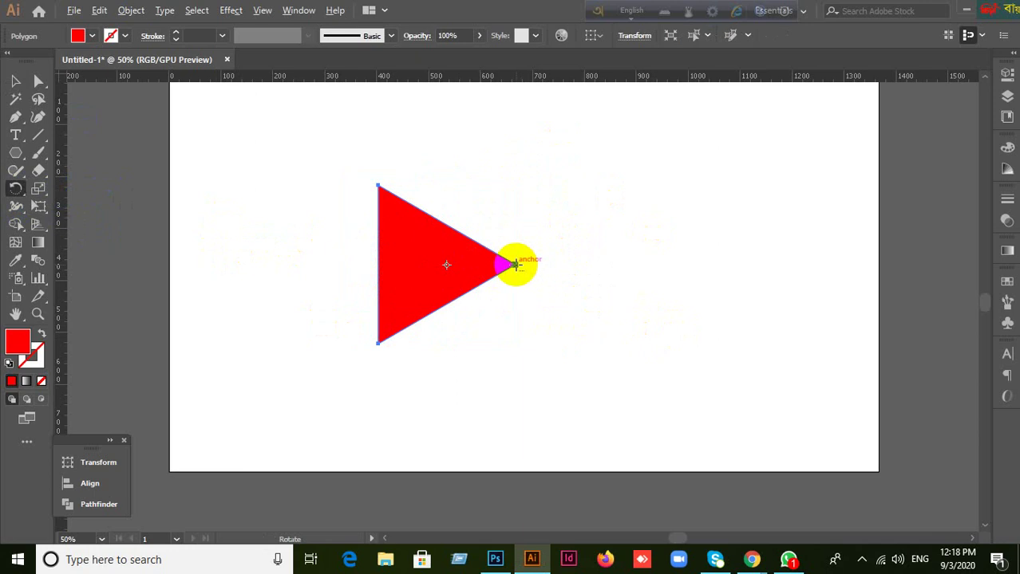
alt+click(516, 265)
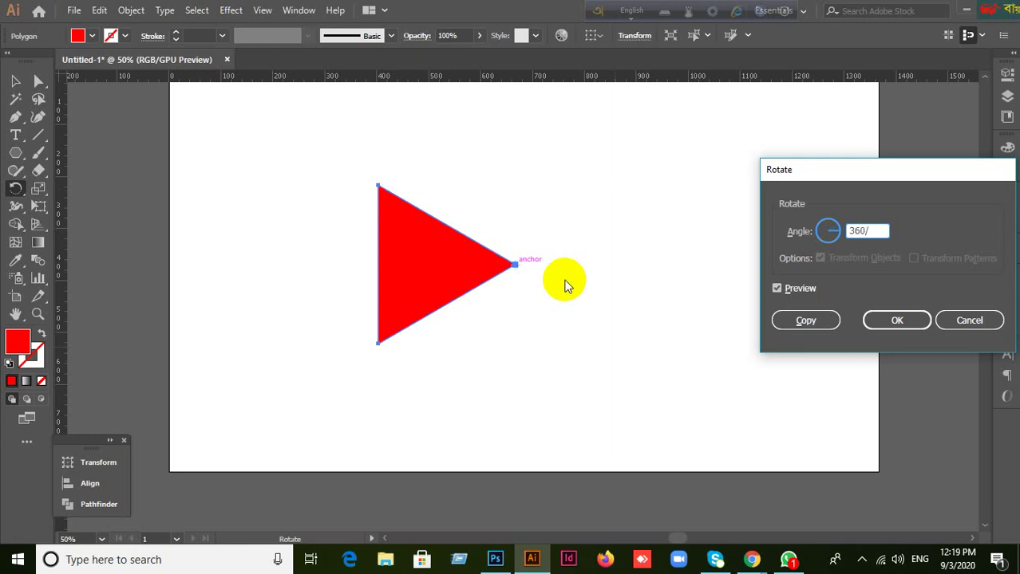
click(824, 322)
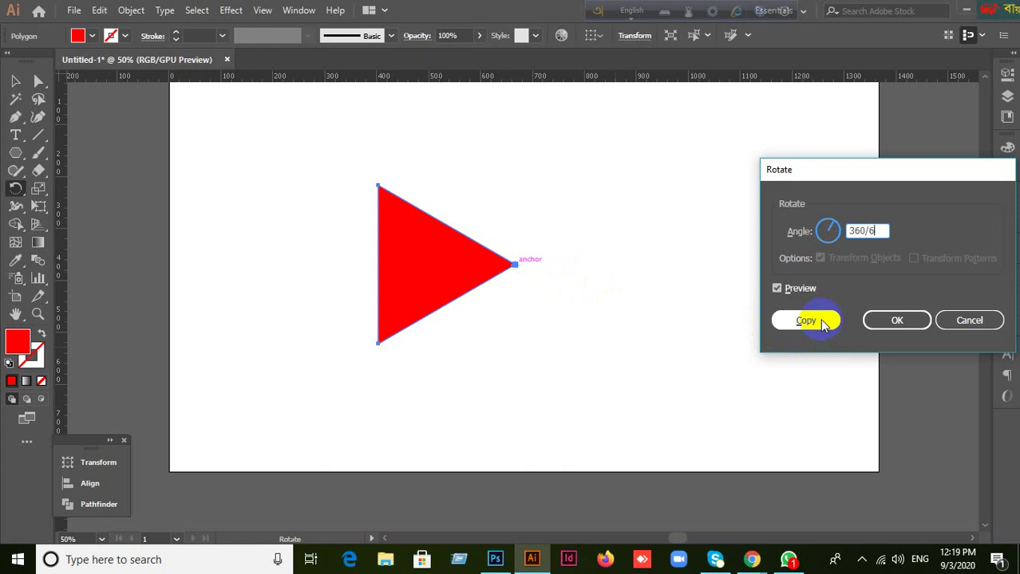
click(824, 322)
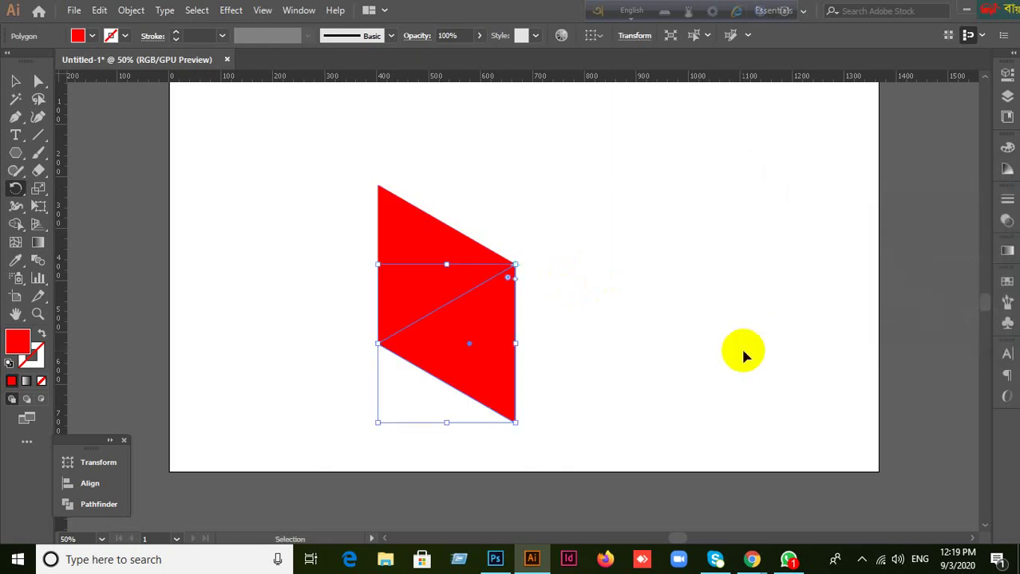
key(ctrl+d)
key(ctrl+d)
key(ctrl+d)
key(ctrl+d)
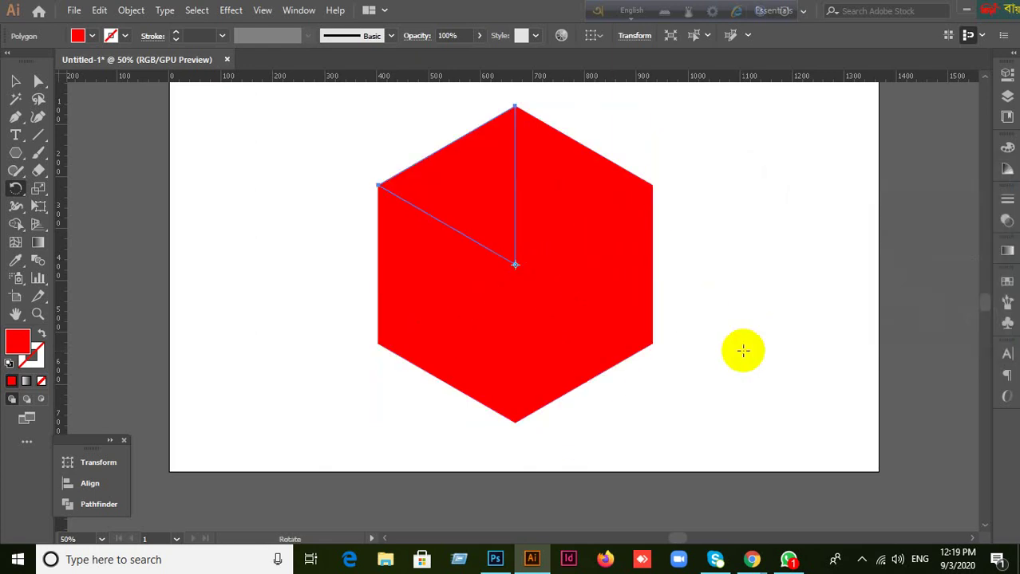
Reflect the hexagon's left triangle across the horizontal axis about its upper-left corner, without making a copy, and deselect it.
click(16, 81)
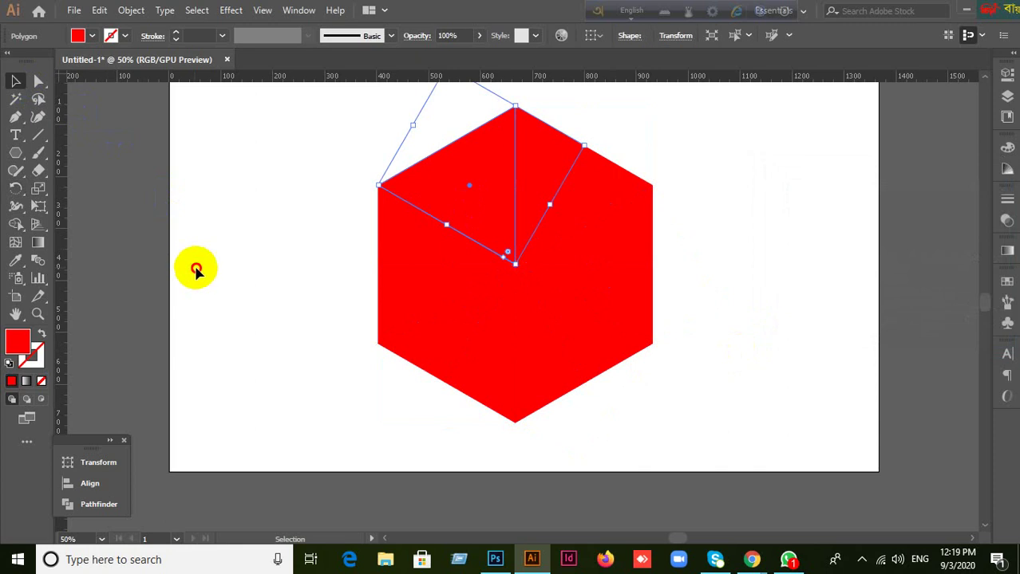
click(372, 321)
click(416, 271)
click(16, 188)
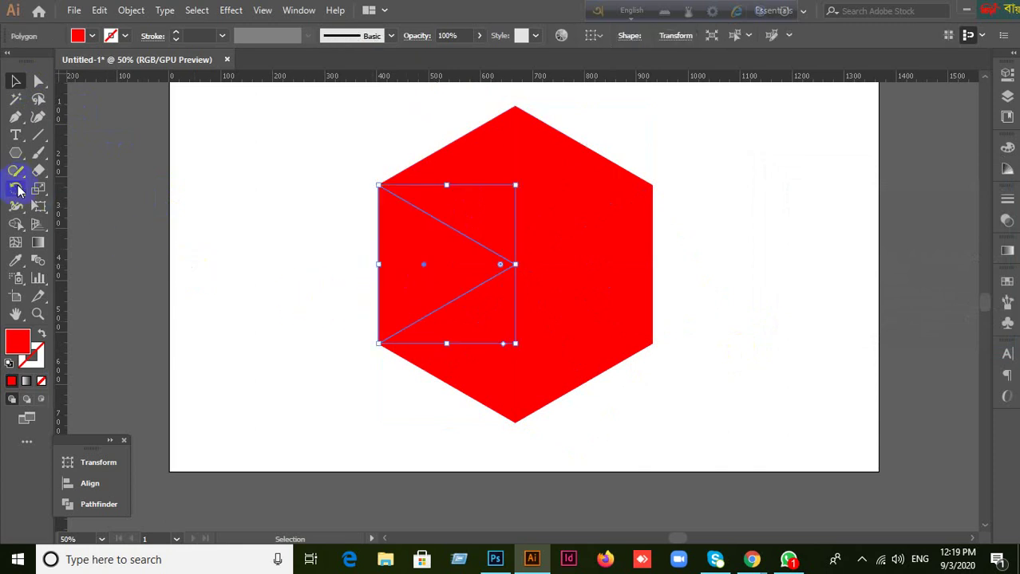
click(94, 207)
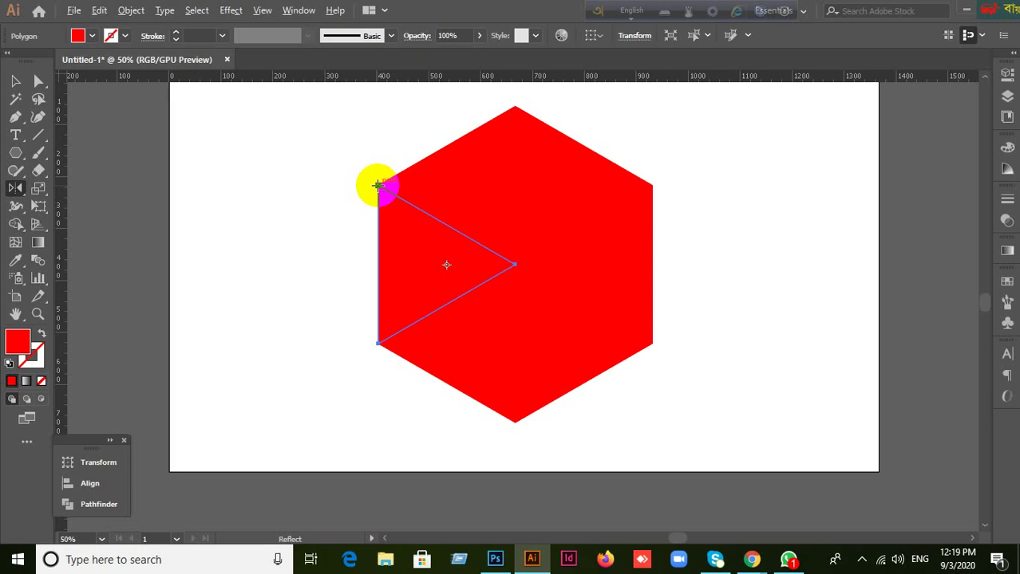
alt+click(379, 185)
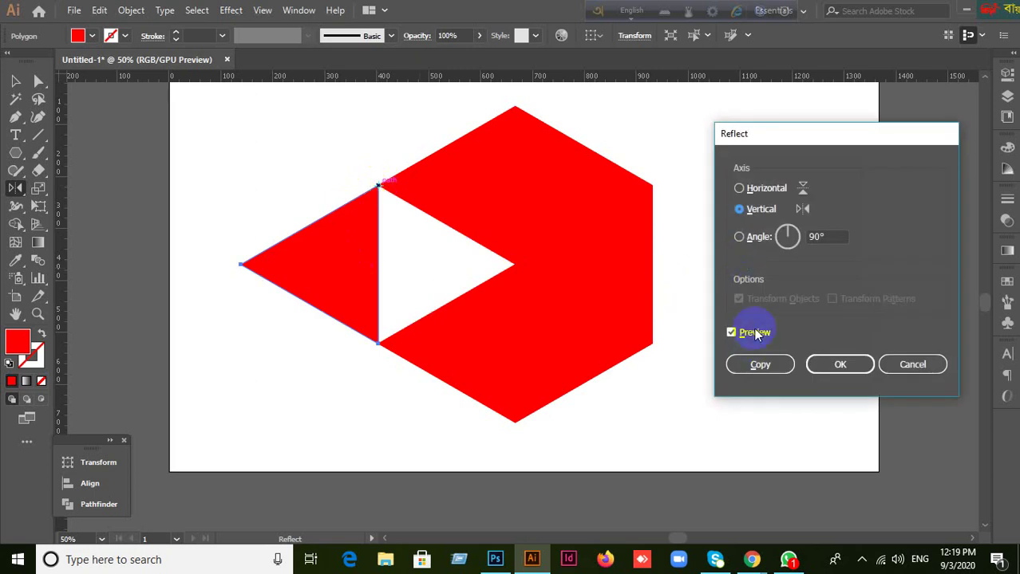
click(738, 189)
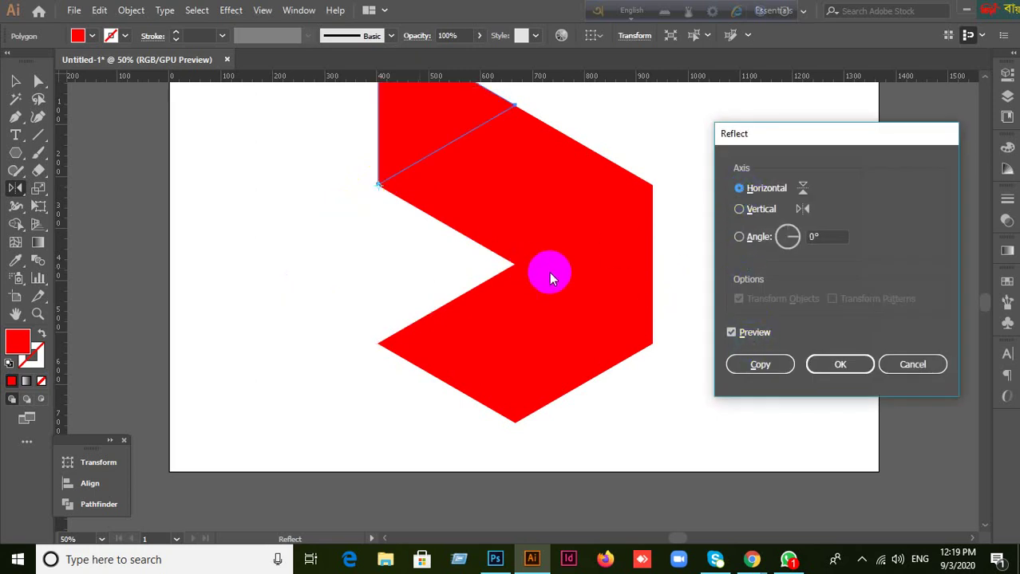
click(849, 366)
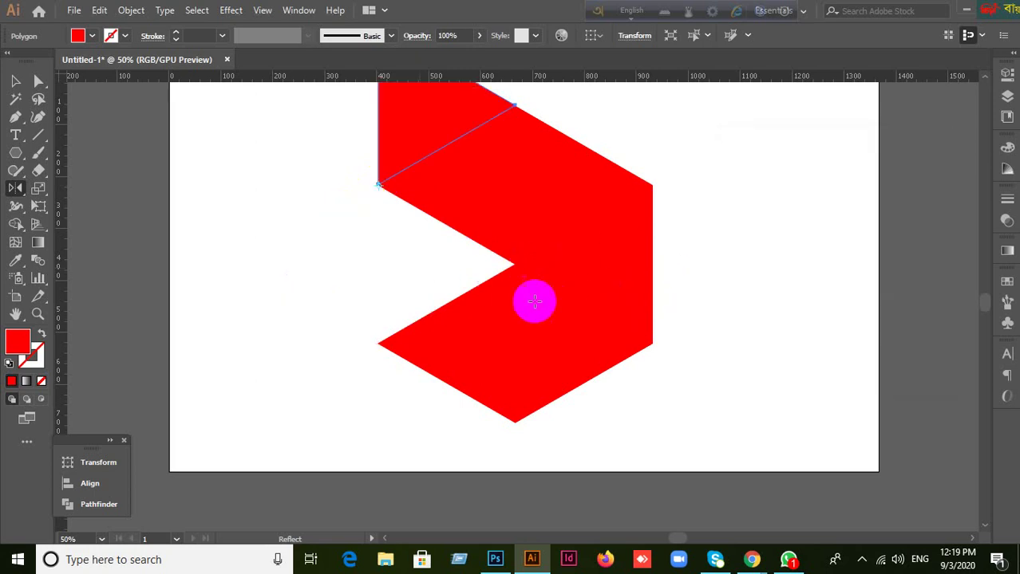
scroll(524, 296, up, 2)
click(15, 81)
click(280, 217)
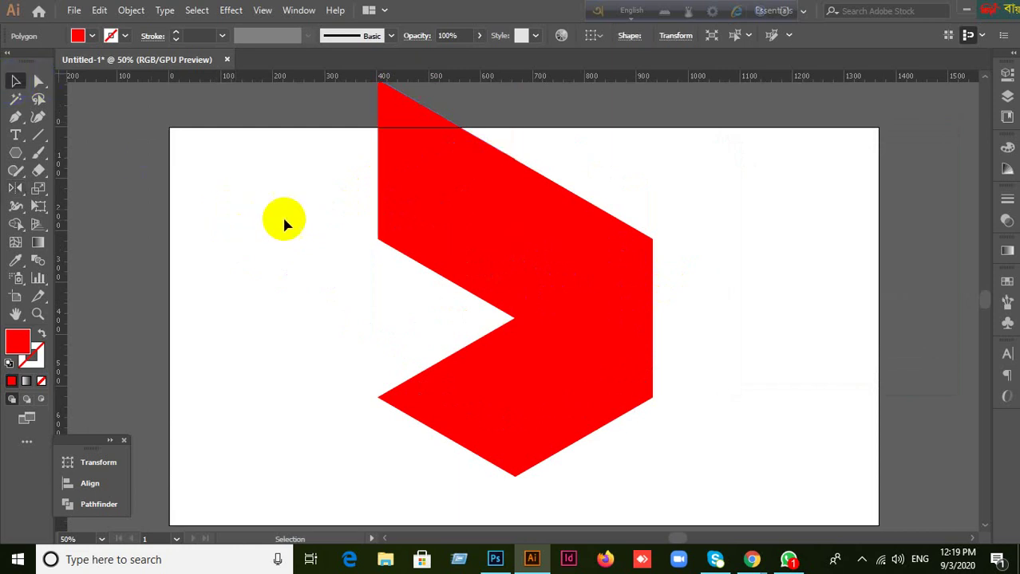
Try filling all six triangles with yellow at once, and undo the fill.
drag(330, 177, 649, 393)
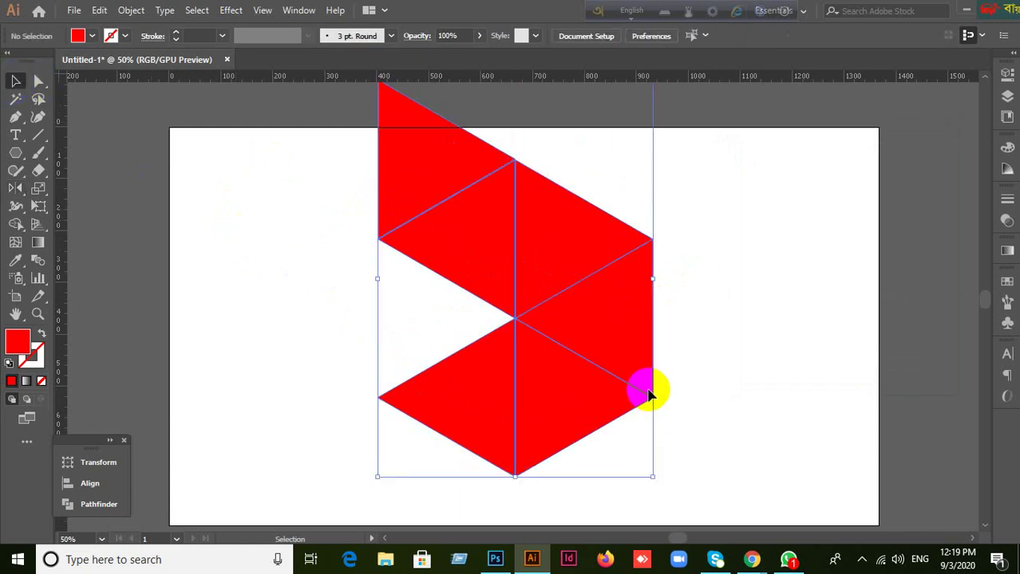
click(764, 341)
drag(324, 143, 620, 396)
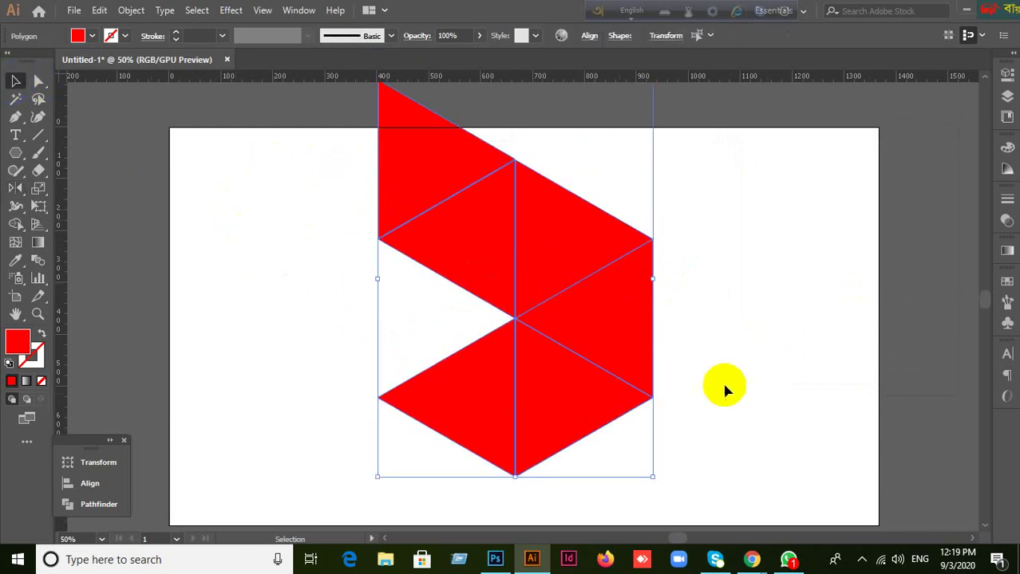
click(848, 308)
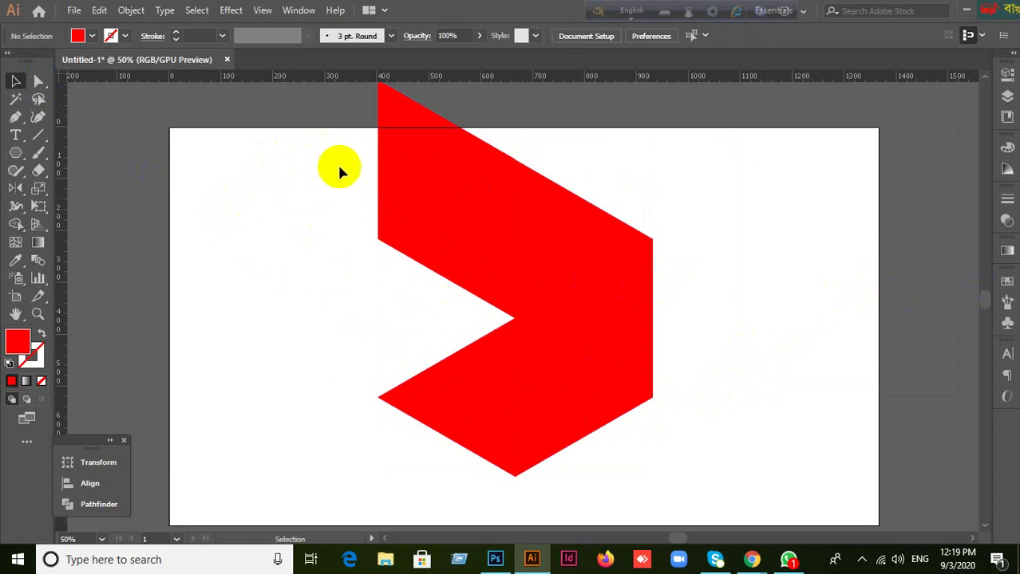
drag(337, 166, 583, 431)
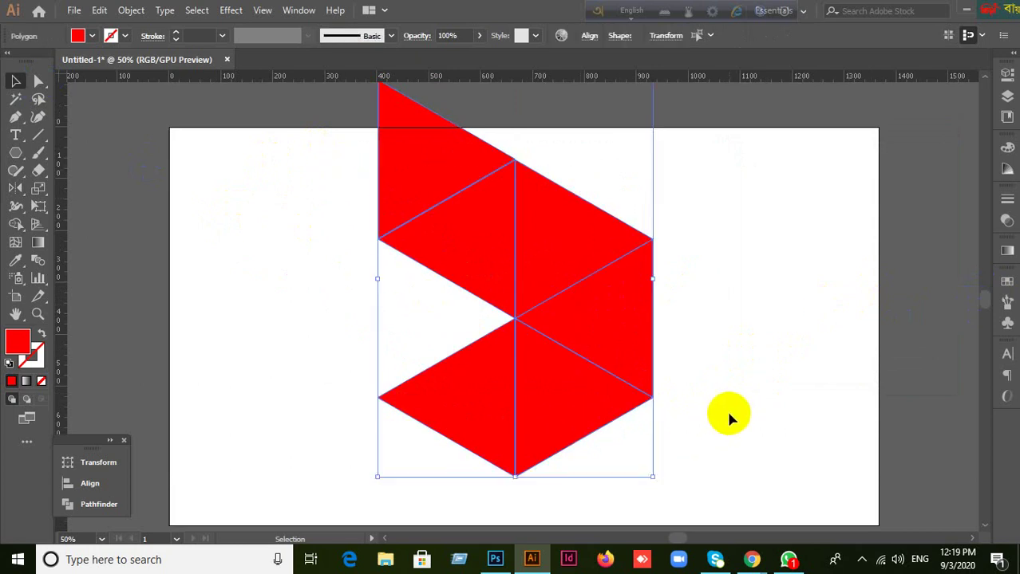
click(1006, 285)
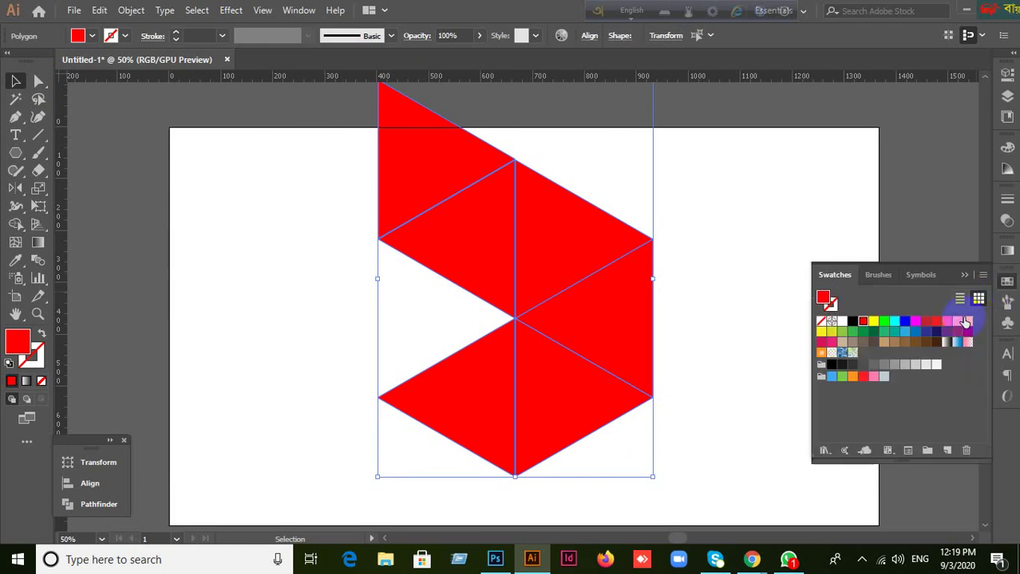
click(874, 321)
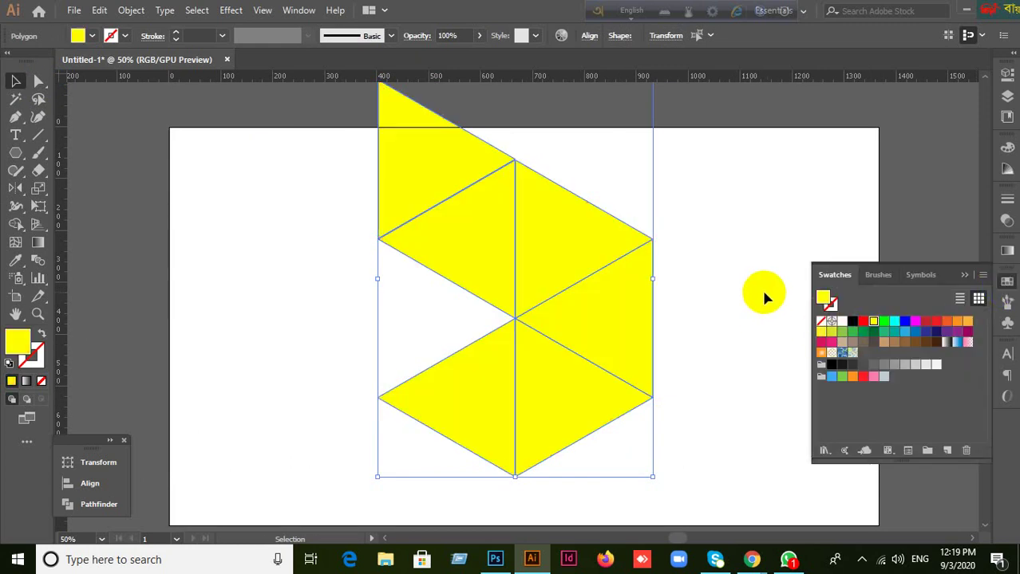
key(ctrl+z)
key(ctrl+z)
Fill the reflected triangle at the top of the shape with yellow, and select the red triangle below it.
click(392, 159)
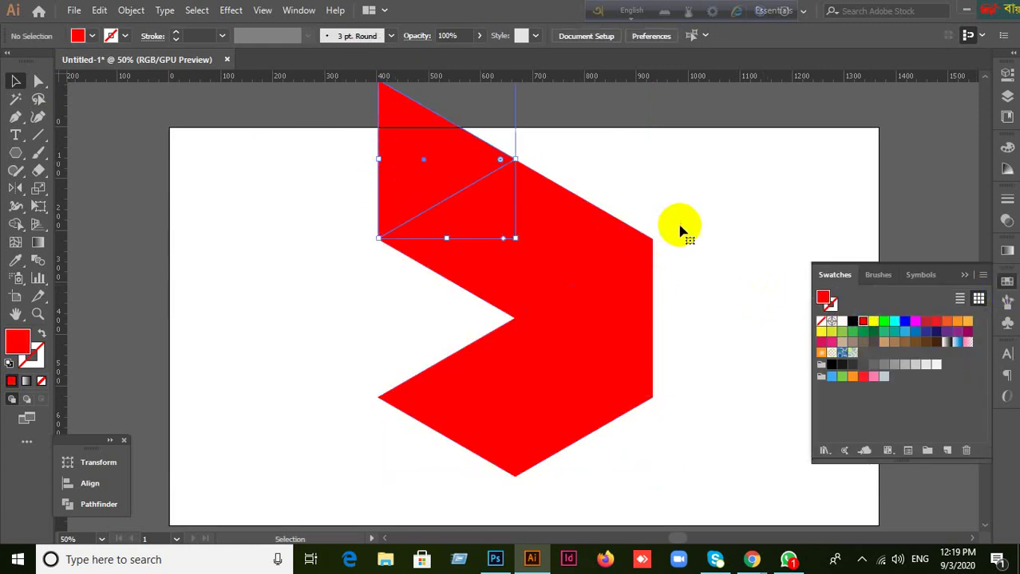
click(872, 322)
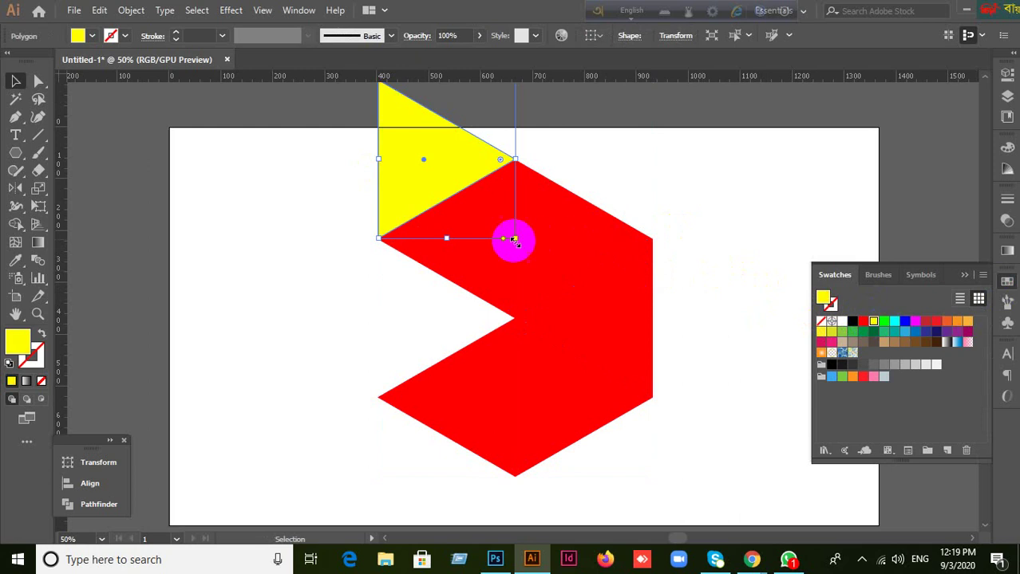
click(473, 247)
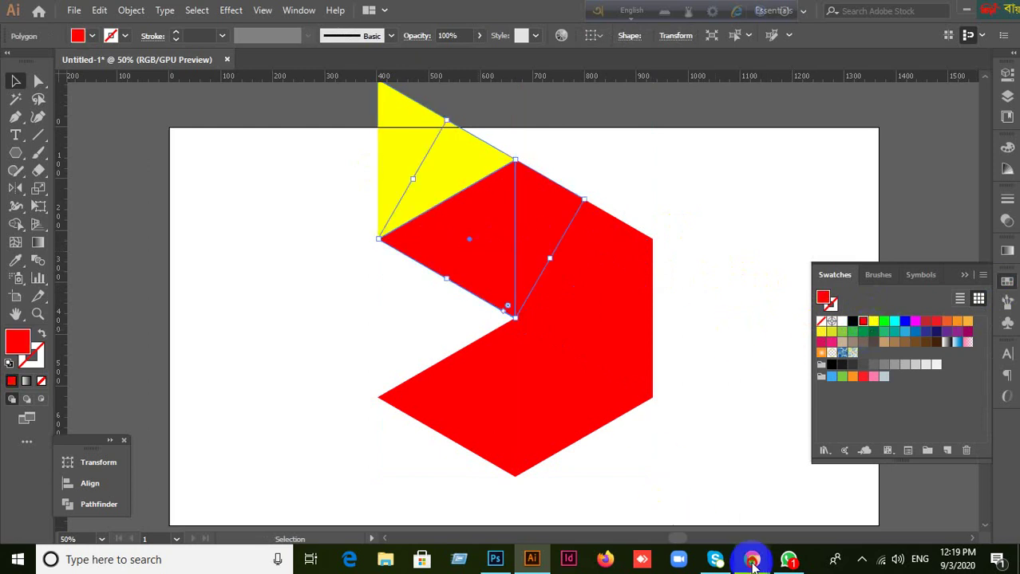
Switch to the Google Meet call to look over the participants, and return to Illustrator.
mouse_move(751, 560)
click(632, 505)
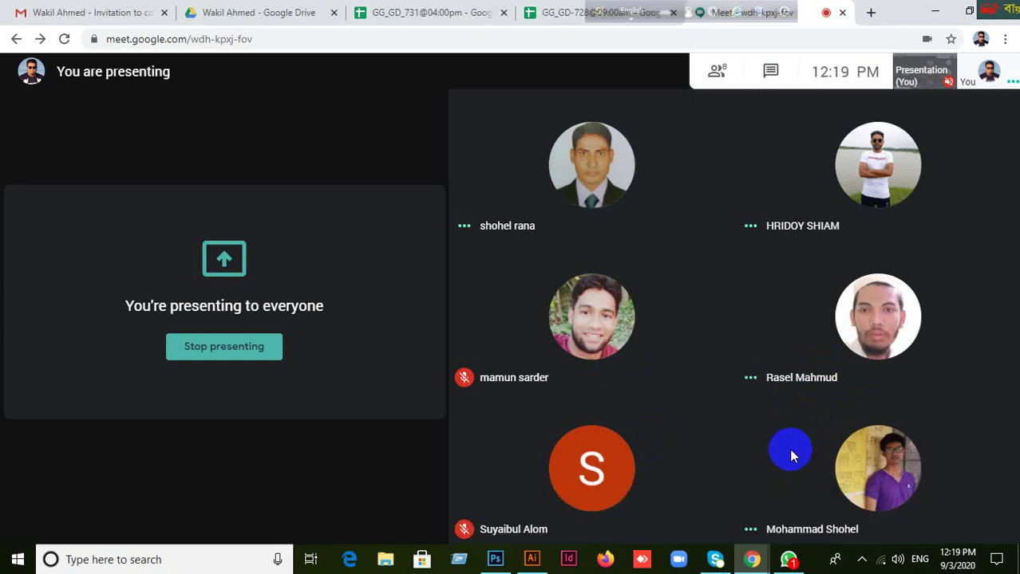
click(532, 560)
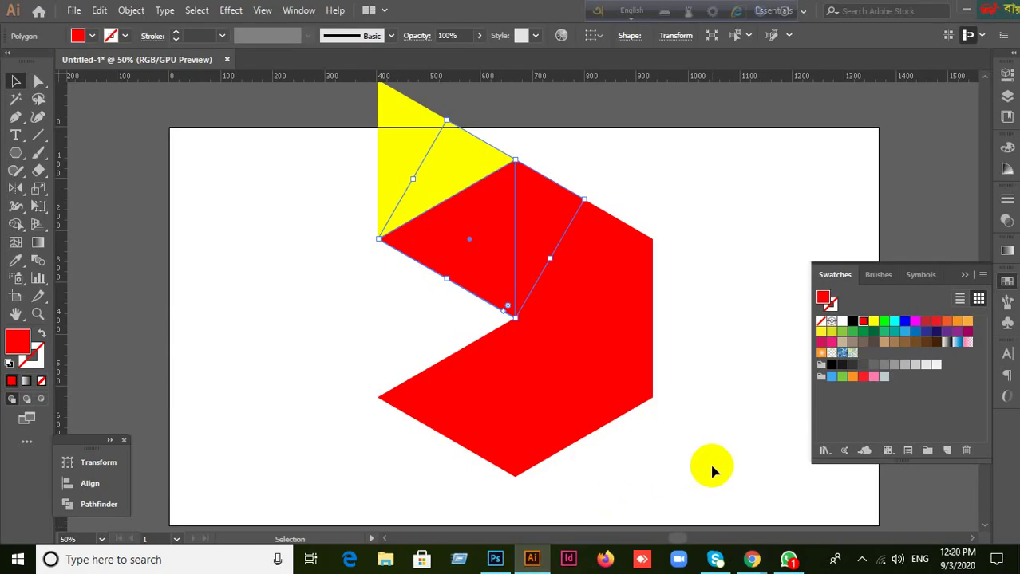
Fill the triangle below the yellow one with bright green and the upper-right triangle beside it with blue.
click(515, 318)
click(483, 270)
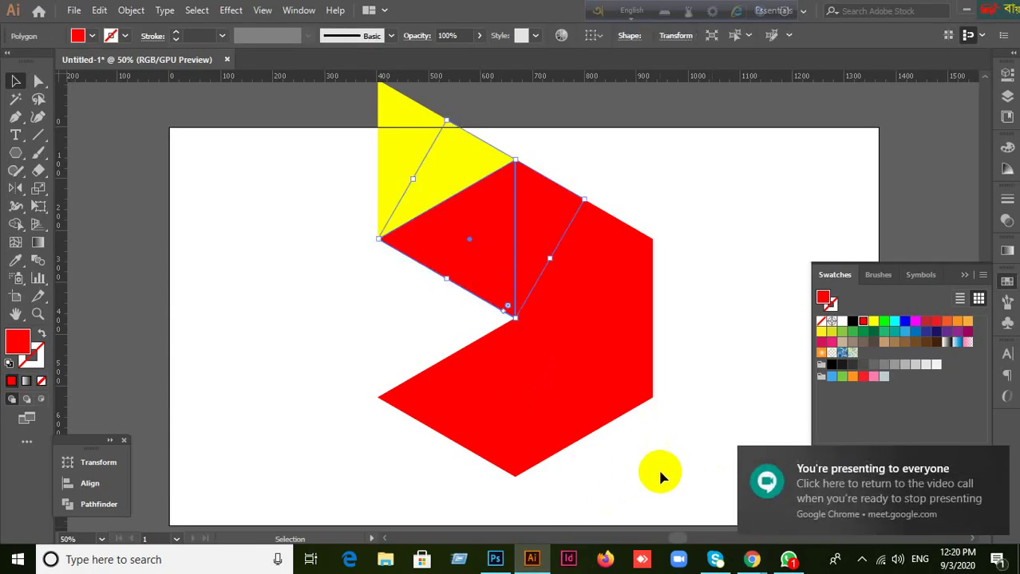
click(451, 270)
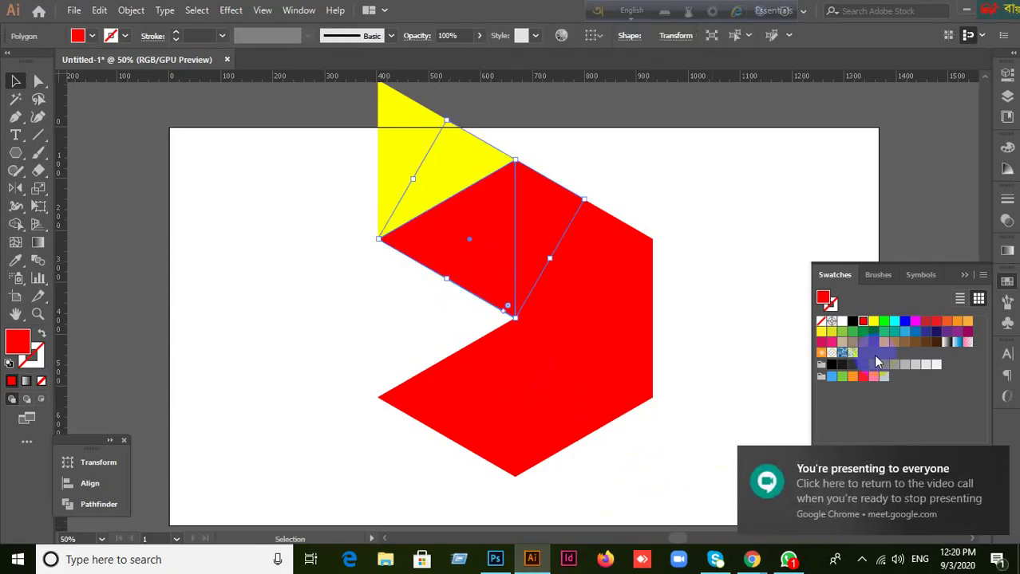
click(885, 322)
drag(637, 261, 603, 251)
click(904, 321)
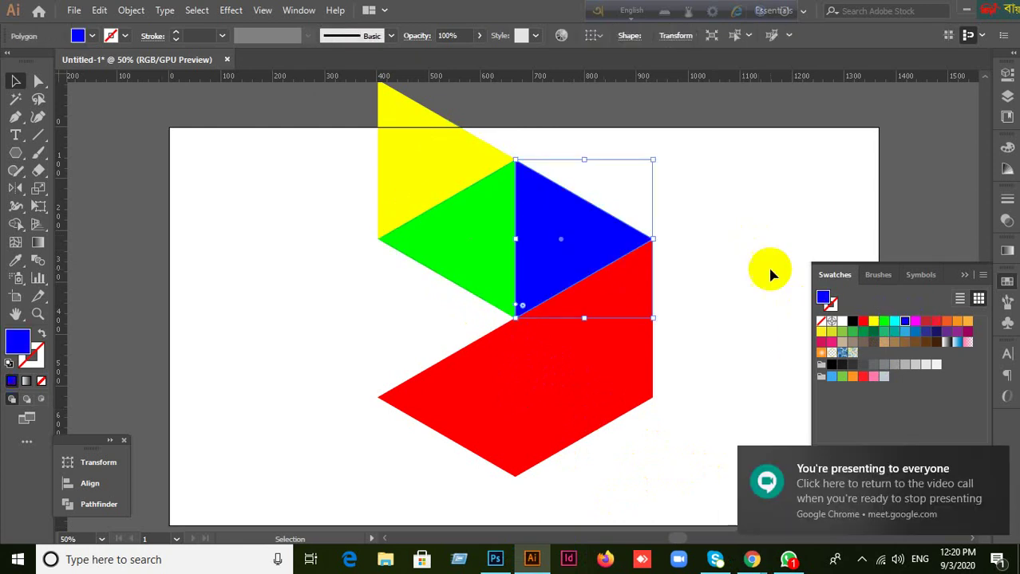
Fill the red triangle directly below the blue one with light olive green.
click(658, 327)
click(643, 343)
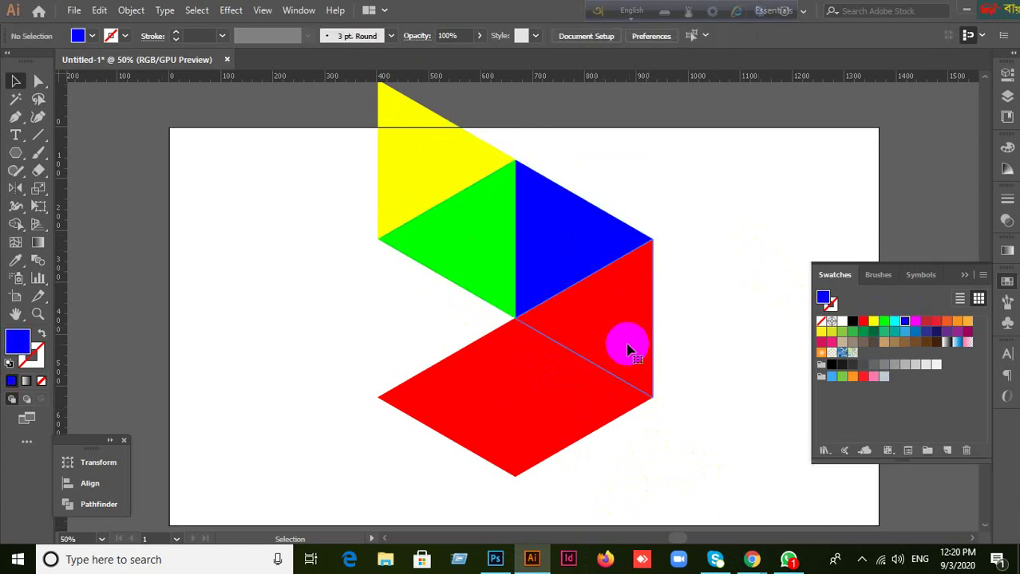
click(640, 337)
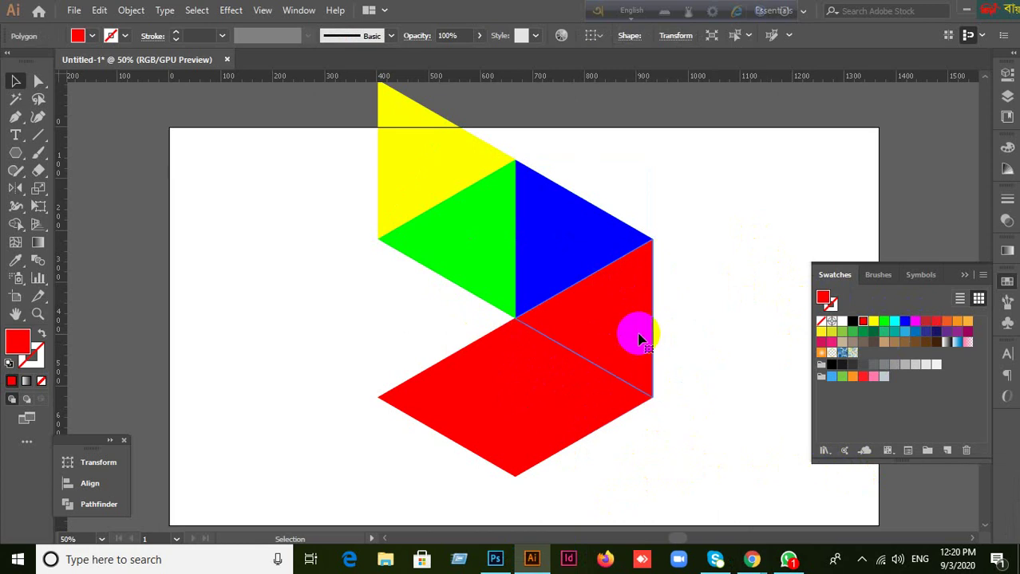
click(831, 343)
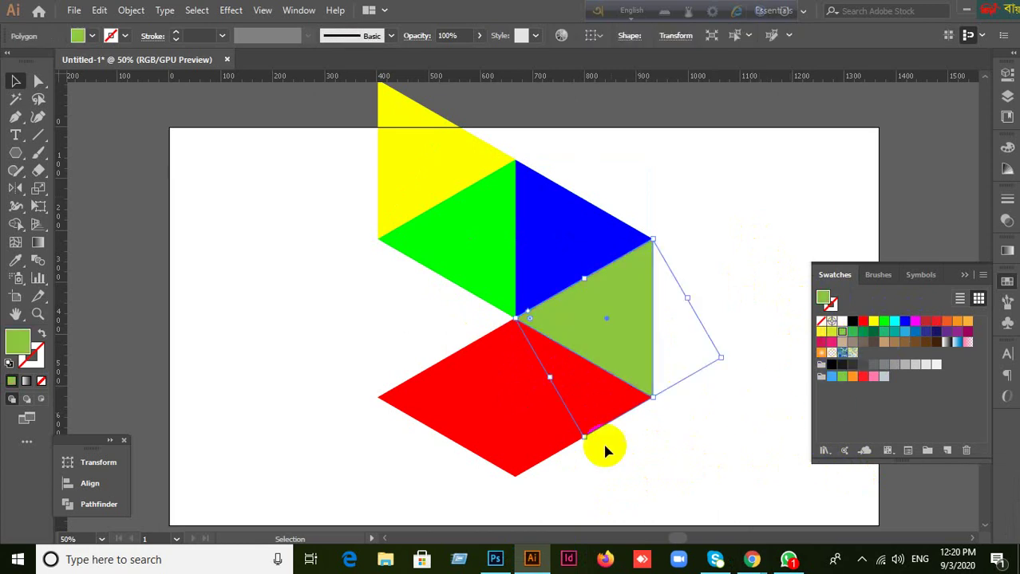
Fill the olive green triangle with red and the triangle directly below it with orange.
click(744, 454)
click(604, 330)
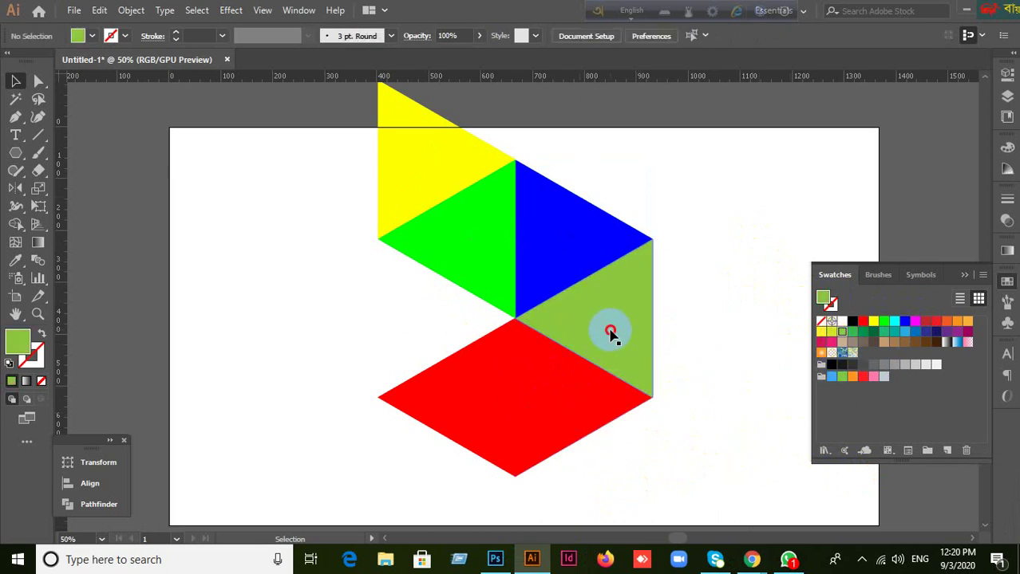
click(937, 322)
click(540, 428)
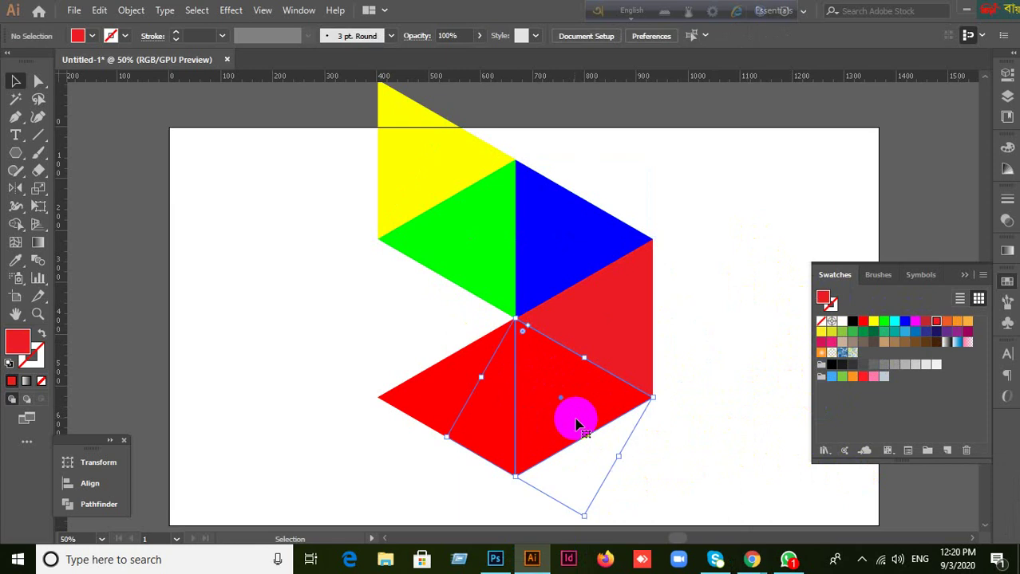
click(946, 323)
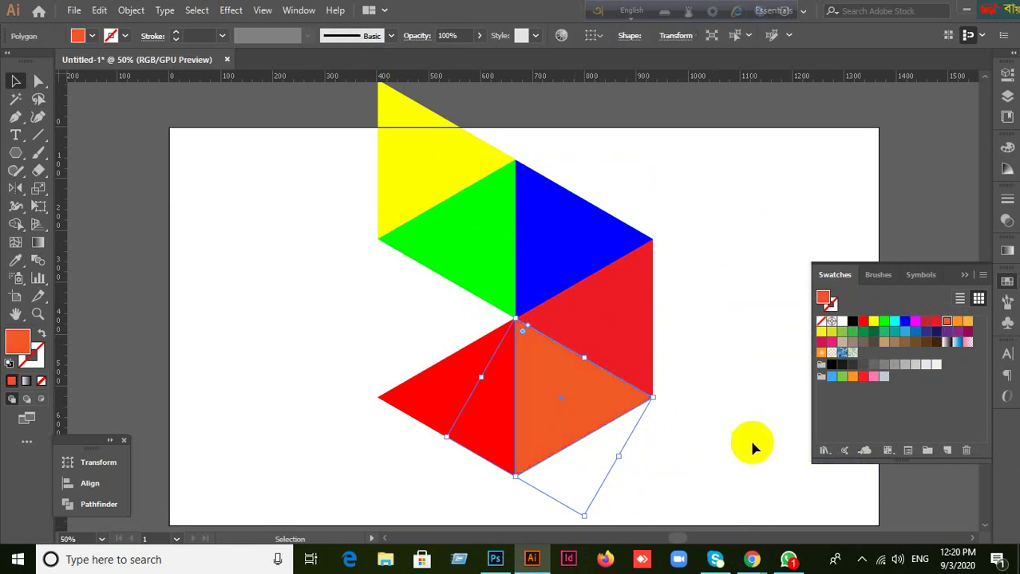
Fill the remaining bright red triangle beside the orange one with cyan.
click(474, 420)
click(726, 479)
click(512, 449)
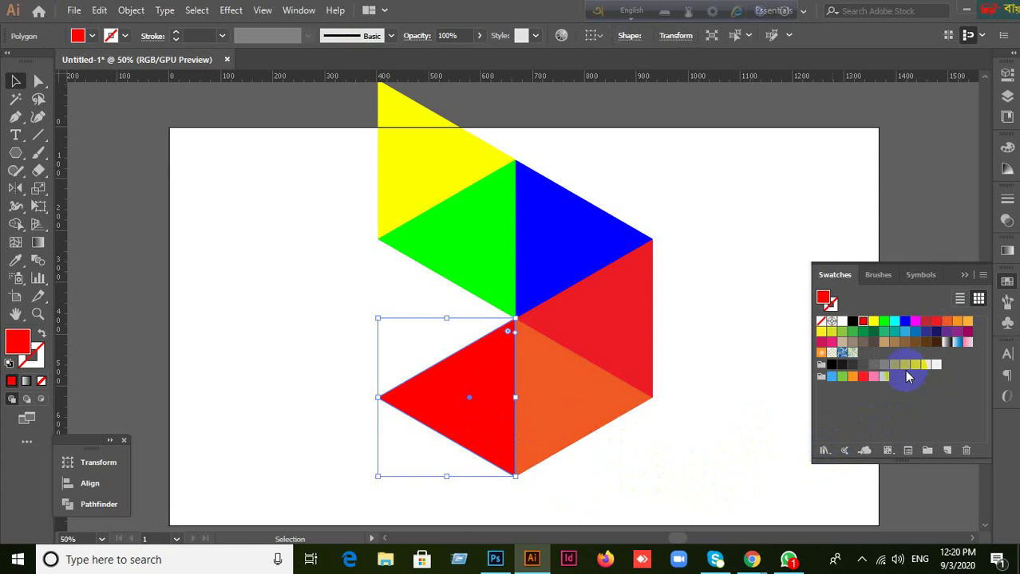
click(894, 321)
click(688, 452)
Move the whole group of colored triangles off the artboard, past its upper-right corner, and deselect it.
scroll(687, 452, down, 1)
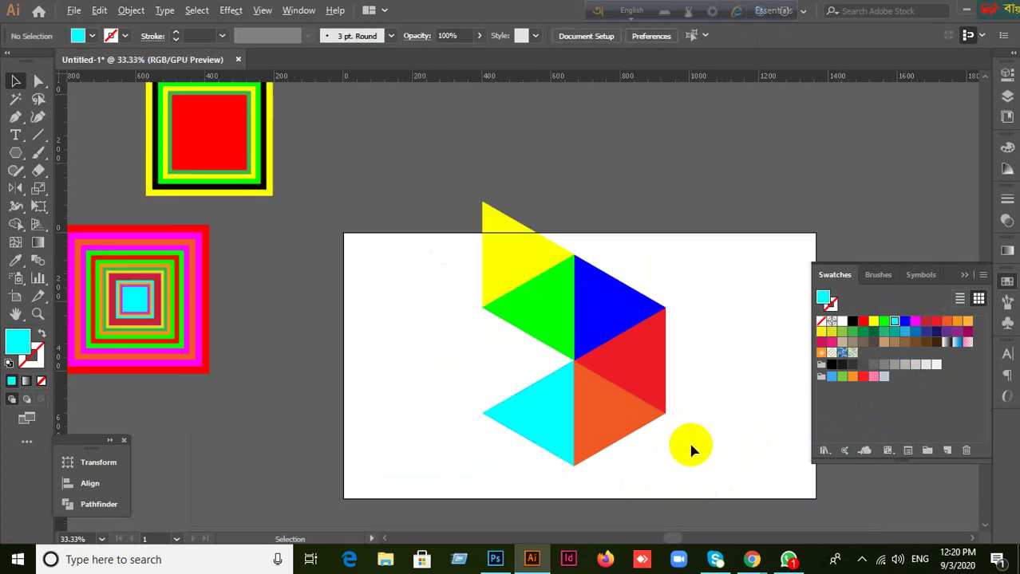
drag(444, 236, 855, 223)
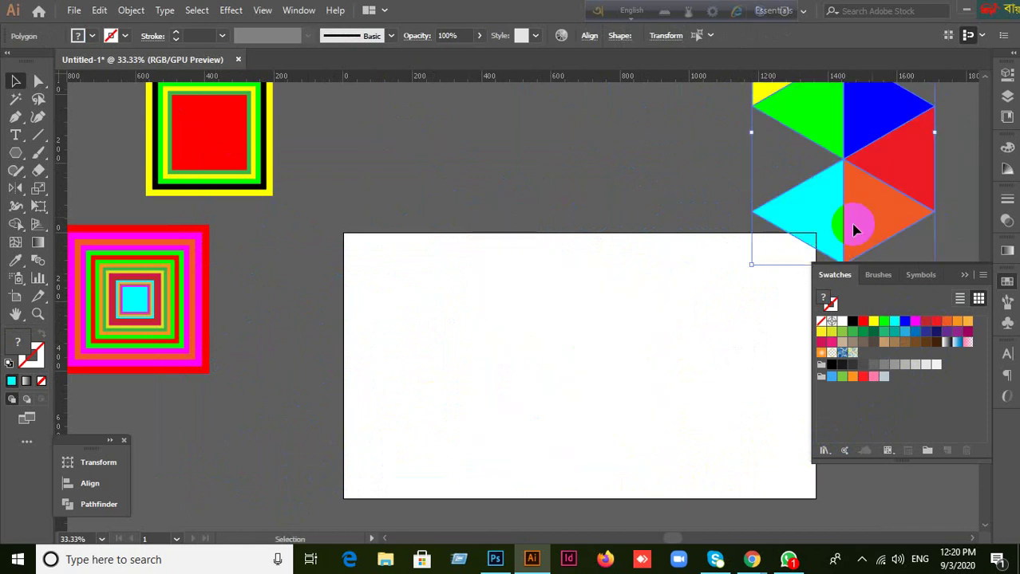
drag(683, 318, 624, 300)
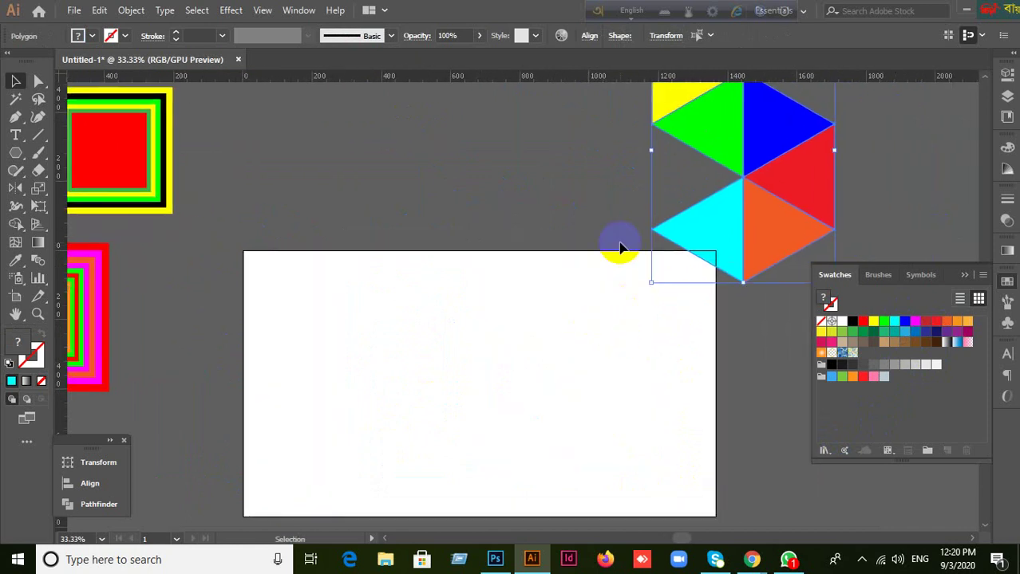
click(567, 325)
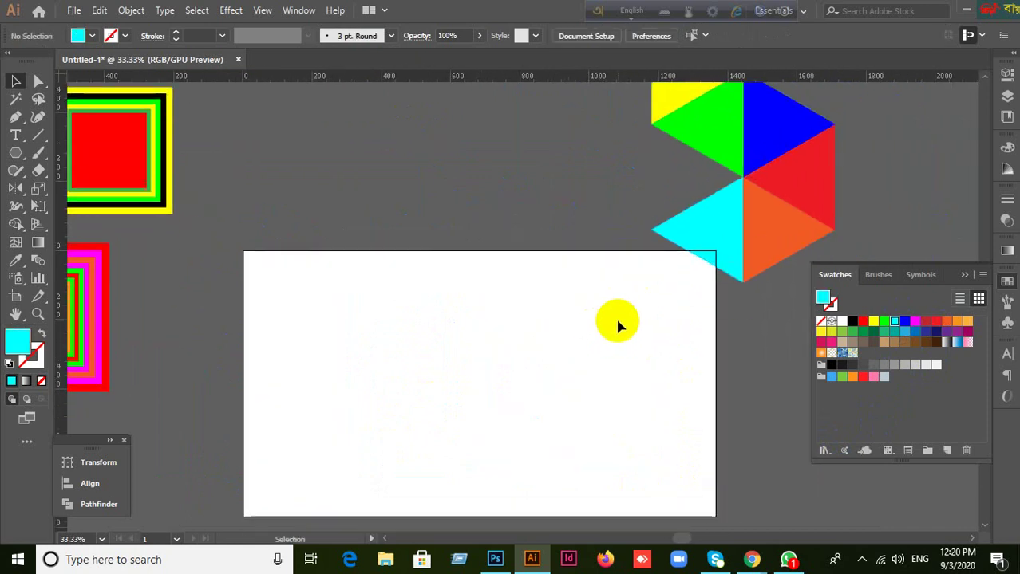
scroll(502, 360, up, 1)
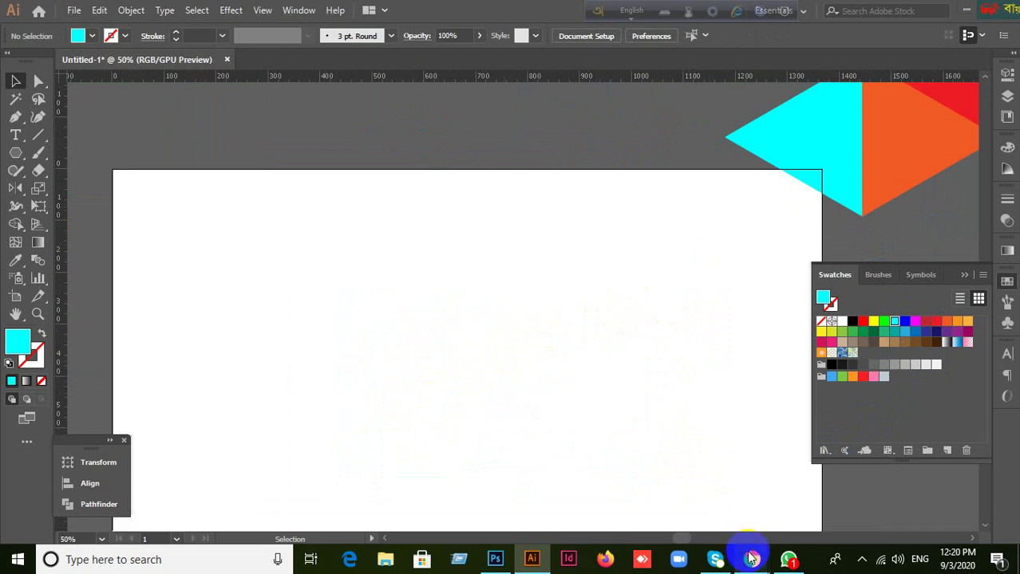
Switch to the Google Meet call to check on the participants, and return to Illustrator.
mouse_move(750, 559)
click(660, 507)
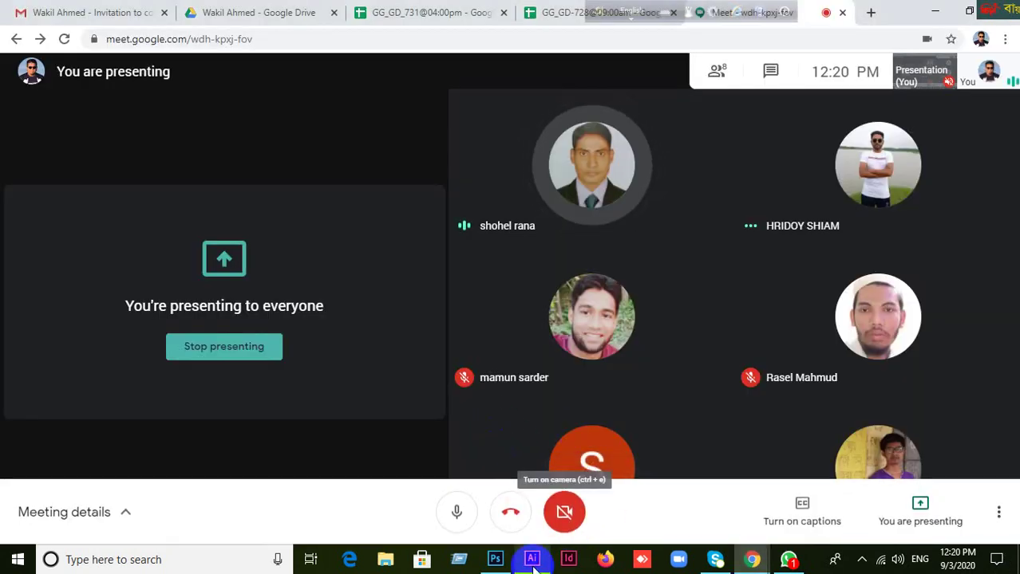
mouse_move(533, 562)
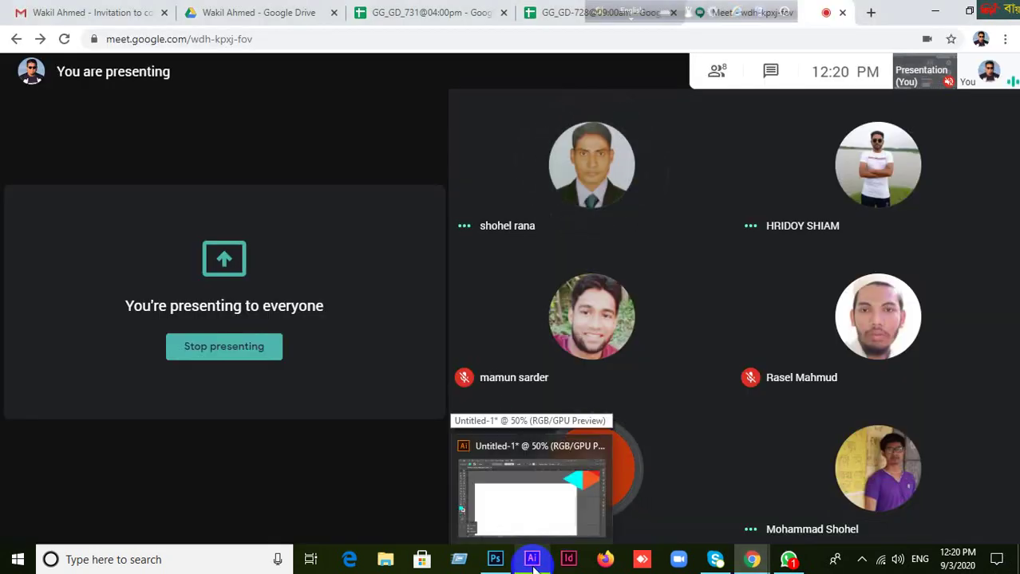
click(533, 563)
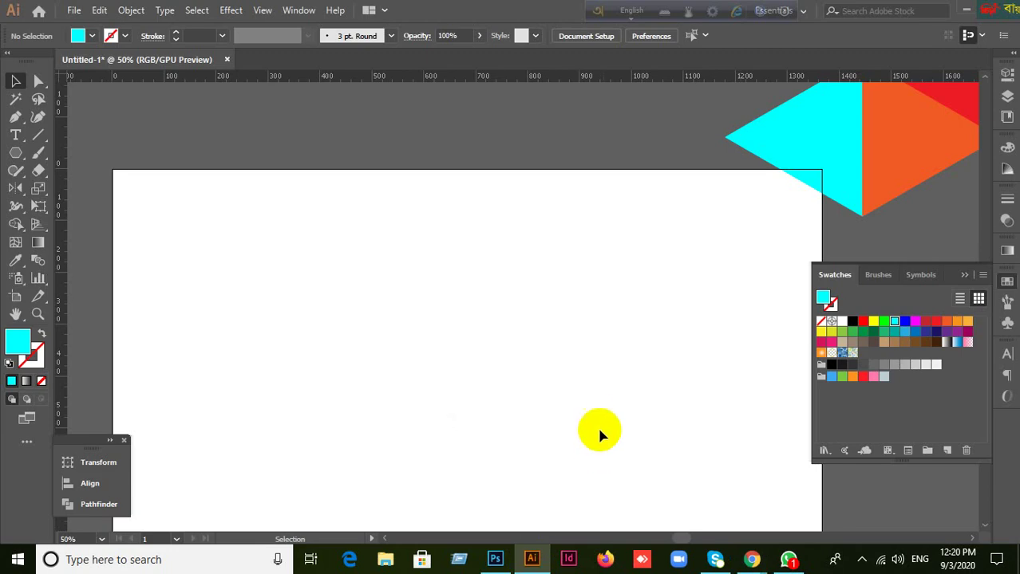
Create a three-sided polygon with a 50 px radius on the artboard, enlarge it, and delete it.
scroll(599, 418, down, 1)
scroll(439, 402, down, 1)
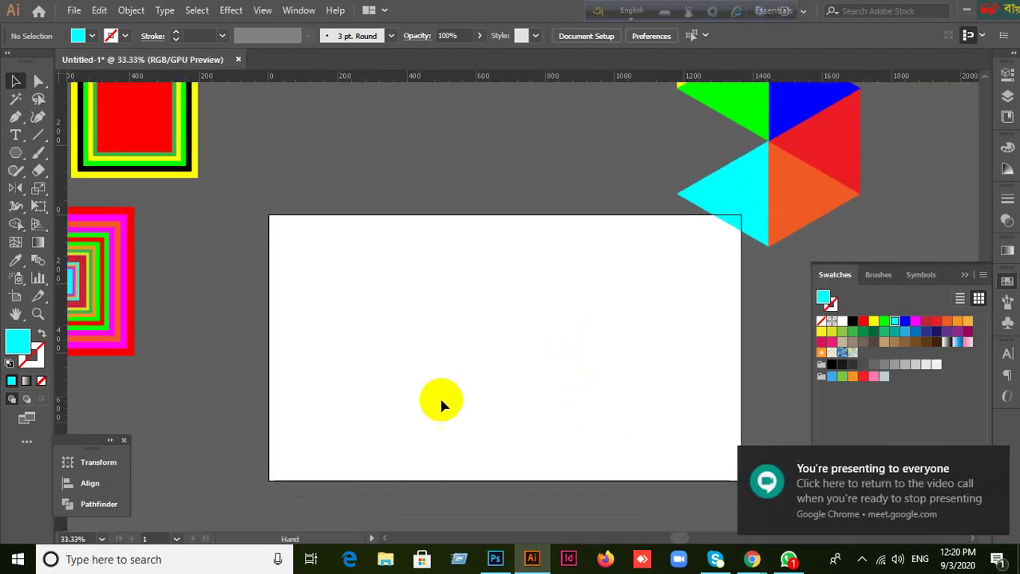
drag(20, 164, 80, 209)
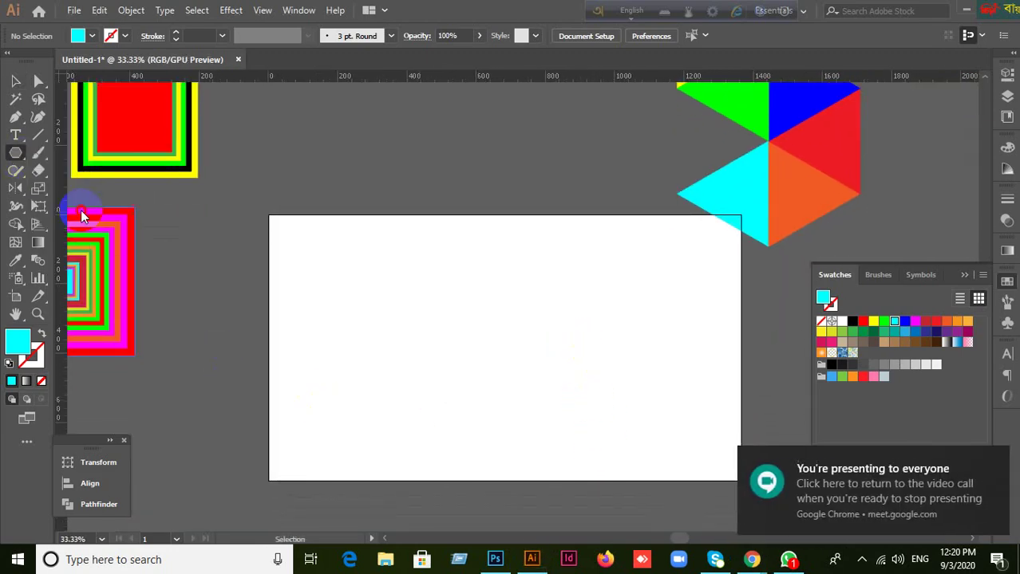
click(432, 312)
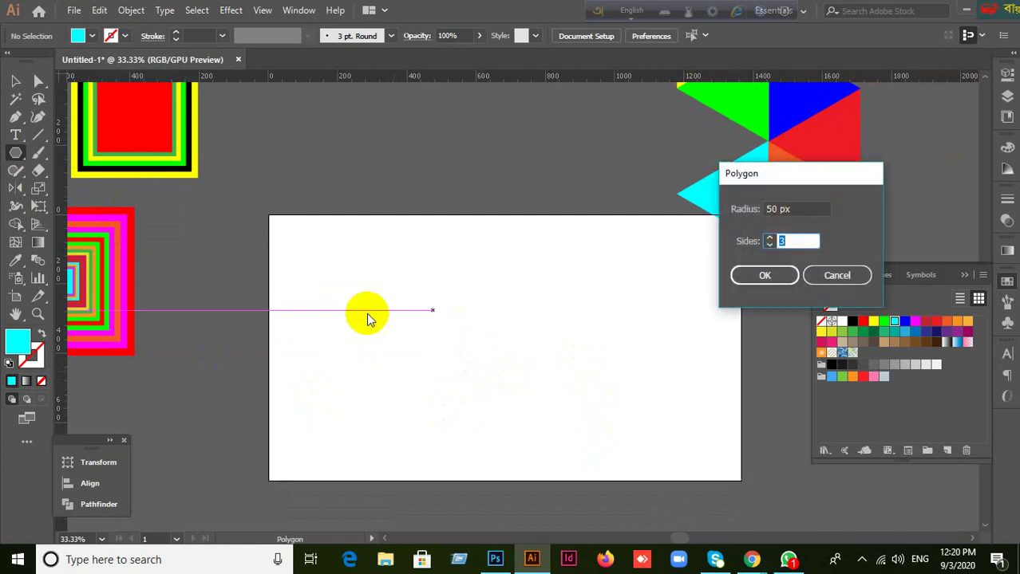
click(772, 279)
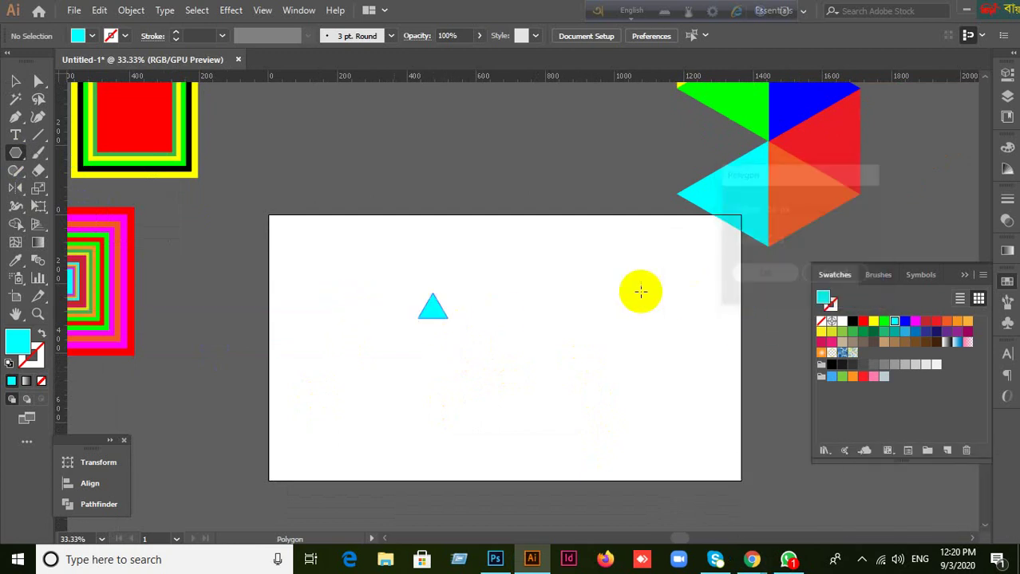
click(15, 81)
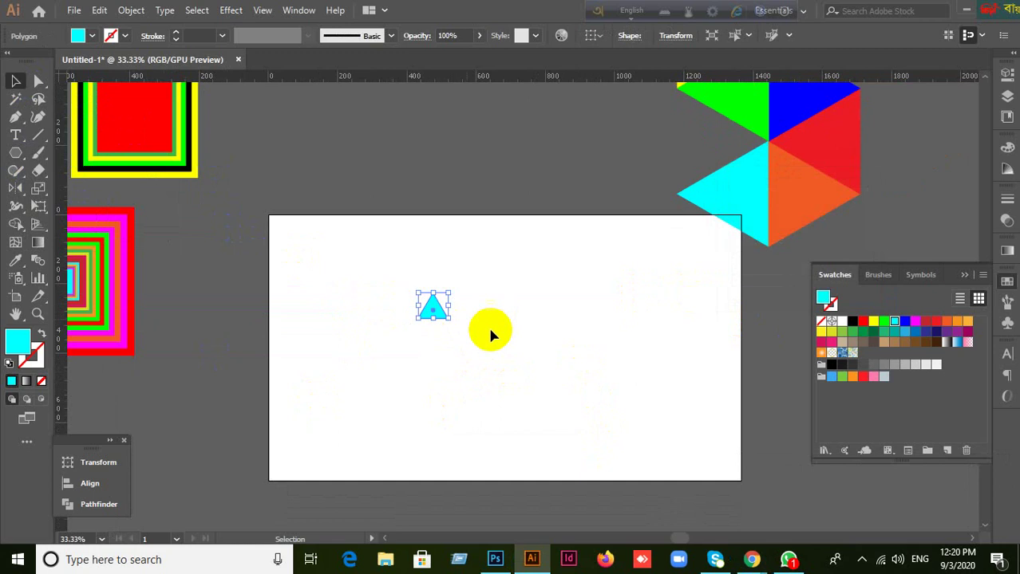
drag(449, 317, 569, 424)
key(Delete)
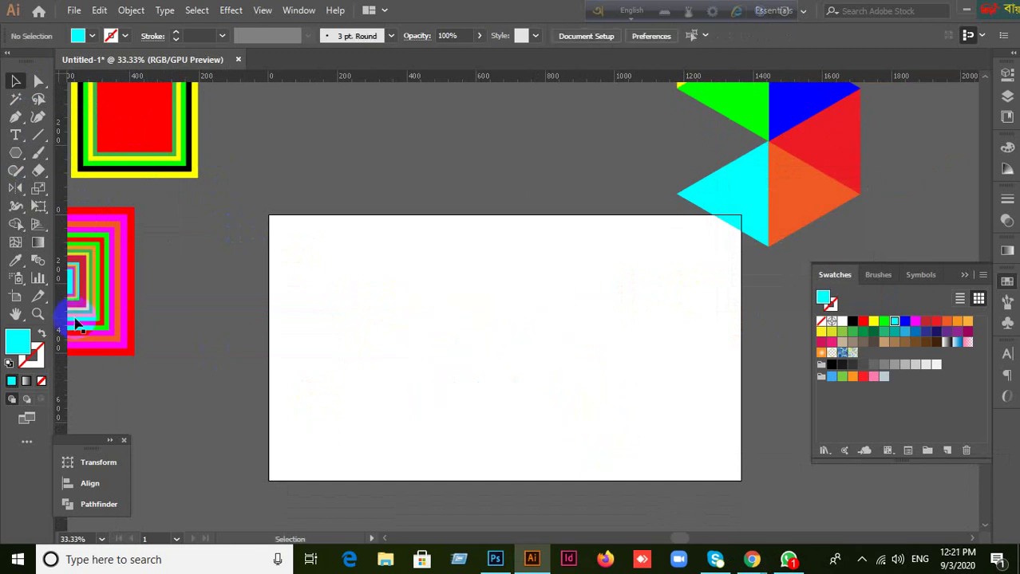
Create a six-sided polygon with a 50 px radius on the artboard and delete it.
drag(16, 158, 94, 202)
click(428, 317)
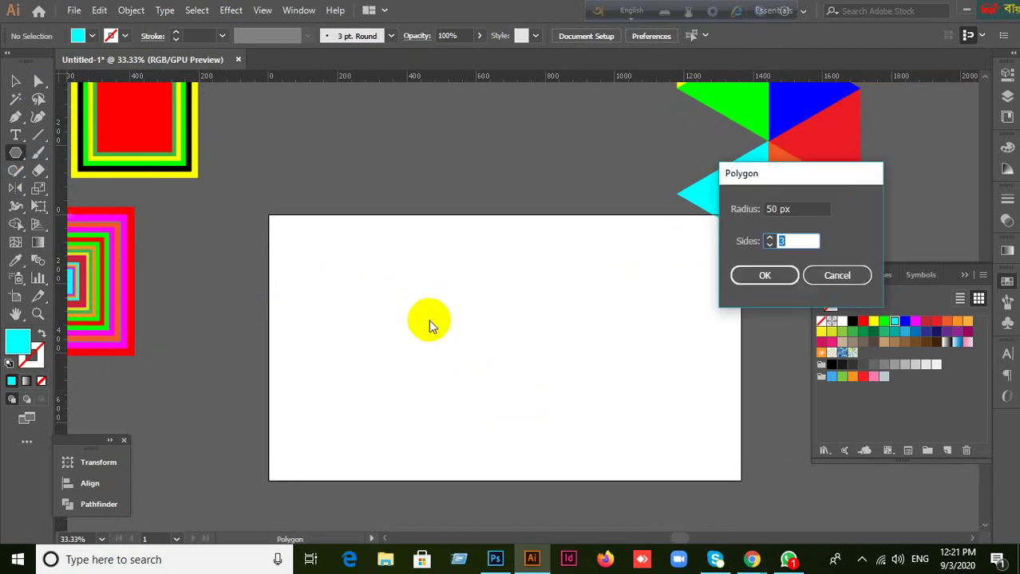
text(6)
click(764, 276)
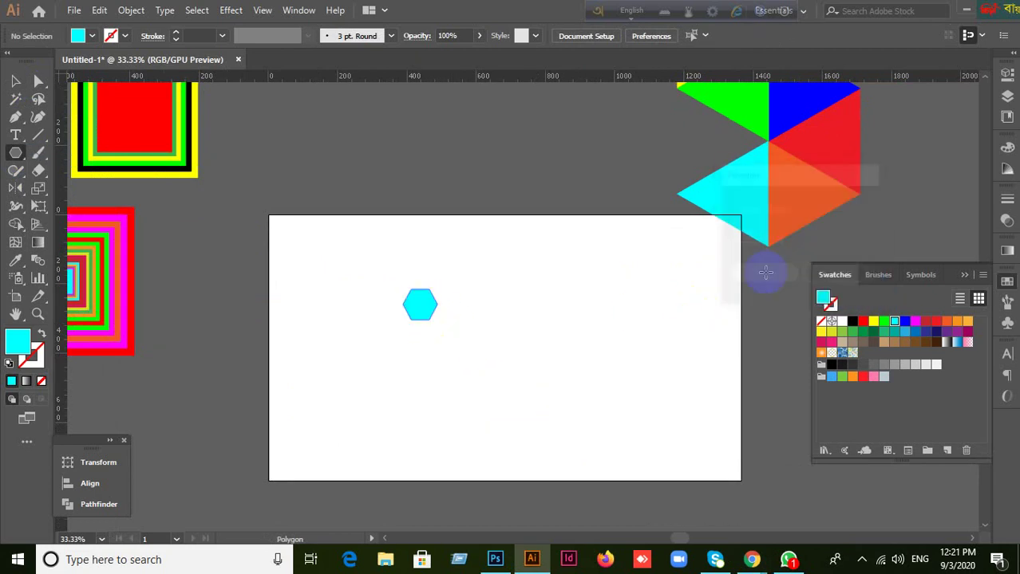
key(Delete)
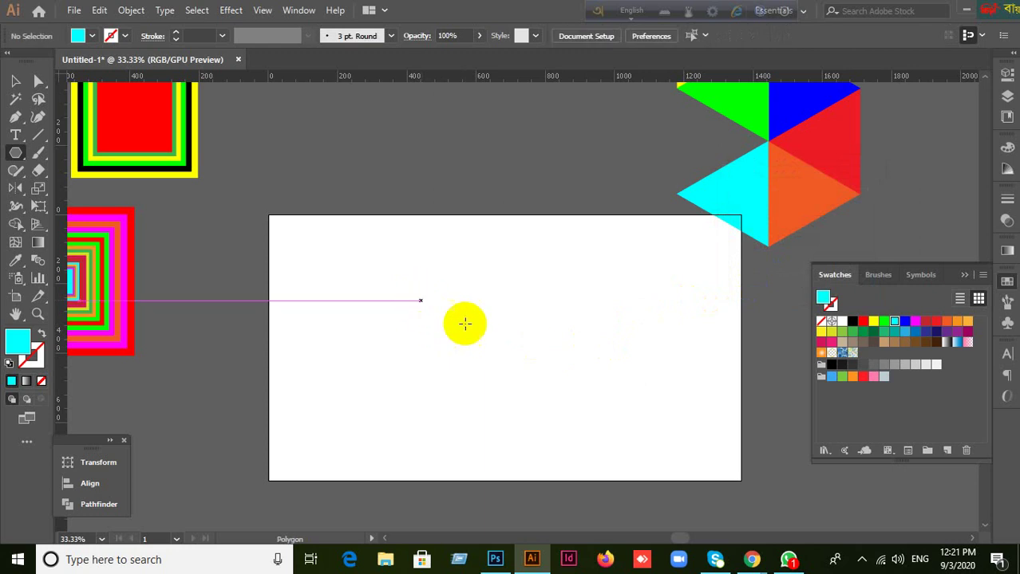
Create a five-sided polygon with a 50 px radius on the artboard and delete it.
click(465, 323)
text(5)
click(788, 275)
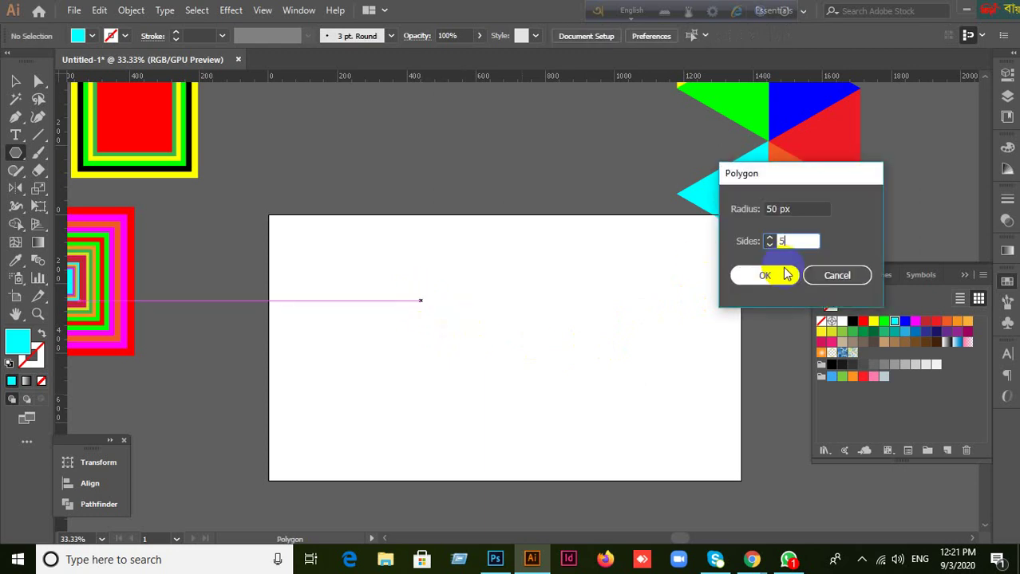
key(Delete)
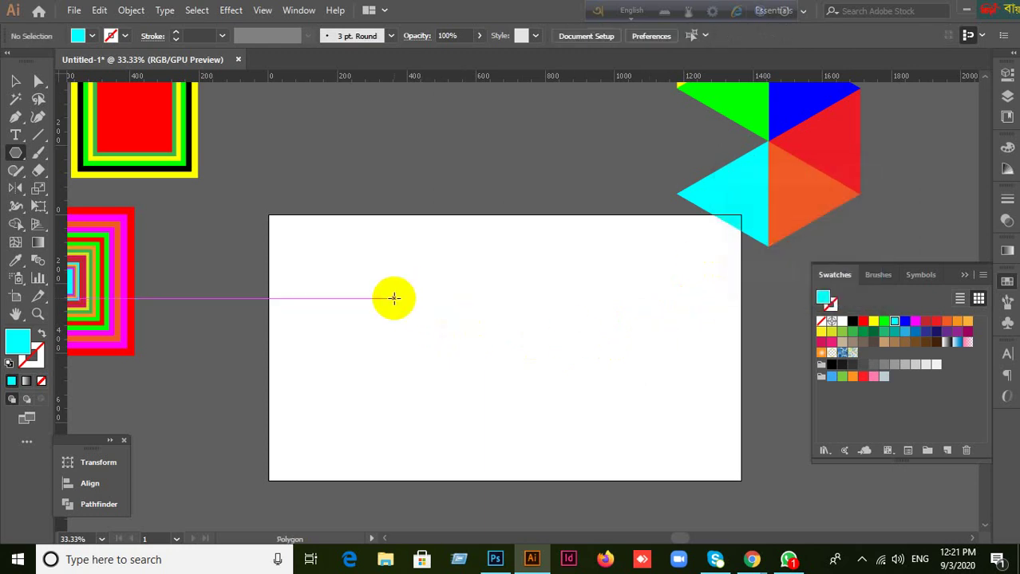
Create a three-sided polygon with a 50 px radius and enlarge it proportionally to about 350 px wide.
click(399, 281)
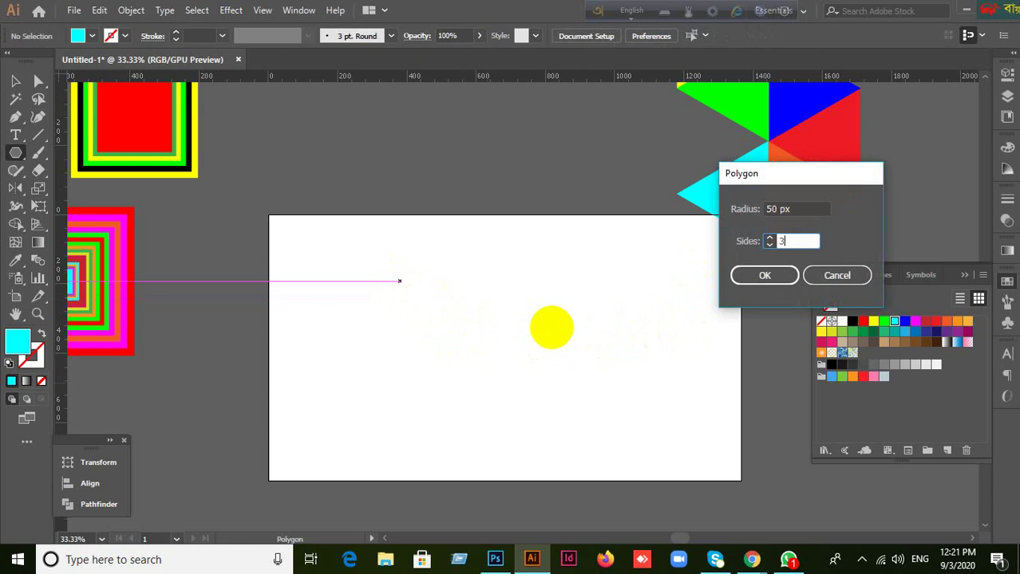
click(758, 278)
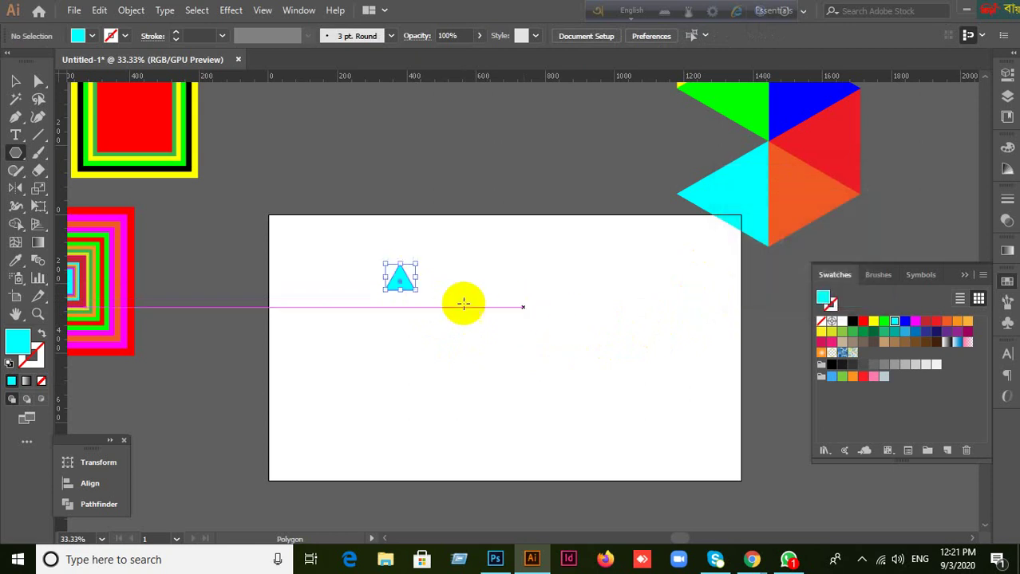
click(15, 81)
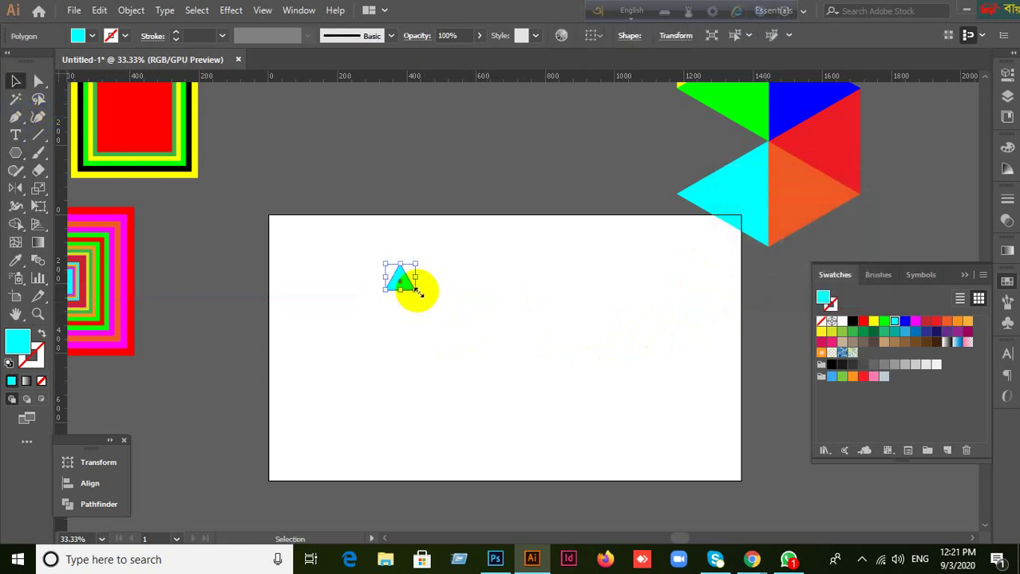
drag(417, 290, 509, 371)
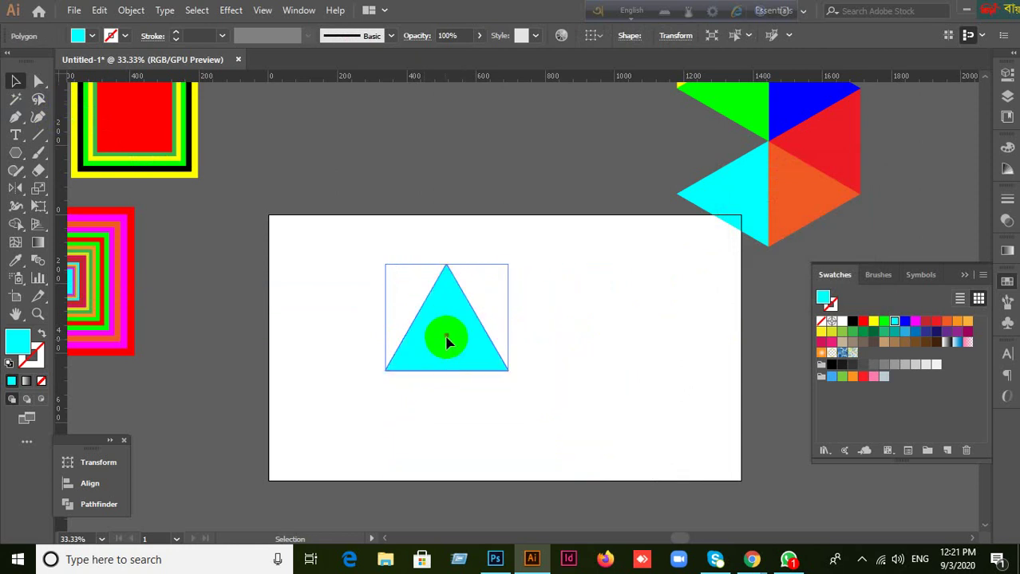
click(702, 387)
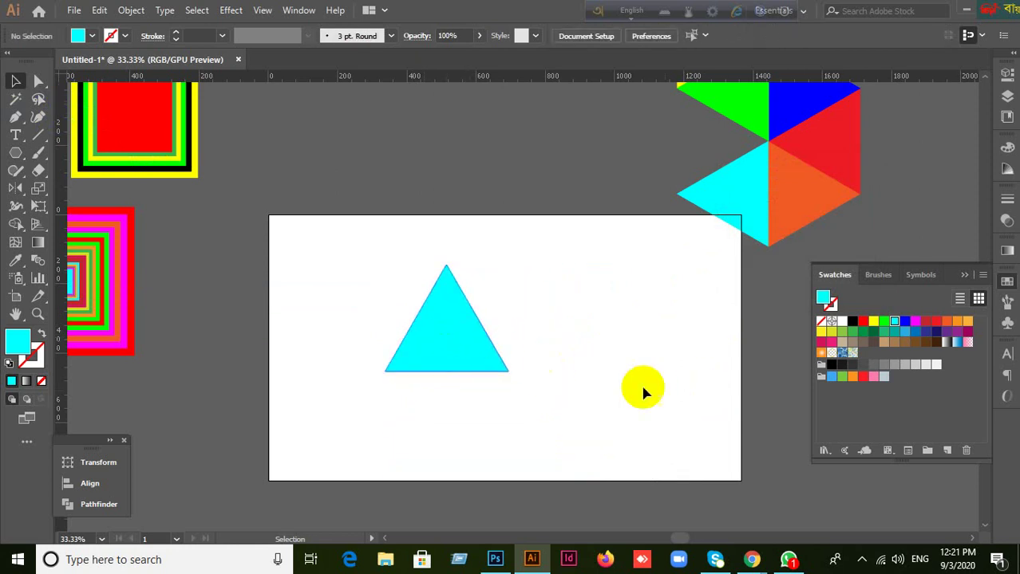
Try rotating the cyan triangle with Free Transform, and undo the rotation.
key(ctrl+z)
key(e)
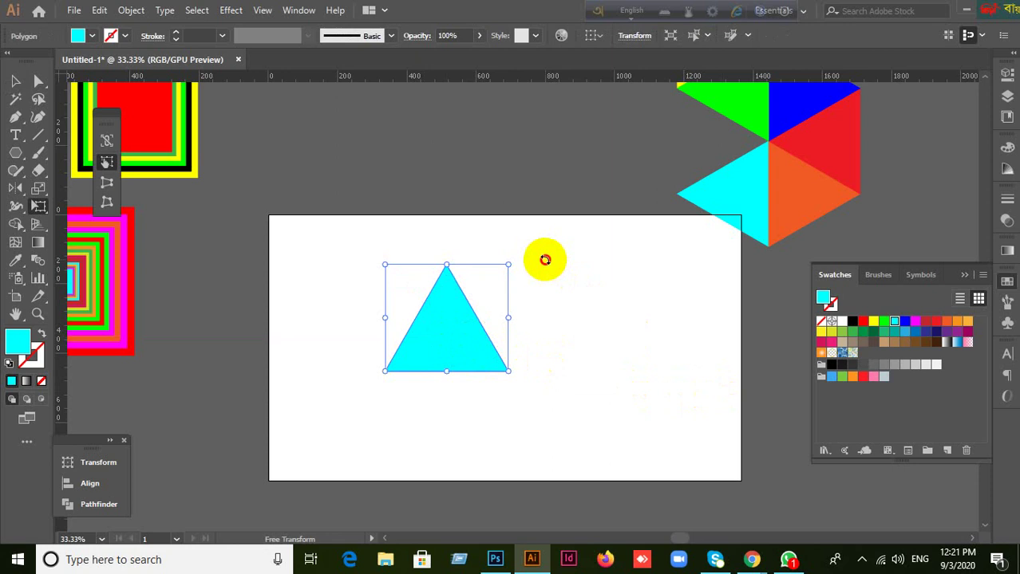
drag(545, 261, 610, 360)
key(ctrl+z)
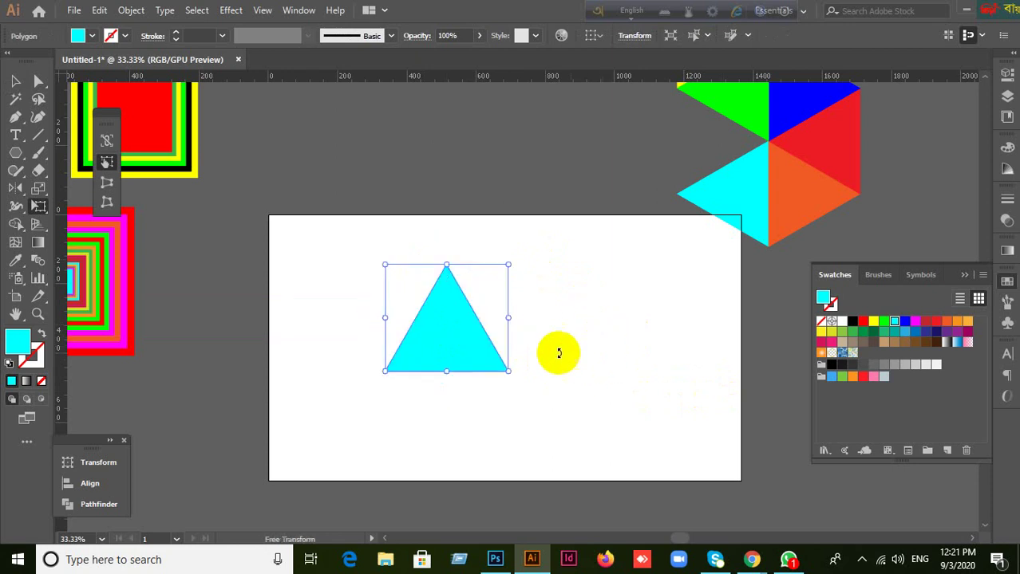
Rotate the cyan triangle a quarter turn clockwise with the Selection tool so that it points right.
click(16, 81)
click(383, 234)
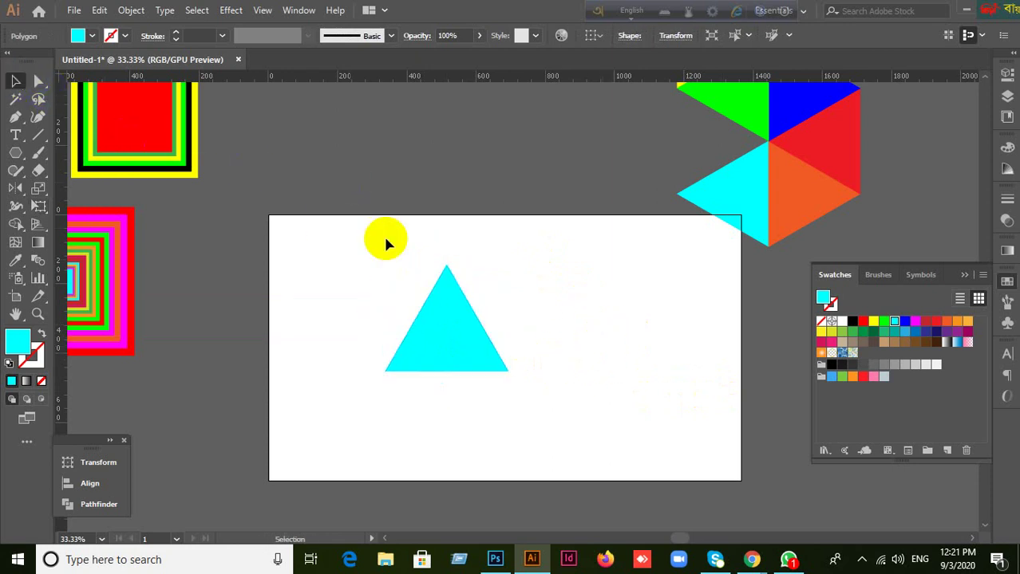
click(462, 364)
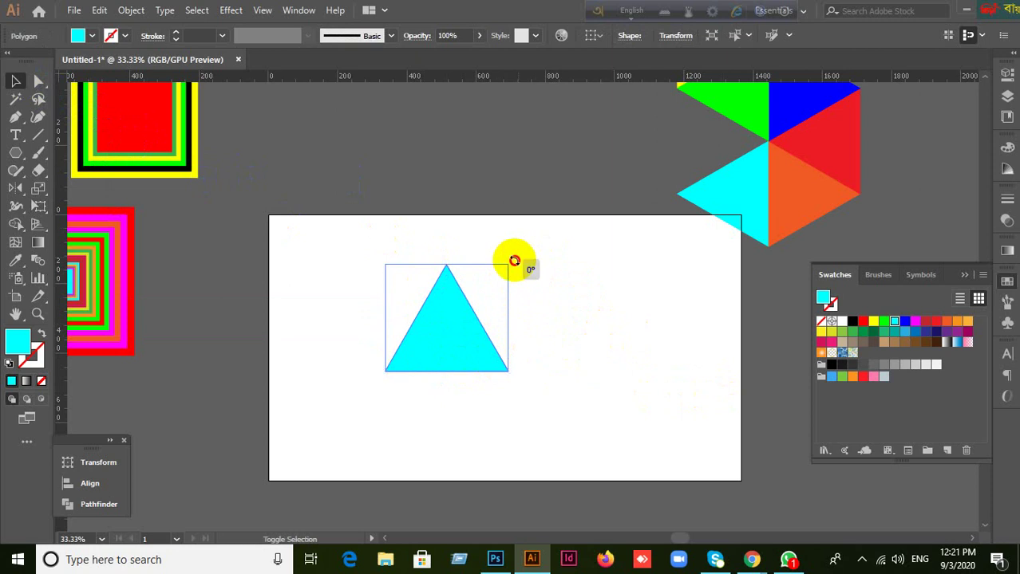
drag(514, 262, 550, 392)
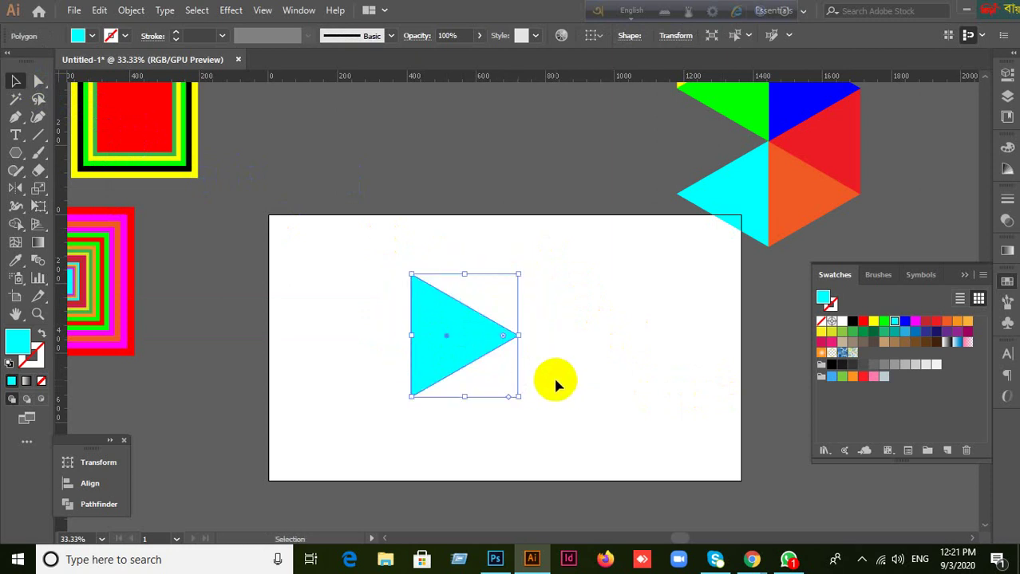
click(526, 367)
Make a copy of the cyan triangle rotated by 360/6 degrees around its right-pointing tip.
click(483, 339)
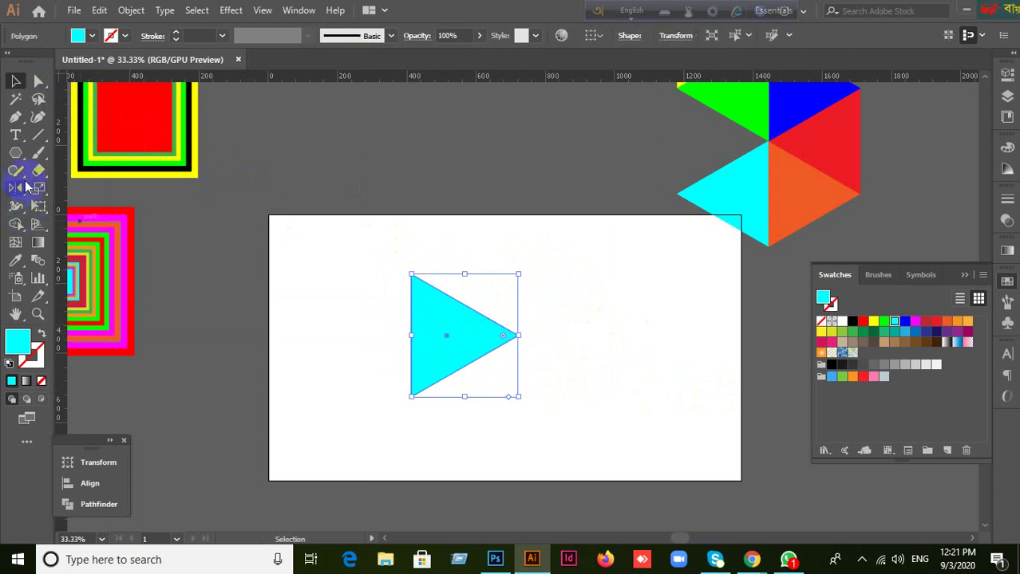
drag(21, 198, 84, 190)
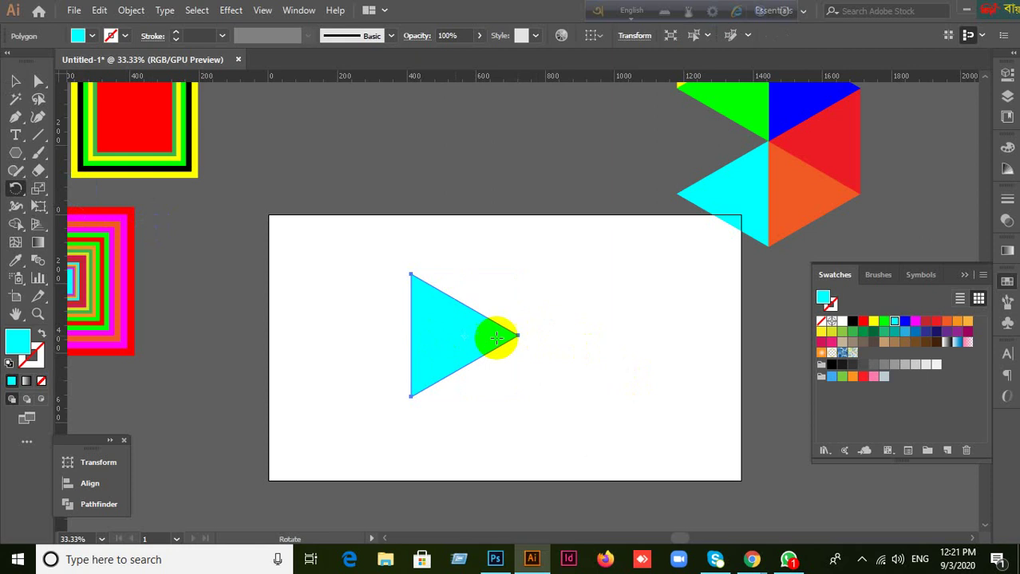
drag(16, 187, 100, 192)
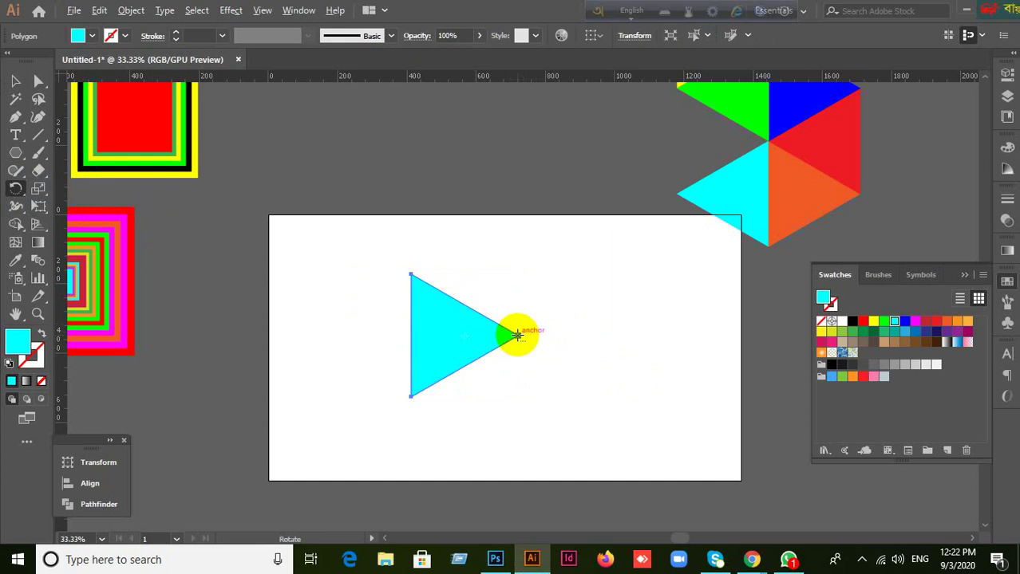
alt+click(517, 335)
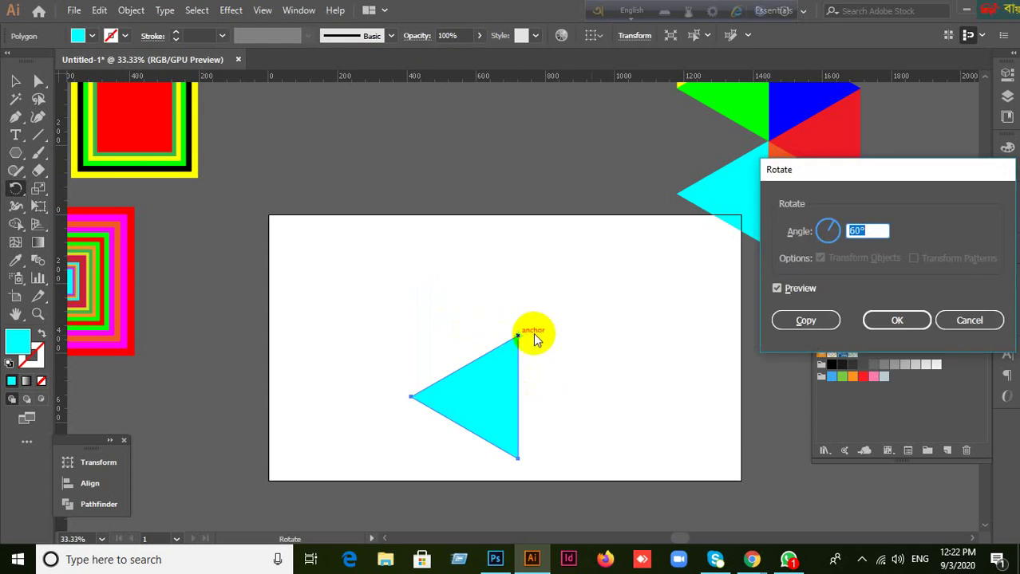
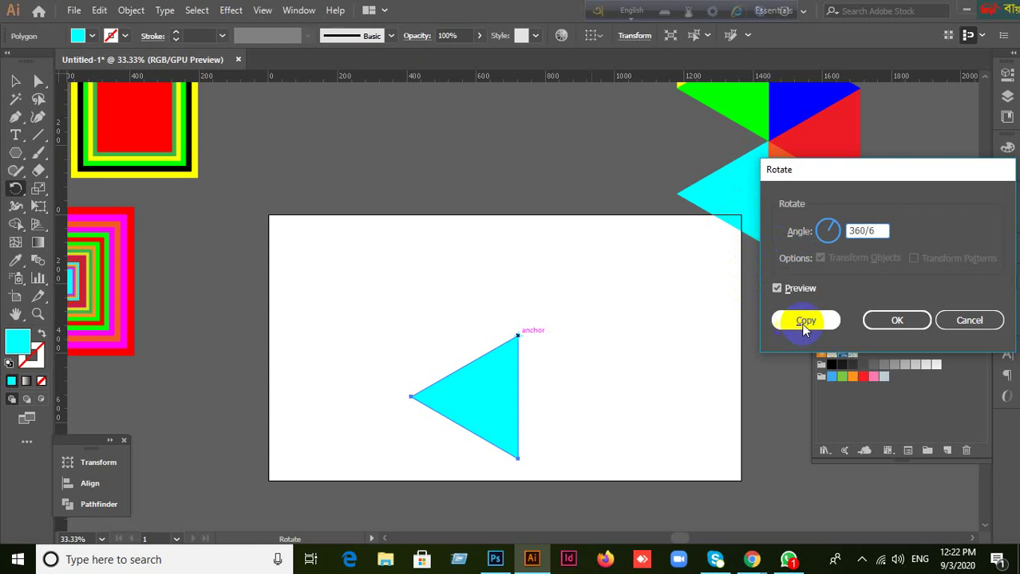
key(Tab)
key(Return)
Repeat the rotated copy until six cyan triangles close into a full hexagon.
key(ctrl+d)
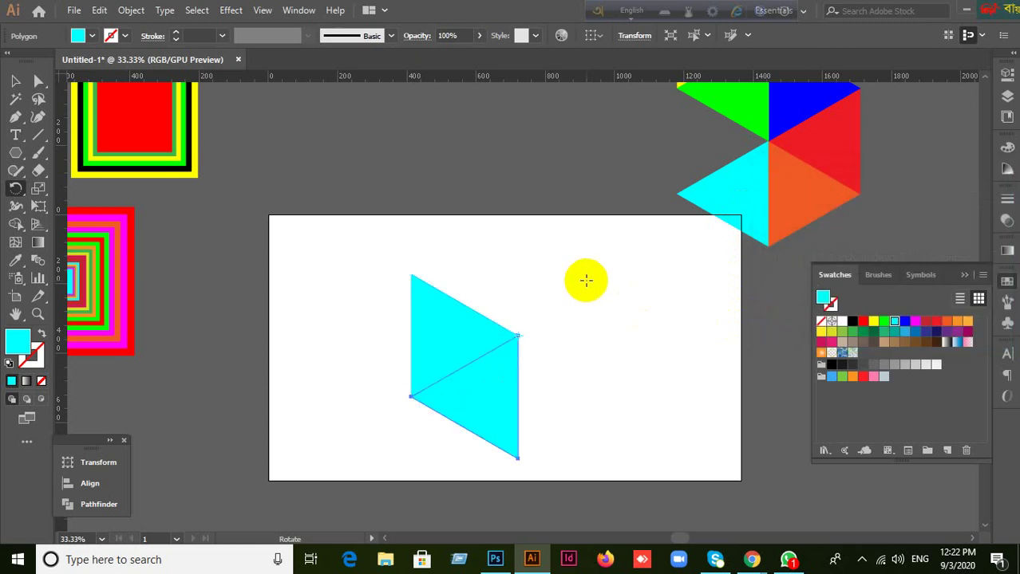
key(v)
key(ctrl+d)
key(ctrl+d)
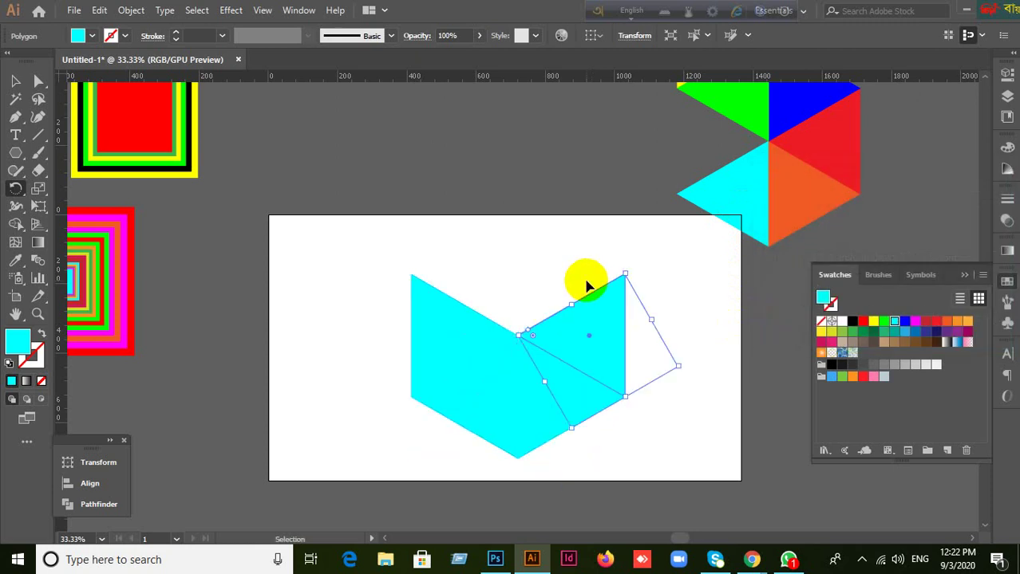
key(ctrl+d)
key(ctrl+d)
key(r)
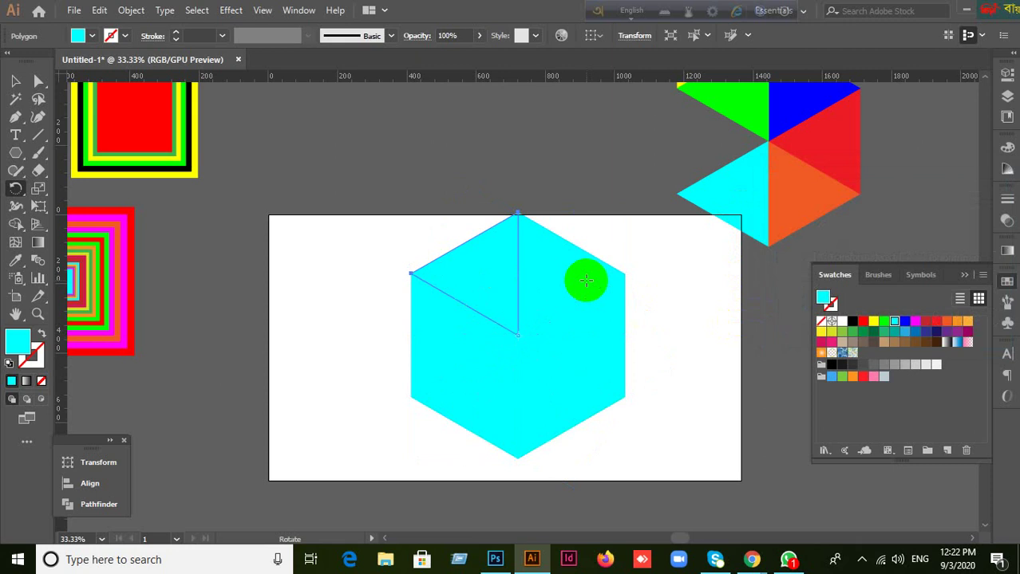
click(16, 81)
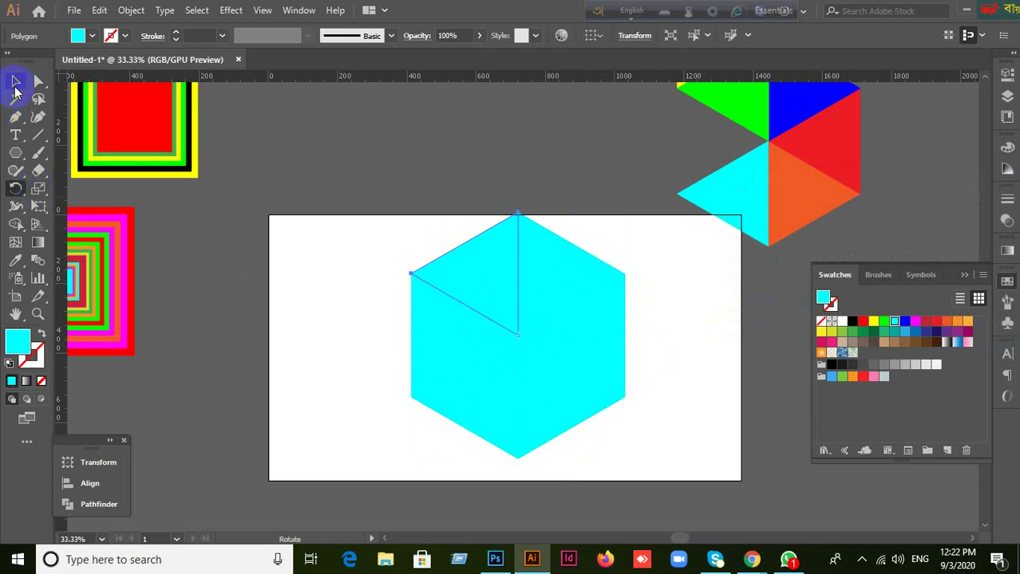
click(269, 357)
click(425, 341)
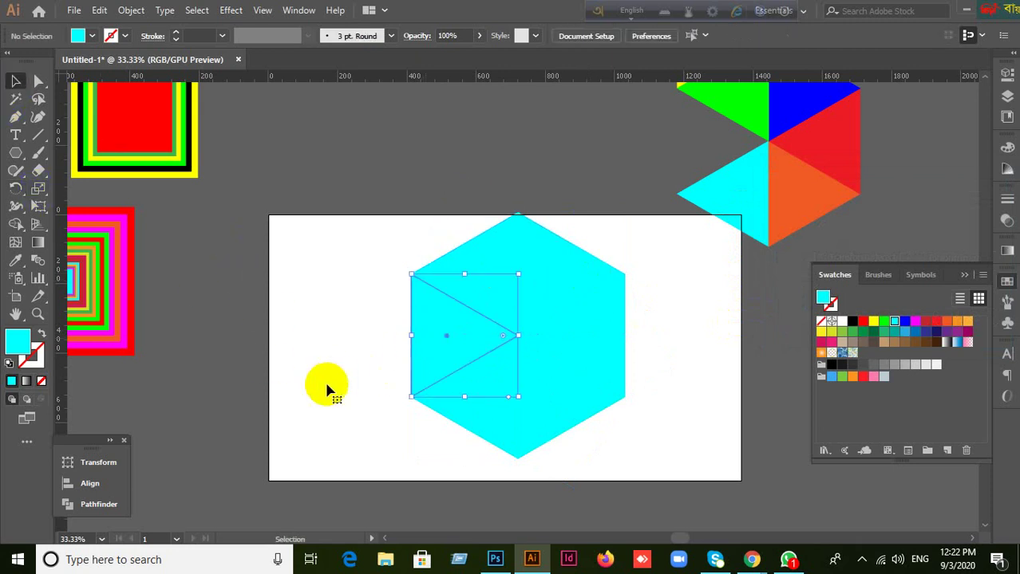
drag(16, 191, 55, 205)
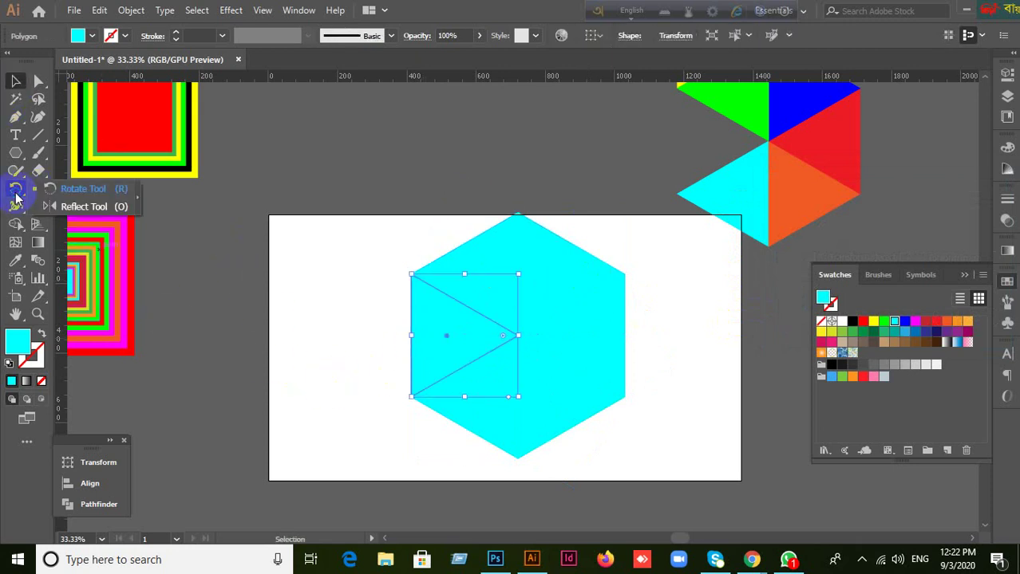
click(64, 207)
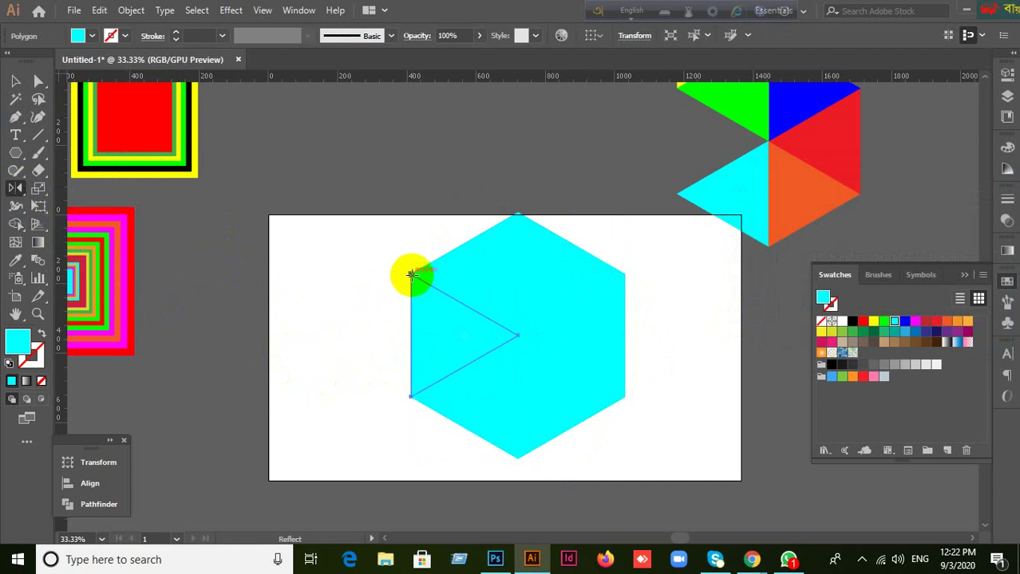
alt+click(410, 275)
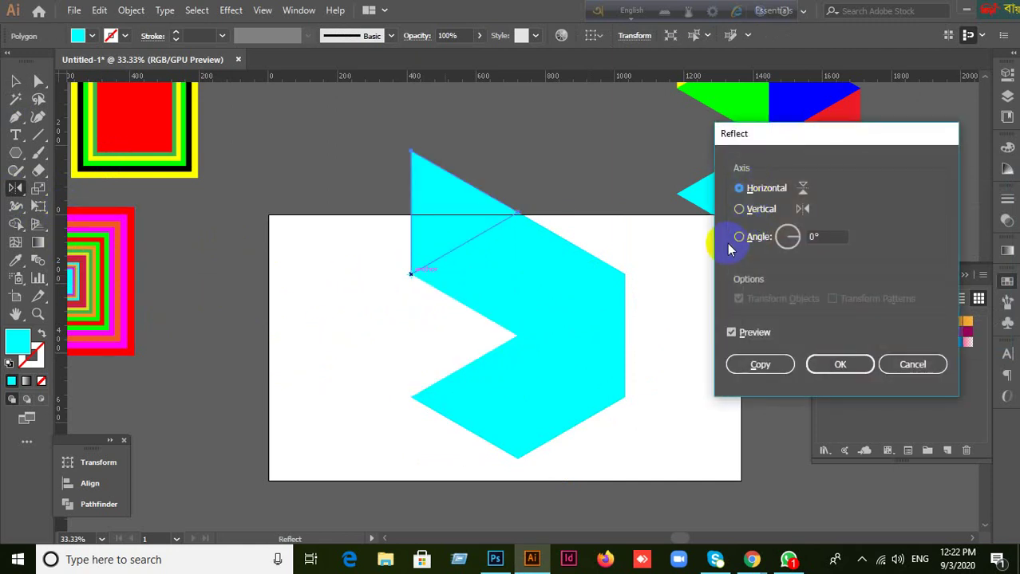
click(911, 364)
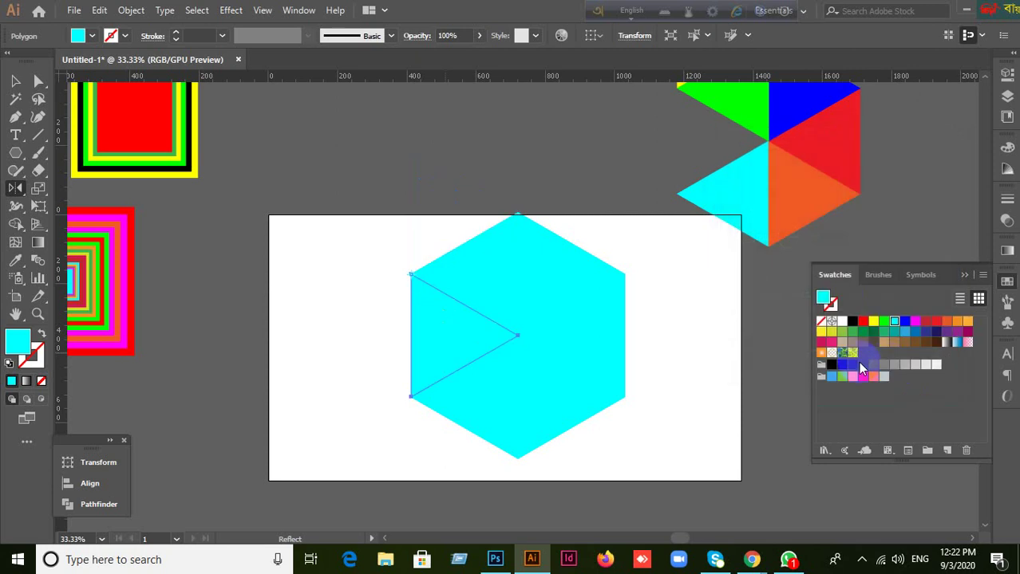
Compare the vertical and horizontal Reflect axes, and mirror a copy of the hexagon's left triangle horizontally about its upper corner.
alt+click(413, 277)
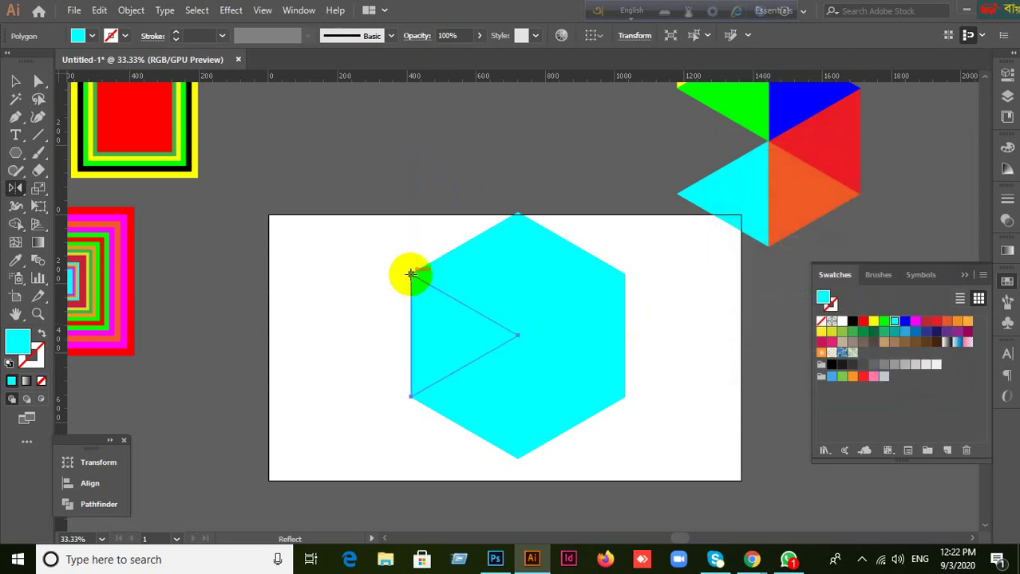
alt+click(410, 274)
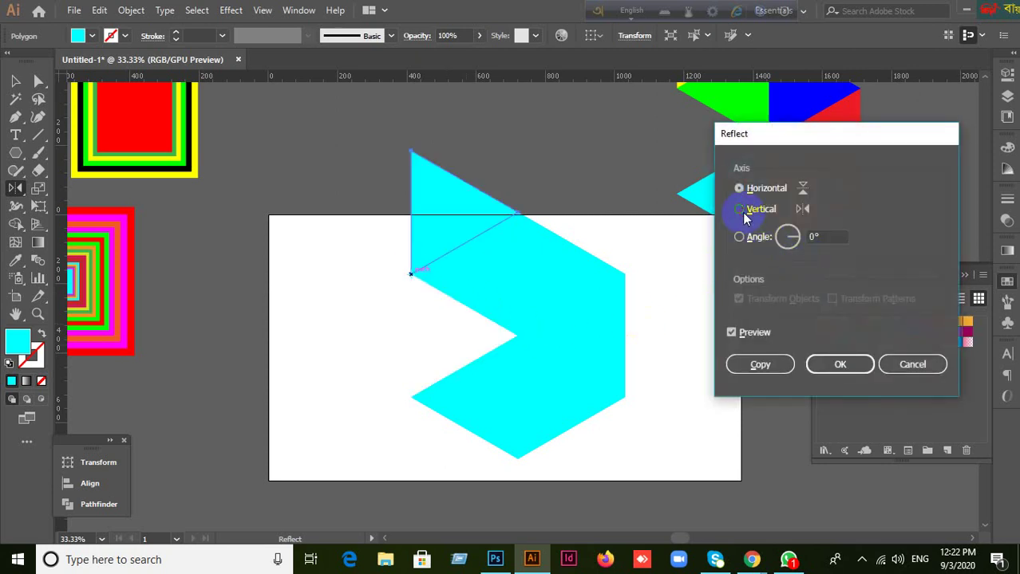
click(740, 209)
click(743, 190)
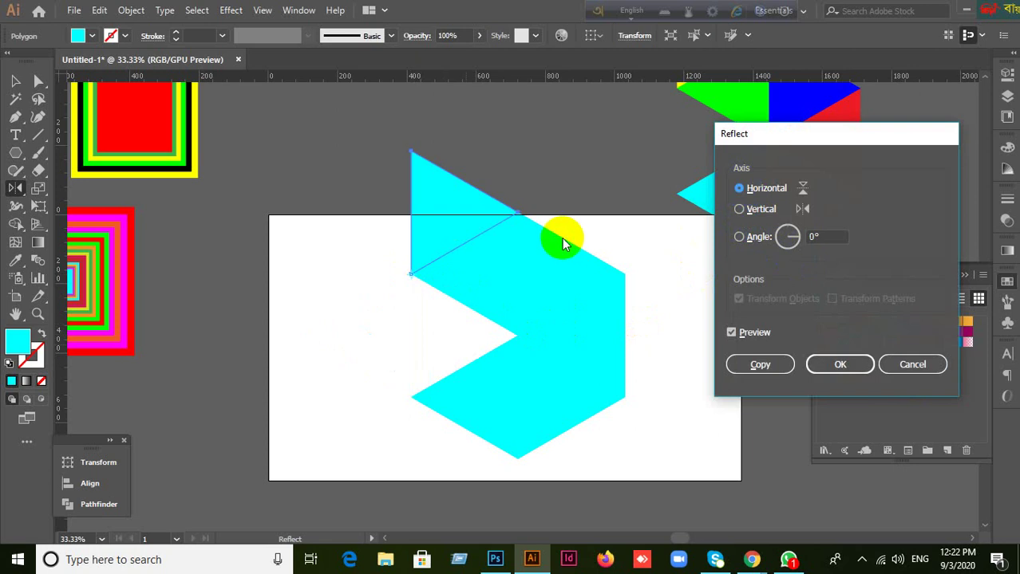
click(759, 210)
click(750, 192)
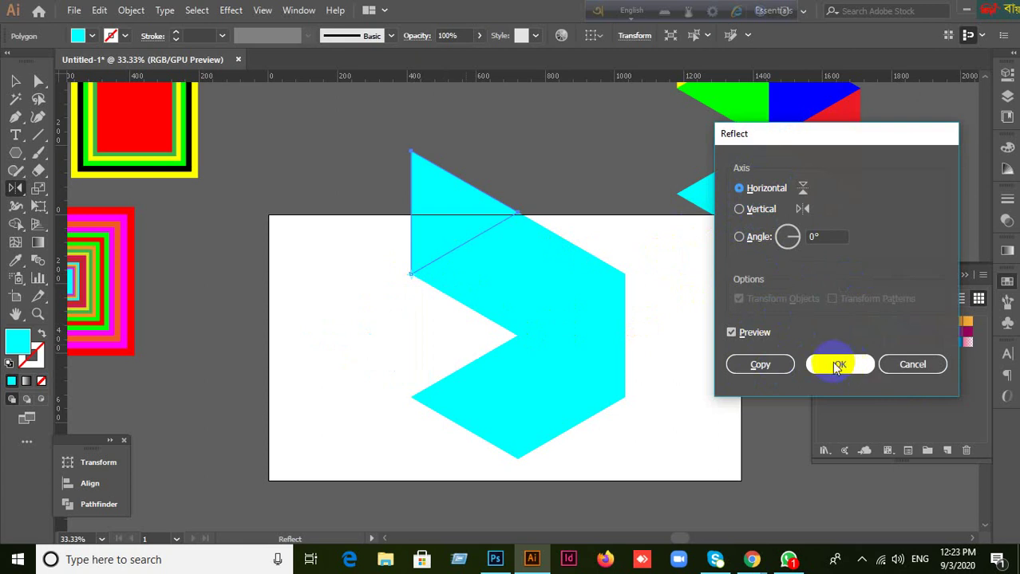
click(760, 367)
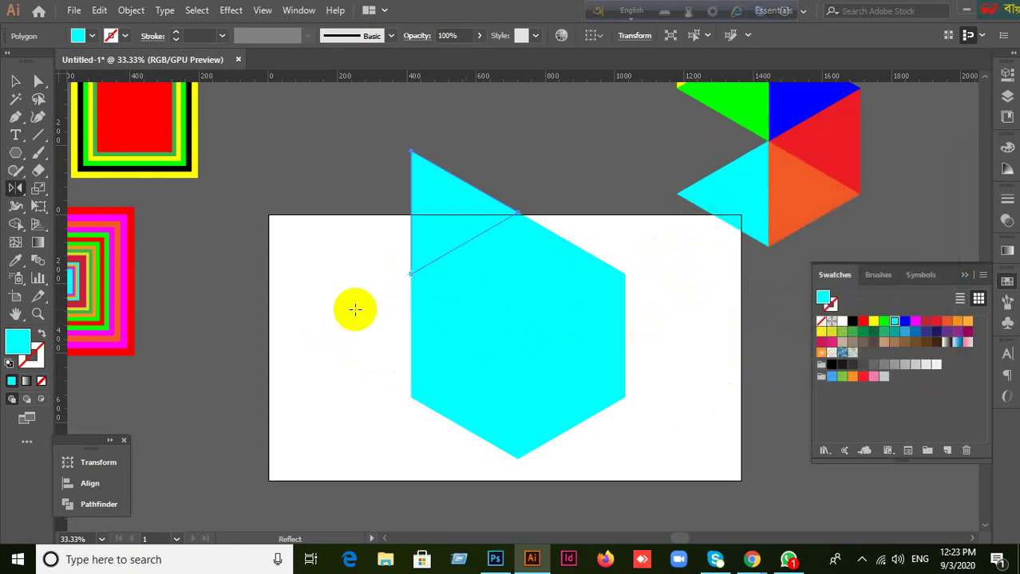
Try removing the original left triangle, and undo back to the hexagon without the reflected copy.
key(v)
drag(431, 306, 311, 333)
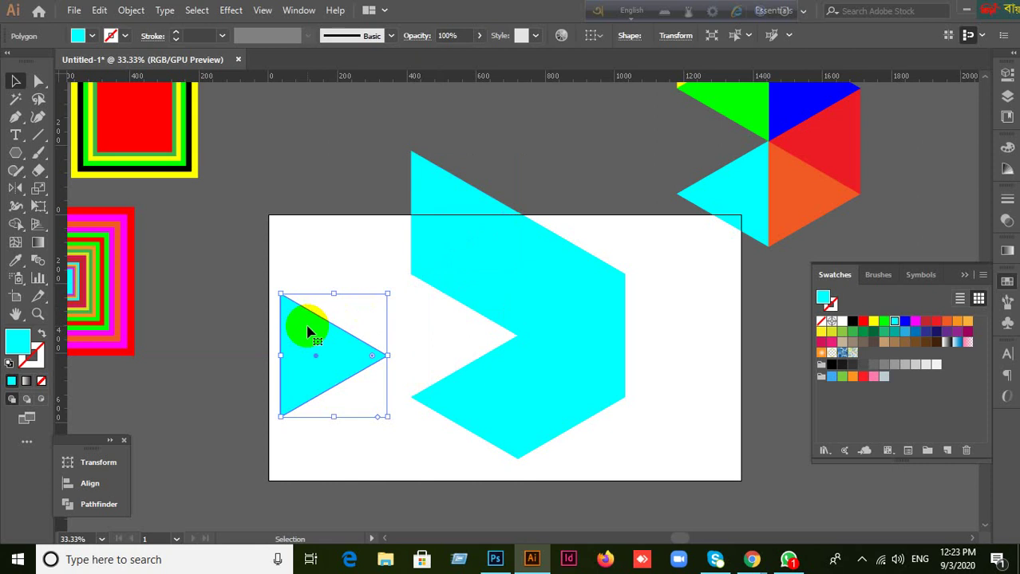
key(Delete)
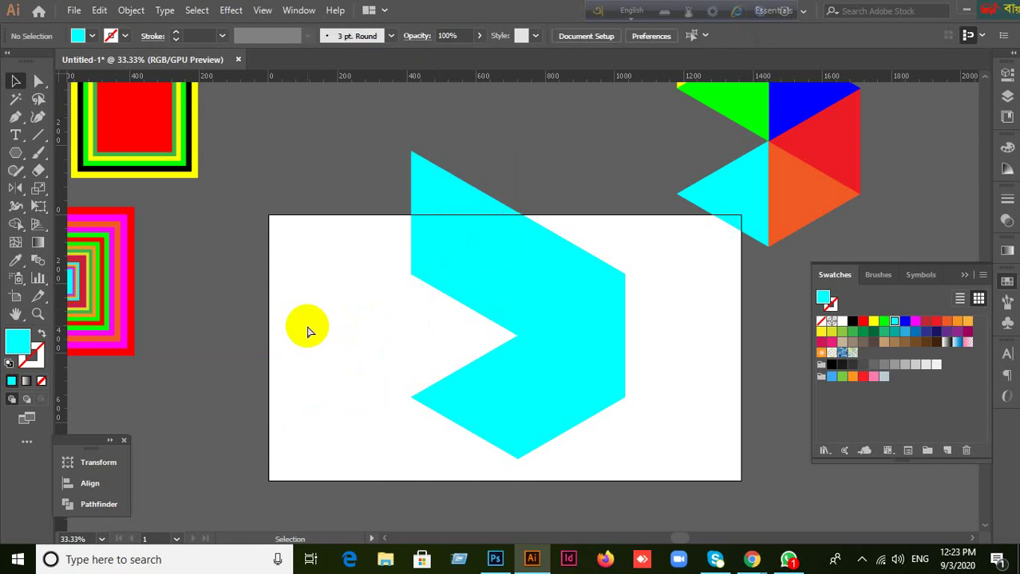
key(ctrl+z)
key(ctrl+z)
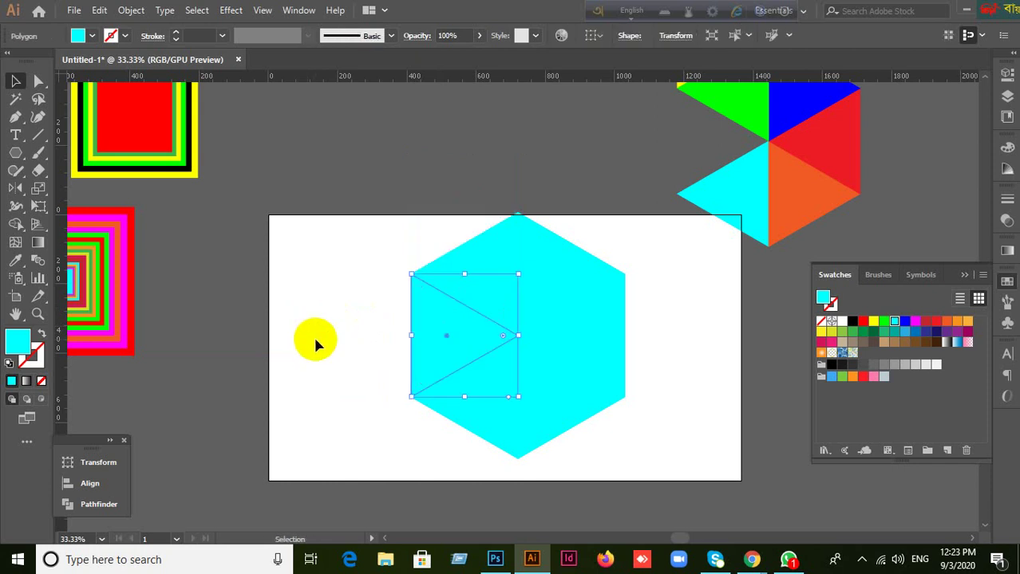
Reflect the hexagon's left triangle itself across the horizontal axis about its upper corner, without making a copy.
click(332, 343)
click(426, 342)
drag(20, 196, 66, 203)
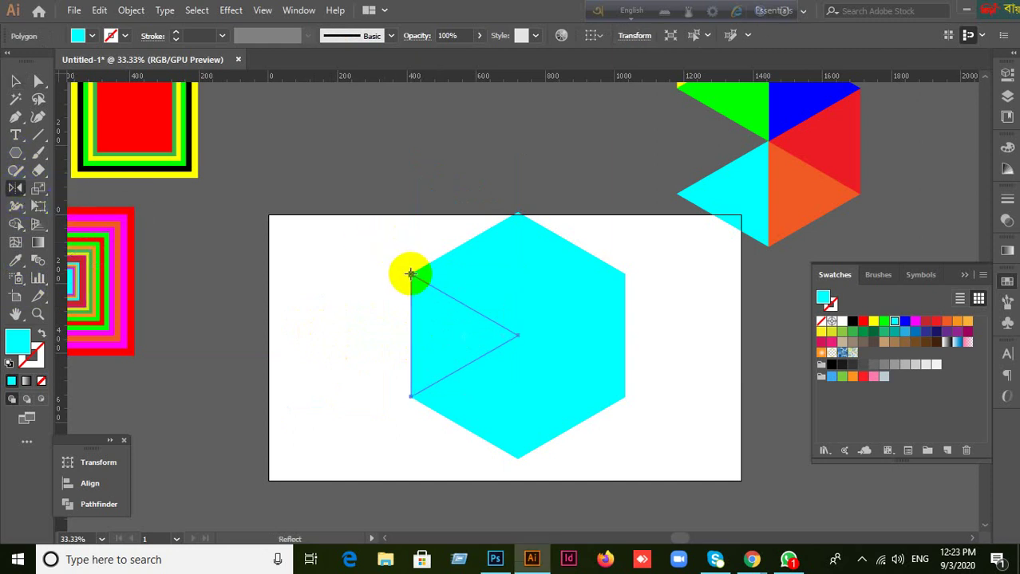
alt+click(411, 274)
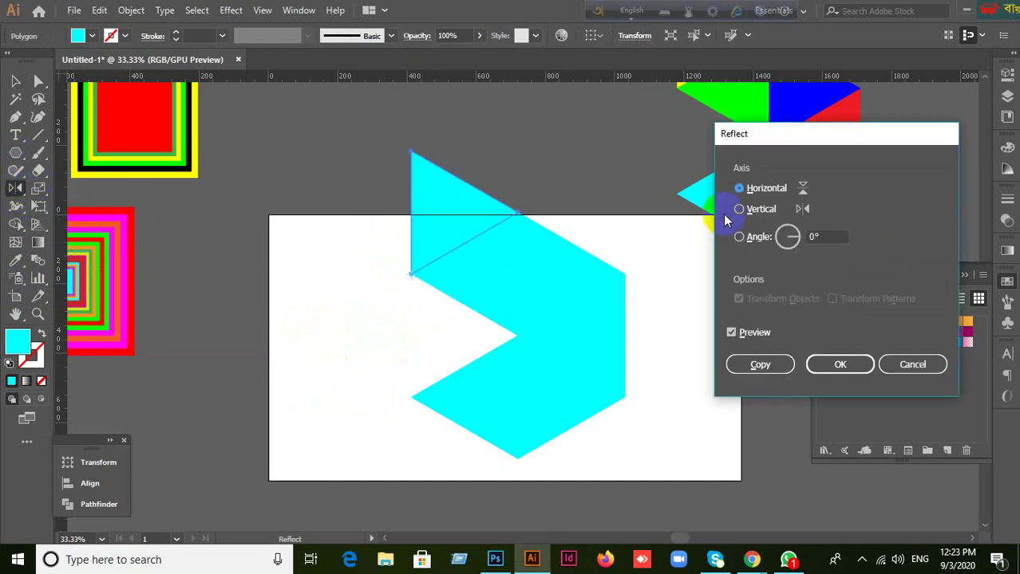
click(840, 365)
Fill the reflected triangle with red and the hexagon's upper-left triangle with bright green.
click(16, 82)
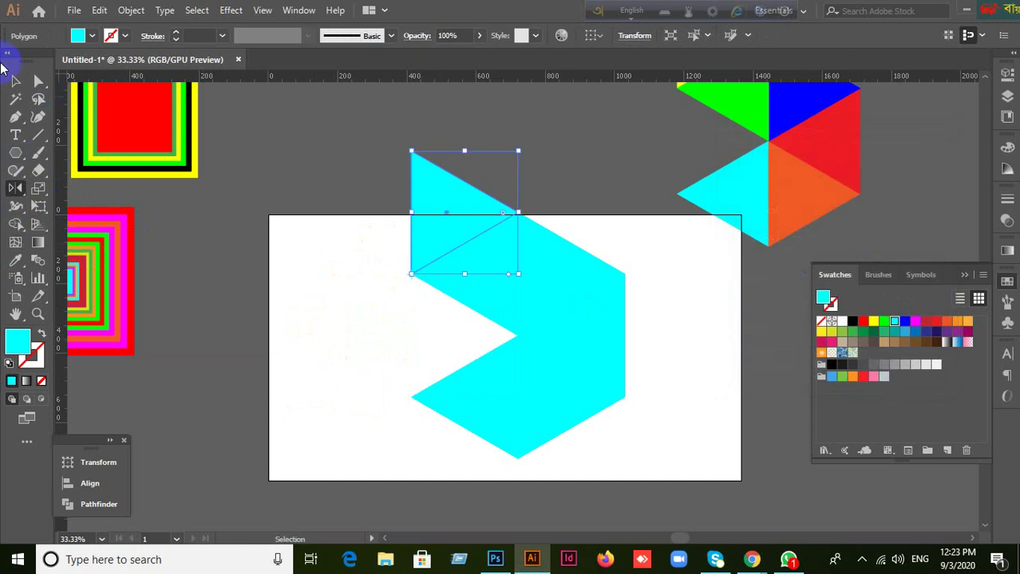
click(398, 214)
click(863, 321)
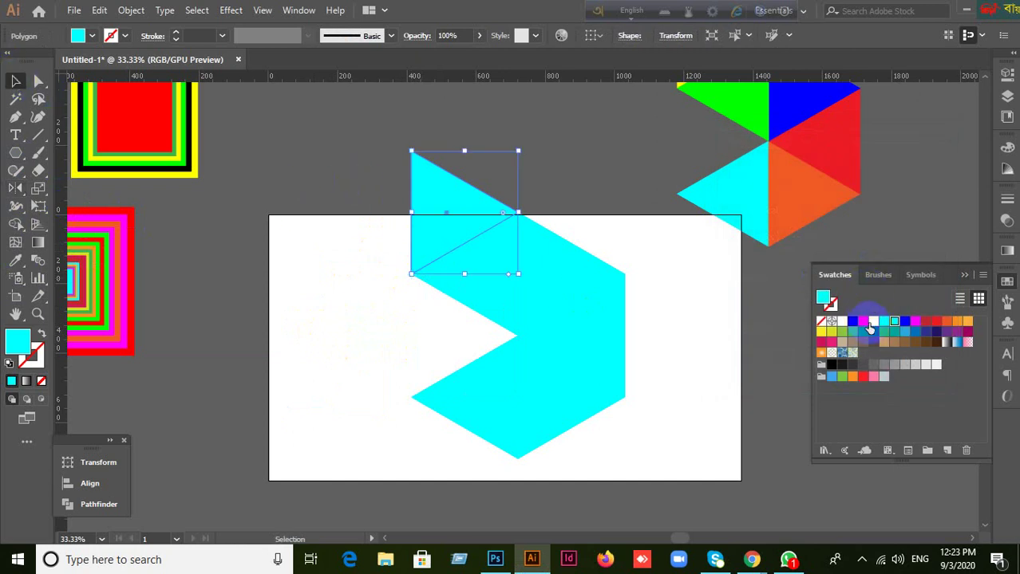
click(501, 282)
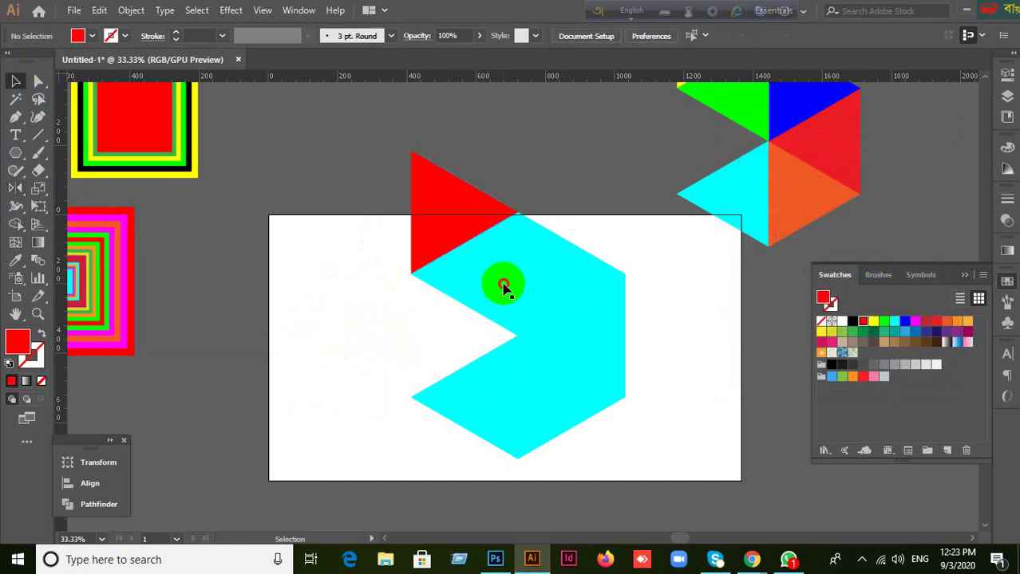
click(881, 326)
Fill the hexagon's upper-right triangle with dark red and its right triangle with orange.
click(562, 292)
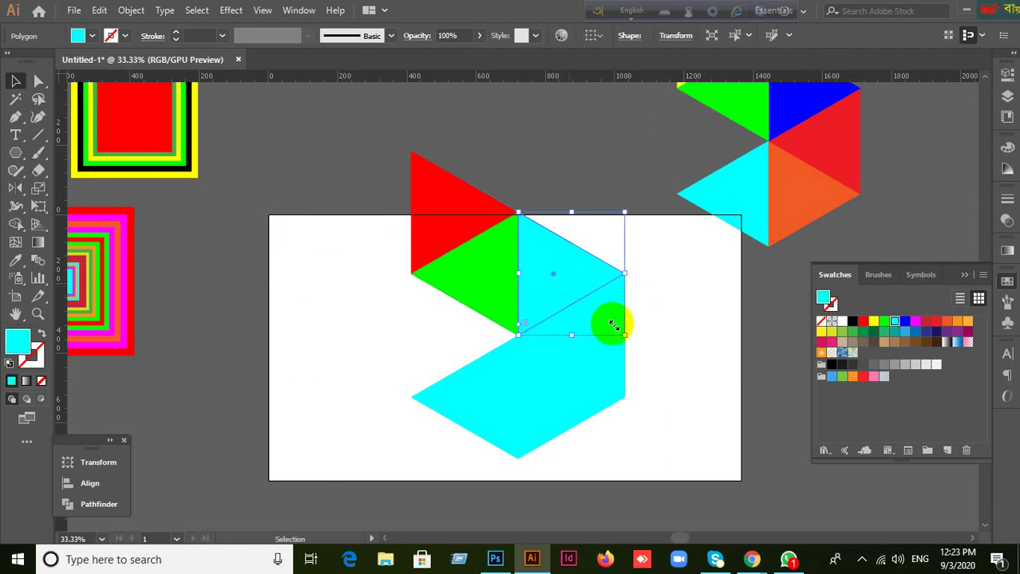
click(927, 335)
click(592, 358)
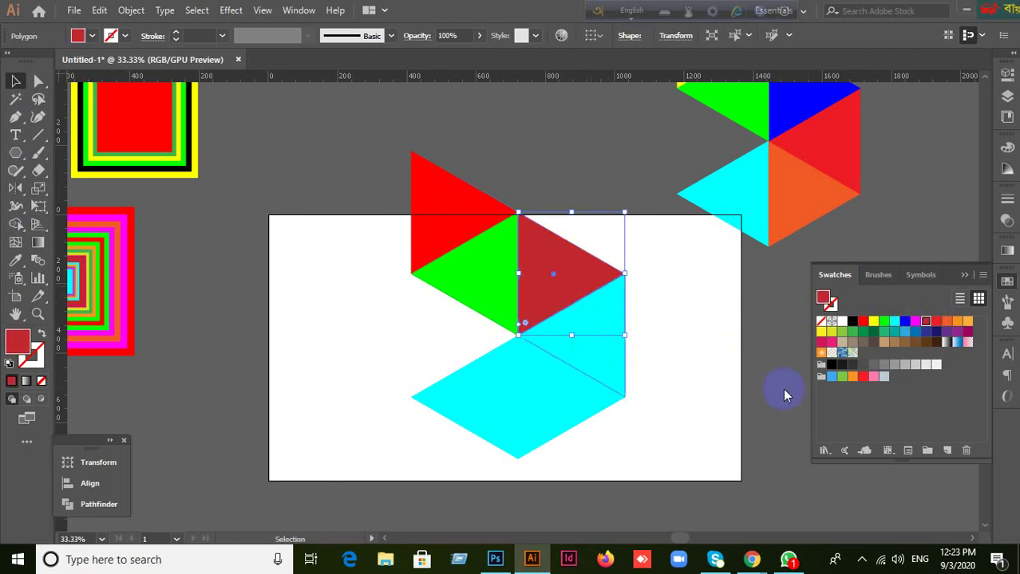
click(946, 322)
Fill the hexagon's lower-right triangle with light orange and its lower-left triangle with dark green, and deselect.
click(536, 434)
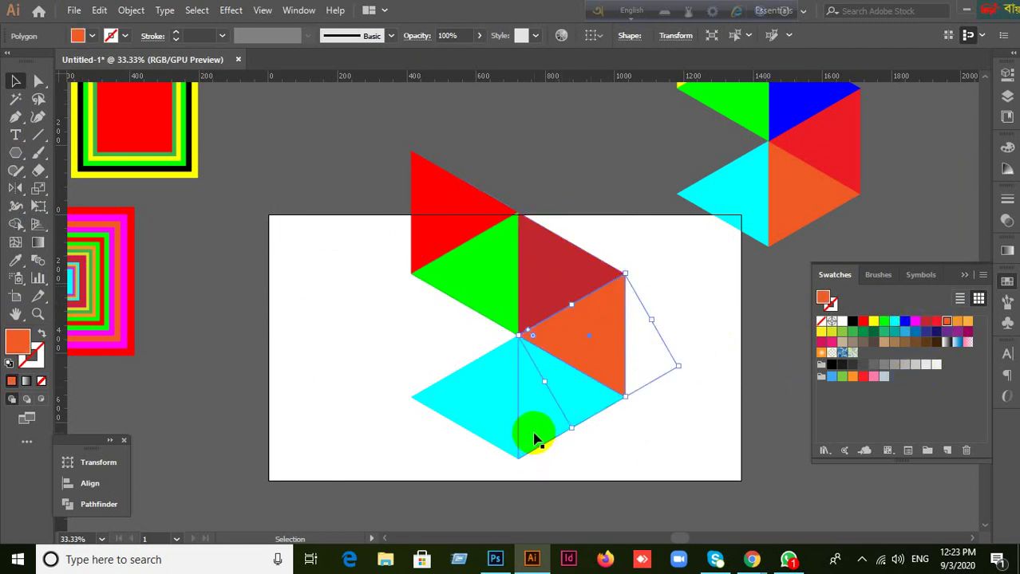
click(968, 321)
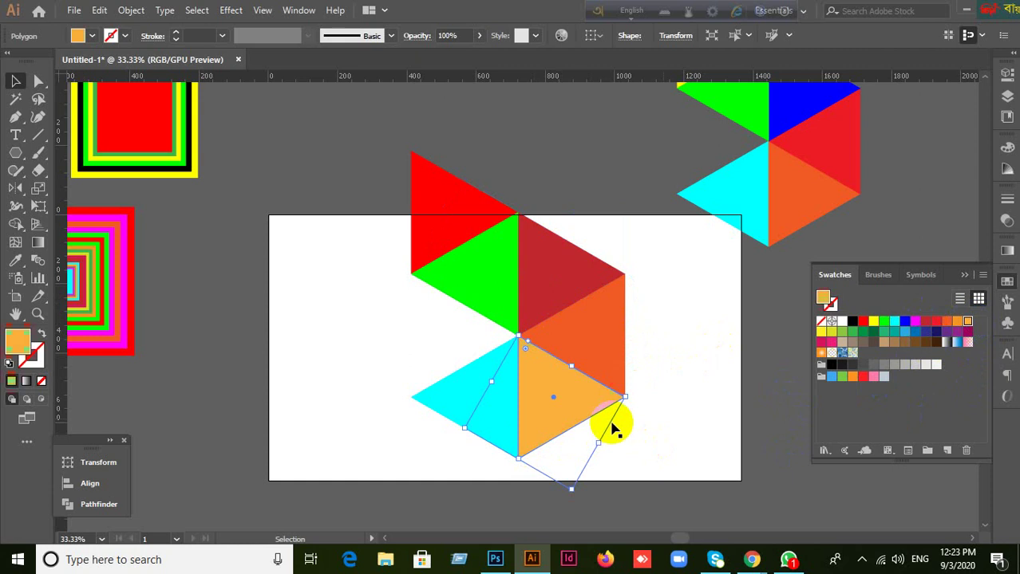
click(433, 406)
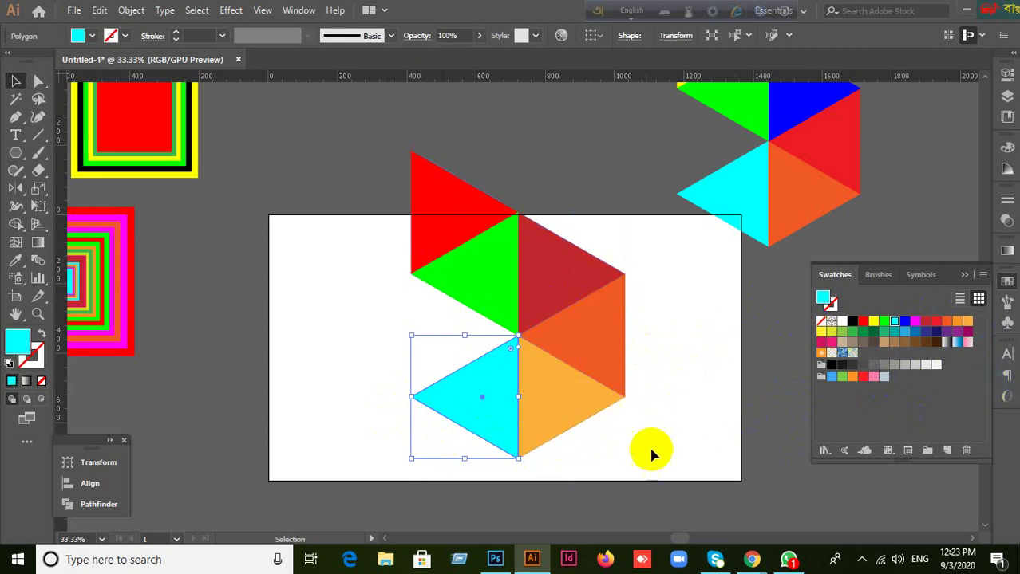
click(863, 332)
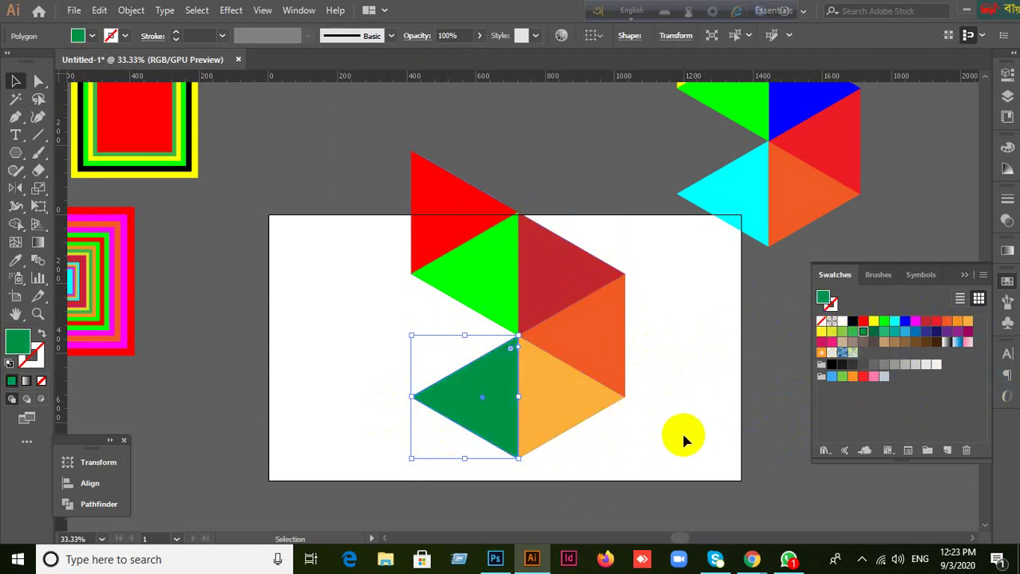
click(679, 432)
Switch to the Google Meet call in Chrome.
scroll(678, 431, down, 1)
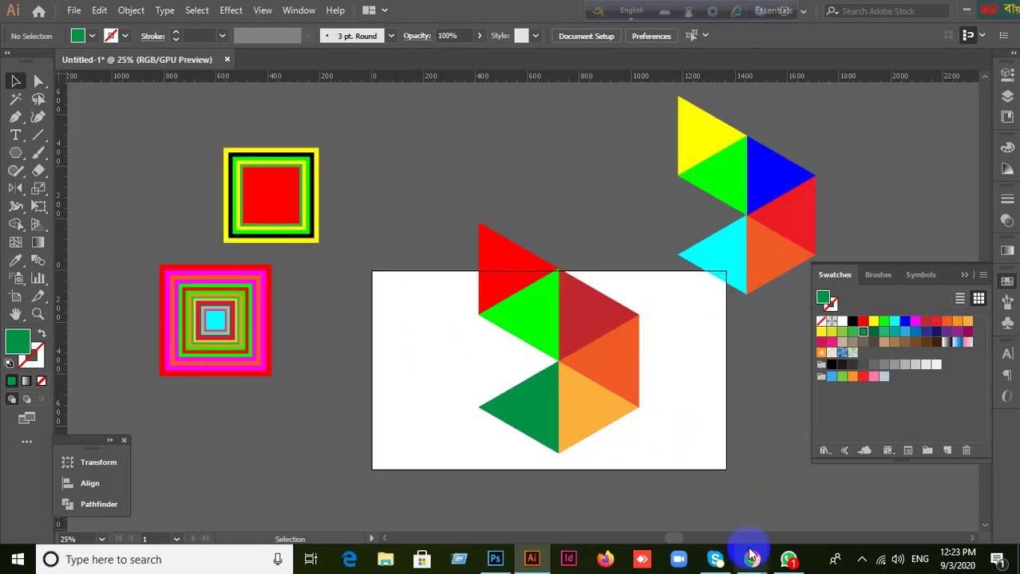
mouse_move(752, 559)
click(638, 485)
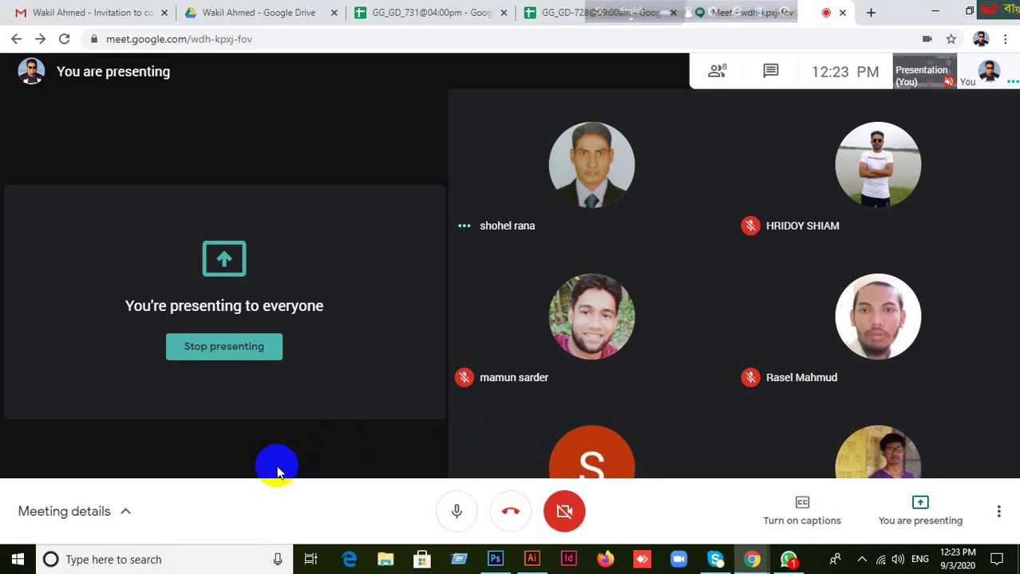
Switch from the Meet call back to the triangle artwork in Illustrator.
click(531, 562)
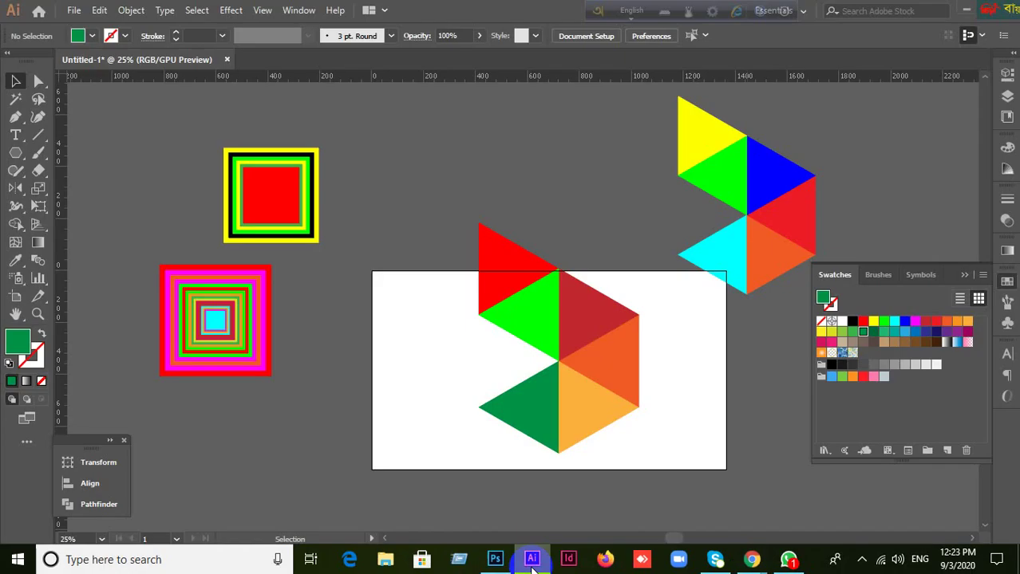
click(532, 563)
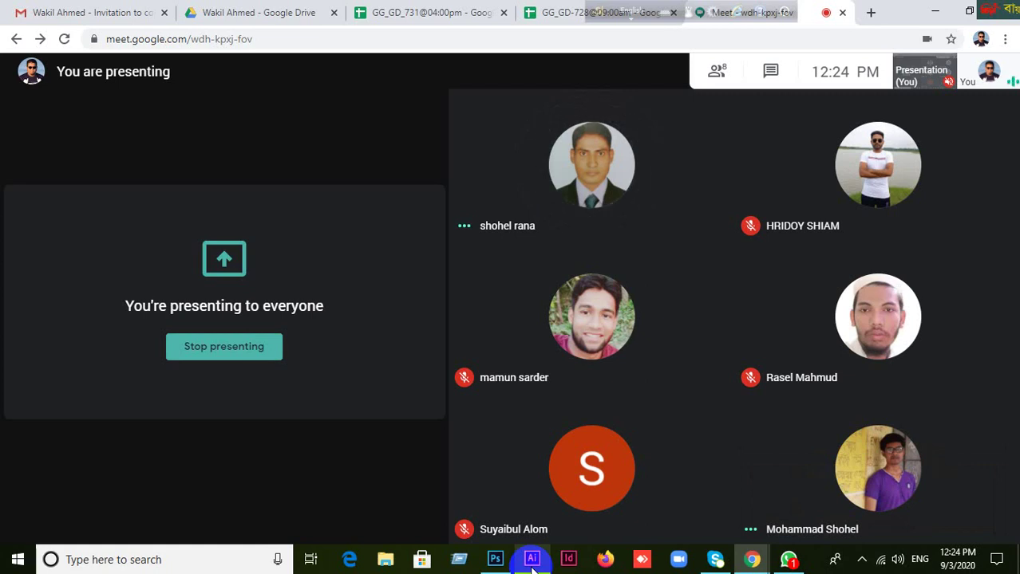
click(533, 560)
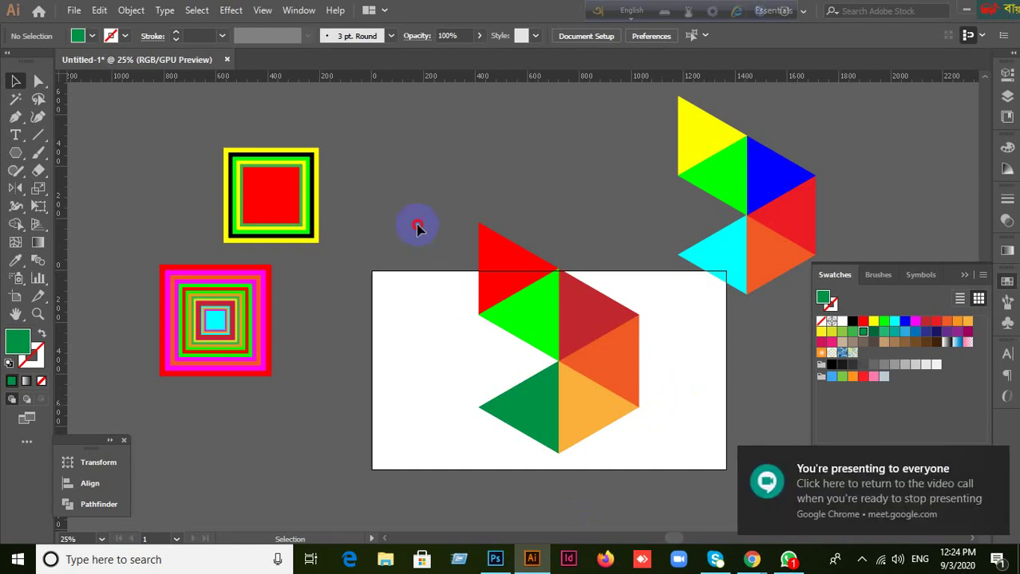
drag(416, 223, 653, 451)
click(691, 384)
click(539, 326)
click(644, 441)
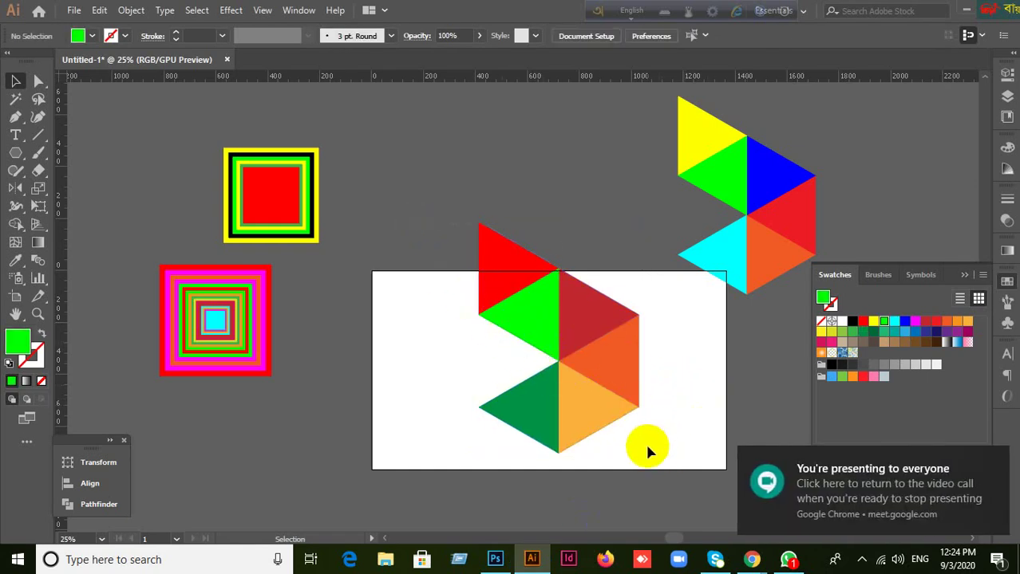
drag(543, 327, 672, 387)
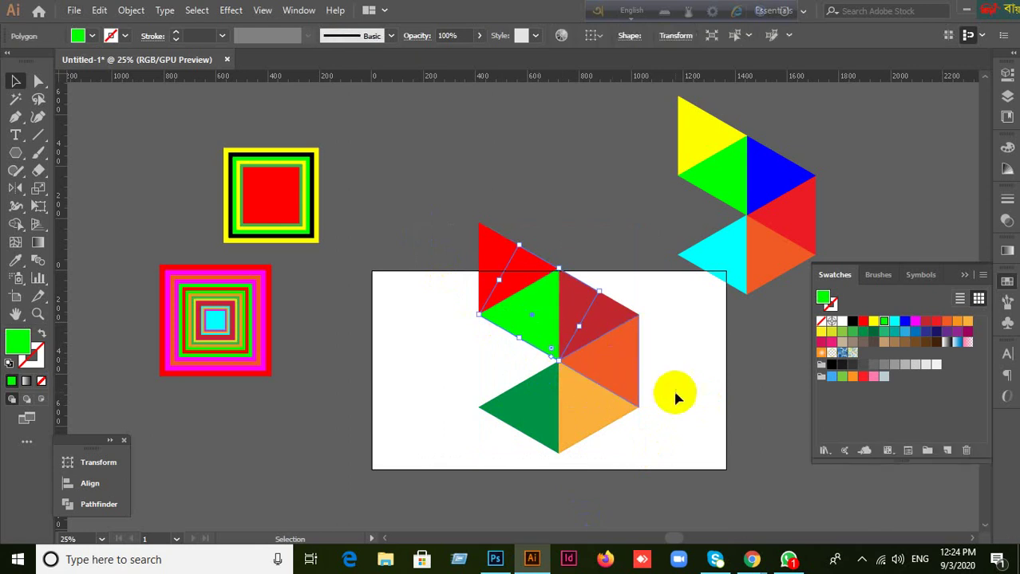
click(713, 428)
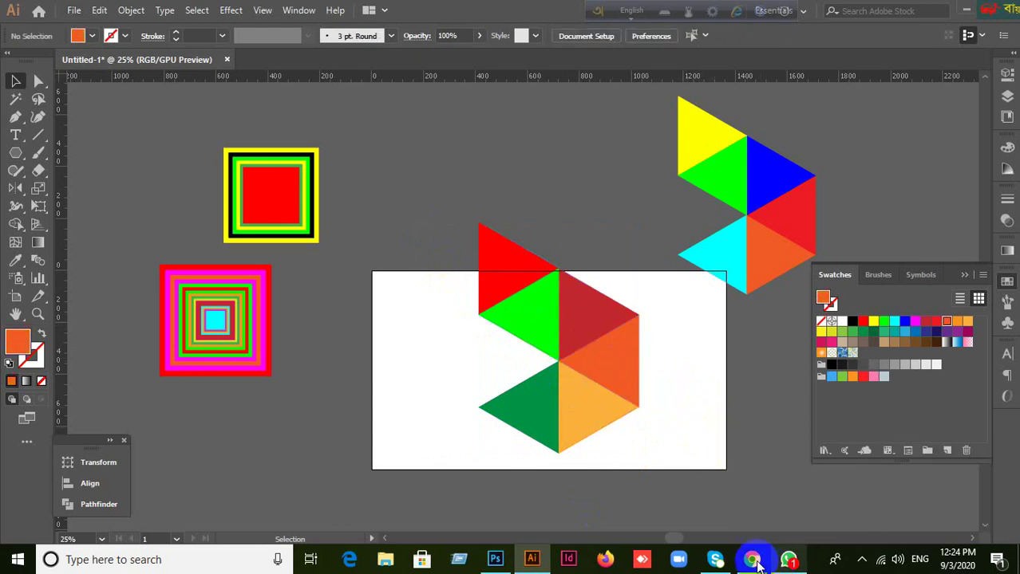
Switch to the Meet call in Chrome and move the floating keyboard-language toolbar off the Meet tab.
mouse_move(746, 558)
click(654, 513)
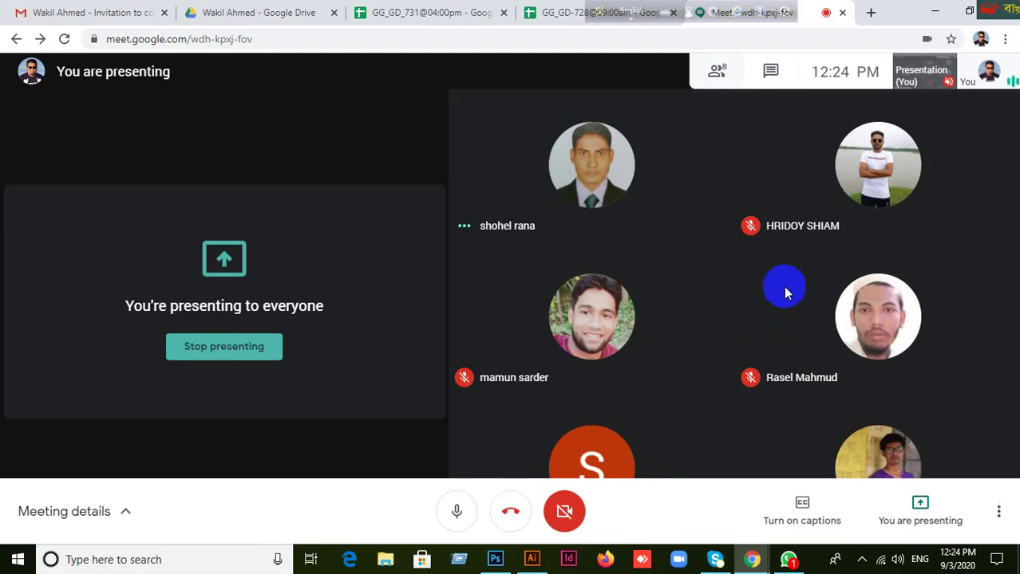
drag(596, 22, 101, 9)
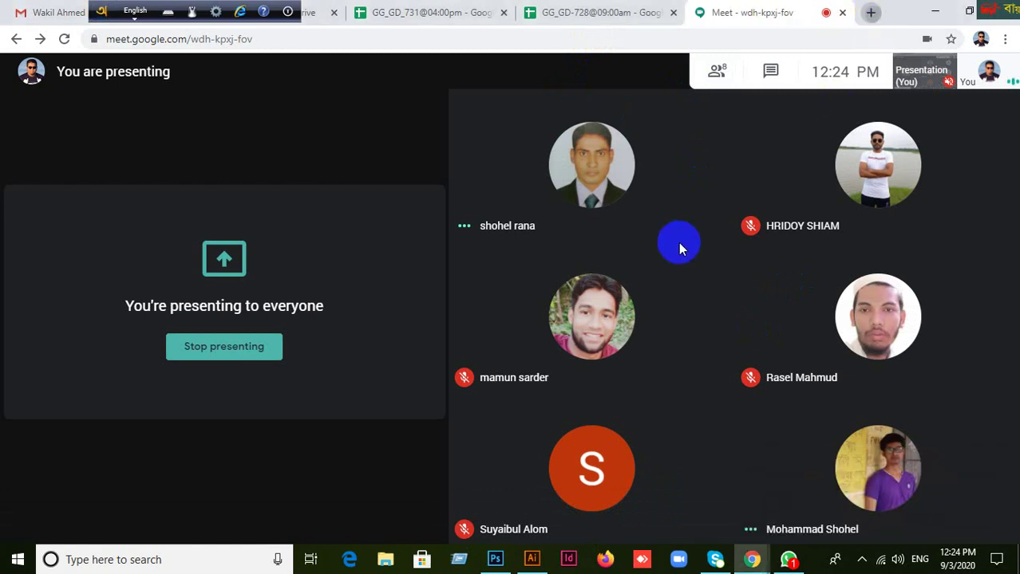
Search Google for "robi customer care" in a new browser tab and browse the image results.
key(ctrl+t)
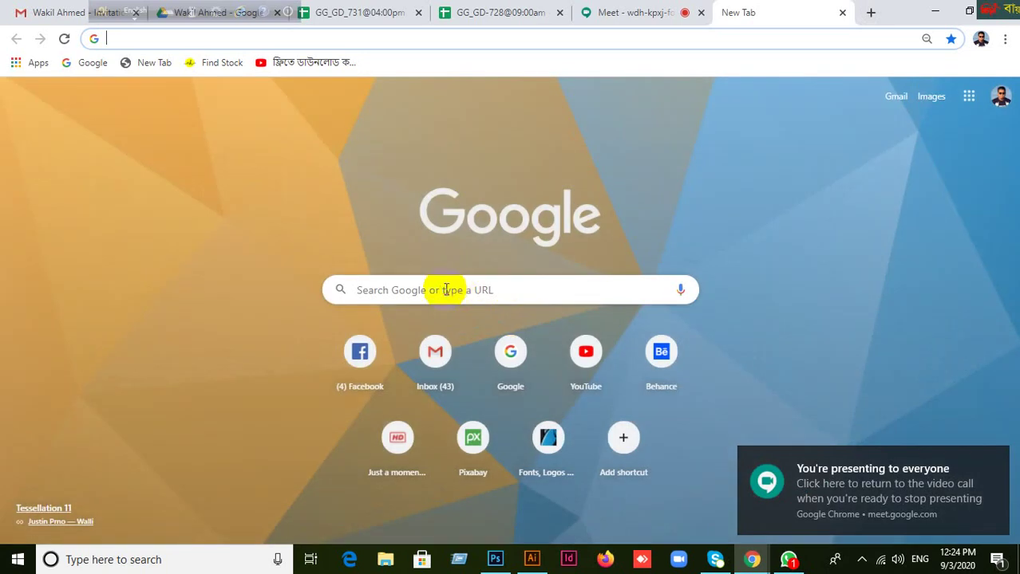
click(449, 290)
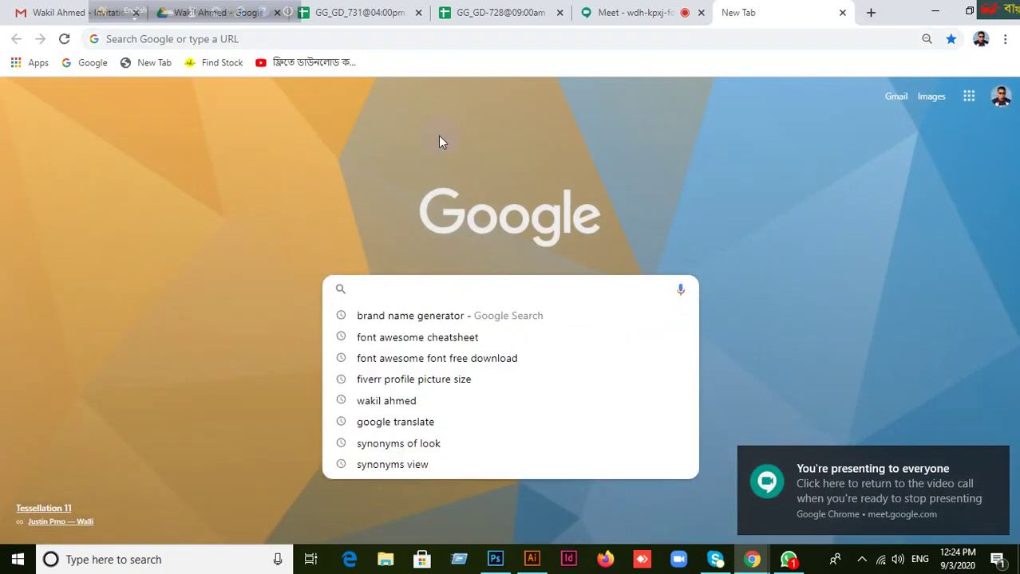
text(rob)
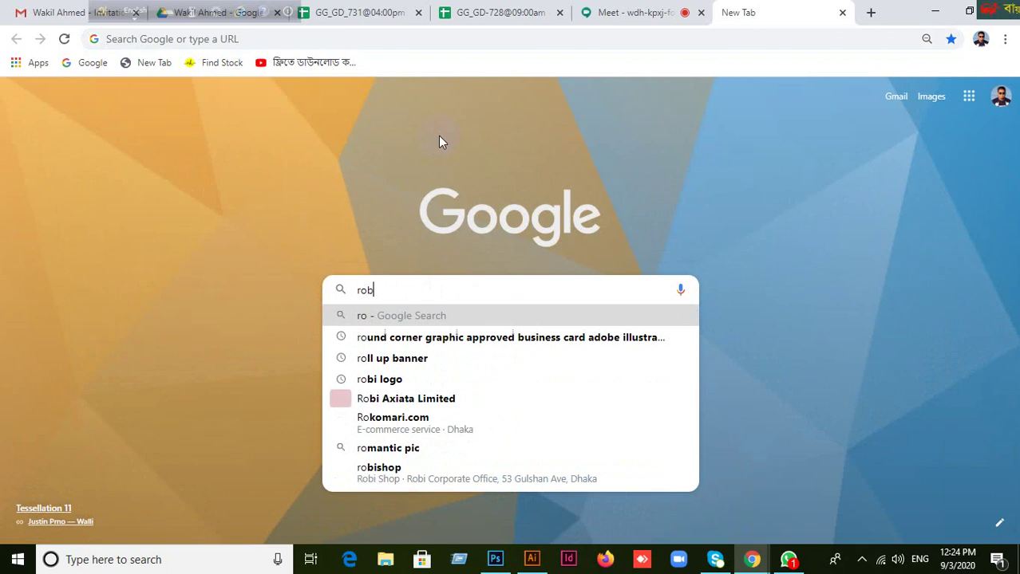
text(i l)
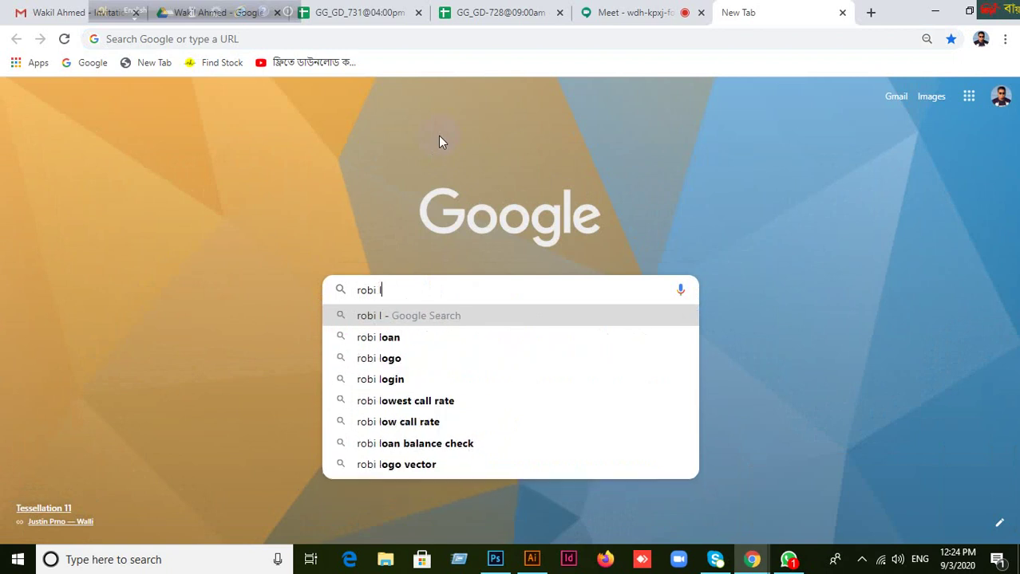
key(BackSpace)
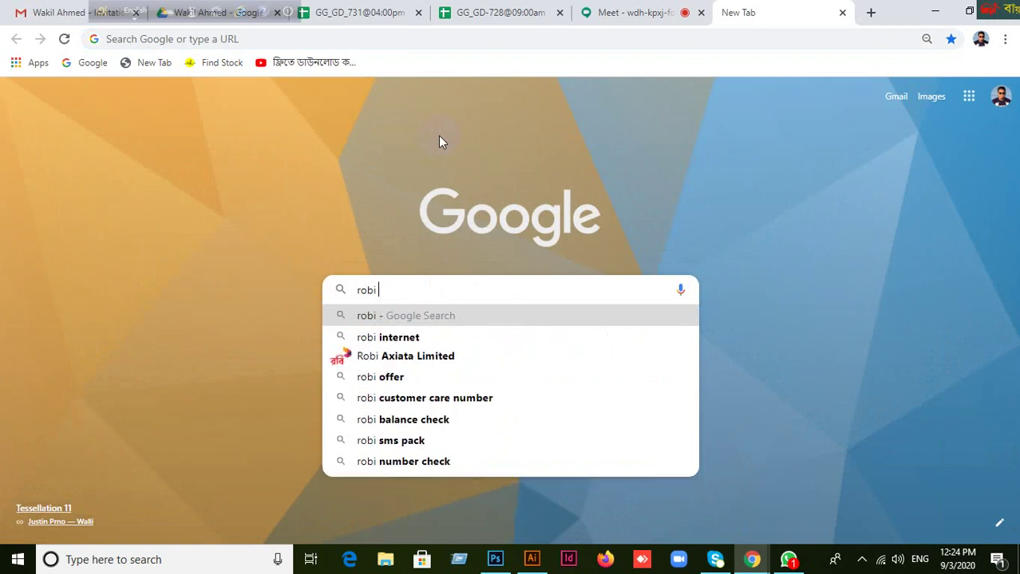
text(customer care)
key(Return)
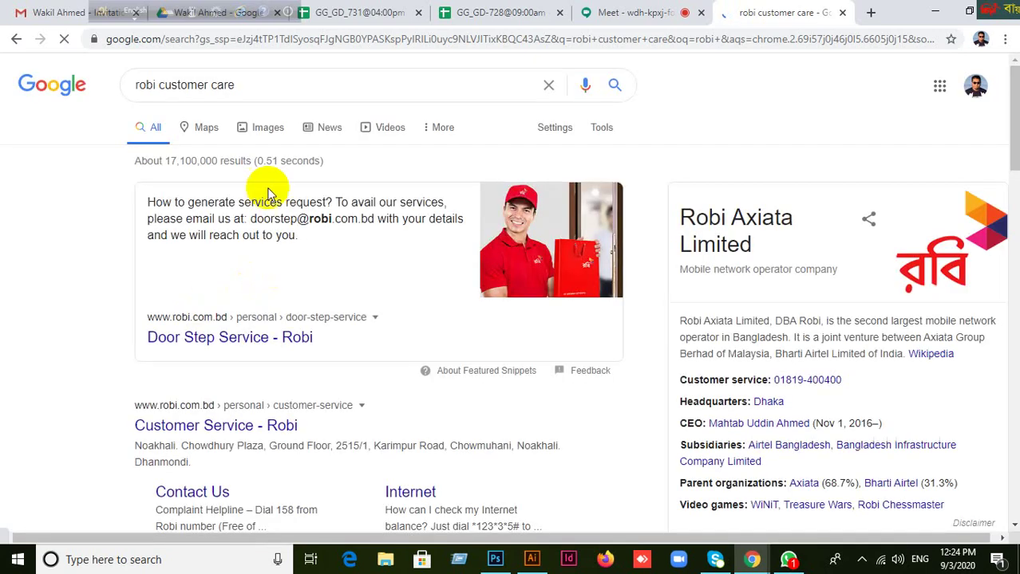
click(278, 135)
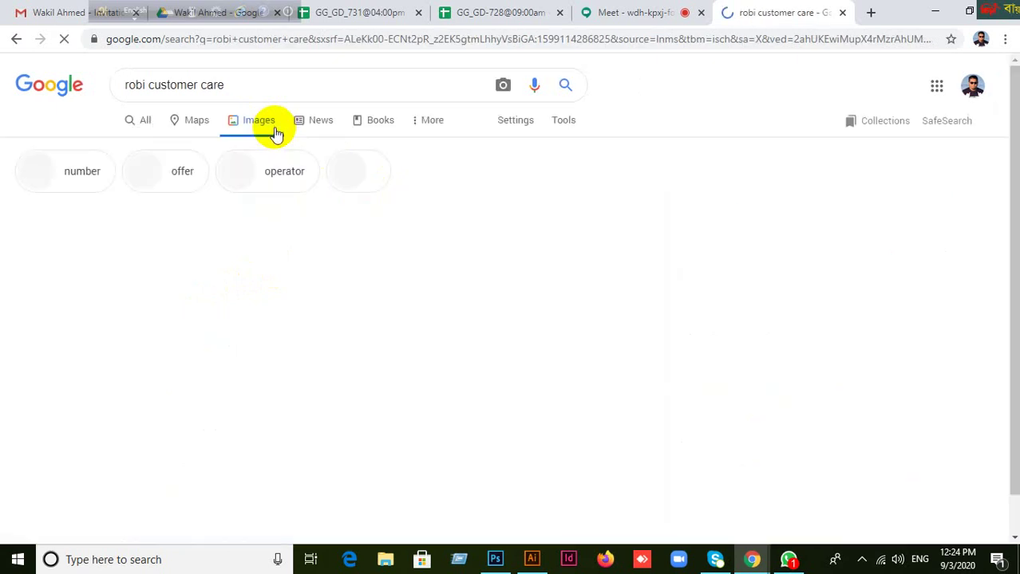
scroll(388, 229, down, 4)
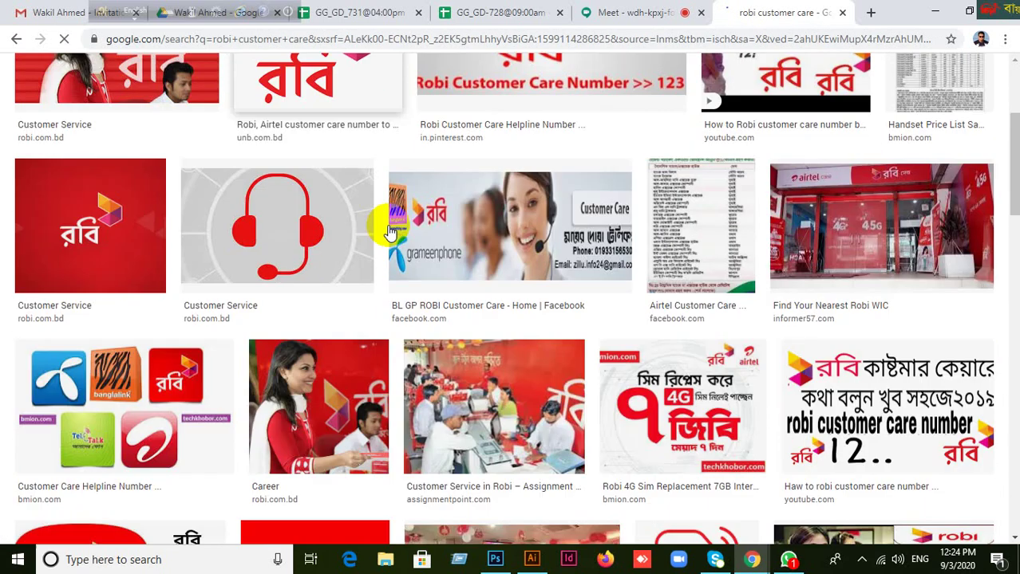
scroll(388, 229, up, 4)
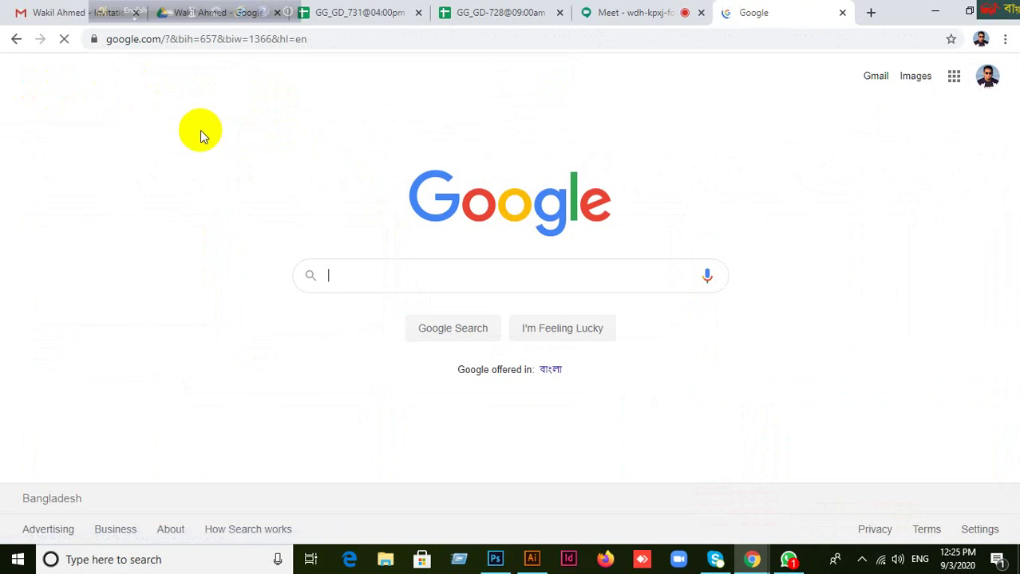
Search Google for "robi logo" from the Google home page.
text(rob)
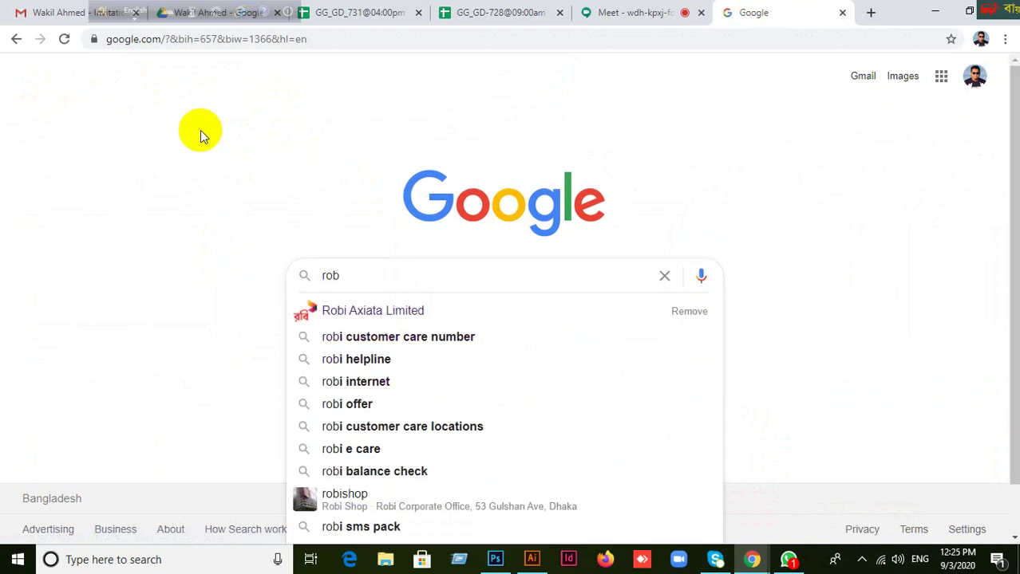
text(bi)
key(BackSpace)
key(BackSpace)
text(i)
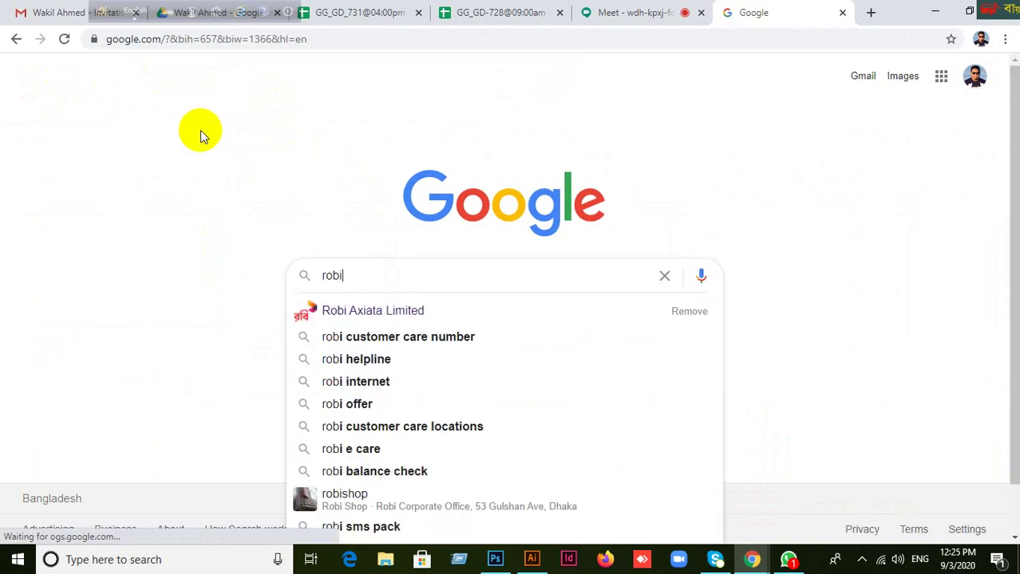
text( logo)
key(Return)
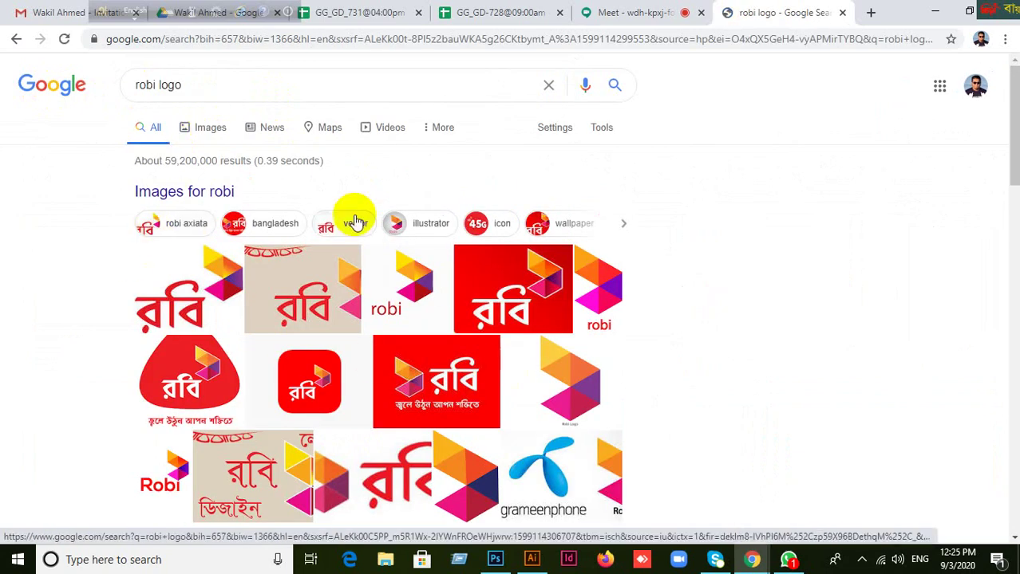
Show the image results for the Robi logo, enlarge the LogoDix version to examine its triangles, and close the preview.
click(201, 130)
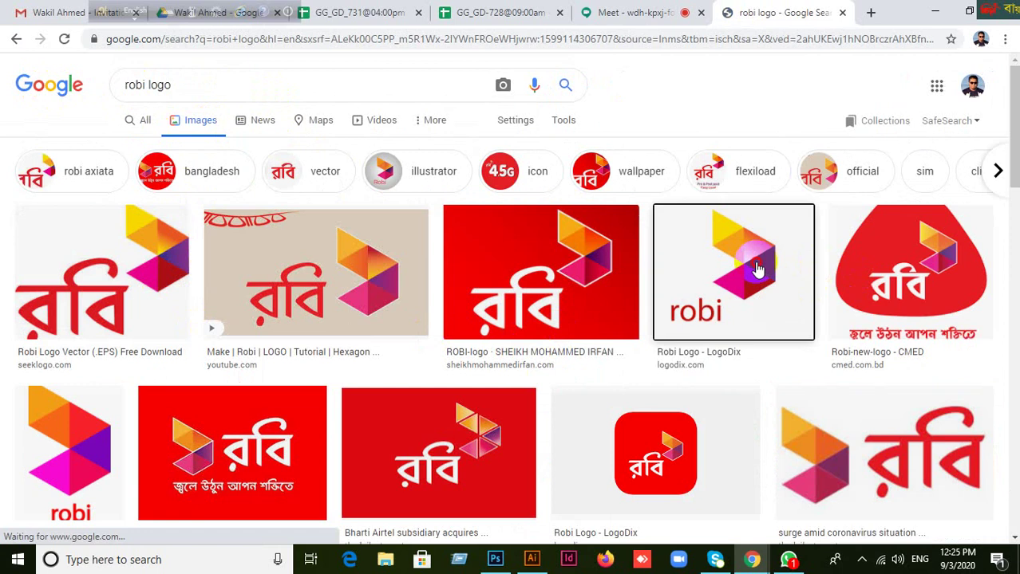
click(758, 270)
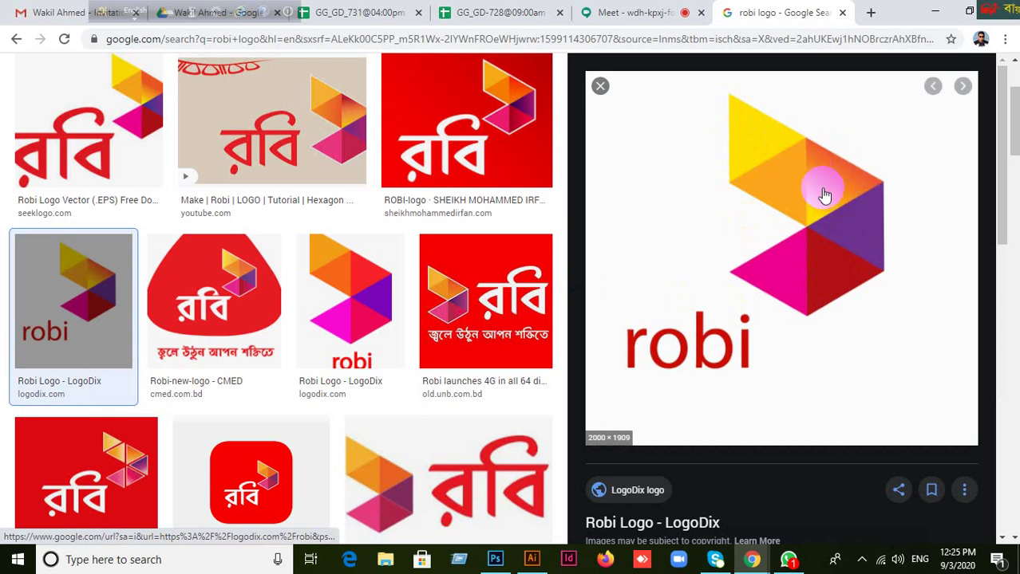
click(600, 86)
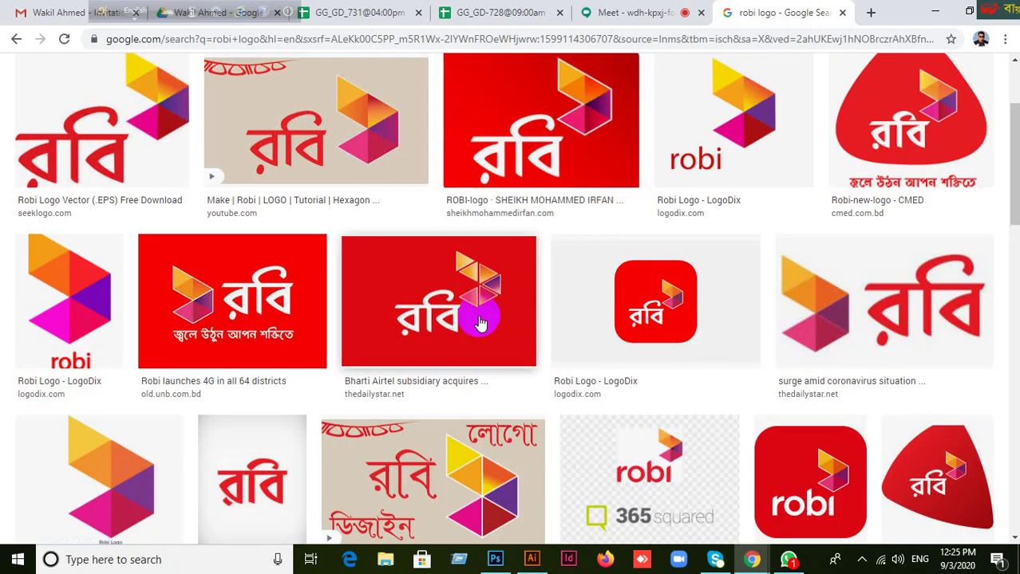
Switch to Illustrator, move the whole red, green and orange triangle design up so it sits mostly above the artboard, and deselect it.
click(541, 563)
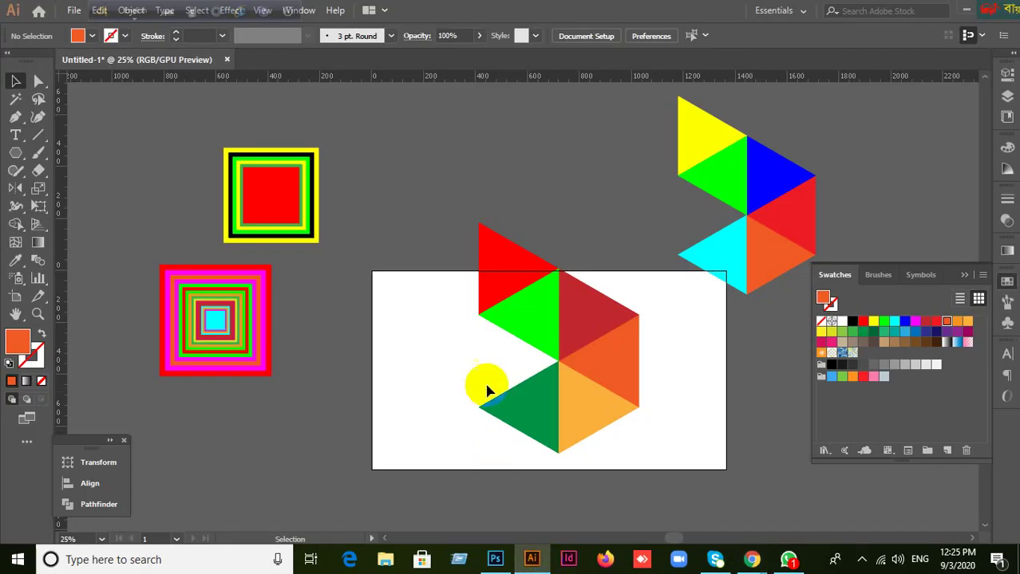
click(505, 339)
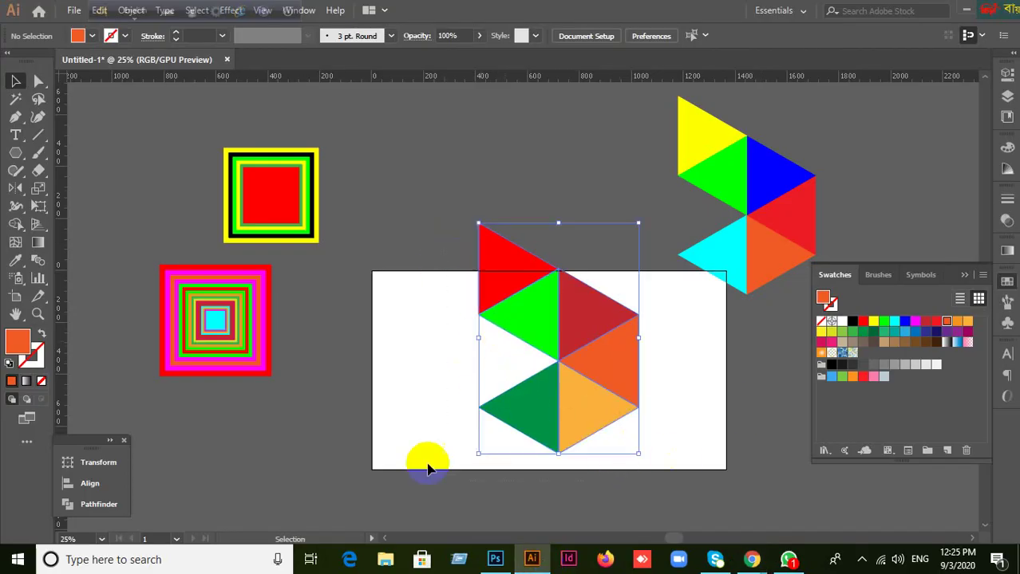
key(ctrl+h)
click(429, 338)
drag(437, 267, 688, 483)
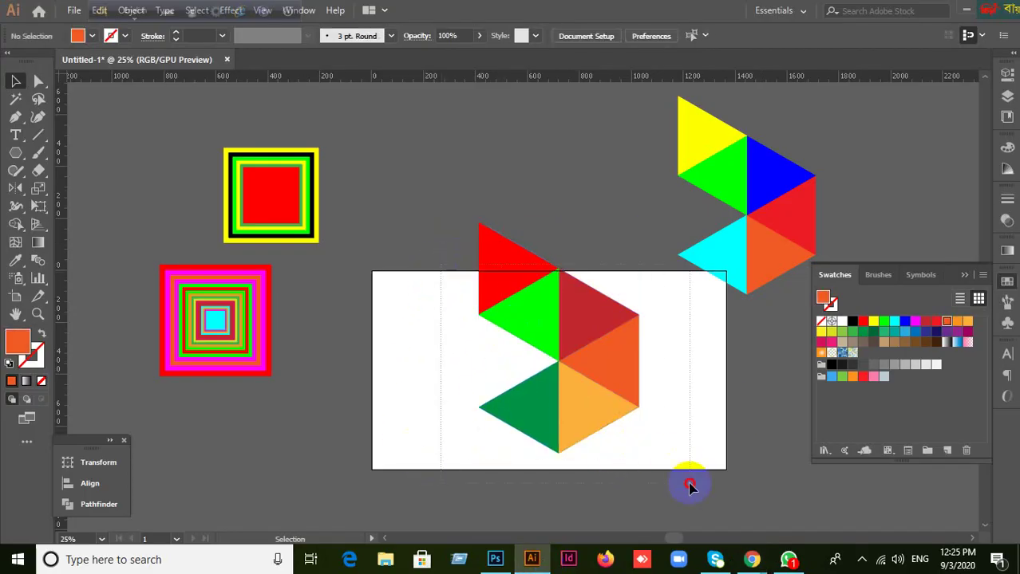
click(602, 425)
drag(602, 425, 547, 285)
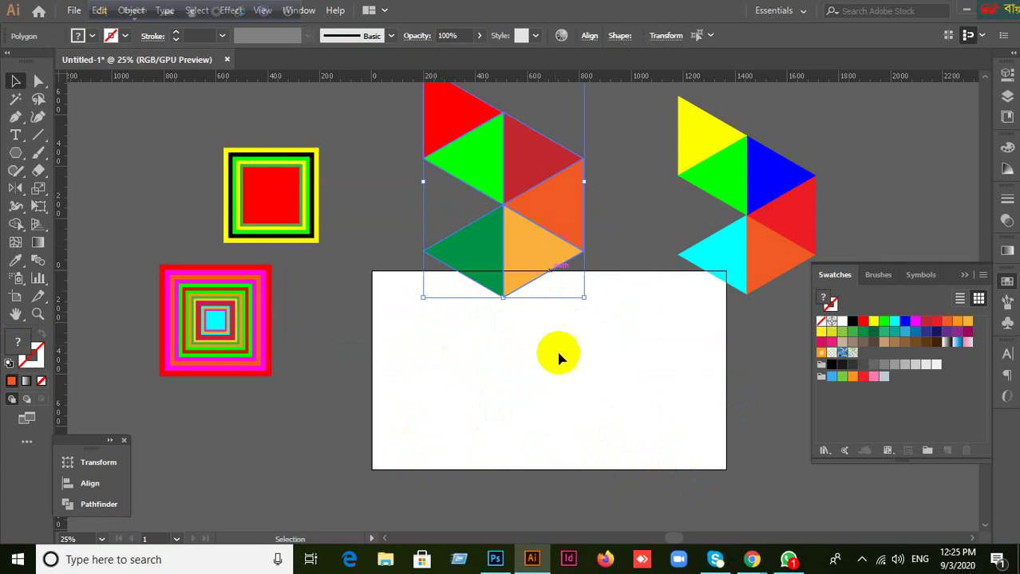
click(571, 412)
scroll(567, 385, up, 1)
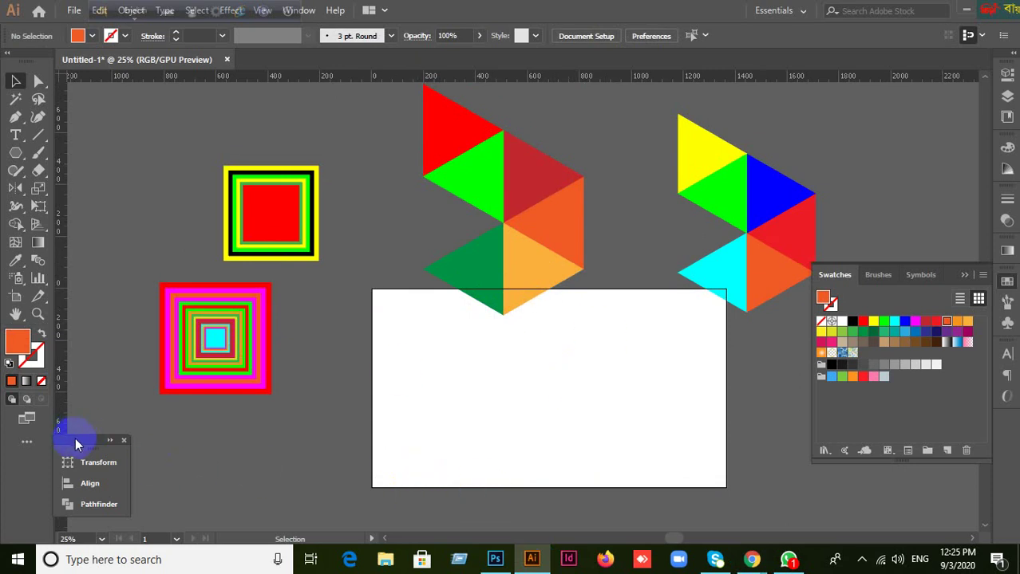
Shift the floating Transform, Align and Pathfinder panel group slightly, expanding it and collapsing it again.
drag(76, 441, 94, 451)
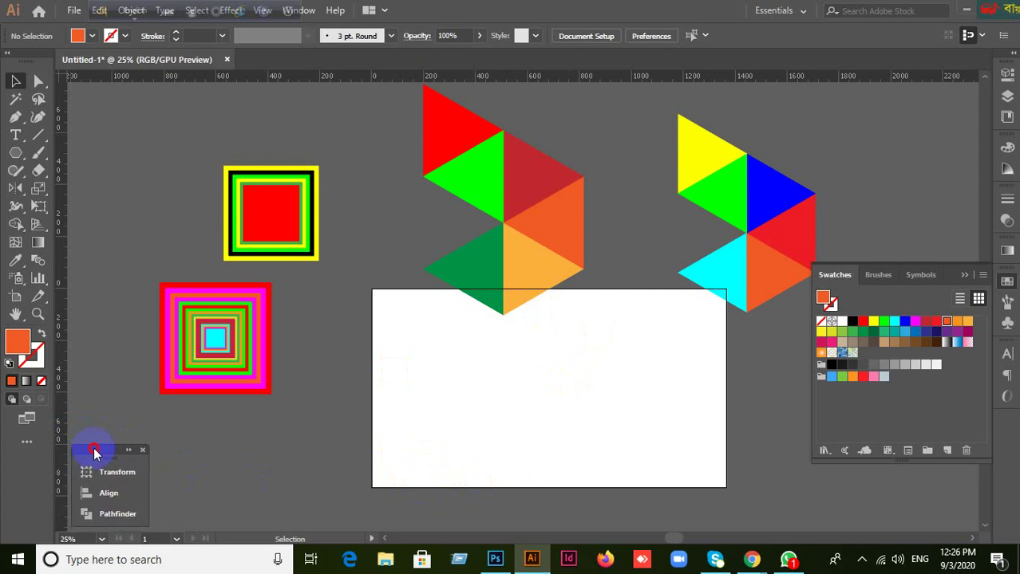
click(128, 451)
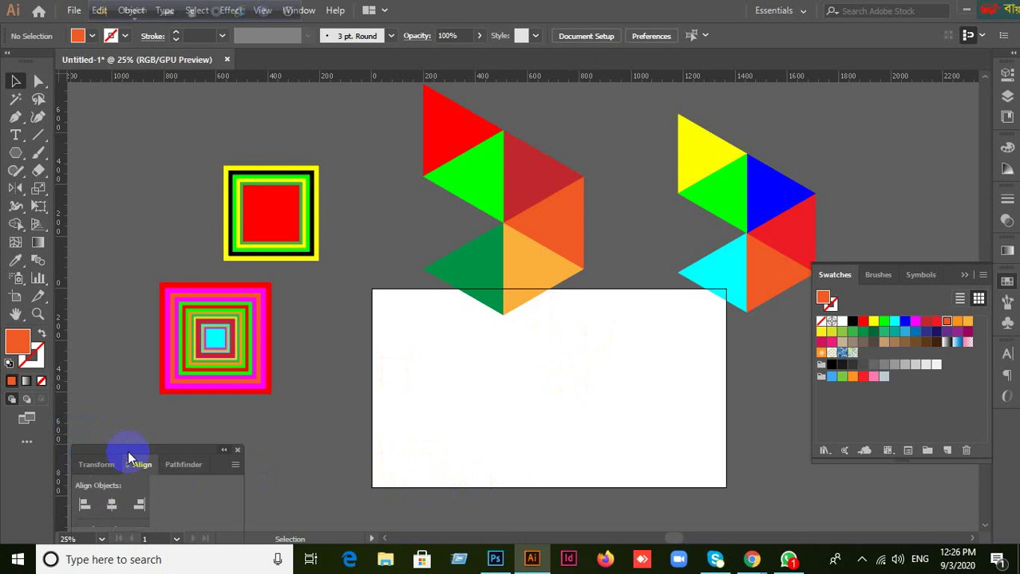
drag(166, 456, 111, 452)
click(227, 370)
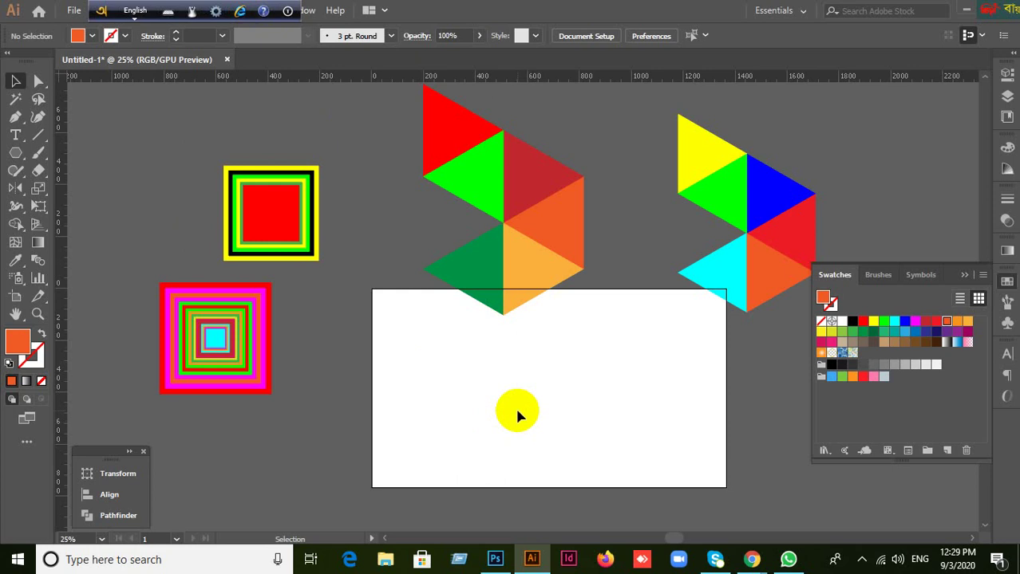
Move both triangle designs completely off the artboard, deselect them, and activate the Polygon tool.
mouse_move(754, 563)
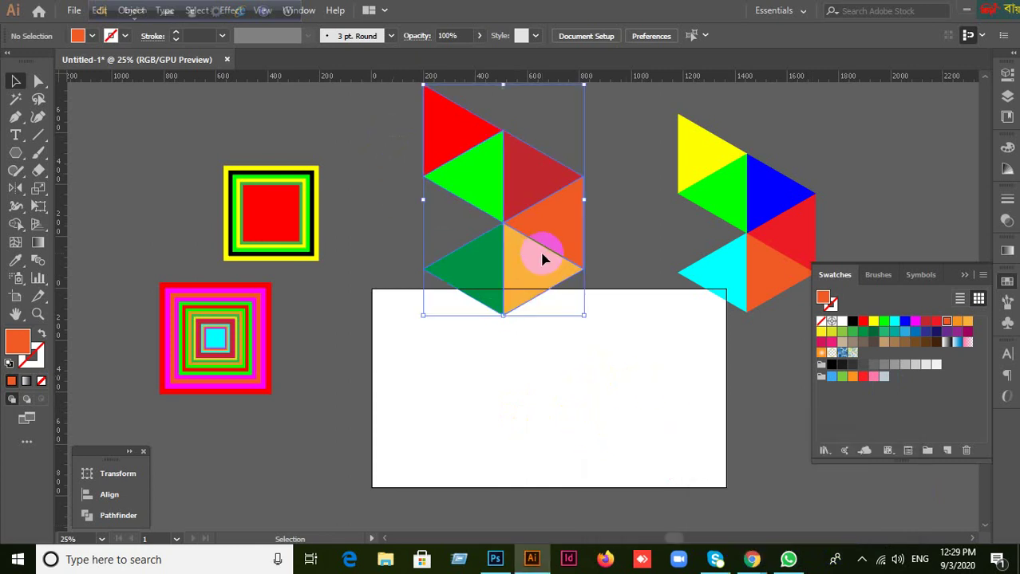
drag(519, 234, 441, 188)
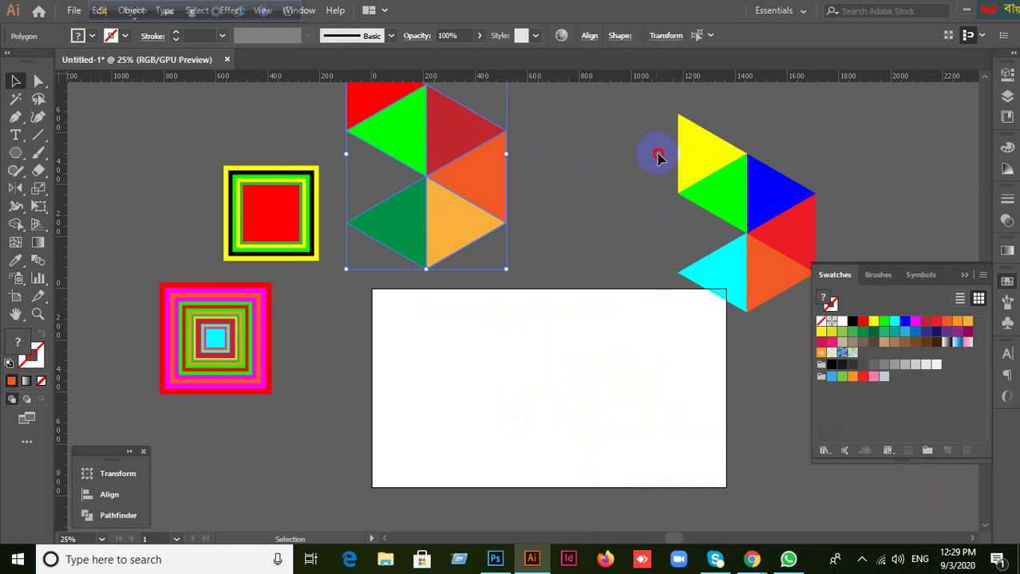
drag(763, 280, 805, 232)
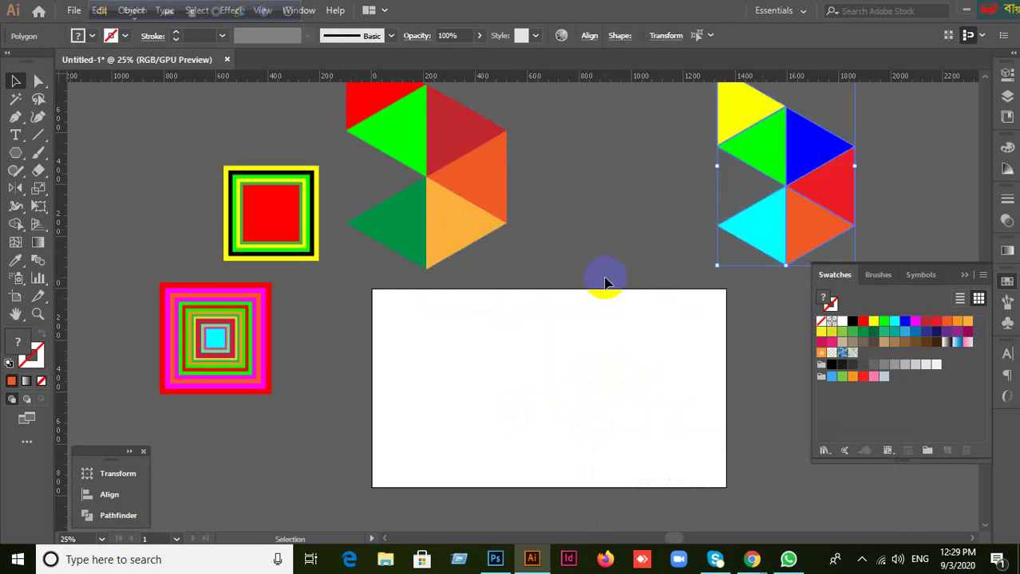
click(319, 275)
drag(15, 152, 63, 202)
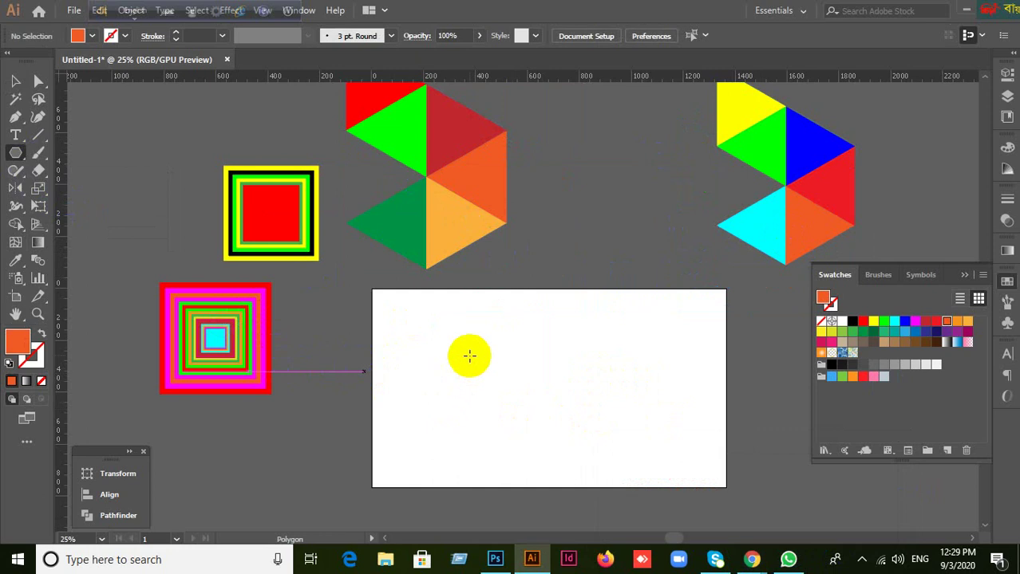
drag(469, 353, 535, 408)
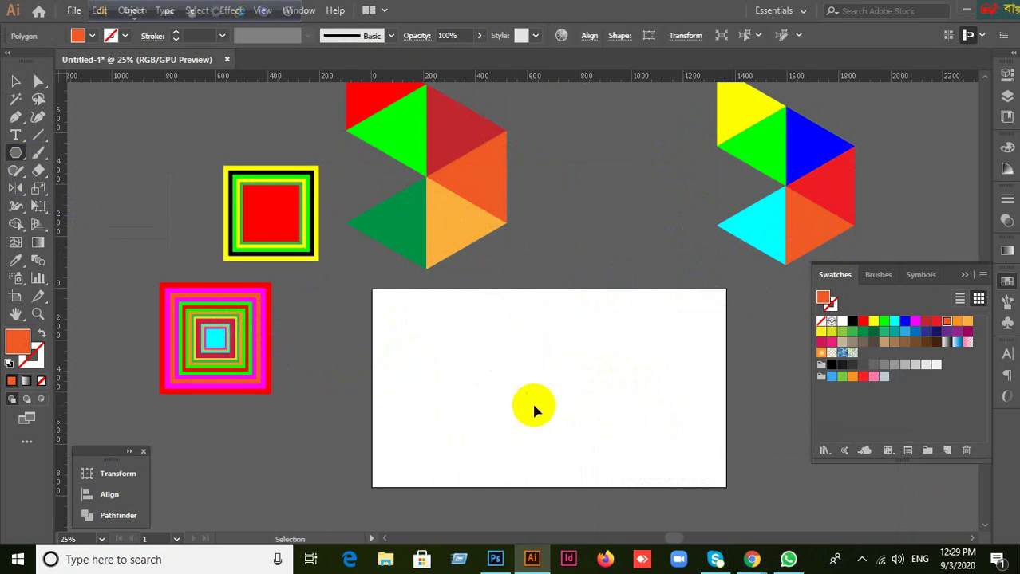
click(532, 374)
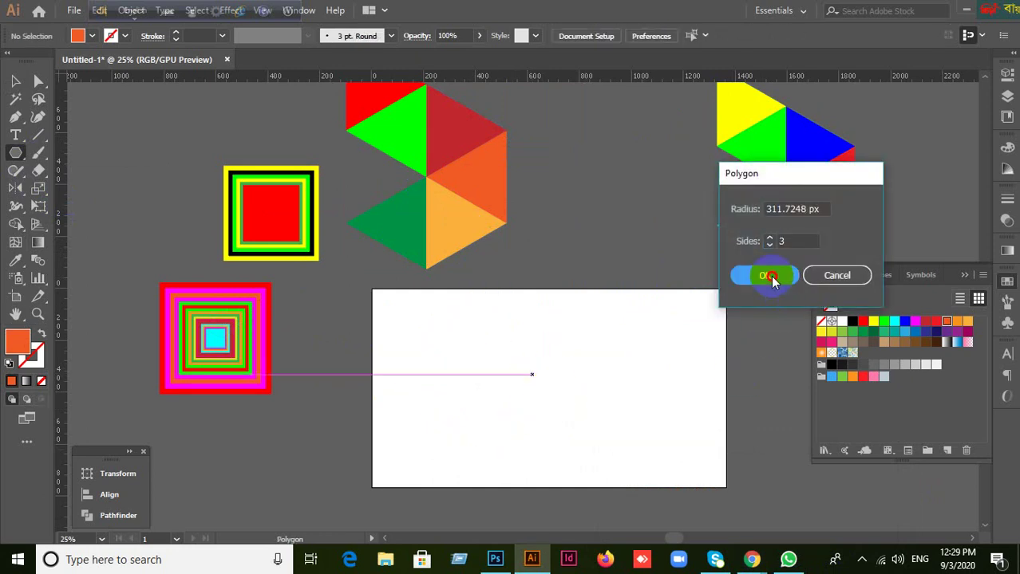
click(766, 275)
click(16, 83)
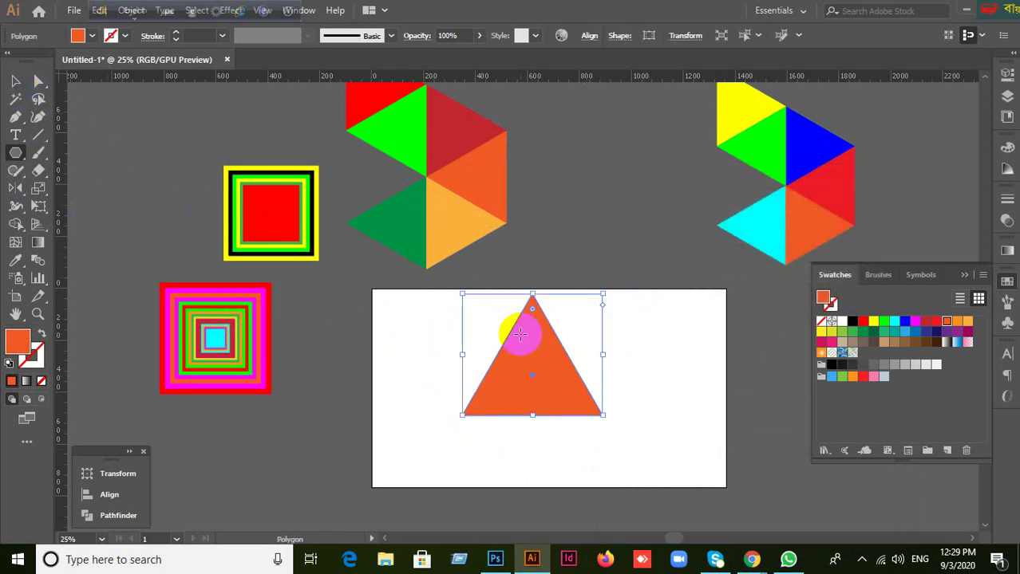
key(Delete)
Create an orange three-sided polygon with a radius of 311.7248 px on the blank artboard.
click(517, 385)
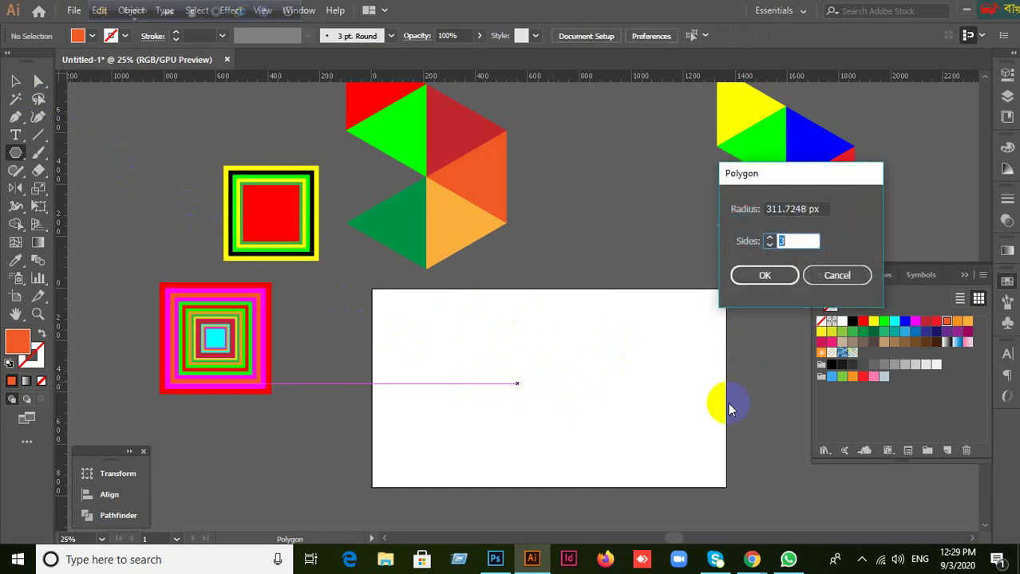
click(779, 241)
click(769, 276)
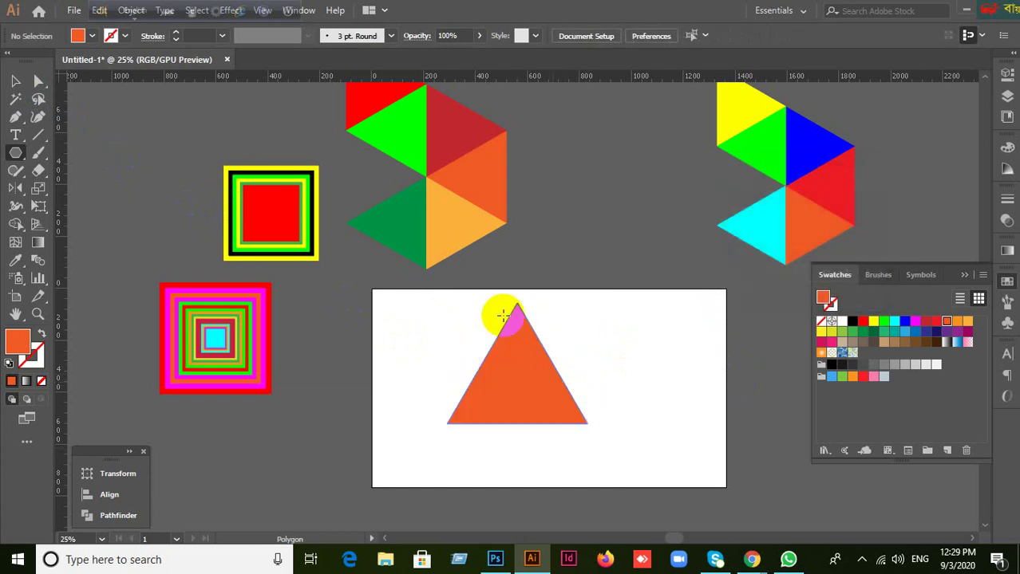
Rotate the new orange triangle a quarter turn clockwise so its tip points right, and shift it slightly to the right.
click(16, 81)
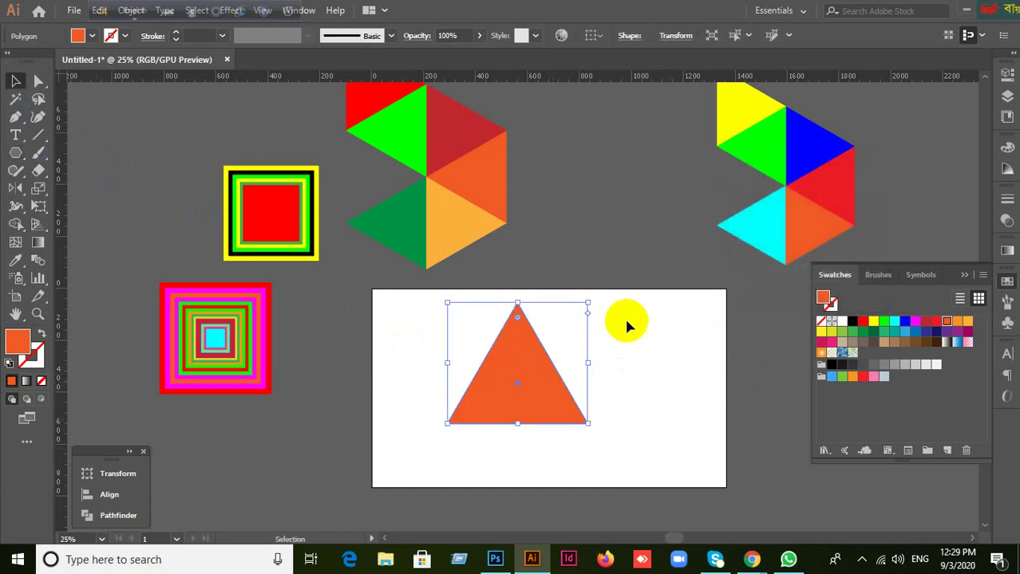
drag(592, 297, 634, 436)
click(592, 281)
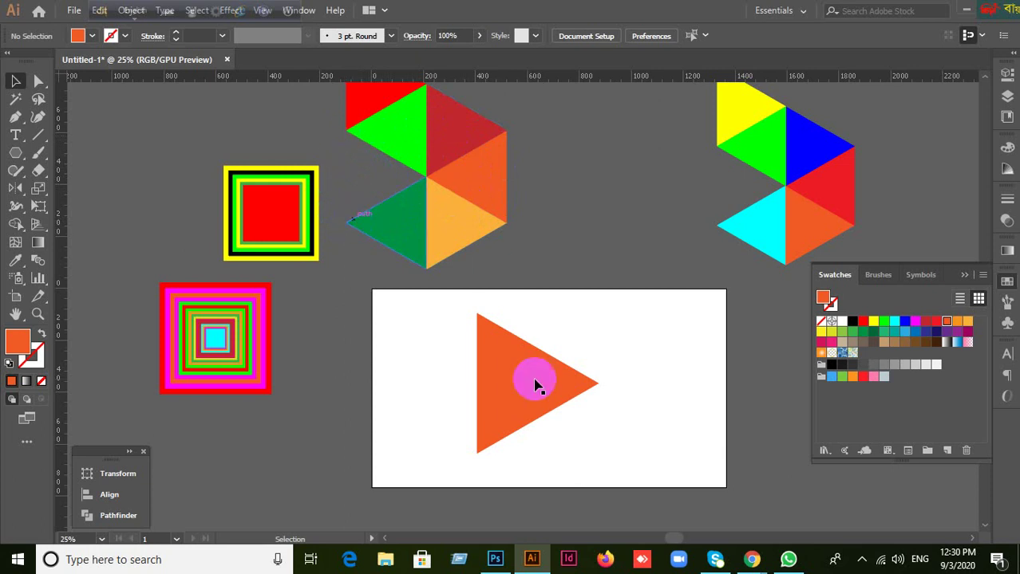
mouse_move(535, 384)
mouse_down()
mouse_move(390, 158)
mouse_move(399, 190)
mouse_move(398, 171)
mouse_move(540, 384)
mouse_up()
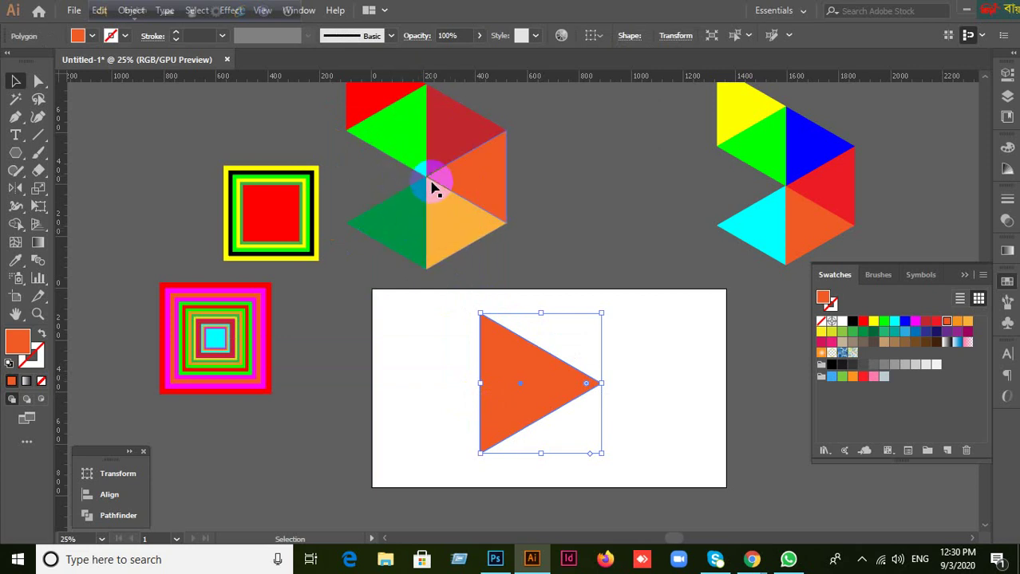
scroll(451, 138, up, 3)
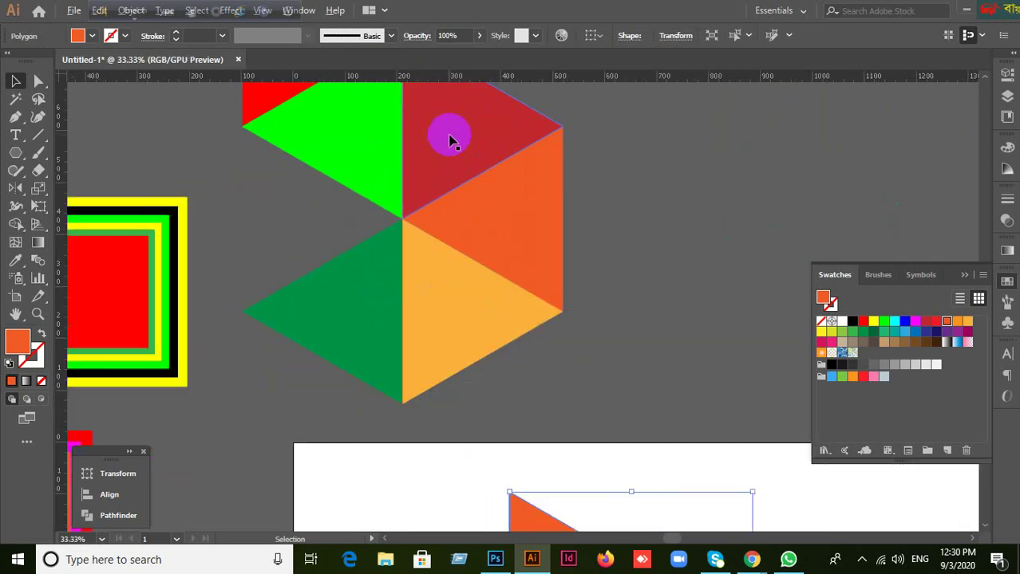
Create a copy of the orange triangle rotated 60° about its rightmost corner.
scroll(452, 138, up, 2)
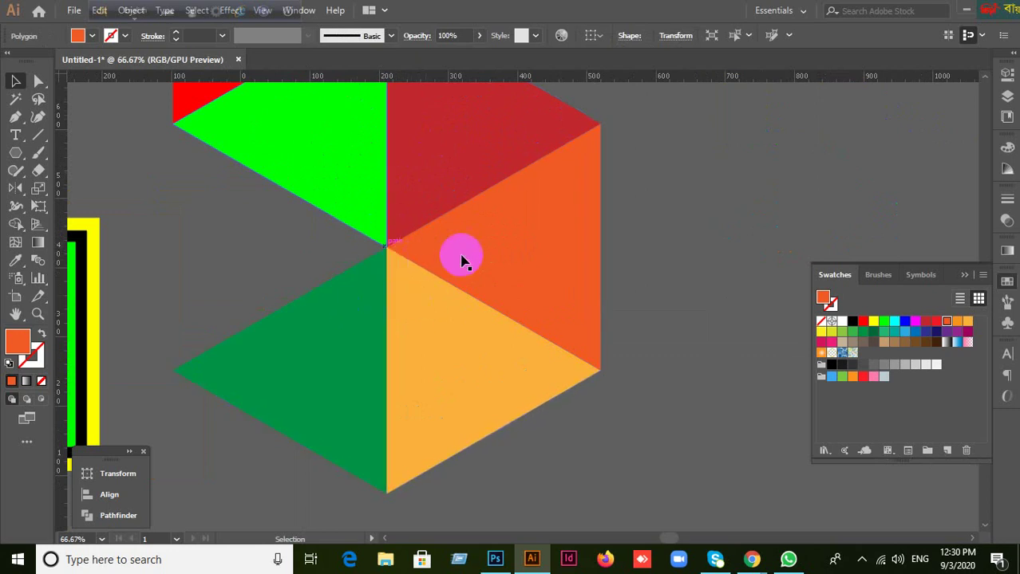
scroll(527, 269, down, 2)
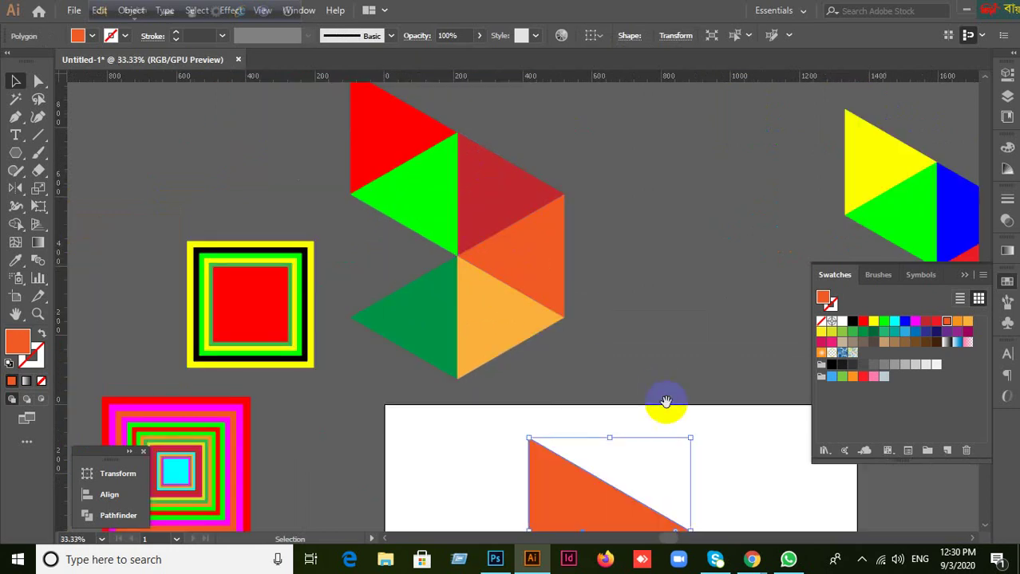
drag(666, 402, 631, 121)
drag(573, 264, 565, 292)
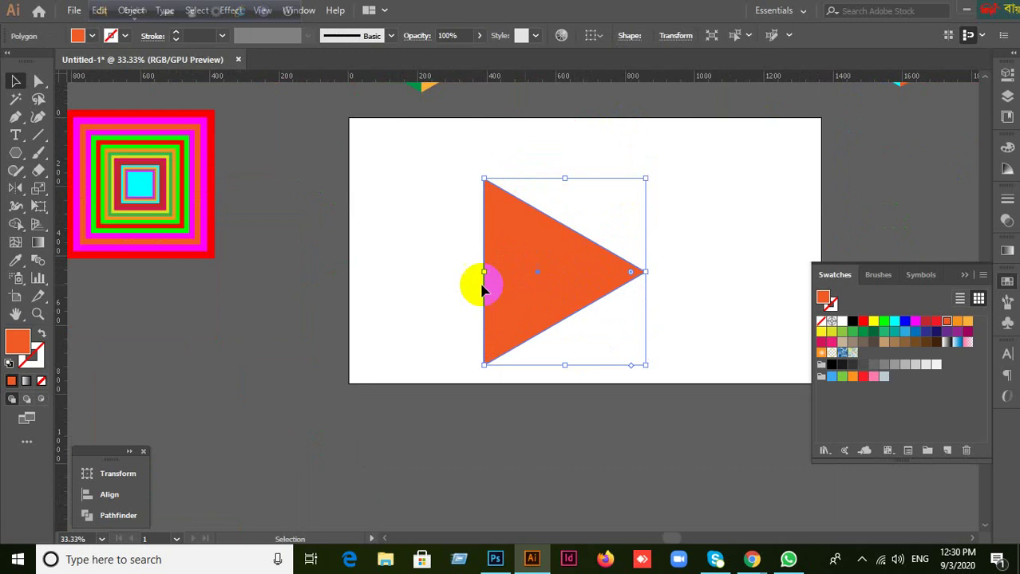
drag(15, 190, 59, 191)
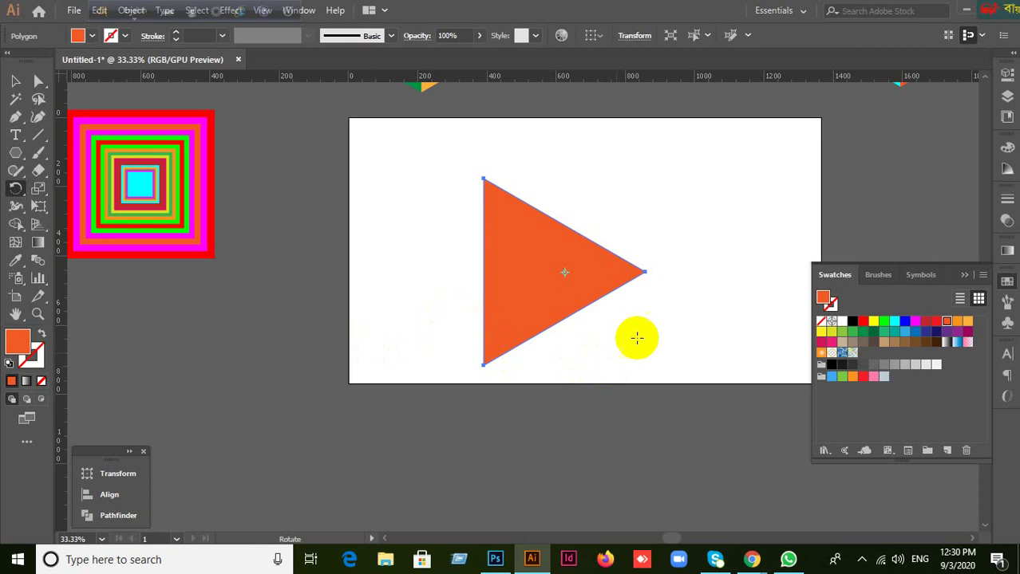
alt+click(645, 272)
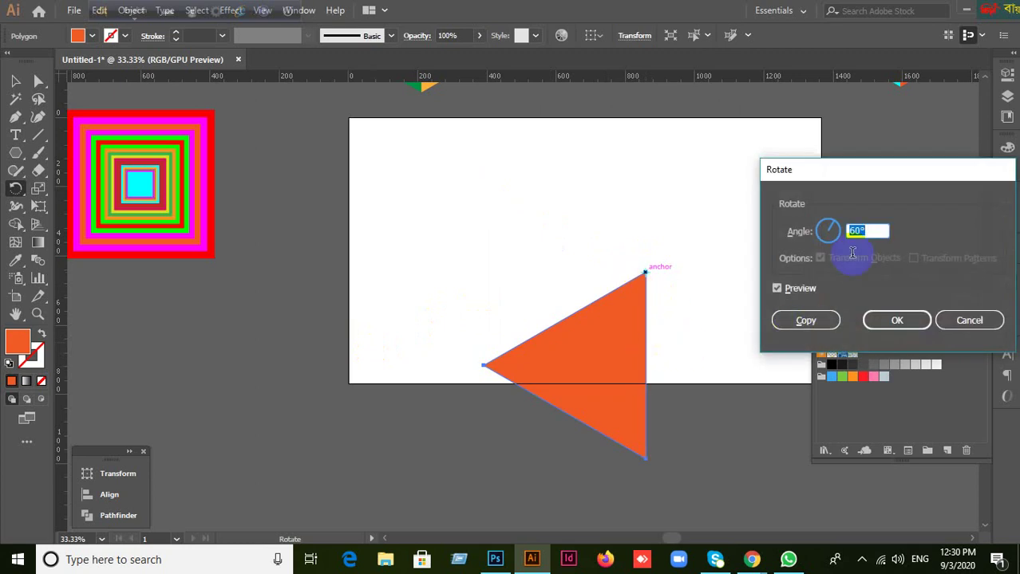
click(815, 322)
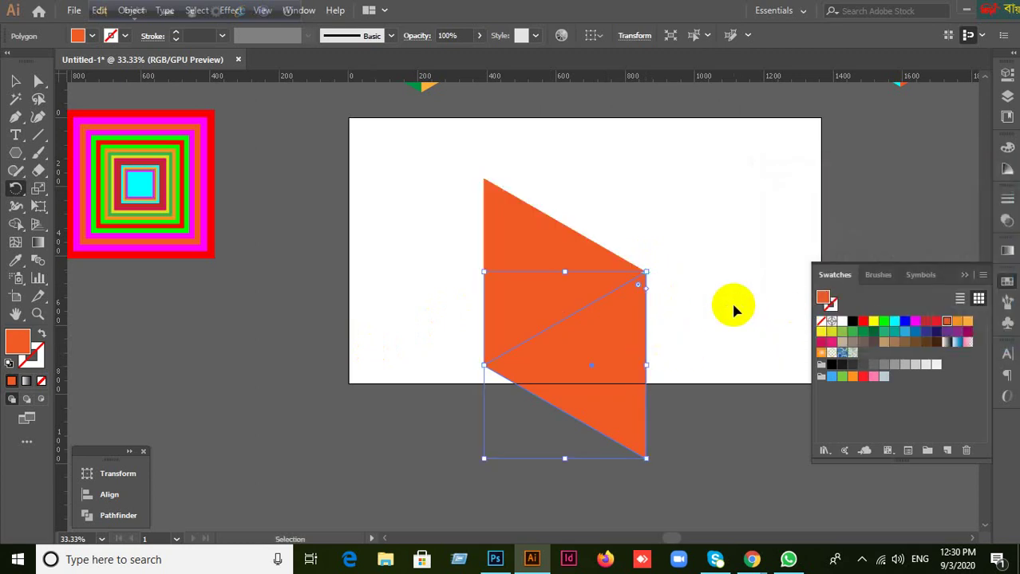
Repeat the 60° rotated copy four more times to complete a full hexagon of orange triangles.
key(ctrl+d)
key(ctrl+d)
key(ctrl+d)
key(ctrl+d)
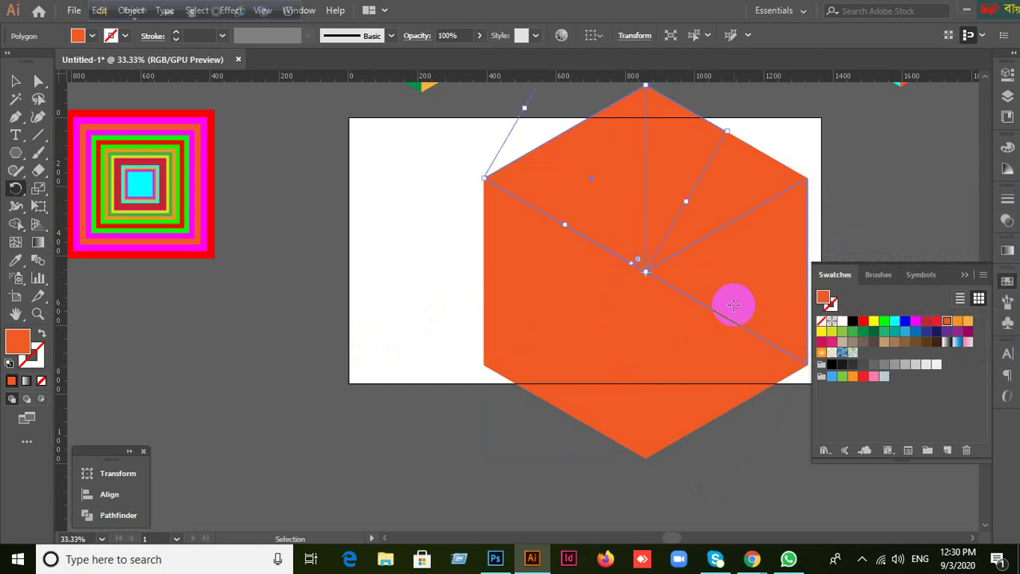
scroll(735, 307, up, 5)
scroll(734, 301, up, 2)
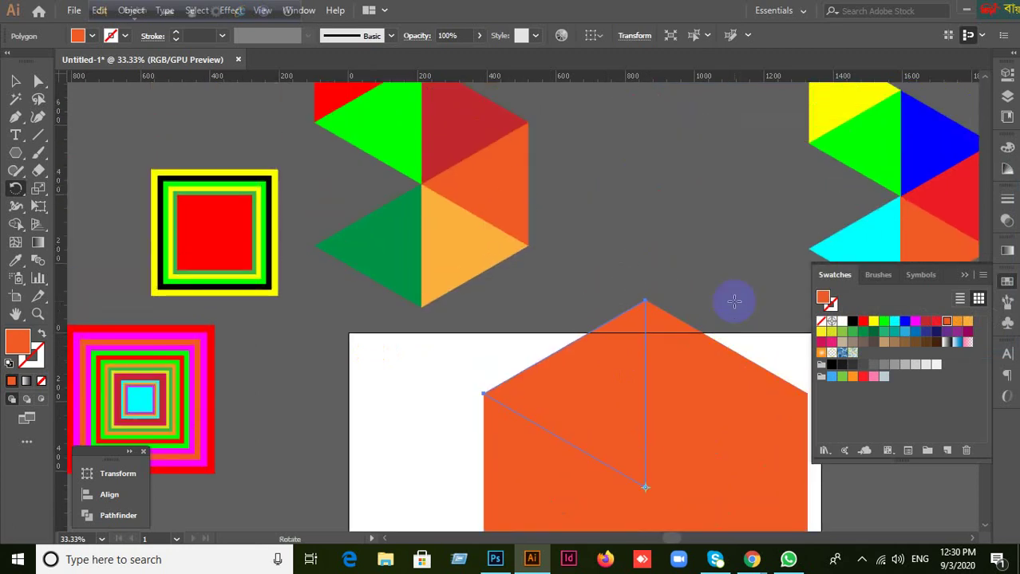
click(15, 81)
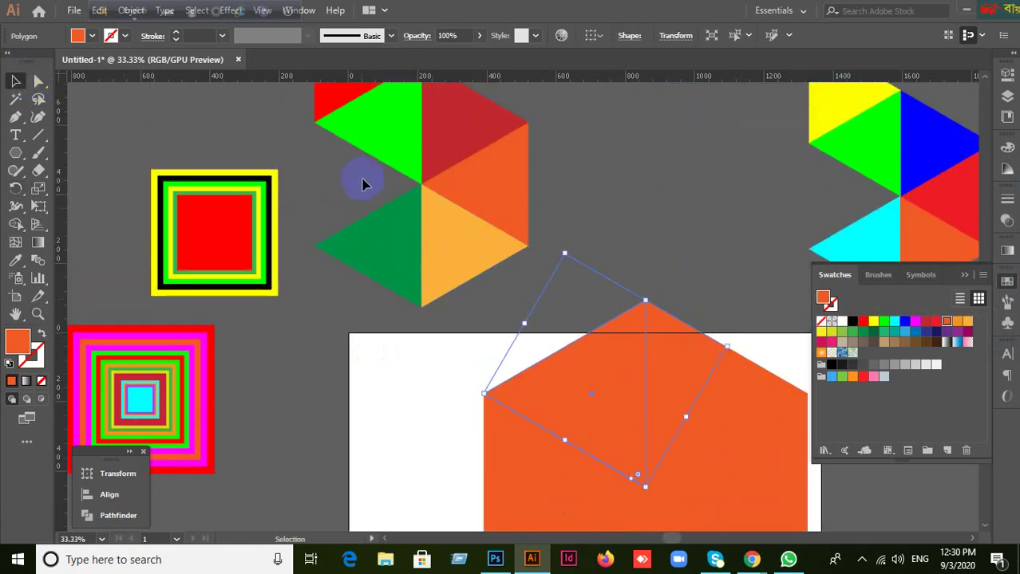
scroll(363, 182, down, 1)
click(558, 452)
scroll(558, 452, up, 2)
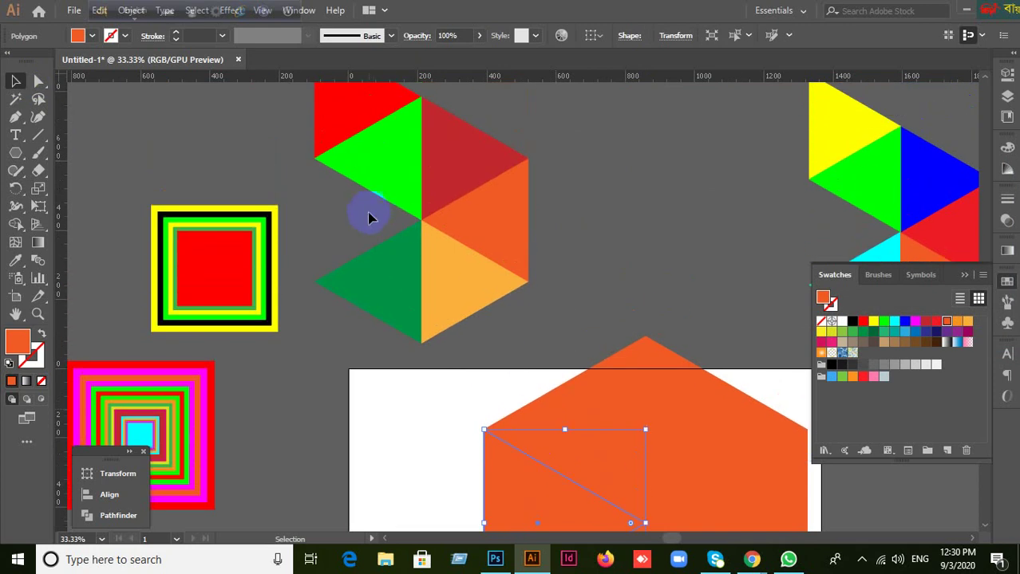
scroll(598, 399, down, 2)
alt+scroll(627, 446, down, 1)
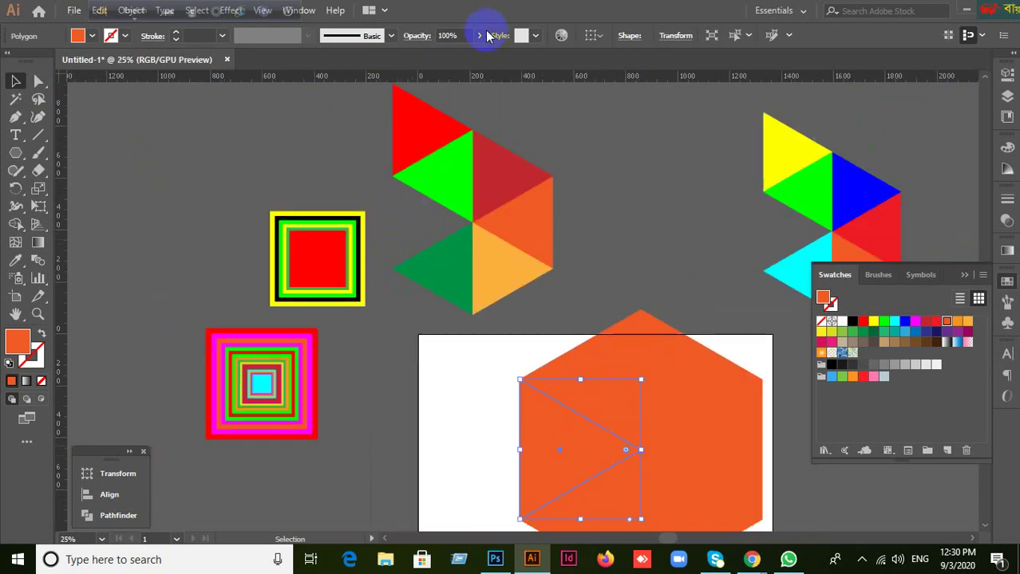
scroll(558, 391, down, 1)
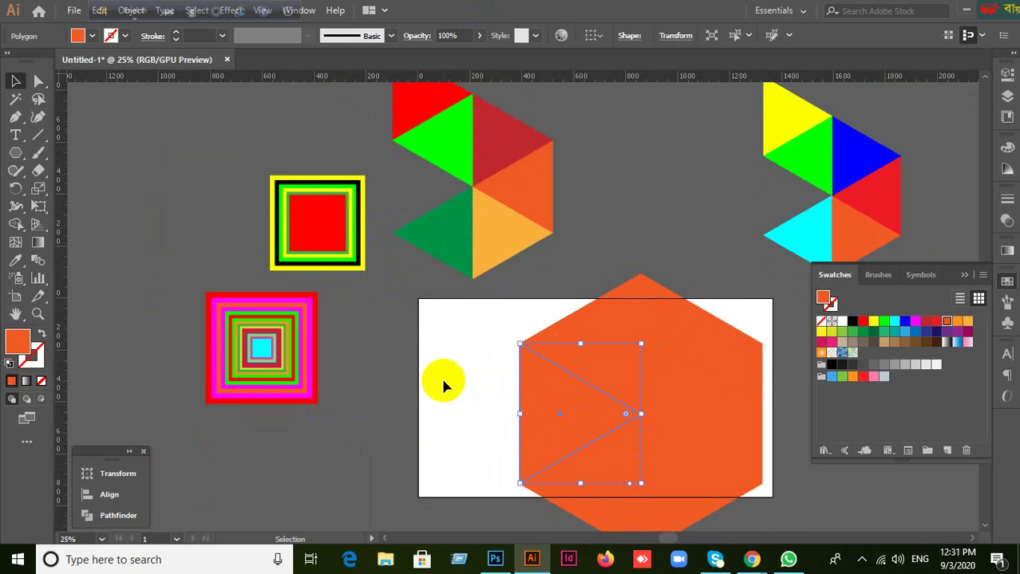
drag(15, 188, 68, 206)
scroll(467, 341, up, 1)
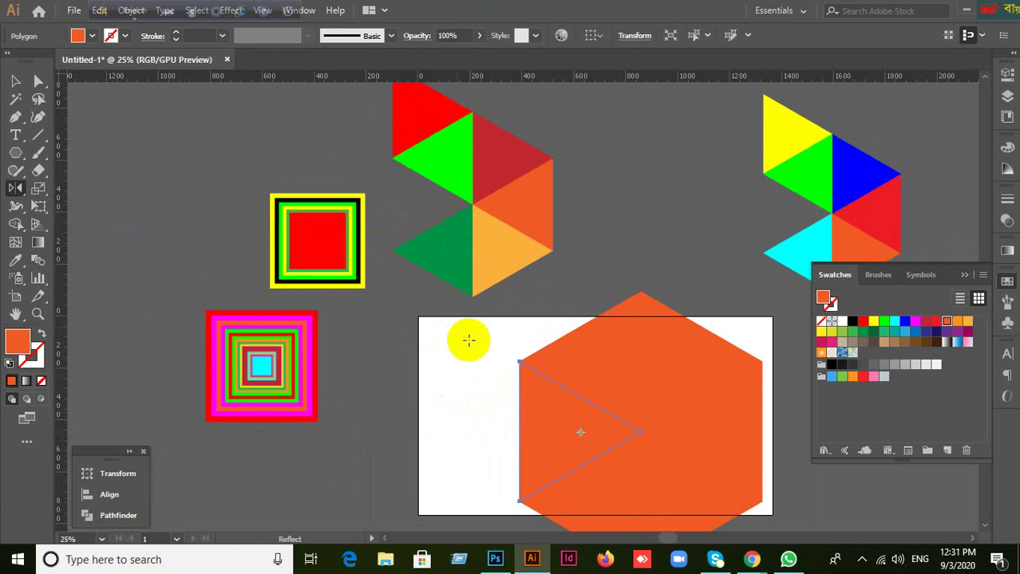
click(521, 364)
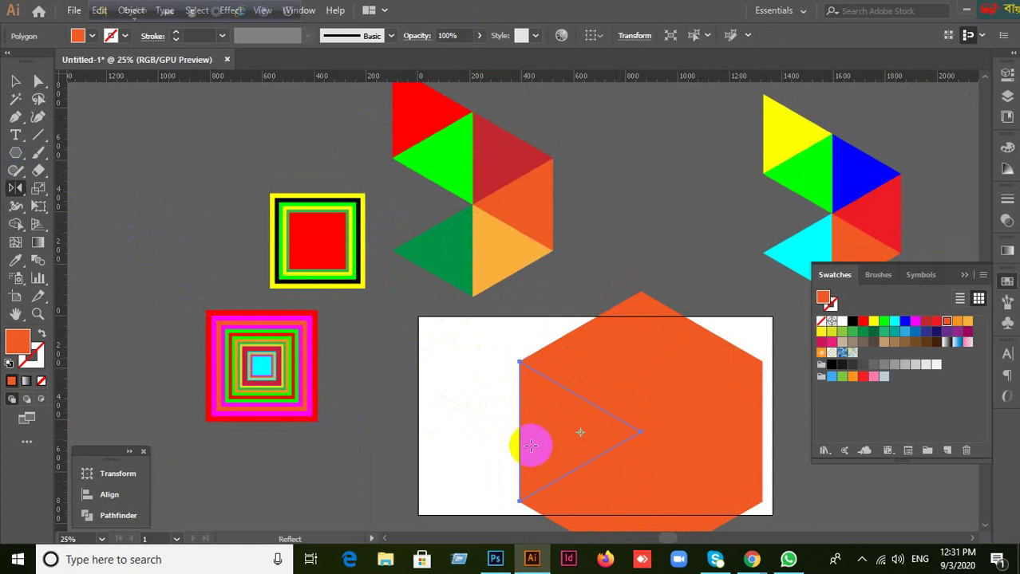
click(15, 81)
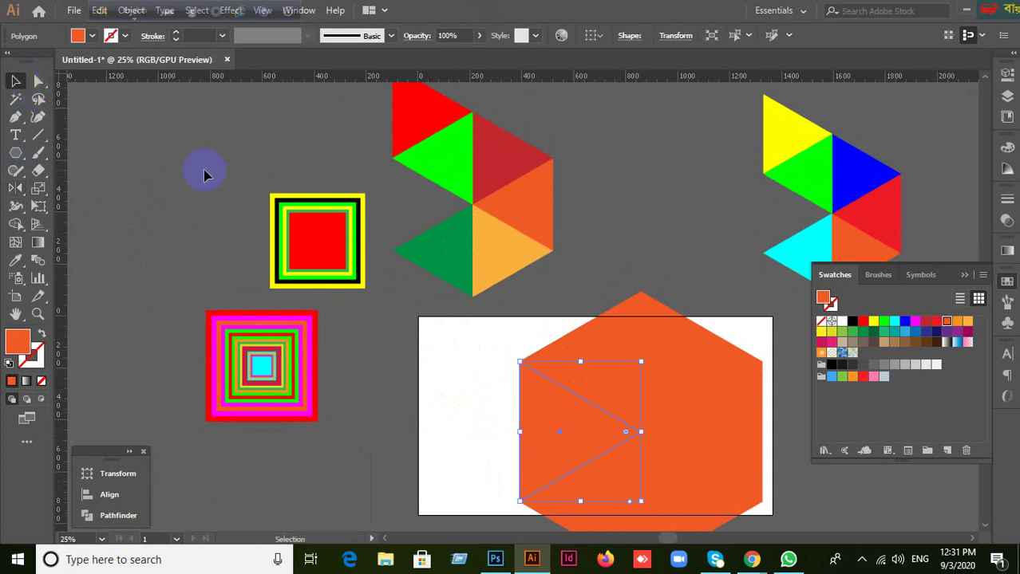
click(249, 224)
scroll(233, 233, up, 5)
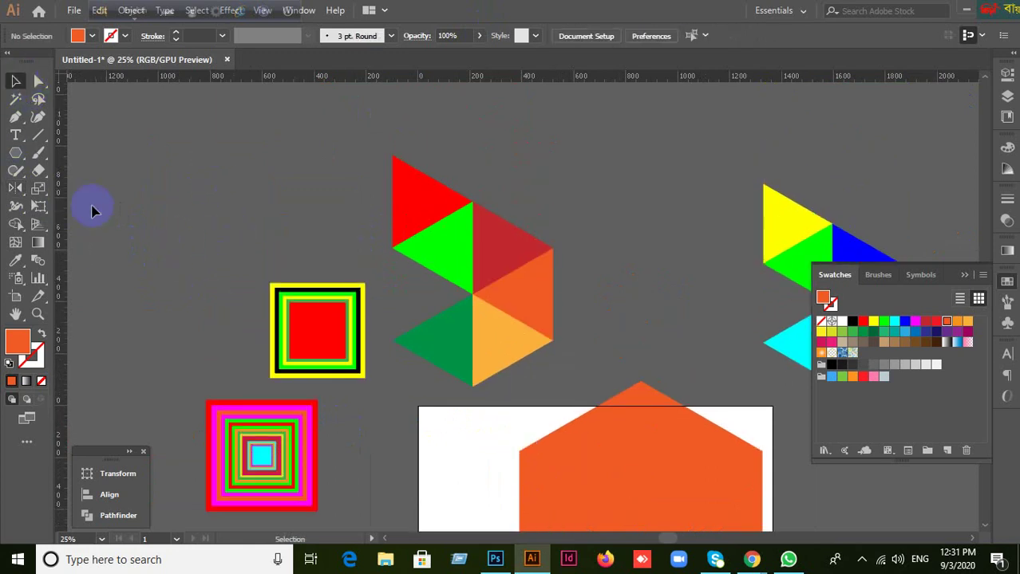
Draw a small closed leaf-shaped path with the Pen tool above the nested squares and select it.
drag(14, 152, 72, 219)
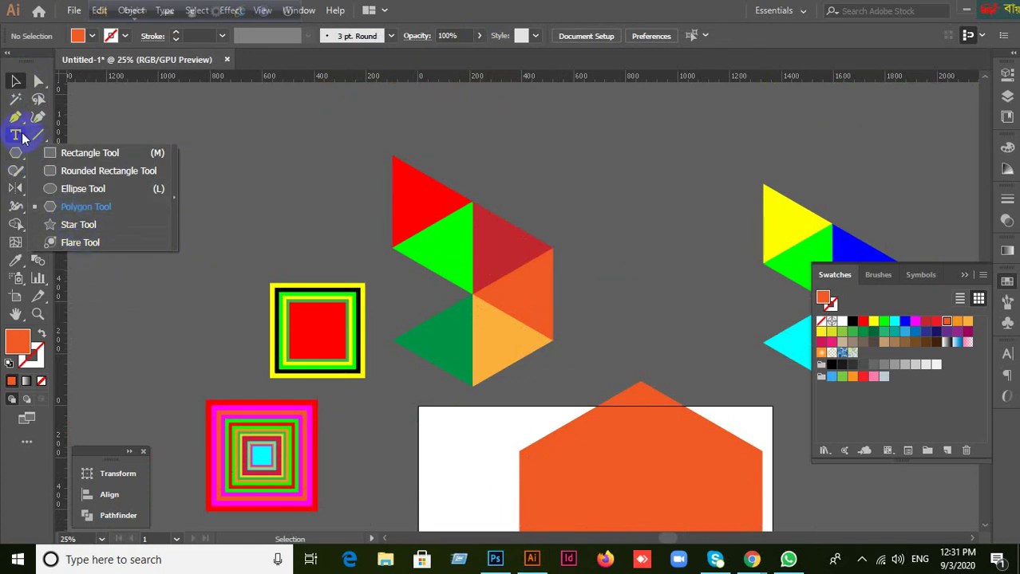
drag(16, 117, 71, 113)
drag(242, 131, 255, 153)
drag(232, 209, 263, 174)
scroll(263, 228, up, 2)
click(15, 81)
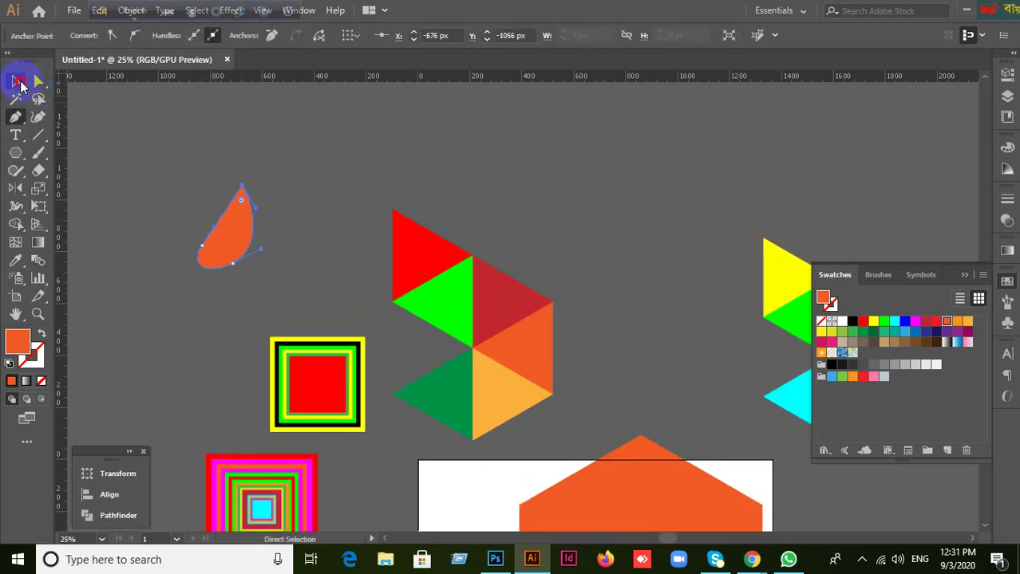
click(247, 201)
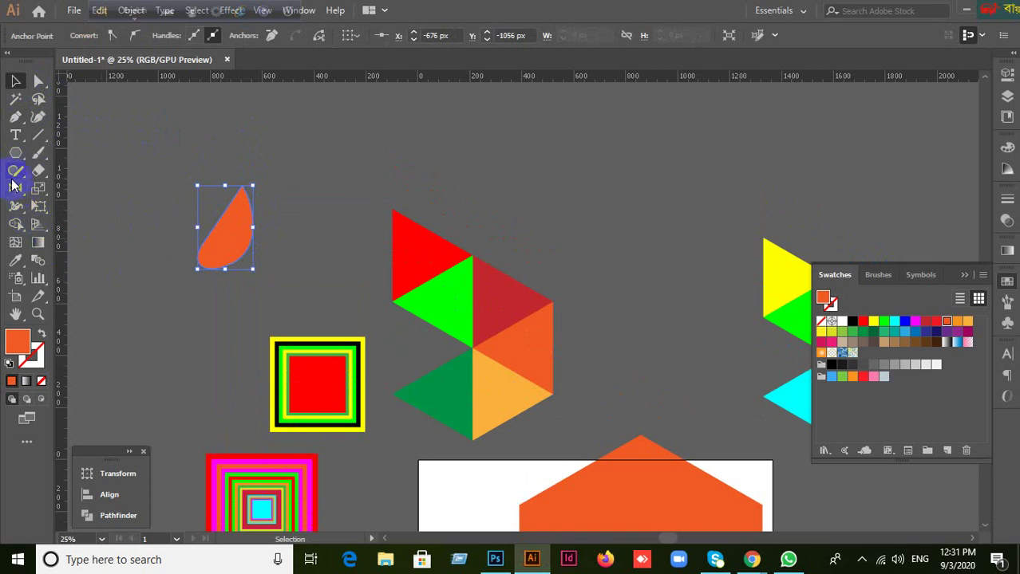
Try to reflect the leaf-shaped path across the vertical axis about its top anchor point.
drag(15, 194, 64, 211)
click(242, 185)
drag(240, 240, 232, 207)
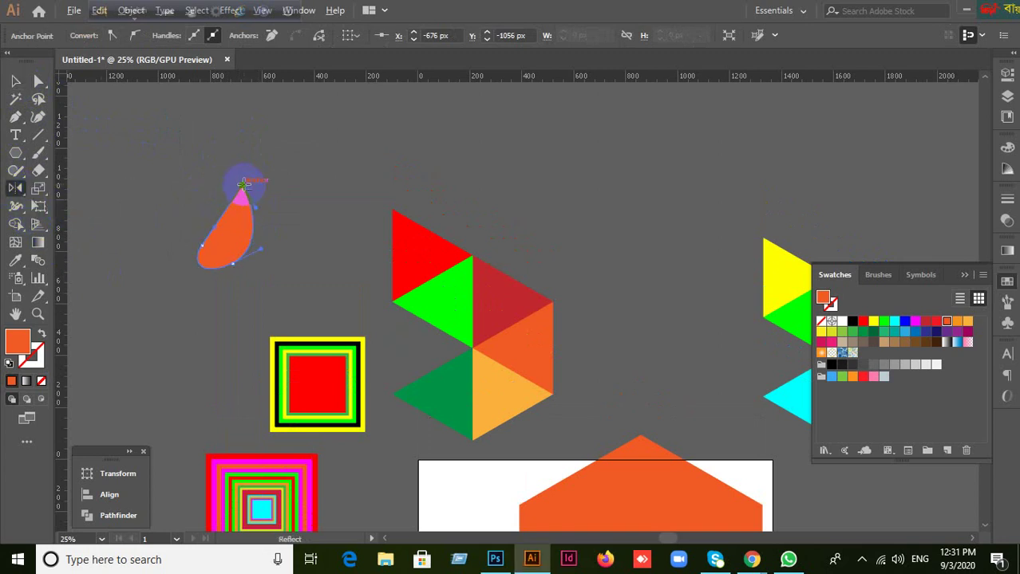
alt+click(244, 187)
click(739, 209)
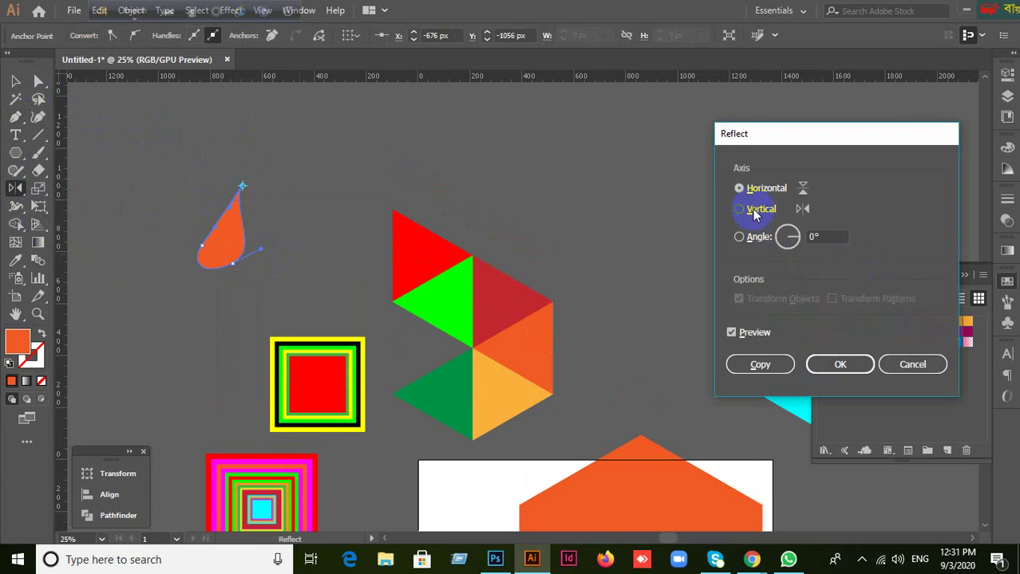
click(912, 363)
click(16, 81)
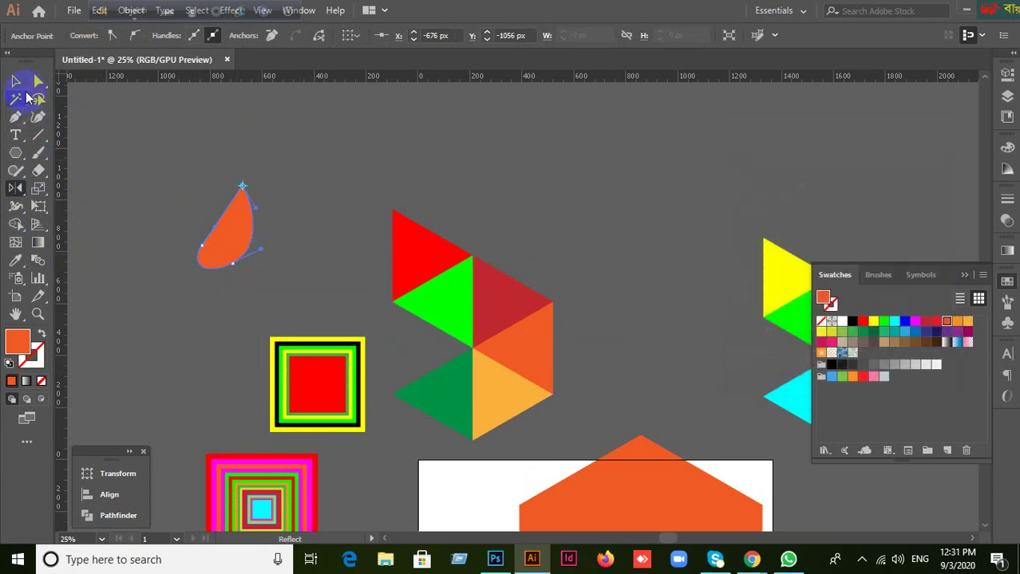
click(130, 157)
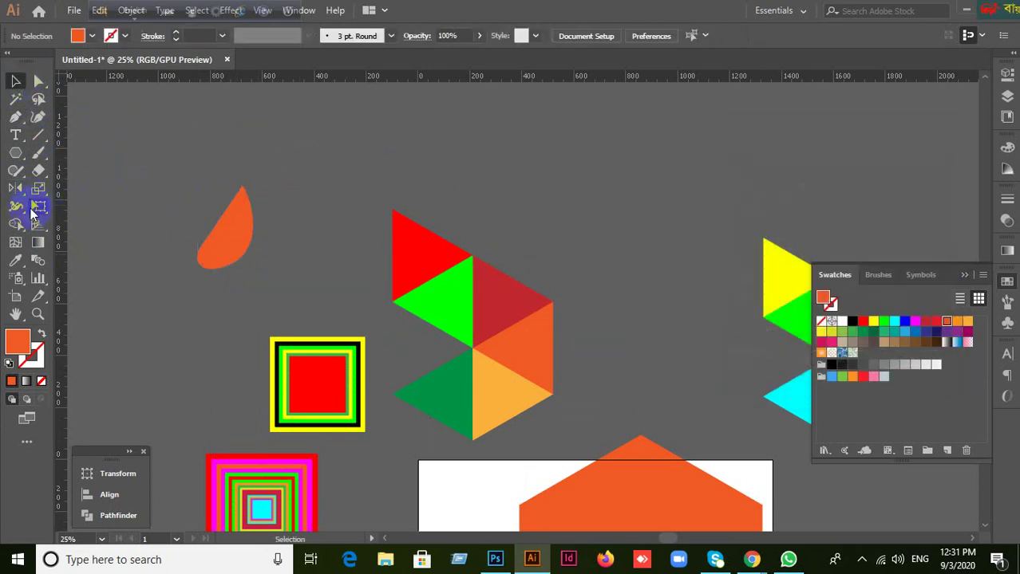
Try to rotate the leaf-shaped path about its top anchor point and delete the path.
drag(23, 191, 79, 186)
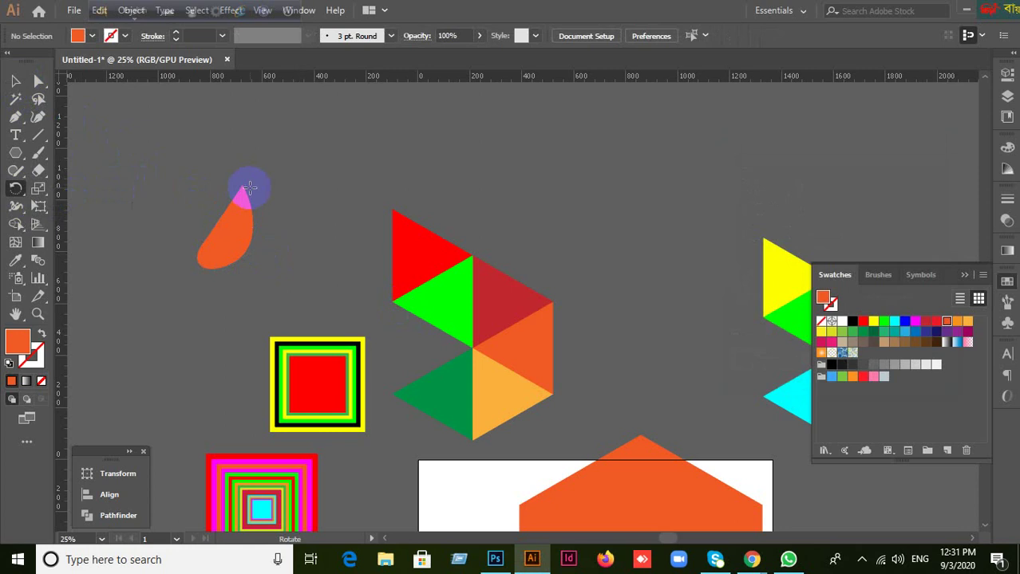
alt+click(242, 186)
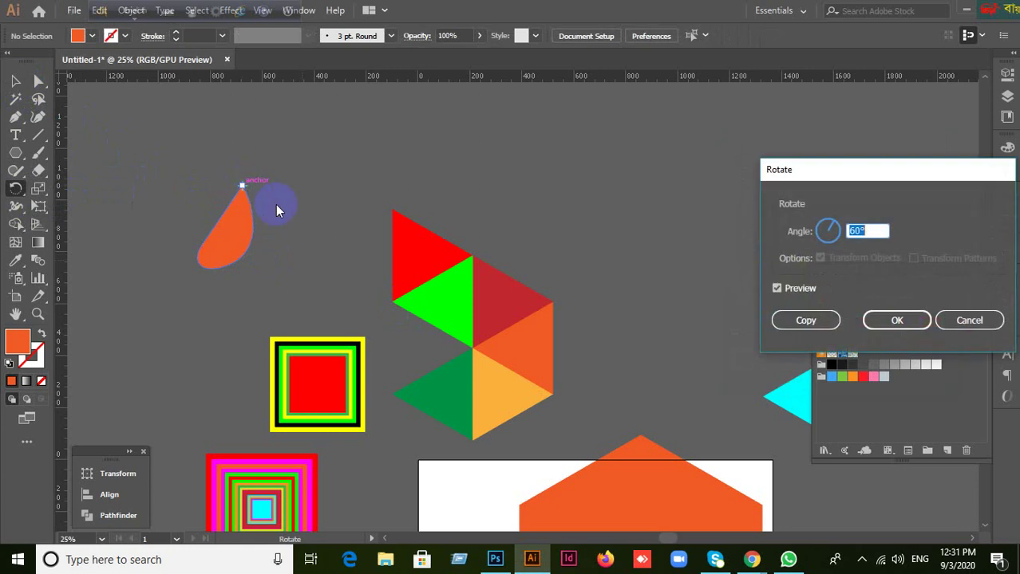
click(967, 319)
click(16, 81)
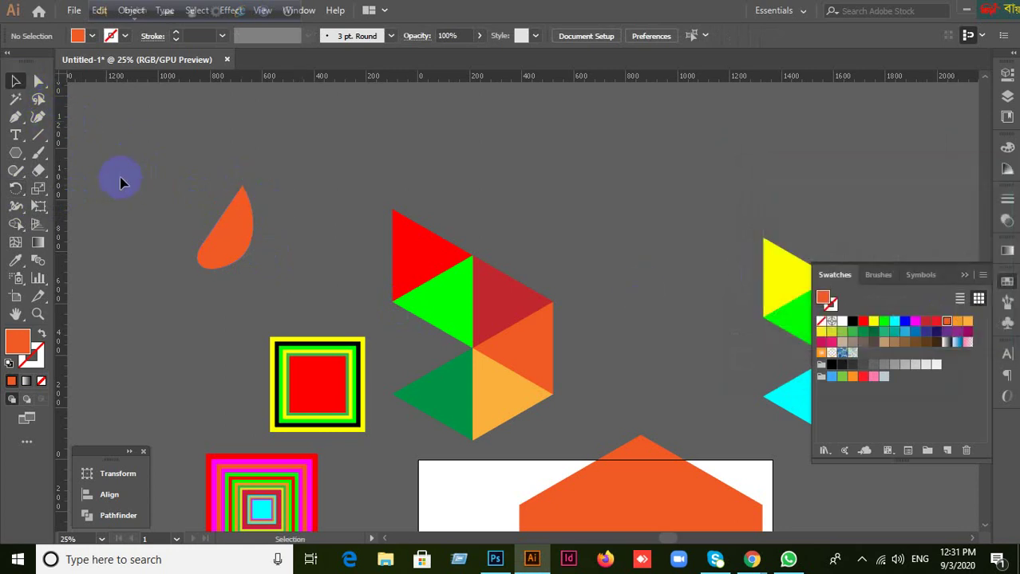
click(235, 236)
key(Delete)
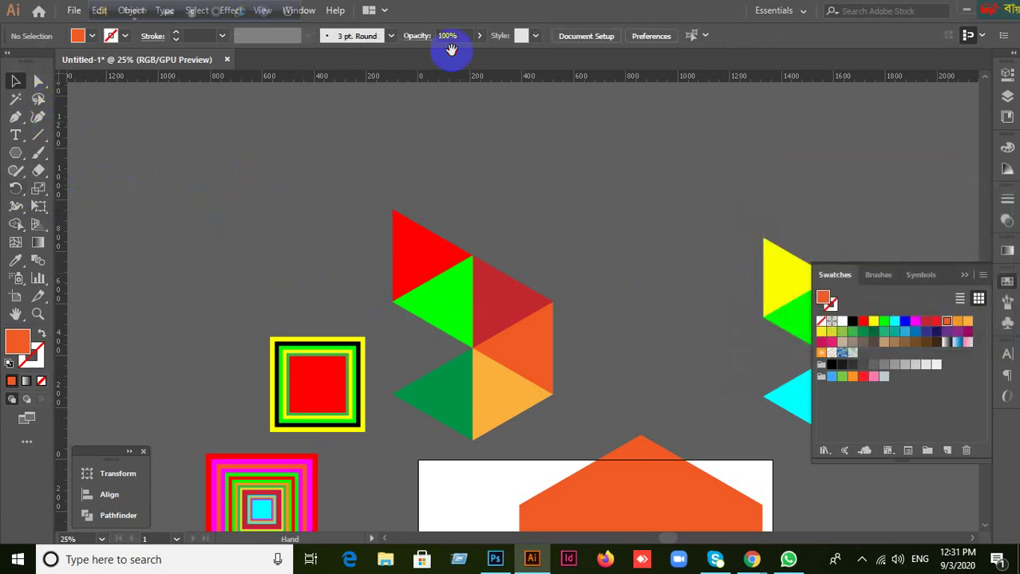
Preview reflecting the hexagon's left triangle vertically about its upper-left corner and horizontally about its lower-left corner, cancelling both.
drag(607, 302, 564, 82)
click(529, 343)
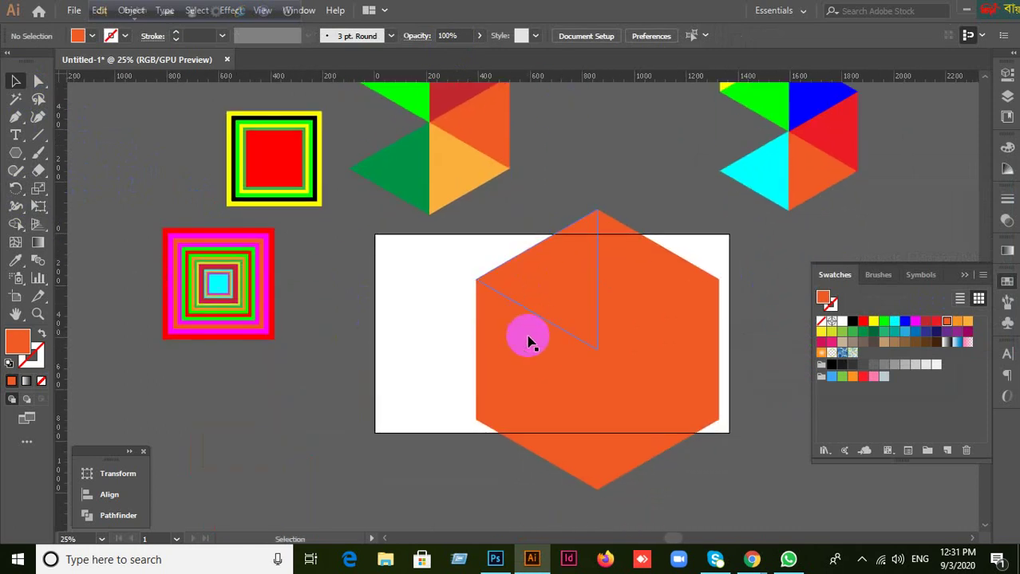
scroll(528, 345, up, 1)
scroll(528, 344, down, 1)
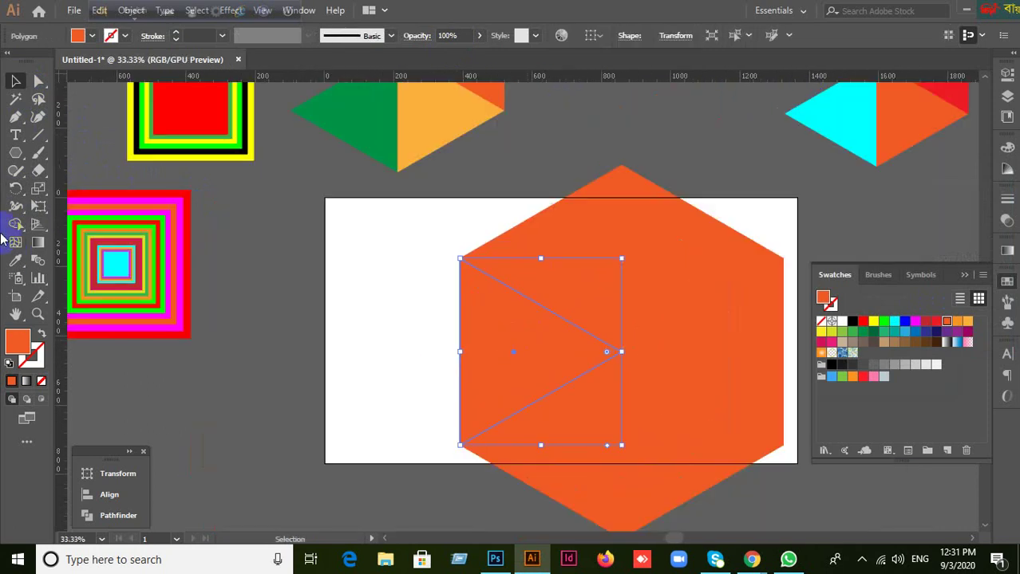
drag(16, 189, 77, 214)
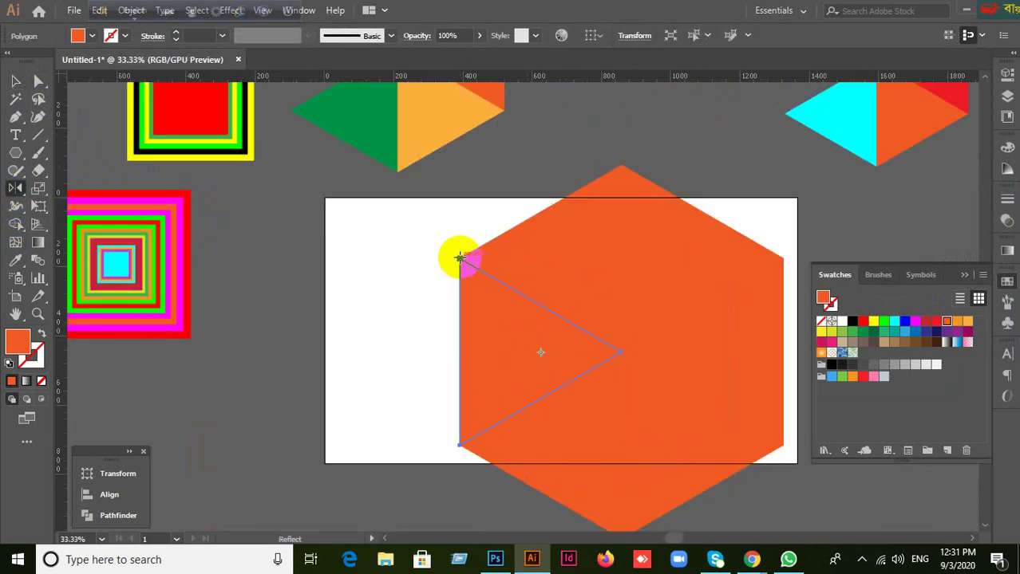
alt+click(460, 259)
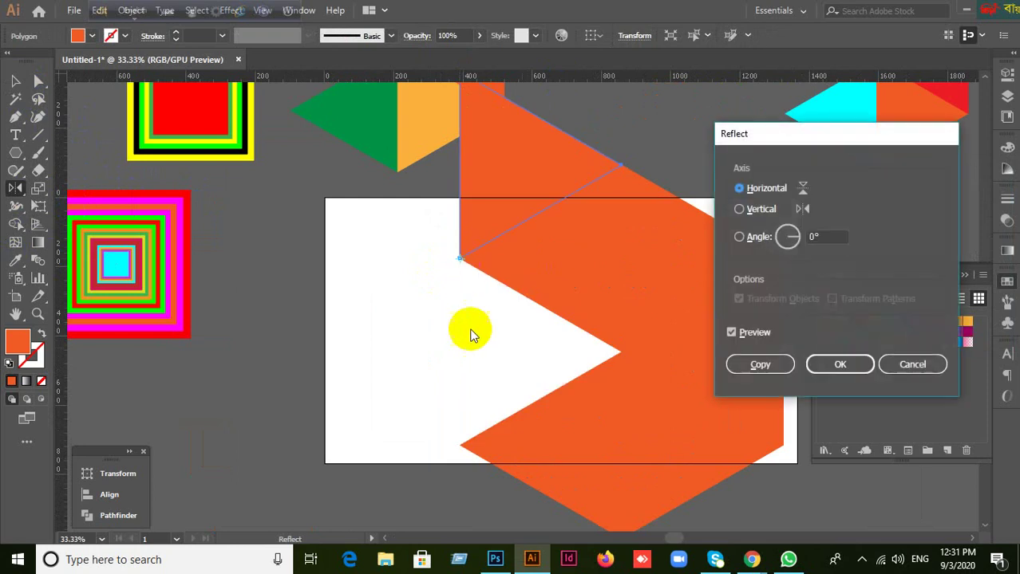
click(740, 209)
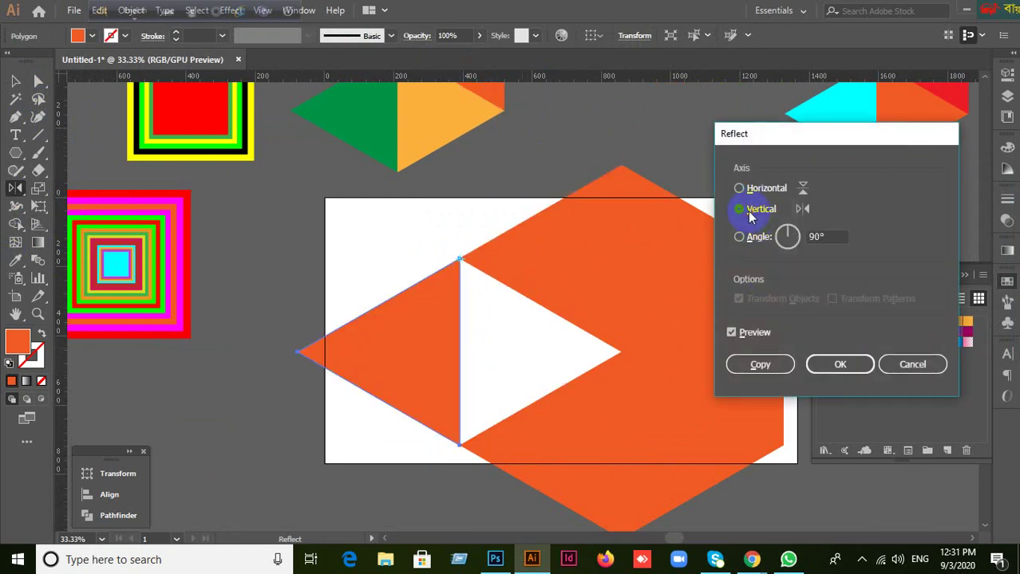
click(912, 364)
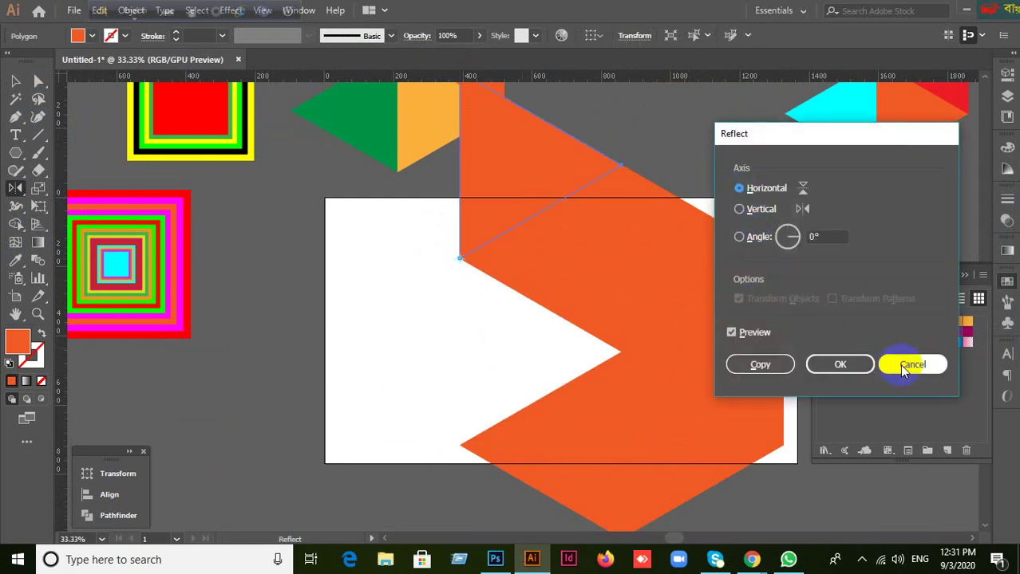
click(462, 444)
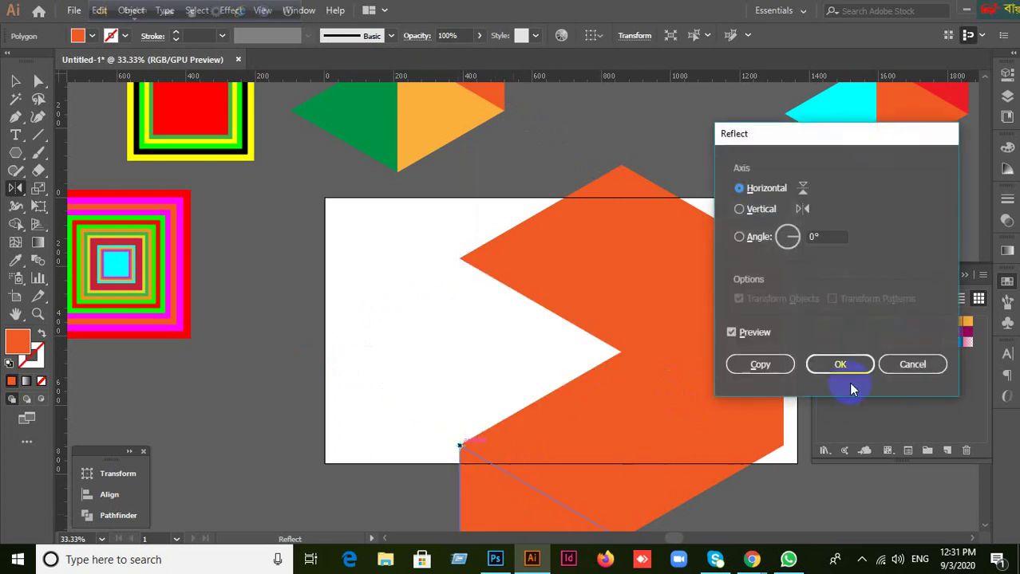
click(906, 364)
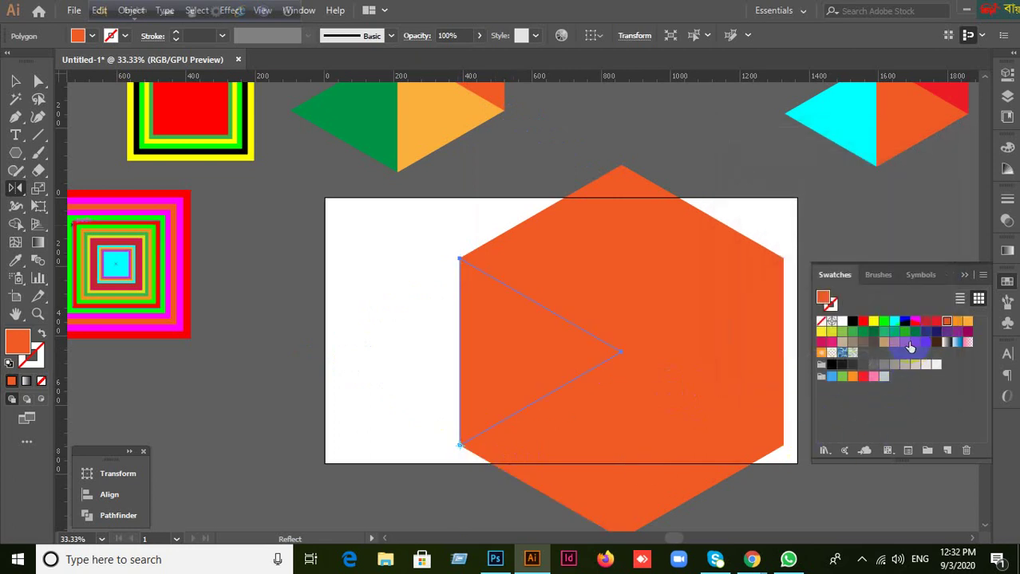
Place a copy of the hexagon's left triangle outside the artboard, beside its lower-left corner.
click(15, 80)
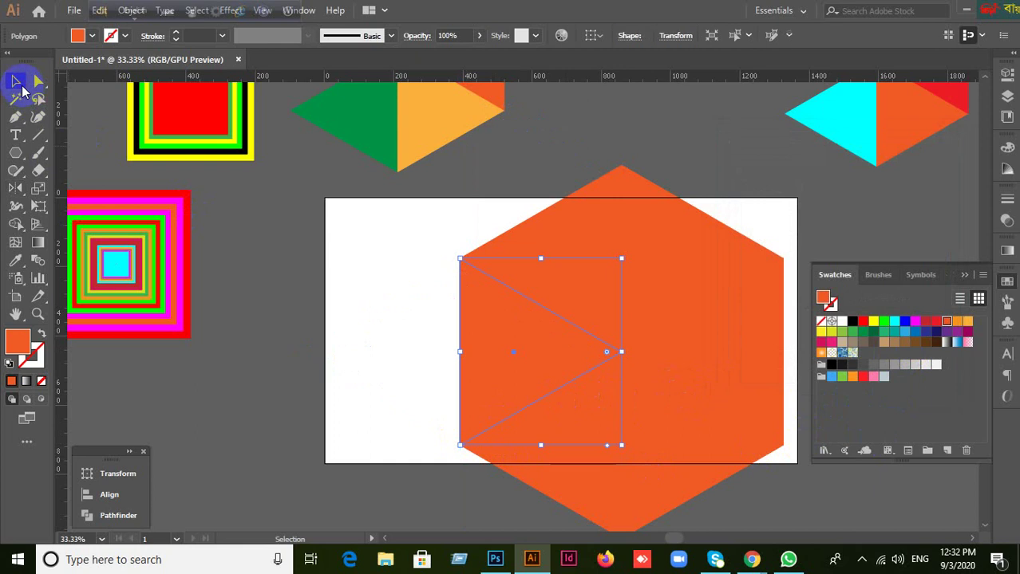
click(494, 353)
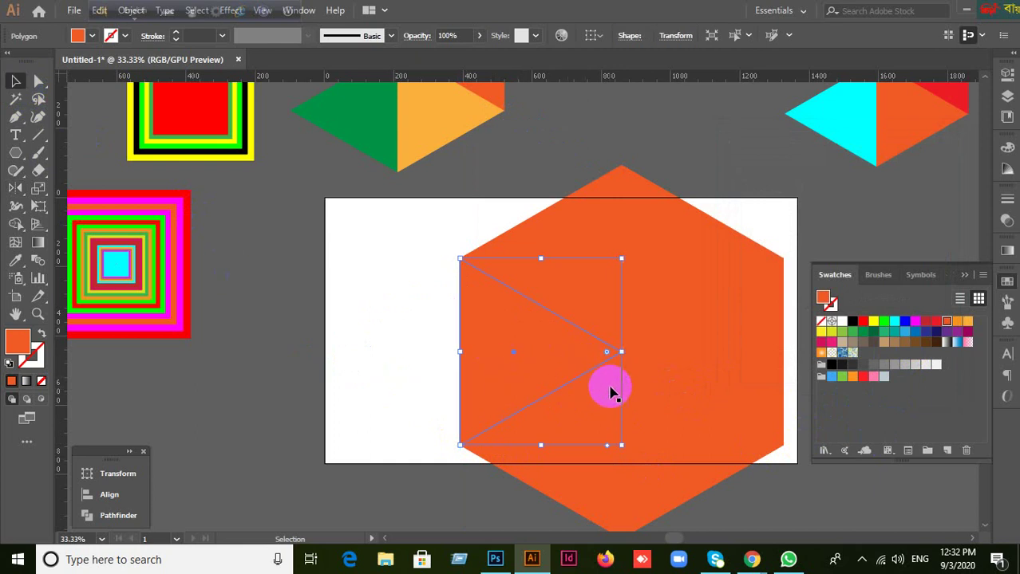
drag(632, 391, 786, 369)
drag(710, 339, 418, 427)
Move the magenta nested squares up and to the left, away from the separate triangle, and clear the selection.
drag(222, 198, 162, 137)
key(ctrl+z)
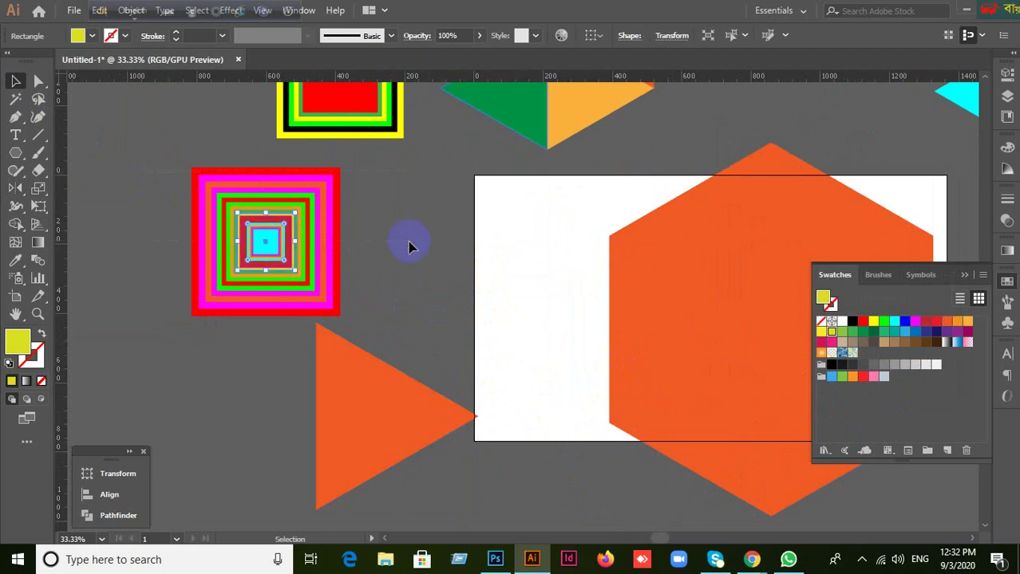
drag(334, 257, 205, 153)
click(336, 331)
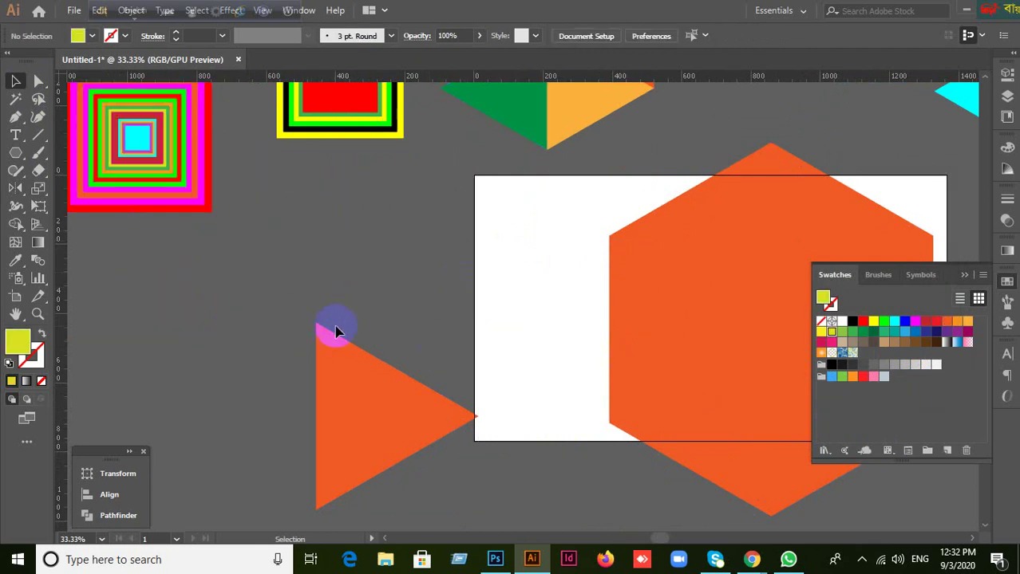
Preview reflecting the separate triangle horizontally and vertically about its top corner, and cancel.
drag(16, 187, 64, 205)
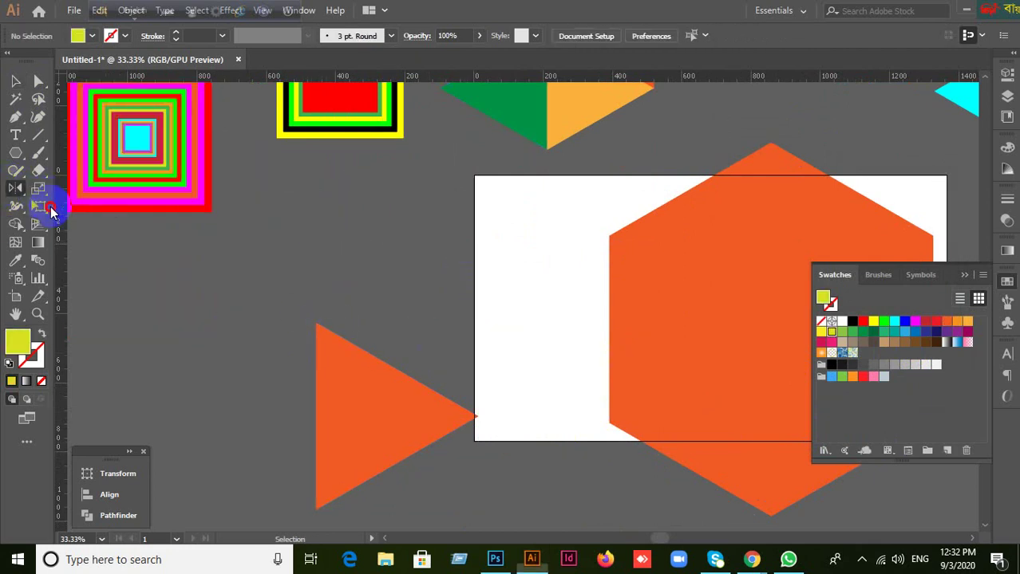
click(15, 81)
click(349, 391)
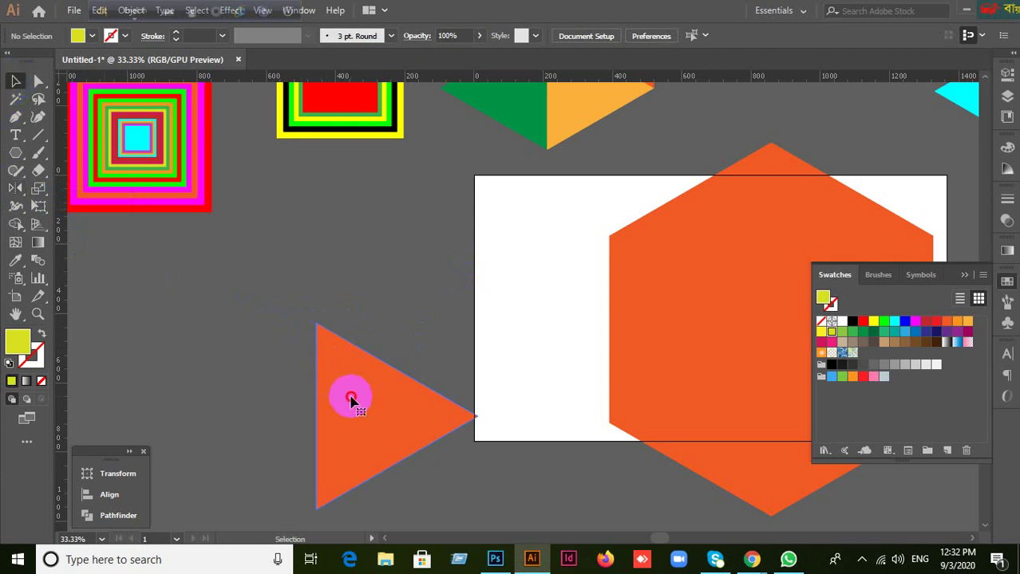
drag(16, 188, 61, 204)
click(251, 307)
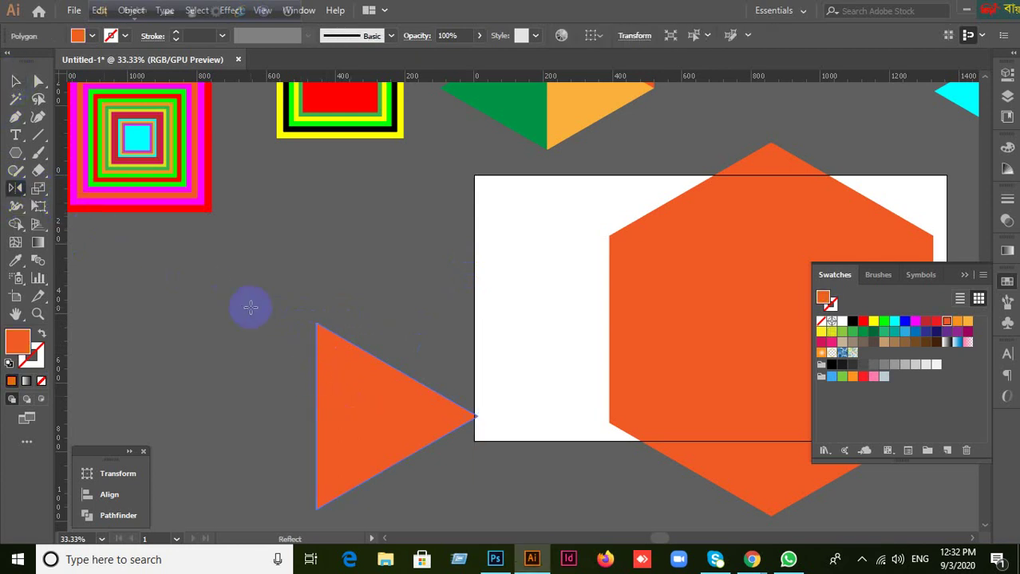
alt+click(316, 321)
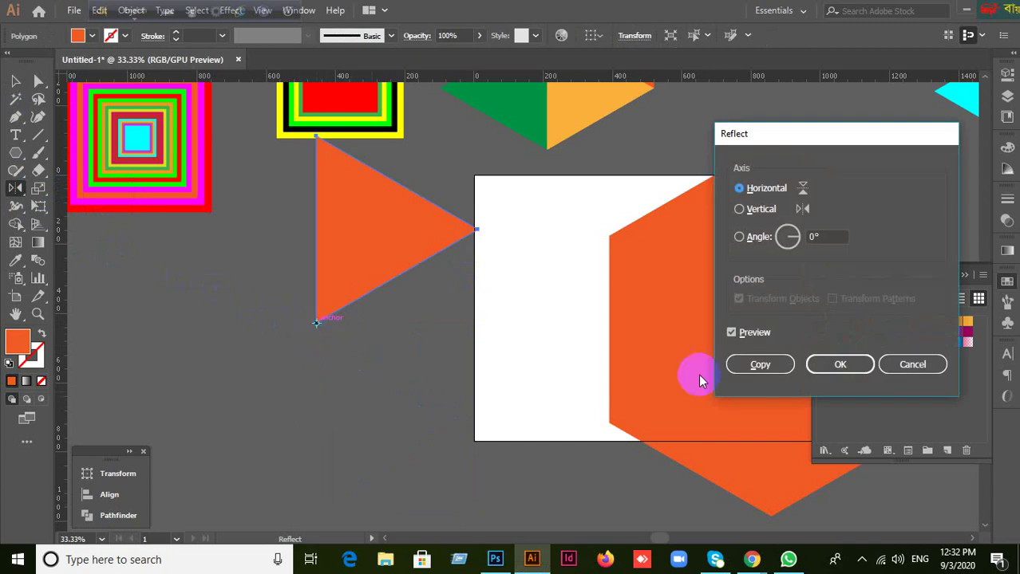
click(753, 210)
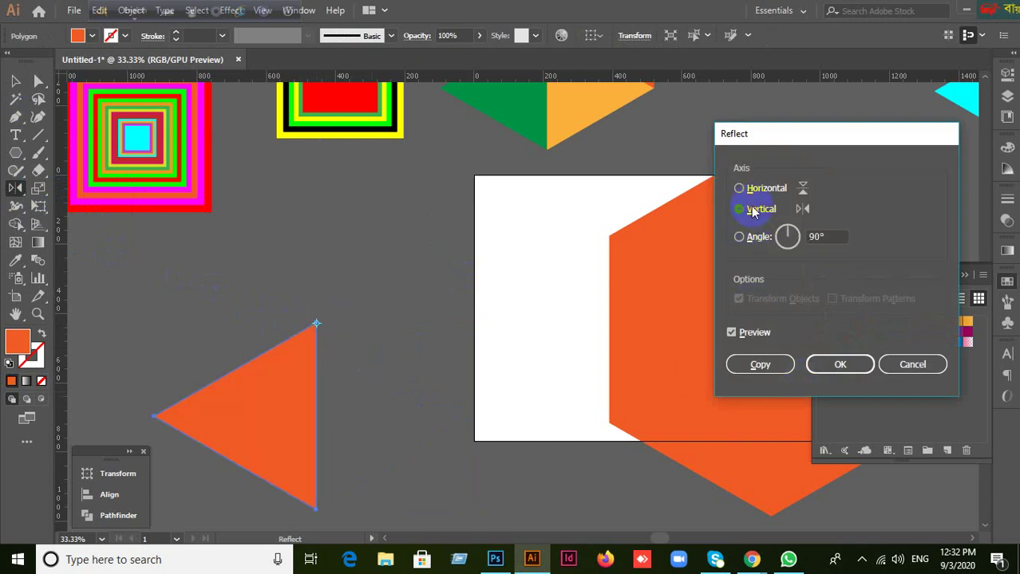
click(789, 192)
click(912, 367)
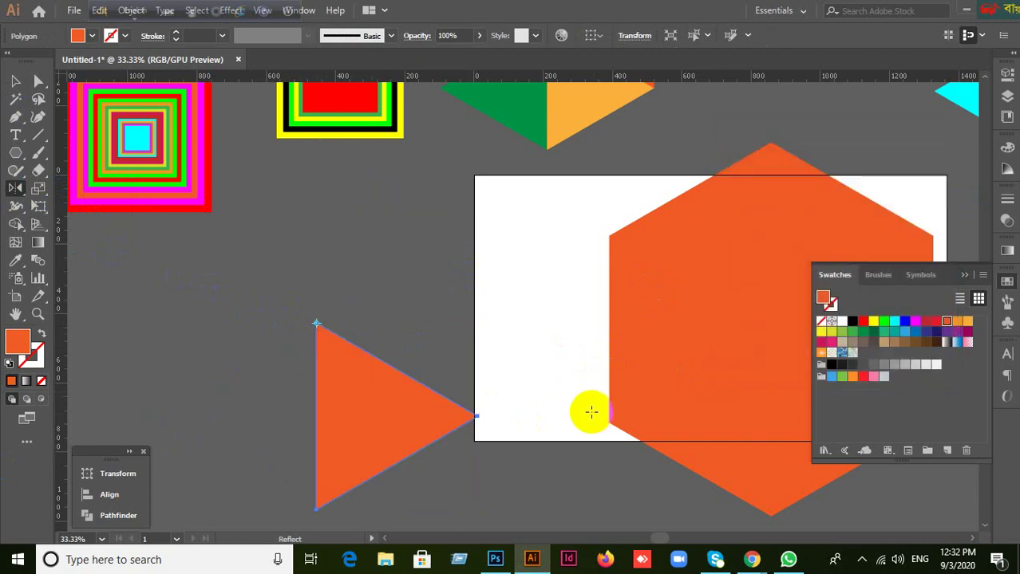
Preview reflecting the separate triangle horizontally and vertically about its bottom corner, and cancel.
scroll(575, 414, down, 5)
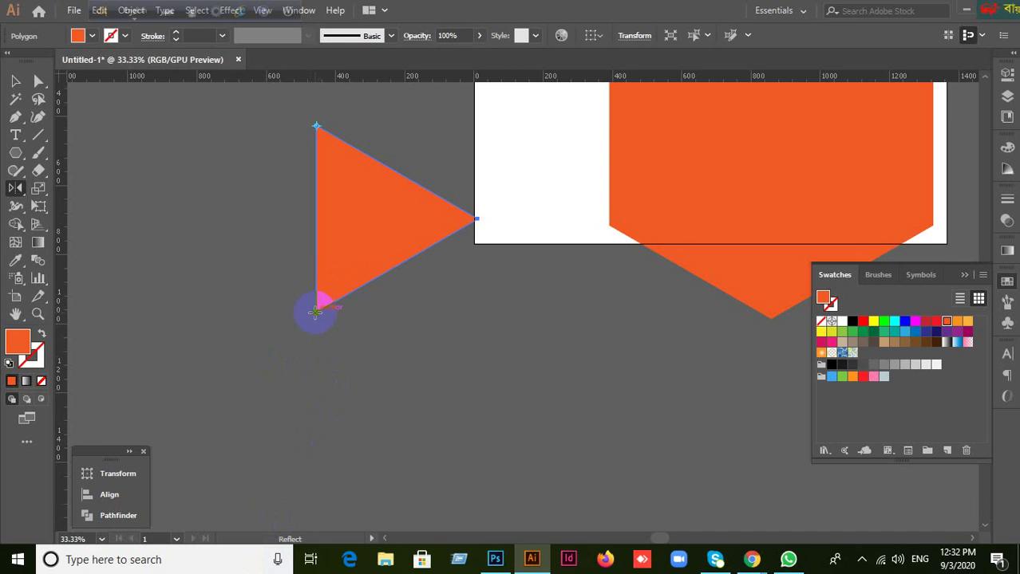
alt+click(316, 312)
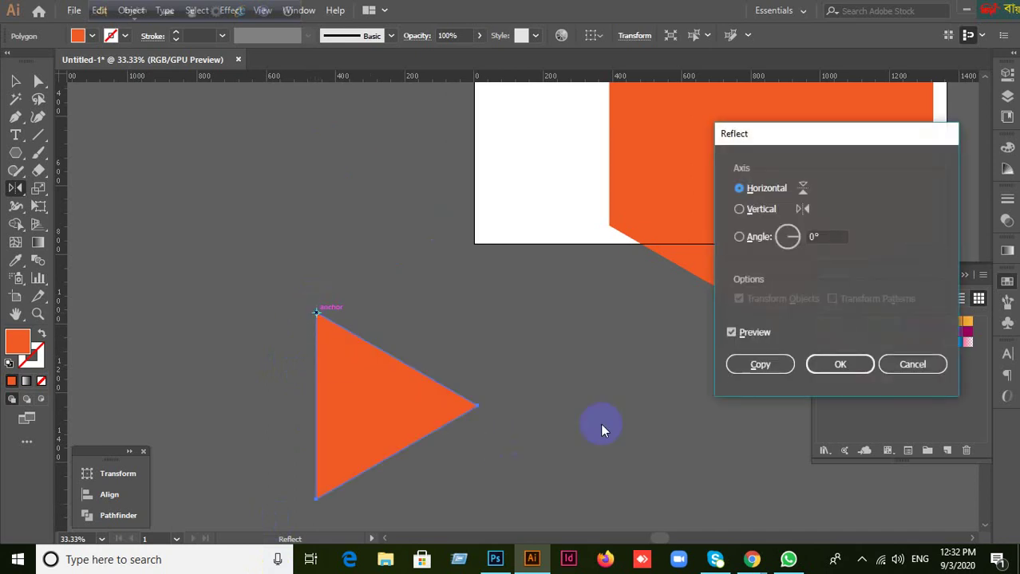
click(759, 211)
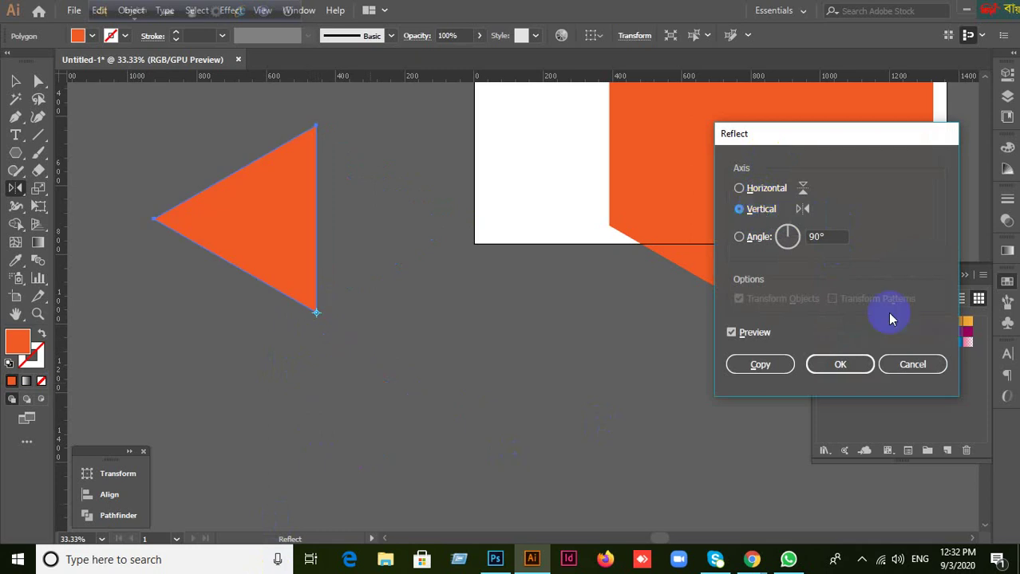
click(922, 373)
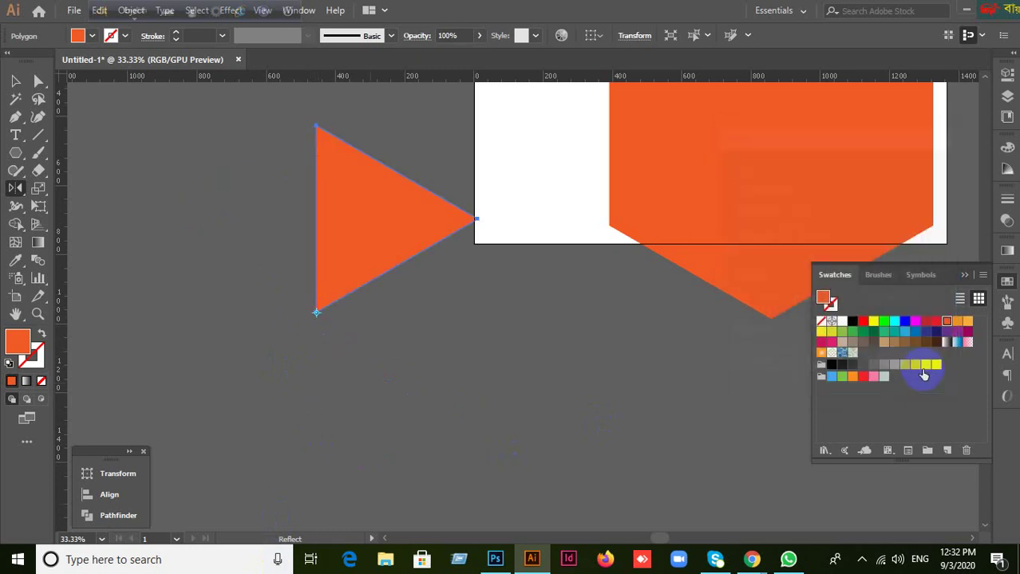
Reflect the separate triangle across the vertical axis about its right corner, and delete it.
alt+click(477, 217)
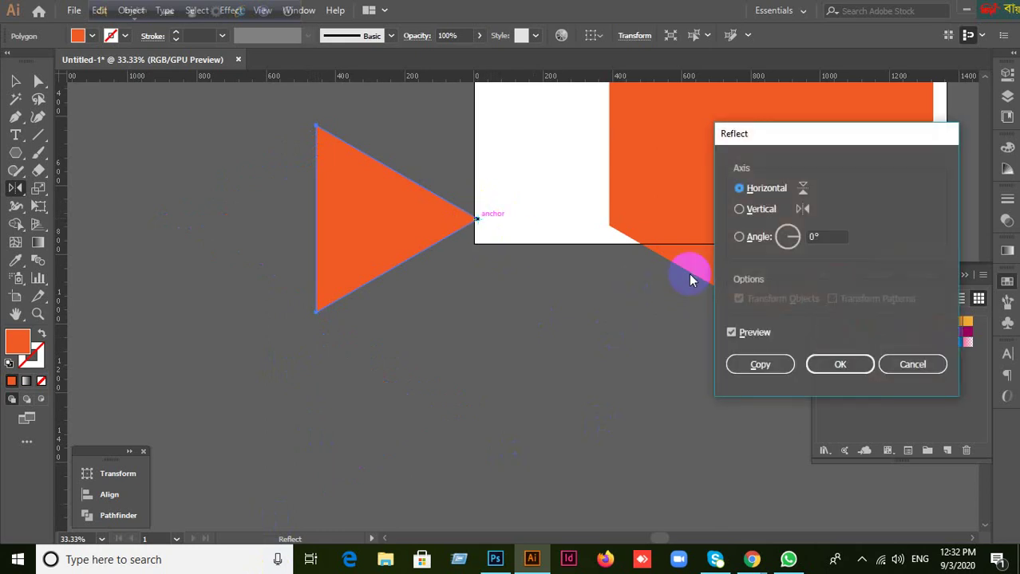
click(740, 209)
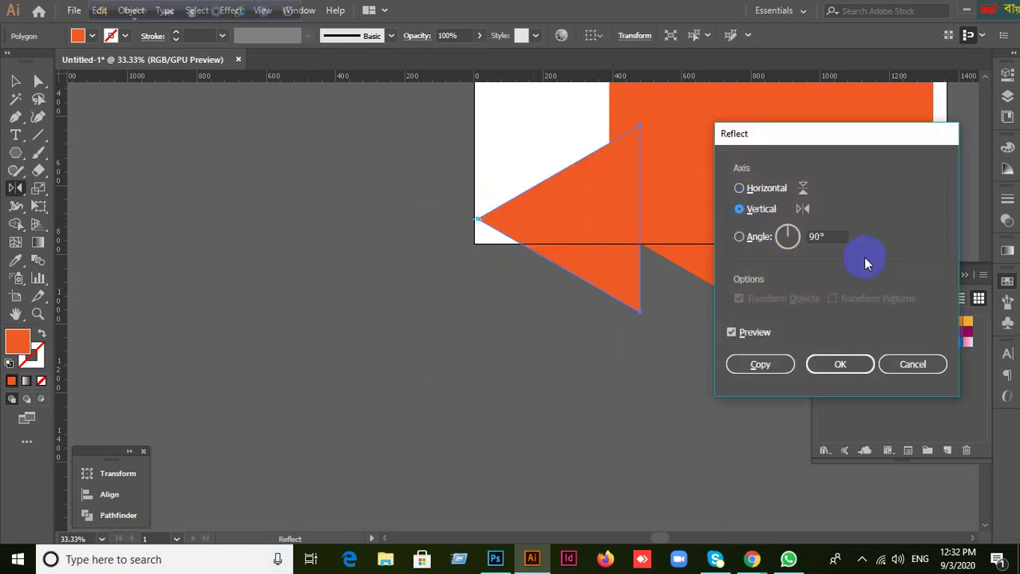
click(840, 363)
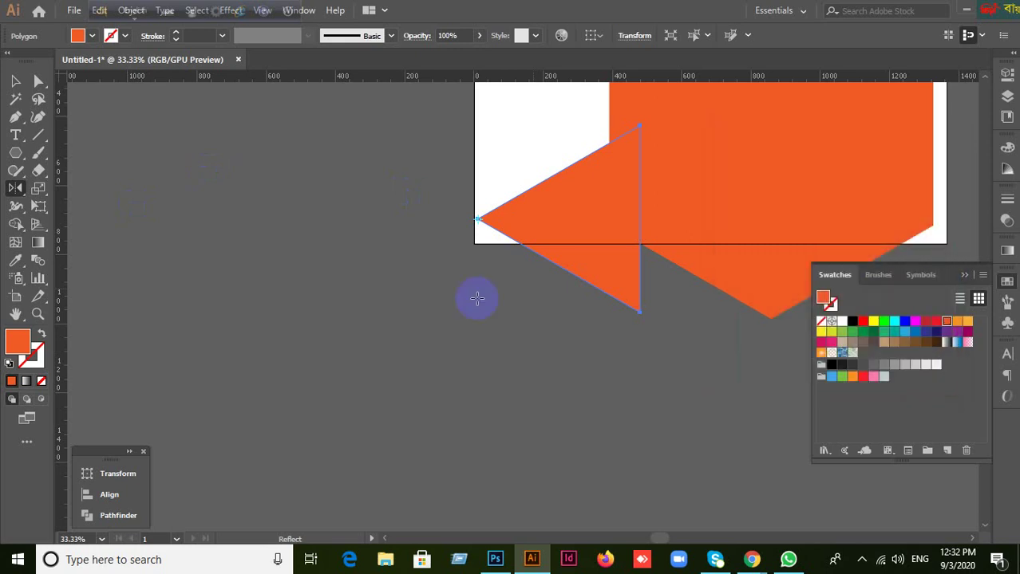
click(16, 81)
click(357, 176)
click(521, 269)
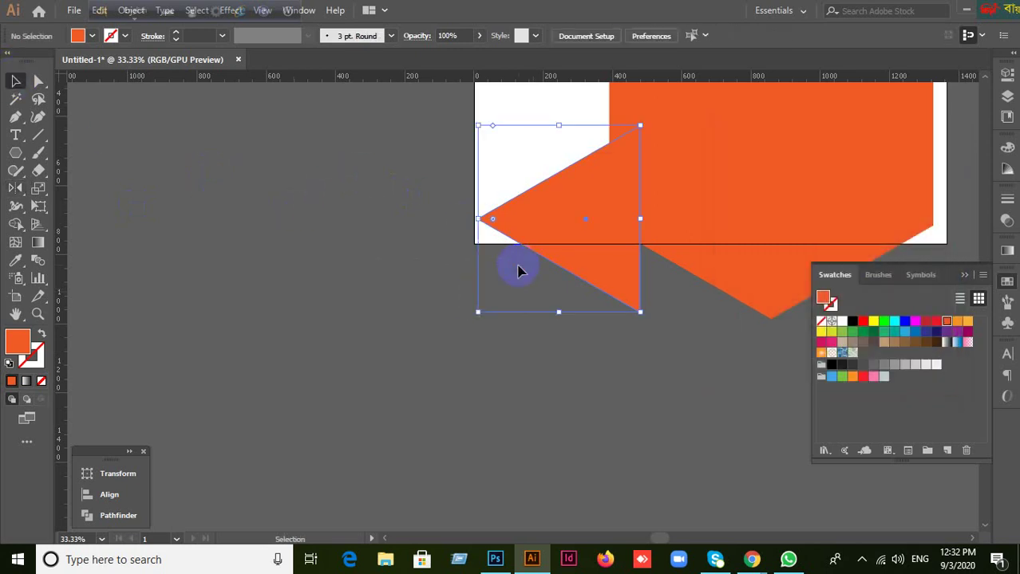
key(Delete)
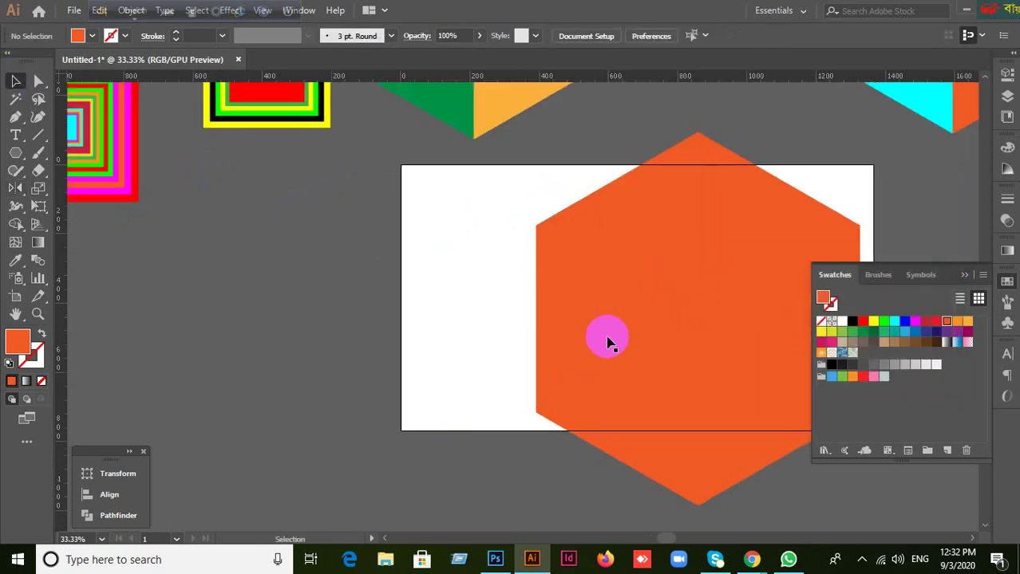
Reflect the hexagon's left triangle across the horizontal axis about its upper-left corner.
drag(608, 339, 566, 325)
drag(17, 190, 59, 206)
click(542, 221)
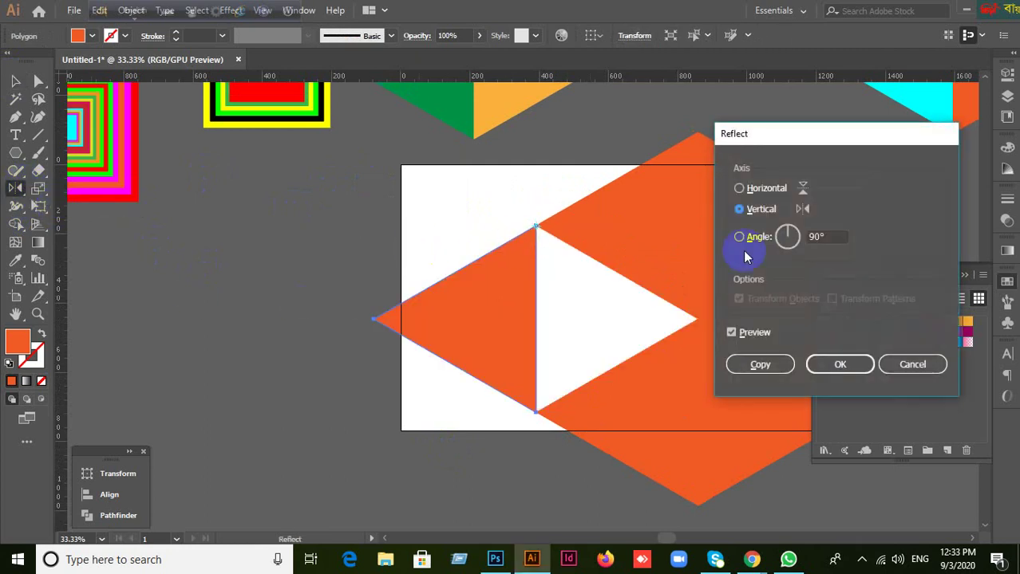
click(757, 212)
click(758, 192)
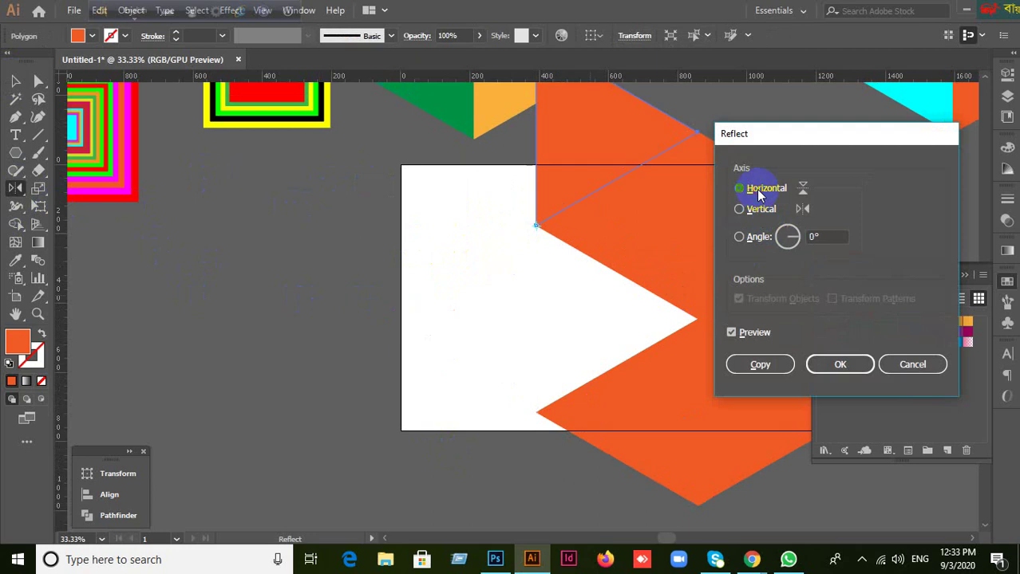
click(839, 364)
scroll(256, 198, up, 2)
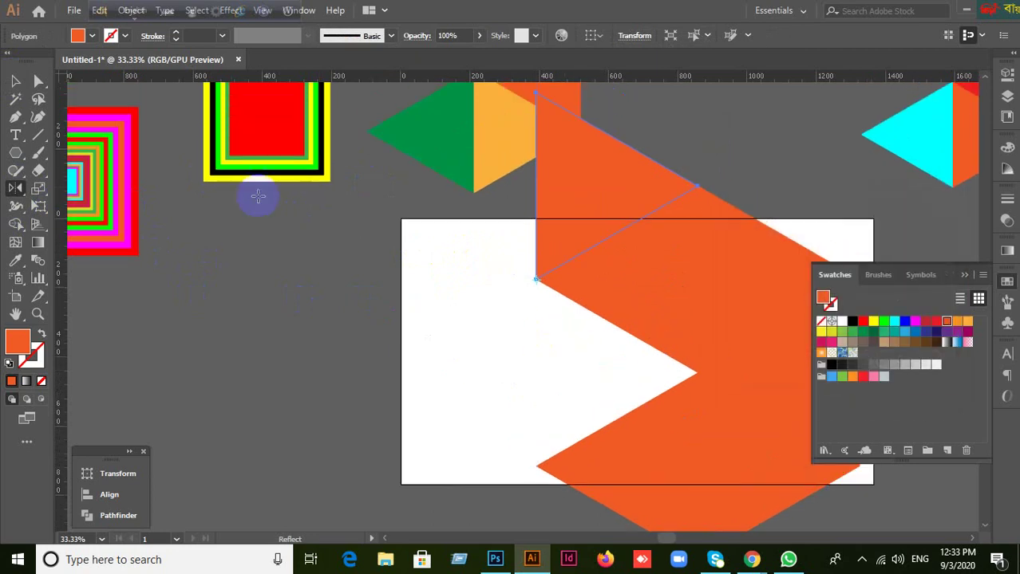
Fill the reflected triangle above the hexagon with yellow.
click(13, 83)
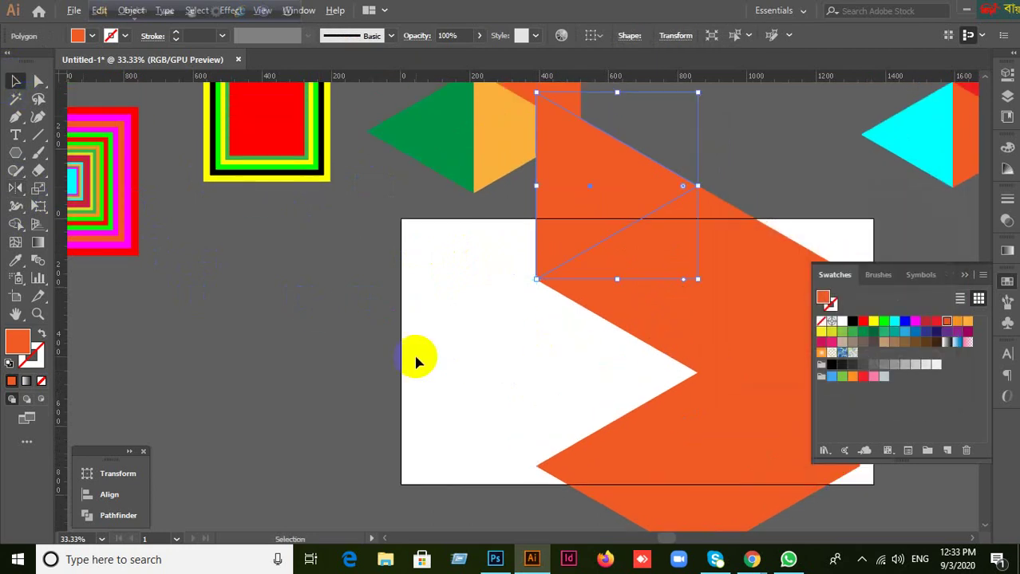
scroll(415, 357, down, 1)
click(477, 384)
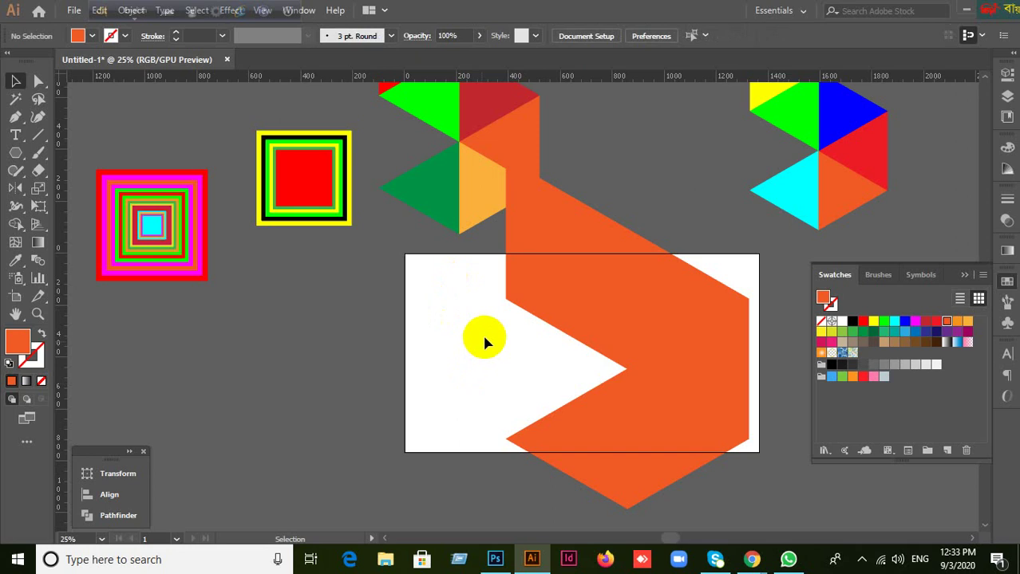
drag(513, 267, 678, 465)
click(542, 235)
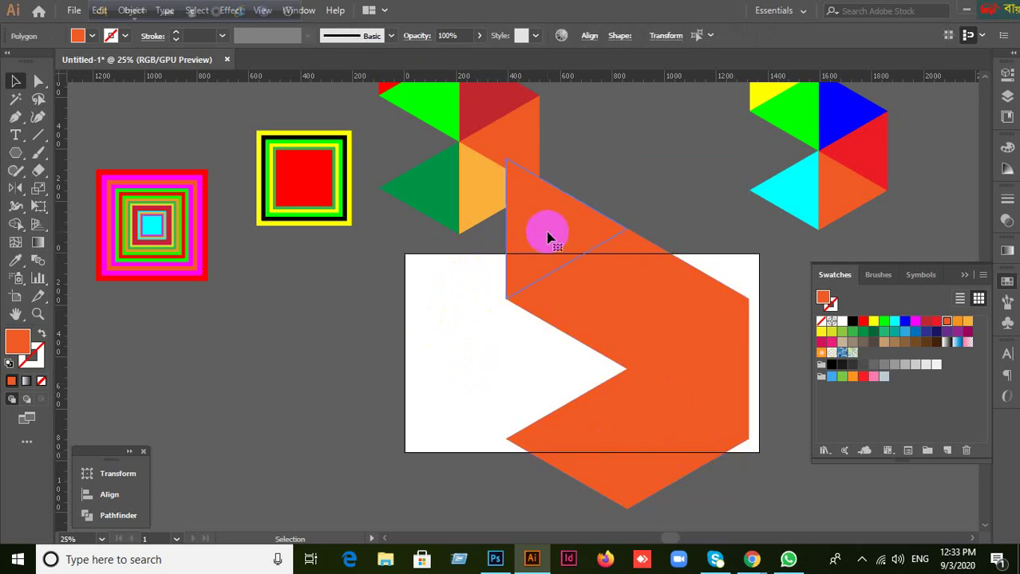
click(19, 265)
click(15, 81)
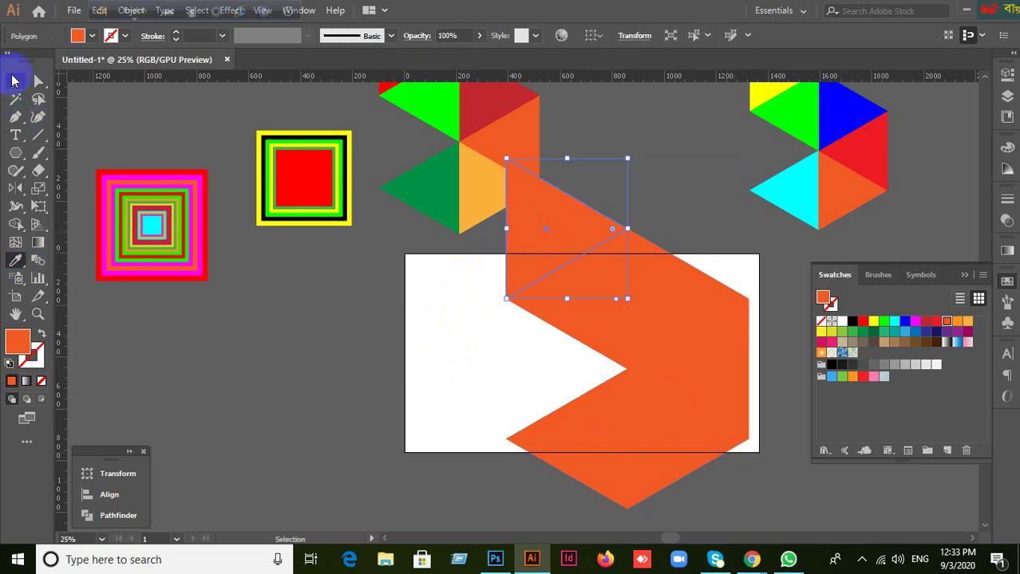
click(532, 262)
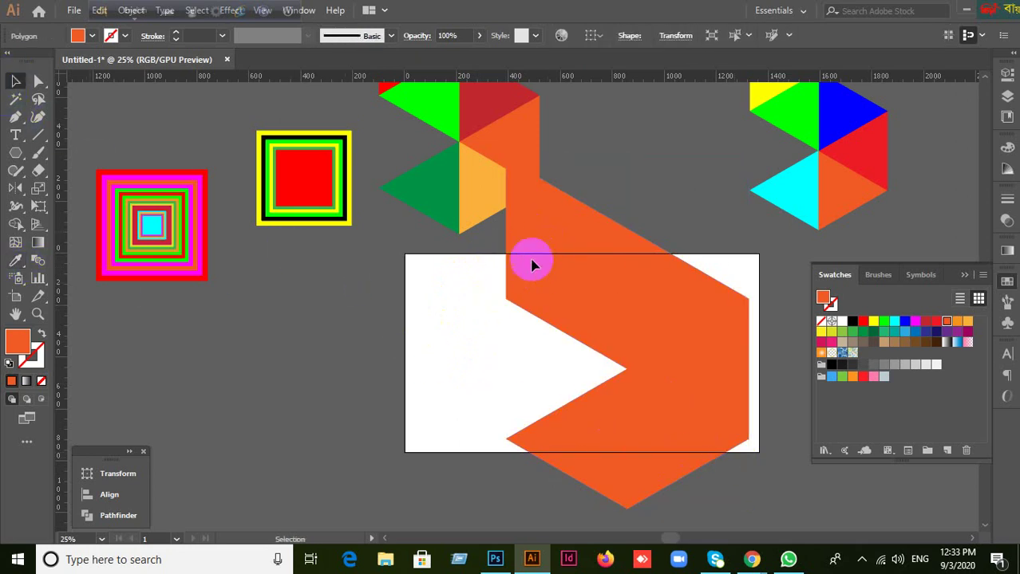
click(873, 321)
Fill the hexagon's upper-left triangle with blue and its upper-right triangle with light orange.
click(592, 314)
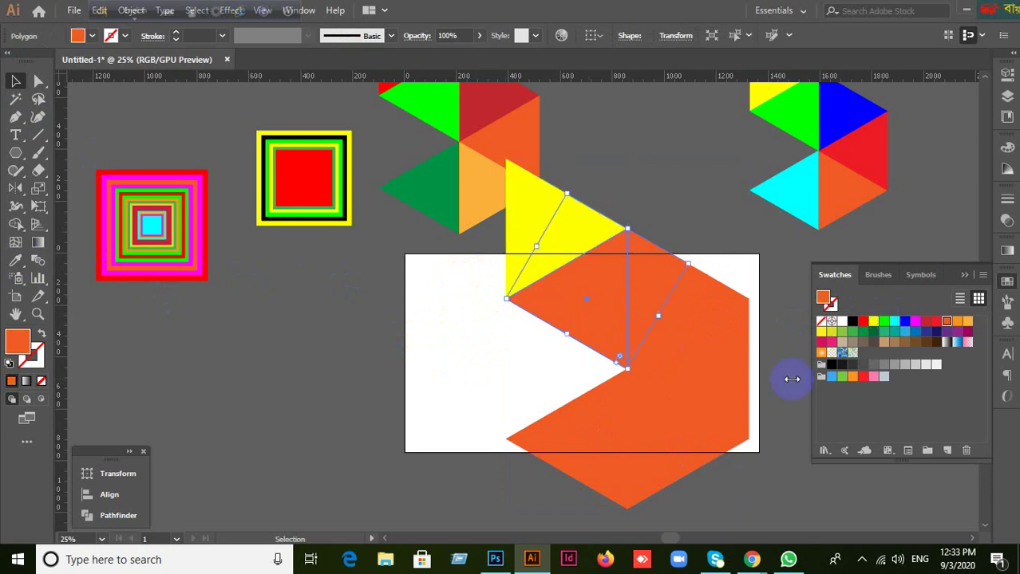
click(905, 322)
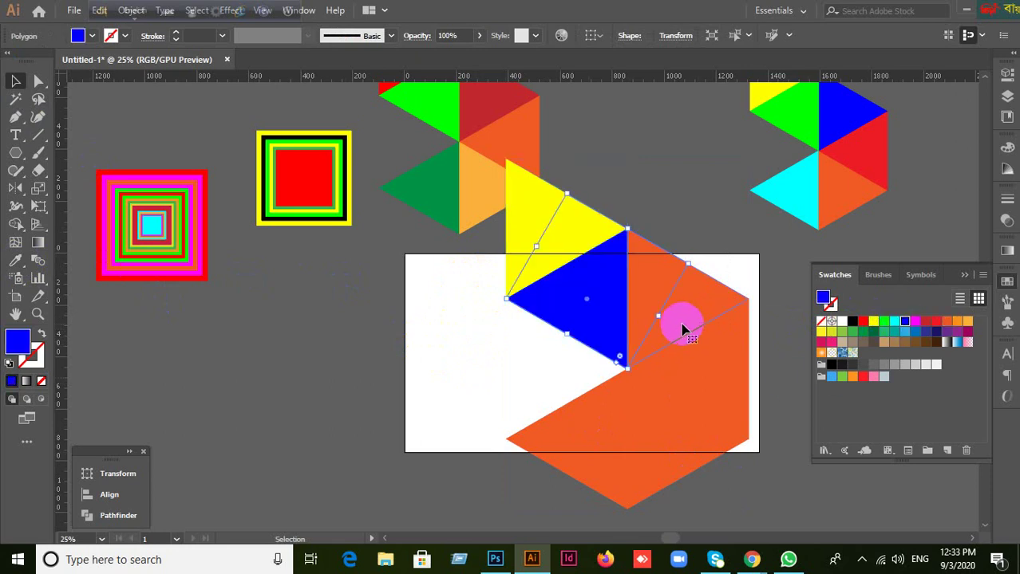
click(678, 325)
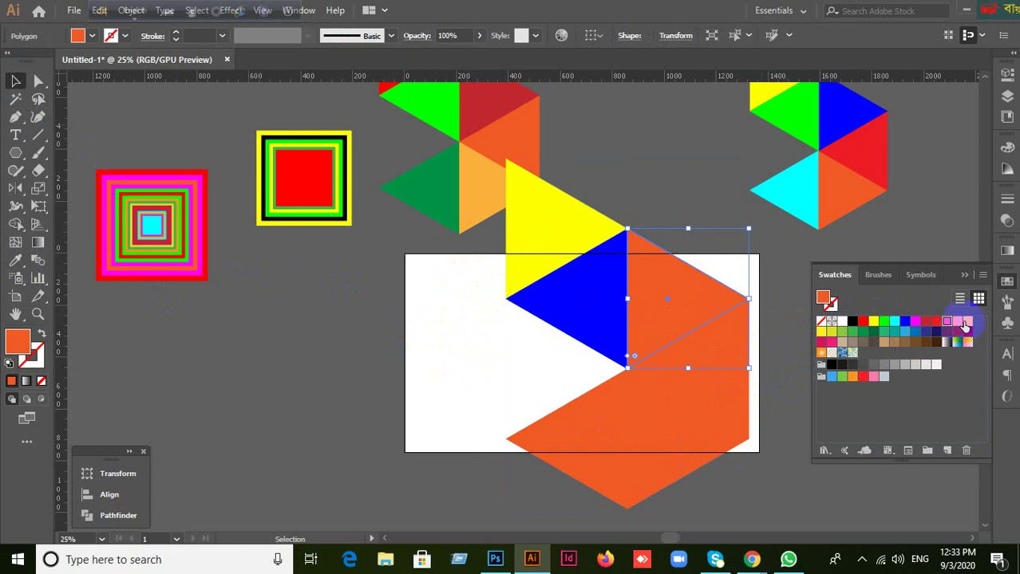
click(964, 324)
Fill the hexagon's right, lower-right and lower-left triangles with light green, yellow-green and bright green respectively.
click(721, 403)
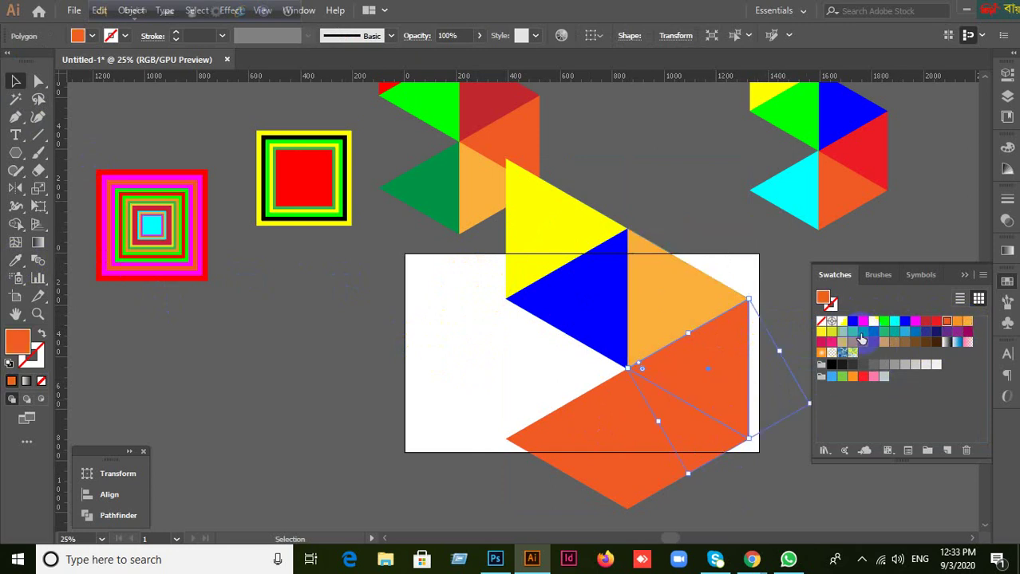
click(703, 450)
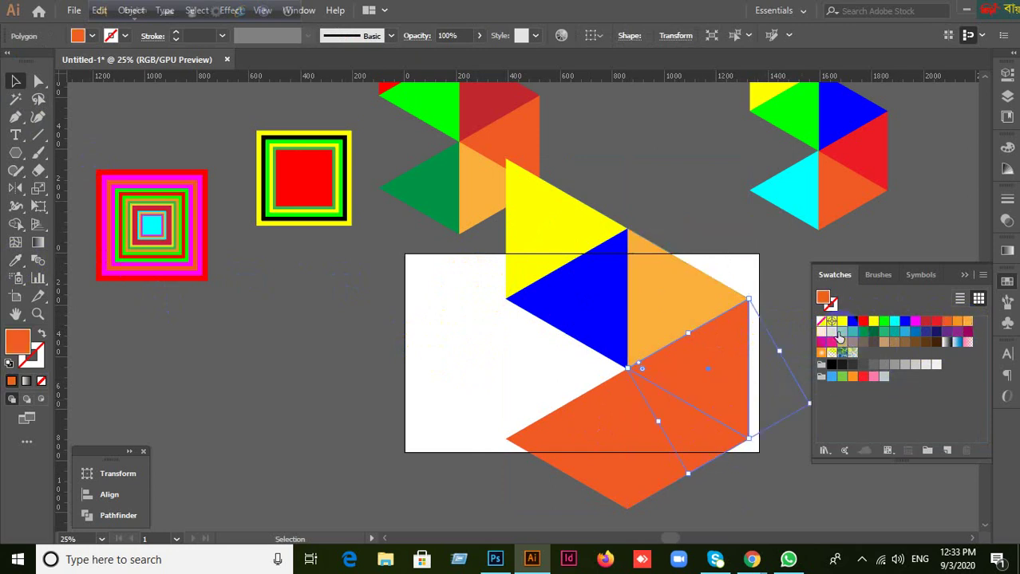
click(842, 332)
click(670, 470)
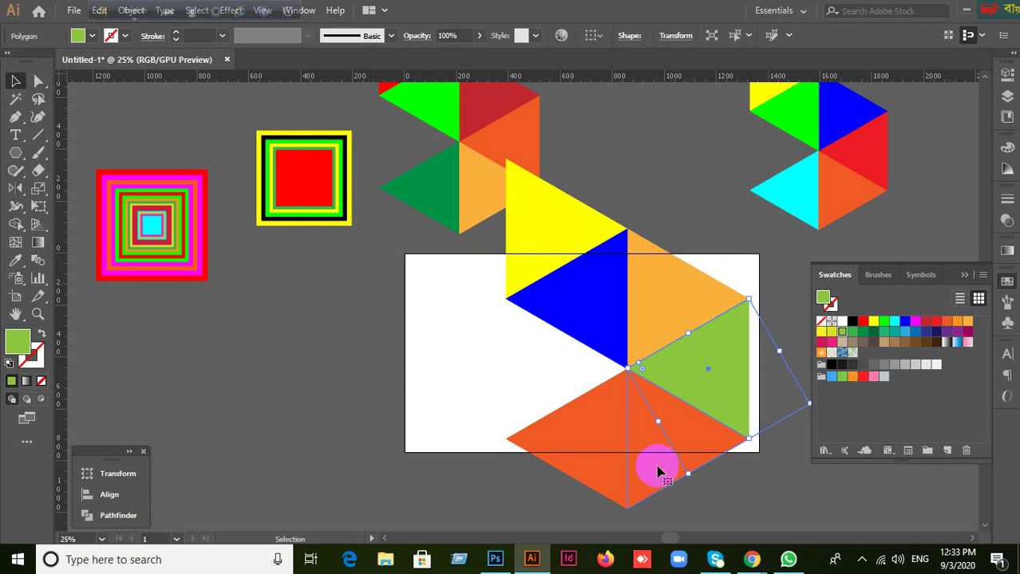
click(832, 337)
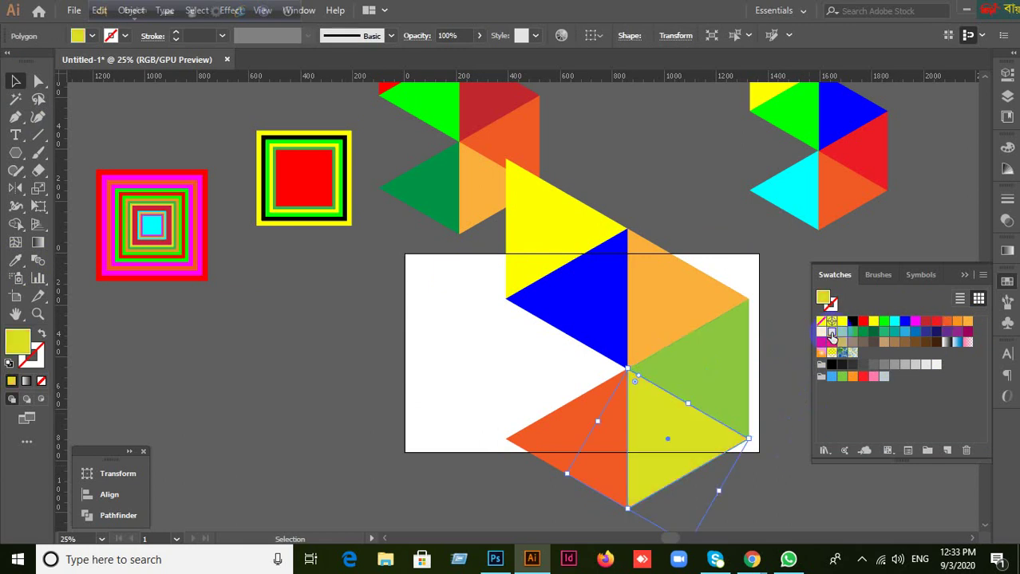
click(590, 434)
click(881, 322)
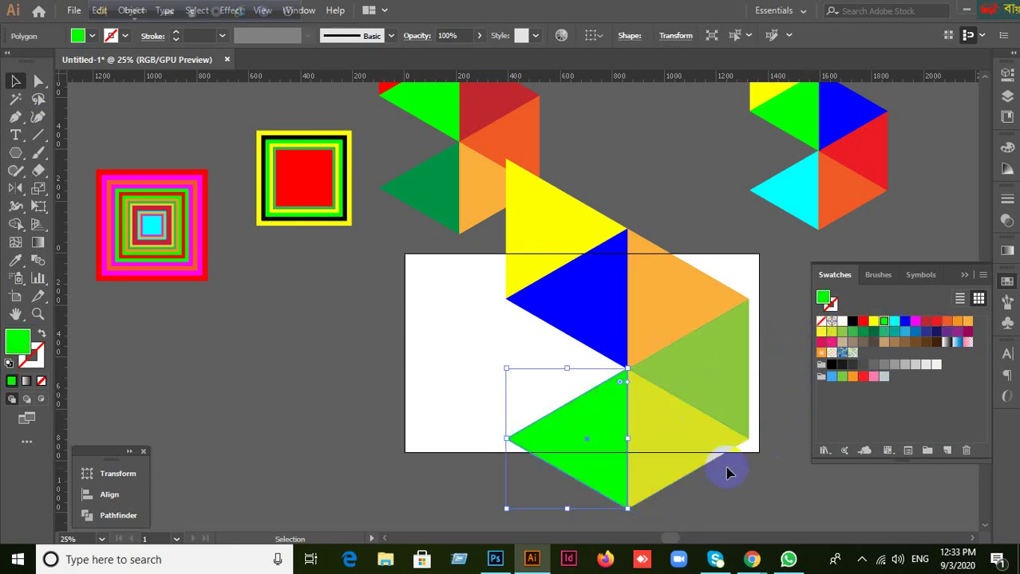
Move the whole multicoloured triangle pattern off the artboard to the empty area on its left.
click(741, 495)
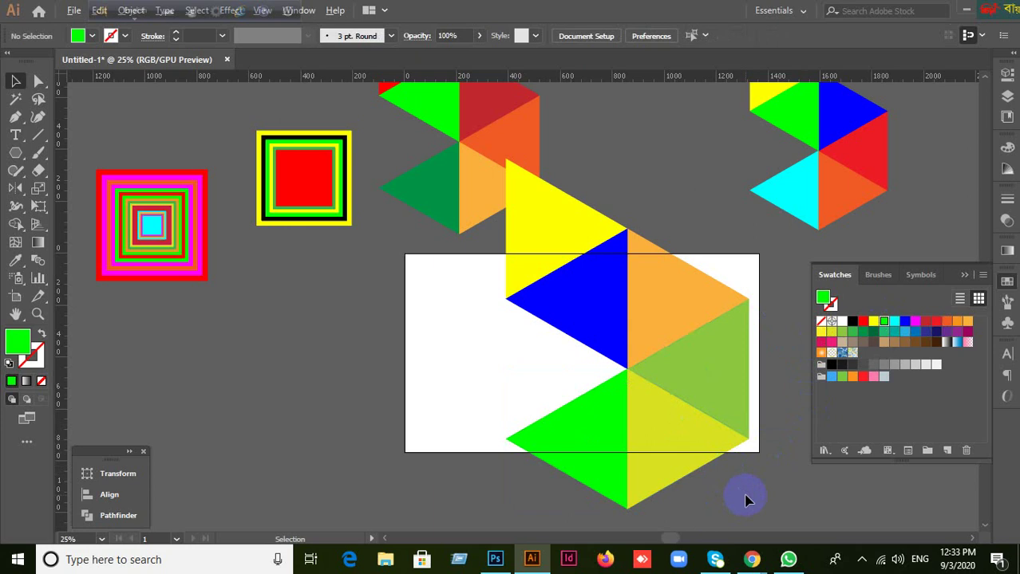
scroll(746, 500, down, 1)
click(699, 471)
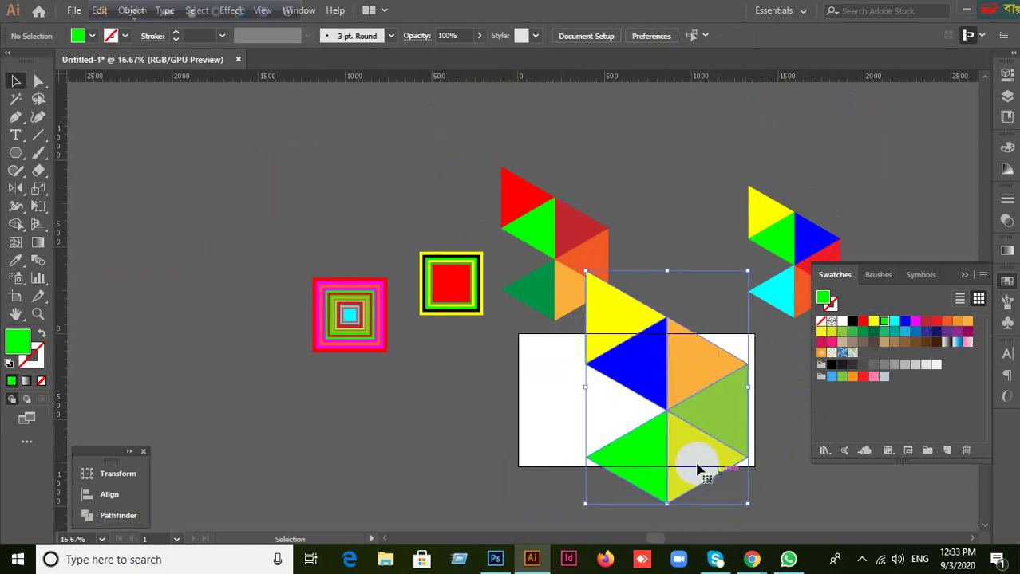
drag(698, 471, 726, 493)
click(981, 266)
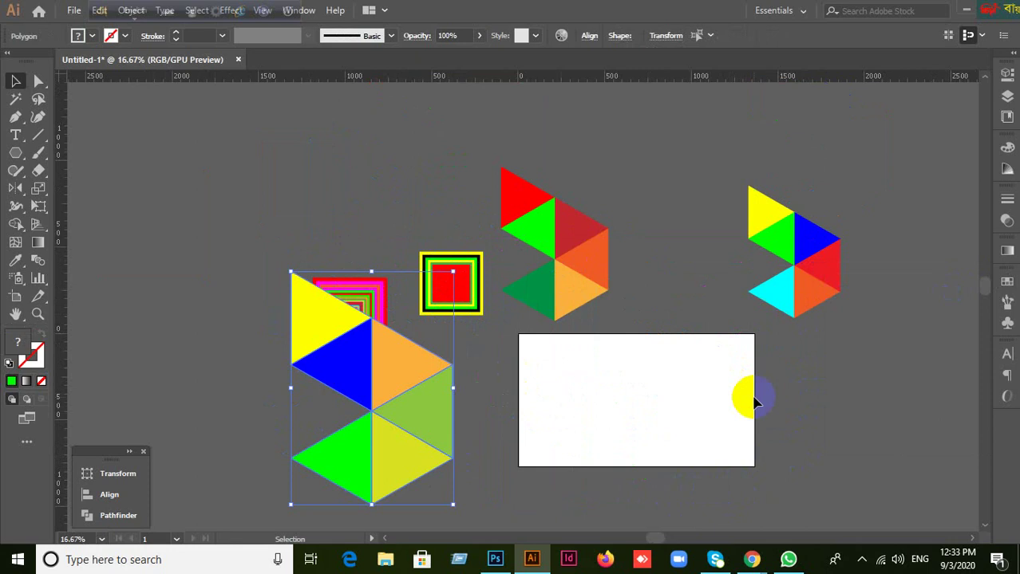
scroll(672, 445, up, 1)
drag(669, 452, 702, 383)
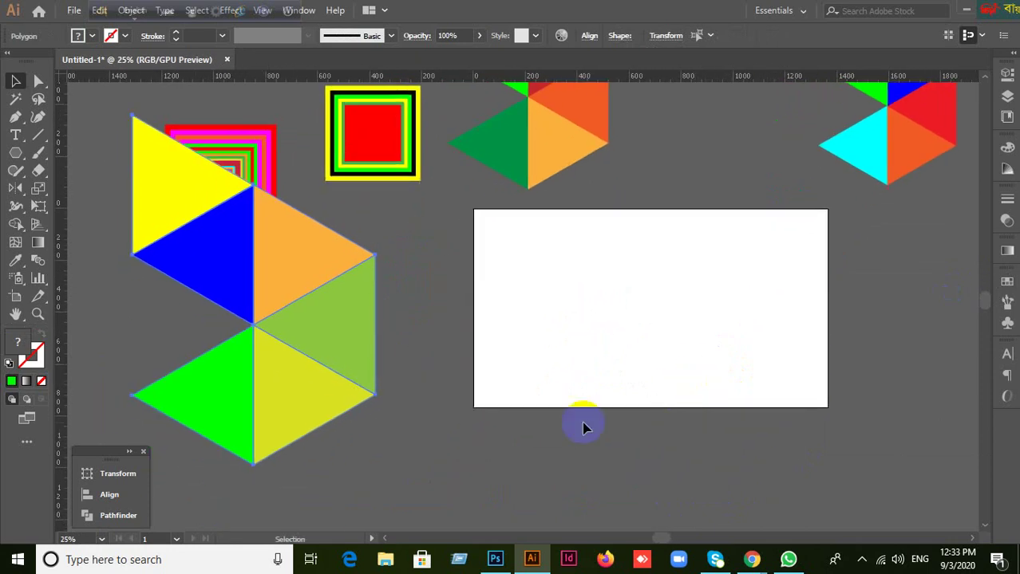
click(650, 444)
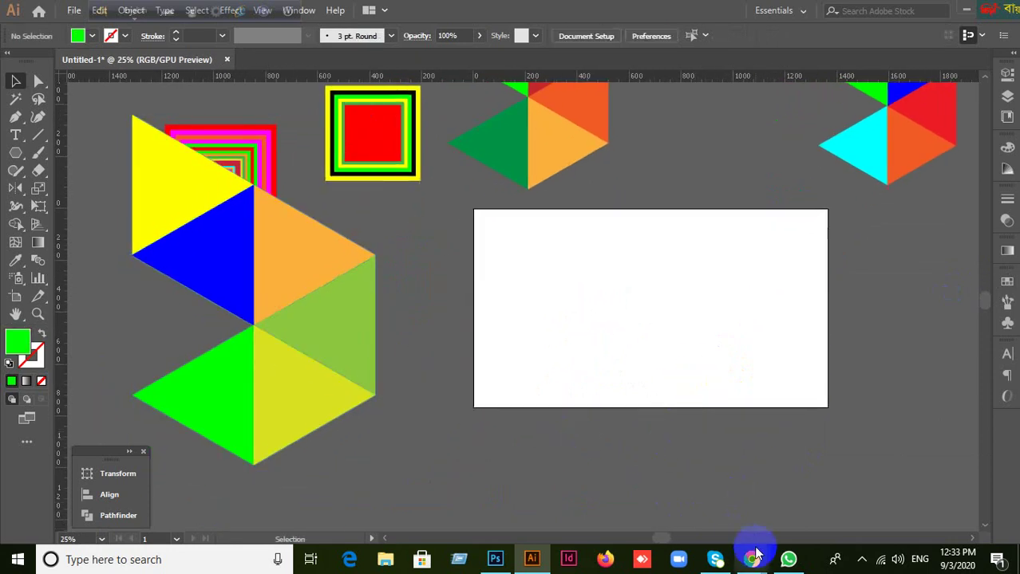
Switch to Chrome and reopen the Google Meet call's joining page.
mouse_move(752, 553)
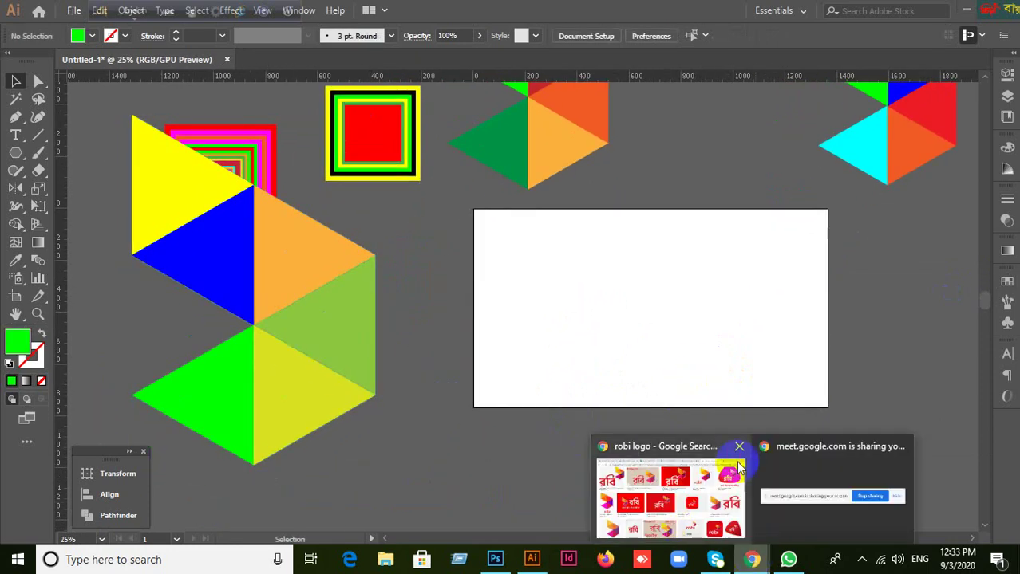
click(718, 479)
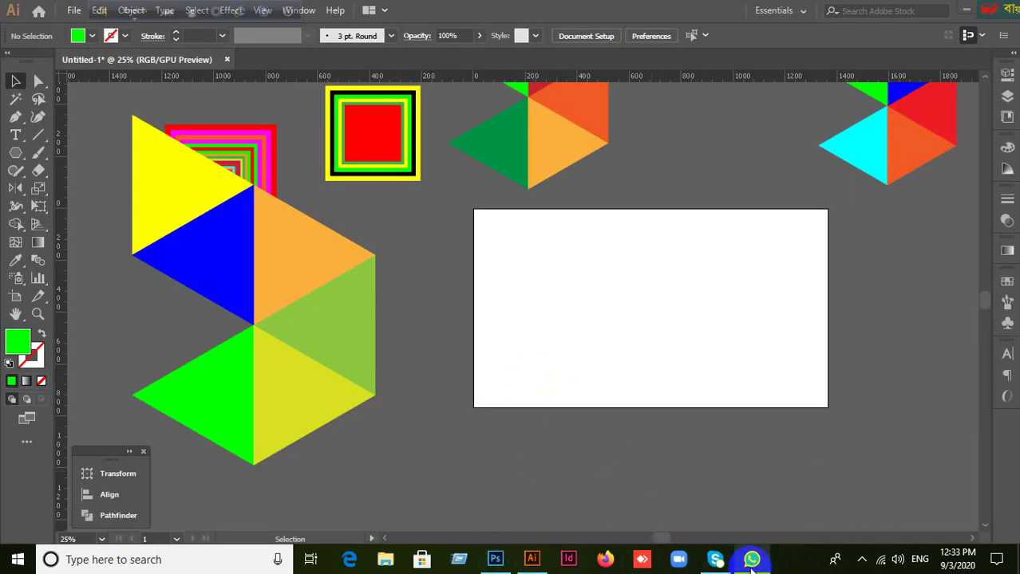
click(965, 9)
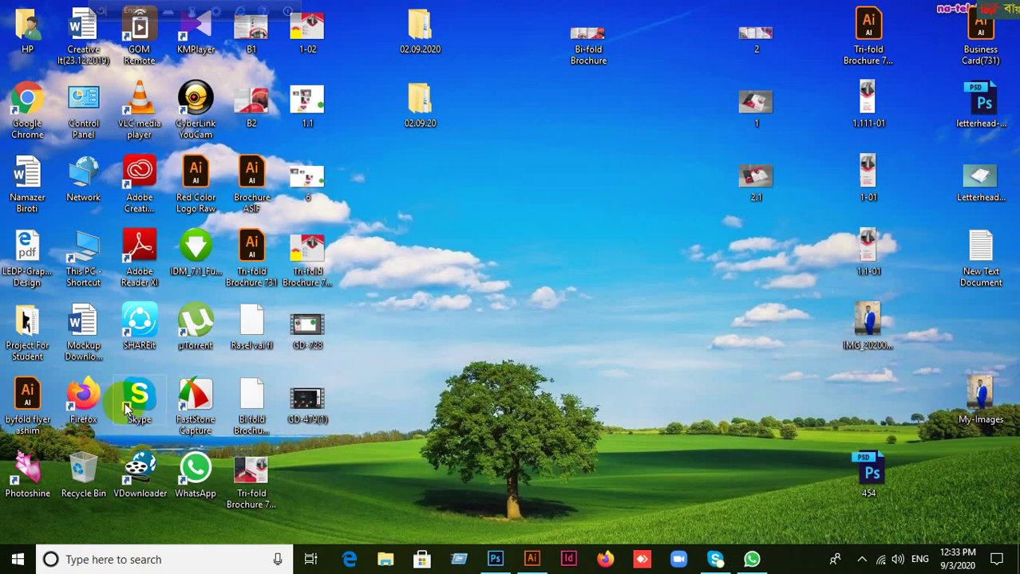
click(424, 228)
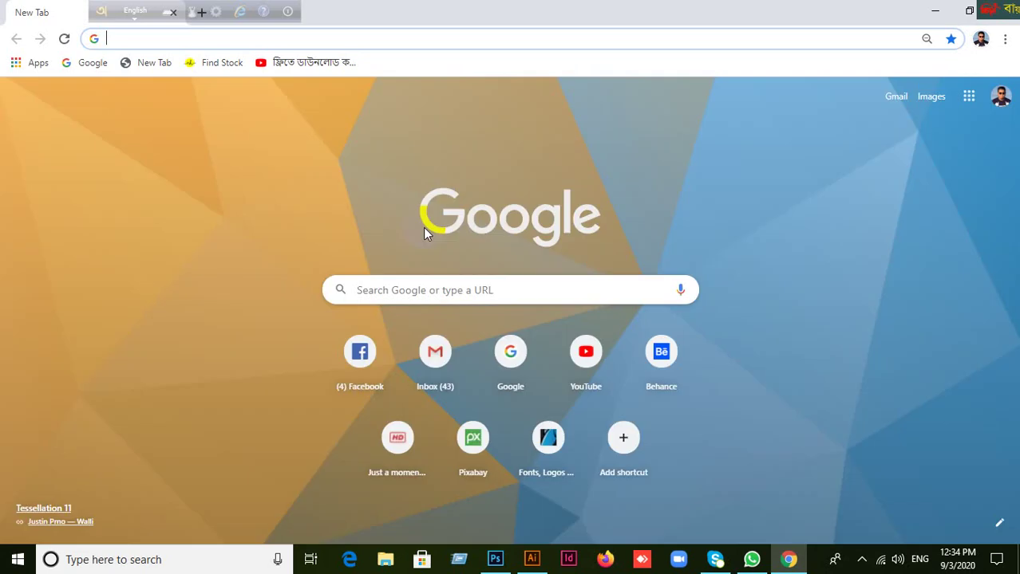
text(m)
key(Return)
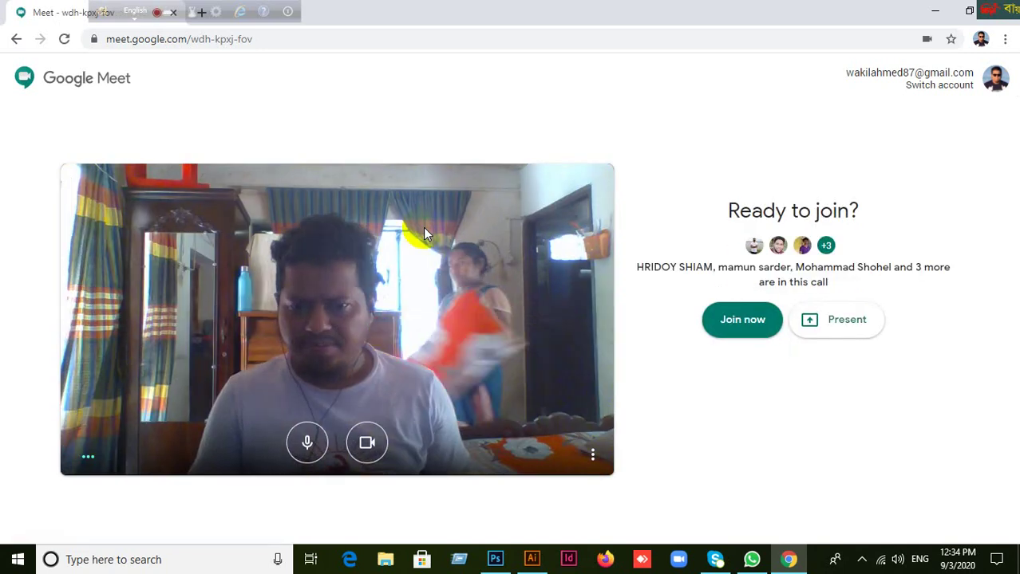
Join the Google Meet call with the camera off and the microphone unmuted.
click(367, 443)
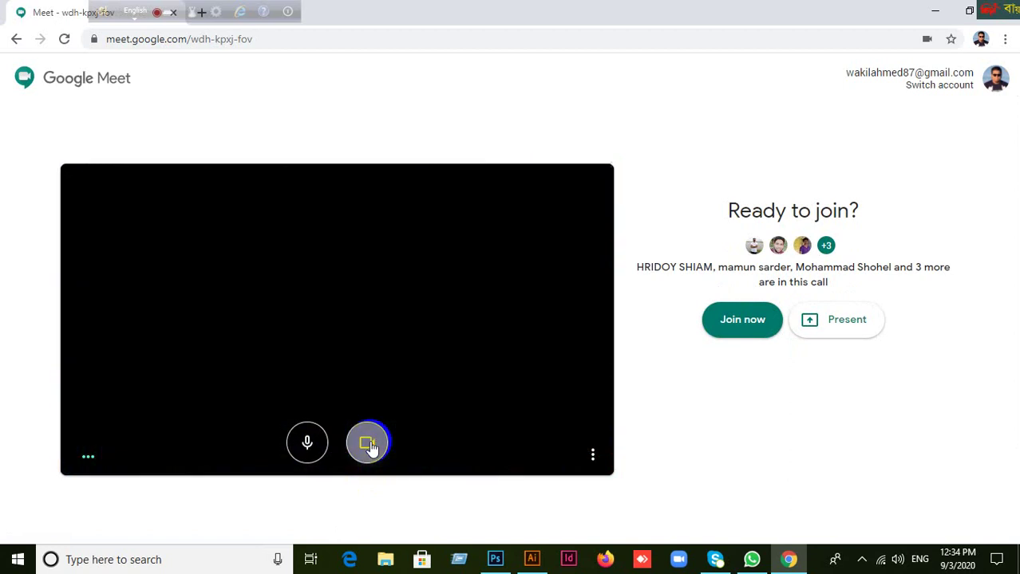
click(742, 321)
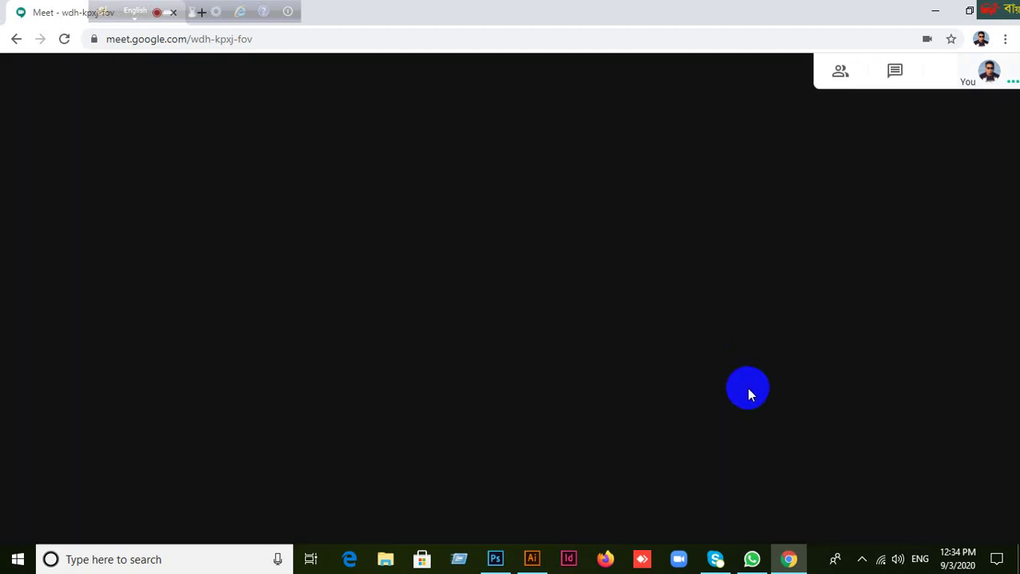
click(456, 512)
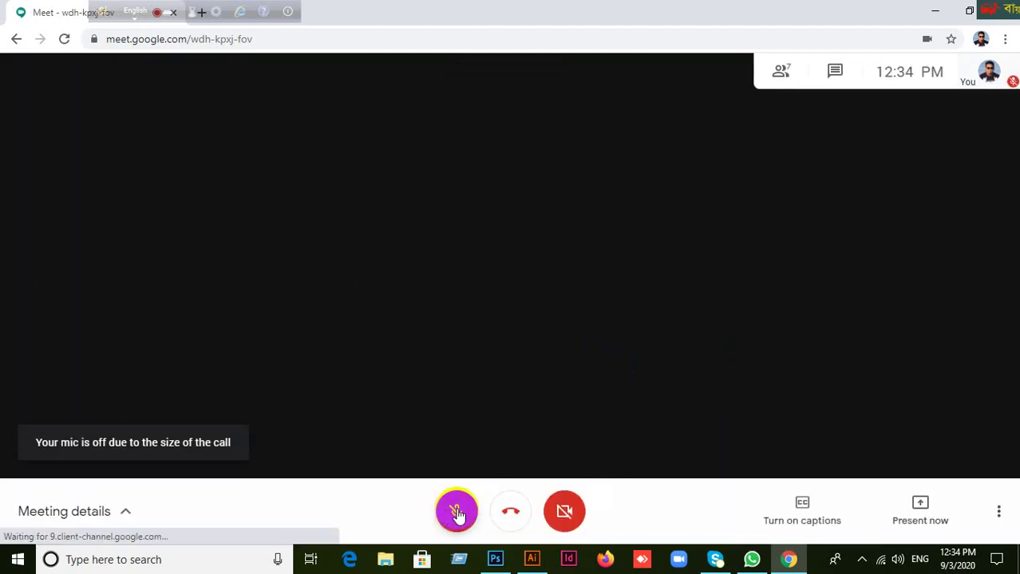
Present the entire screen to the call and hide the screen-sharing notice.
click(920, 509)
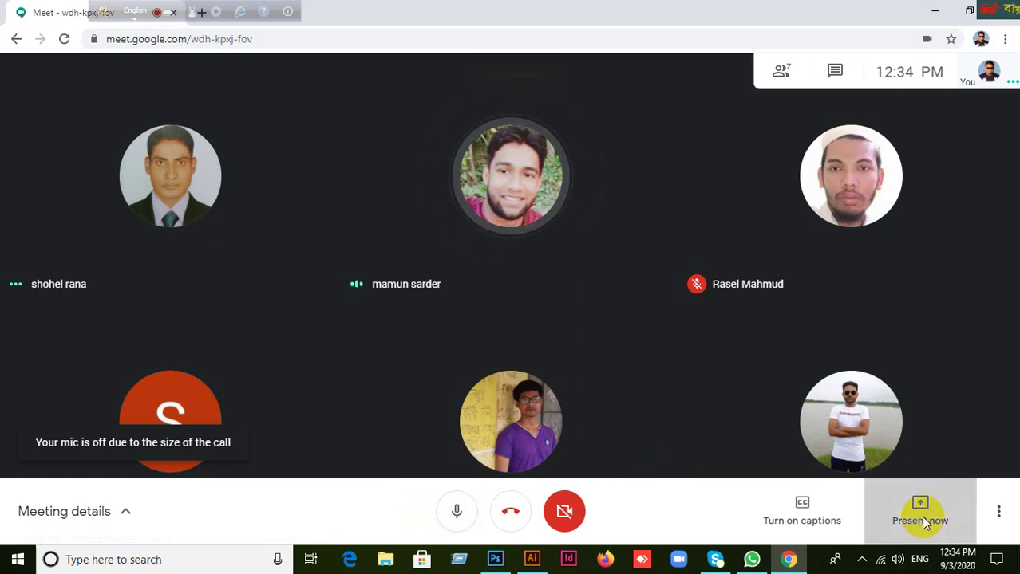
click(903, 384)
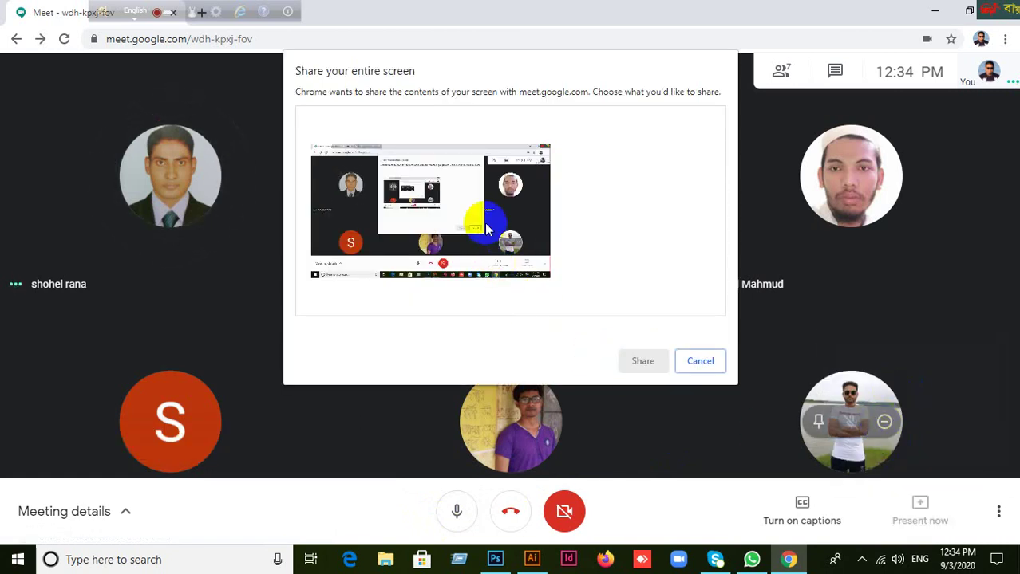
click(462, 221)
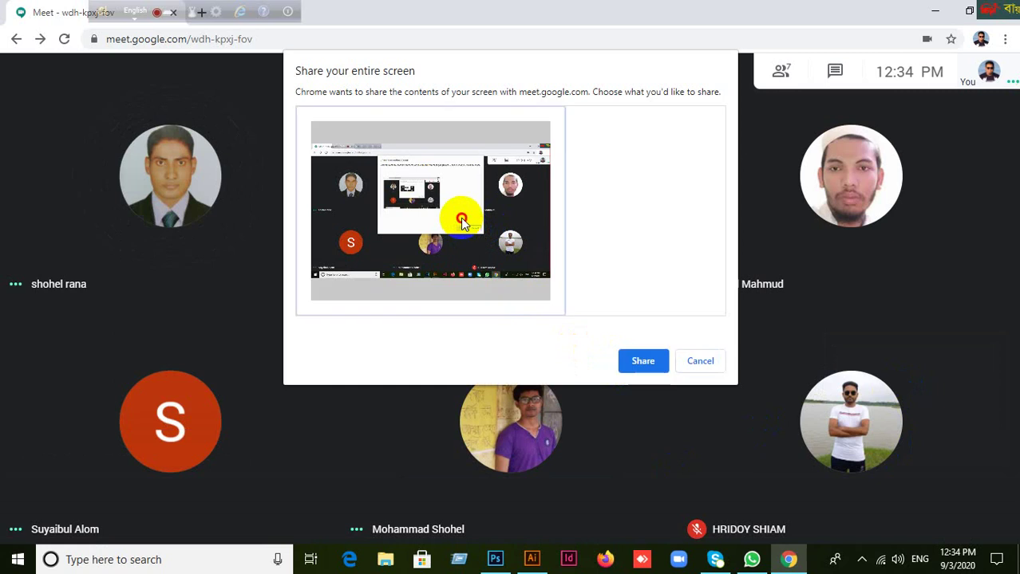
click(642, 360)
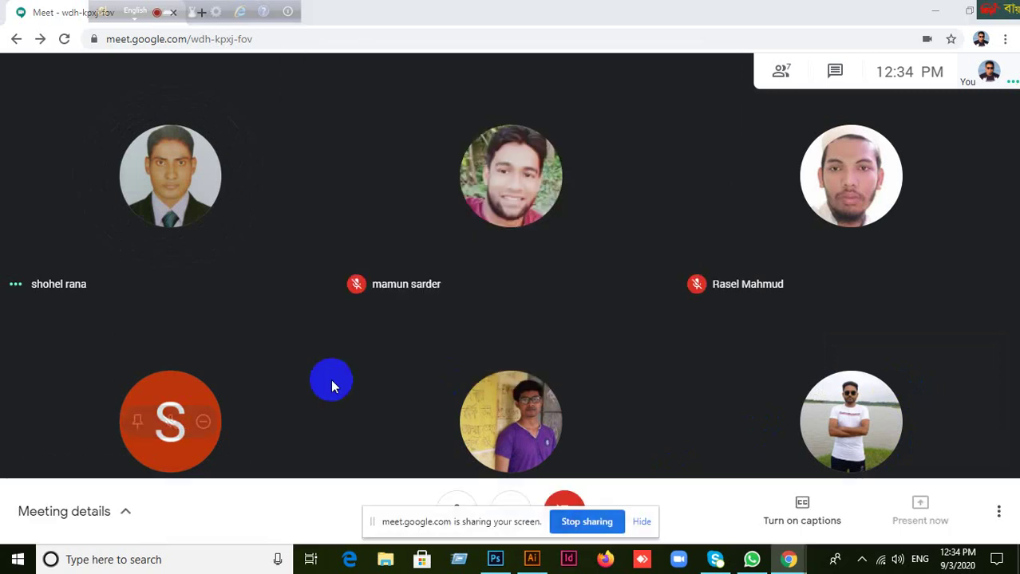
mouse_move(333, 387)
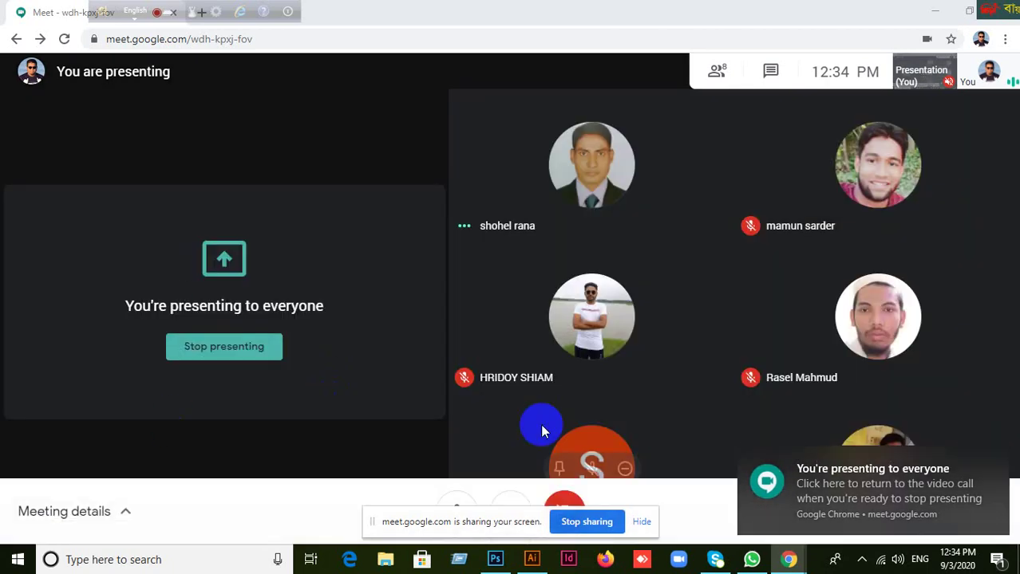
click(642, 523)
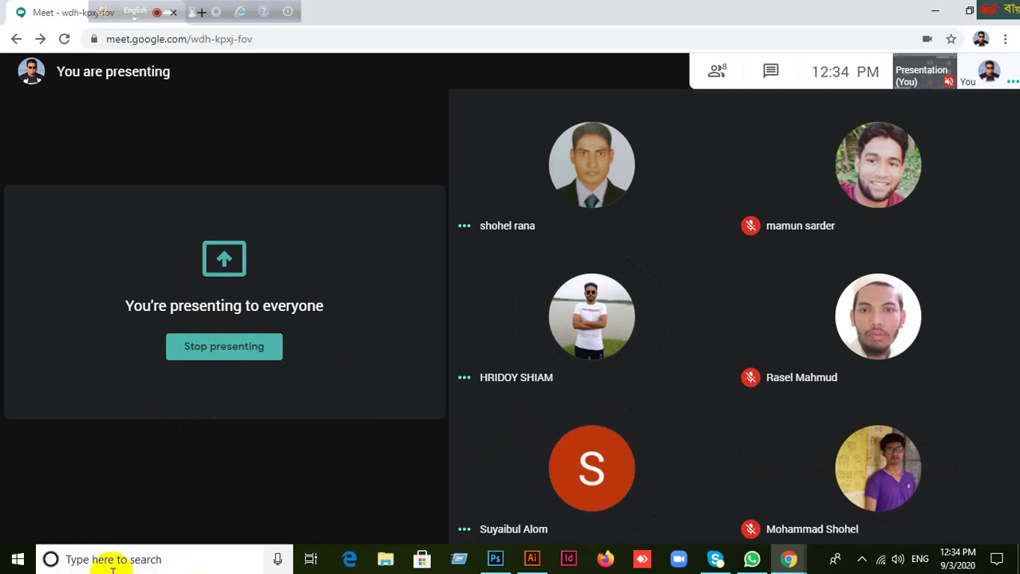
Switch back to Illustrator and create a green polygon with 3 sides on the empty artboard.
click(531, 562)
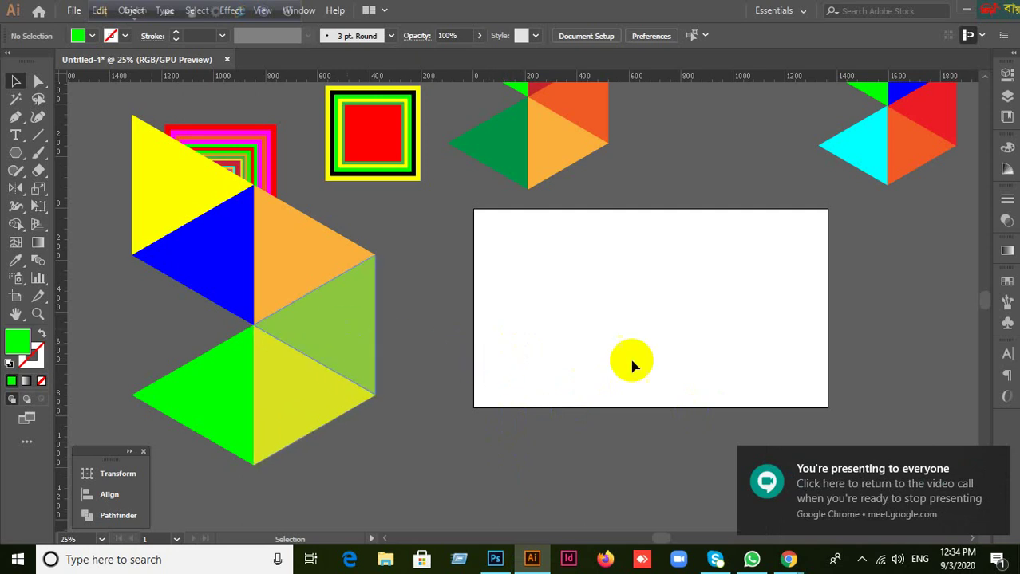
drag(16, 152, 80, 207)
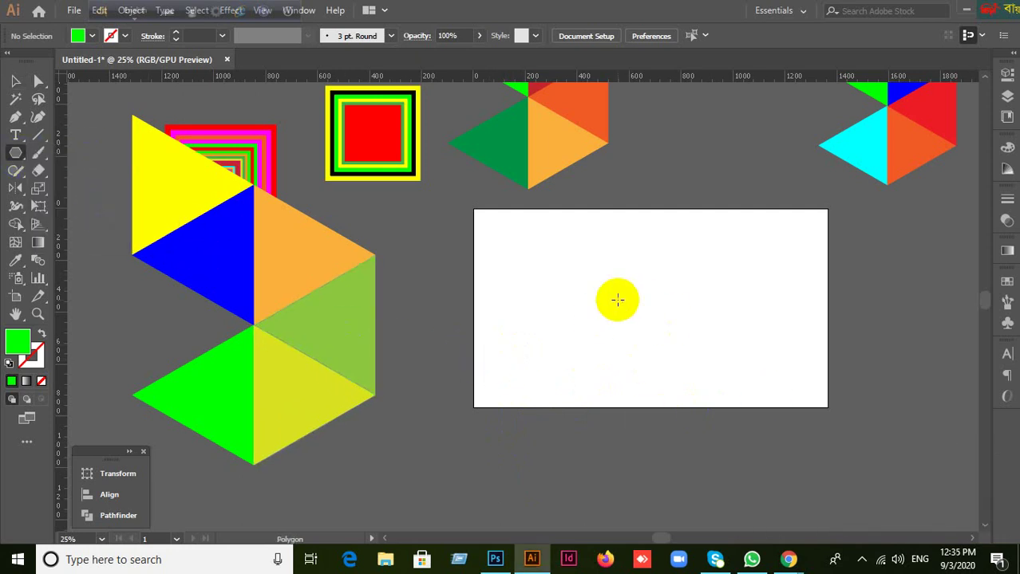
click(617, 300)
text(3)
click(764, 274)
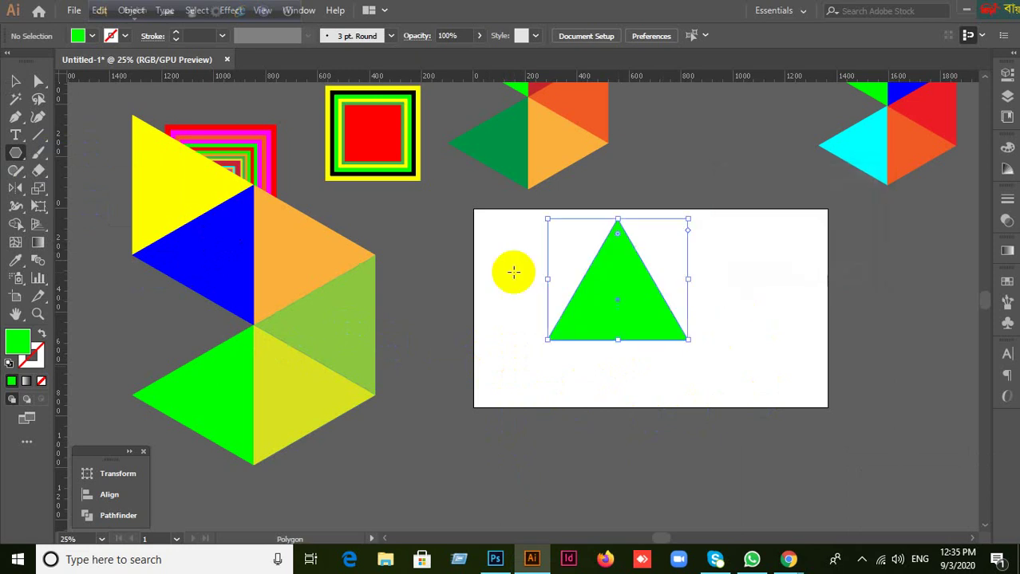
Rotate the green triangle 90° clockwise so that one corner points to the right.
click(15, 82)
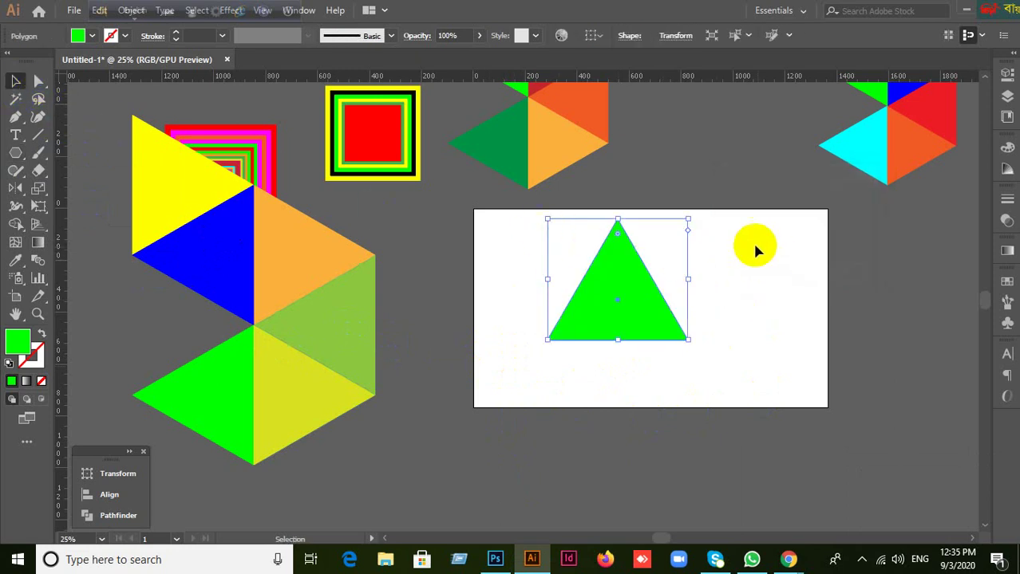
drag(691, 216, 733, 326)
key(ctrl+plus)
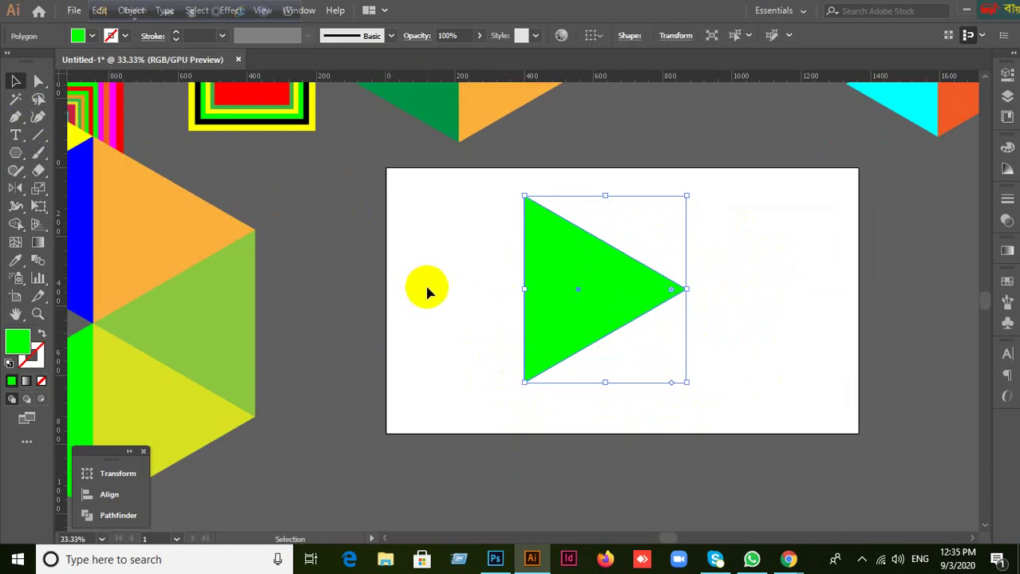
Rotate a copy of the green triangle about its right corner so it sits against the original's lower edge.
click(364, 318)
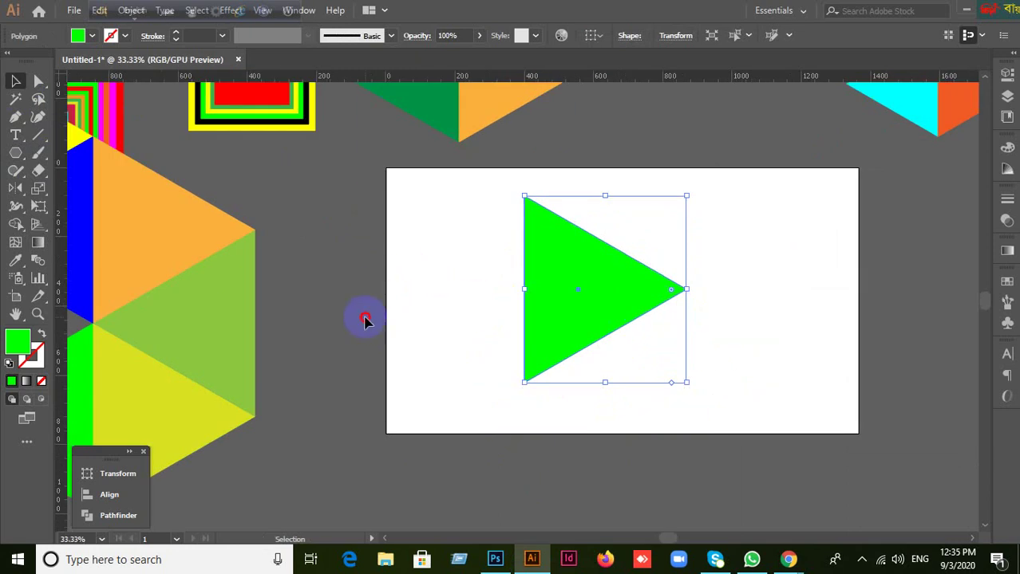
click(587, 319)
click(17, 174)
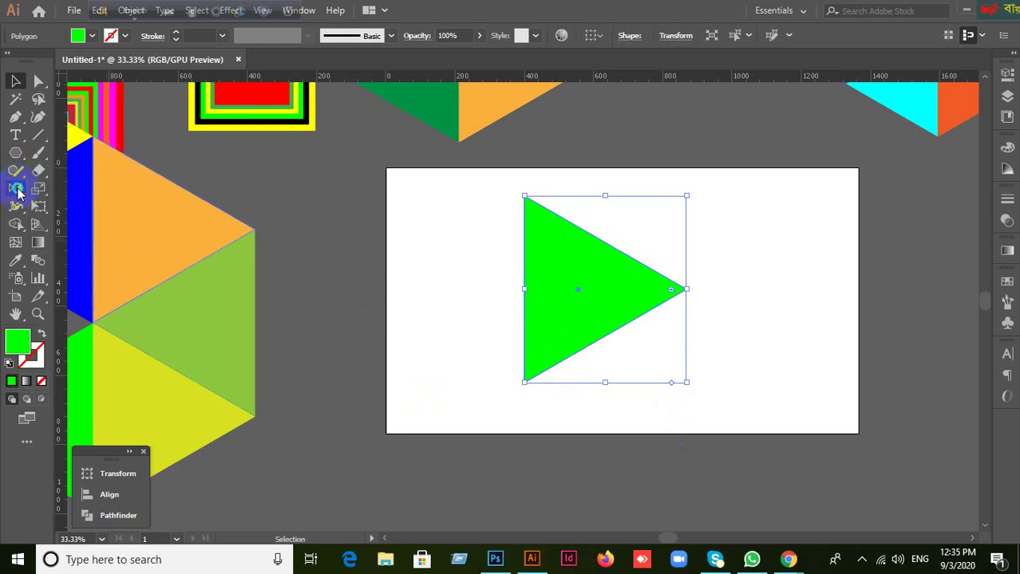
click(15, 188)
click(713, 310)
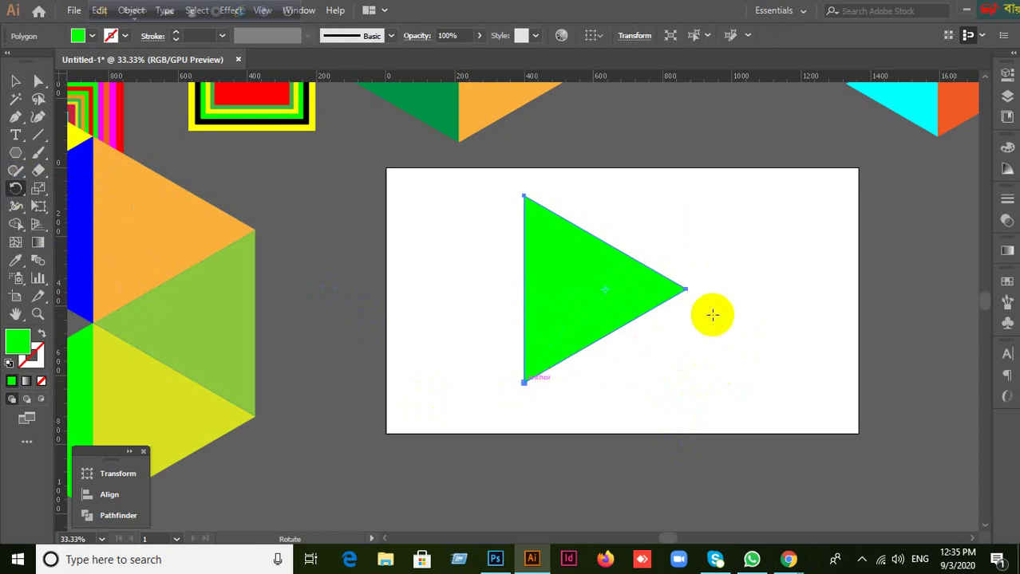
scroll(686, 289, up, 6)
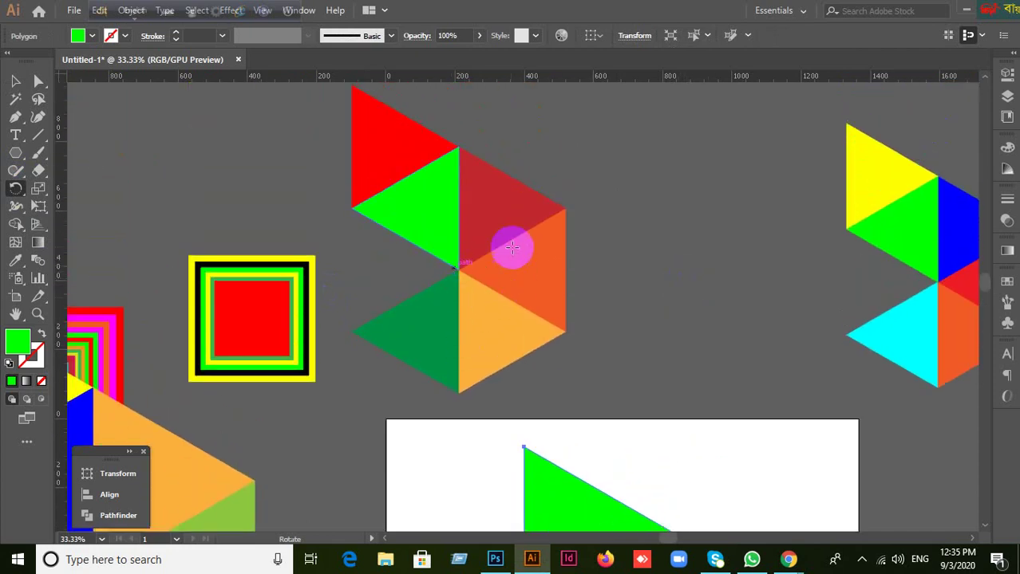
scroll(483, 334, down, 1)
scroll(482, 334, down, 3)
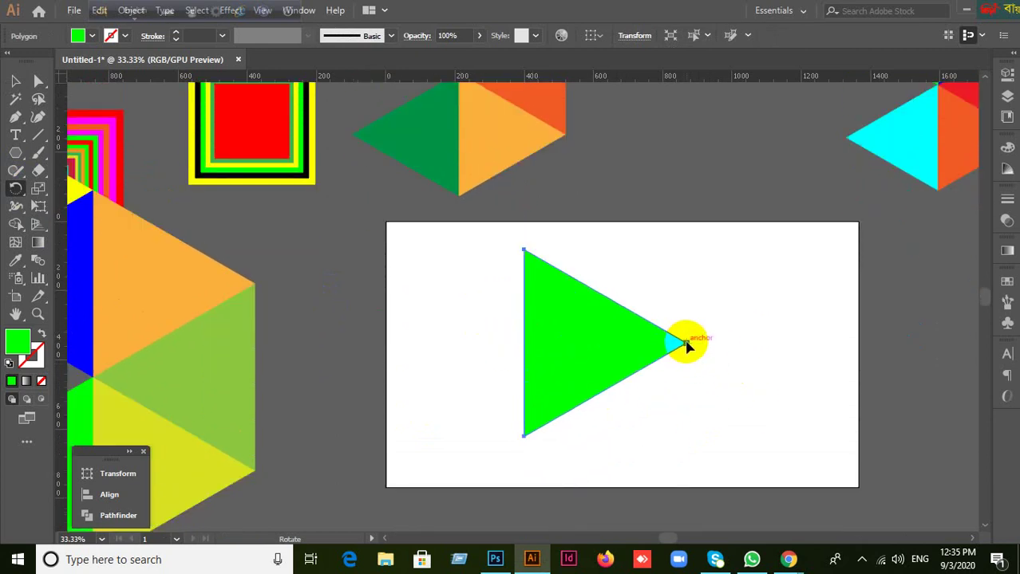
alt+click(686, 345)
click(805, 321)
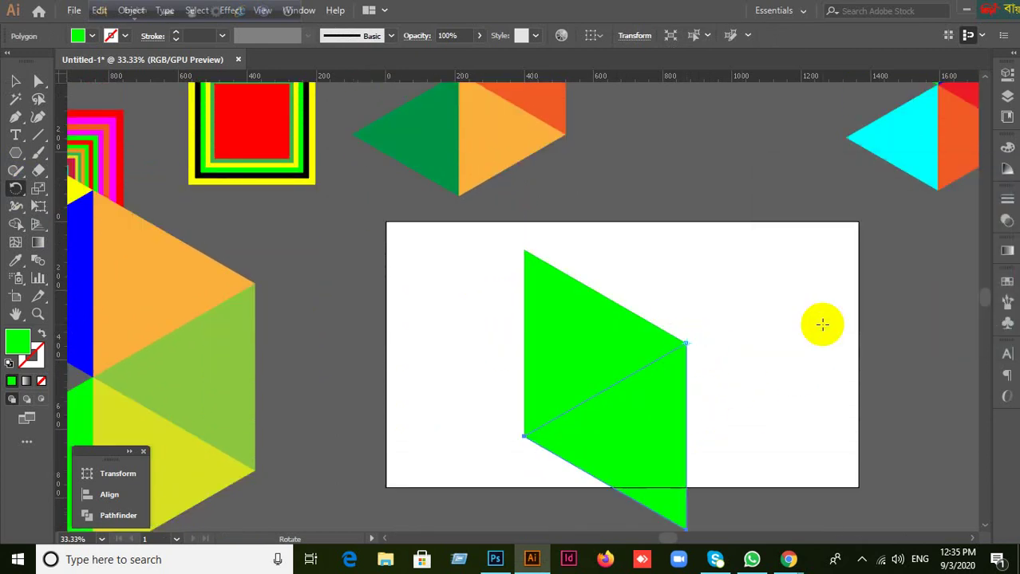
Repeat the rotated copy around the same corner until six triangles form a complete hexagon.
key(ctrl+d)
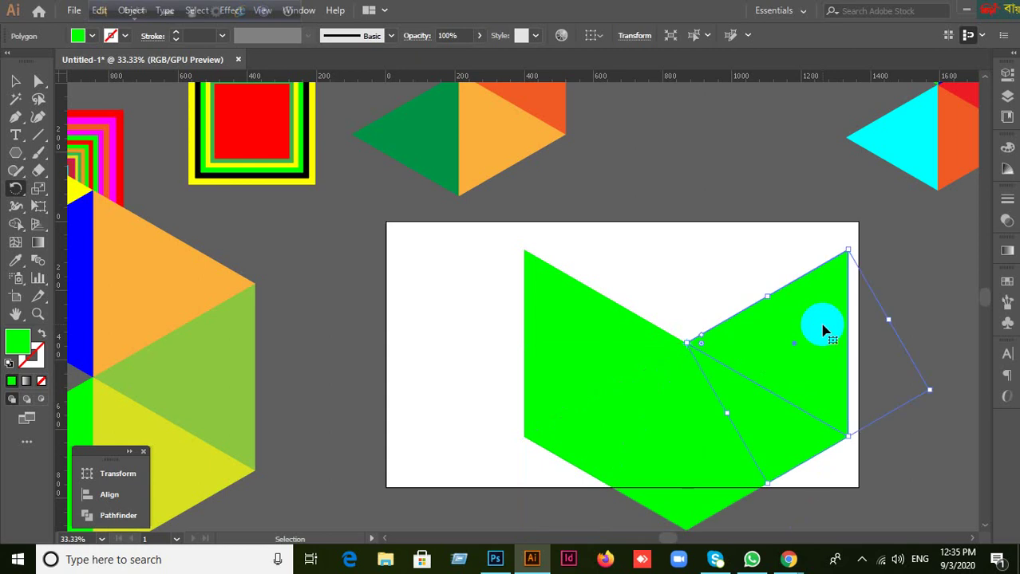
key(ctrl+d)
key(ctrl+d)
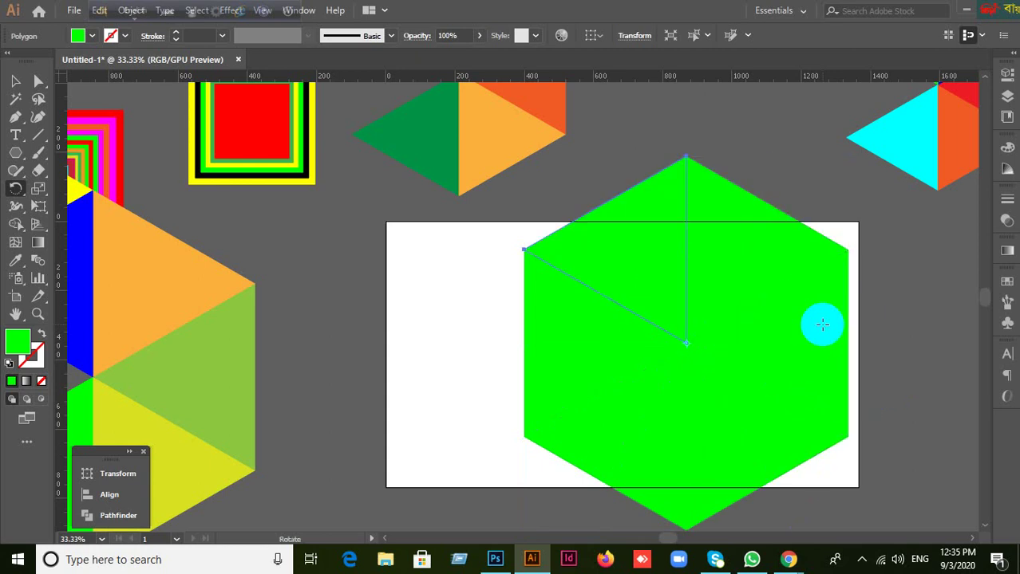
Reflect the hexagon's left green triangle across the horizontal axis about its upper-left corner, without making a copy.
click(15, 80)
click(596, 336)
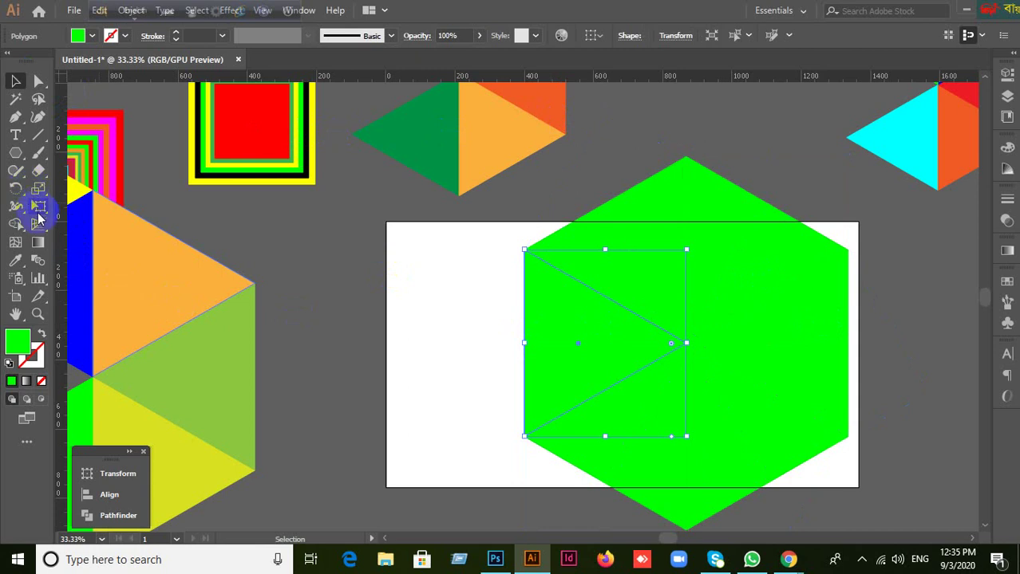
drag(15, 189, 75, 209)
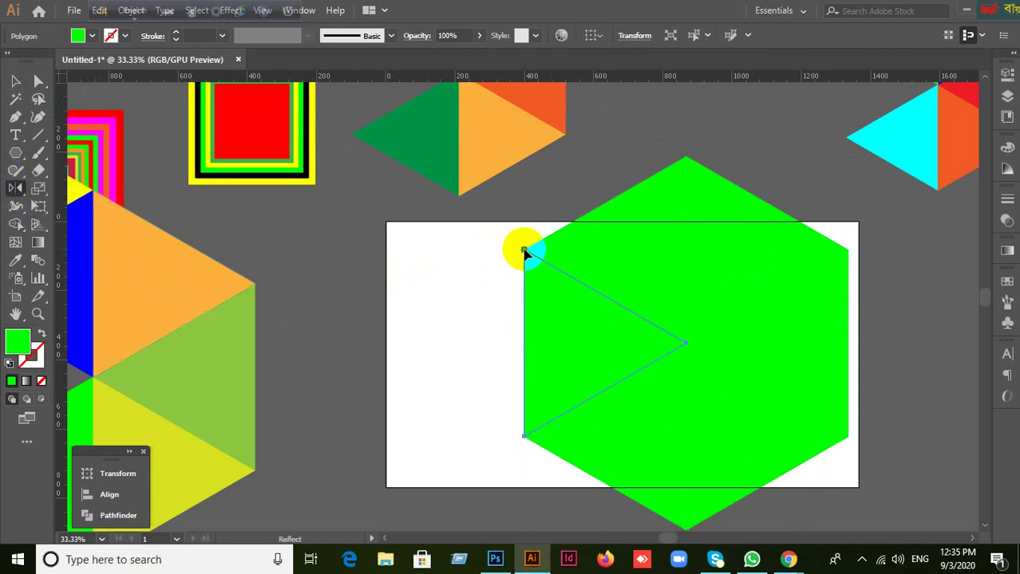
alt+click(524, 252)
click(740, 209)
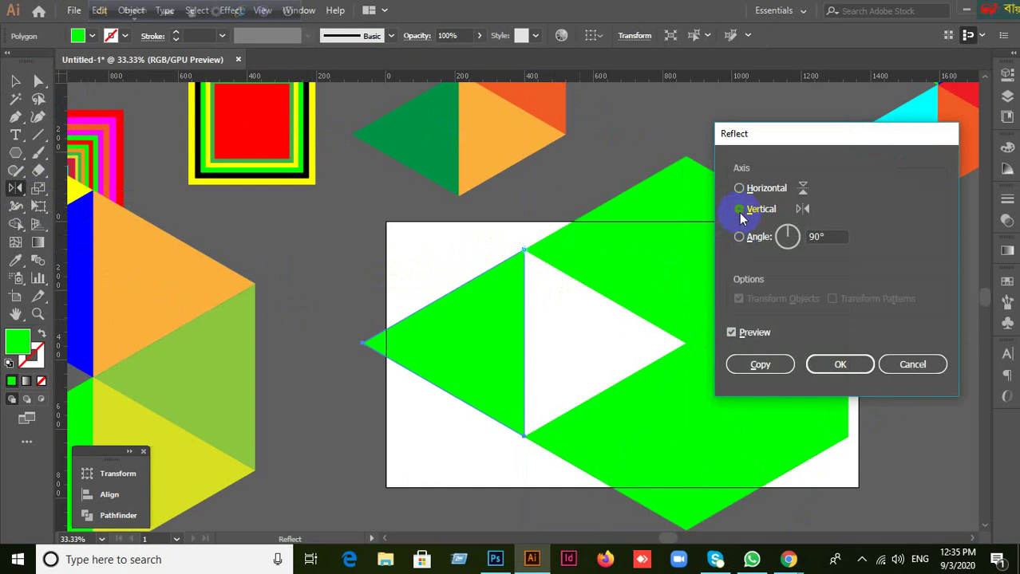
click(739, 189)
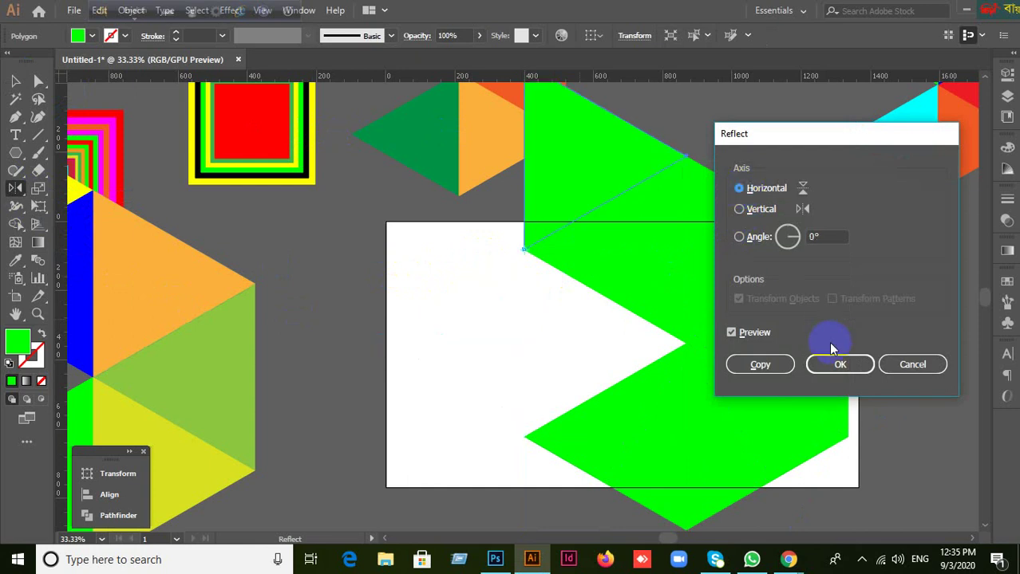
click(835, 365)
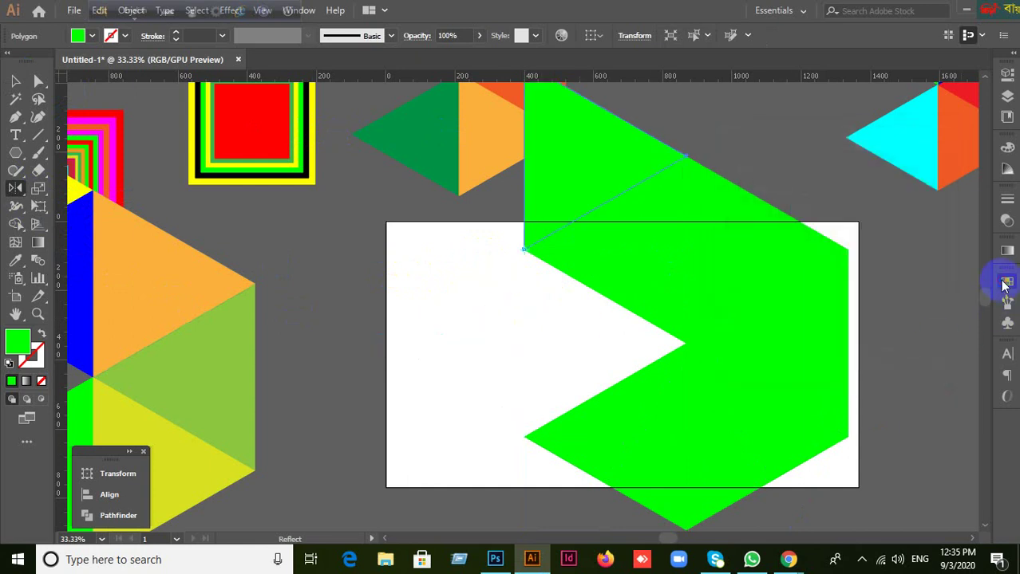
Fill the reflected triangle magenta, the hexagon's upper-left triangle red and its upper-right triangle orange.
click(1002, 280)
click(915, 320)
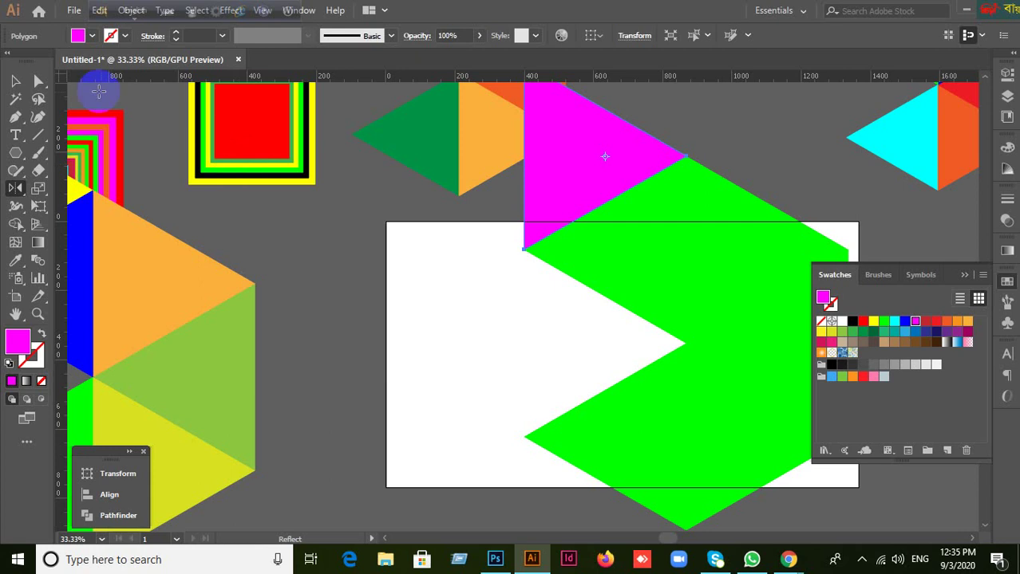
click(14, 82)
click(580, 269)
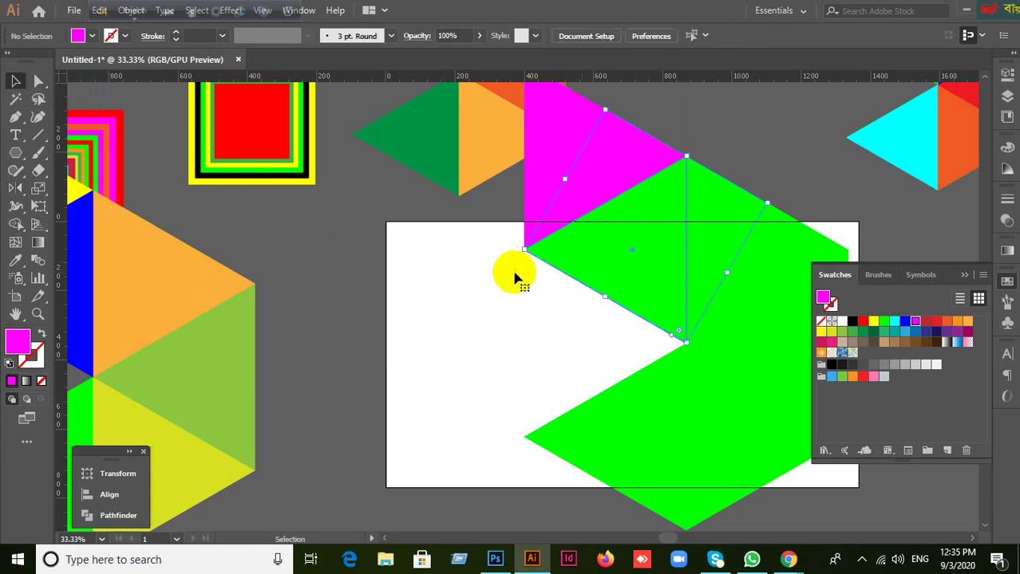
click(940, 328)
click(752, 296)
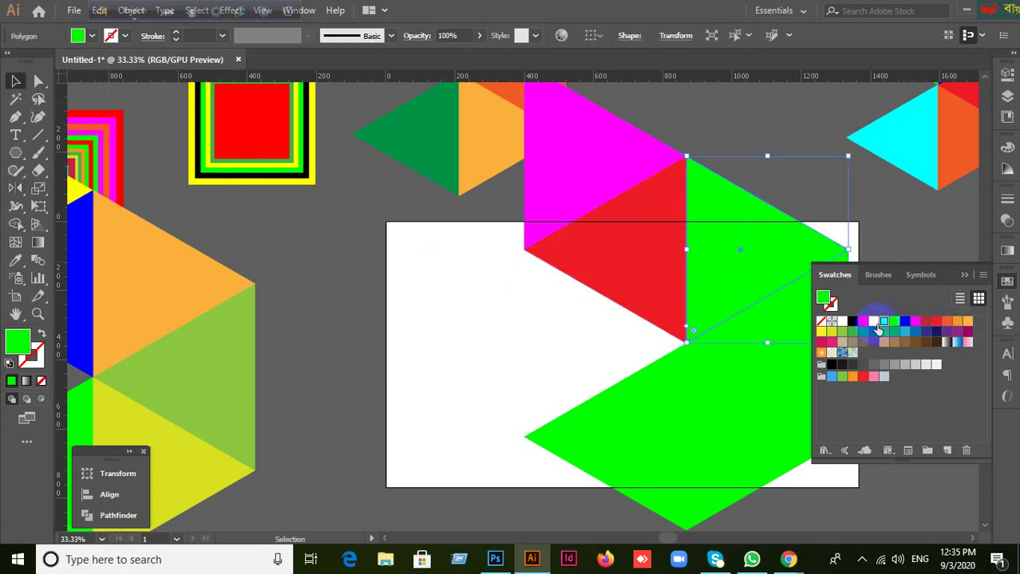
click(957, 321)
Fill the hexagon's right triangle bright red, its lower-right triangle yellow-green and its lower-left triangle crimson.
click(779, 391)
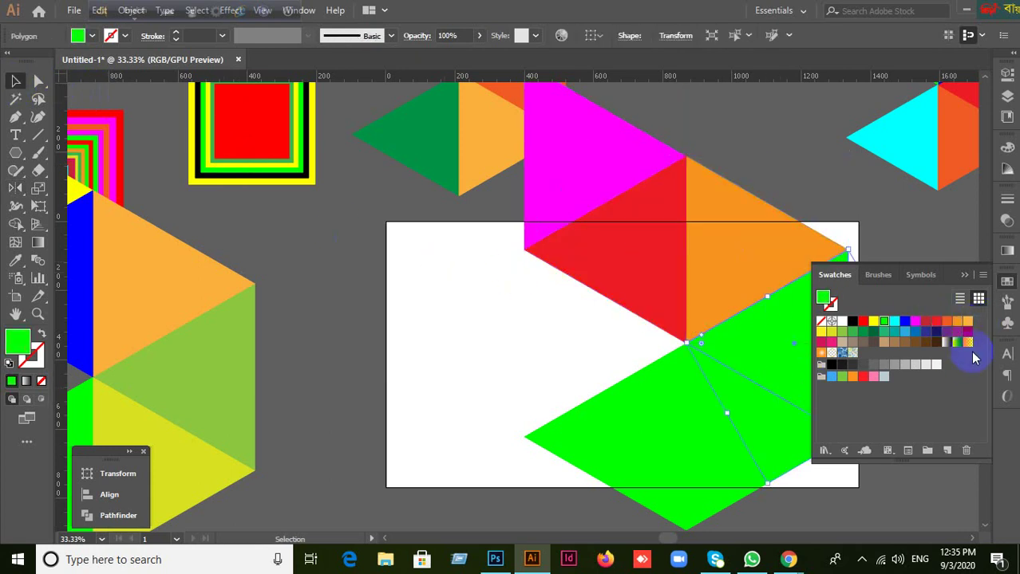
click(967, 321)
click(734, 470)
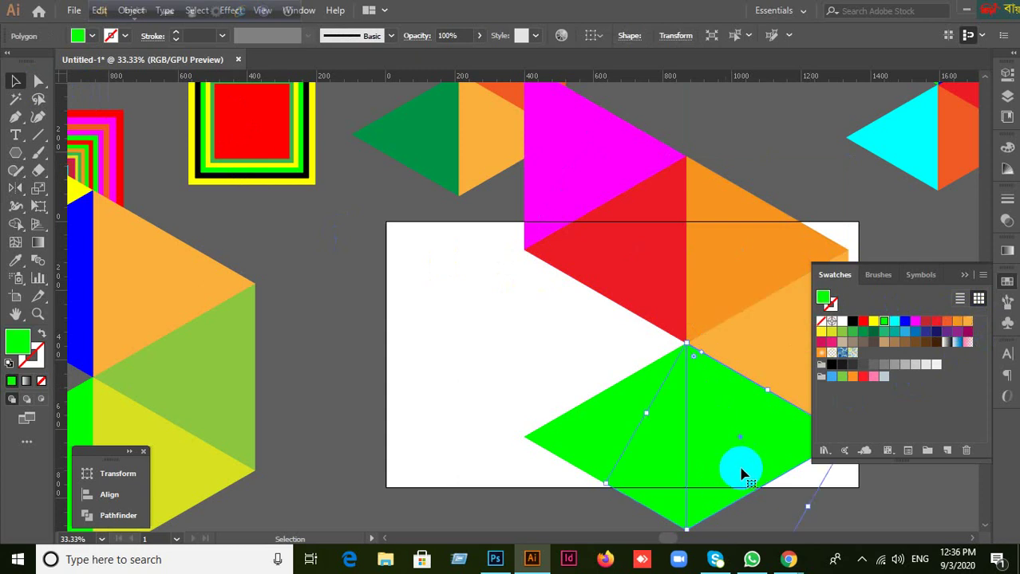
click(797, 360)
click(863, 322)
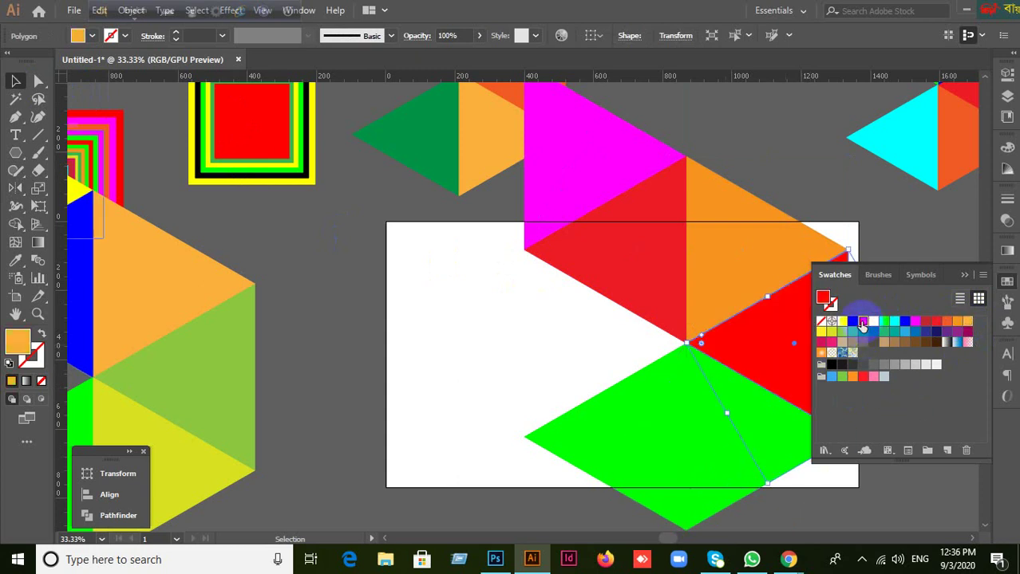
click(726, 481)
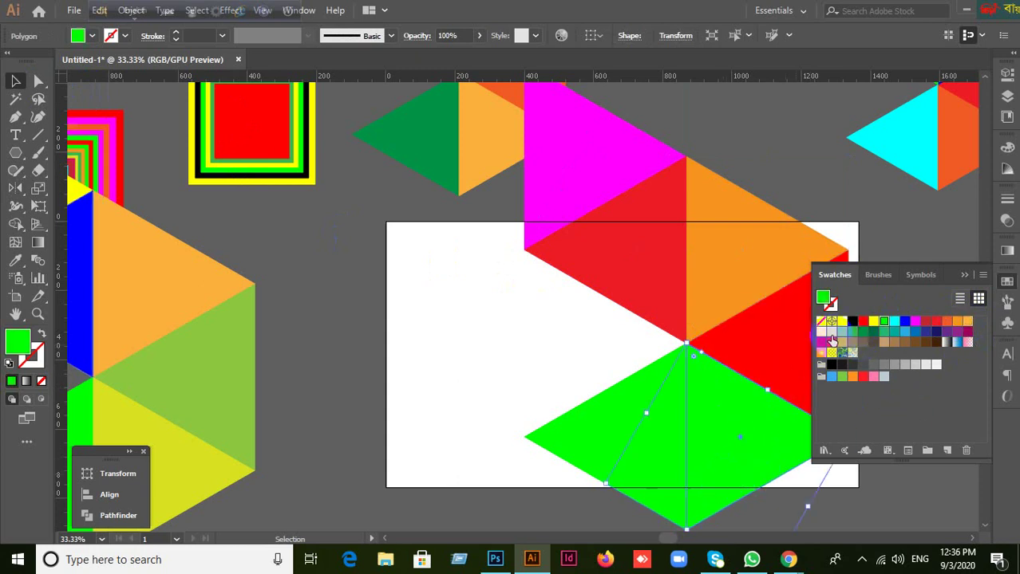
click(830, 335)
click(603, 417)
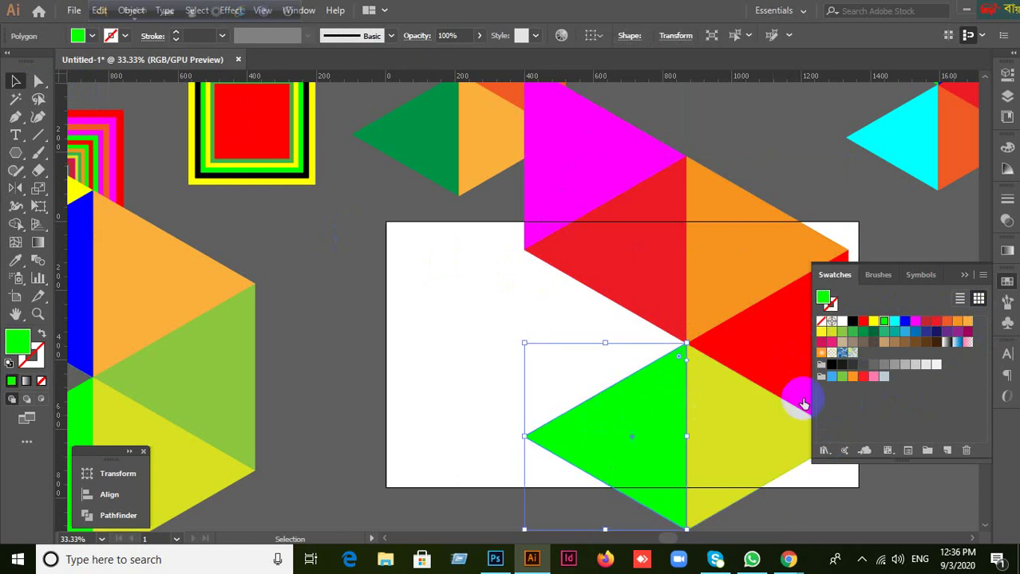
click(822, 343)
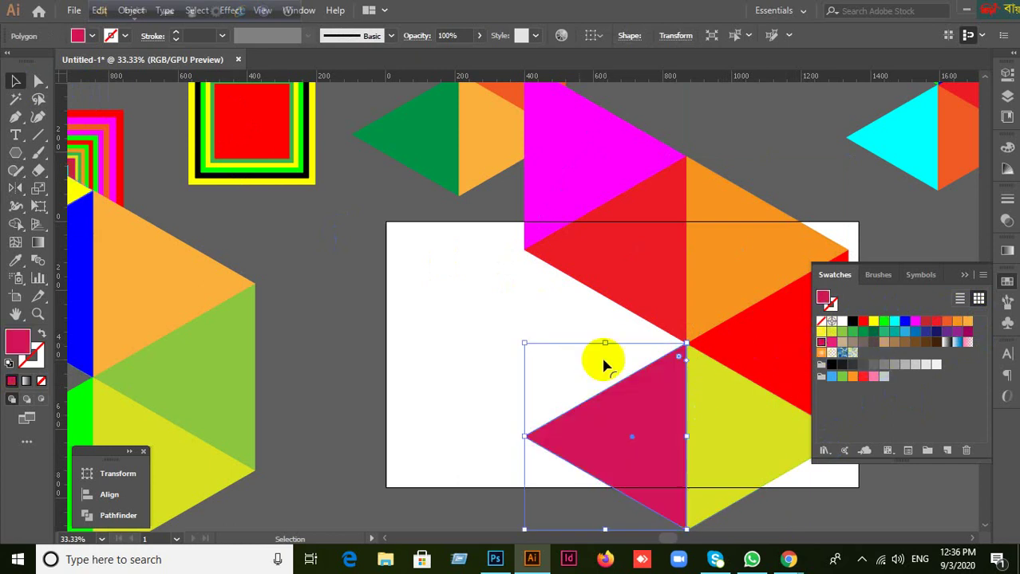
click(465, 353)
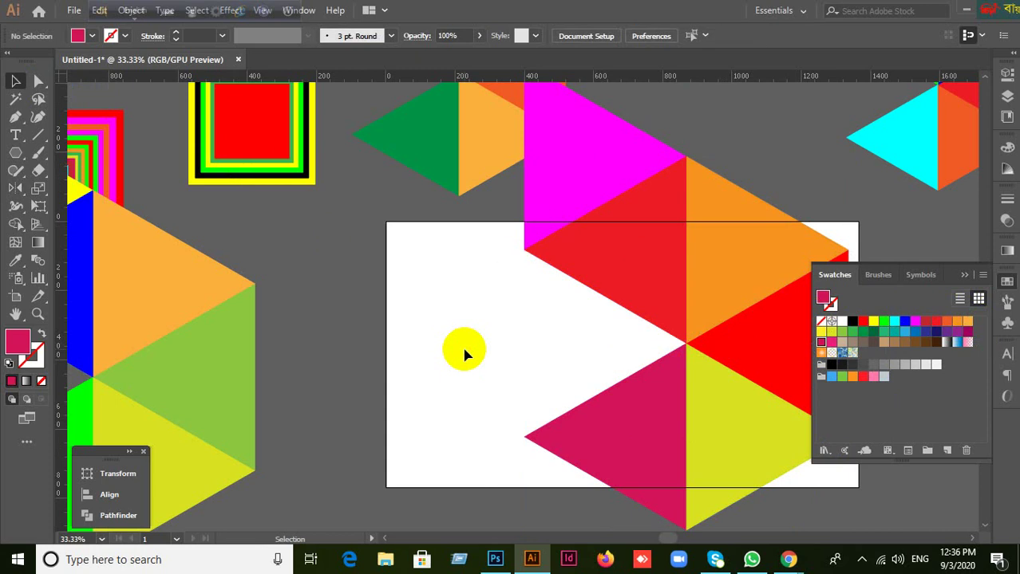
Examine the individual triangles of the smaller multicoloured pattern above the artboard.
scroll(483, 339, up, 3)
scroll(432, 269, up, 2)
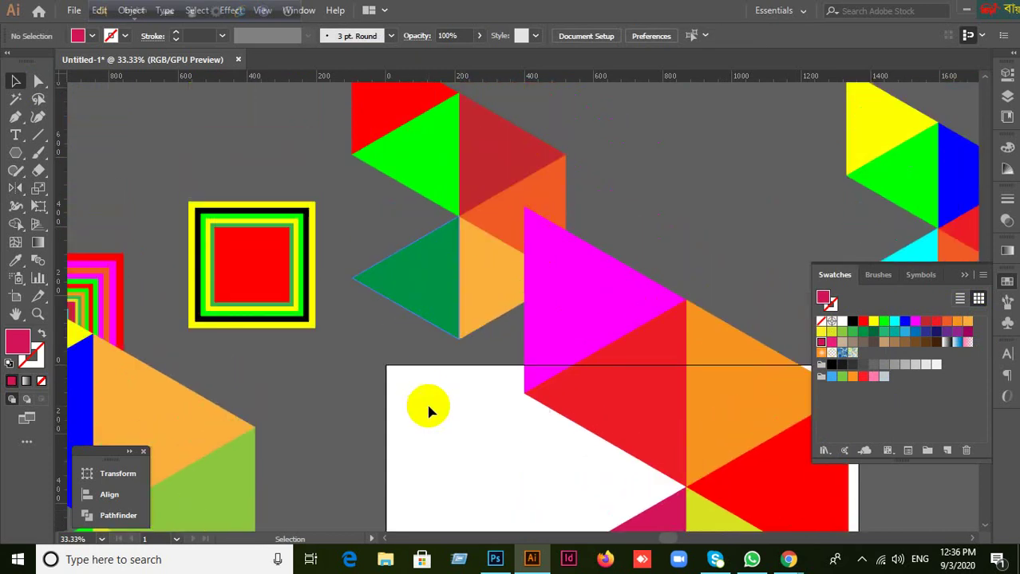
click(489, 283)
click(521, 216)
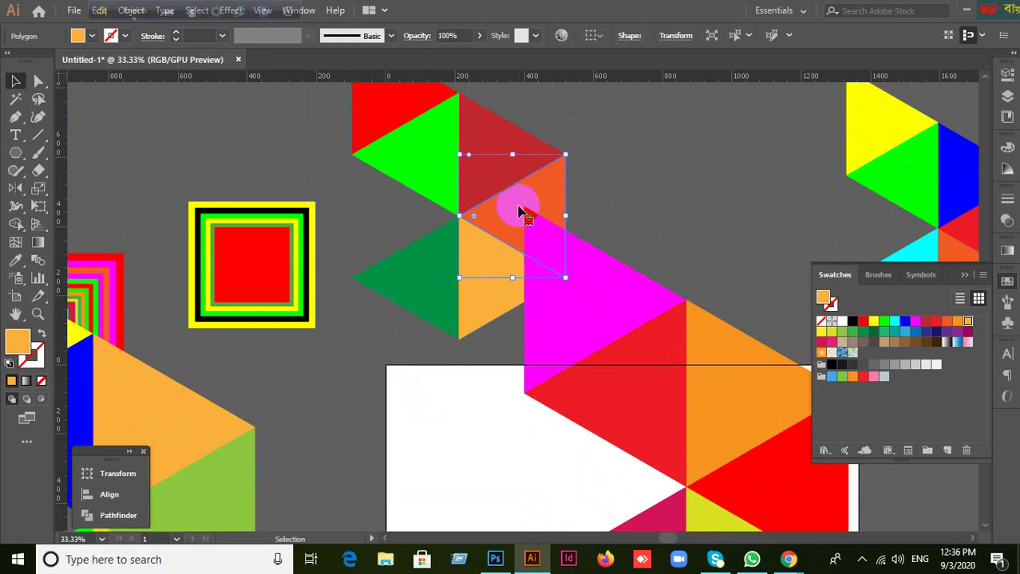
click(479, 157)
click(405, 153)
click(361, 233)
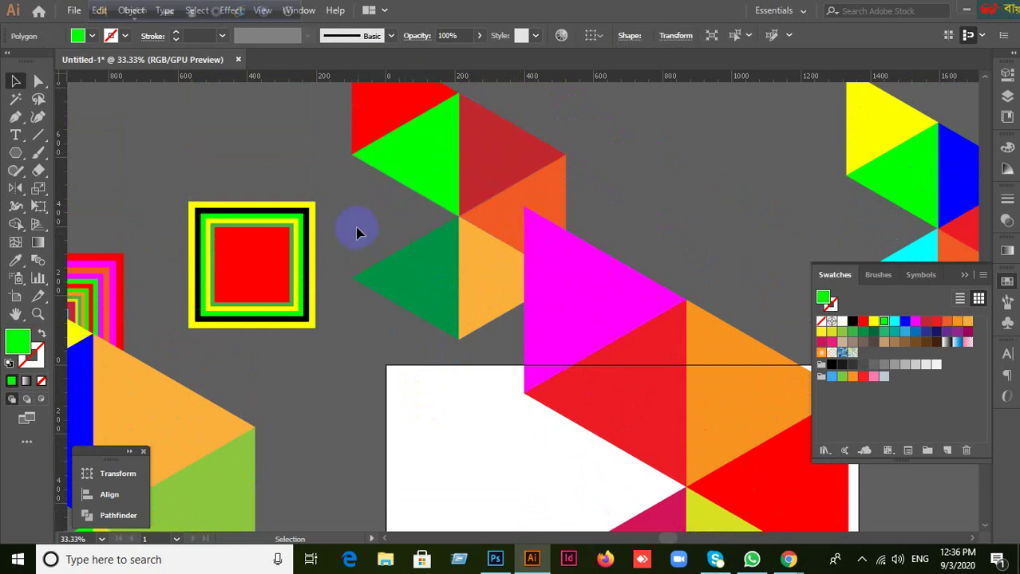
scroll(419, 226, down, 4)
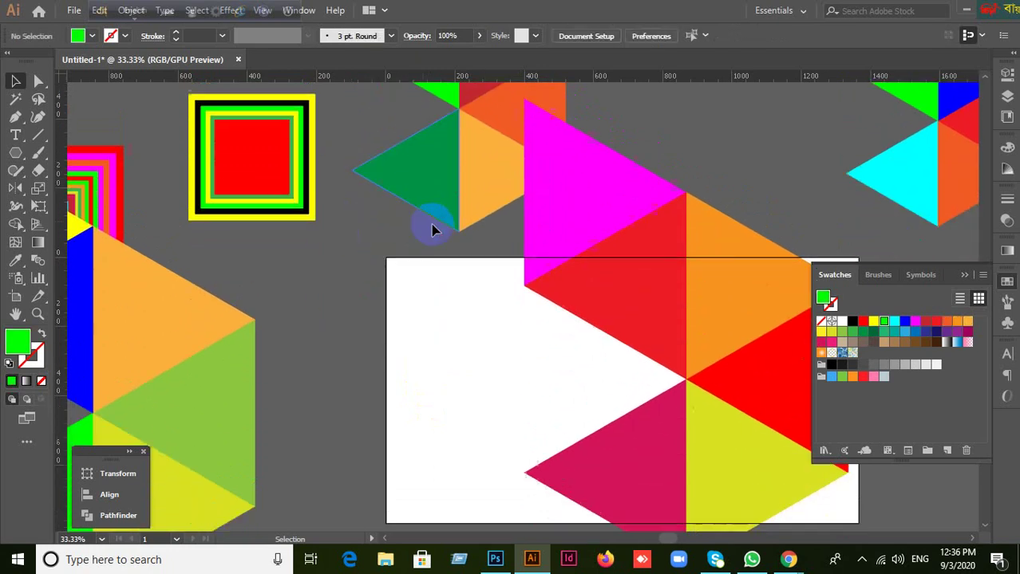
scroll(471, 283, up, 2)
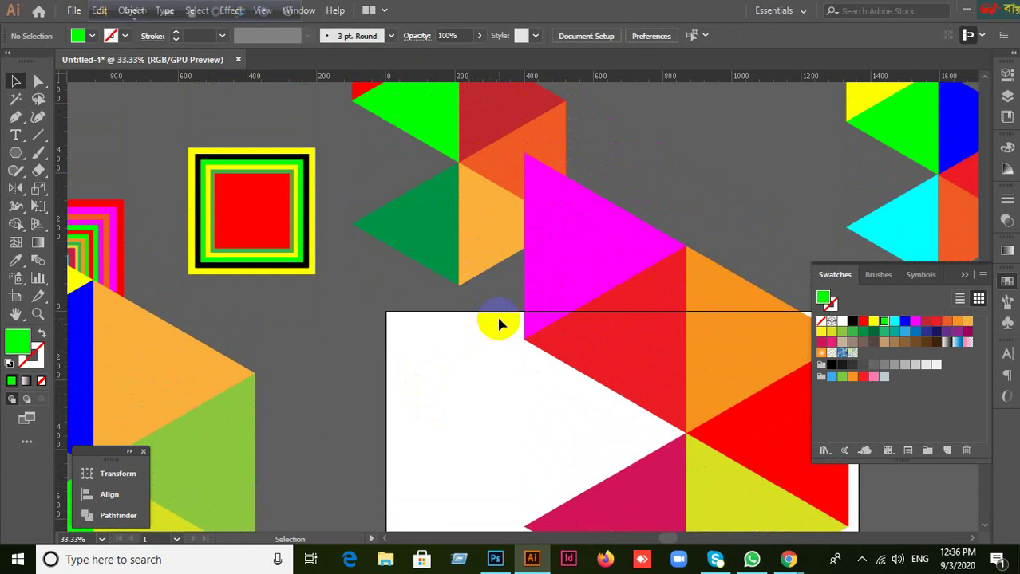
Select all six coloured triangles, move them right clear of the smaller pattern, and put away the swatches.
drag(496, 327, 678, 502)
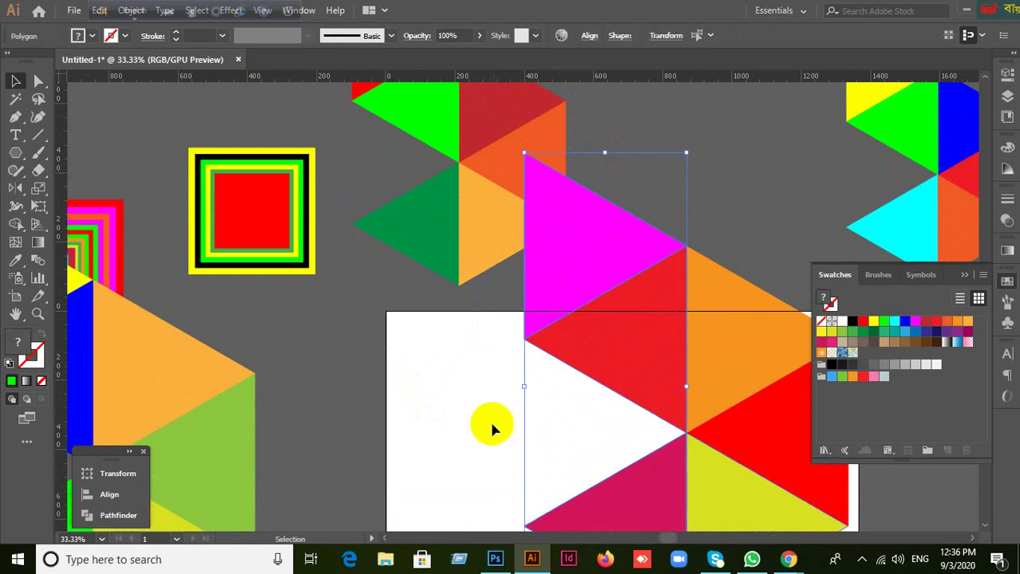
click(478, 296)
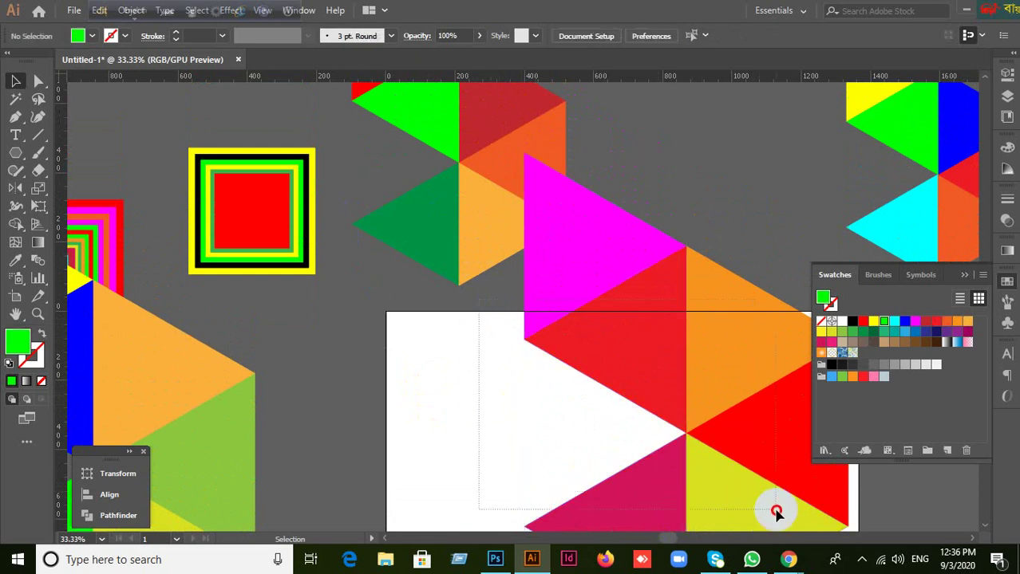
scroll(503, 321, down, 2)
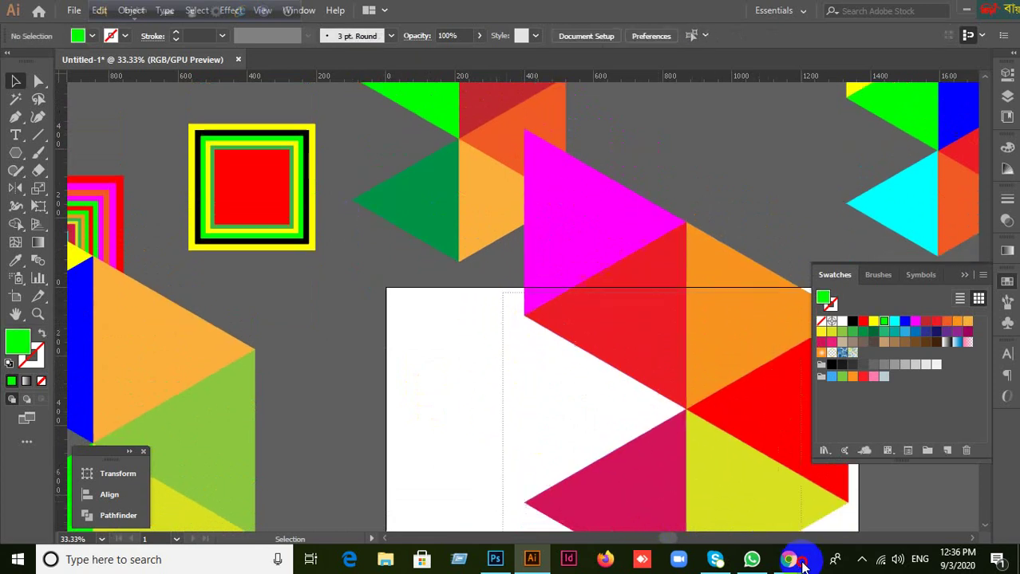
click(795, 554)
click(785, 521)
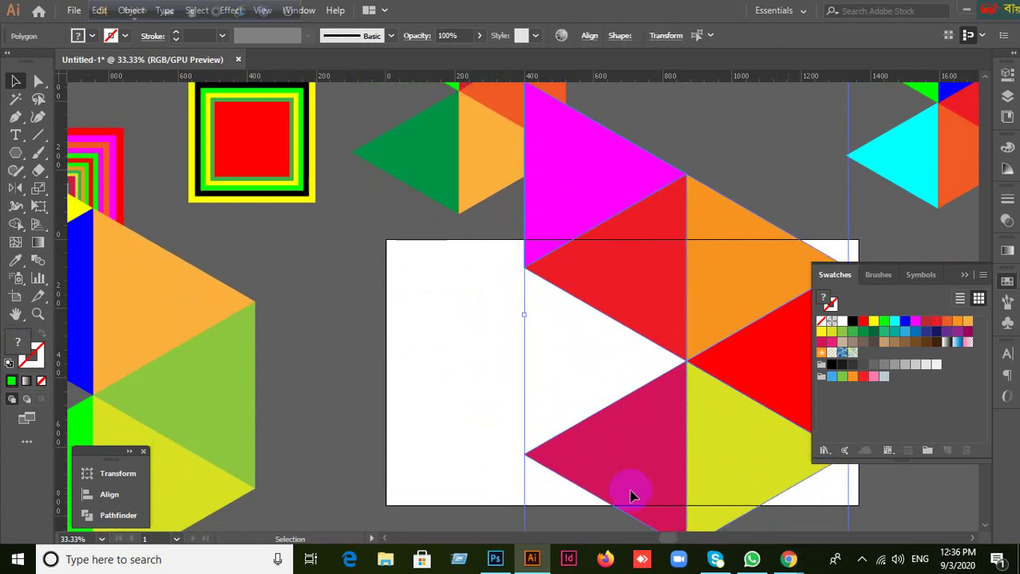
scroll(570, 488, down, 1)
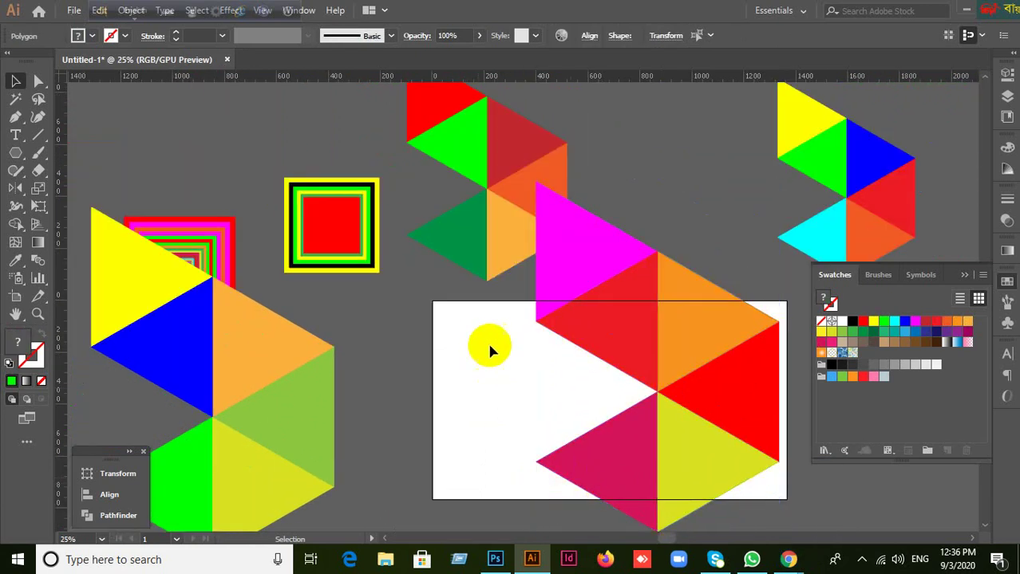
drag(501, 301, 741, 485)
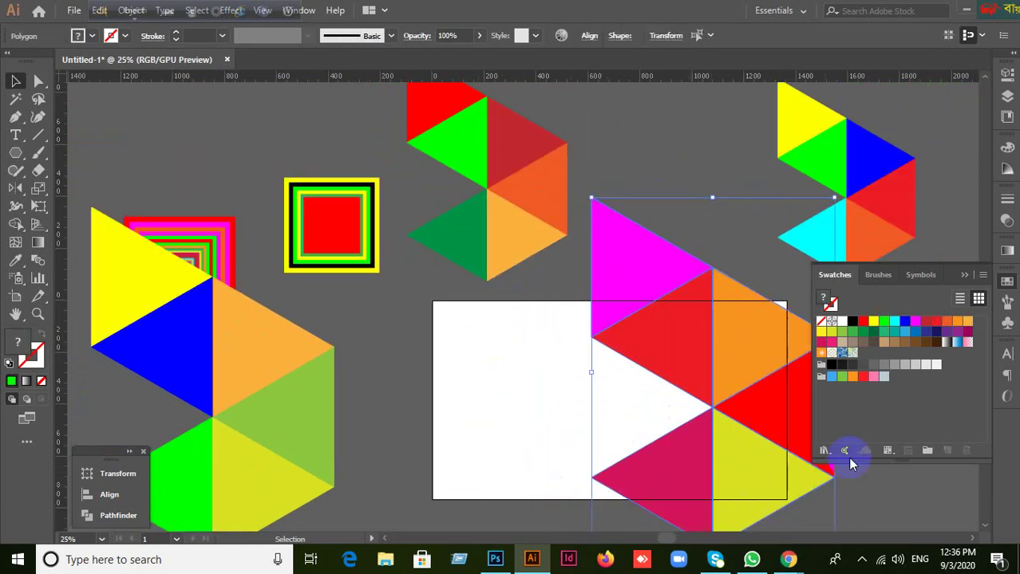
click(967, 275)
click(559, 403)
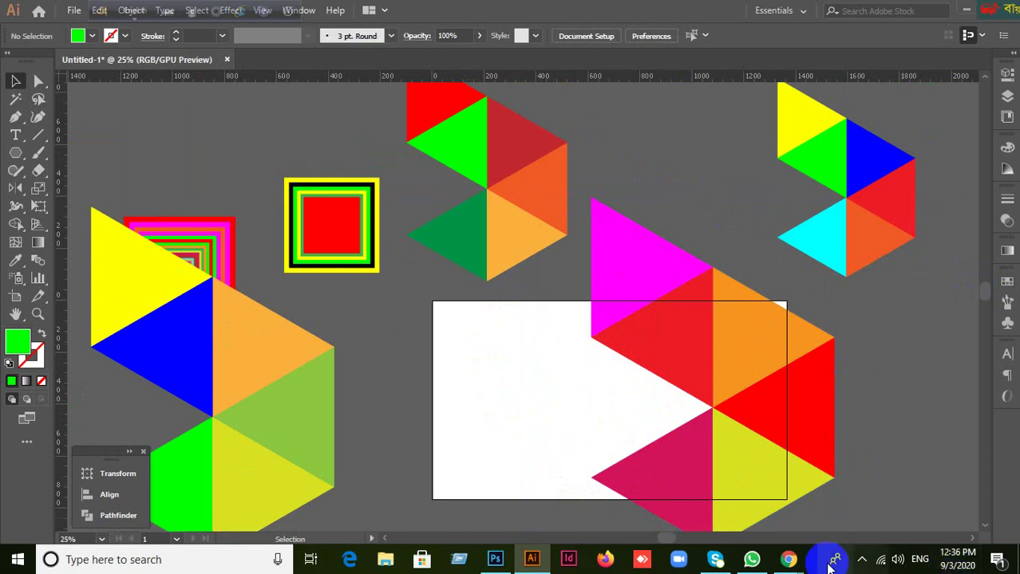
Switch to the Google Meet call in Chrome to check the participants, and return to Illustrator.
click(787, 560)
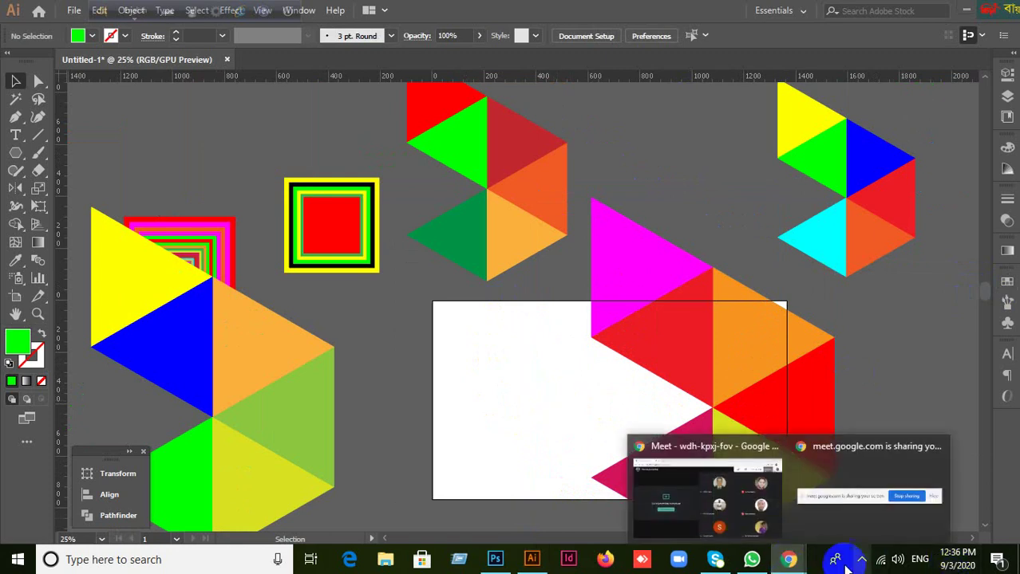
click(662, 487)
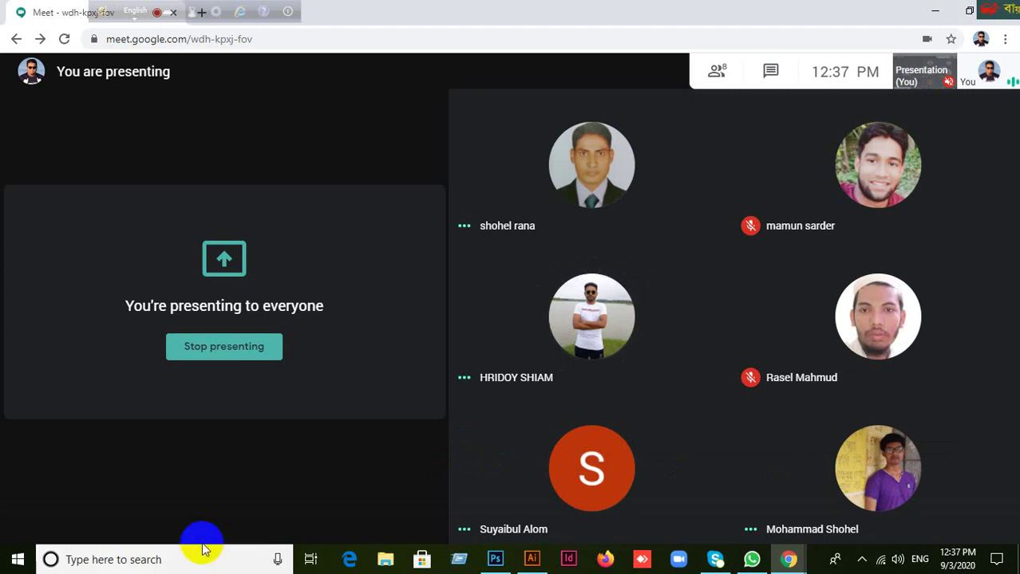
mouse_move(643, 236)
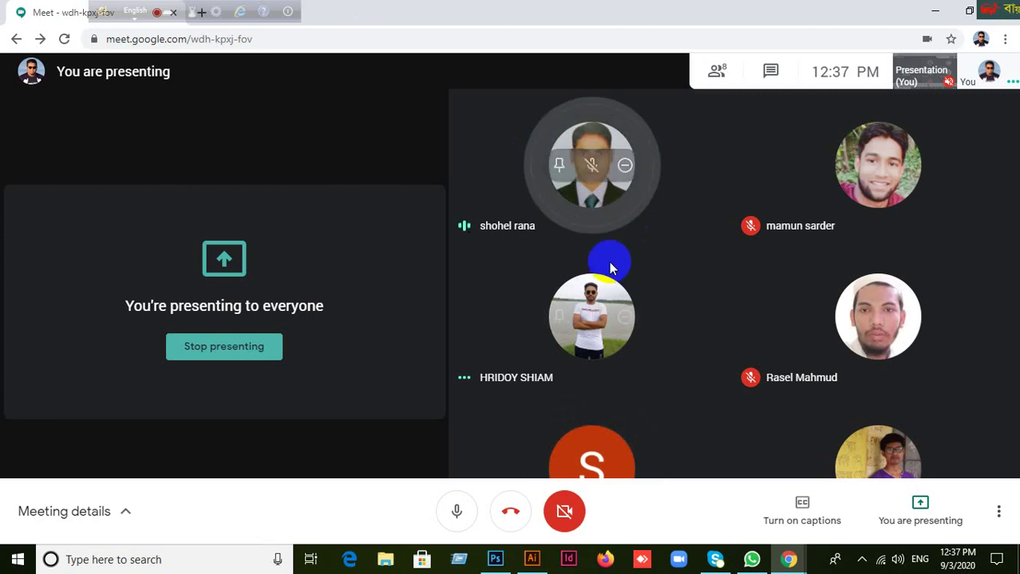
click(533, 561)
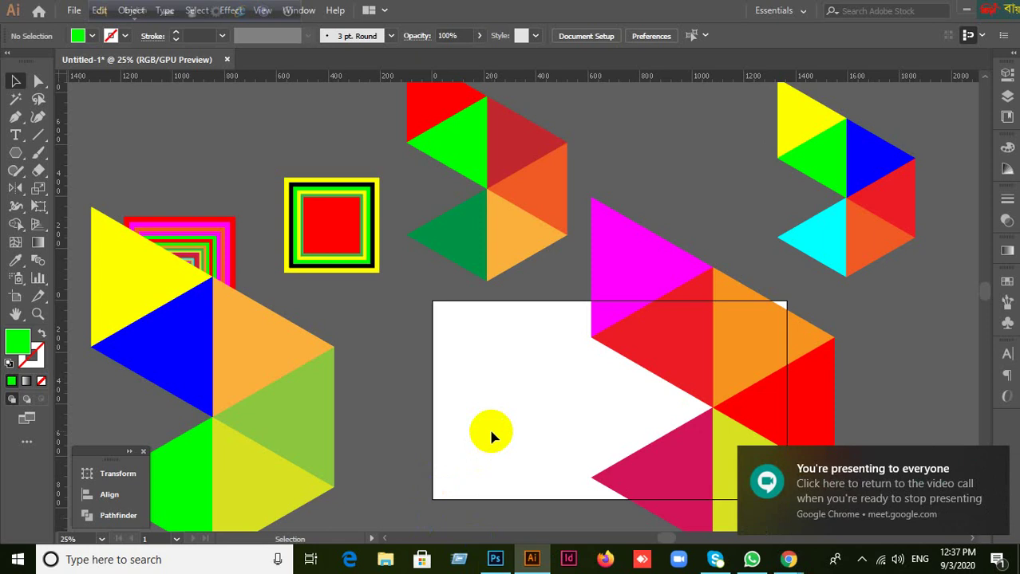
click(531, 559)
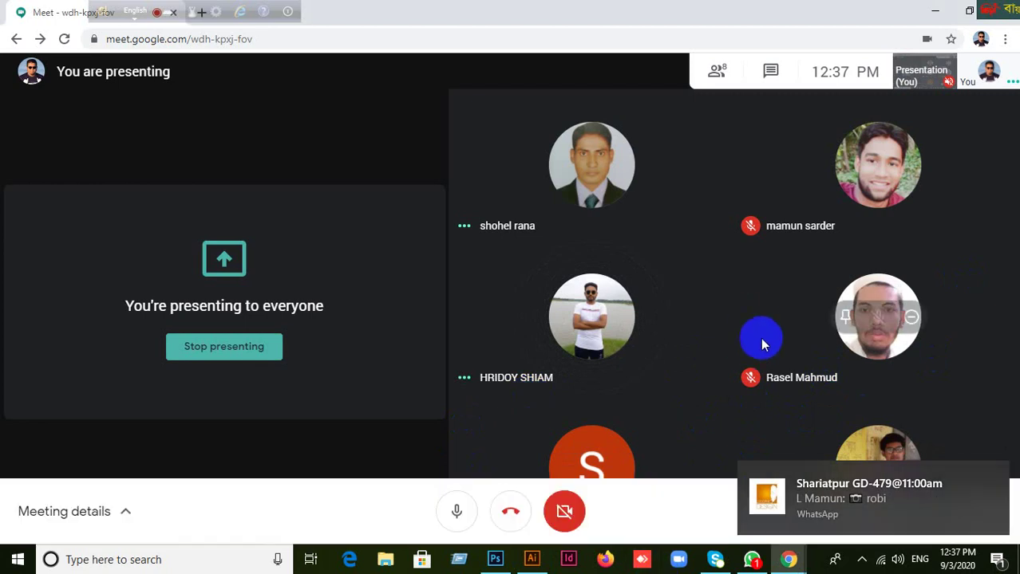
Switch to WhatsApp and open the Shariatpur GD-479@11:00am group chat to view the unread logo photo.
click(752, 560)
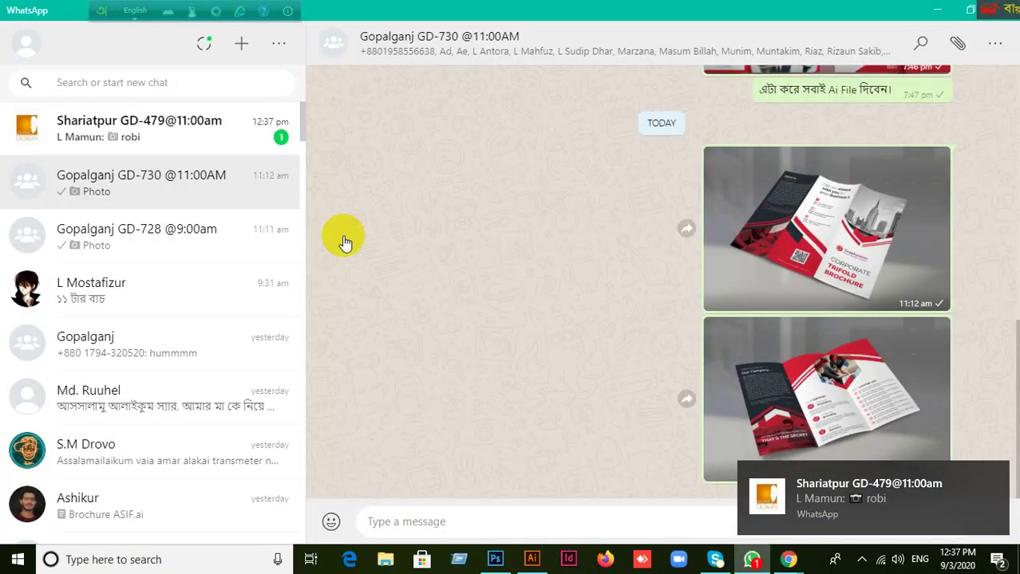
click(257, 140)
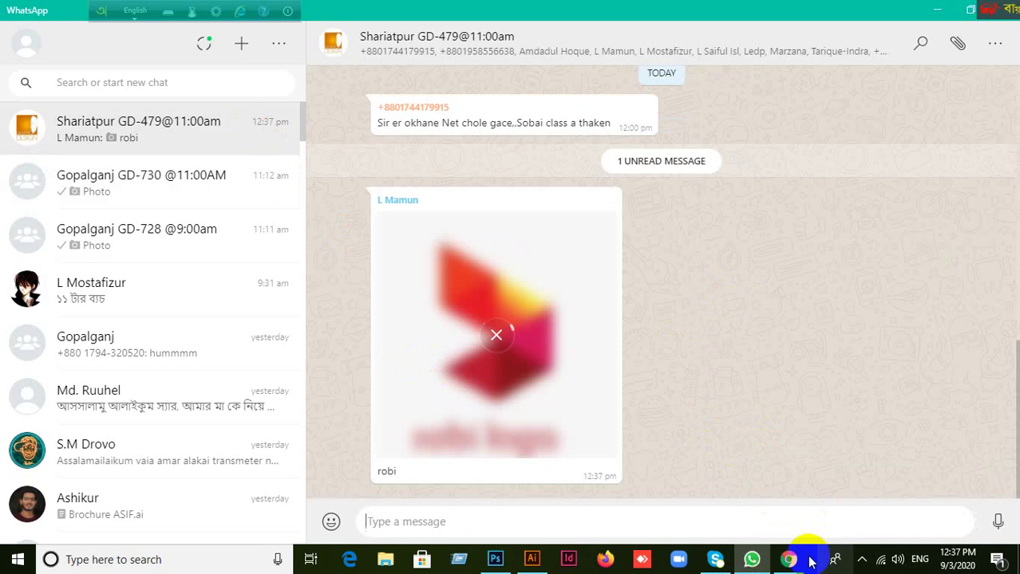
mouse_move(794, 563)
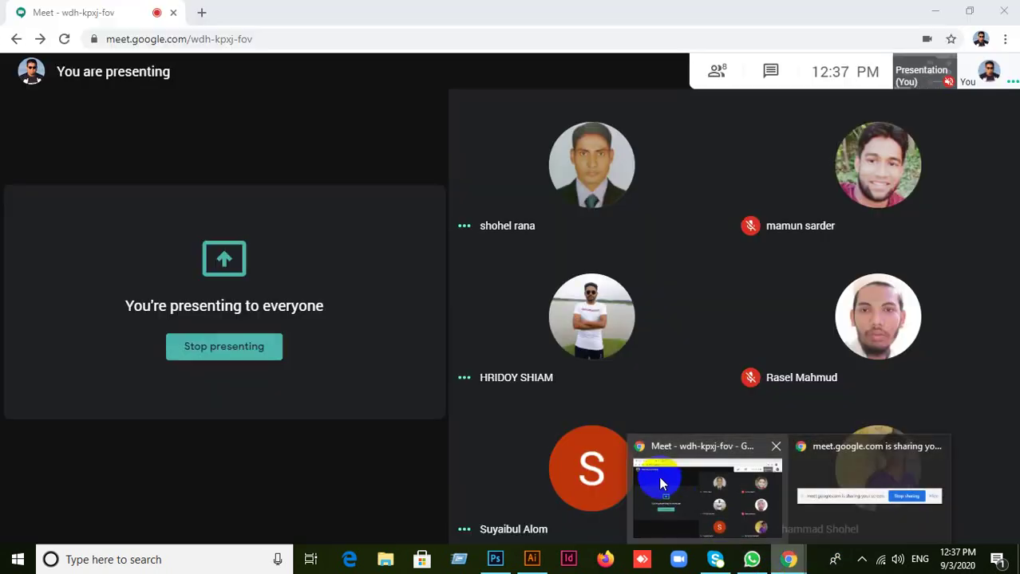
Bring up the Google Meet window in Chrome to view the call's participants, and go back to Illustrator.
click(658, 477)
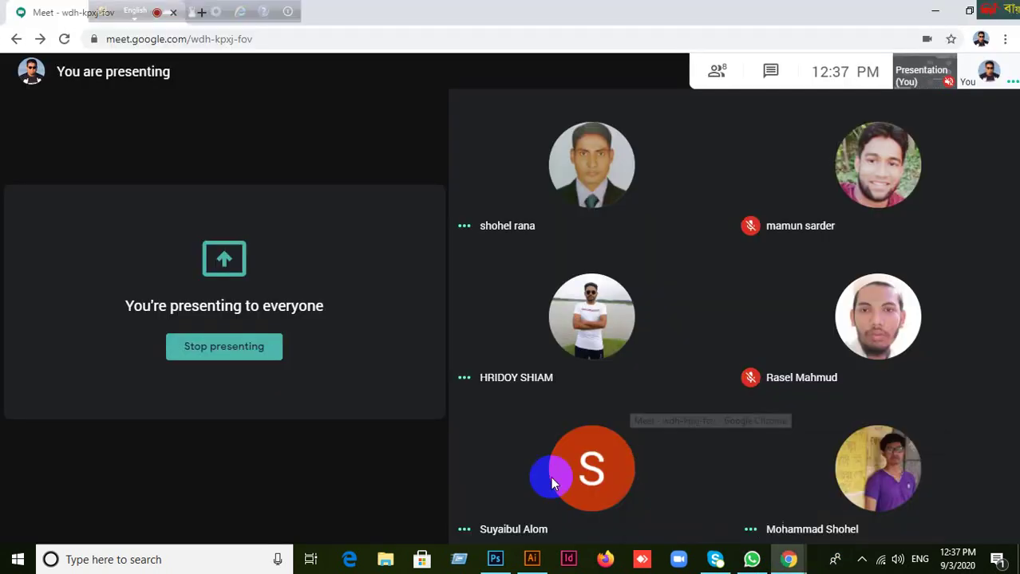
mouse_move(368, 477)
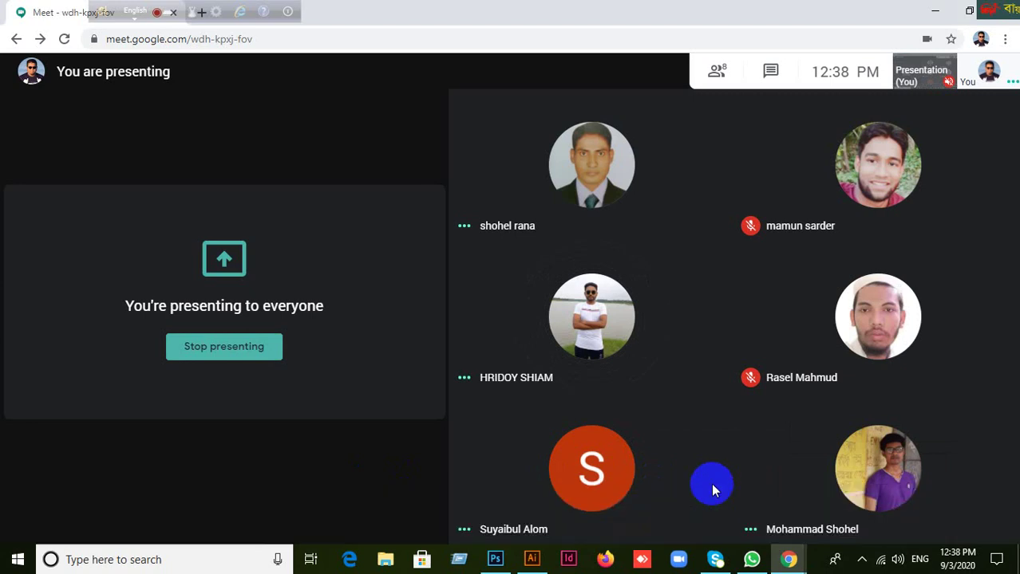
click(526, 564)
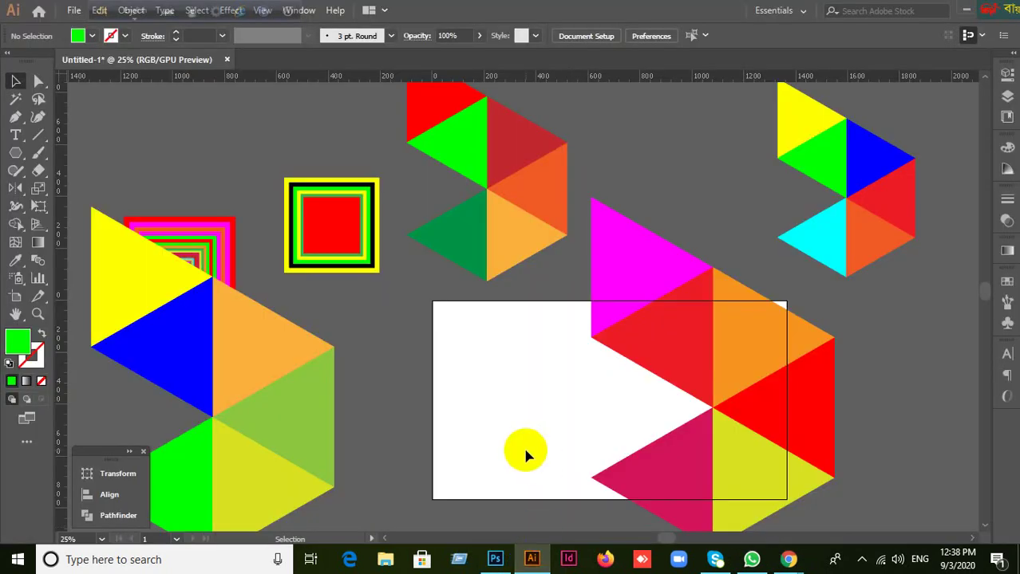
Move the large magenta-topped triangle pattern right, completely off the artboard.
scroll(525, 451, down, 1)
drag(523, 428, 415, 333)
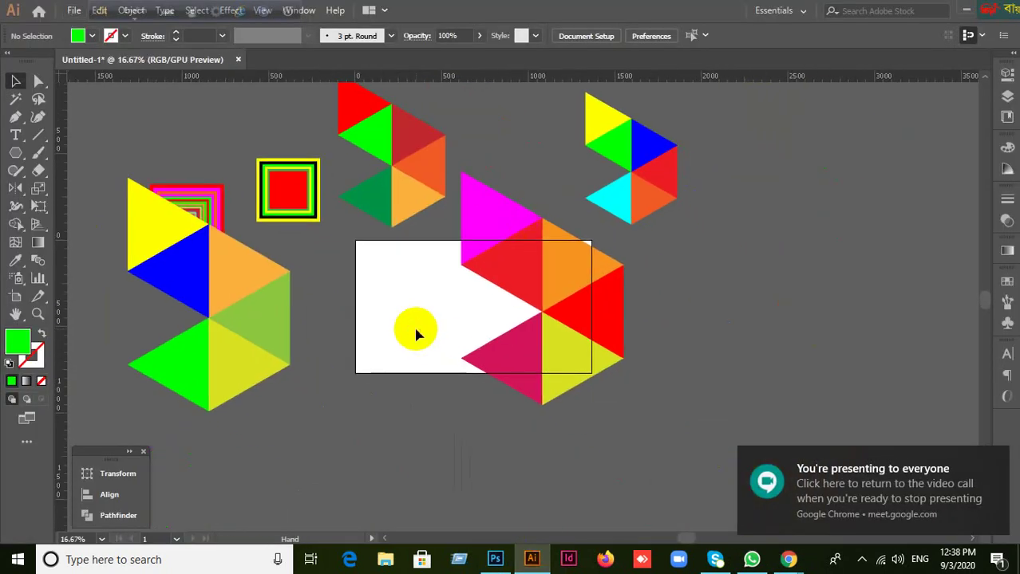
drag(589, 354, 909, 256)
click(696, 289)
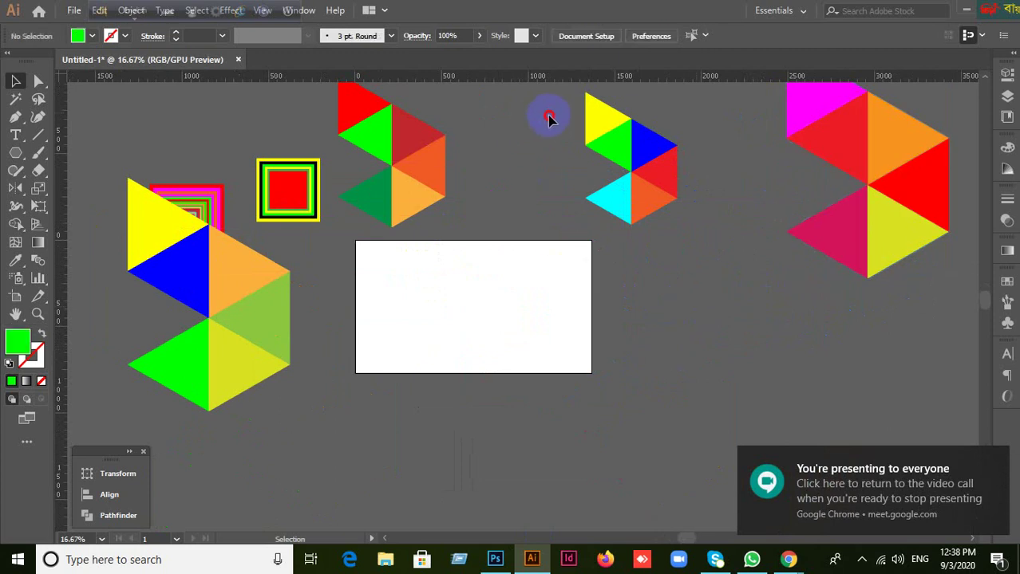
Reposition the three triangle patterns around the empty artboard: move the small yellow-topped, red-topped and large magenta-topped ones up and left.
drag(549, 118, 554, 211)
scroll(684, 303, up, 2)
click(485, 402)
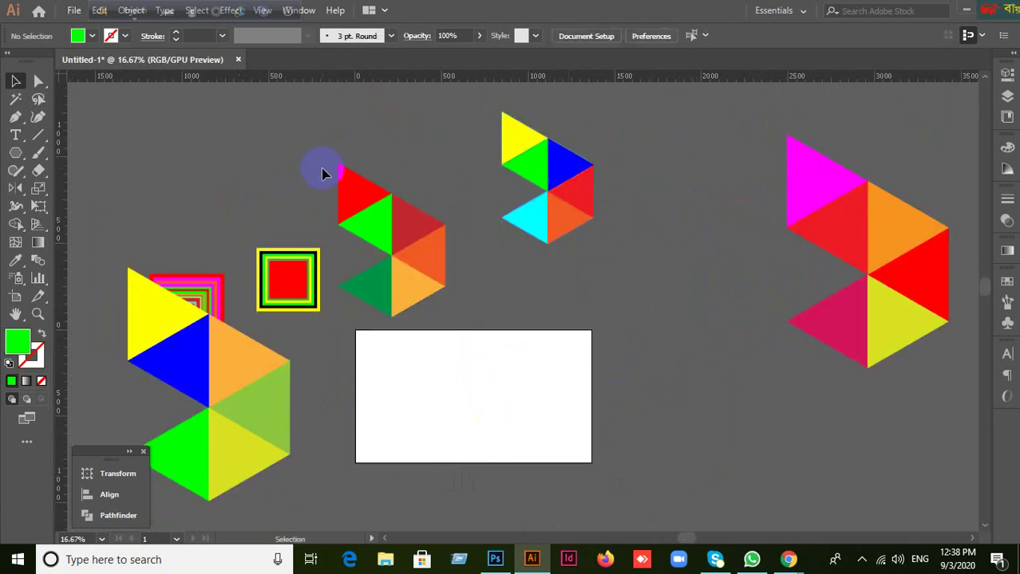
drag(437, 285, 359, 189)
drag(560, 217, 515, 190)
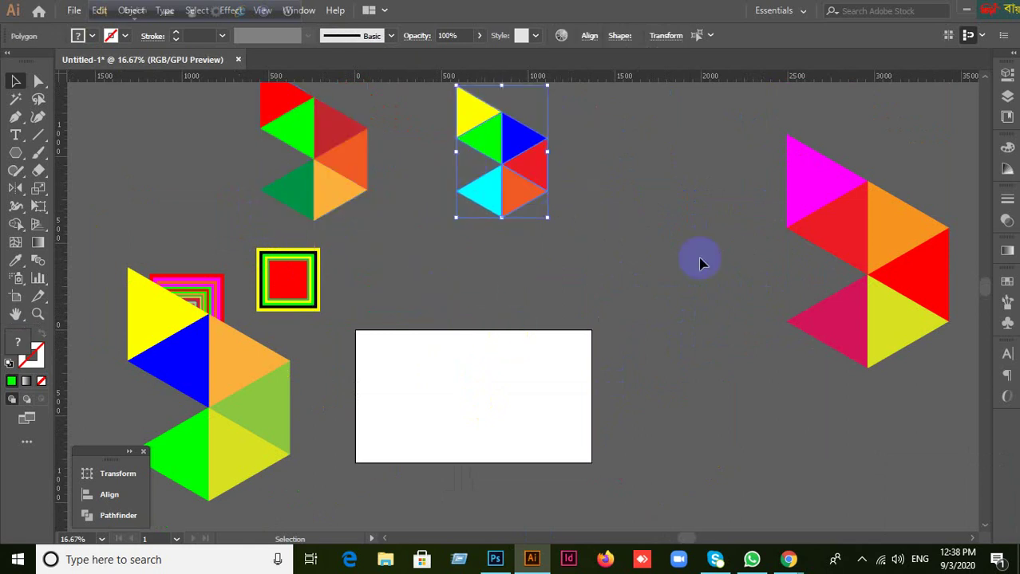
drag(844, 278, 761, 231)
click(705, 330)
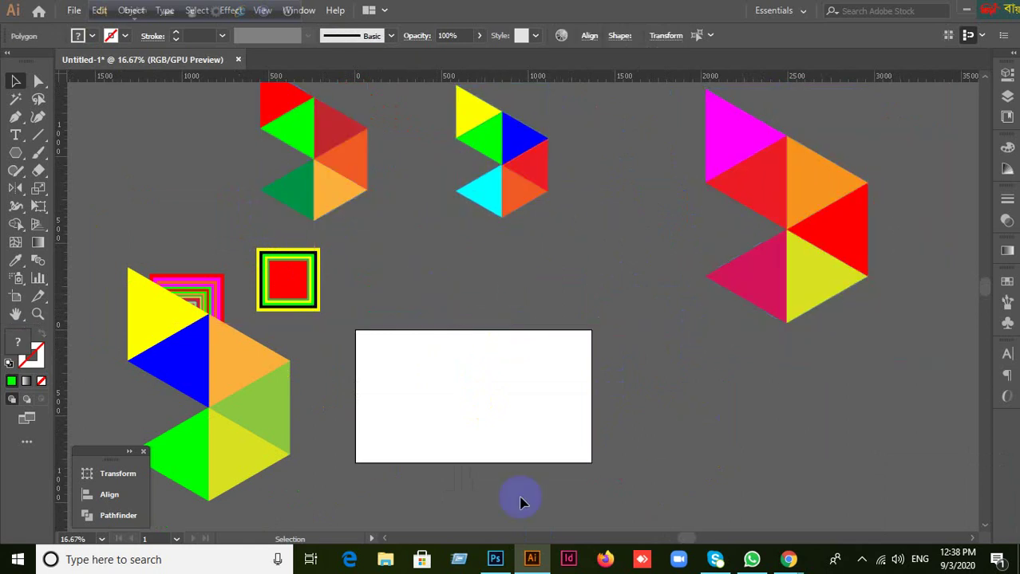
Draw a green circle about 1000 px across with the Ellipse tool, centred over the artboard's upper-left area, and deselect it.
scroll(492, 501, up, 2)
scroll(383, 268, up, 1)
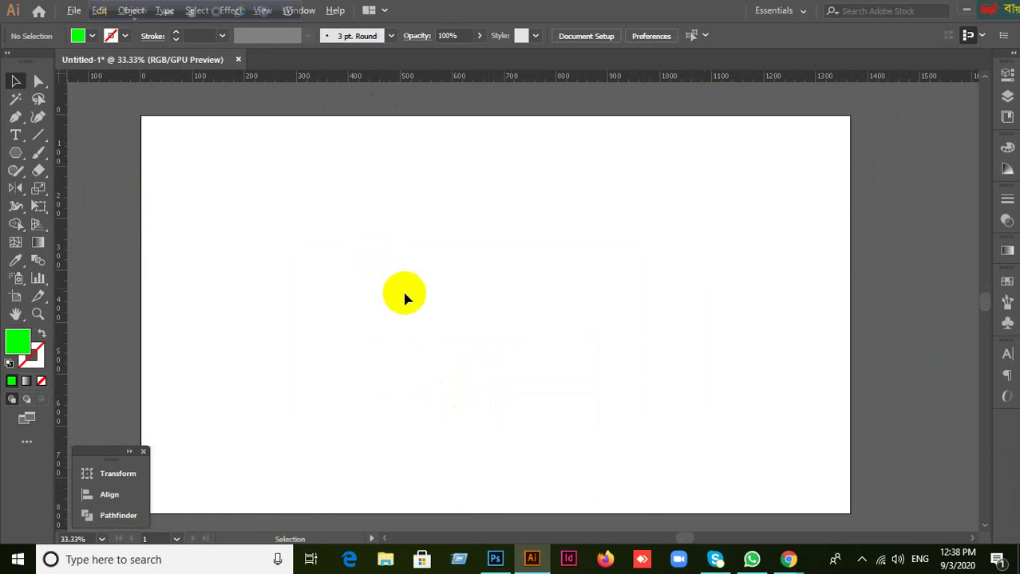
scroll(404, 296, down, 1)
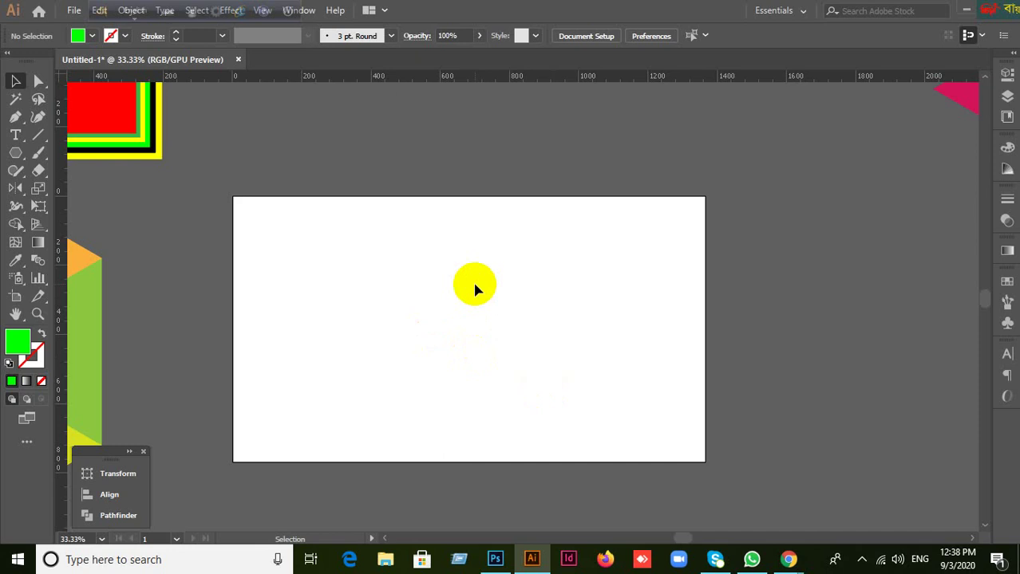
click(32, 357)
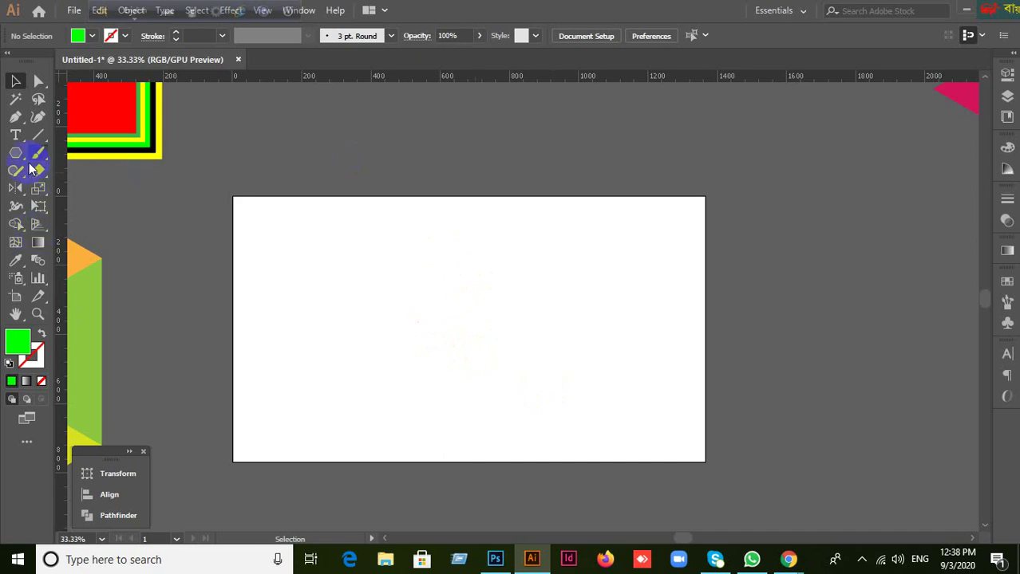
click(16, 154)
click(64, 190)
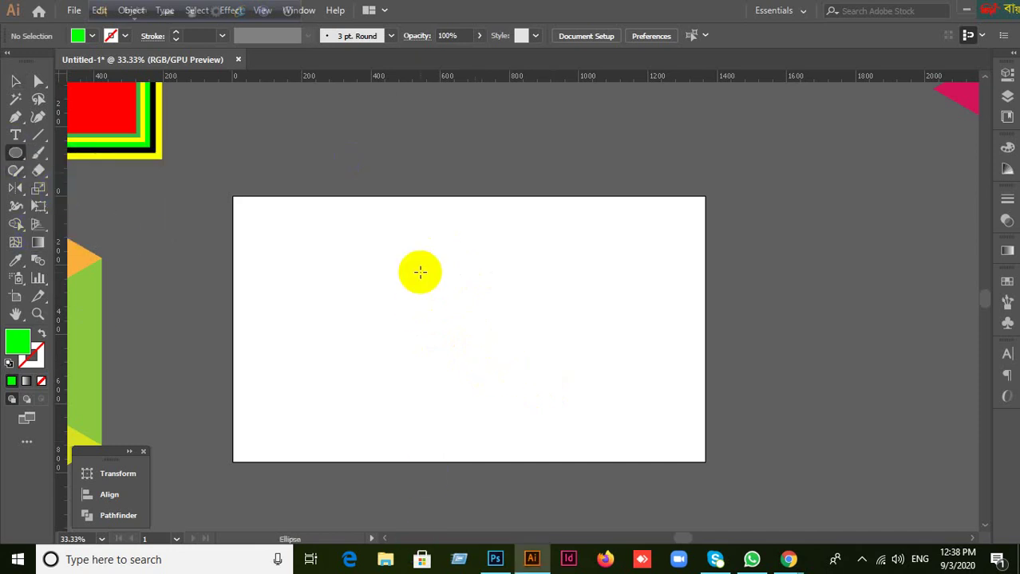
drag(421, 272, 597, 366)
click(15, 80)
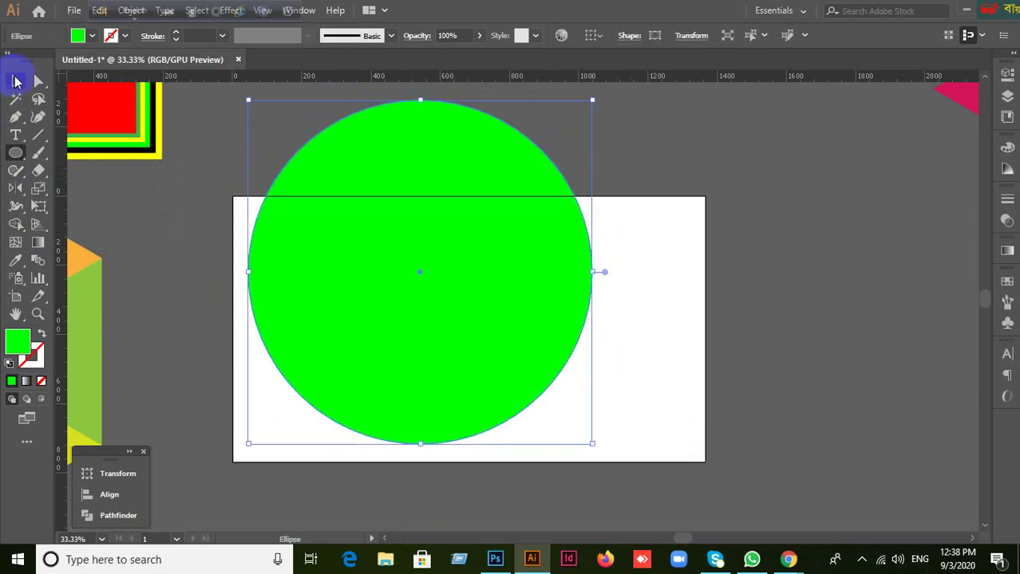
click(686, 324)
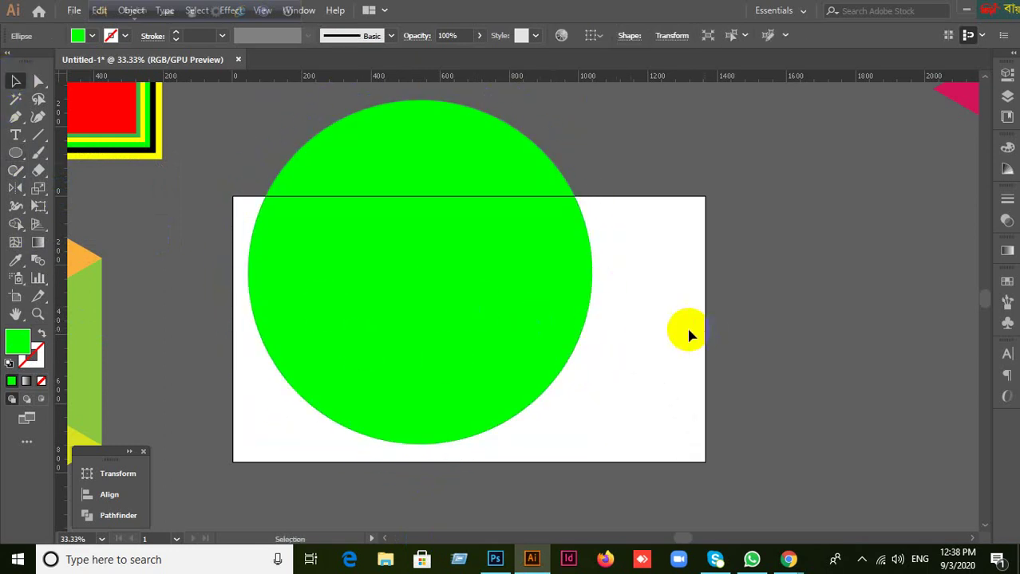
Enlarge the artboard to 1494 x 1158 px around the green circle and shift the circle right towards the artboard's centre.
click(15, 296)
click(355, 351)
scroll(479, 256, up, 1)
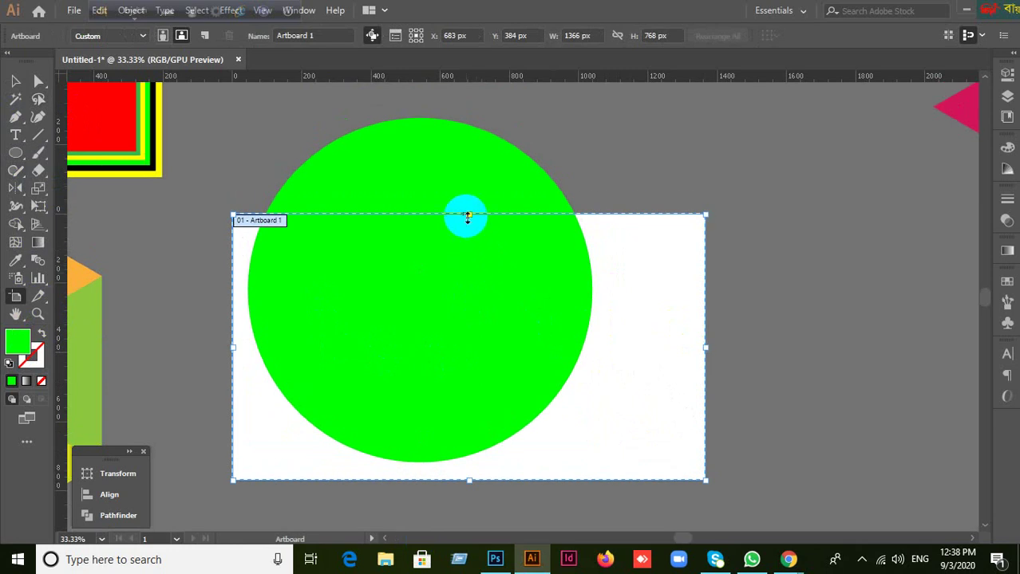
drag(468, 214, 468, 99)
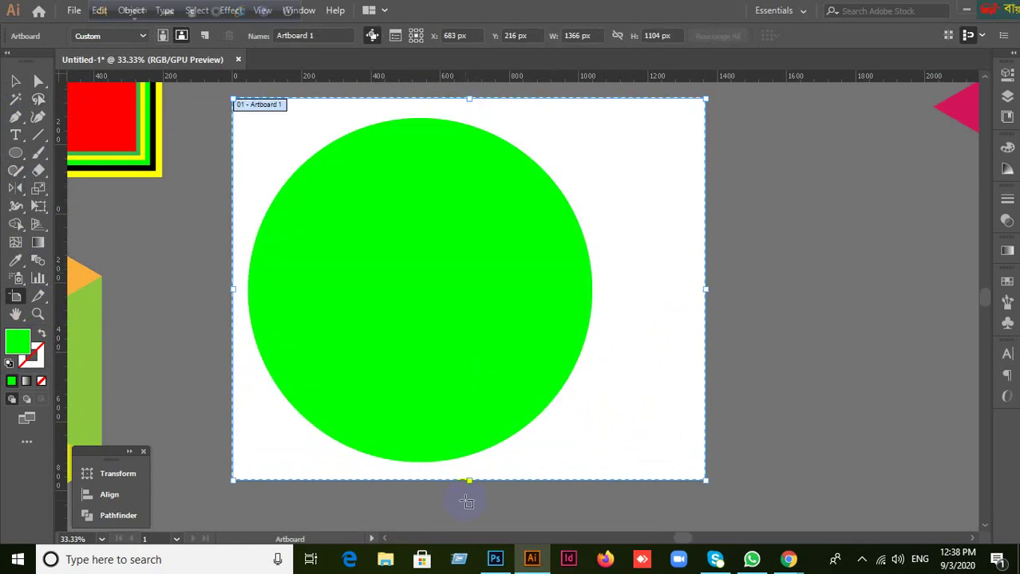
drag(471, 483, 469, 496)
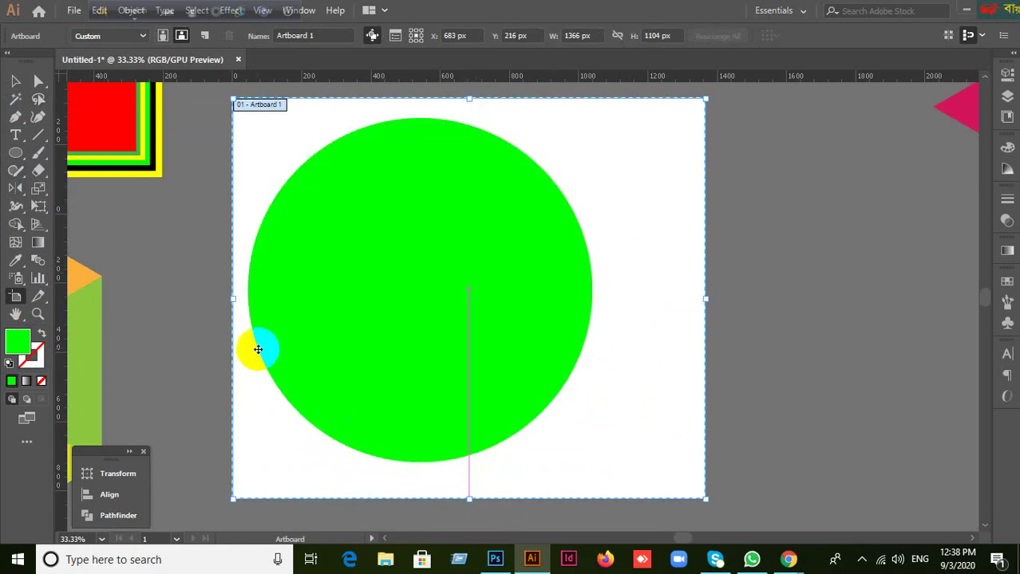
drag(231, 301, 193, 300)
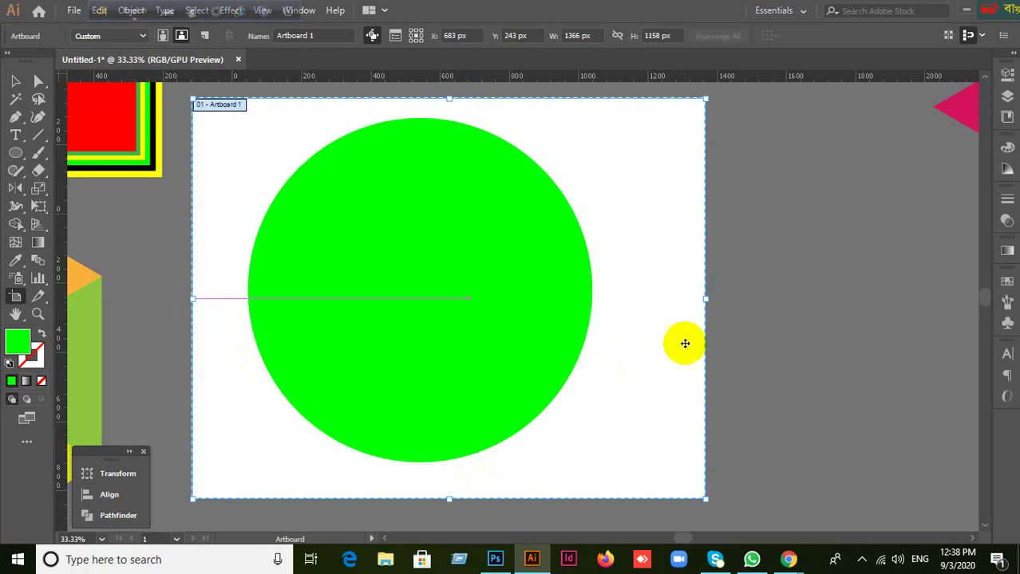
mouse_move(706, 300)
mouse_down()
mouse_move(733, 300)
mouse_move(710, 297)
mouse_up()
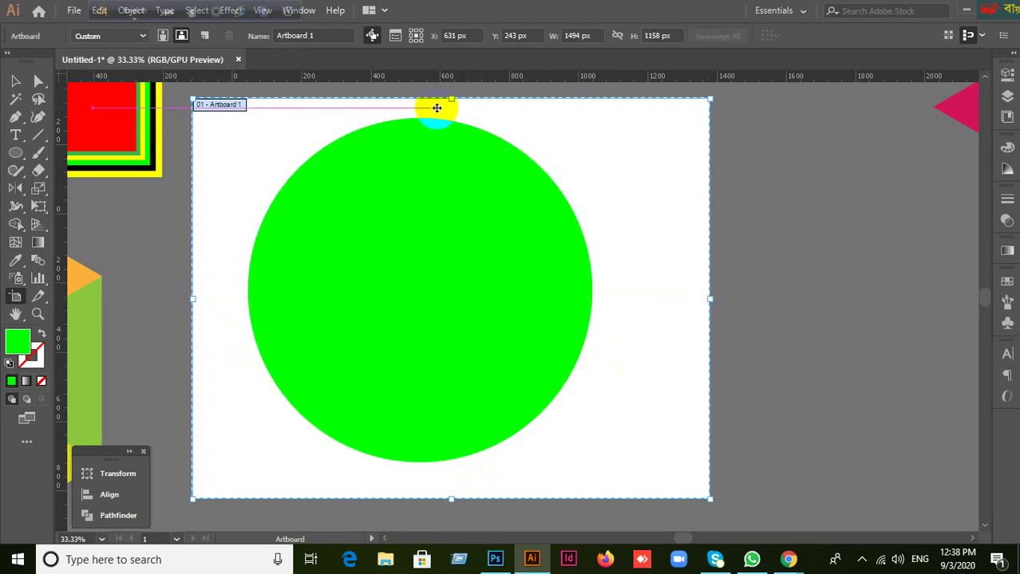
click(14, 80)
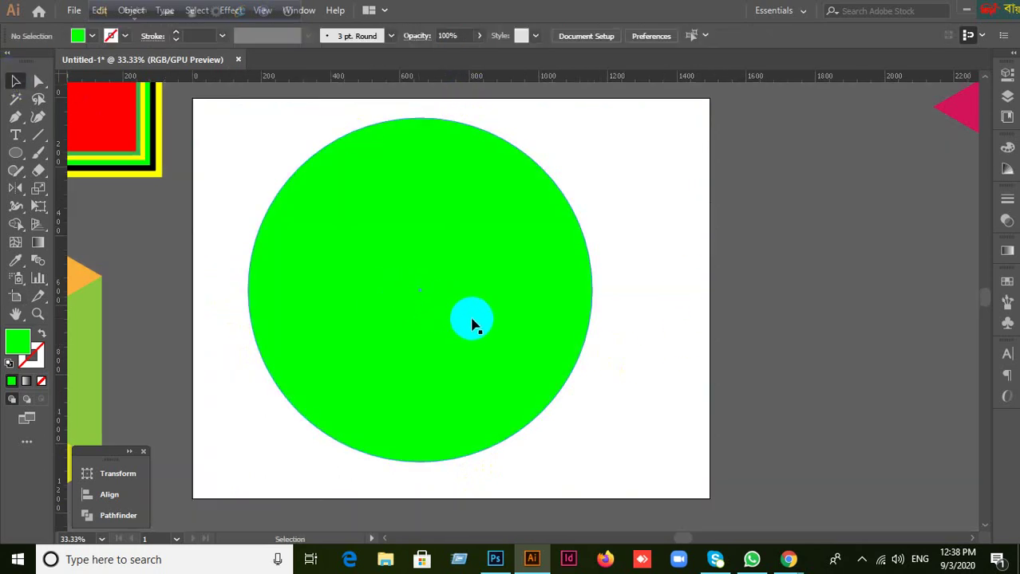
drag(481, 320, 499, 320)
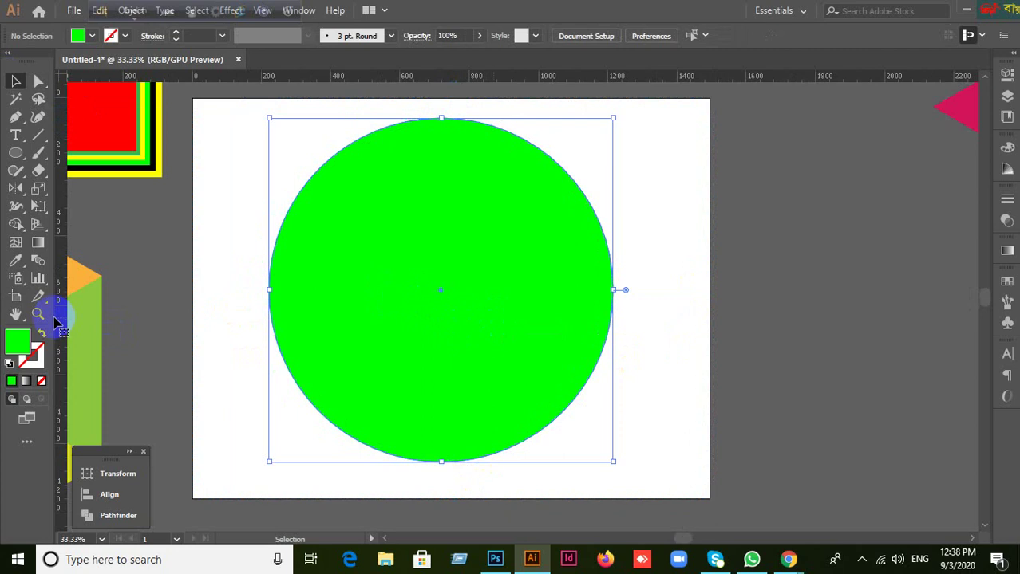
Extend the artboard's left edge to a width of 1617 px and move the circle down to the artboard's vertical middle.
click(13, 299)
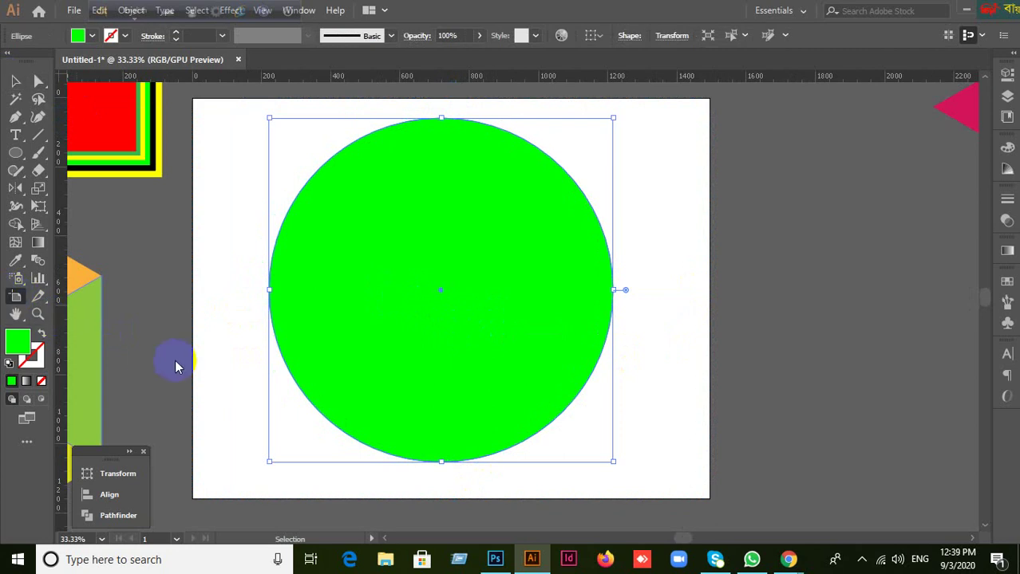
drag(193, 300, 150, 300)
click(431, 496)
drag(430, 496, 451, 506)
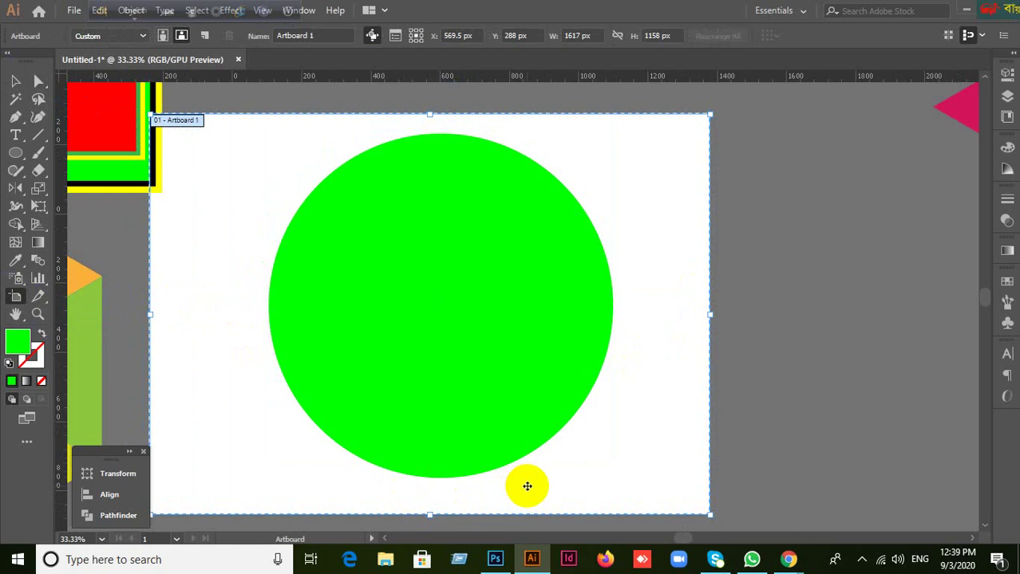
drag(529, 485, 795, 479)
key(Escape)
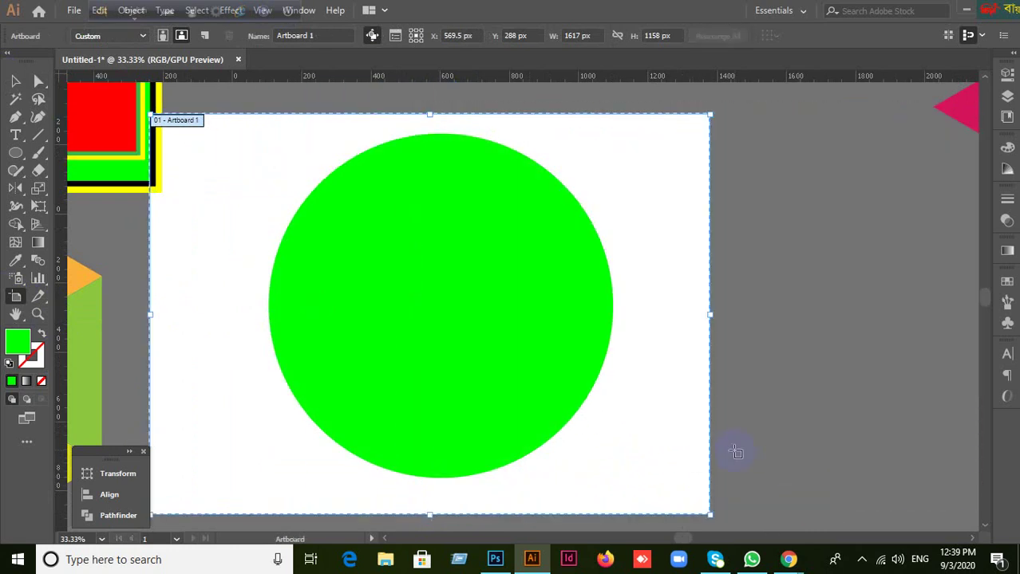
click(15, 81)
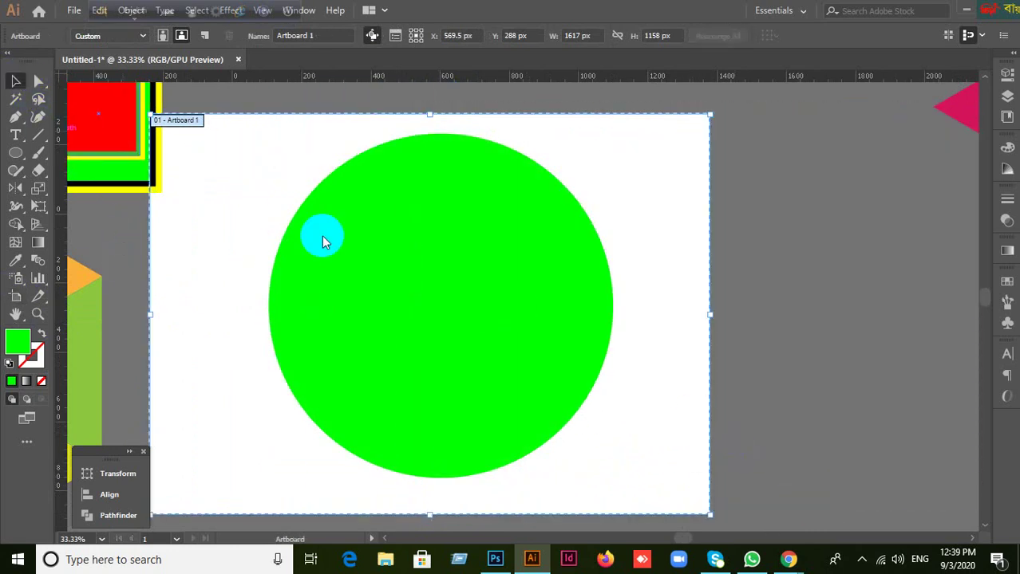
click(670, 277)
drag(540, 296, 529, 312)
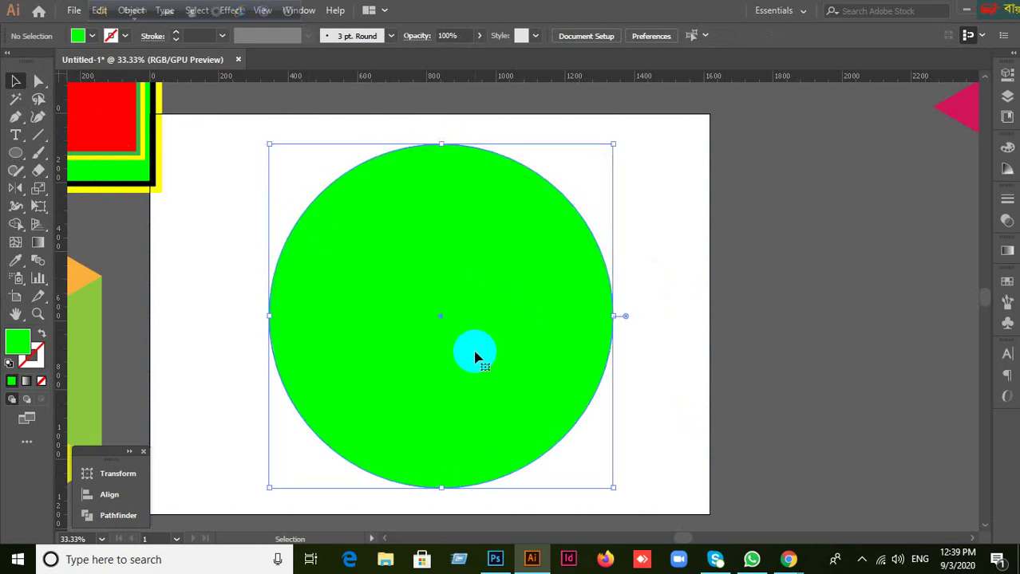
Delete the nested-squares design overlapping the artboard's upper-left corner.
scroll(487, 343, left, 4)
scroll(350, 303, up, 3)
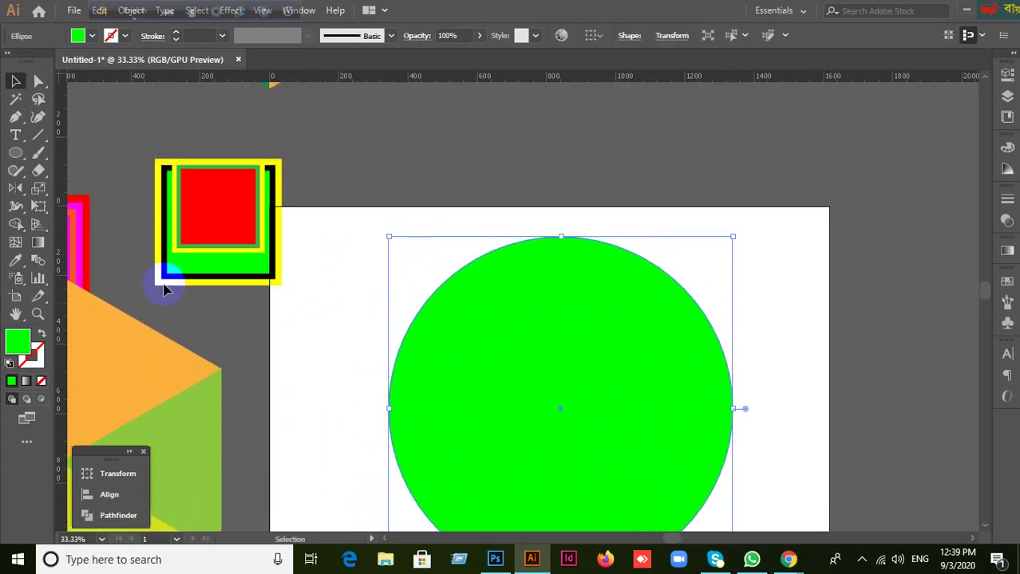
click(259, 229)
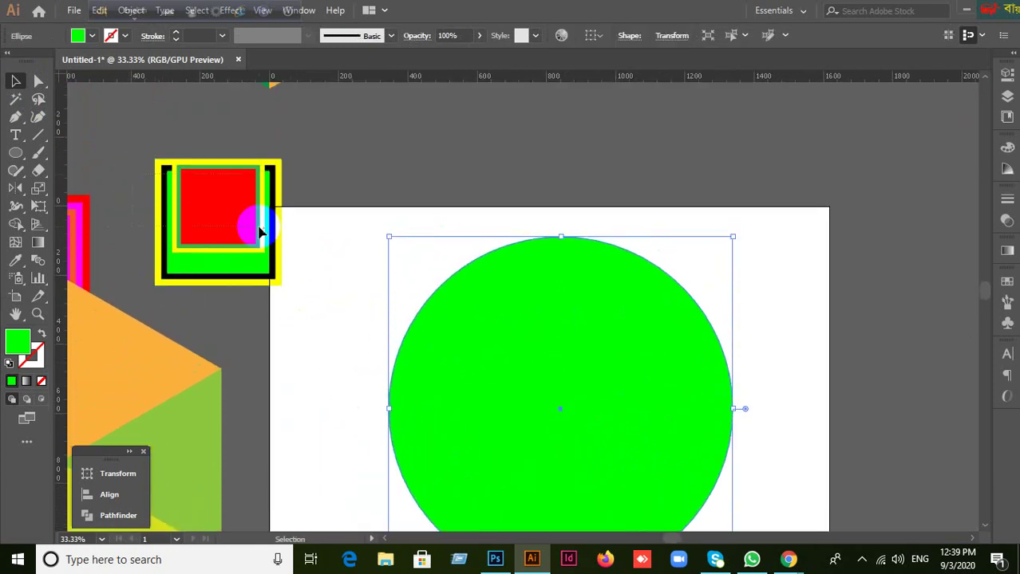
key(Delete)
scroll(466, 375, down, 1)
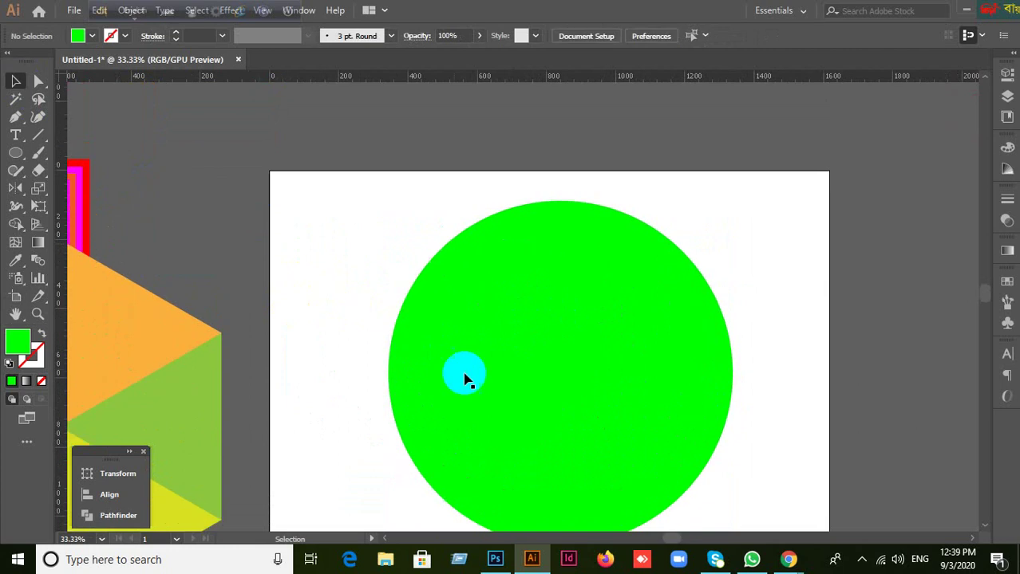
Enlarge the green circle proportionally from its centre to about 1040 px across.
click(580, 389)
scroll(692, 413, down, 2)
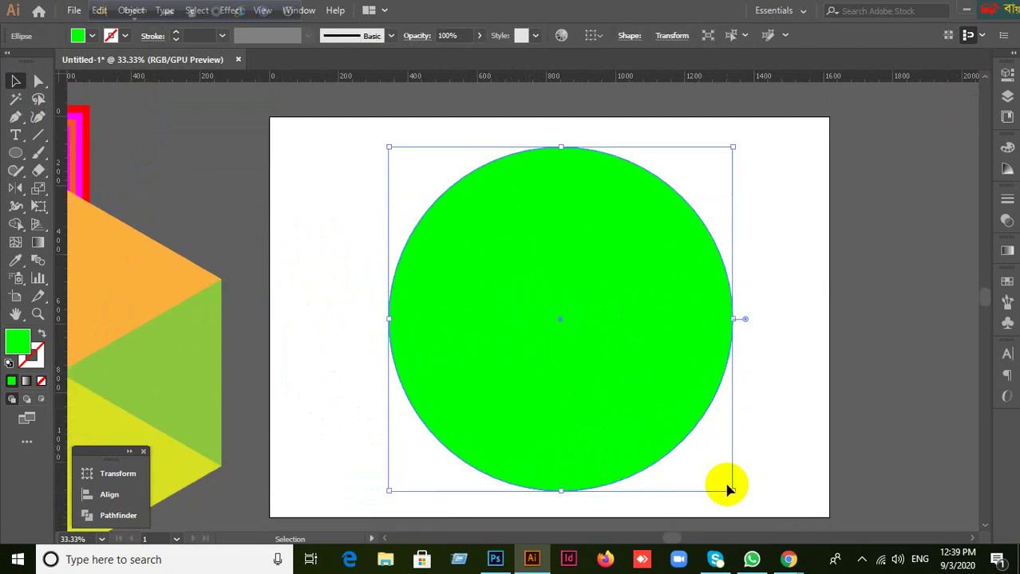
drag(732, 490, 742, 499)
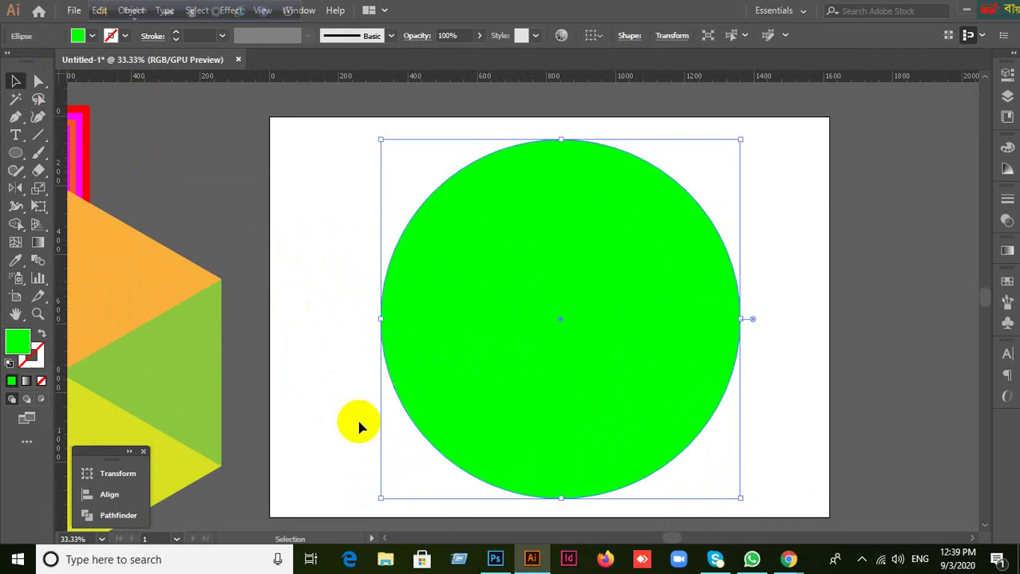
Fill the circle with the linear white-to-black gradient at 0° and keep it selected.
click(26, 383)
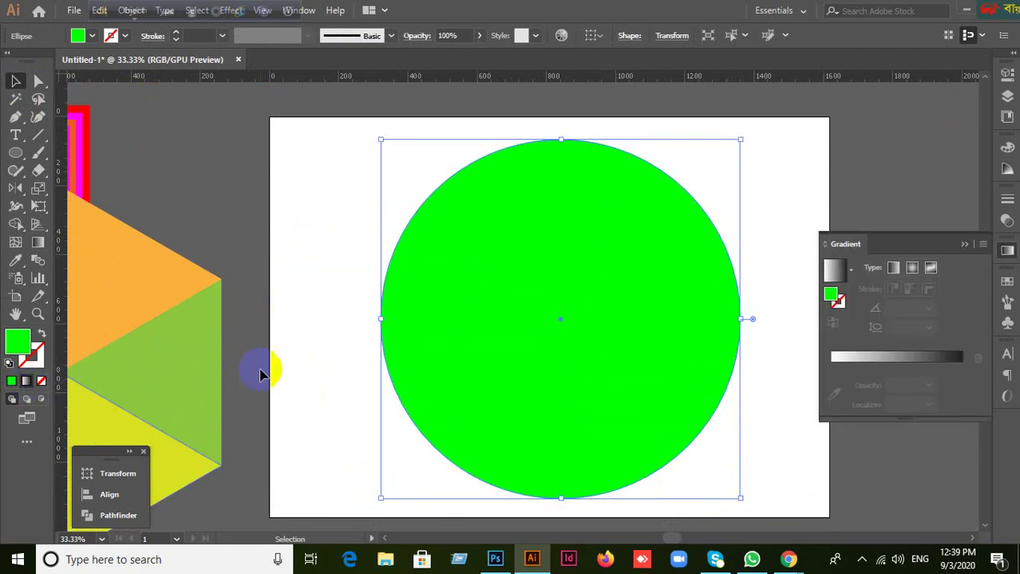
click(27, 384)
click(26, 383)
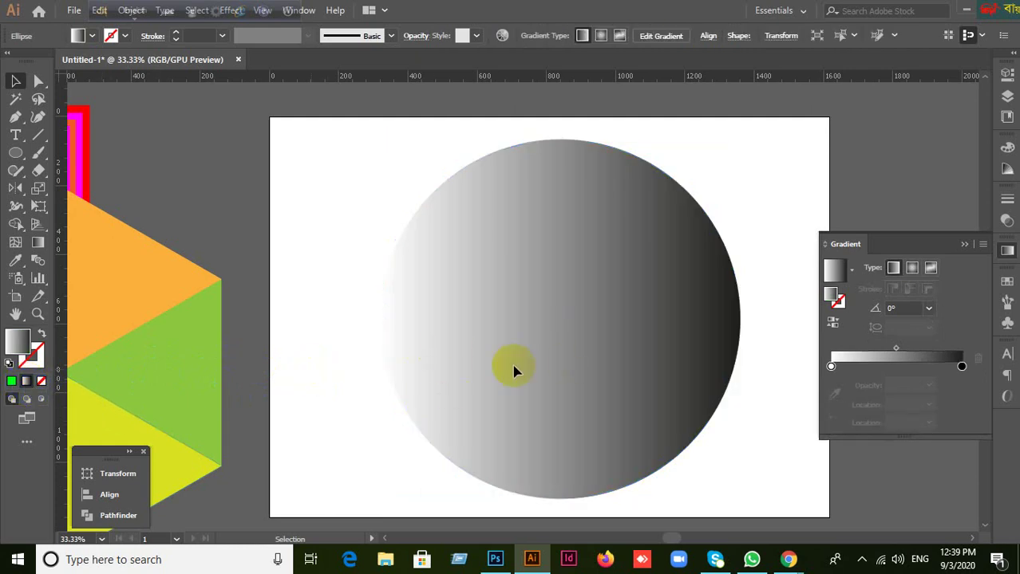
key(ctrl+shift+a)
click(428, 325)
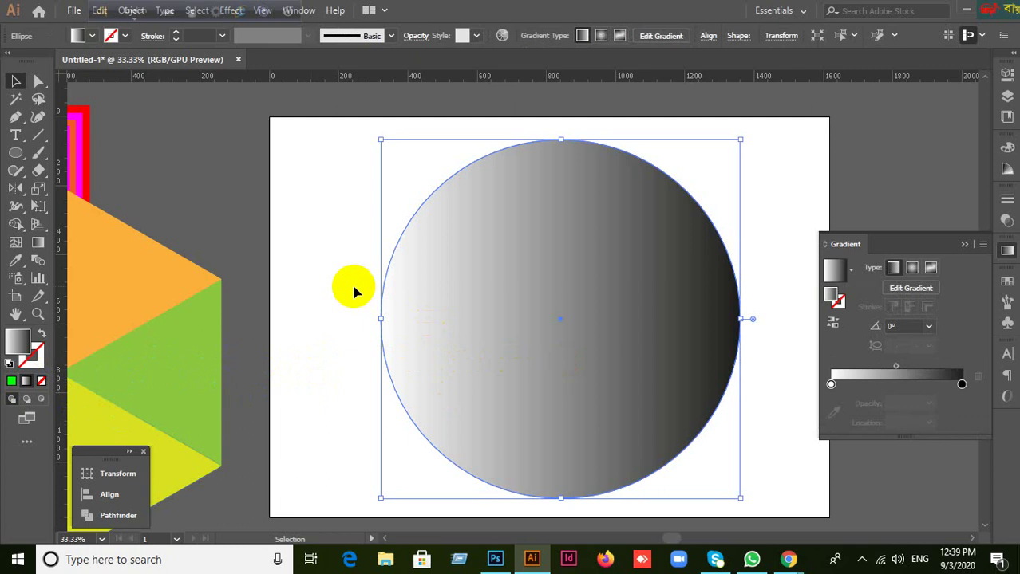
key(a)
key(v)
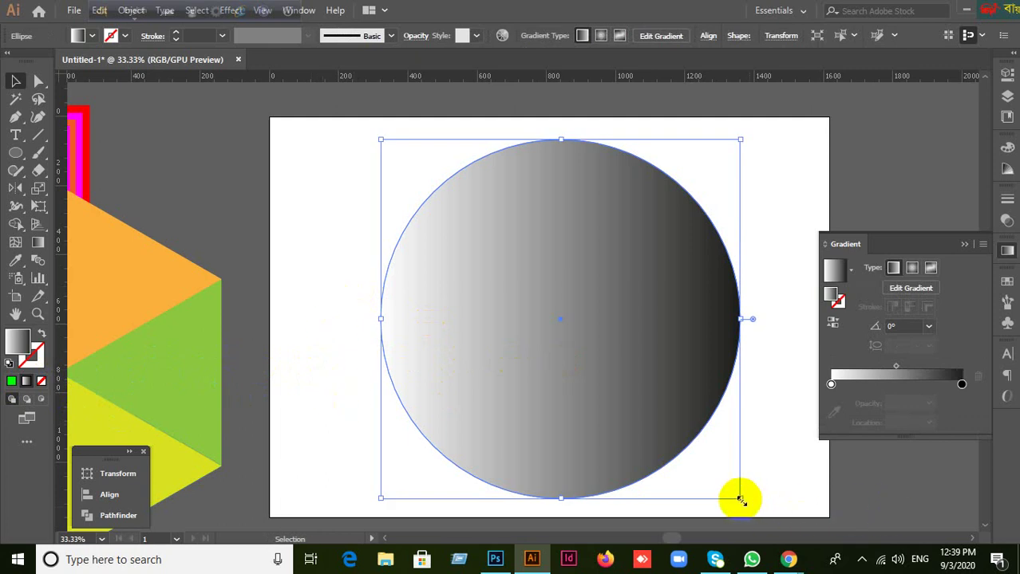
Try a smaller concentric copy of the gradient circle with its gradient reversed, and undo back to the solid green circle.
drag(740, 500, 733, 488)
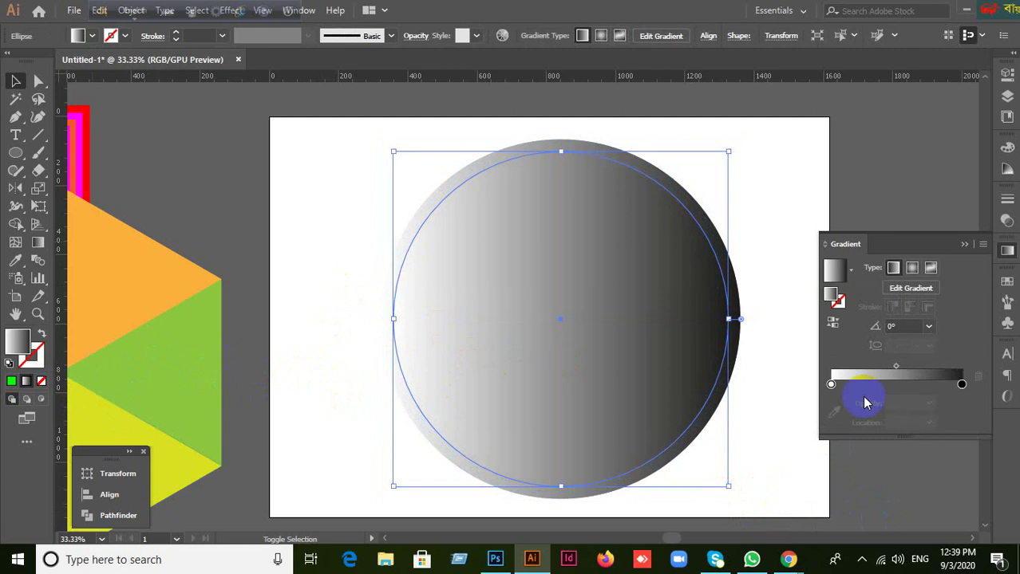
click(833, 323)
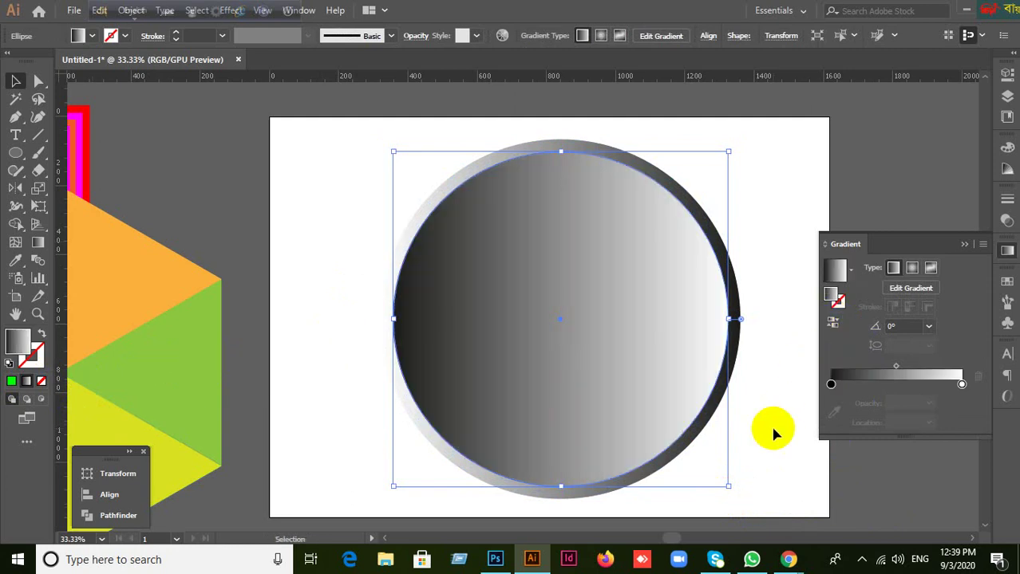
key(ctrl+z)
key(ctrl+z)
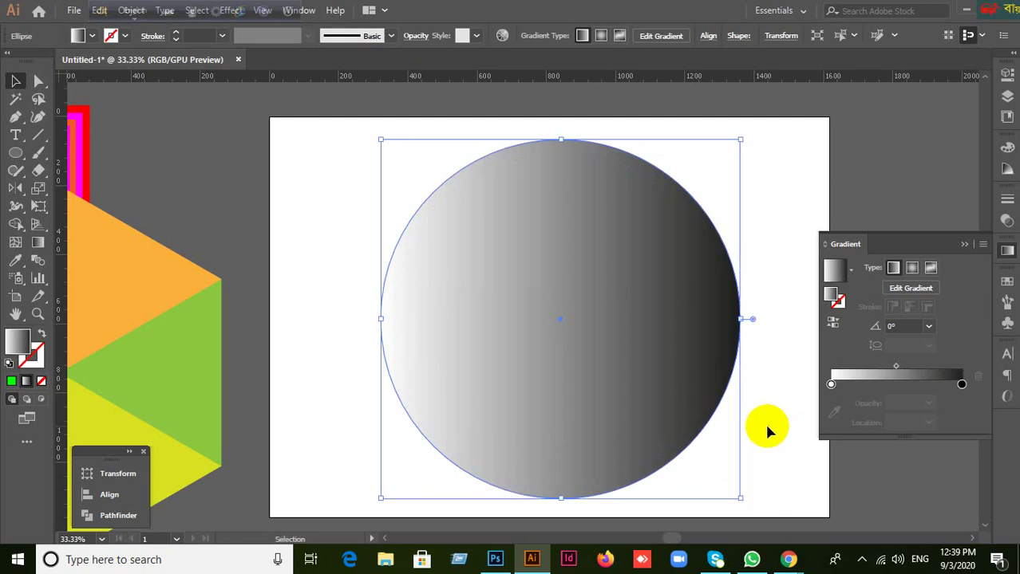
key(ctrl+z)
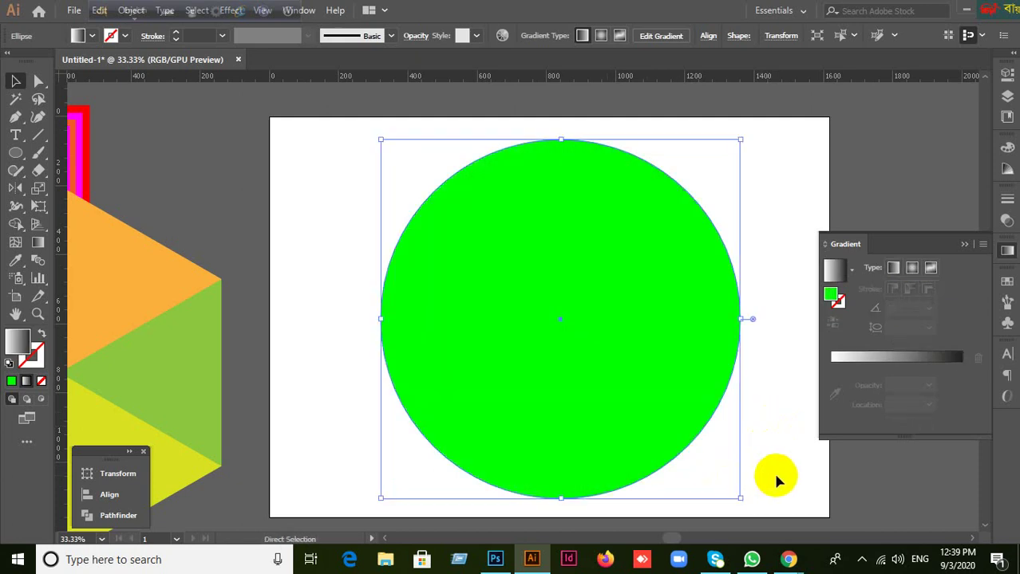
Select the large green circle and fill it with the linear white-to-black gradient at 0°.
click(774, 478)
click(589, 390)
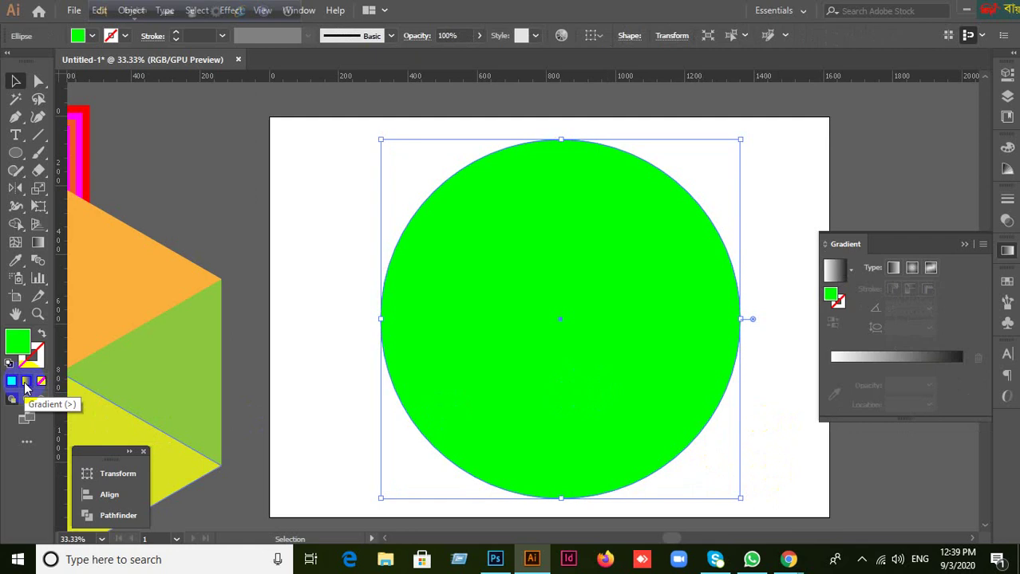
click(26, 383)
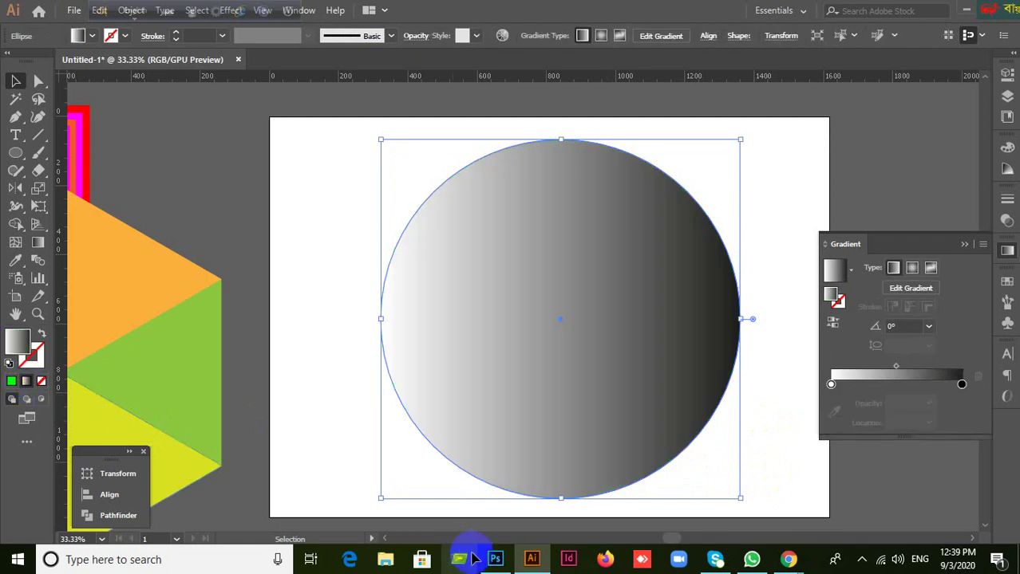
Scale a concentric copy of the gradient circle down to about 940 px across and reverse its gradient to black-to-white.
key(a)
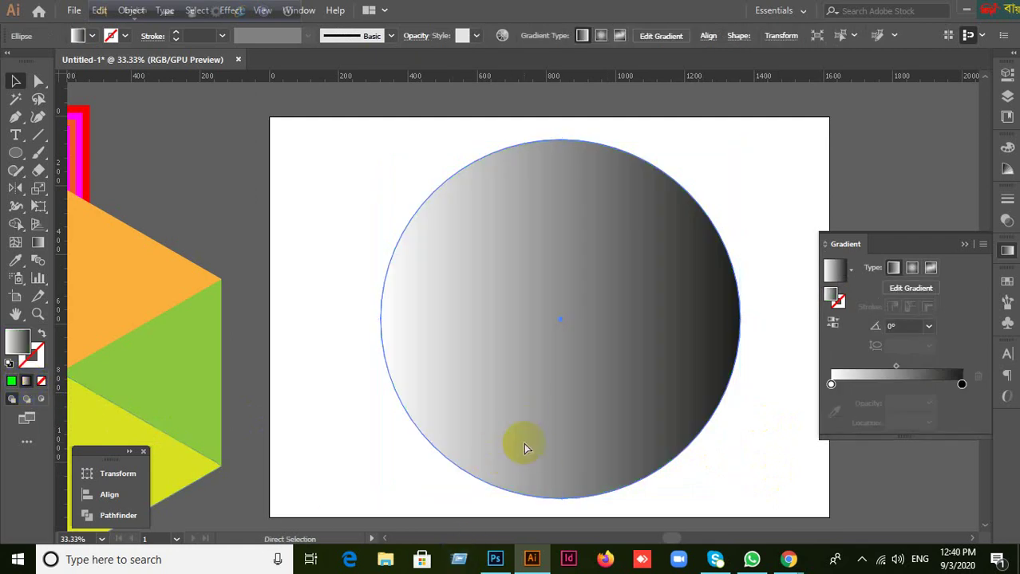
key(v)
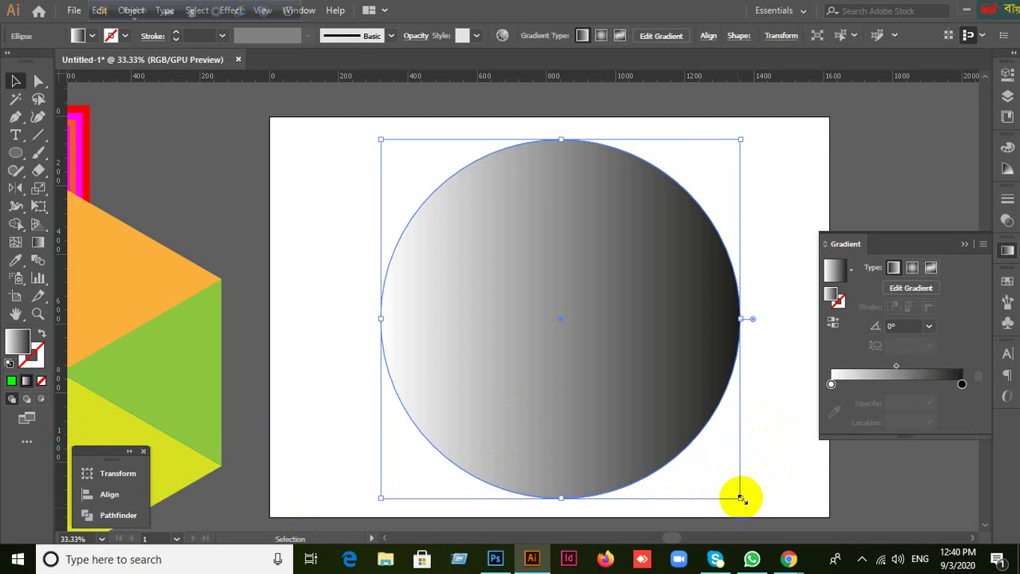
drag(741, 499, 723, 482)
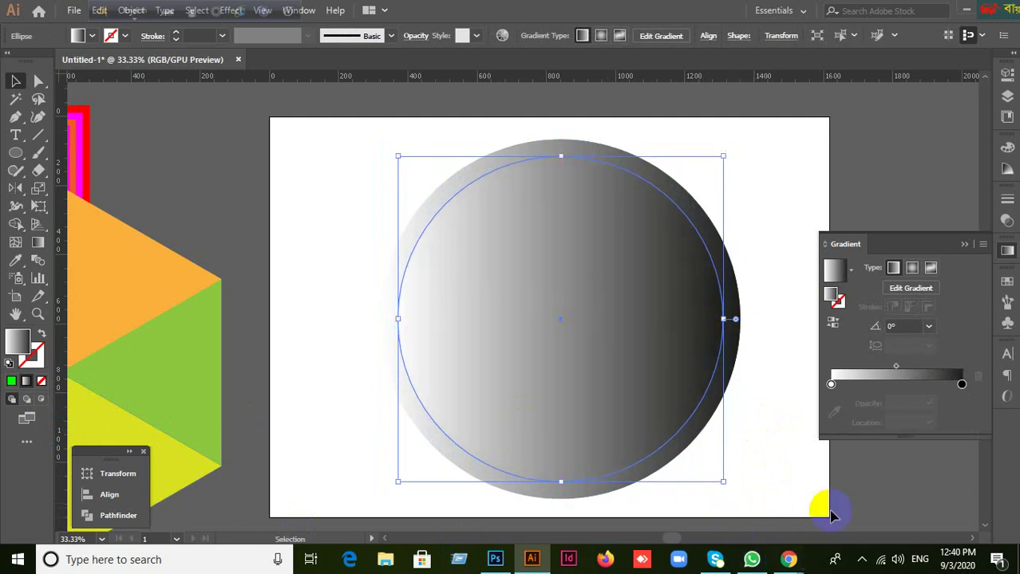
click(832, 323)
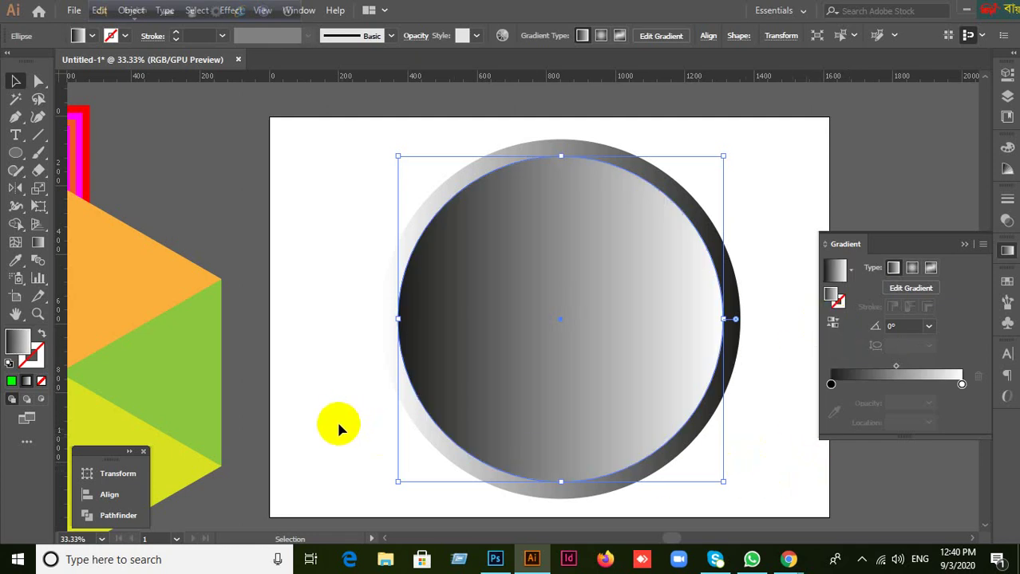
Place a horizontal and a vertical ruler guide crossing at the circles' centre, and deselect the artwork.
drag(62, 302, 563, 322)
drag(614, 80, 557, 321)
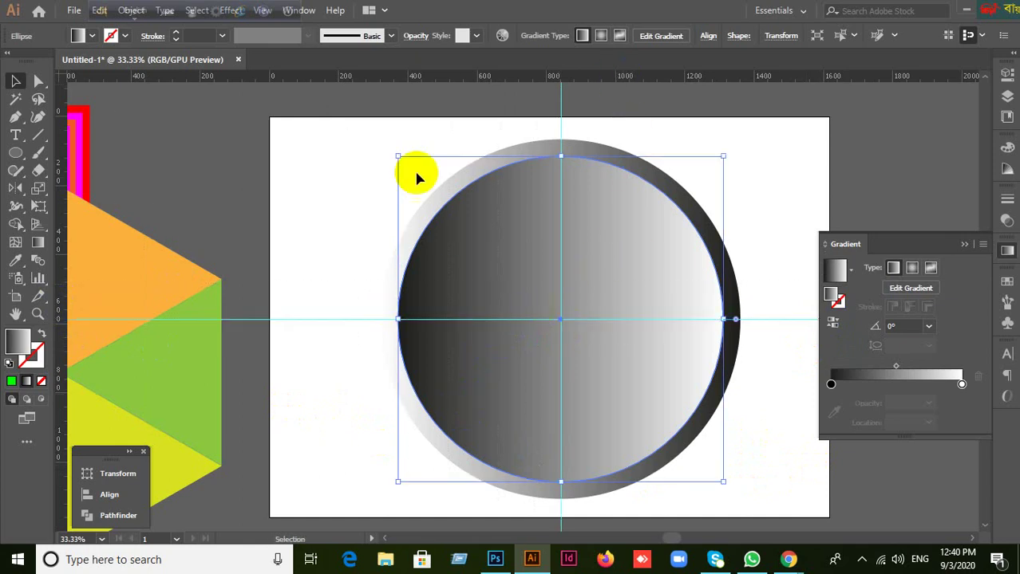
click(347, 148)
right_click(345, 146)
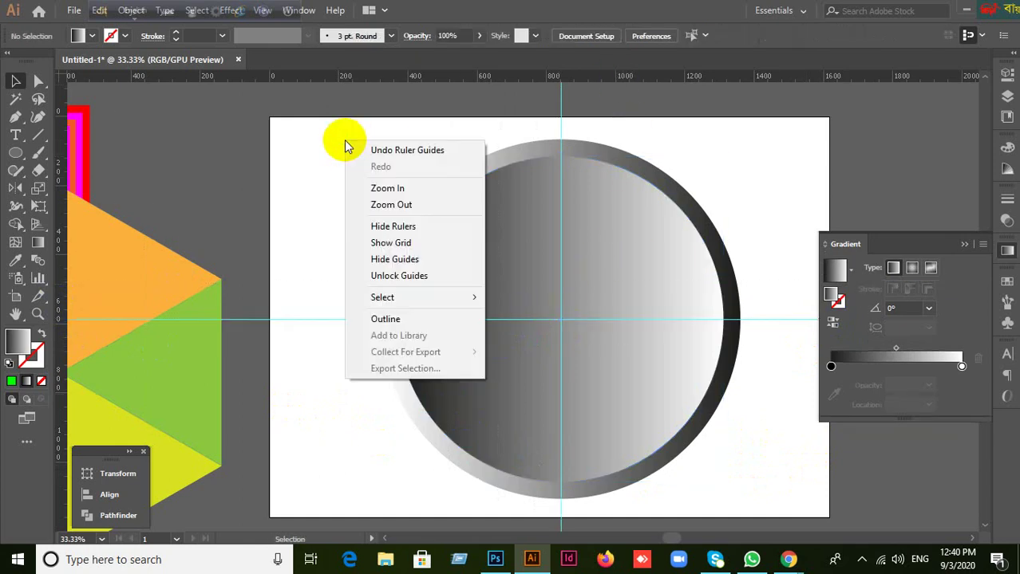
click(387, 185)
drag(388, 183, 476, 273)
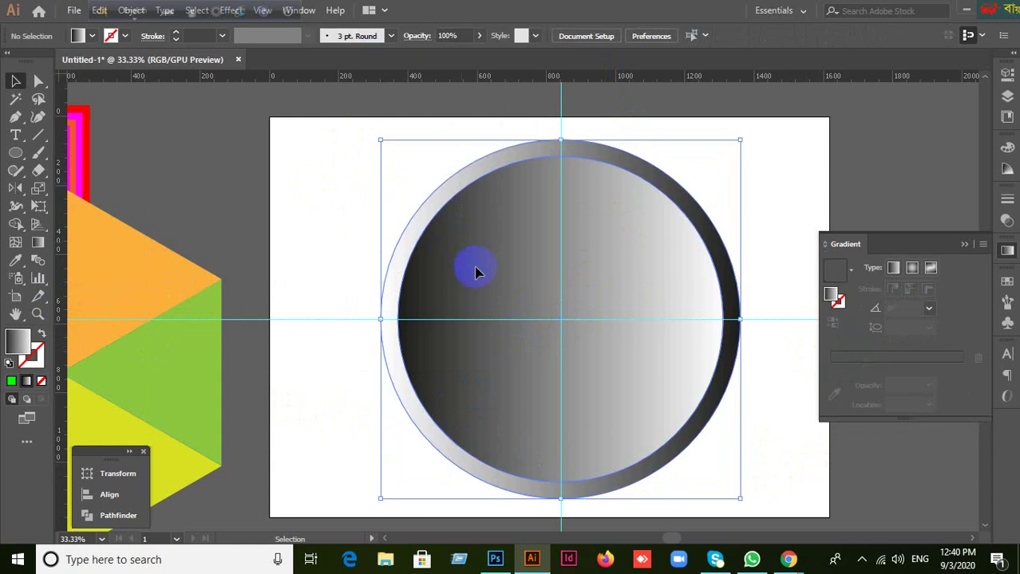
click(351, 257)
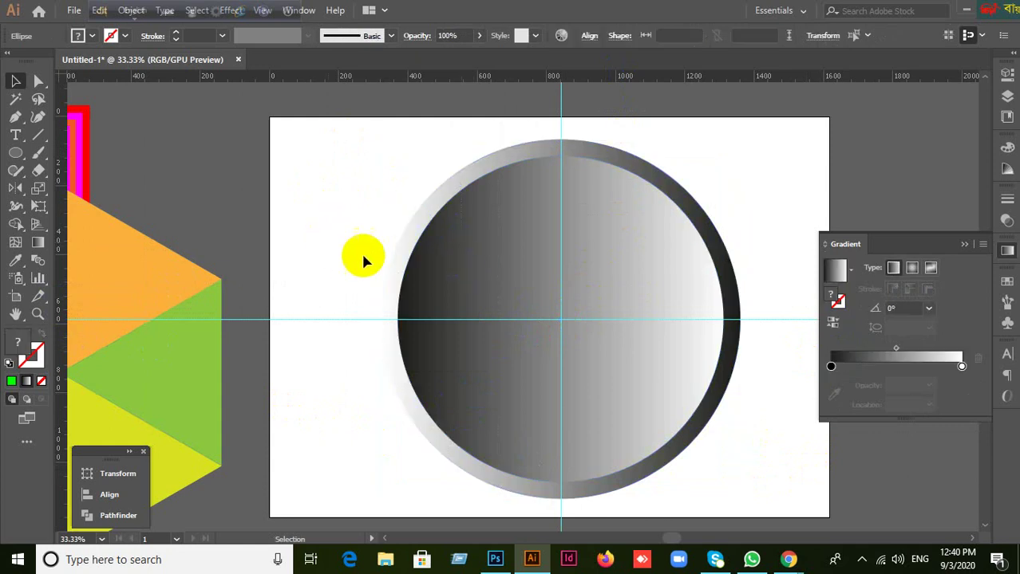
click(440, 286)
click(338, 245)
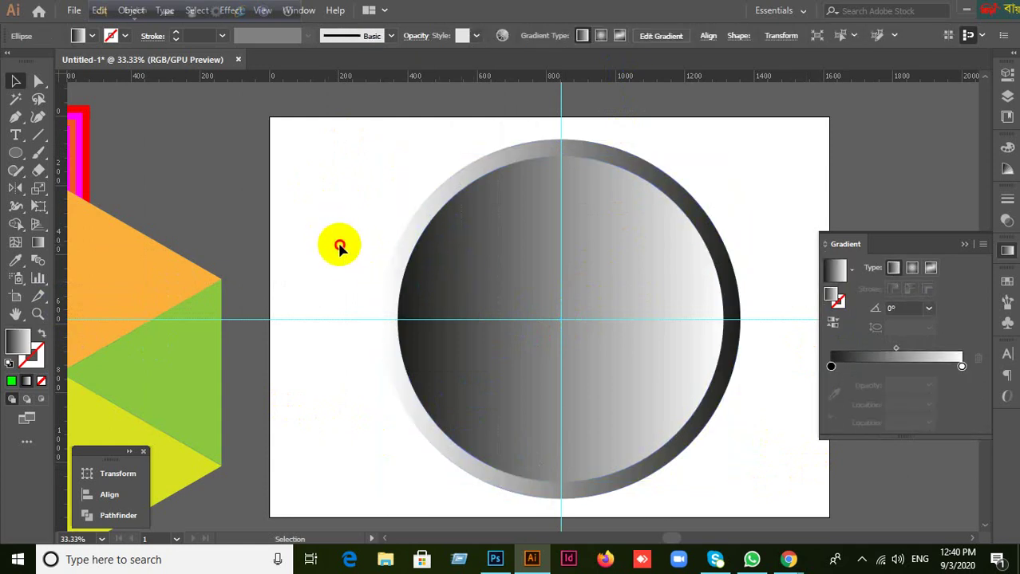
Draw a solid green (00ff00) rectangle about 45 × 150 px, centred on the vertical guide just inside the inner circle's upper edge.
click(22, 155)
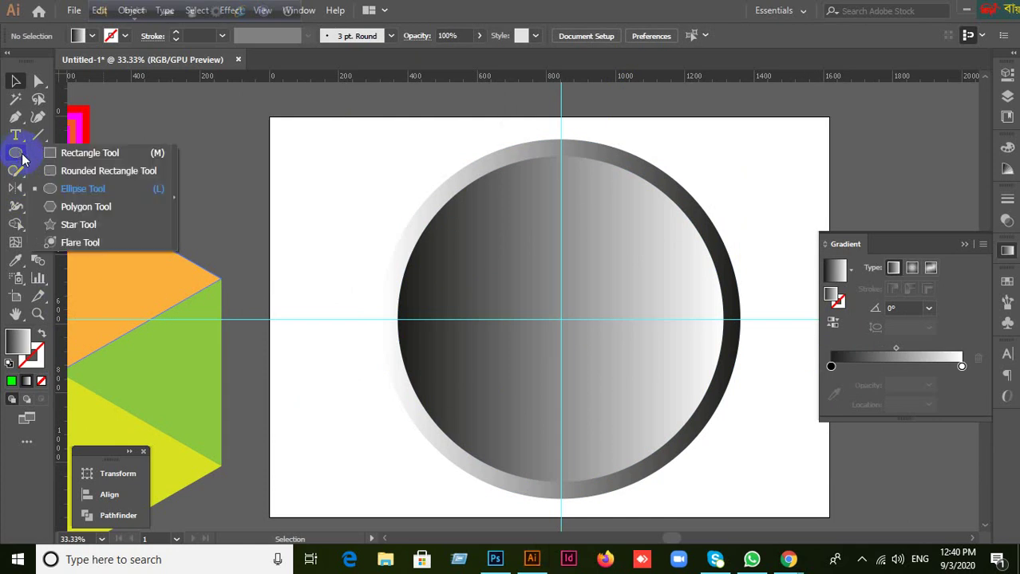
click(227, 223)
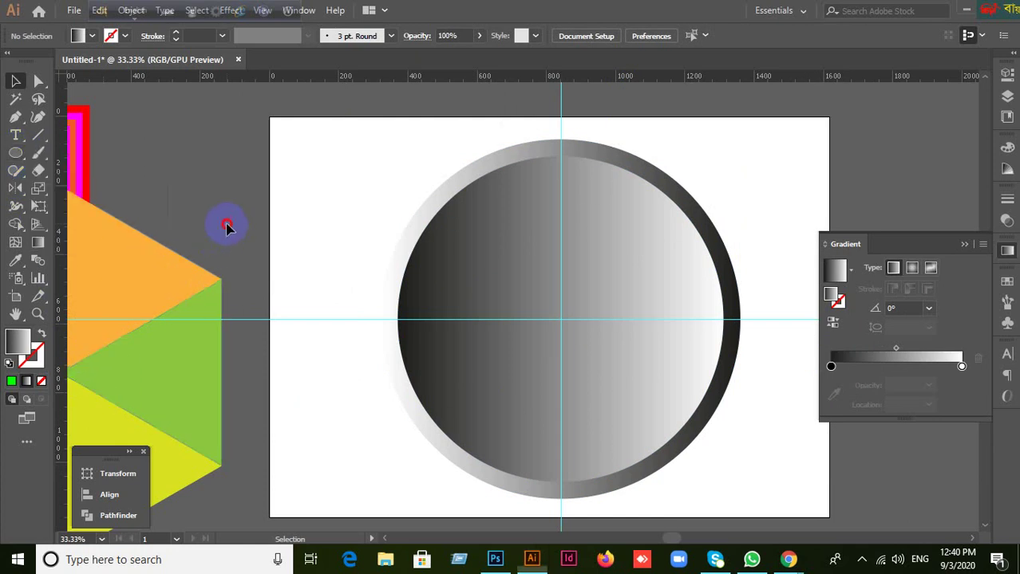
click(11, 382)
click(18, 155)
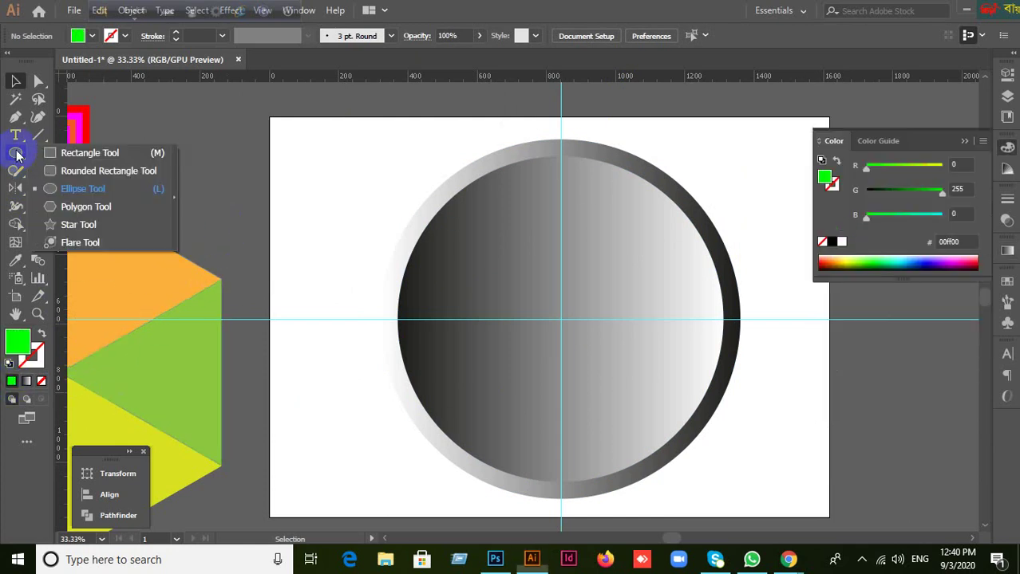
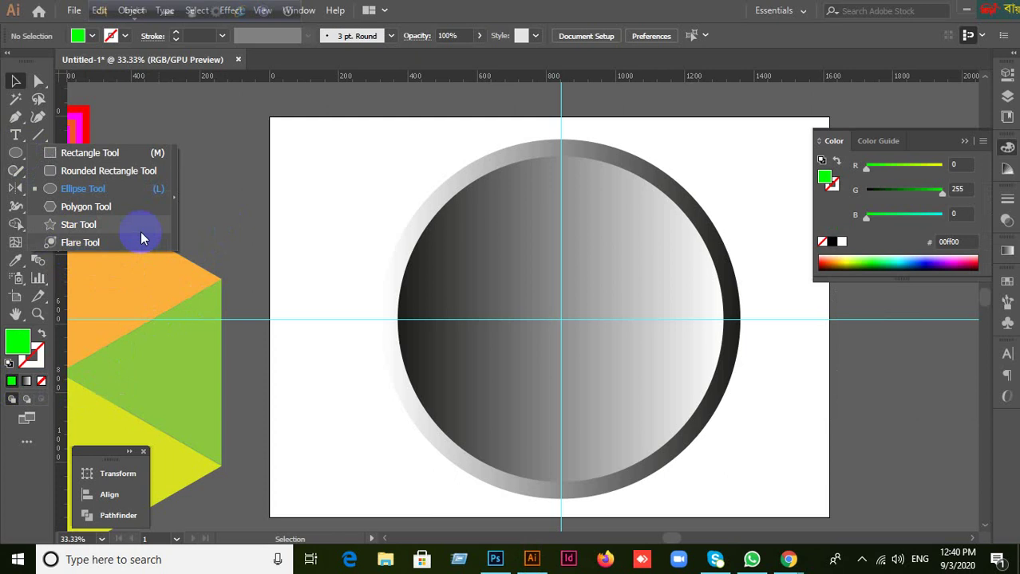
click(54, 152)
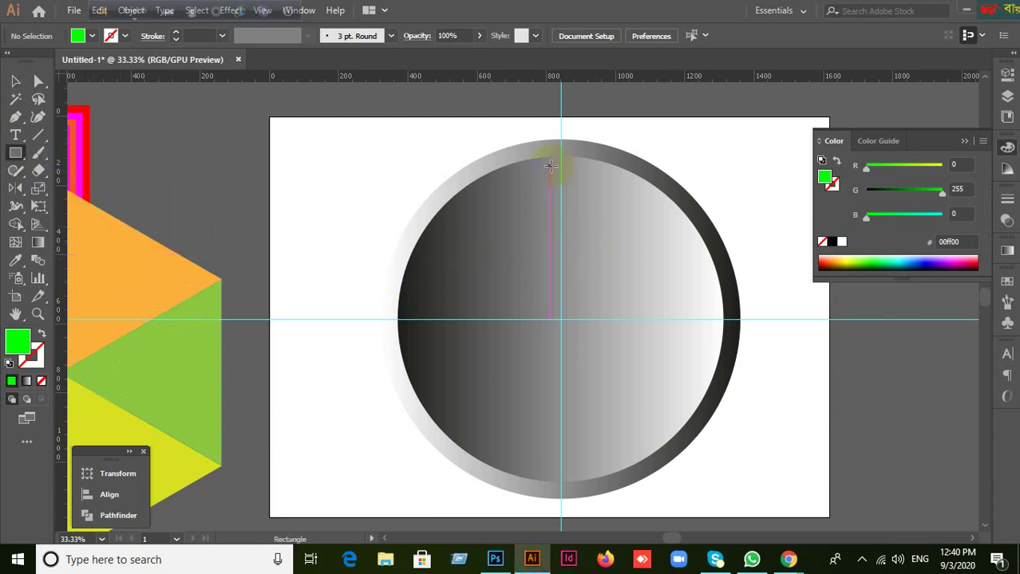
mouse_move(557, 169)
mouse_down()
mouse_move(576, 178)
mouse_move(578, 189)
mouse_move(563, 186)
mouse_move(578, 223)
mouse_move(591, 219)
mouse_move(569, 214)
mouse_move(544, 157)
mouse_up()
Shorten the green rectangle to about 115 px high by raising its lower edge, and deselect it.
click(15, 80)
scroll(600, 245, up, 1)
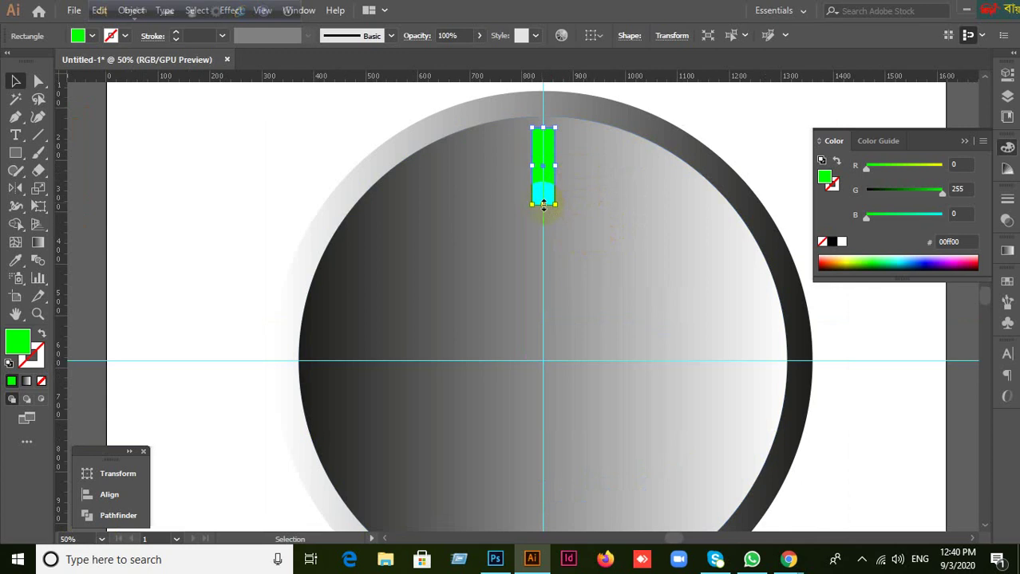
drag(542, 206, 542, 188)
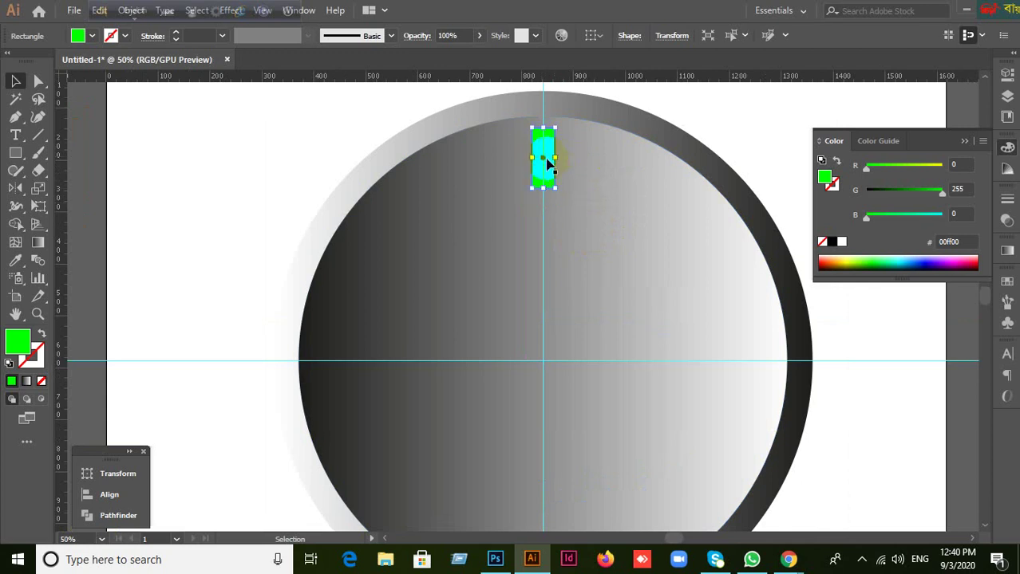
click(290, 163)
Draw a green practice square about 235 px wide in the artboard's upper-left corner and stretch it from its centre into a wide rectangle.
drag(278, 159, 422, 269)
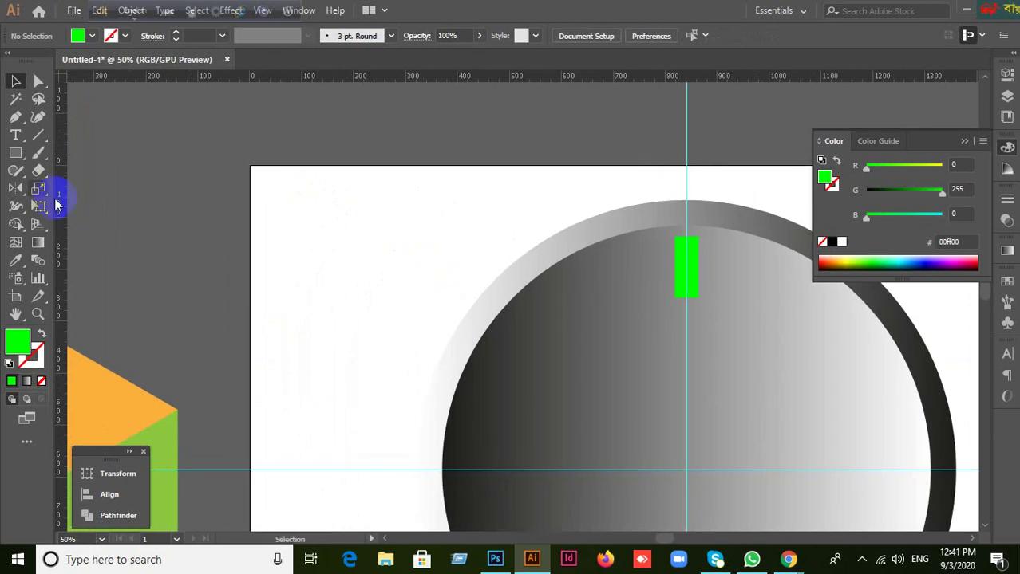
drag(22, 153, 56, 152)
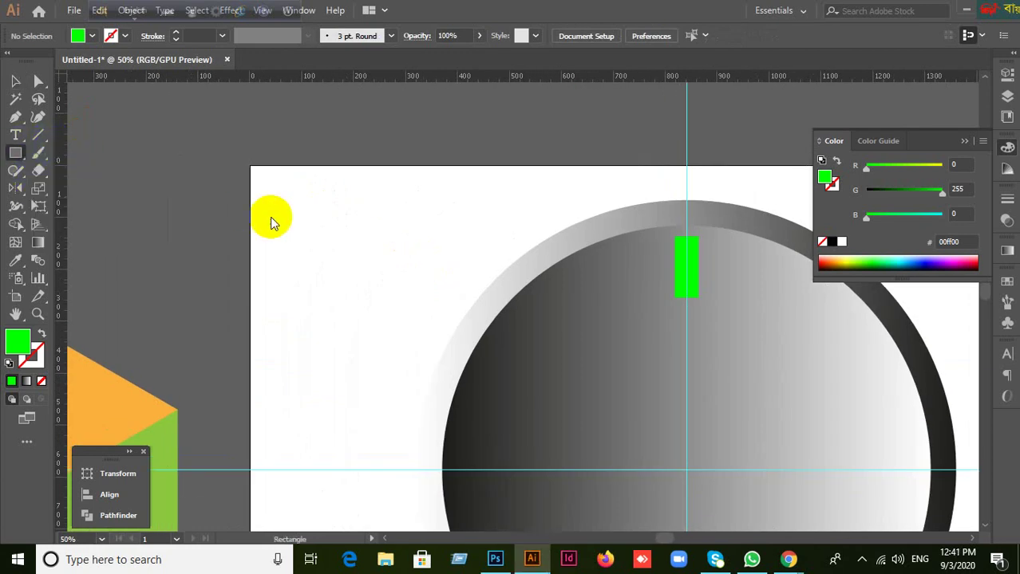
drag(258, 175, 380, 297)
click(16, 81)
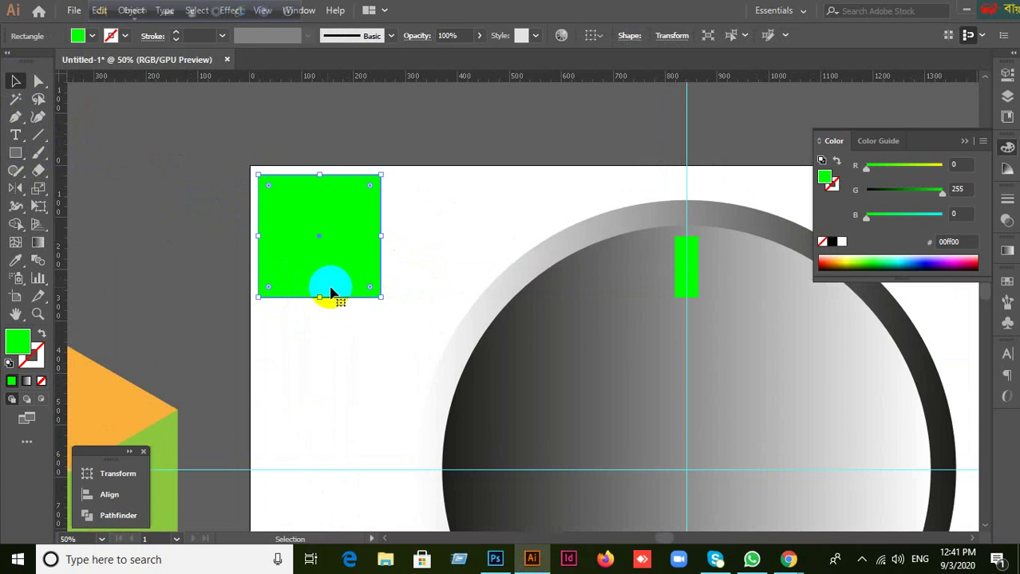
drag(384, 237, 414, 283)
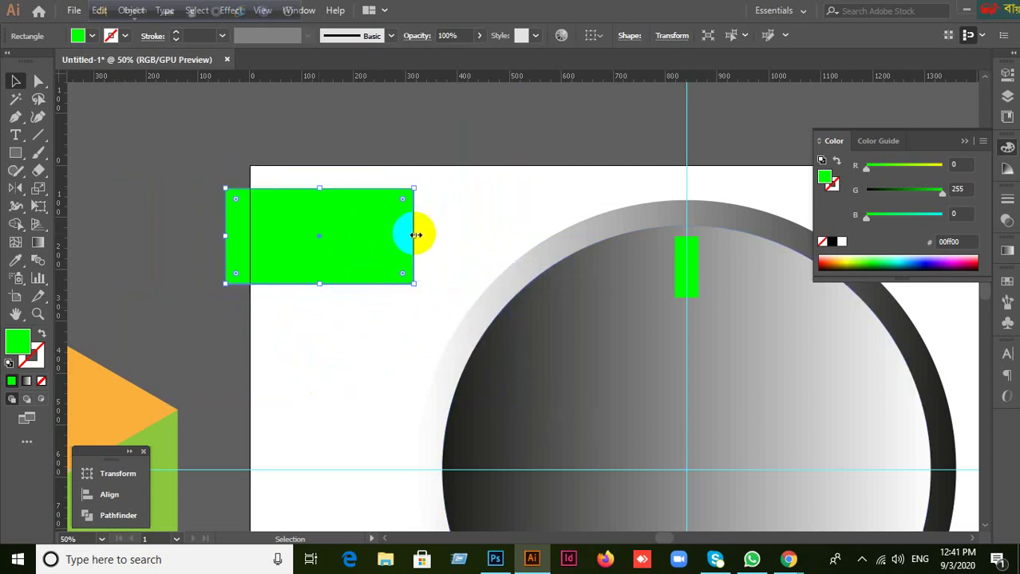
drag(416, 234, 405, 257)
Shrink the practice rectangle from its centre into a thin bar about 320 px long, and delete it.
key(a)
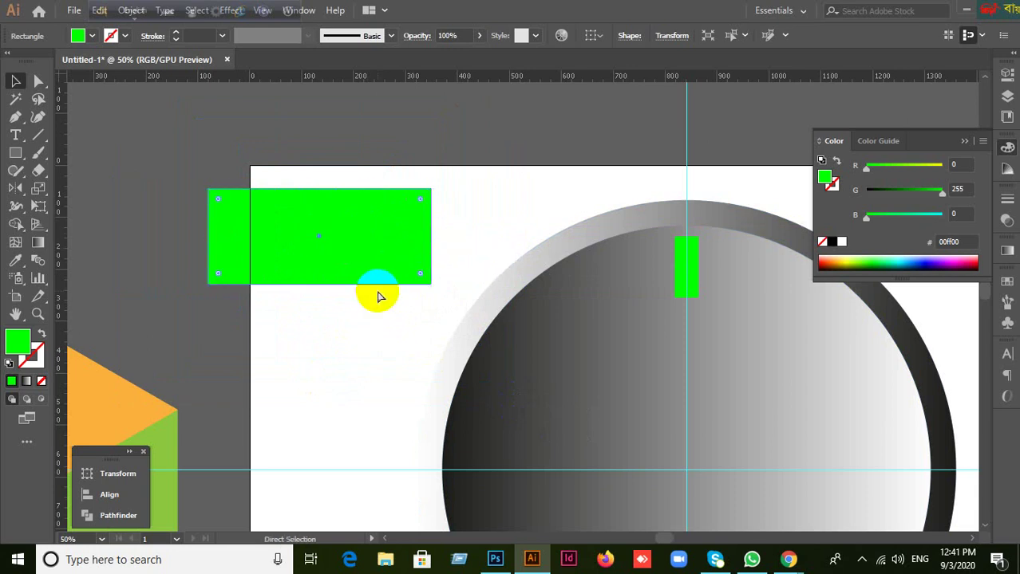
key(v)
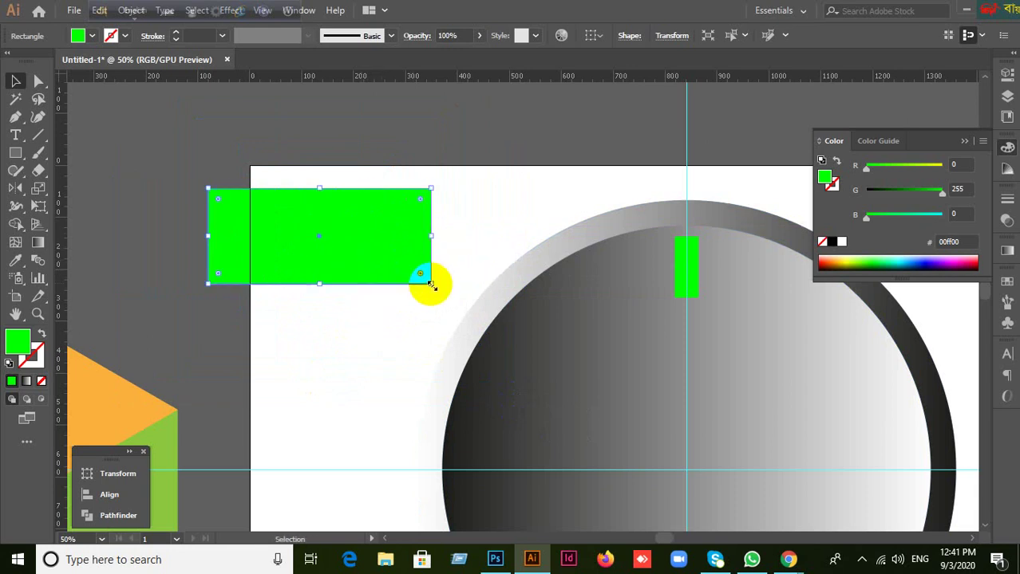
drag(431, 284, 410, 263)
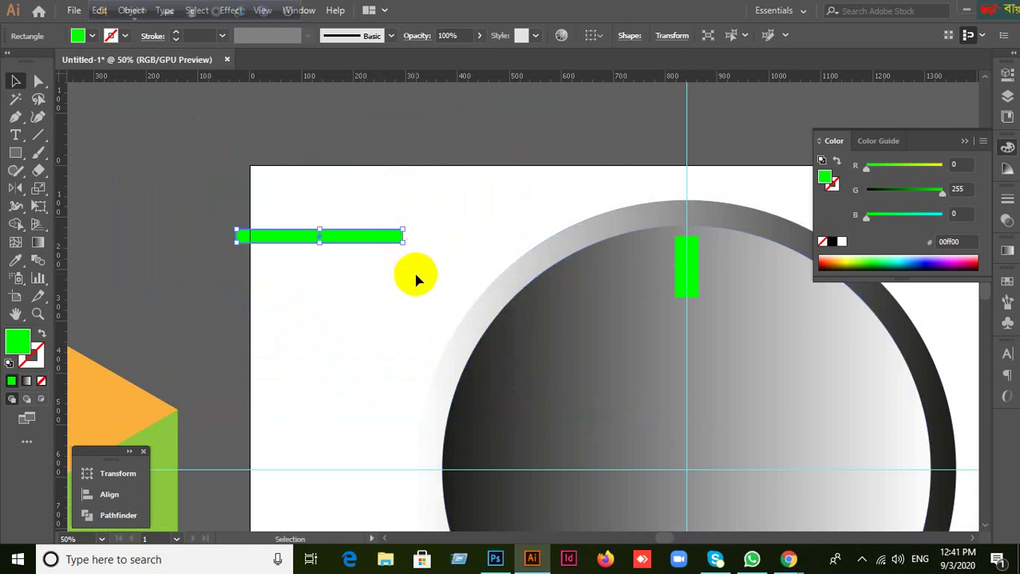
key(z)
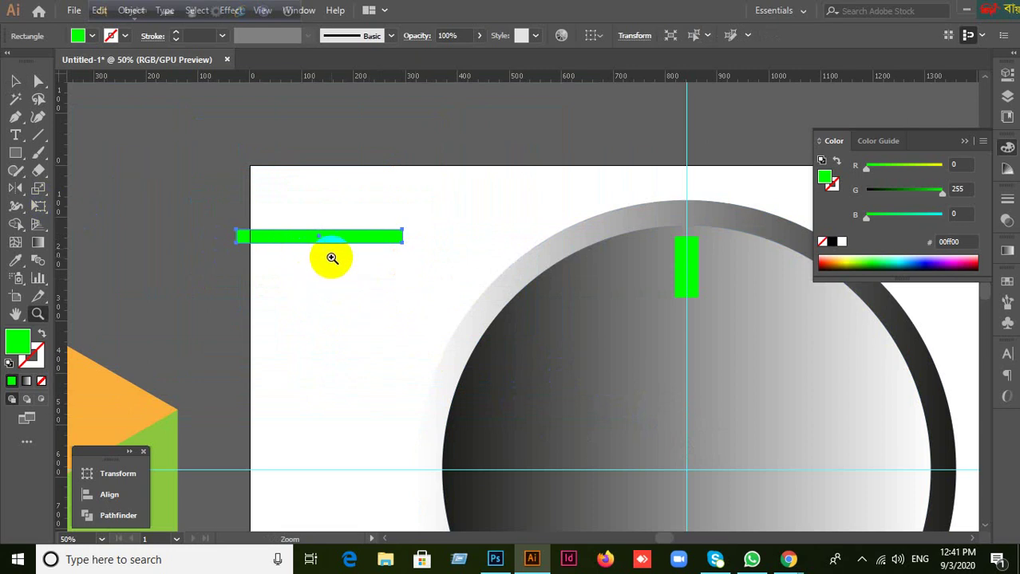
key(v)
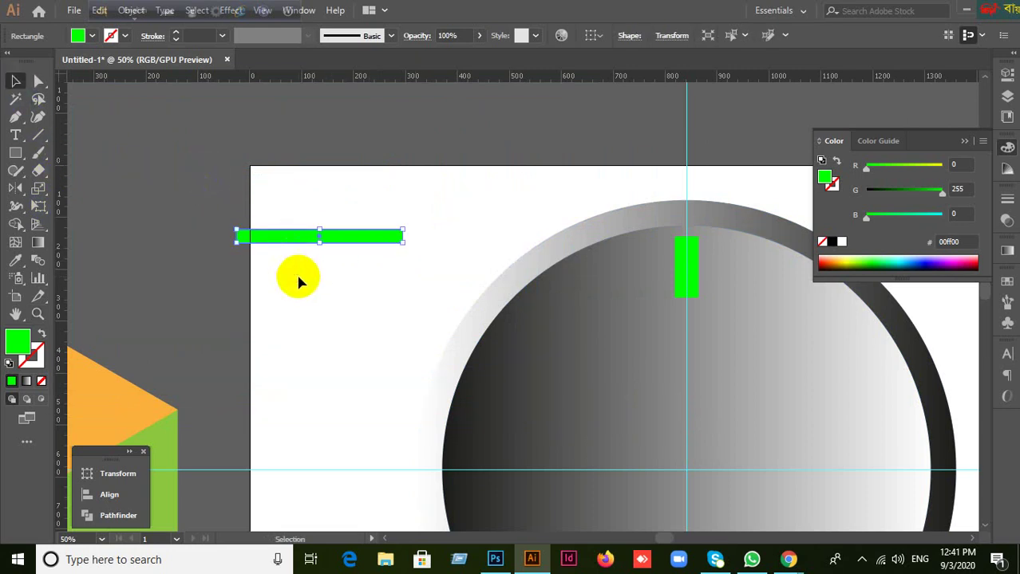
key(Delete)
Draw a green practice square about 435 px wide outward from its centre, enlarge it to about 540 × 615 px, and delete it.
click(15, 157)
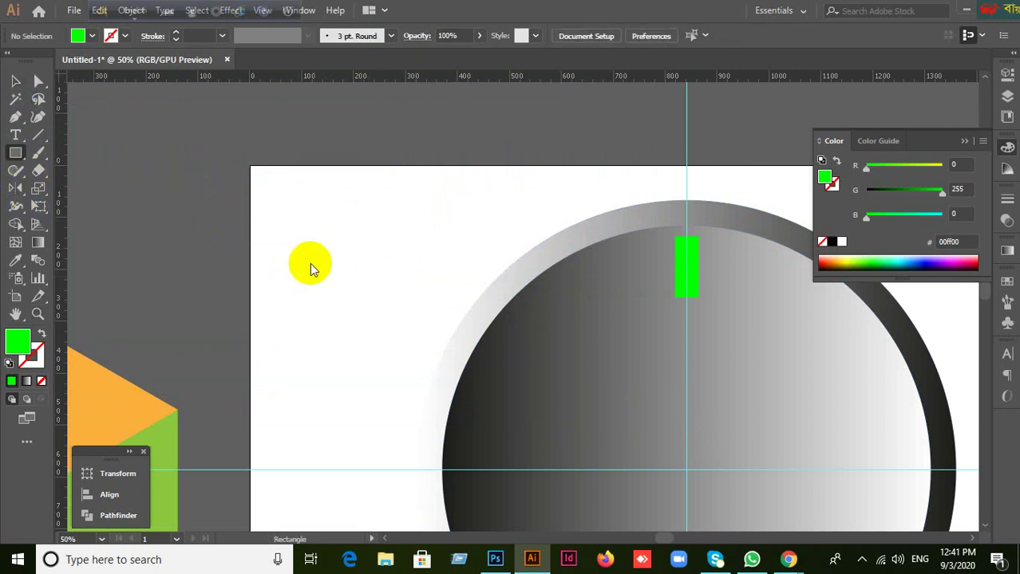
drag(333, 253, 446, 365)
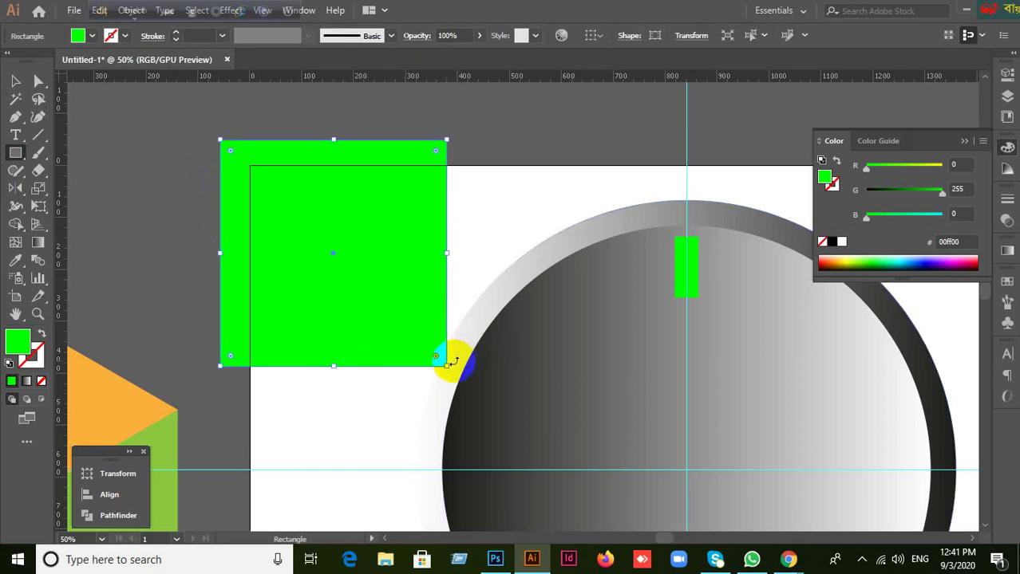
drag(250, 166, 462, 257)
drag(323, 142, 311, 96)
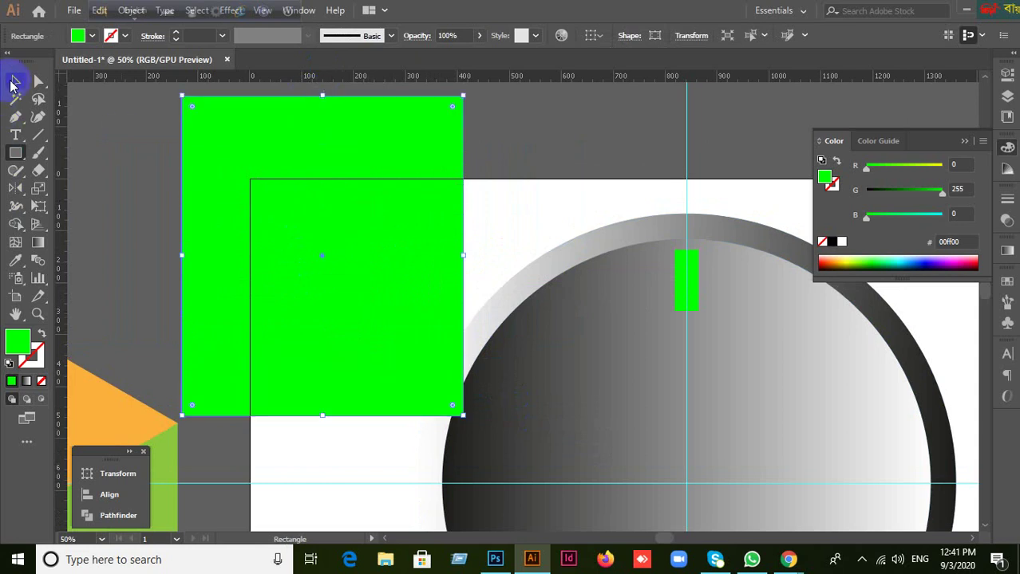
click(15, 80)
key(Delete)
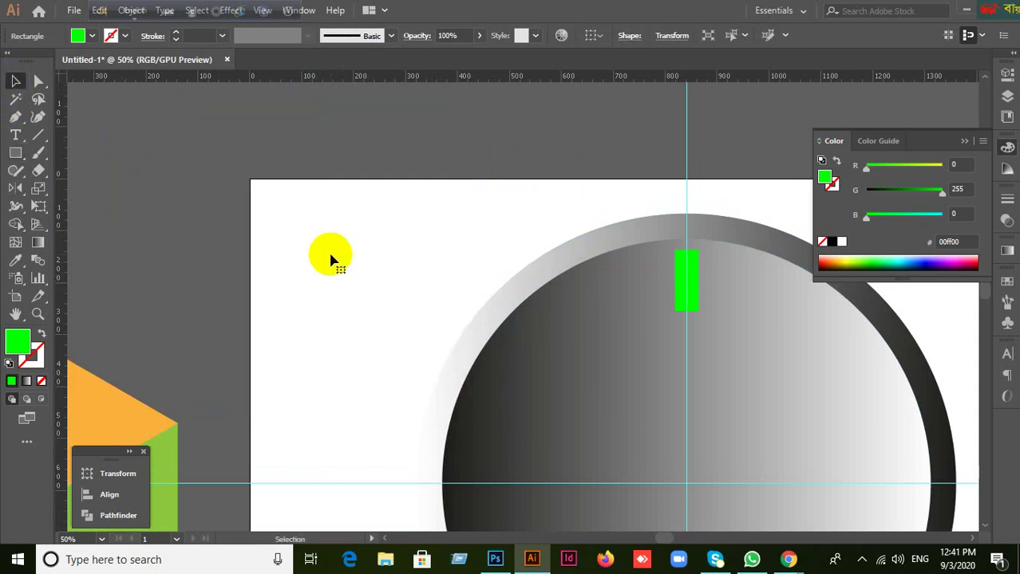
Draw a green practice rectangle about 345 × 280 px at the artboard corner, try shrinking it from its centre, and delete it.
key(ctrl+1)
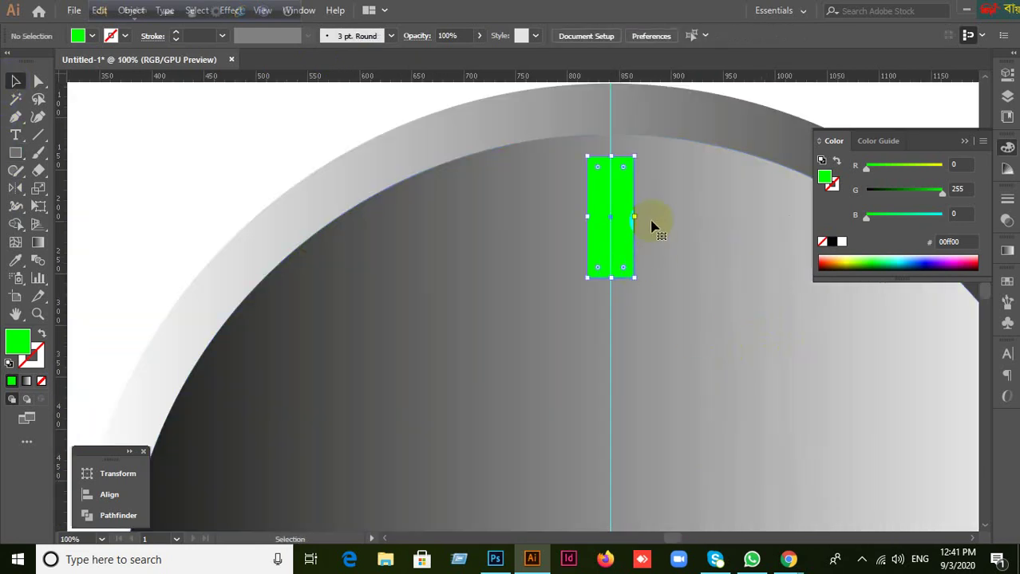
scroll(598, 279, down, 2)
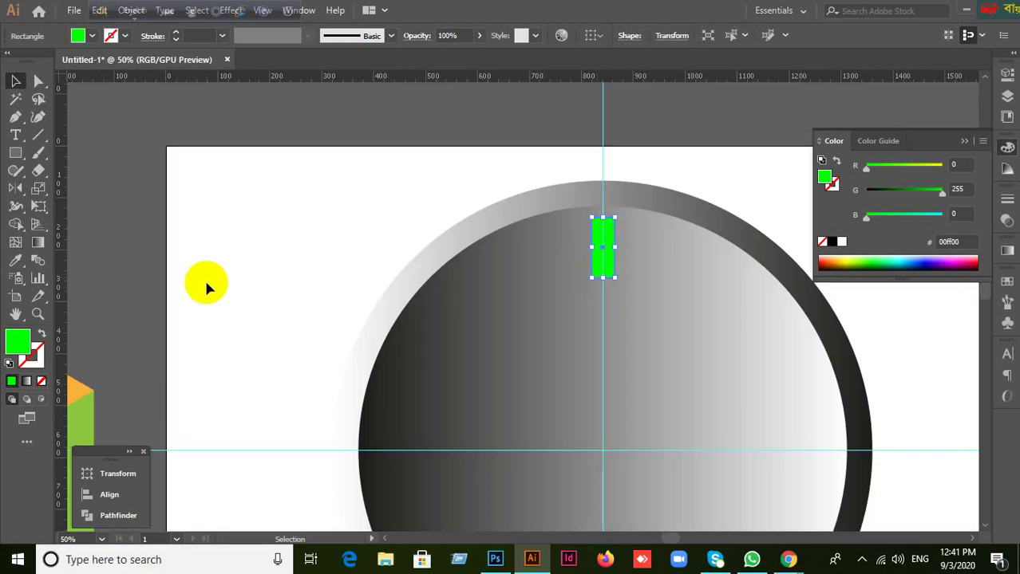
click(20, 154)
drag(174, 152, 345, 291)
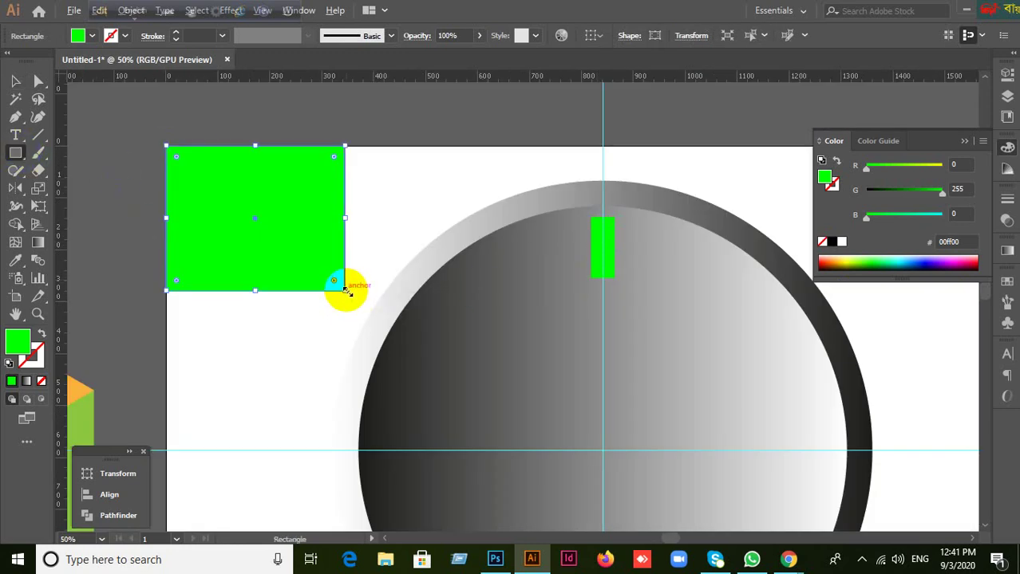
mouse_move(254, 218)
mouse_down()
mouse_move(364, 297)
mouse_move(305, 236)
mouse_up()
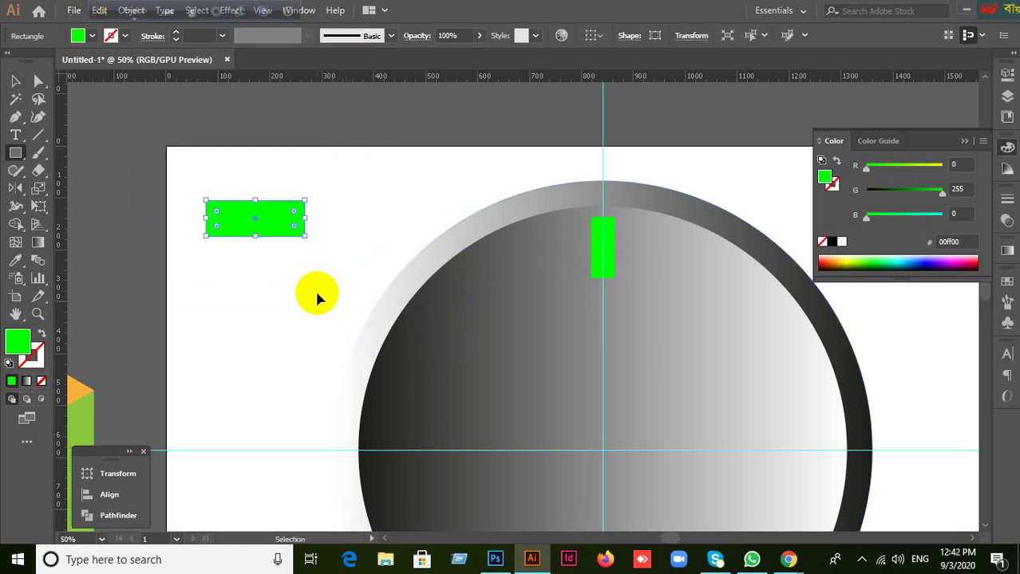
key(ctrl+z)
click(15, 81)
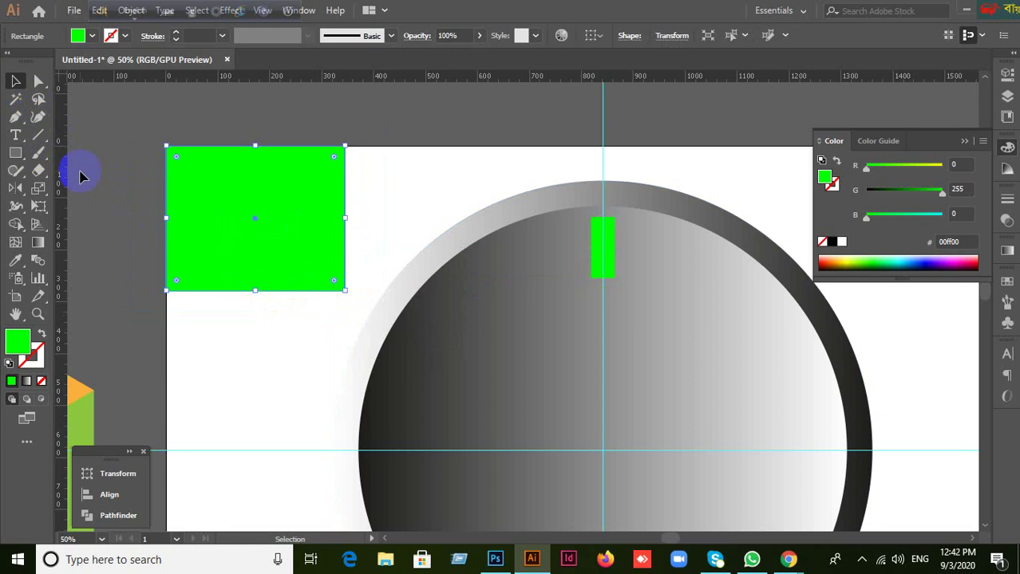
key(Delete)
Shrink the green marker from its centre to about 13 px wide and 58 px high, and deselect it.
scroll(701, 316, up, 1)
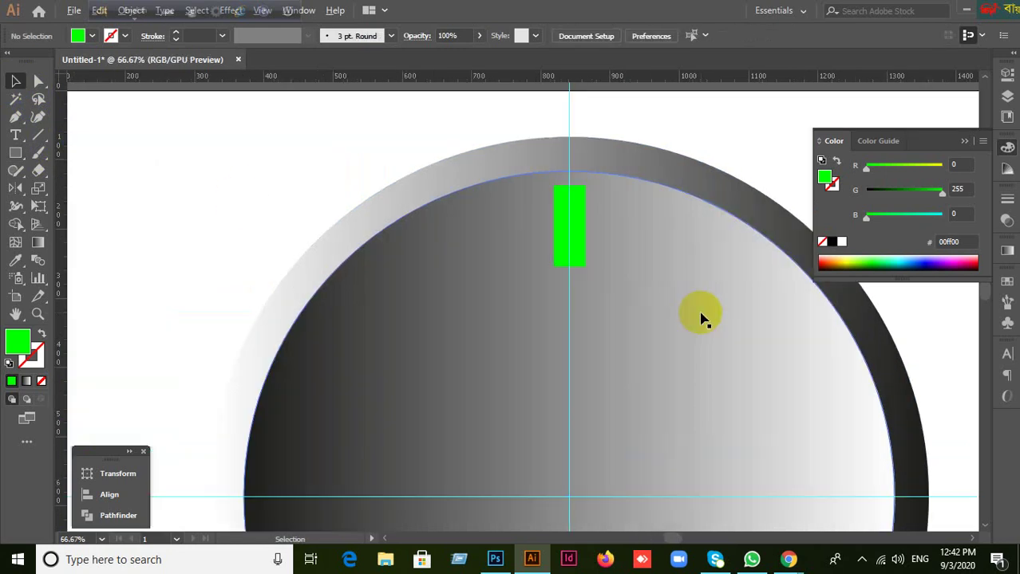
click(580, 242)
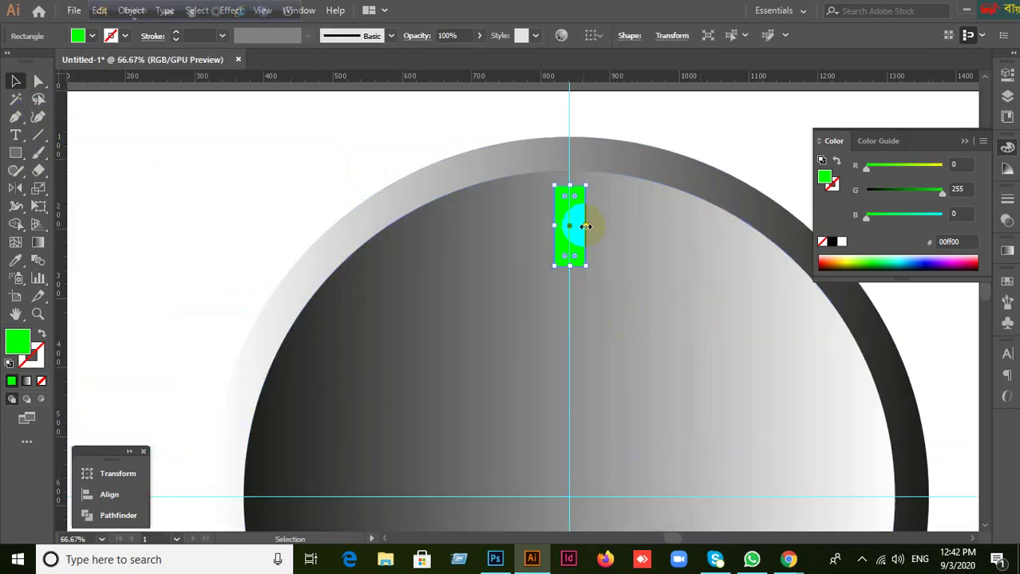
drag(586, 226, 575, 253)
scroll(578, 296, up, 3)
scroll(574, 241, down, 5)
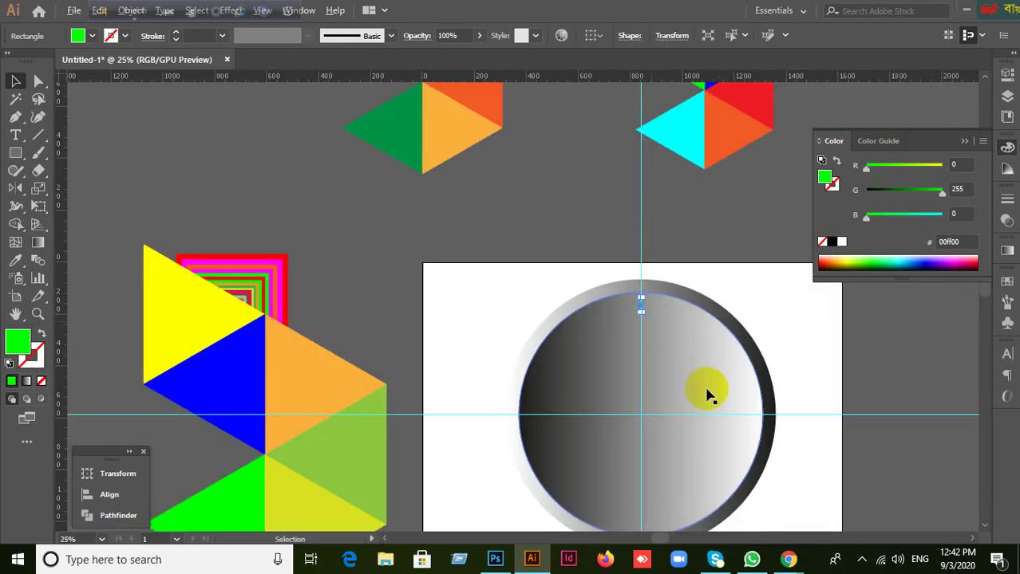
scroll(660, 333, up, 1)
drag(672, 375, 655, 303)
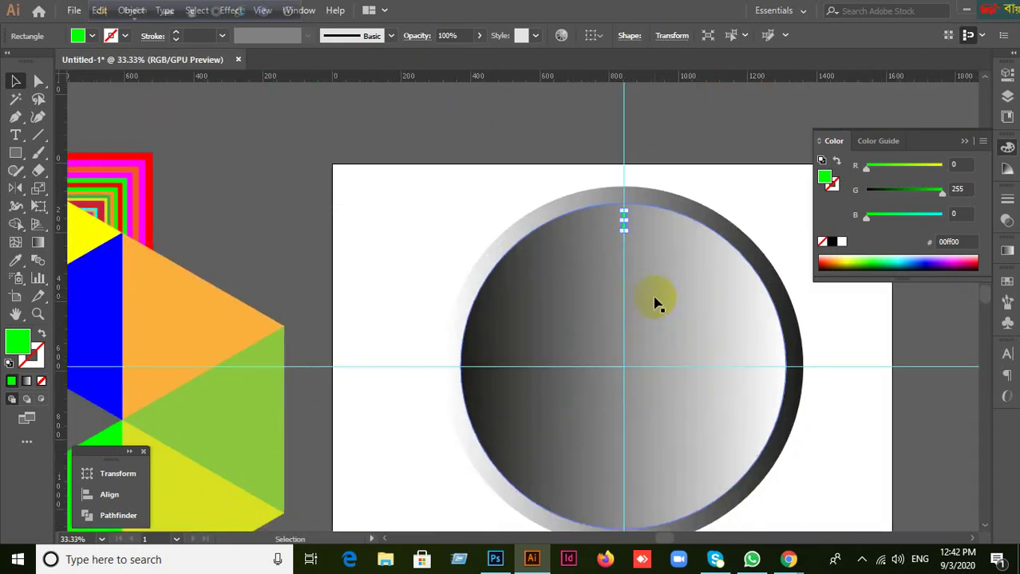
click(422, 189)
Lengthen the thin green marker from its centre to about 78 px high, and deselect it.
scroll(685, 275, up, 1)
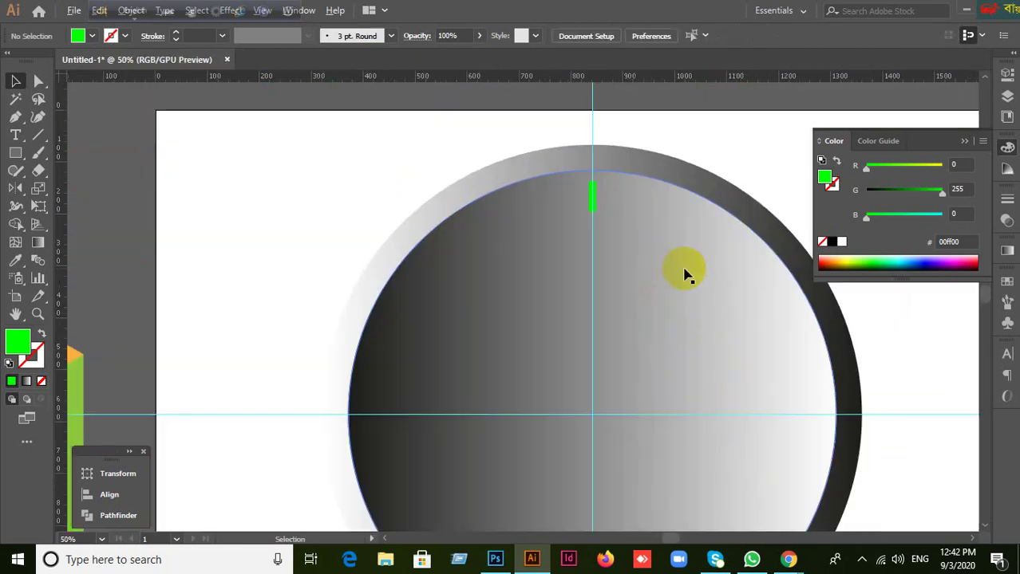
click(594, 207)
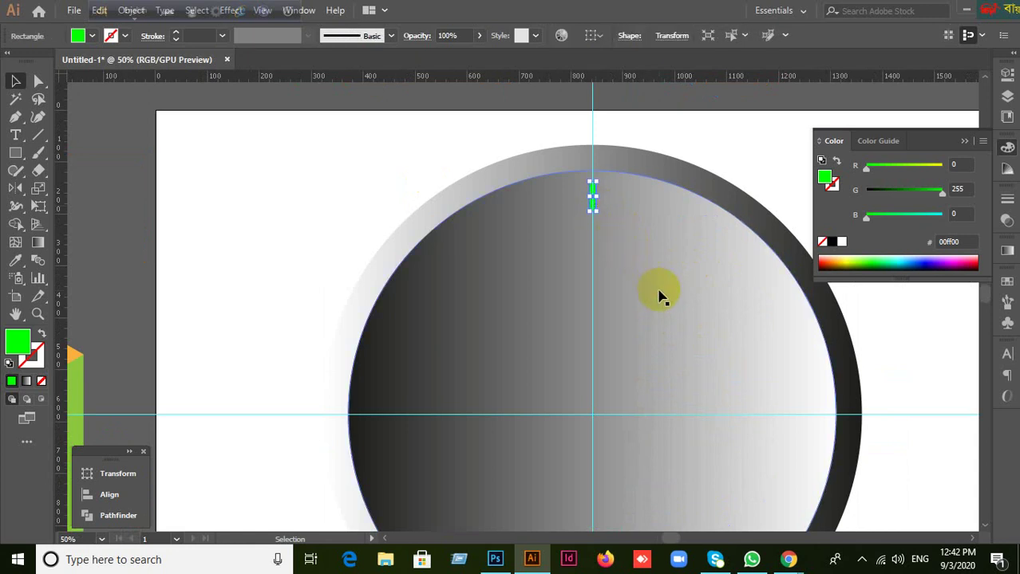
scroll(613, 247, up, 2)
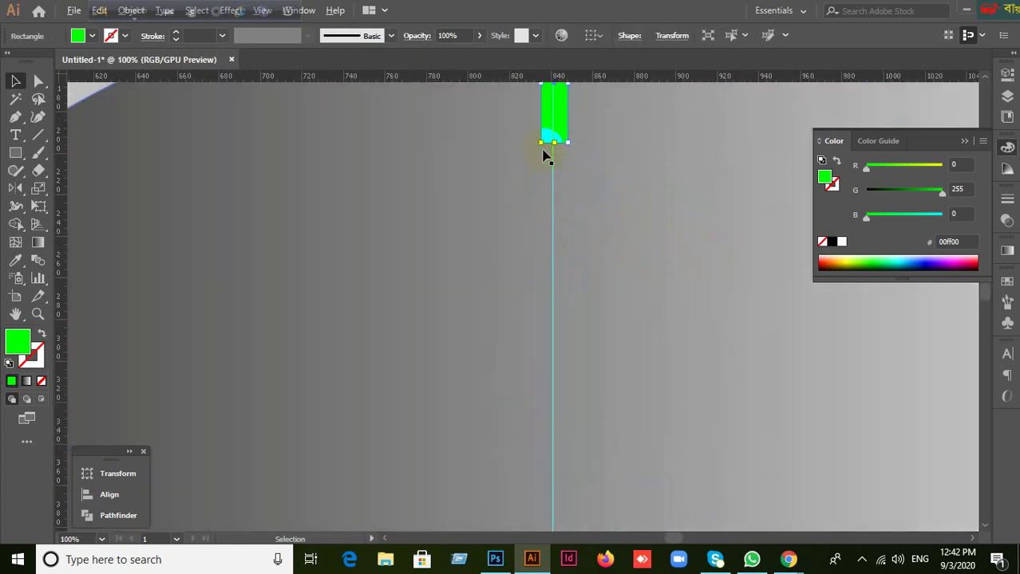
scroll(550, 141, up, 1)
drag(553, 142, 556, 163)
scroll(638, 237, down, 1)
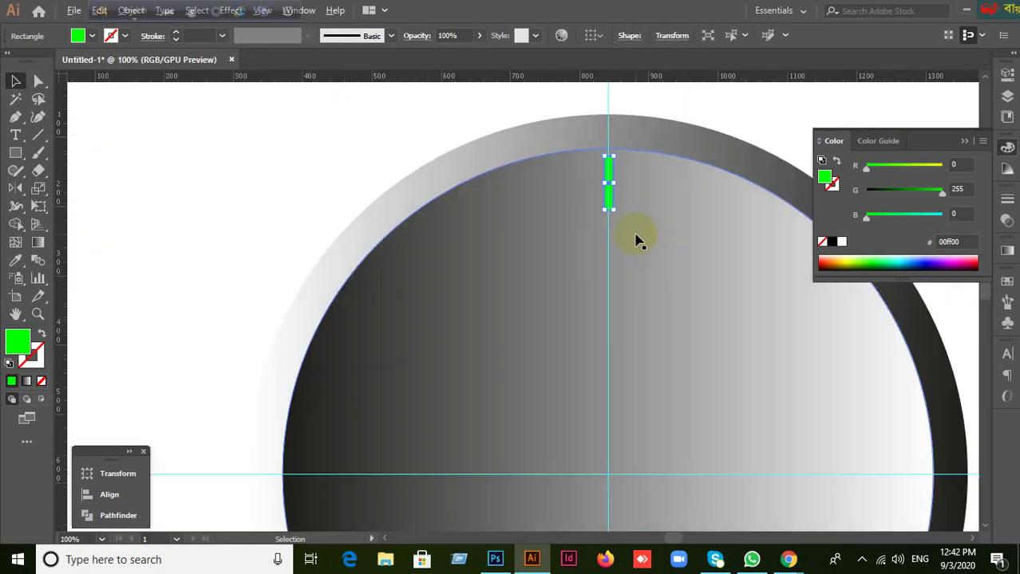
scroll(637, 237, down, 1)
click(495, 308)
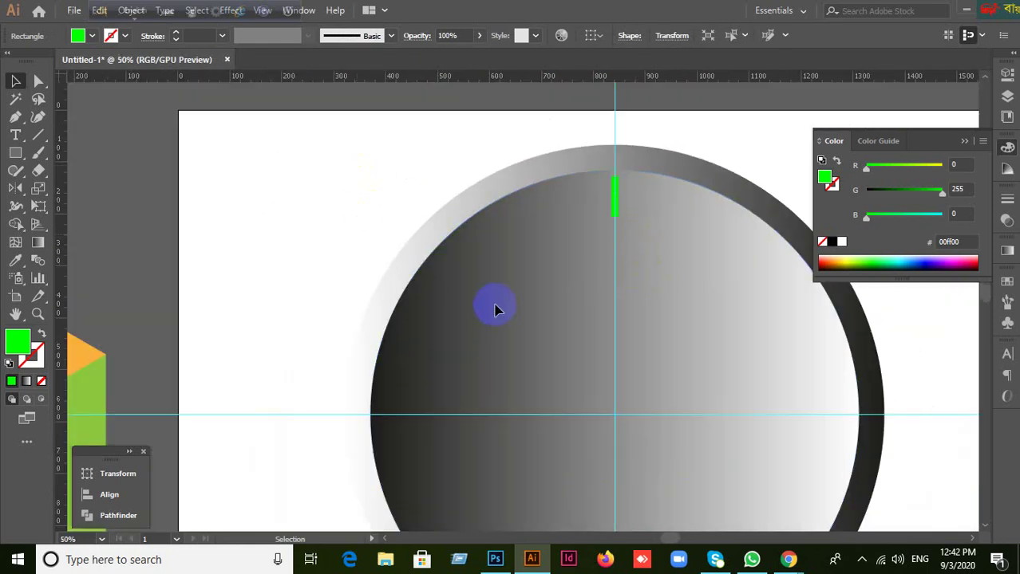
Collapse the floating color settings to uncover the dial's edge, leaving nothing selected.
scroll(625, 263, down, 3)
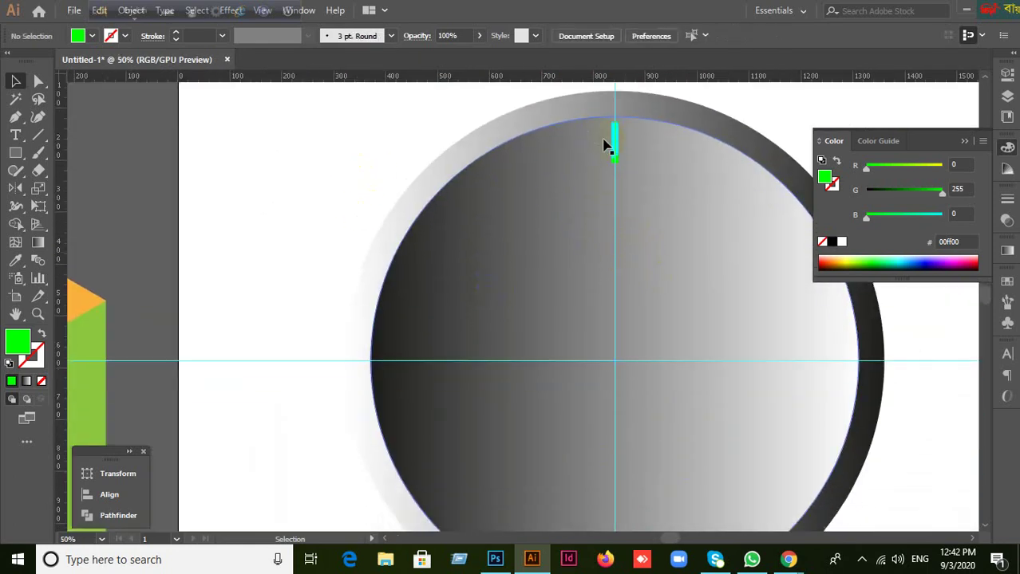
click(824, 331)
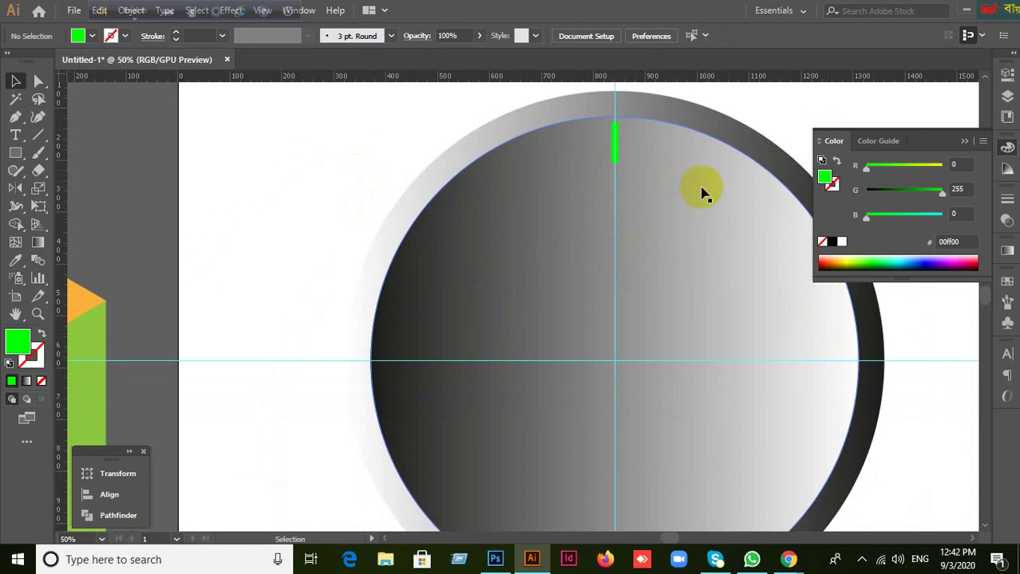
scroll(848, 359, down, 3)
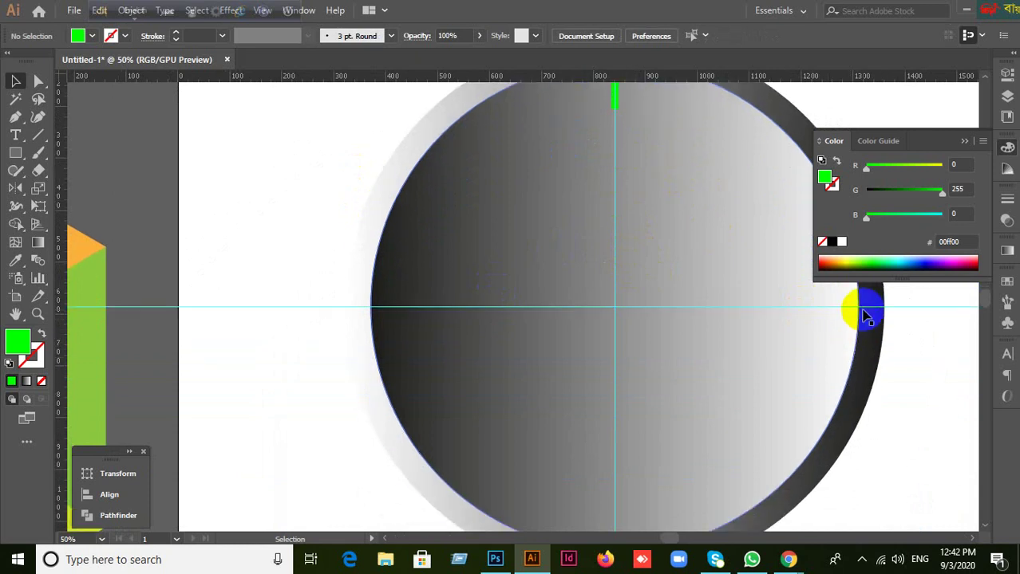
scroll(862, 327, down, 2)
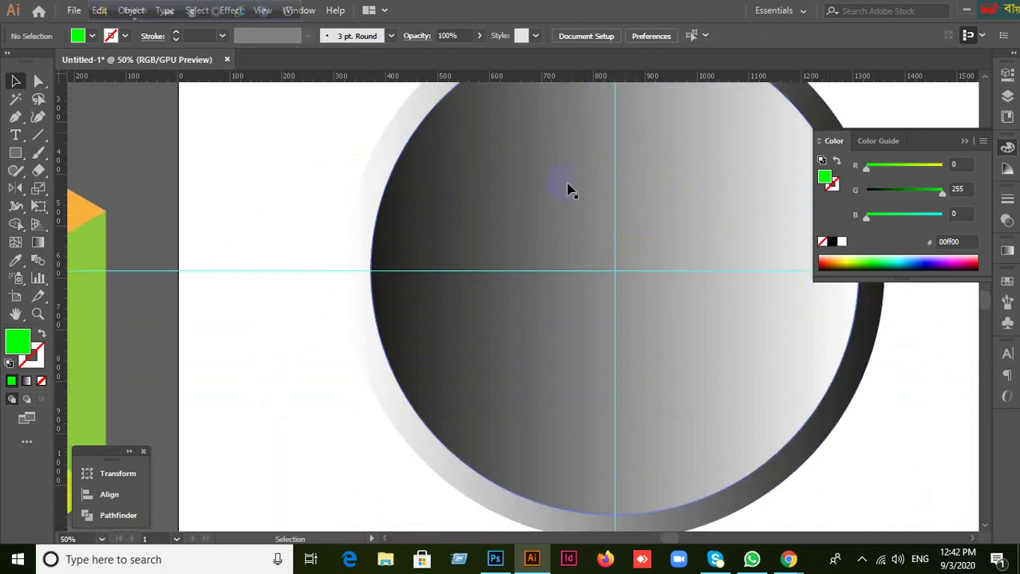
scroll(568, 189, up, 3)
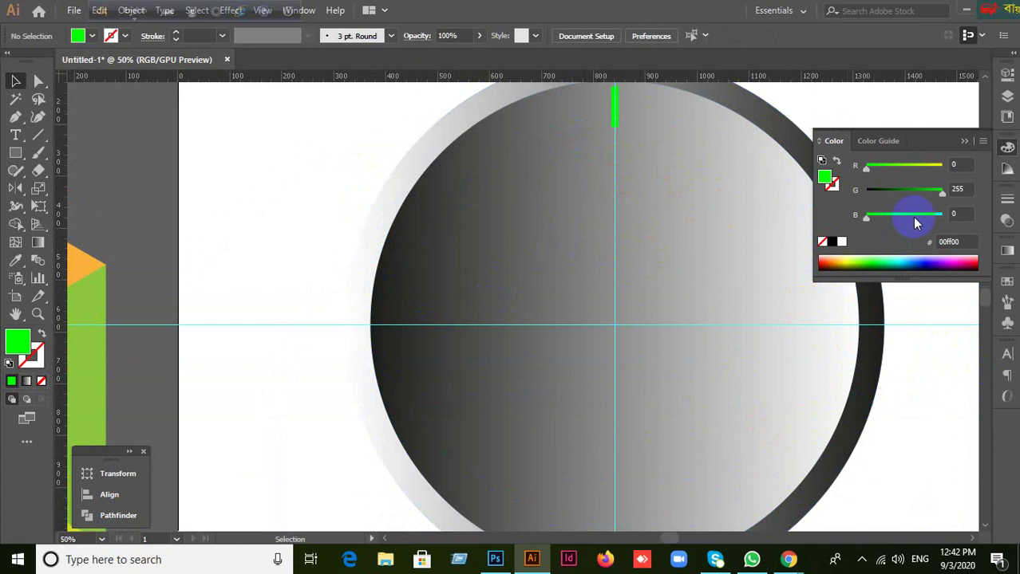
click(965, 141)
click(694, 316)
scroll(677, 318, up, 1)
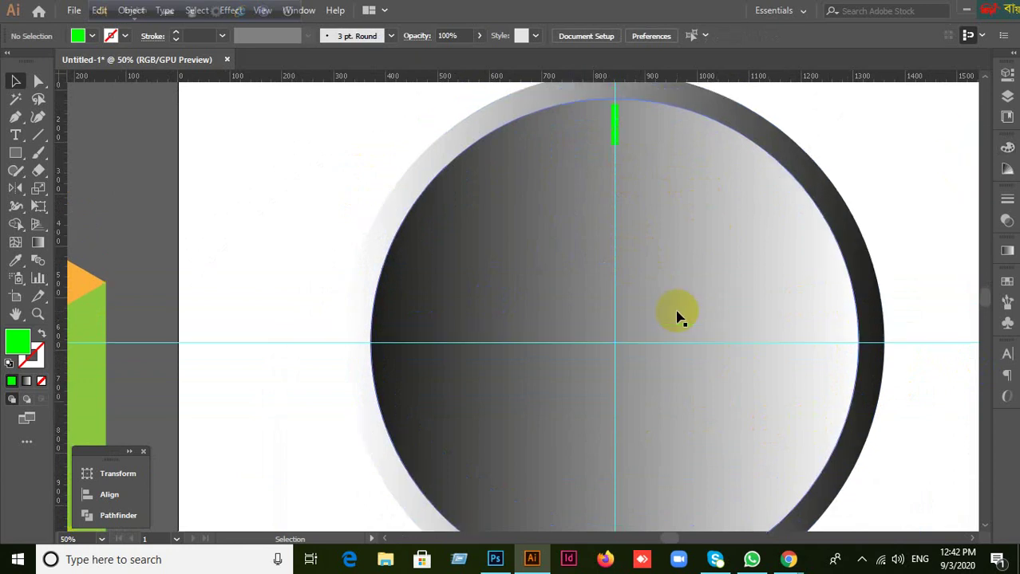
click(614, 344)
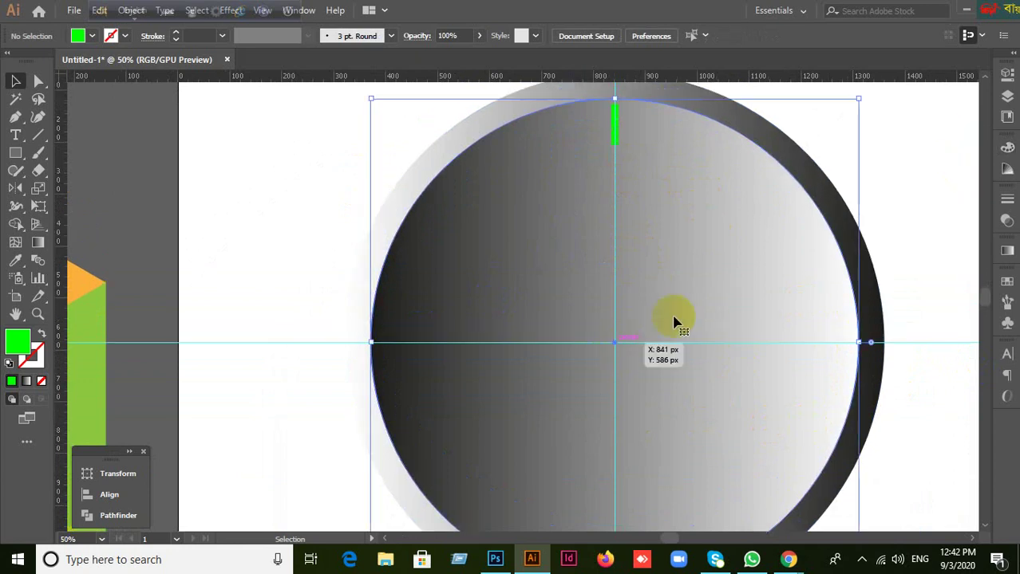
click(322, 236)
Create a rotated copy of the green marker around the guides' intersection at the dial centre, using an angle of 360/4 (90°).
click(616, 127)
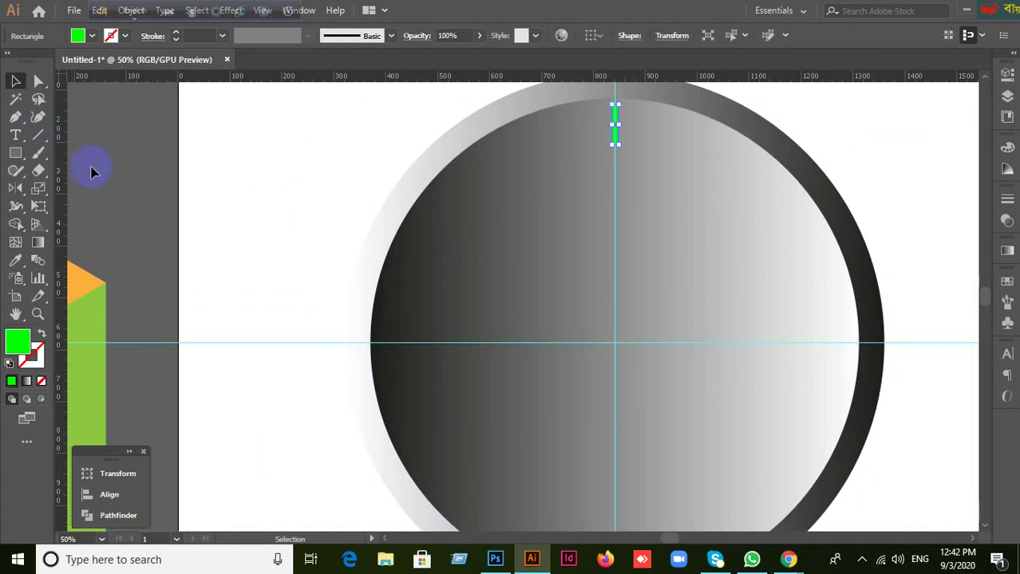
drag(15, 189, 66, 186)
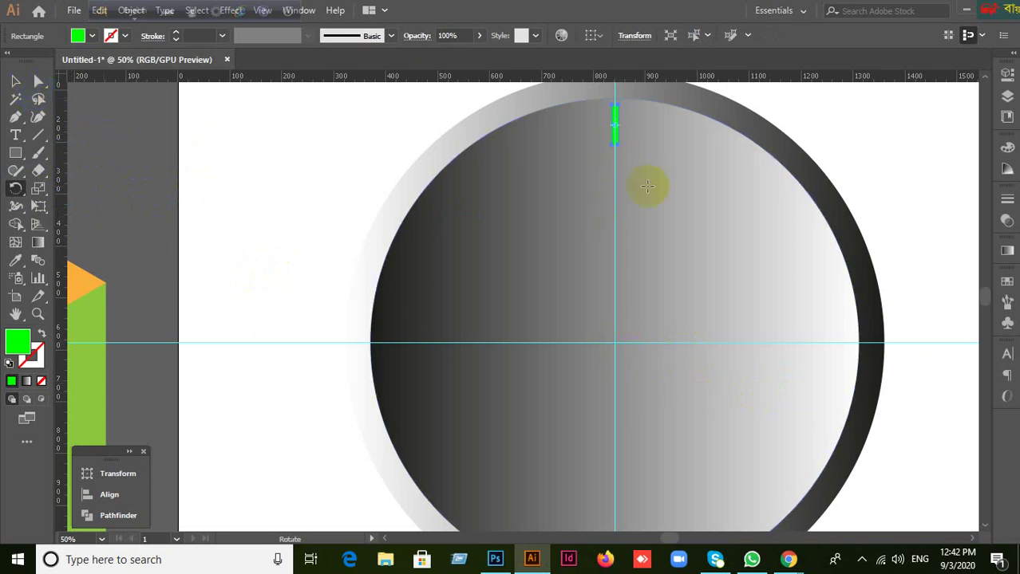
scroll(653, 185, up, 3)
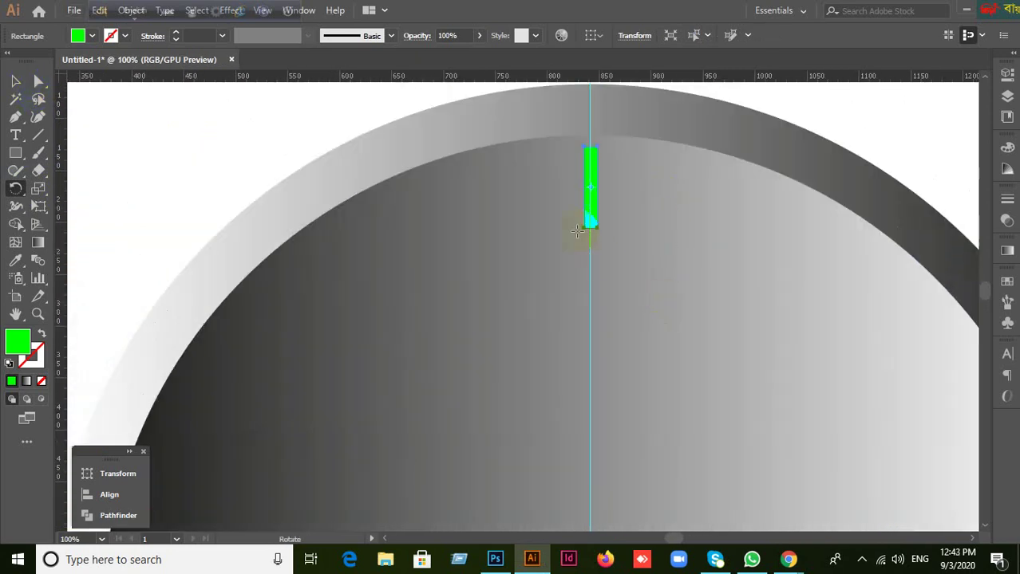
scroll(594, 187, up, 2)
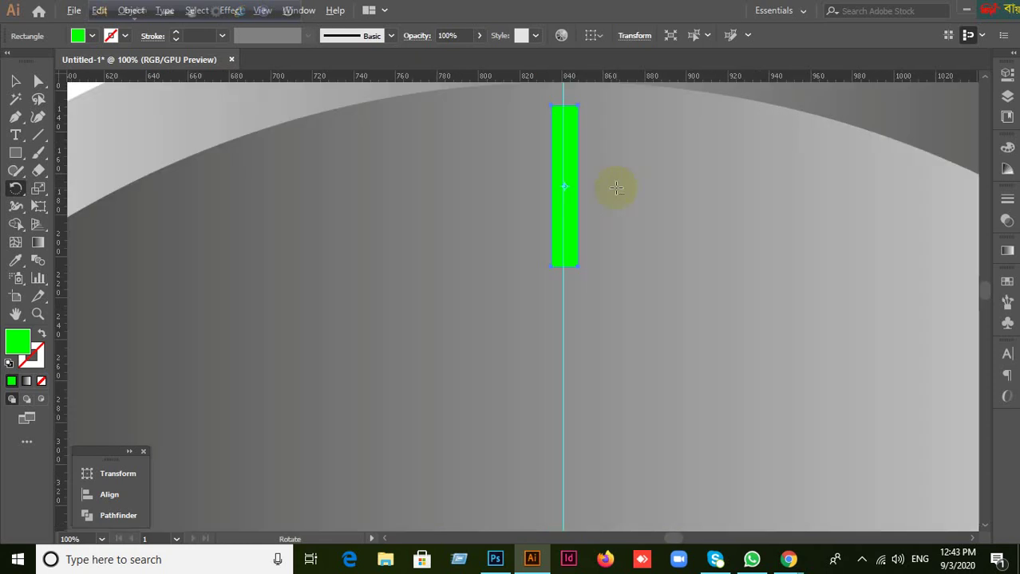
scroll(629, 259, down, 2)
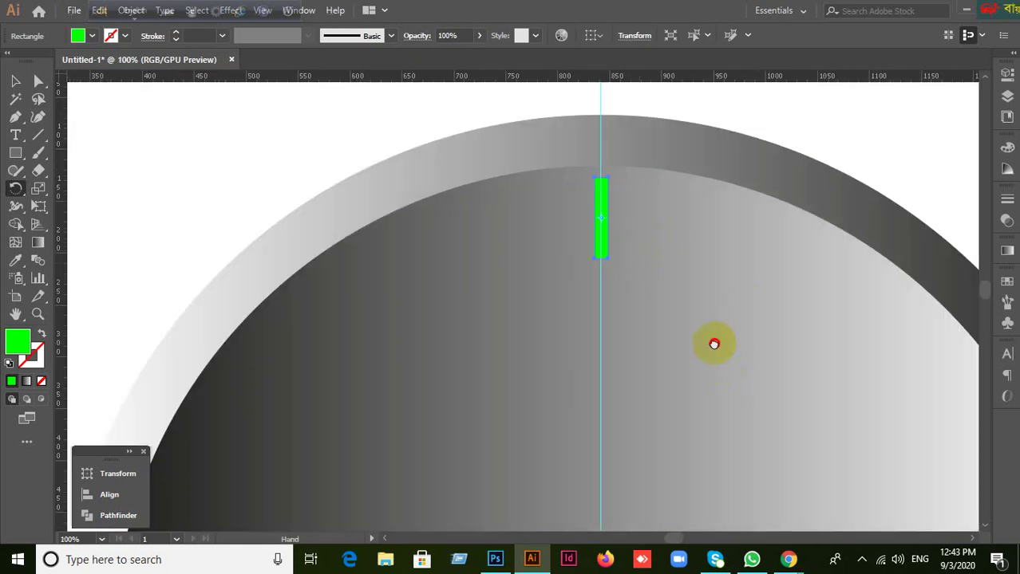
scroll(715, 343, down, 5)
scroll(702, 217, down, 2)
drag(728, 403, 663, 367)
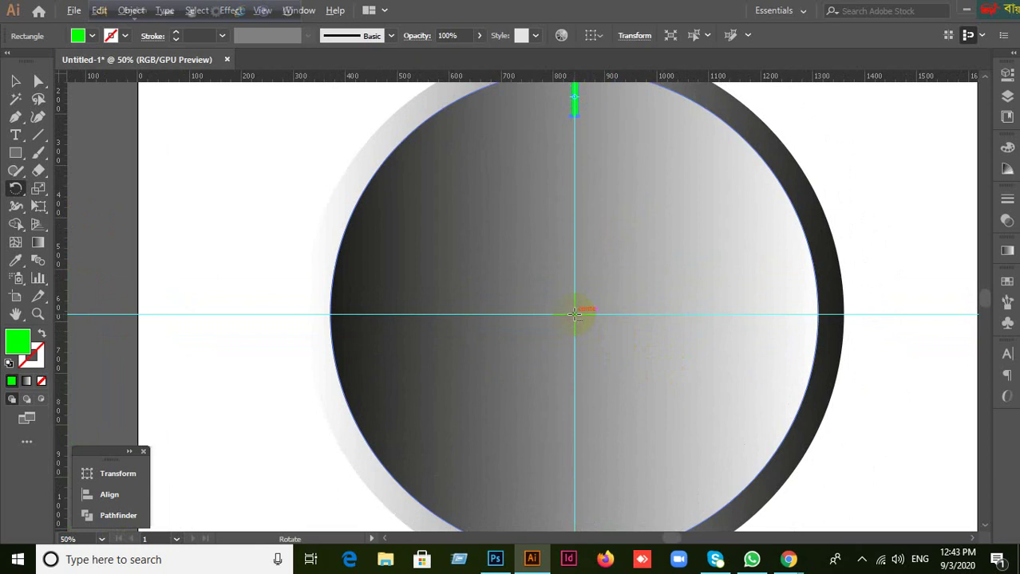
alt+click(576, 317)
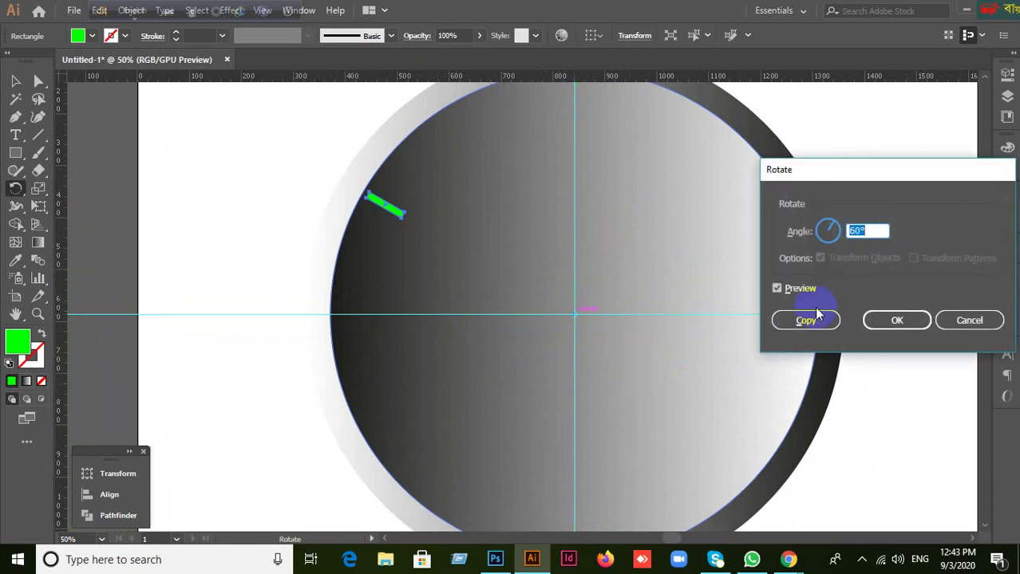
text(360/4)
click(817, 312)
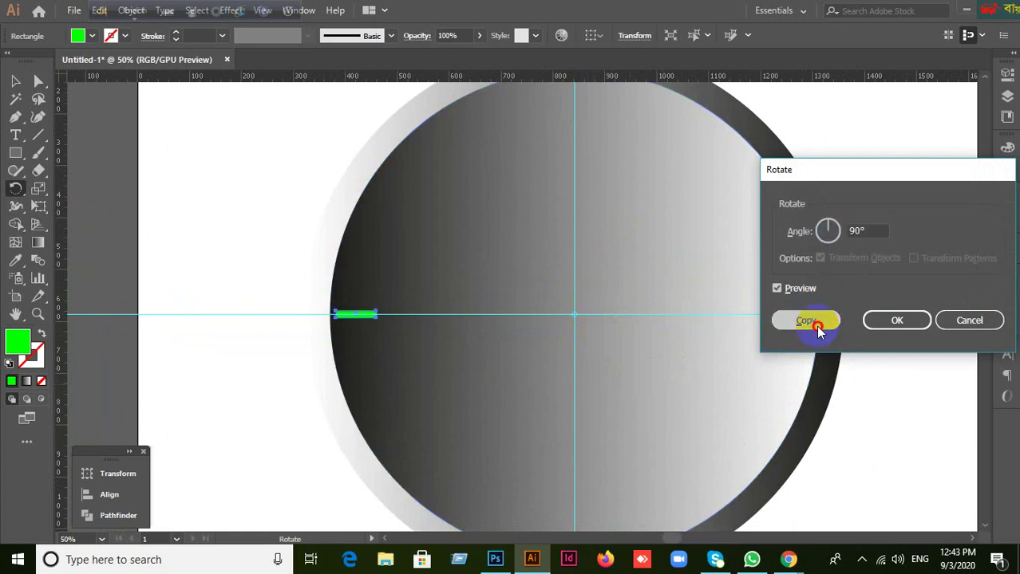
click(815, 326)
Repeat the rotated copy twice to complete four evenly spaced markers around the dial, and deselect them.
key(ctrl+d)
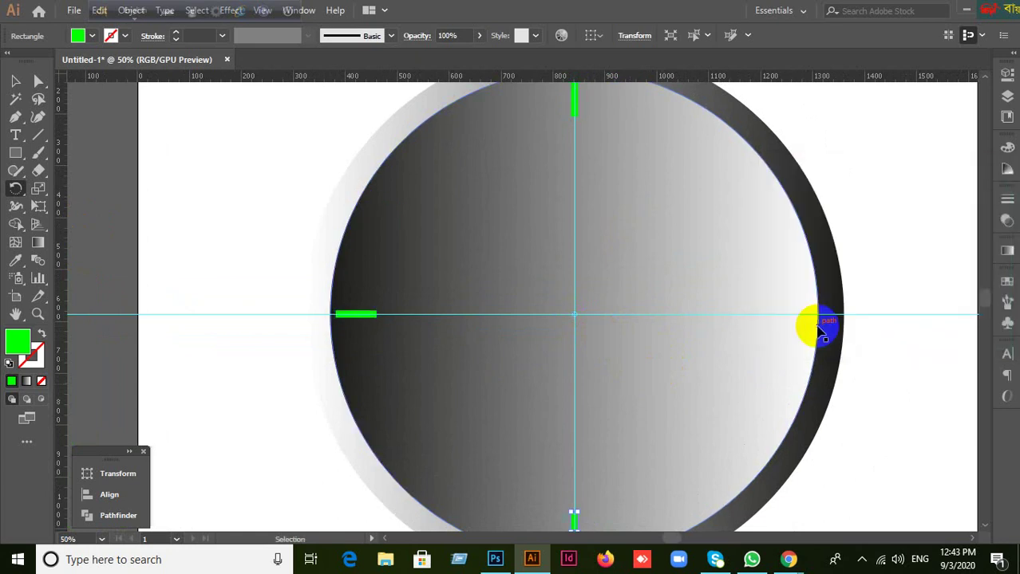
key(ctrl+d)
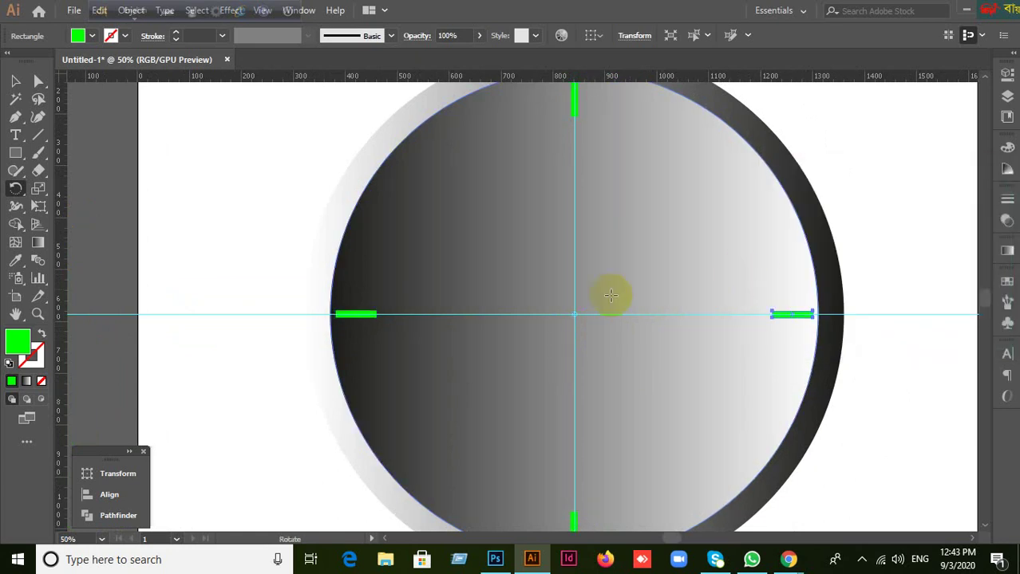
scroll(448, 280, up, 1)
click(15, 81)
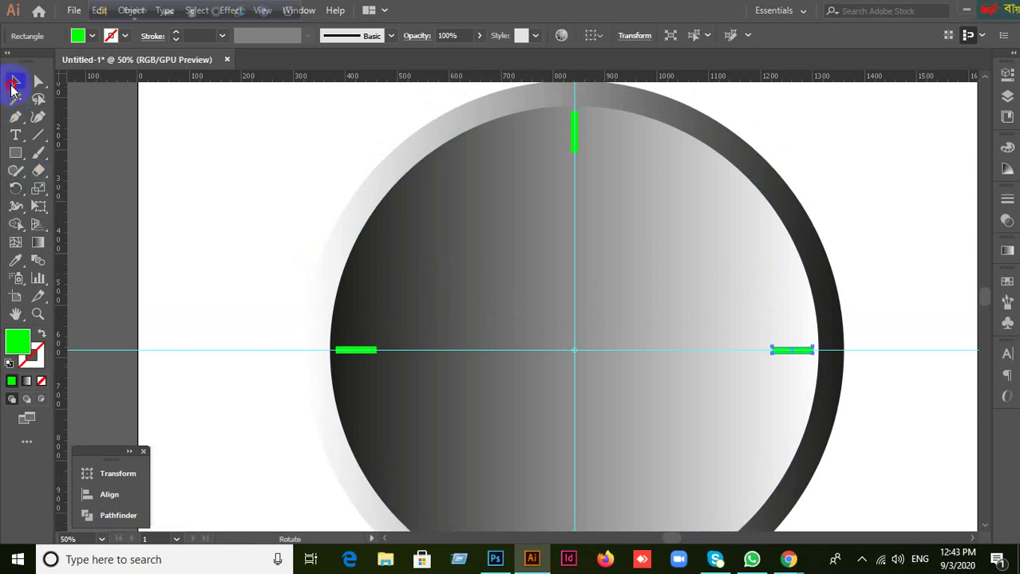
click(170, 163)
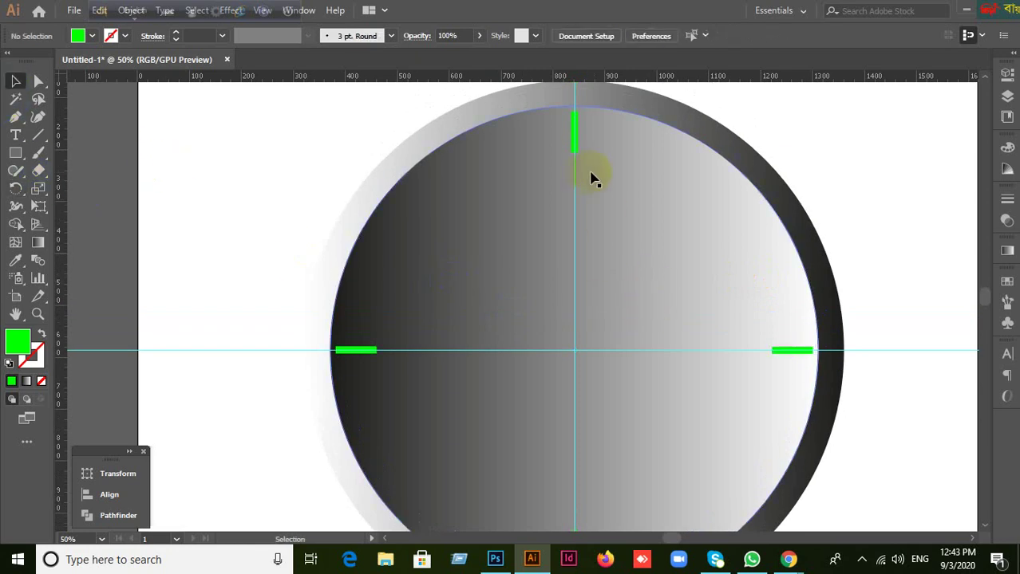
key(ctrl+1)
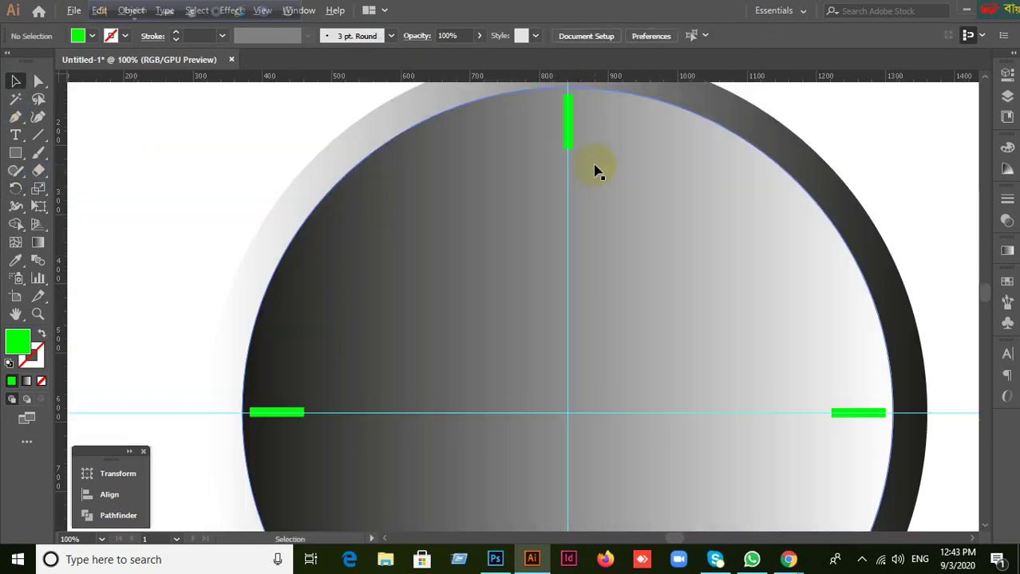
key(ctrl+minus)
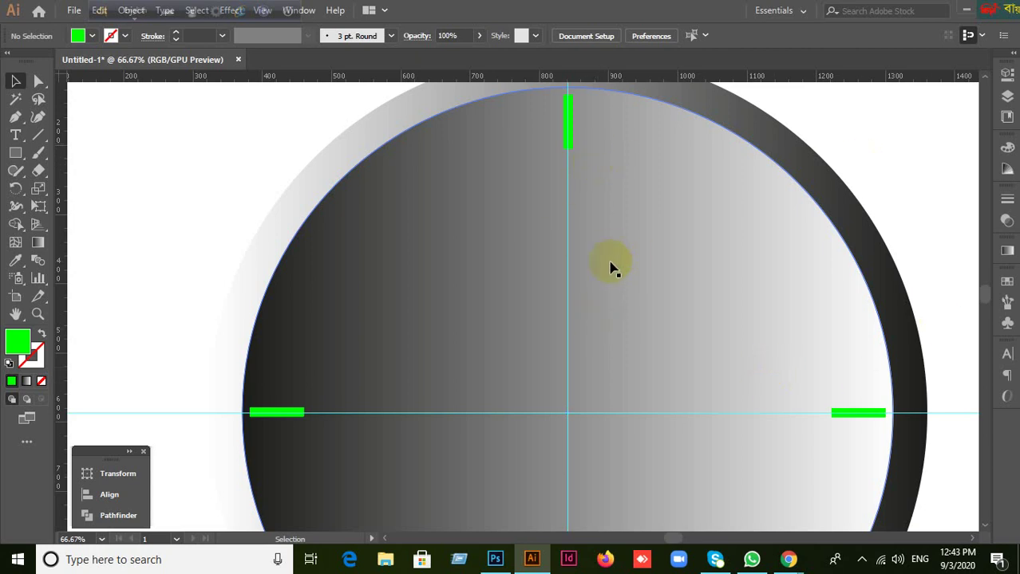
Examine the four green markers around the dial, selecting the top marker and then the left one, and leave nothing selected.
scroll(576, 169, up, 1)
scroll(608, 180, down, 1)
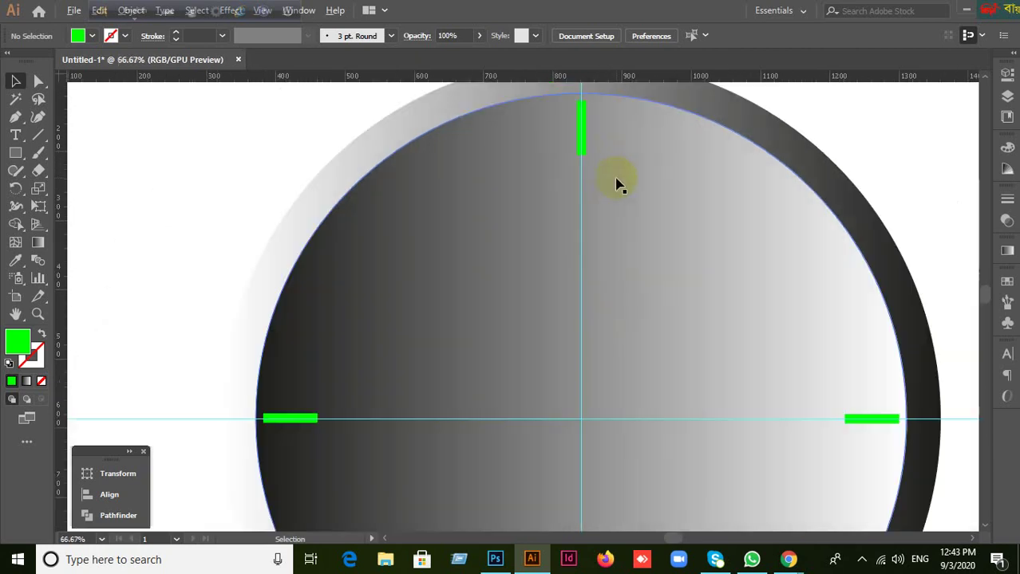
drag(616, 185, 603, 231)
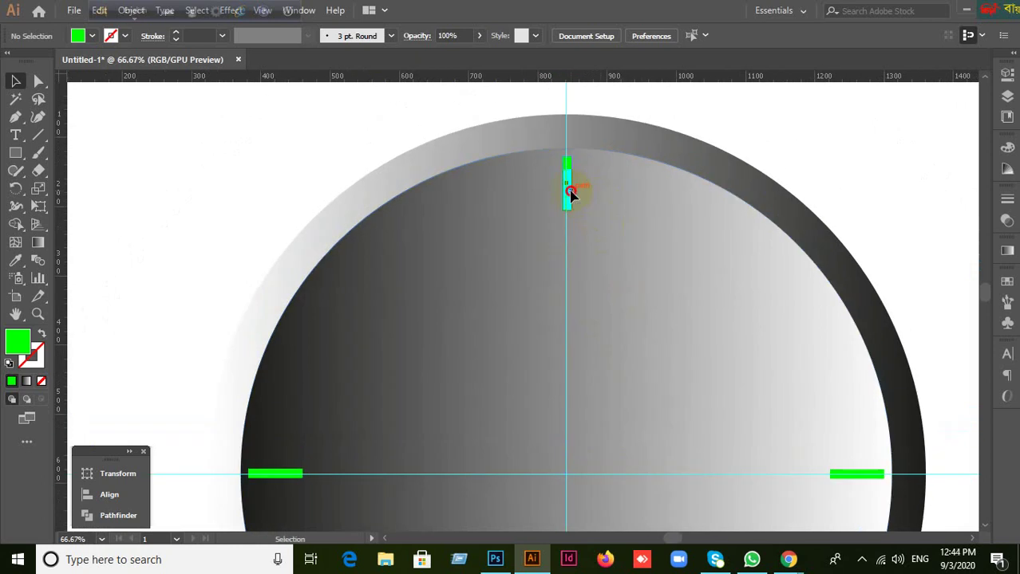
drag(570, 193, 569, 198)
scroll(565, 244, up, 1)
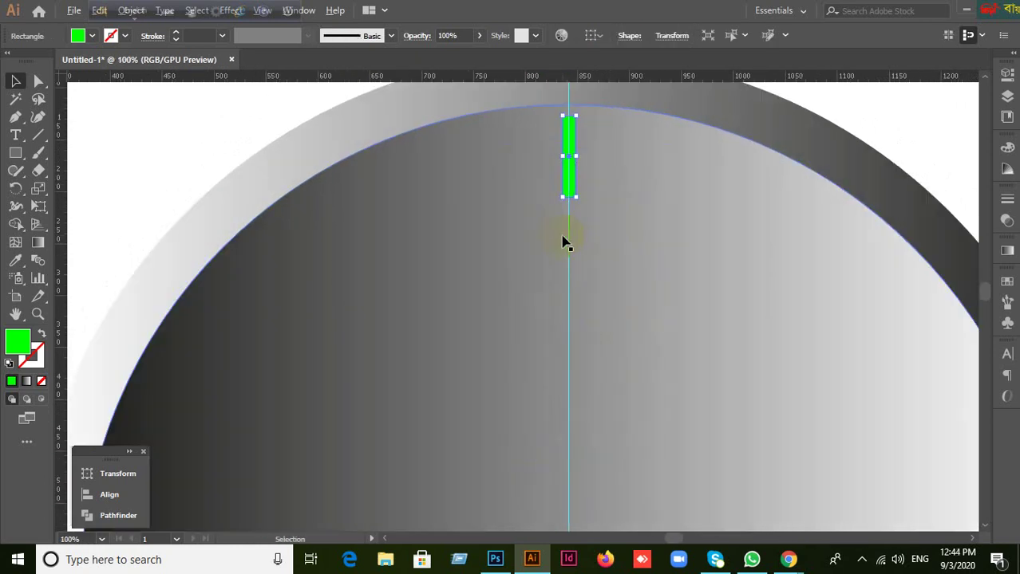
scroll(564, 243, down, 1)
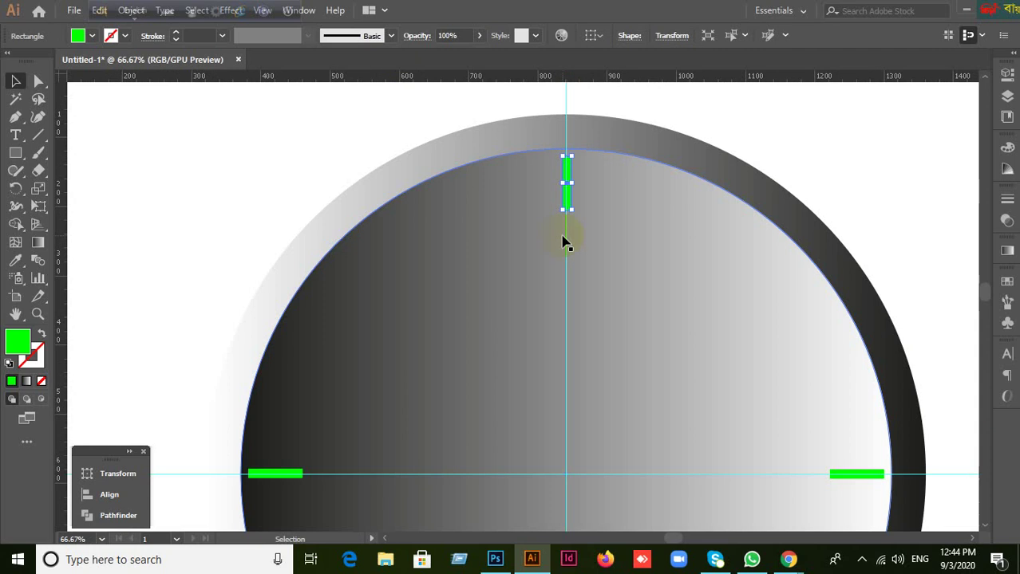
click(812, 144)
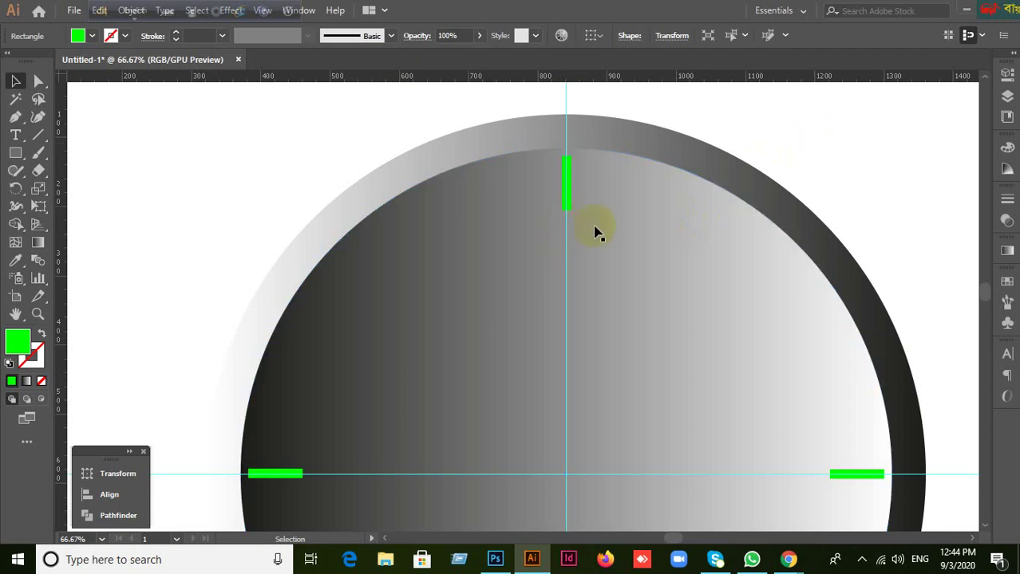
click(569, 201)
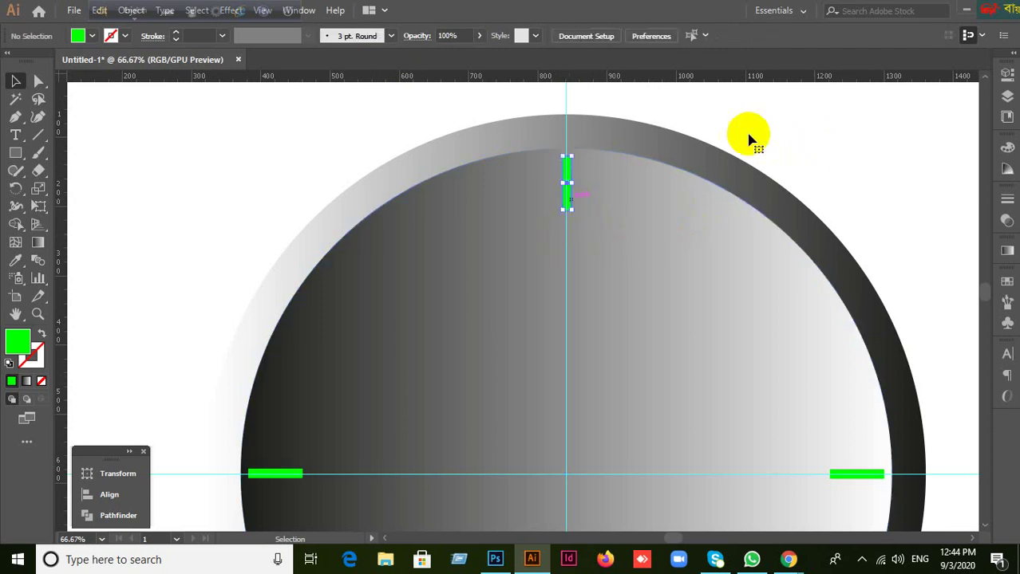
click(780, 119)
scroll(604, 216, up, 1)
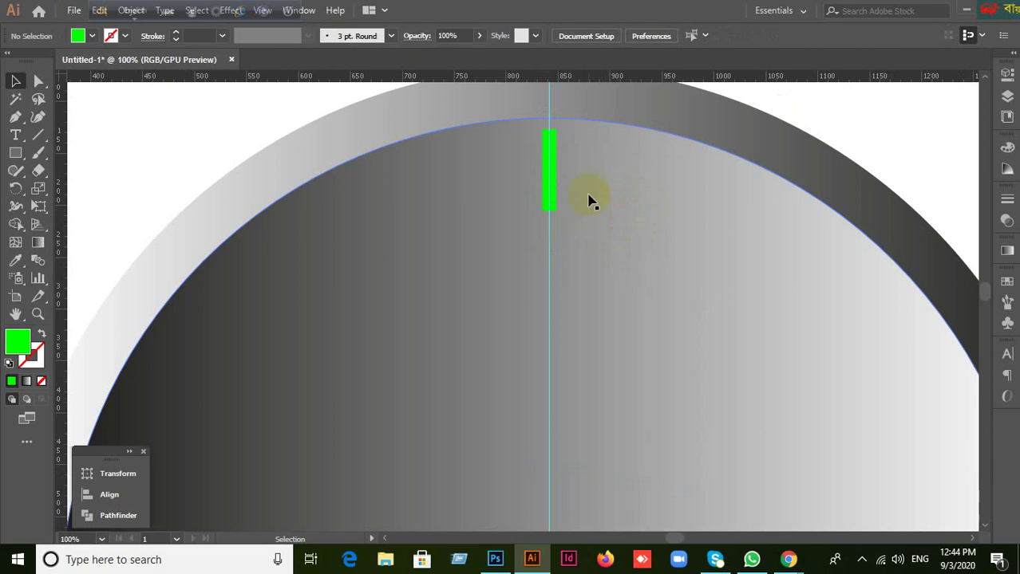
click(552, 198)
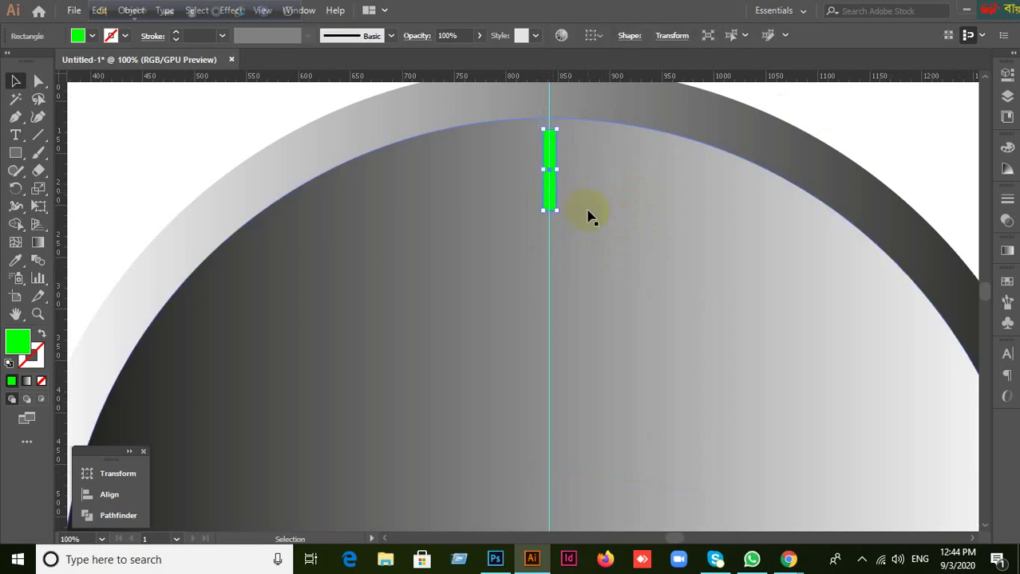
scroll(588, 214, down, 4)
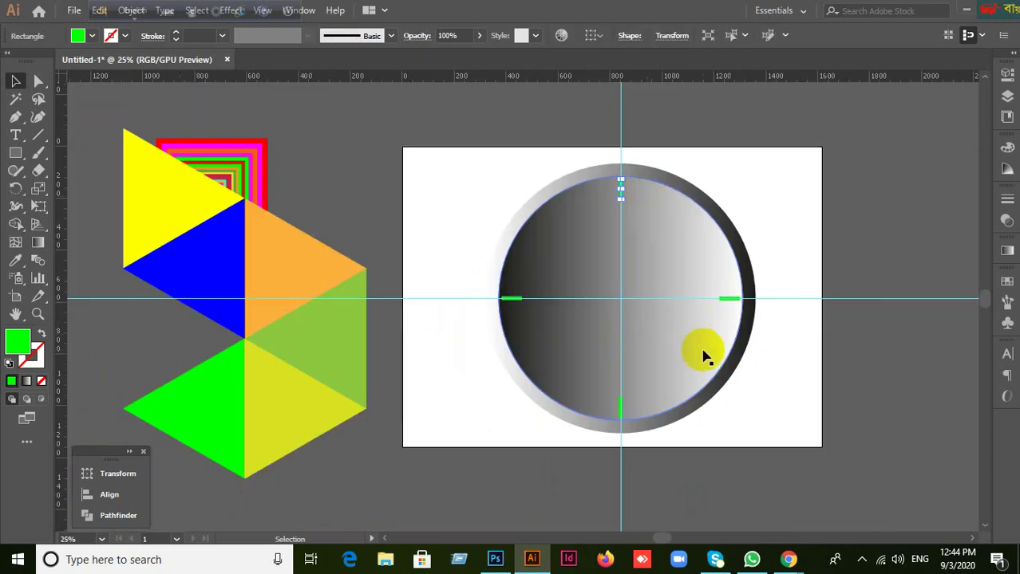
scroll(778, 389, up, 1)
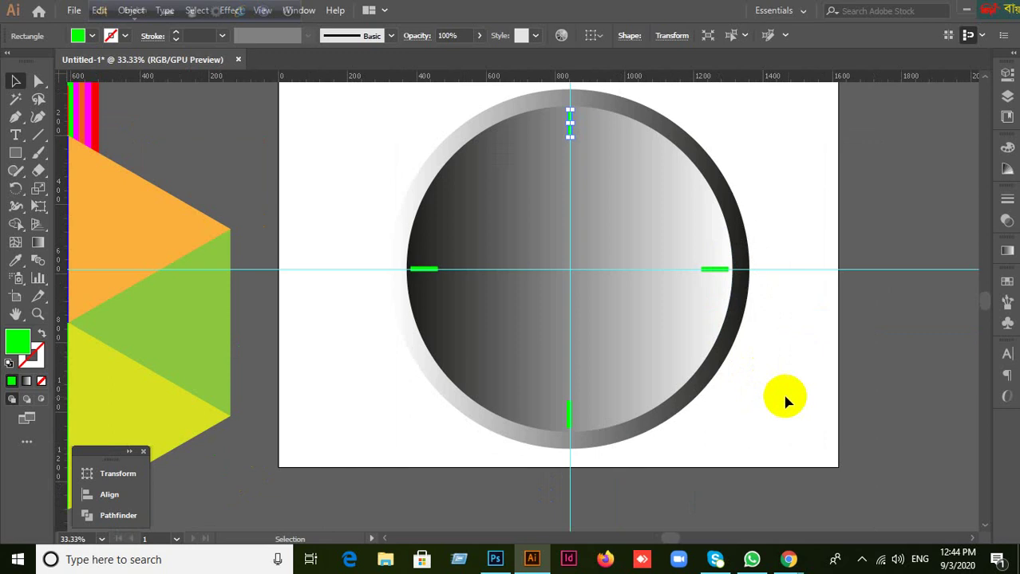
click(813, 409)
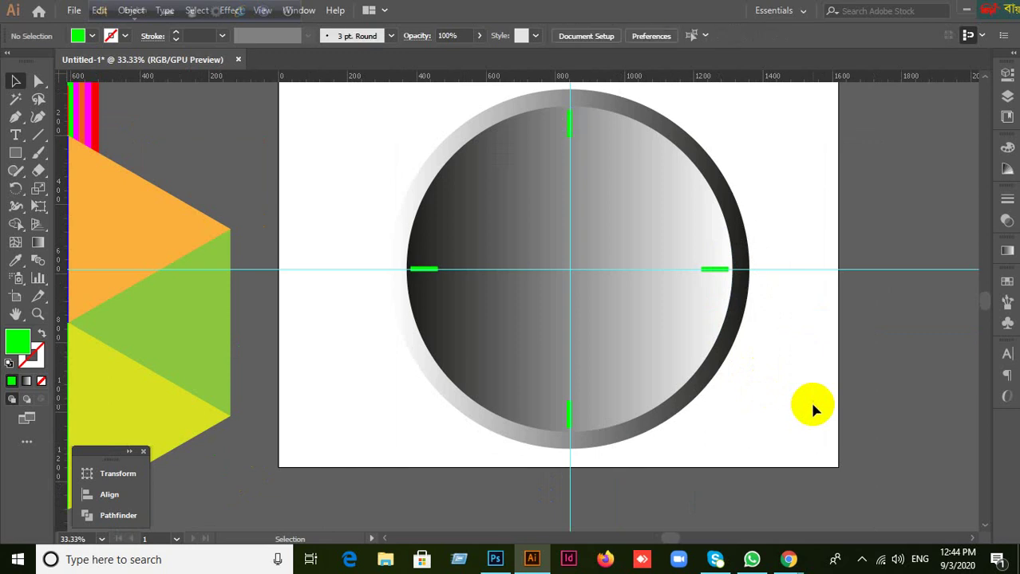
drag(492, 271, 437, 278)
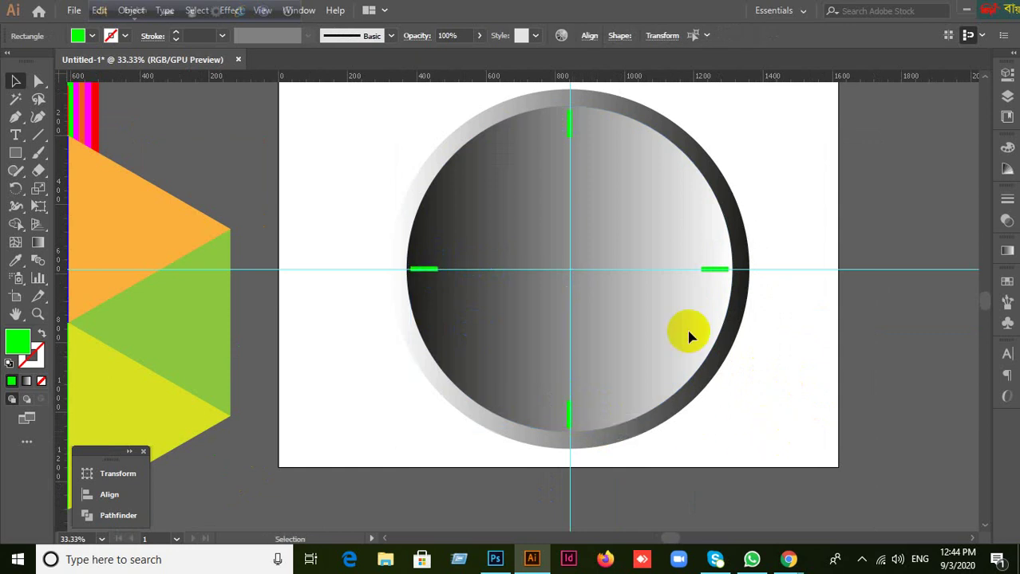
click(640, 254)
Paste a copy of the top green marker in place and shorten it from its inner end to about 53 px high.
scroll(569, 125, up, 1)
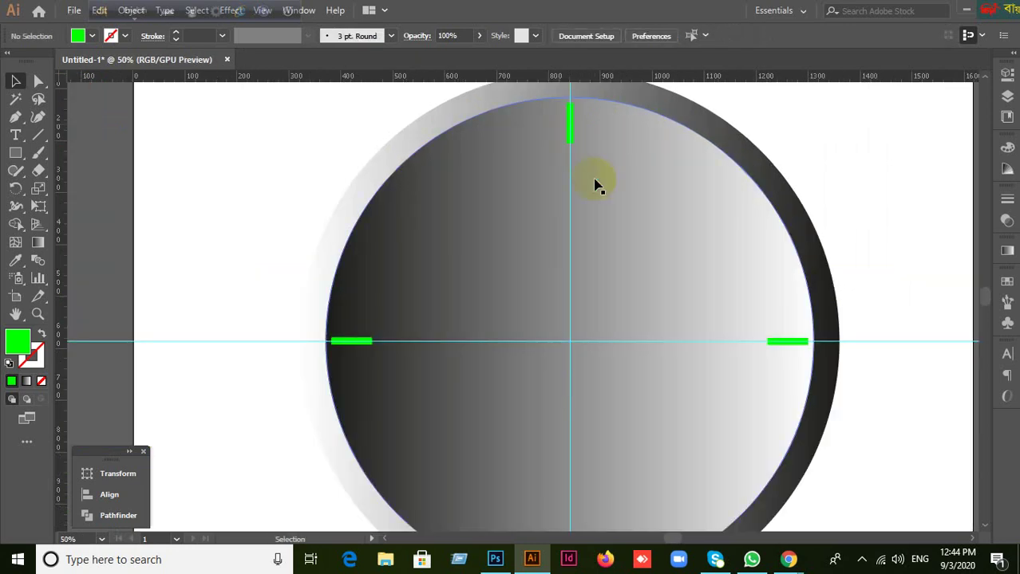
scroll(600, 185, up, 2)
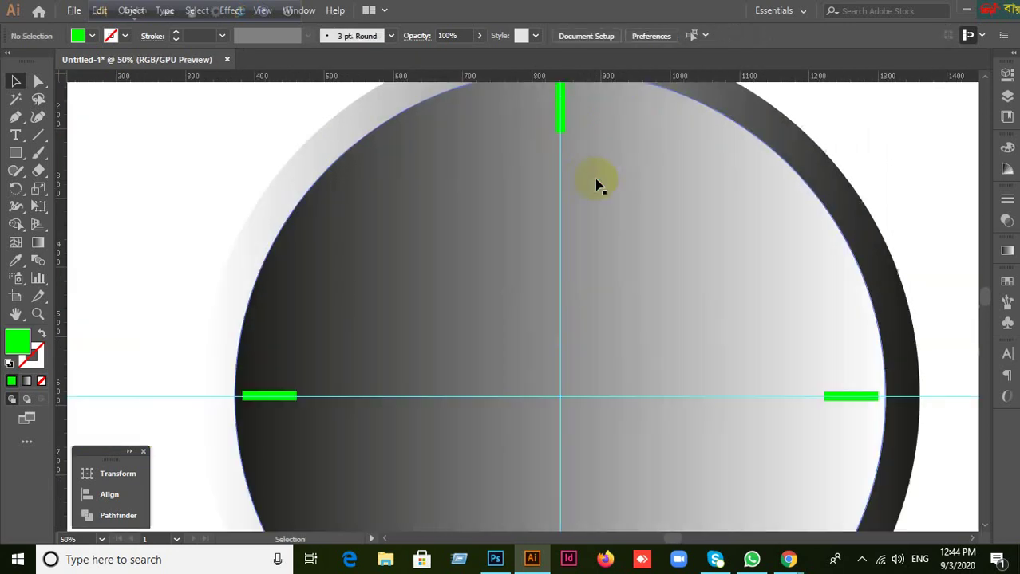
drag(592, 177, 609, 364)
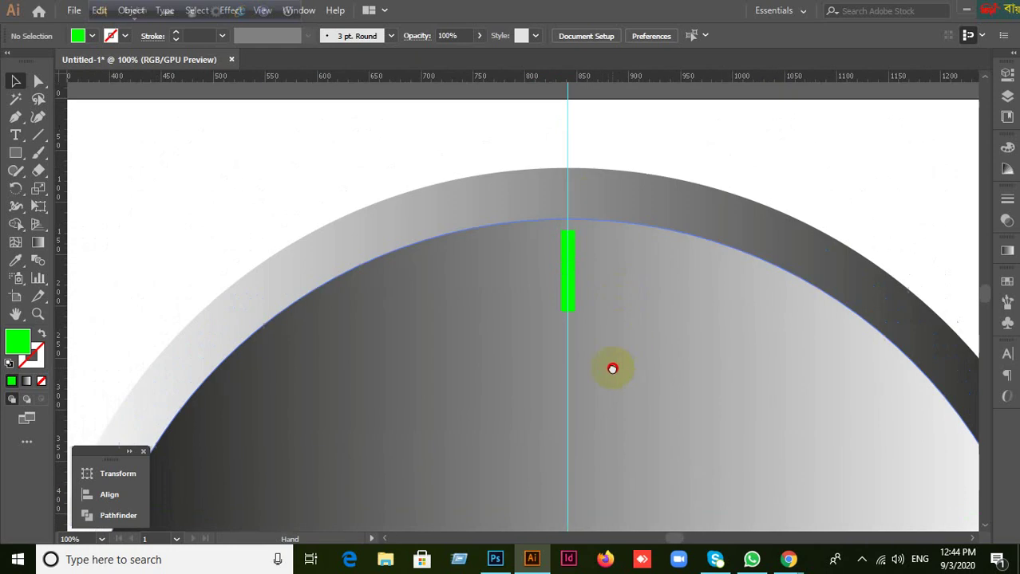
click(571, 307)
key(a)
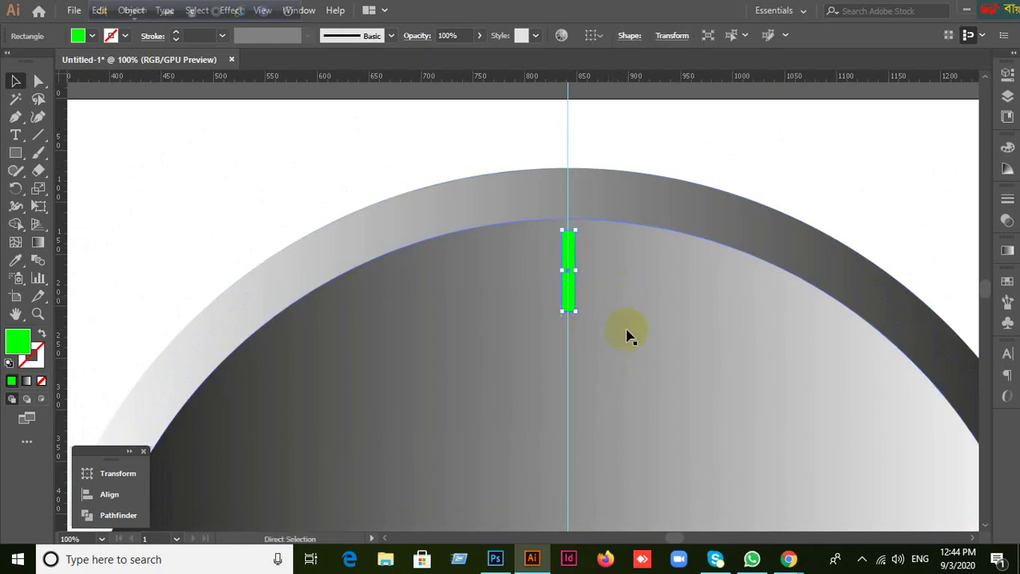
scroll(616, 330, up, 2)
click(523, 299)
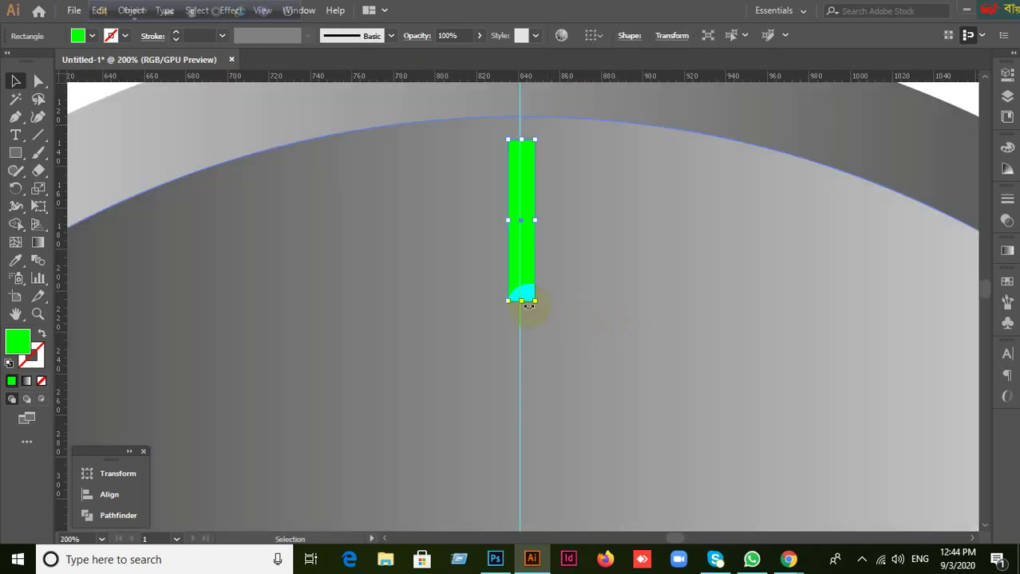
drag(522, 301, 521, 248)
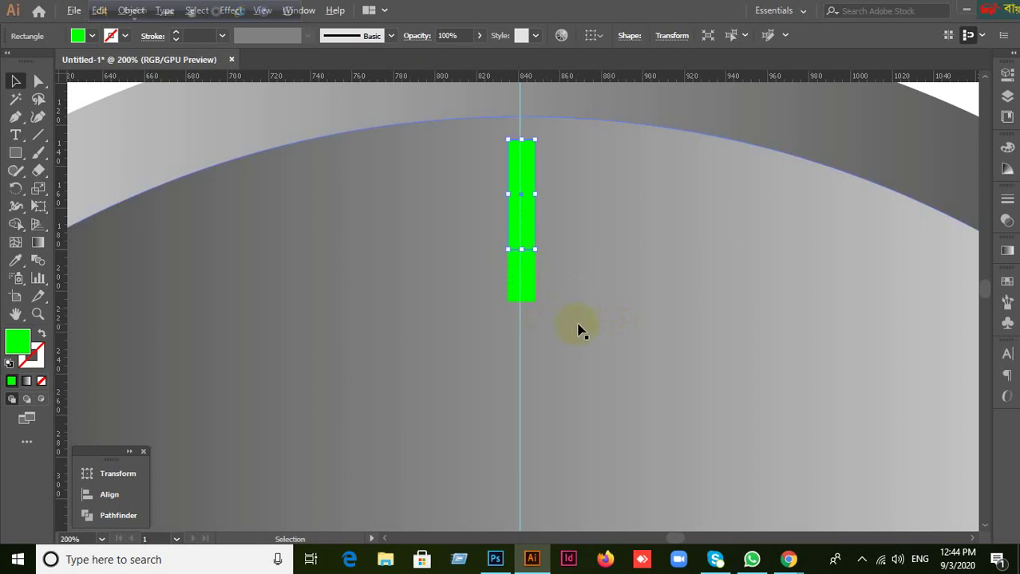
Create a rotated copy of the short marker around the guides' intersection, using an angle of 360/12 (30°).
scroll(580, 330, down, 2)
scroll(579, 331, down, 2)
scroll(614, 387, down, 4)
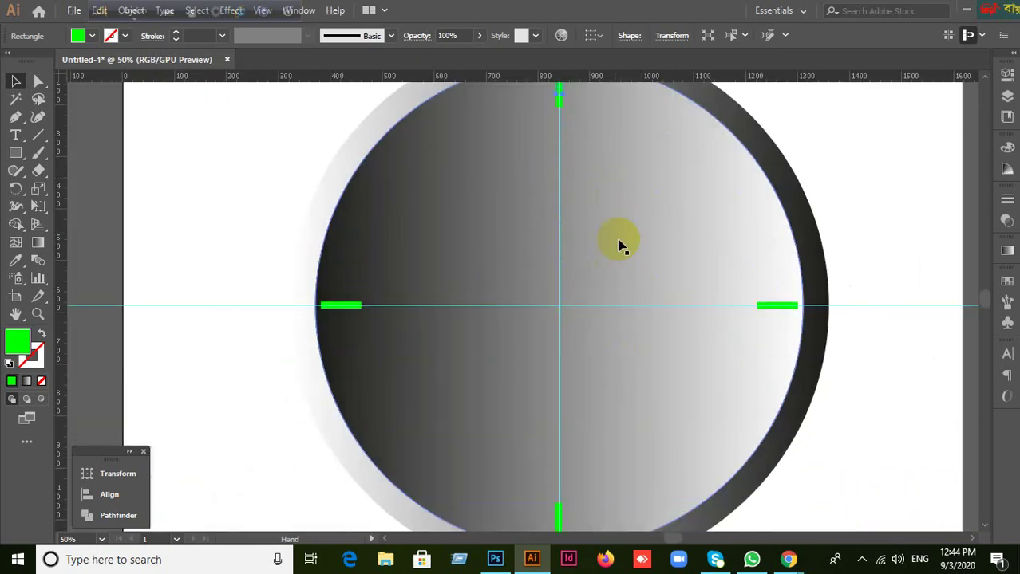
scroll(183, 247, up, 1)
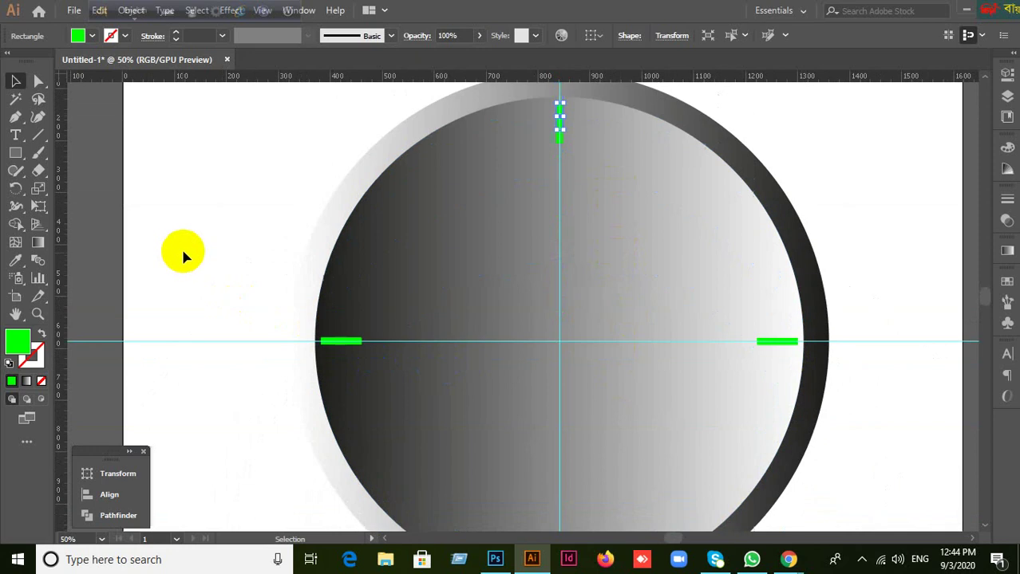
drag(560, 137, 562, 146)
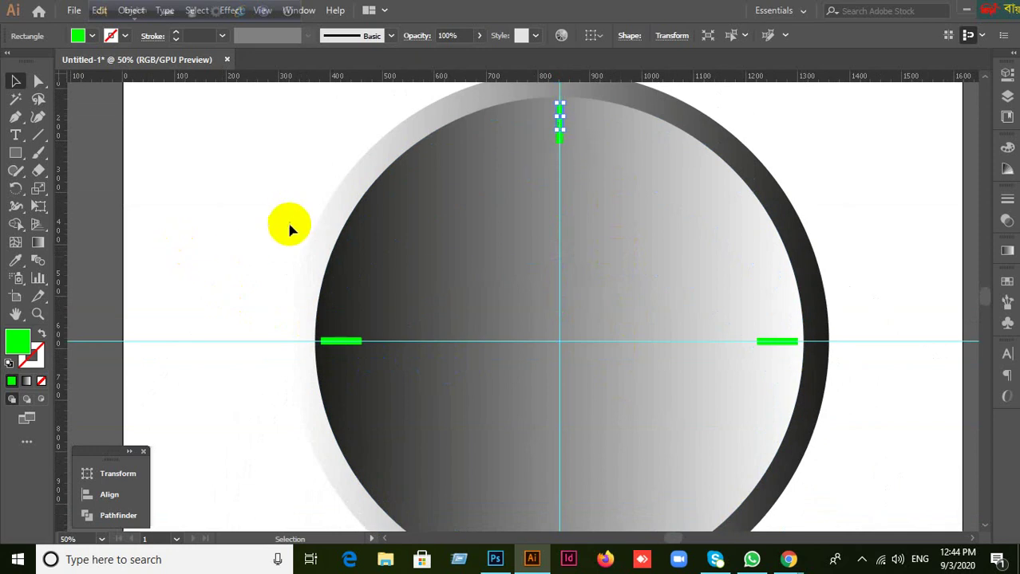
click(16, 192)
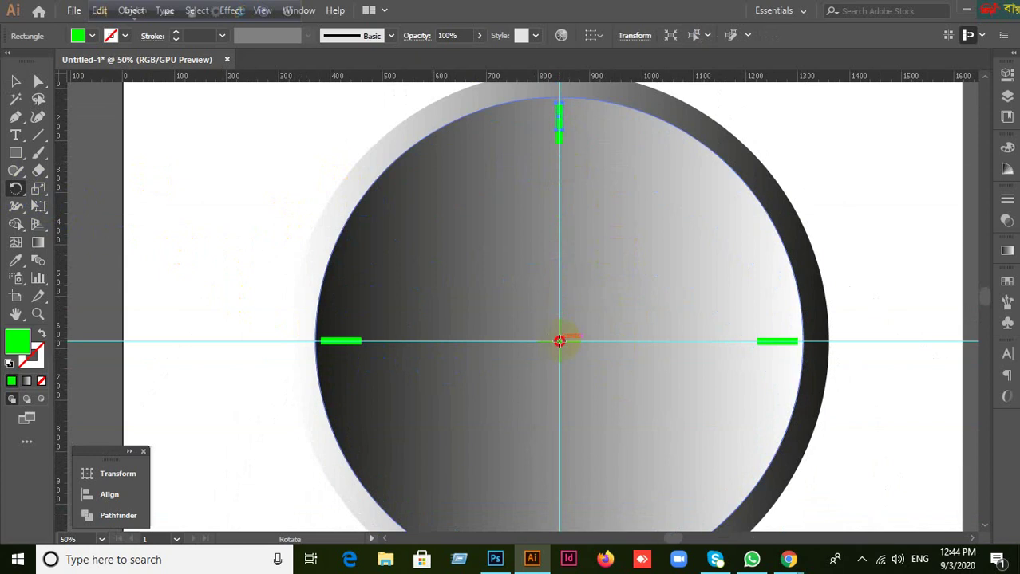
alt+click(560, 341)
text(360)
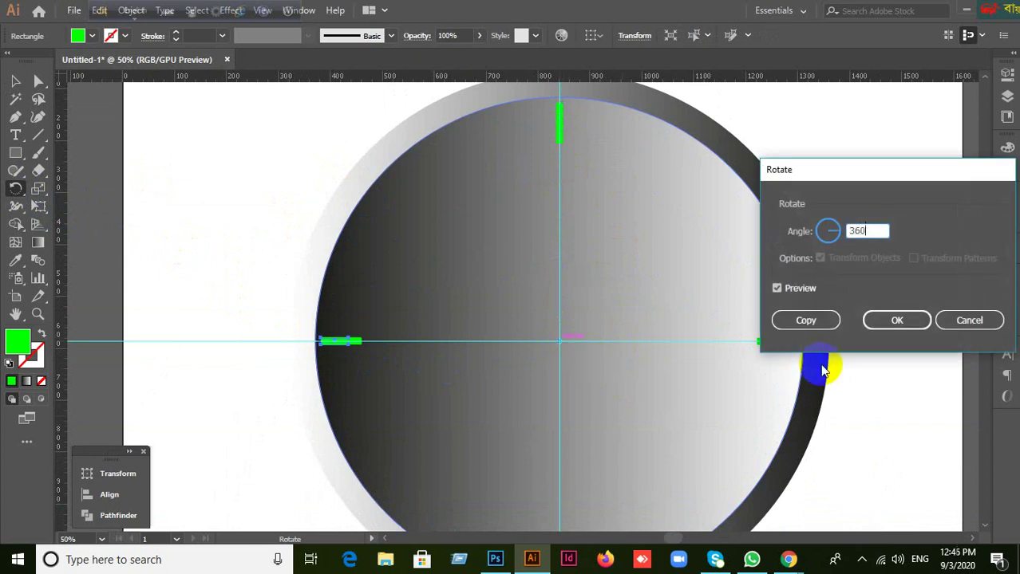
text(/12)
click(806, 320)
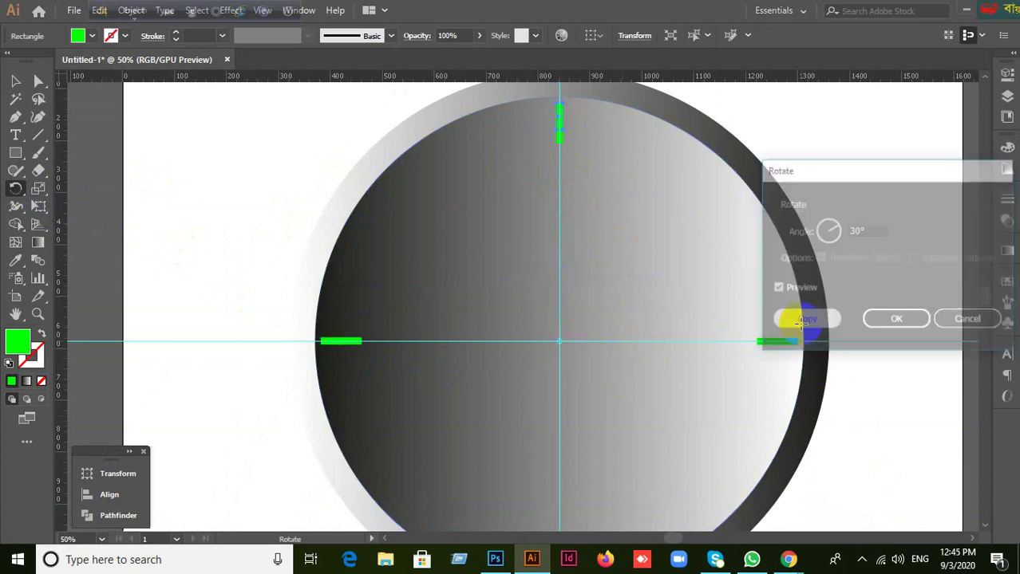
Repeat the rotated copy around the whole dial until all twelve hour positions have a short marker, and deselect.
key(ctrl+d)
key(ctrl+d)
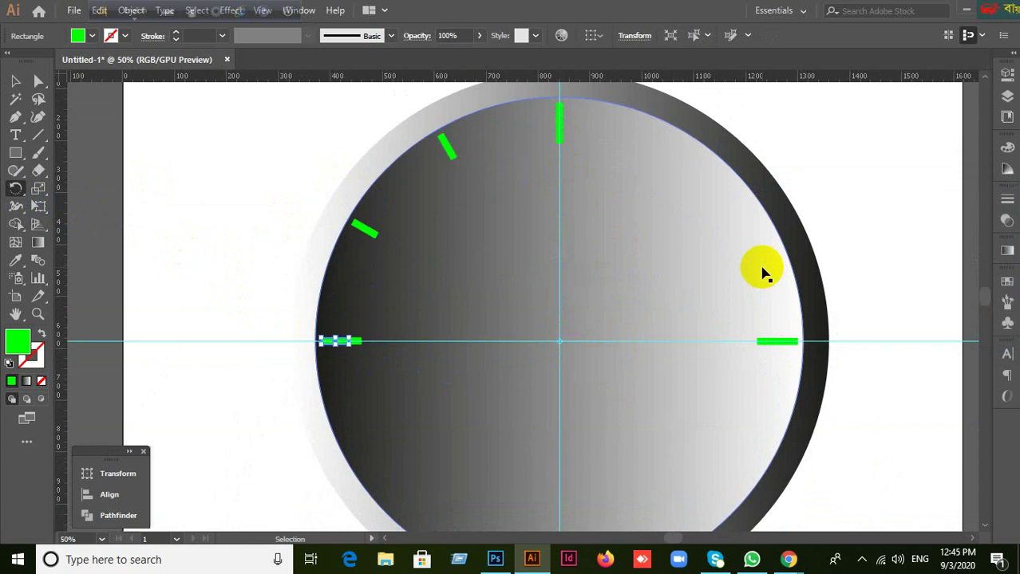
key(ctrl+d)
key(ctrl+d)
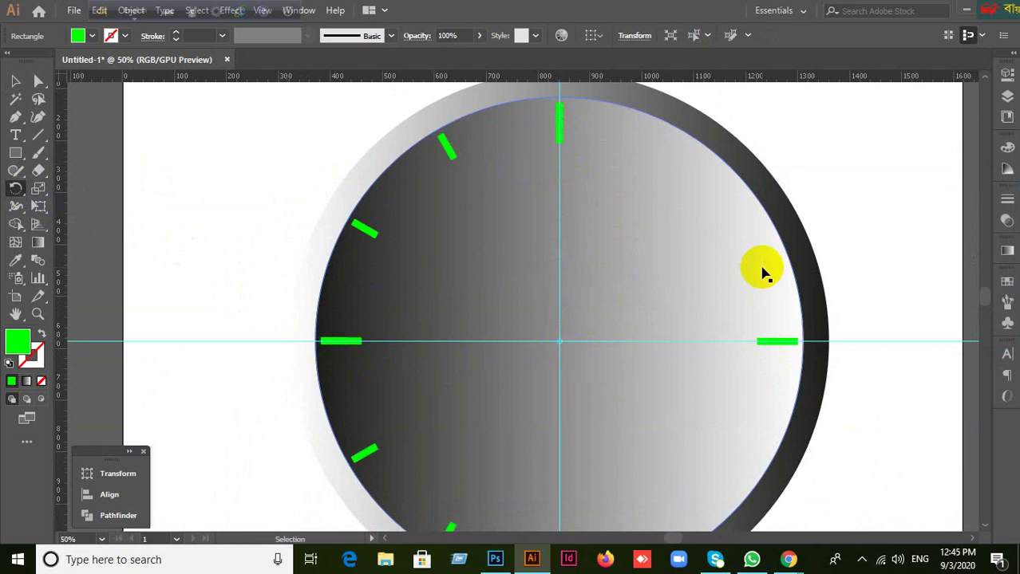
key(ctrl+d)
key(ctrl+d)
key(ctrl+d)
key(ctrl+d)
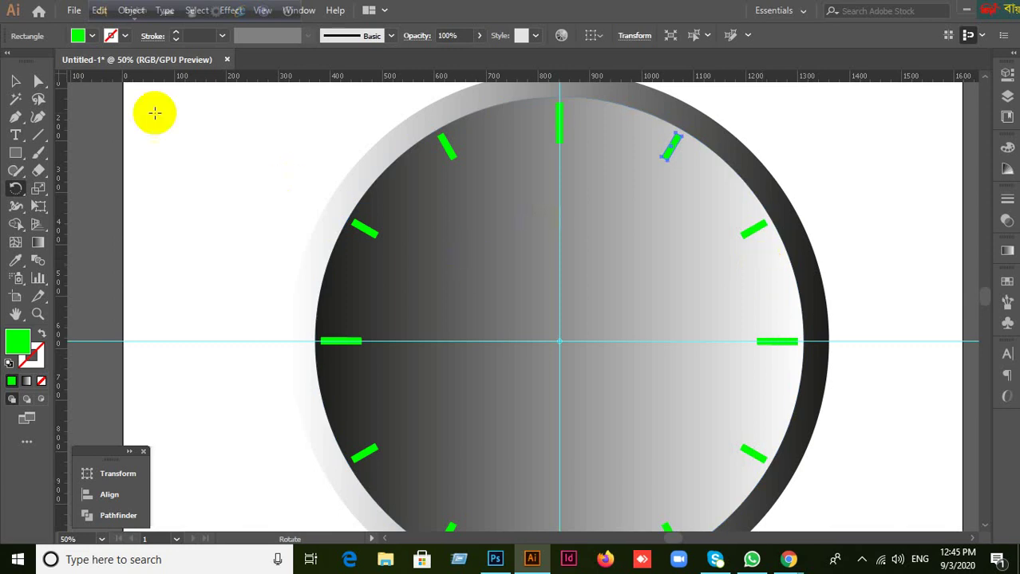
click(13, 85)
click(152, 128)
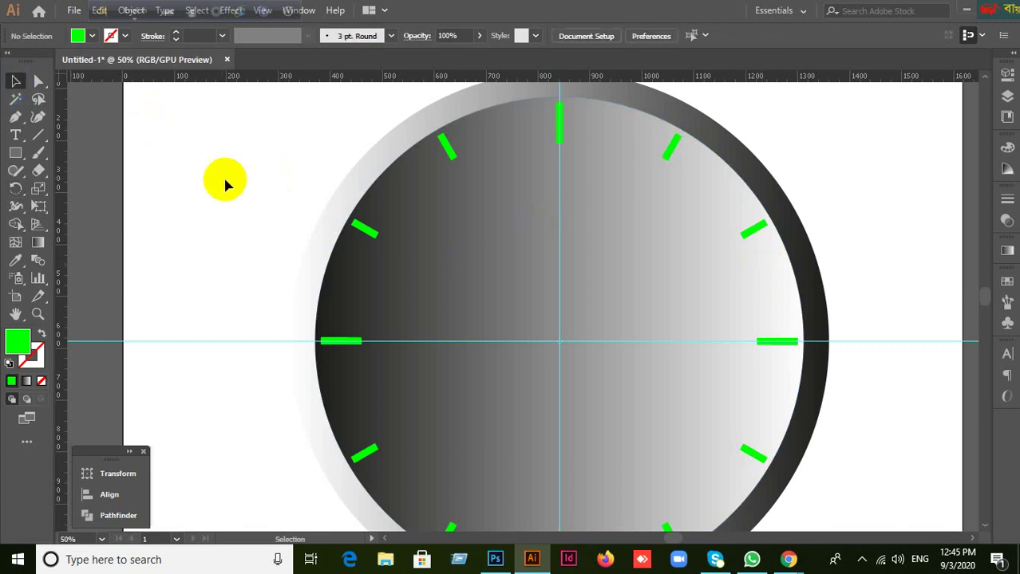
Move the longer green marker at the 3 o'clock position about 57 px inward along the horizontal guide, clear of the short marker.
scroll(205, 197, down, 1)
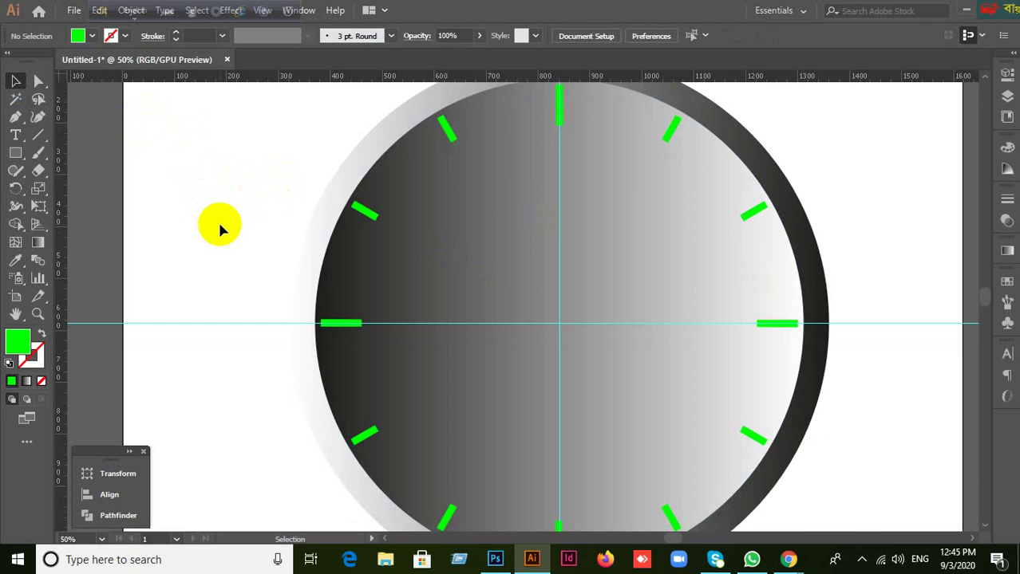
scroll(559, 216, up, 2)
scroll(559, 216, down, 2)
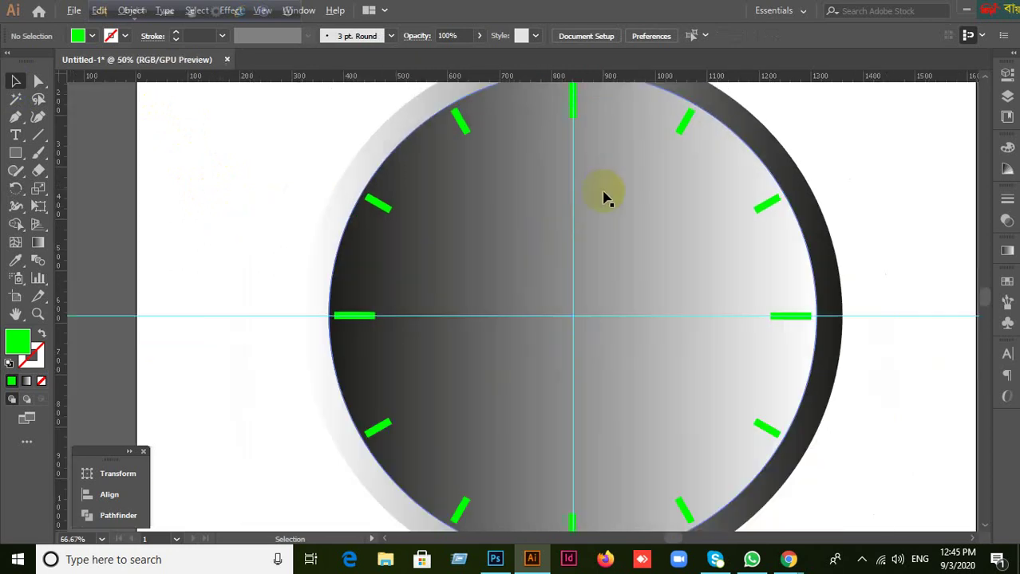
drag(603, 197, 617, 256)
click(574, 174)
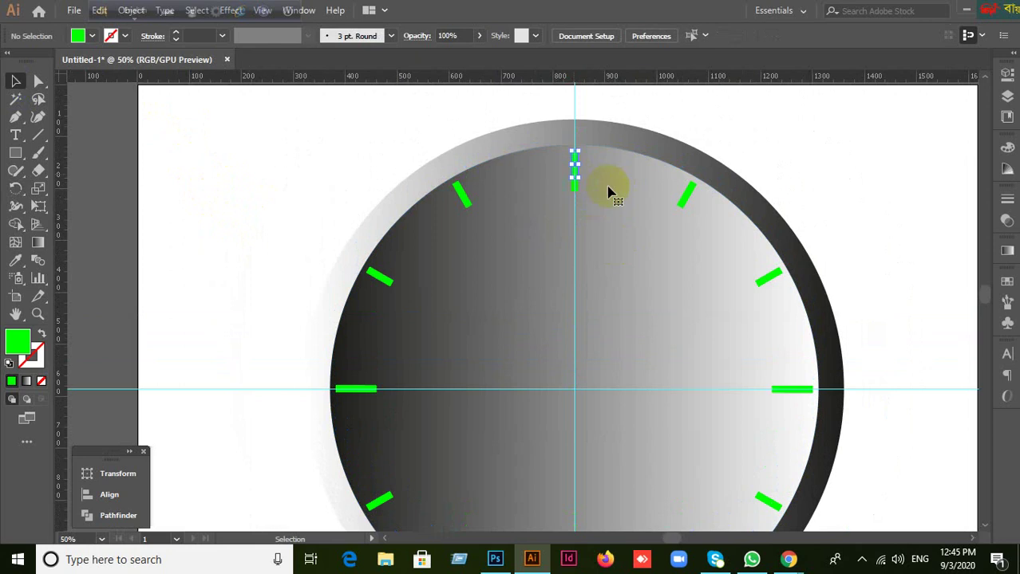
click(680, 288)
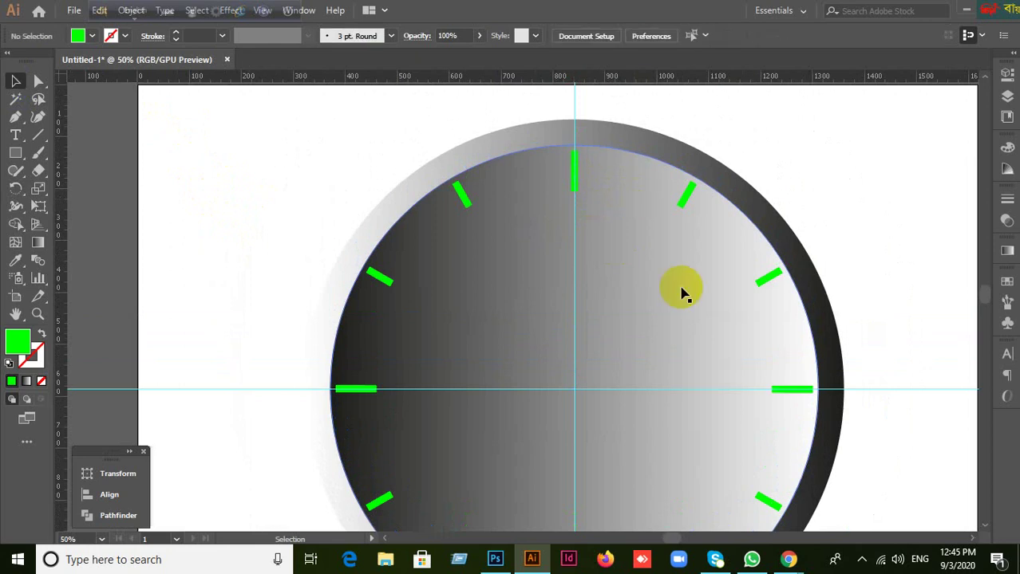
click(801, 391)
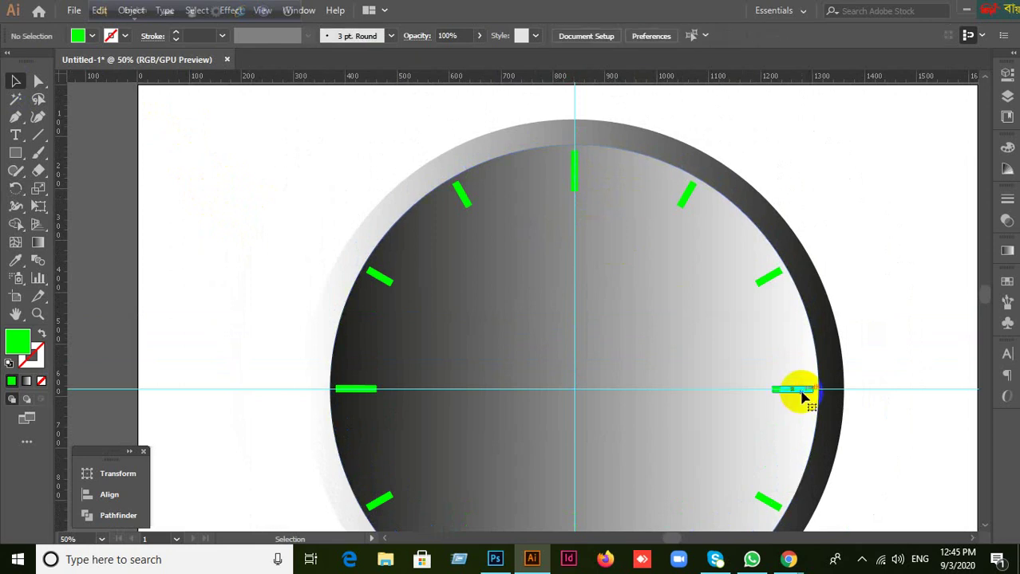
click(876, 347)
scroll(891, 355, up, 2)
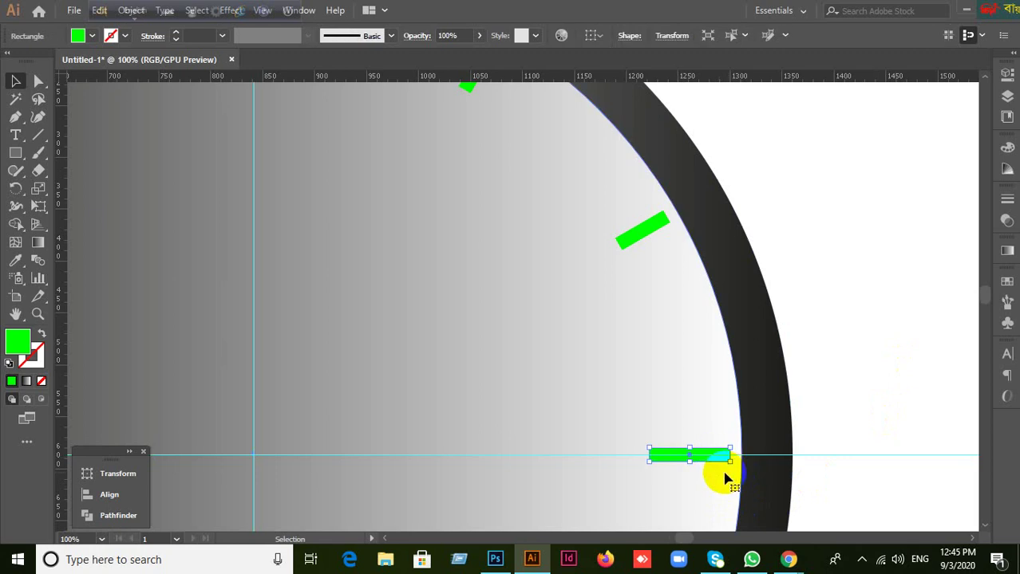
drag(723, 471, 825, 478)
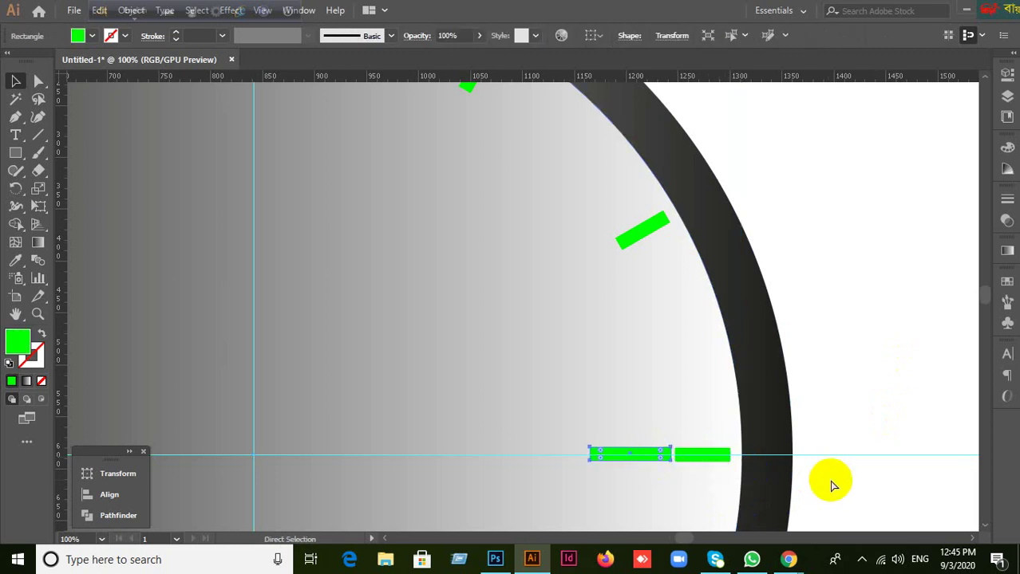
Undo the inward move of the long 3 o'clock marker and remove the short duplicate overlapping it, keeping the long marker.
key(ctrl+z)
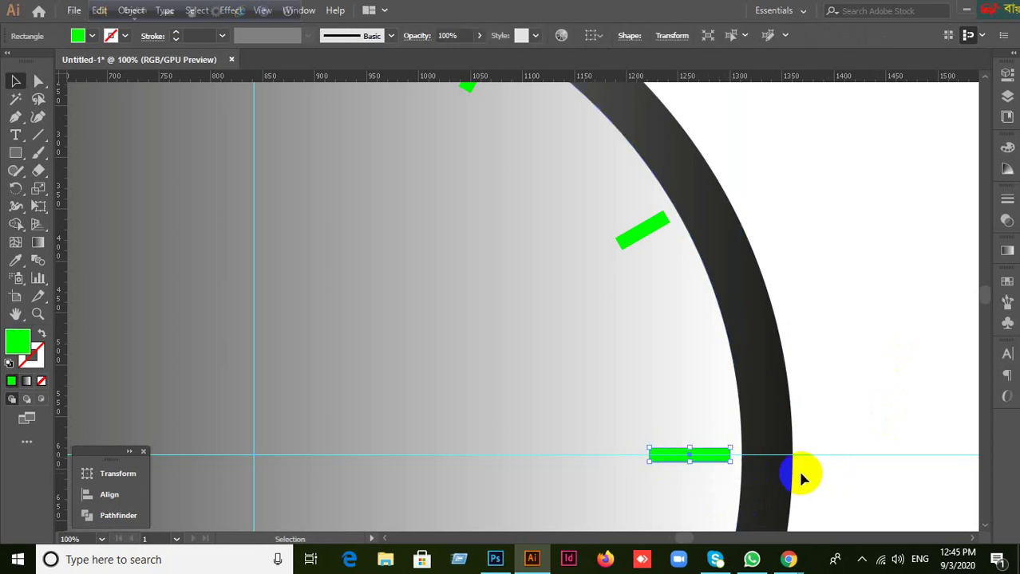
key(ctrl+z)
drag(721, 474, 790, 527)
click(792, 527)
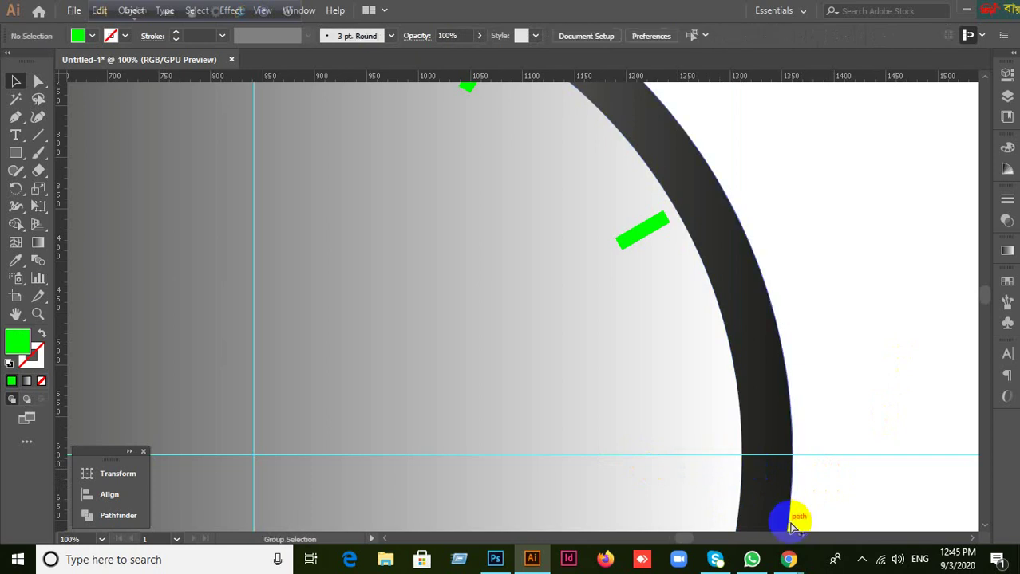
key(ctrl+z)
drag(822, 412, 847, 102)
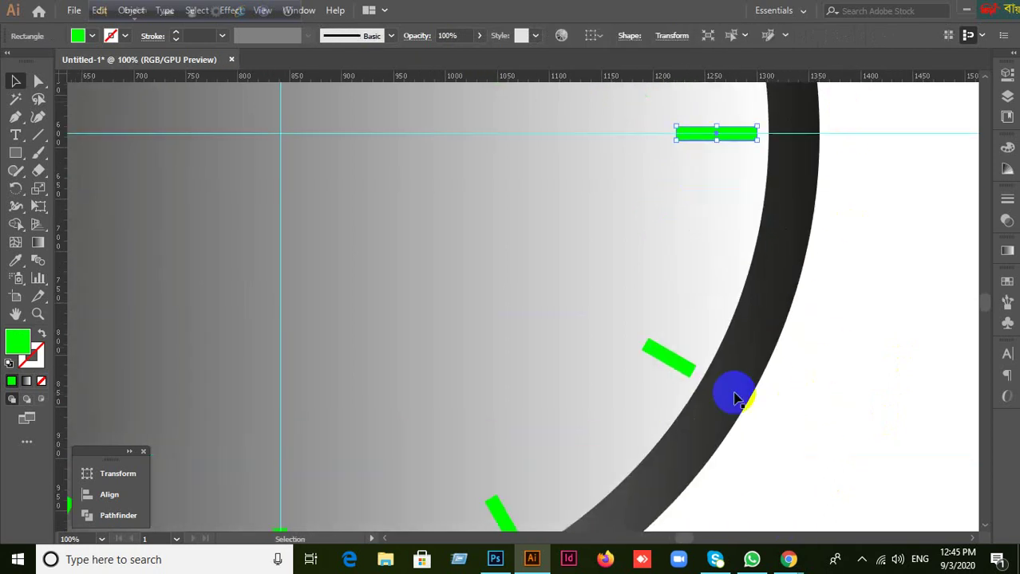
scroll(708, 417, down, 2)
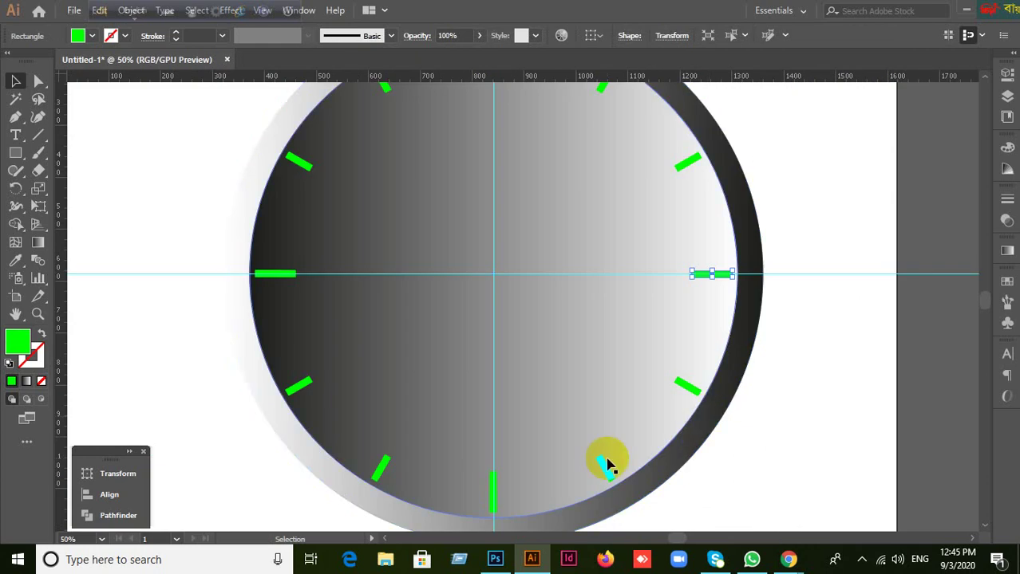
Remove the short duplicate marker at the 6 o'clock position, restoring the long marker if it gets deleted.
drag(607, 465, 702, 348)
click(588, 389)
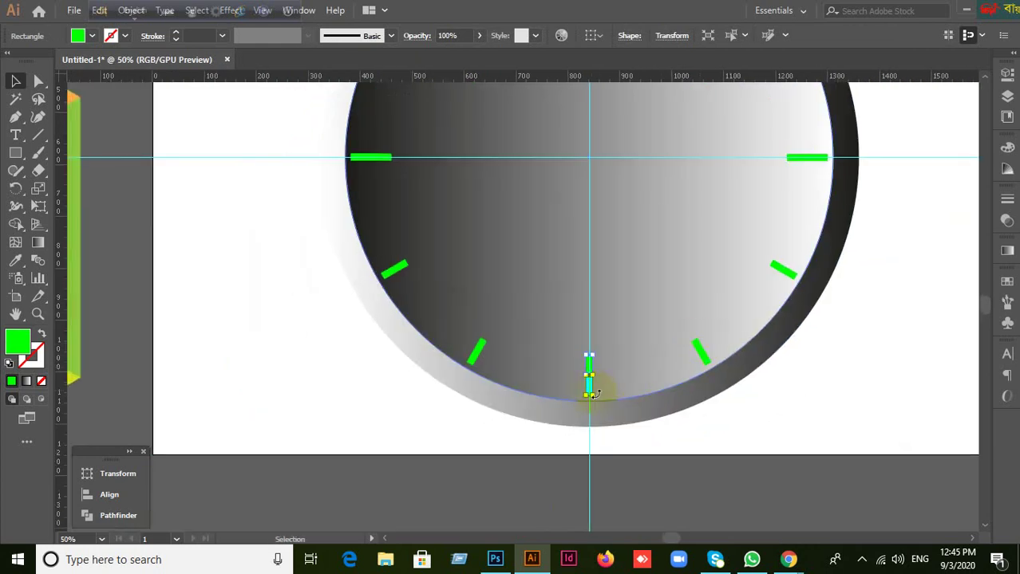
scroll(630, 392, up, 2)
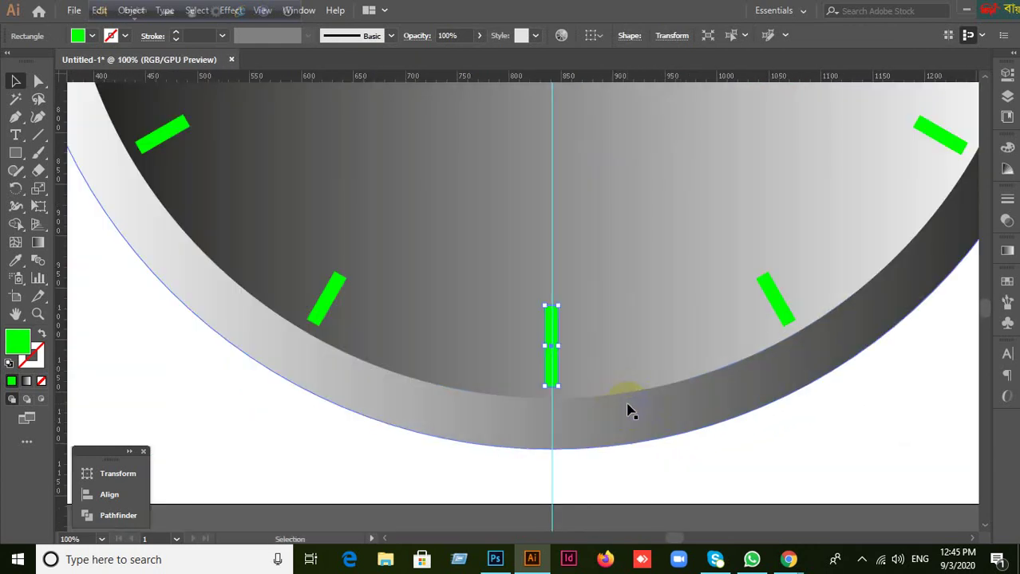
key(ctrl+shift+a)
key(v)
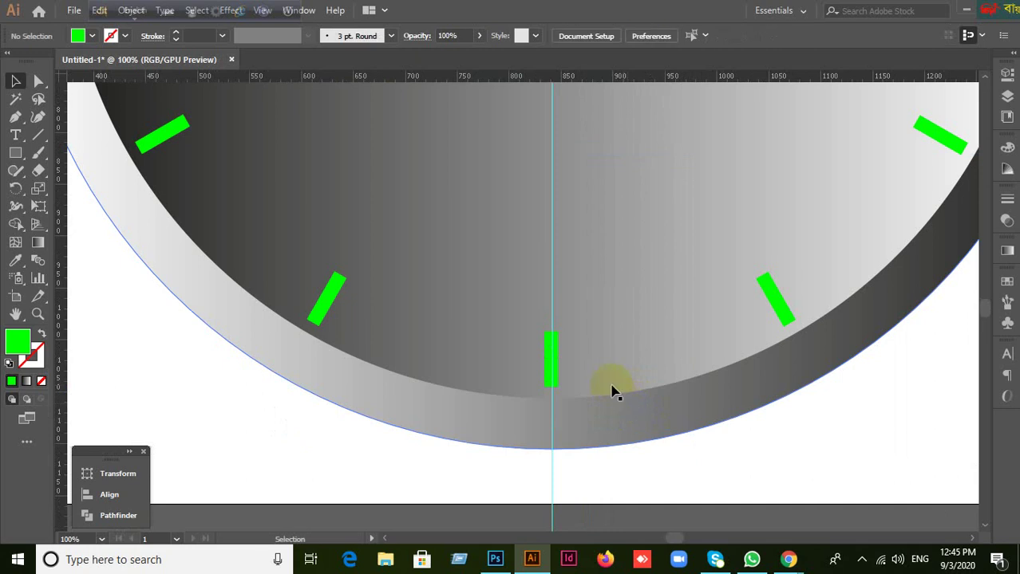
key(ctrl+z)
key(ctrl+z)
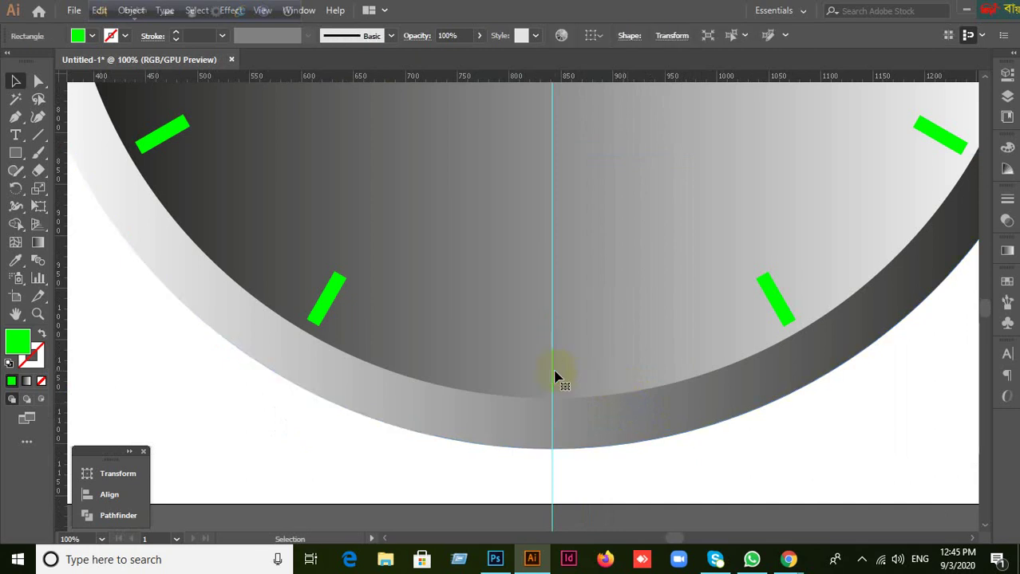
click(556, 377)
click(273, 404)
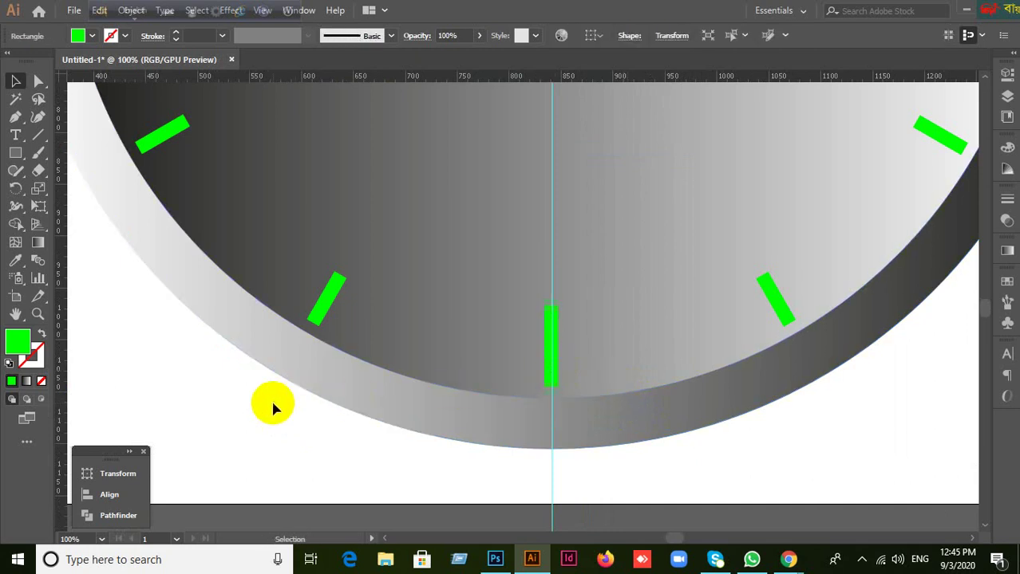
drag(273, 403, 469, 407)
Remove the short duplicate marker at the 9 o'clock position, keep the long one, and clear the selection.
click(497, 329)
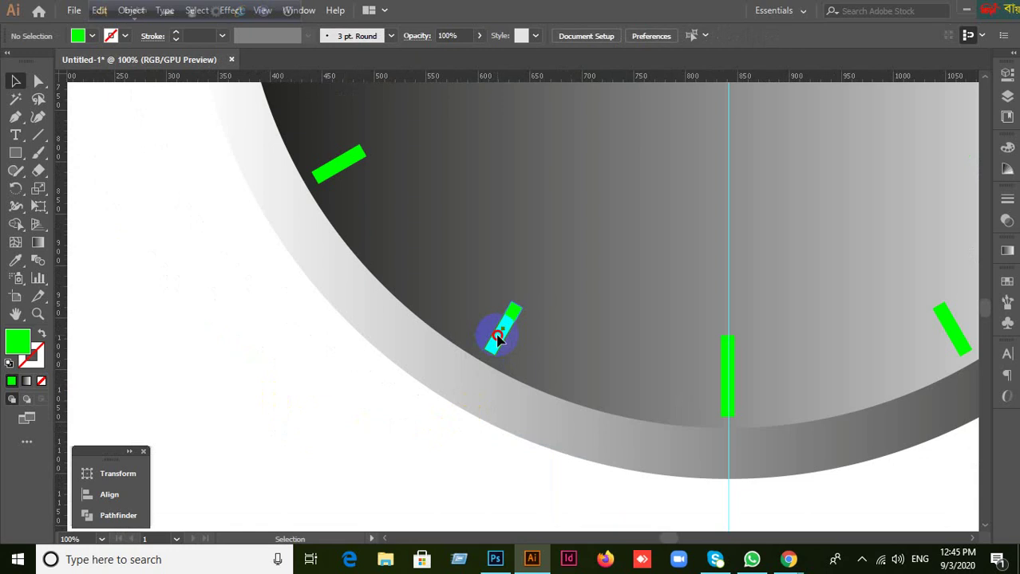
click(311, 359)
key(ctrl+minus)
scroll(367, 327, up, 5)
scroll(367, 327, left, 2)
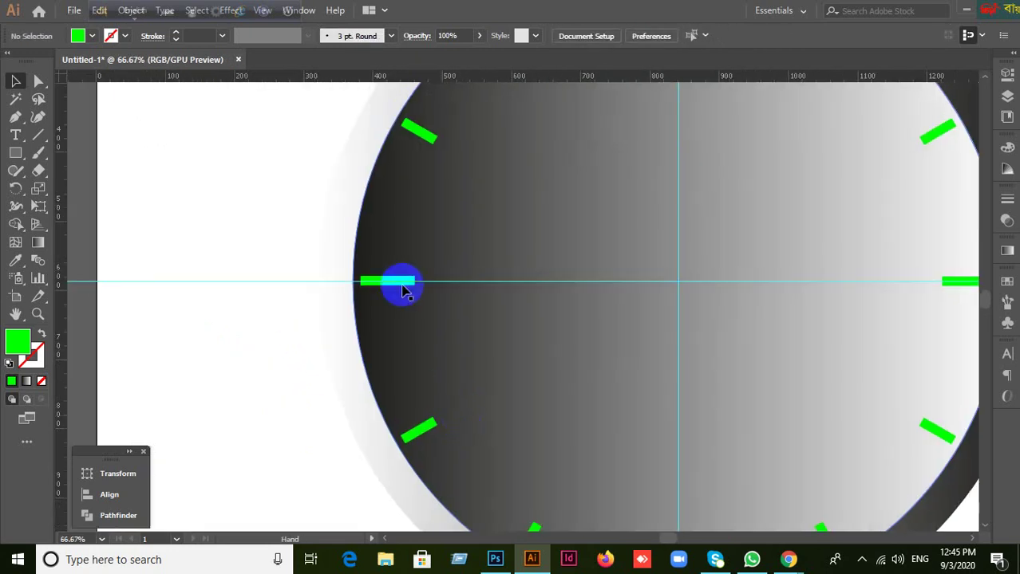
click(400, 284)
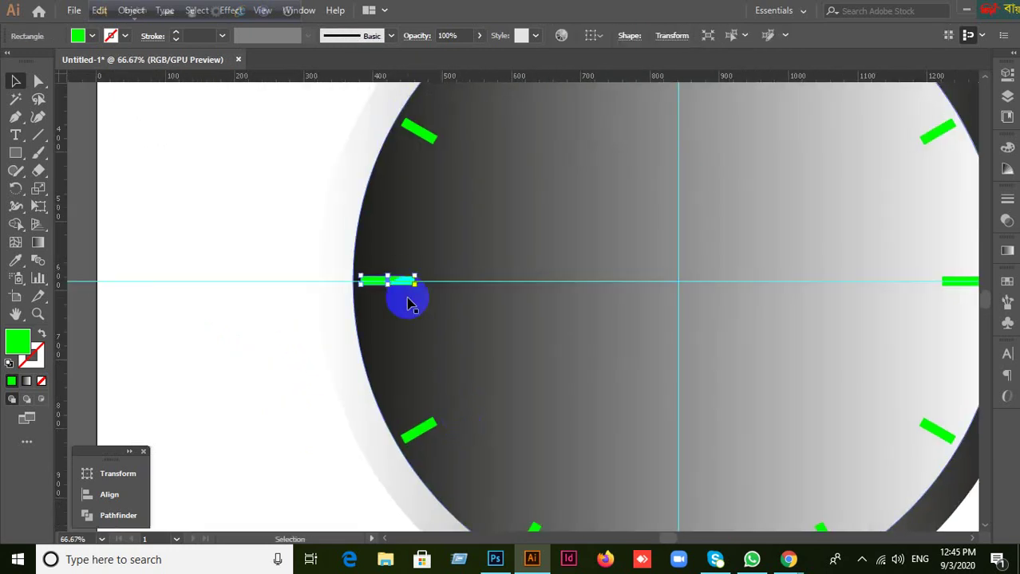
click(405, 298)
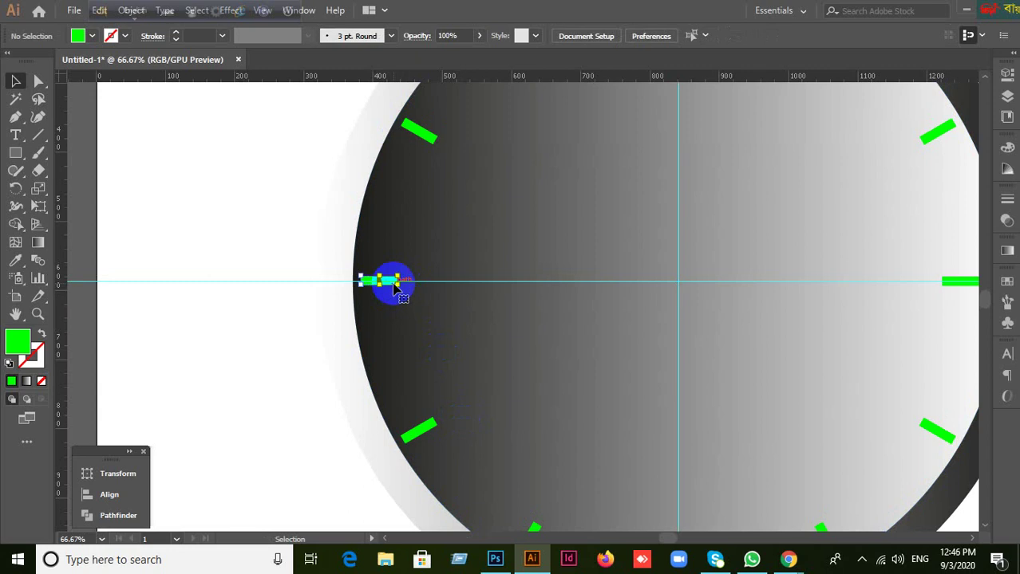
click(392, 285)
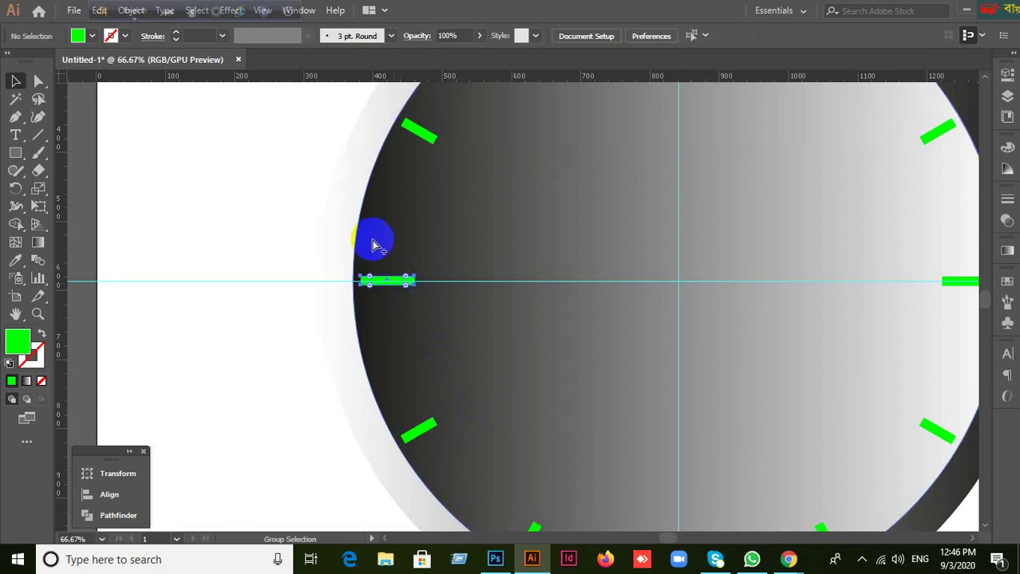
click(547, 269)
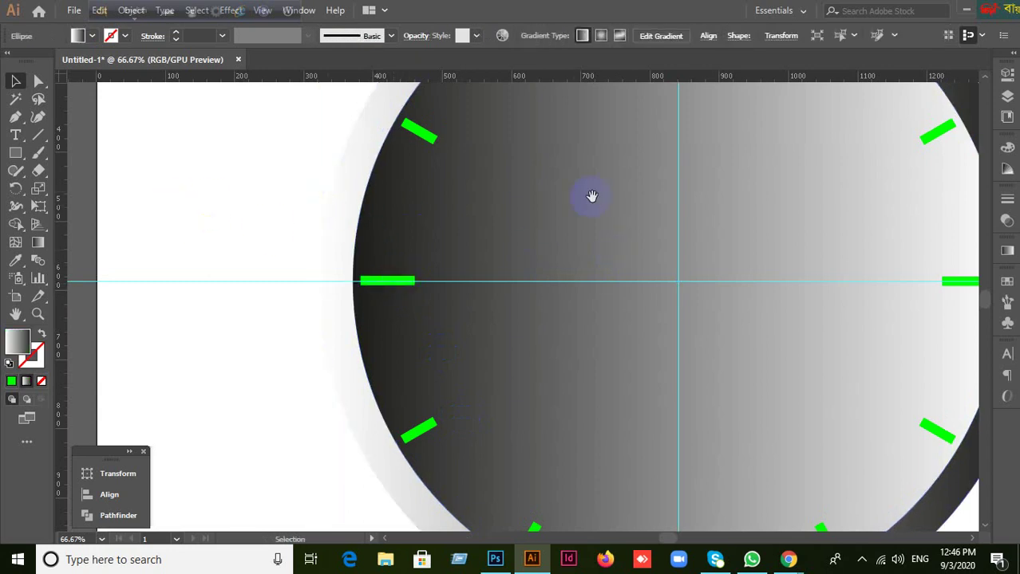
key(ctrl+shift+a)
Remove the short duplicate marker at the 12 o'clock position, keeping only the long one, and deselect.
drag(591, 197, 464, 365)
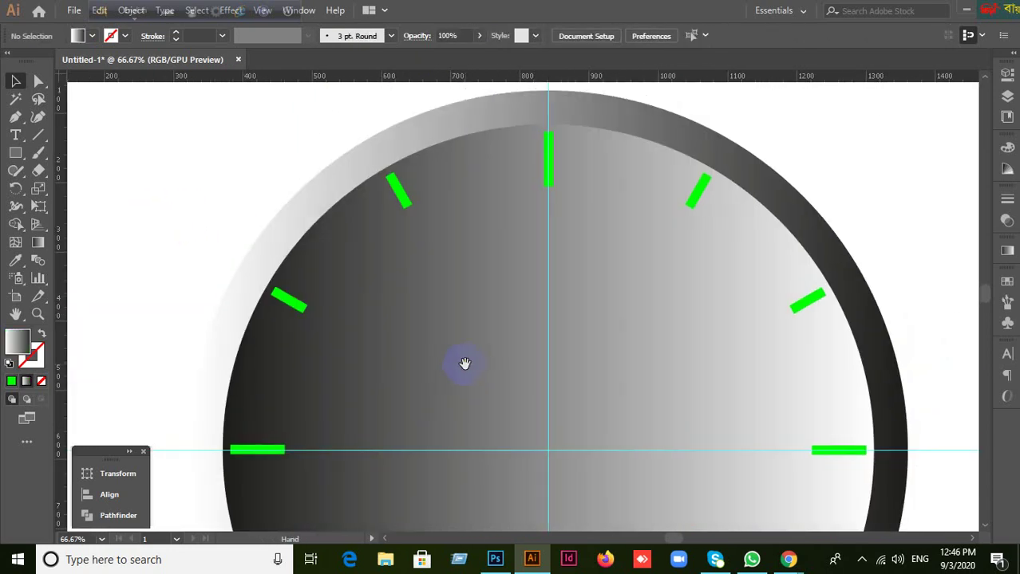
click(550, 186)
key(ctrl+shift+a)
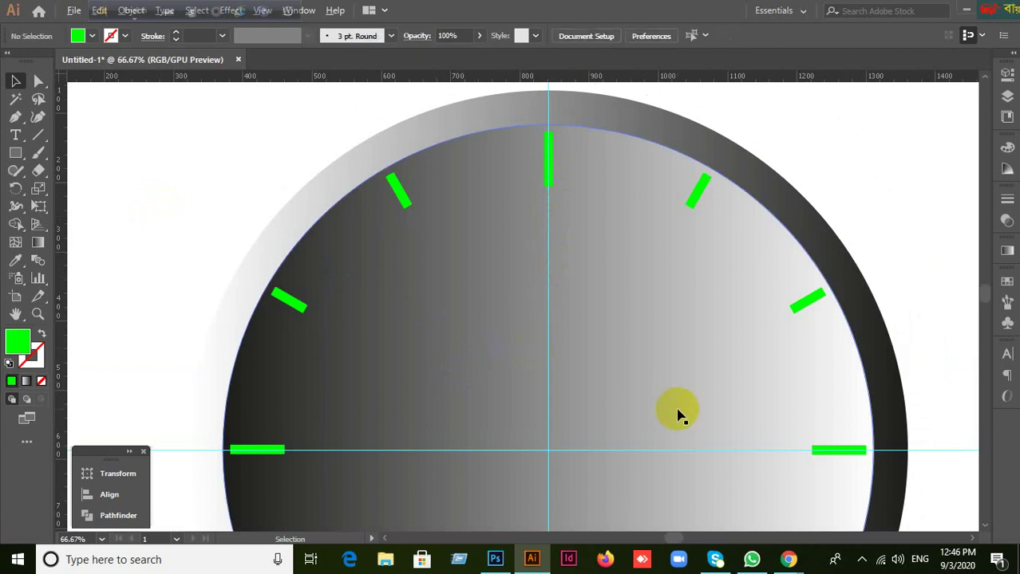
Fill the long 12 o'clock marker with a bright red swatch.
scroll(677, 415, down, 1)
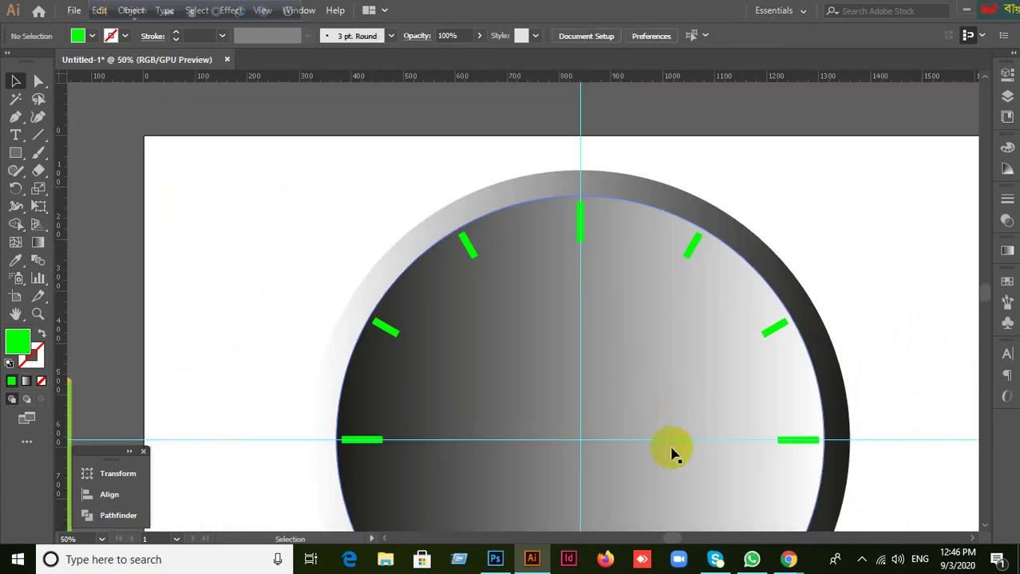
click(582, 234)
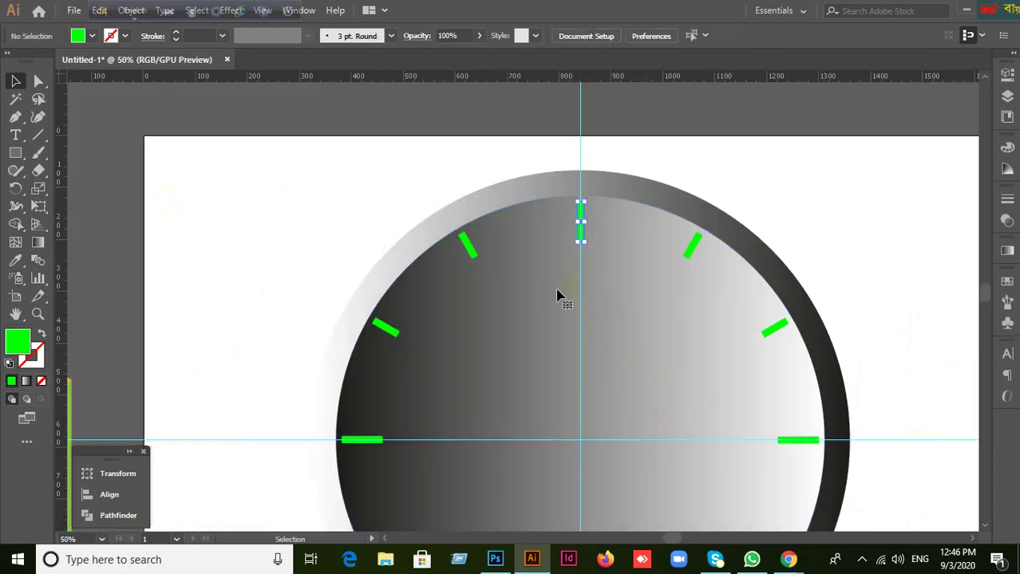
click(1008, 285)
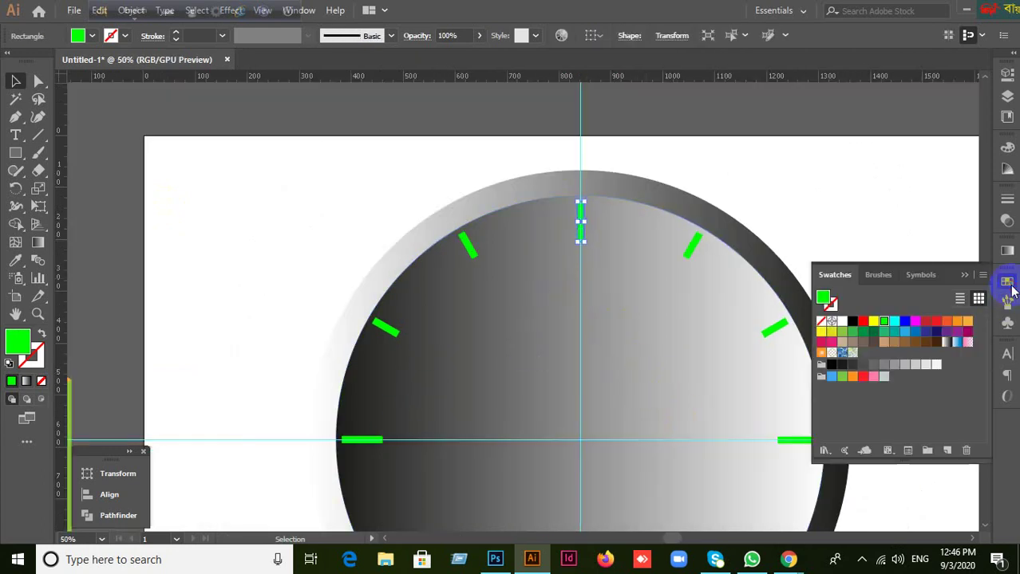
click(935, 328)
Apply the same red fill to the long 9 o'clock and 6 o'clock markers by sampling it with the Eyedropper.
click(352, 439)
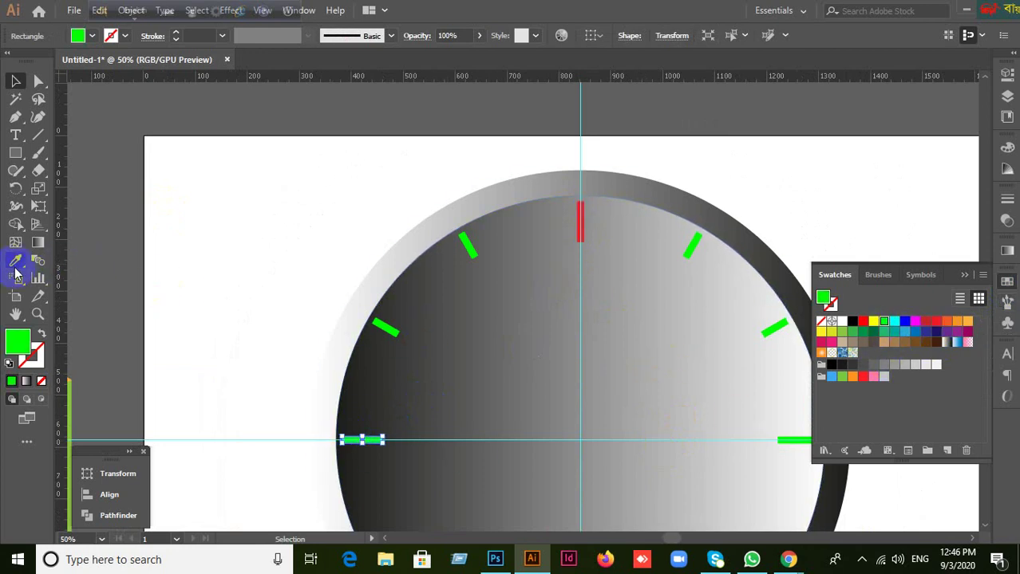
click(16, 260)
click(580, 218)
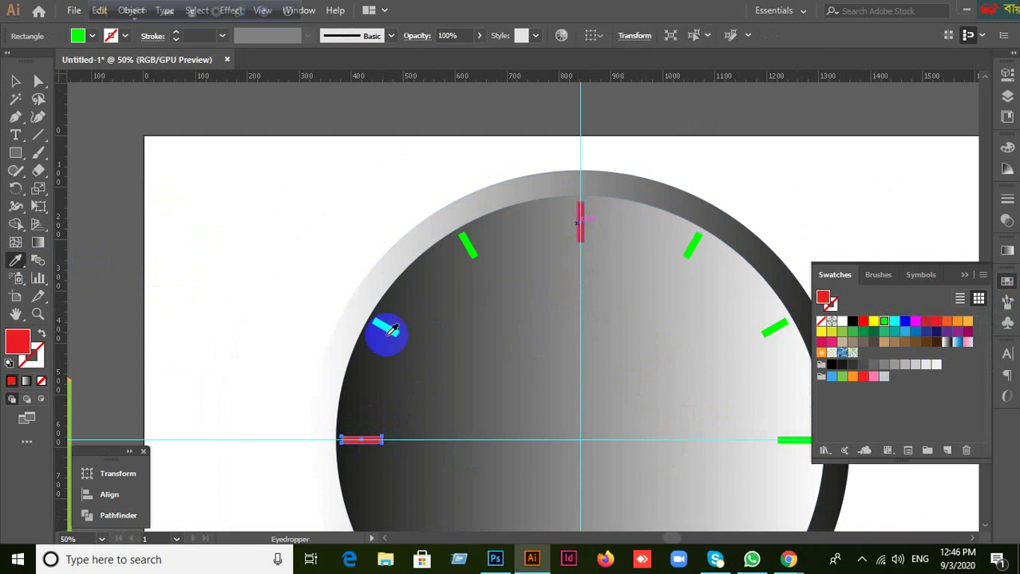
scroll(398, 343, down, 5)
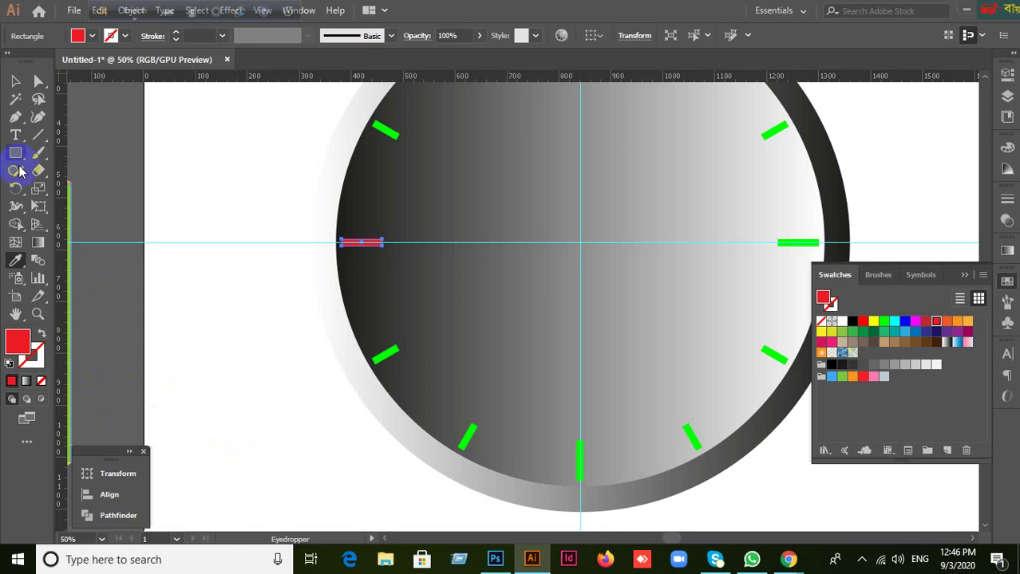
click(15, 81)
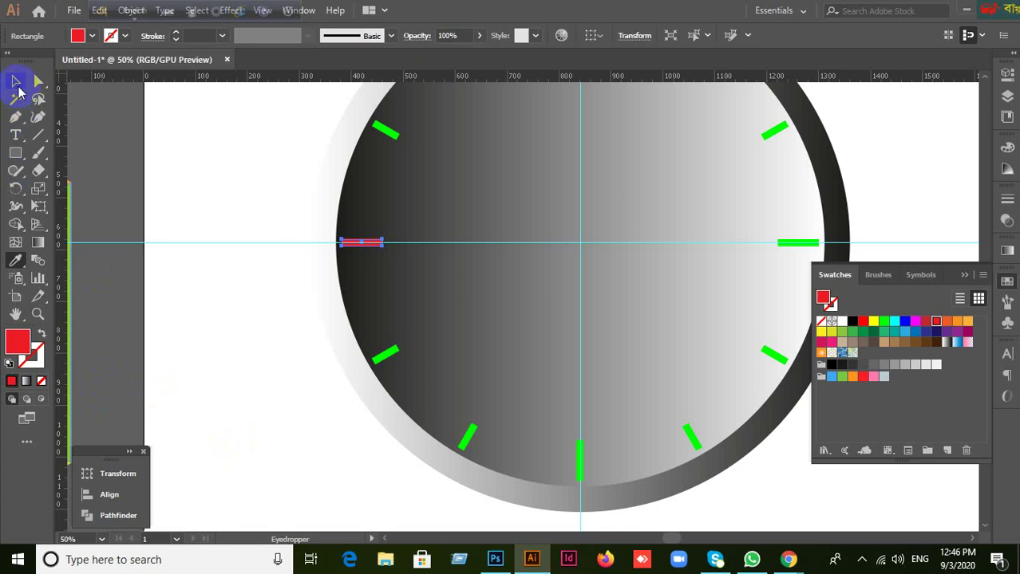
click(581, 476)
click(15, 260)
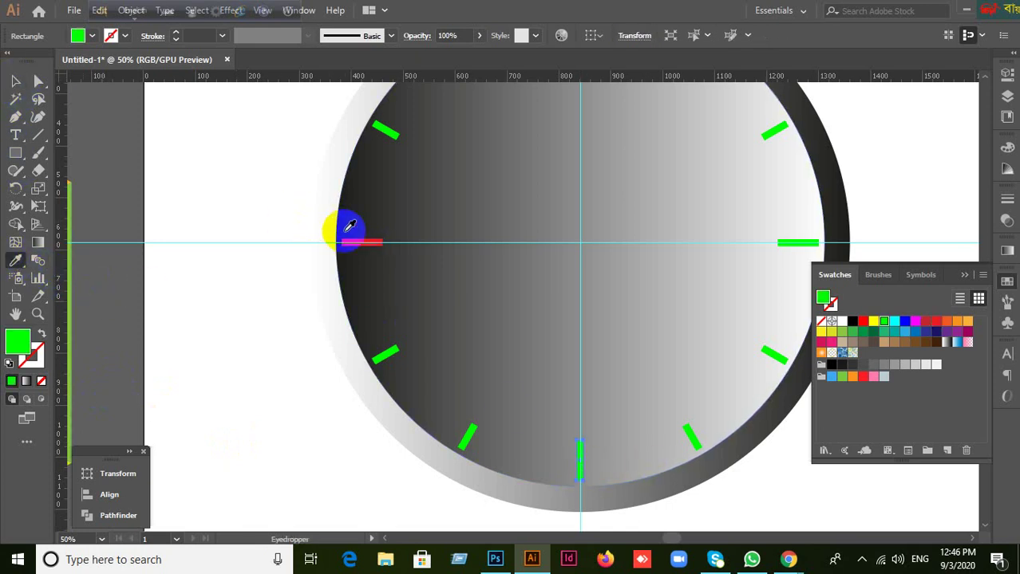
click(351, 238)
Sample the red fill onto the long 3 o'clock marker, deselect it, and hide the swatches.
click(15, 81)
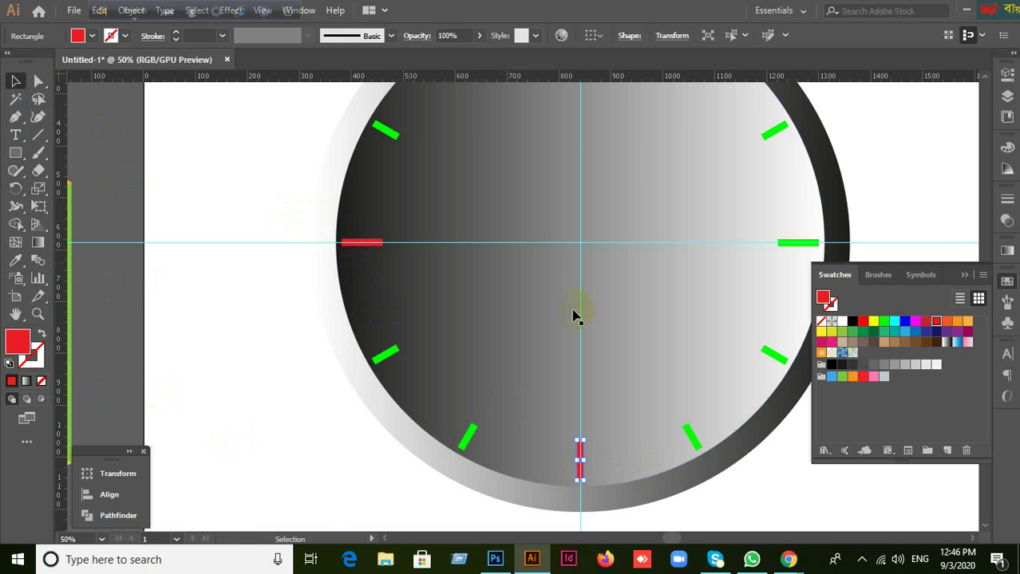
click(794, 243)
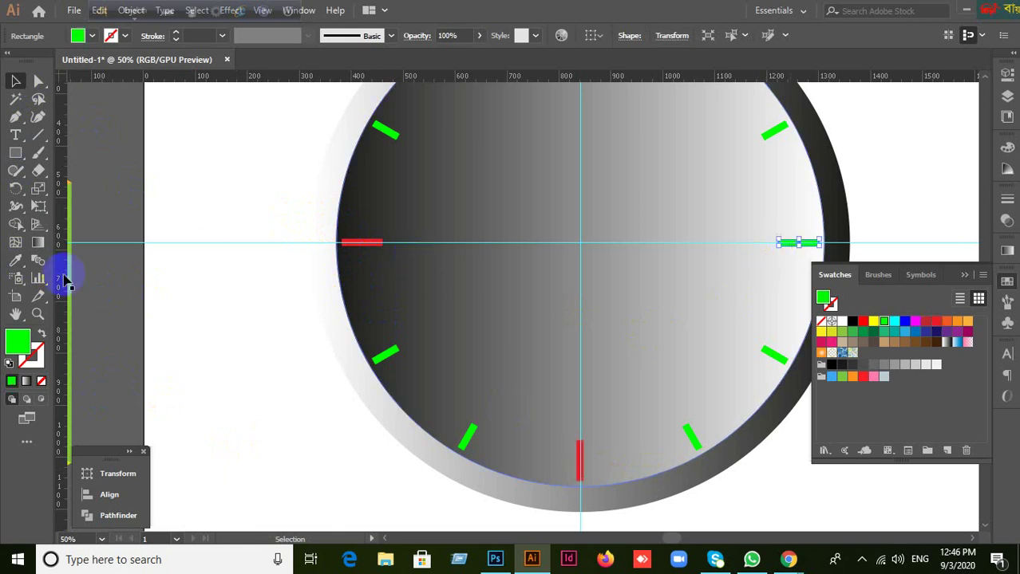
click(15, 260)
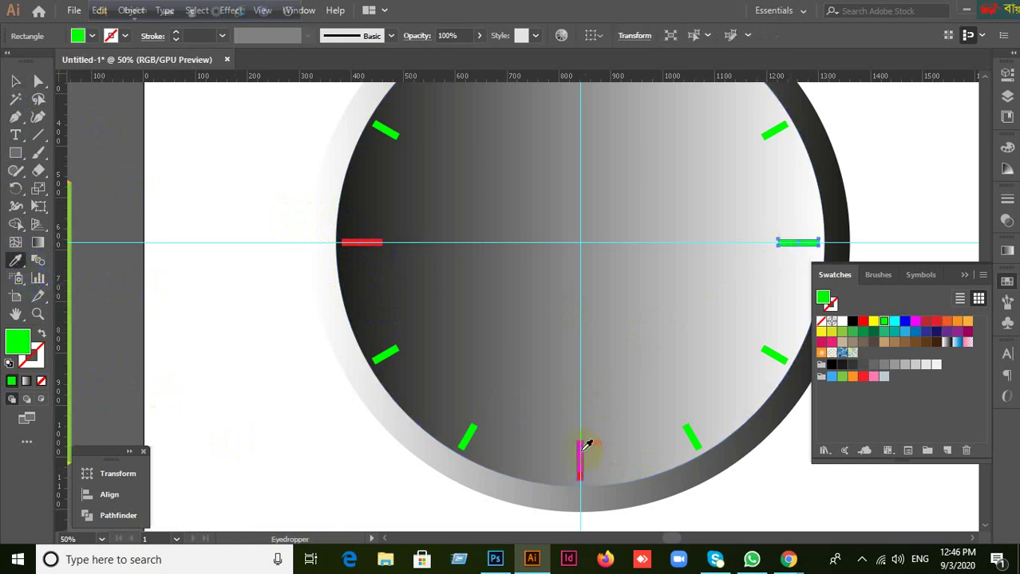
click(582, 450)
click(15, 80)
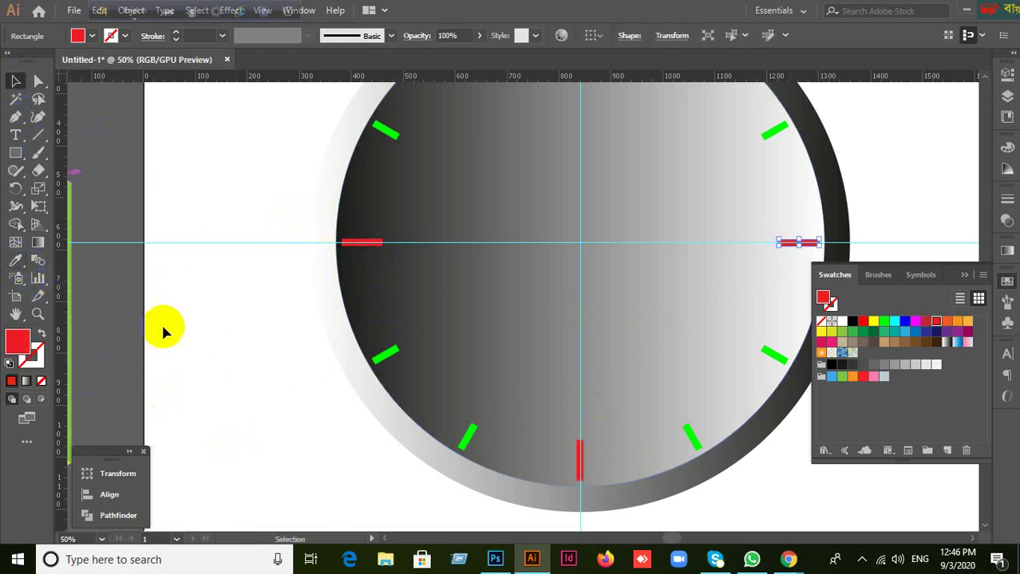
click(193, 383)
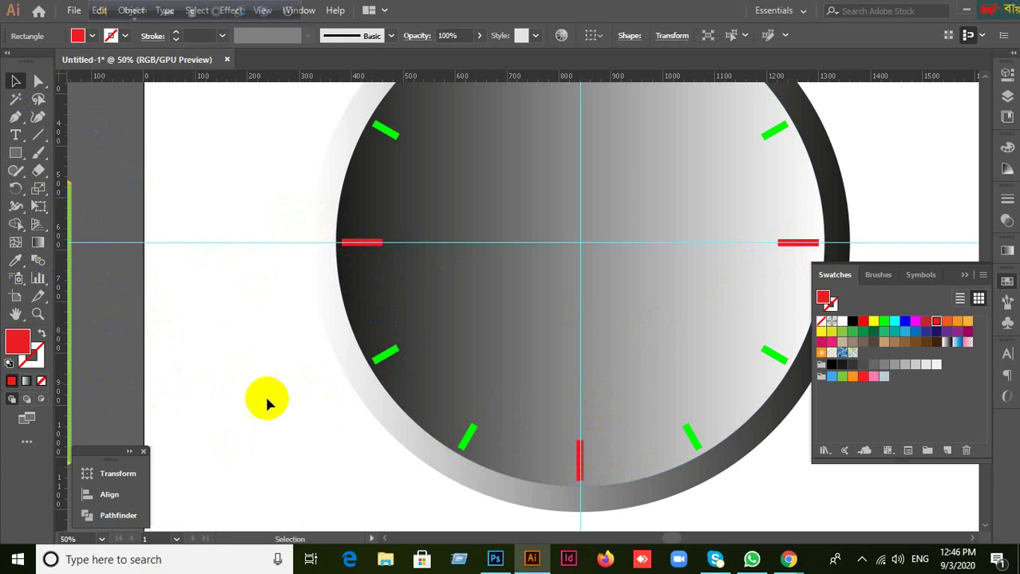
click(964, 275)
drag(802, 291, 710, 373)
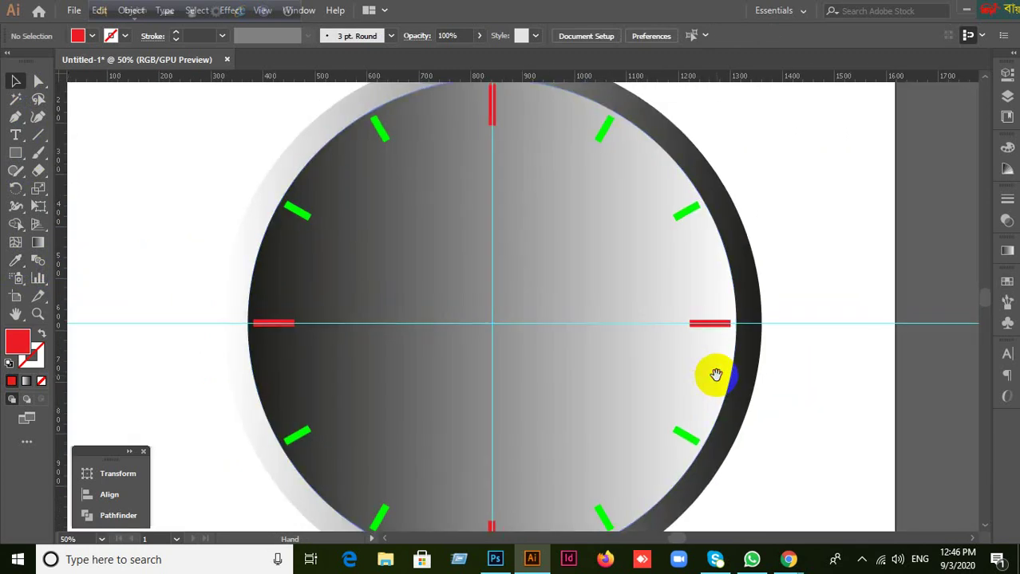
Recolour the green 3 o'clock marker with the Eyedropper by sampling the red of the 9 o'clock marker.
click(496, 295)
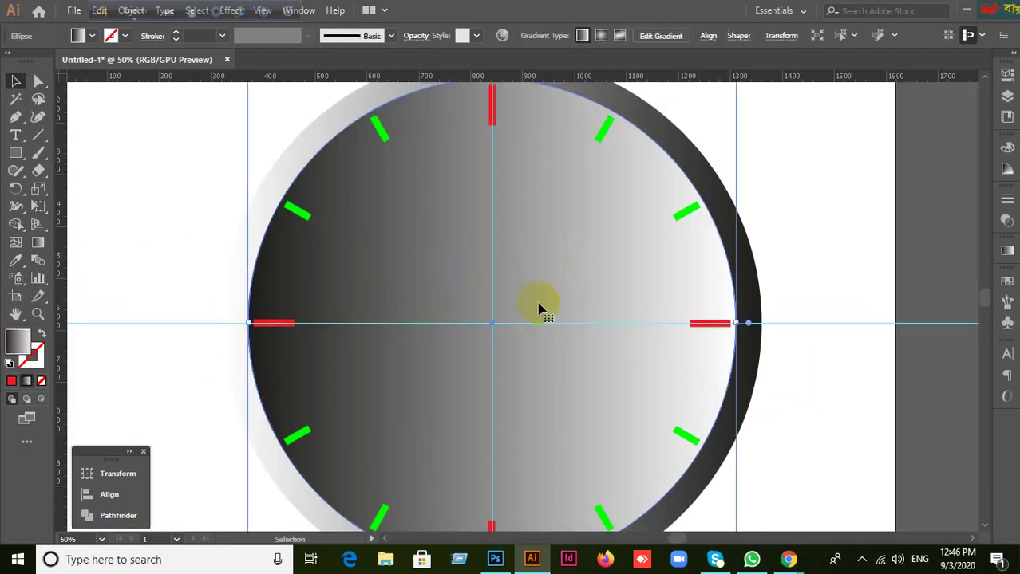
click(846, 270)
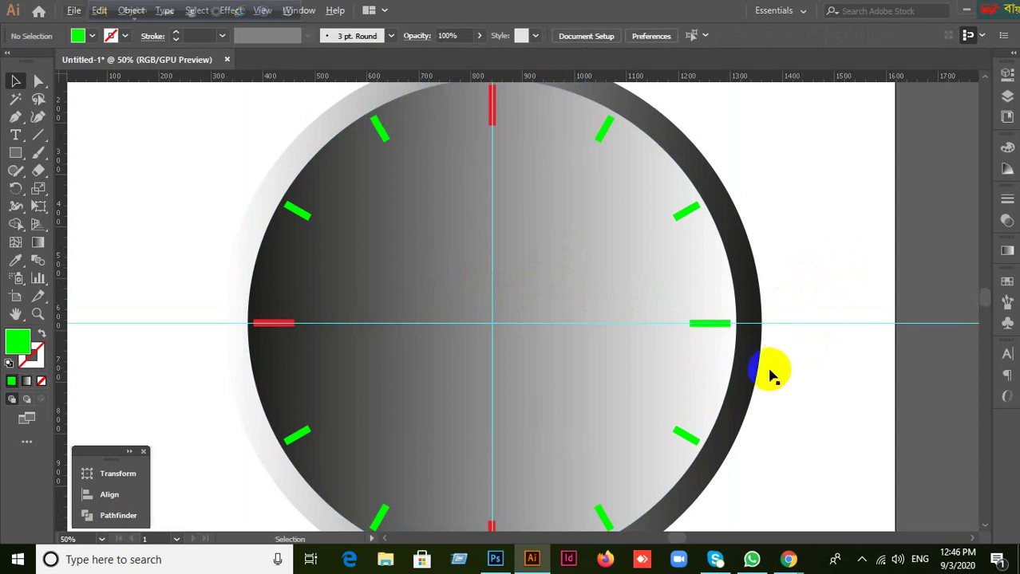
click(720, 326)
click(15, 260)
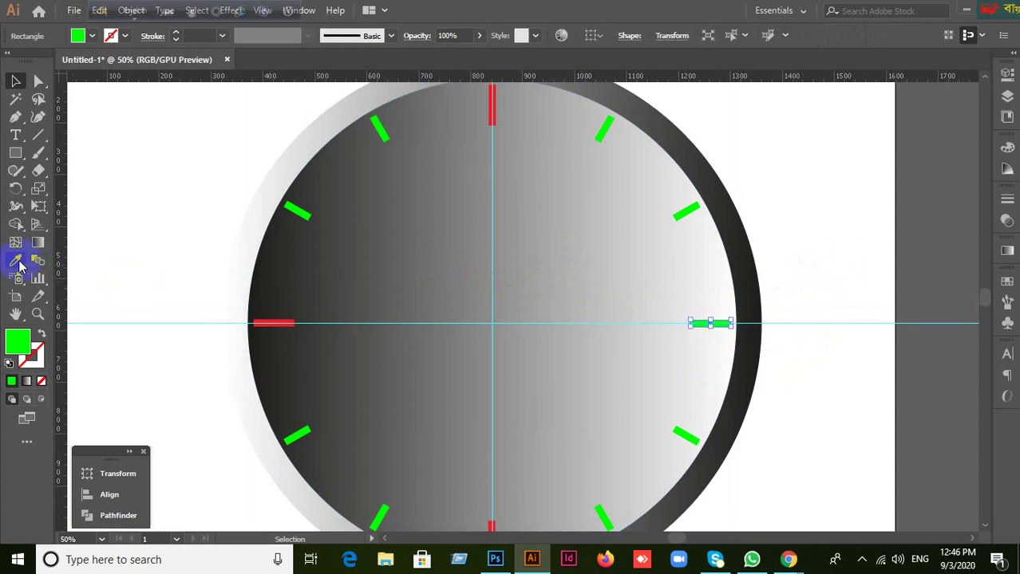
click(303, 326)
click(303, 326)
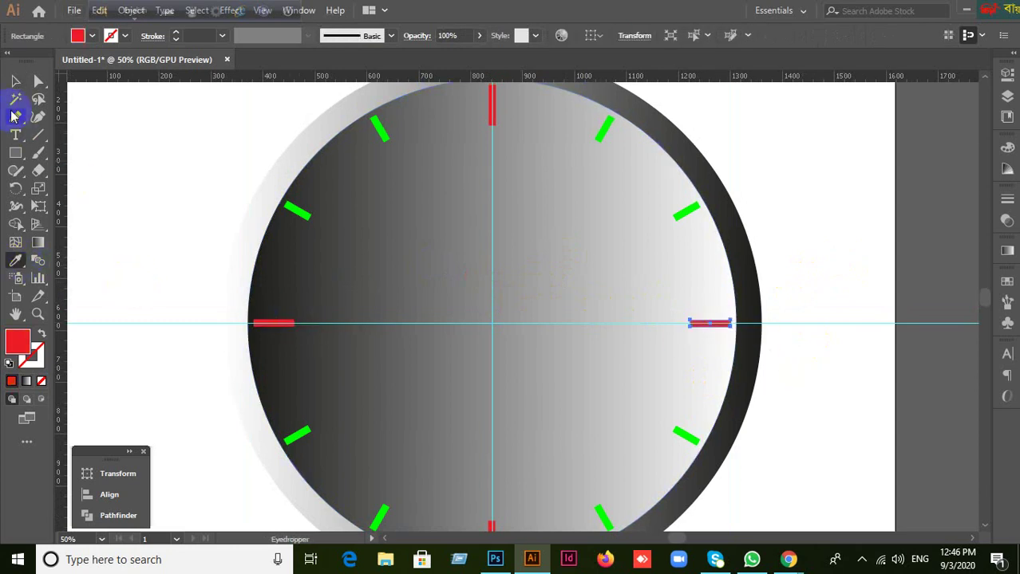
click(15, 82)
click(810, 239)
Draw a small circle with the Ellipse tool, centred on the vertical guide over the upper part of the 12 o'clock marker.
alt+scroll(810, 240, down, 1)
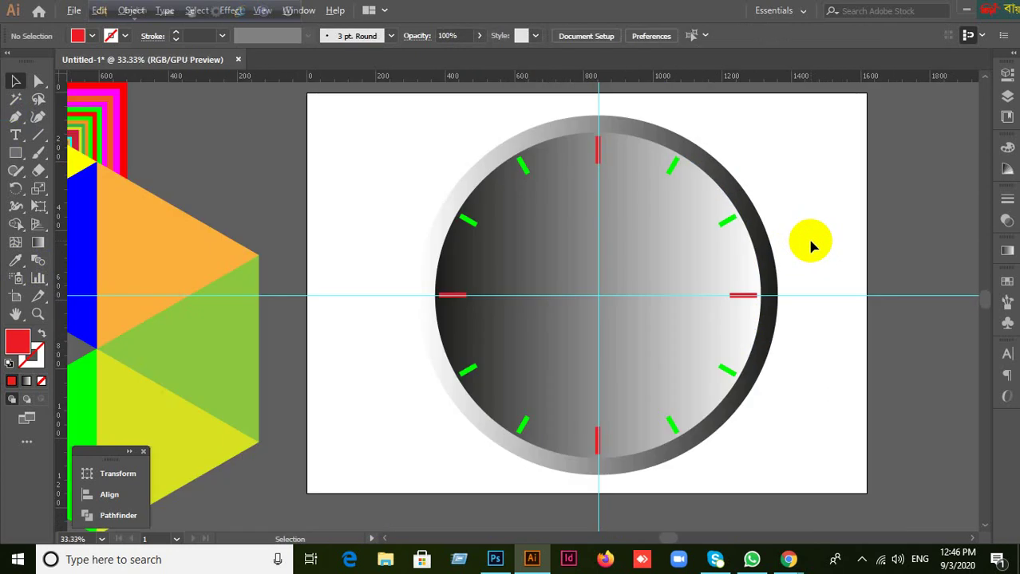
drag(841, 410, 772, 394)
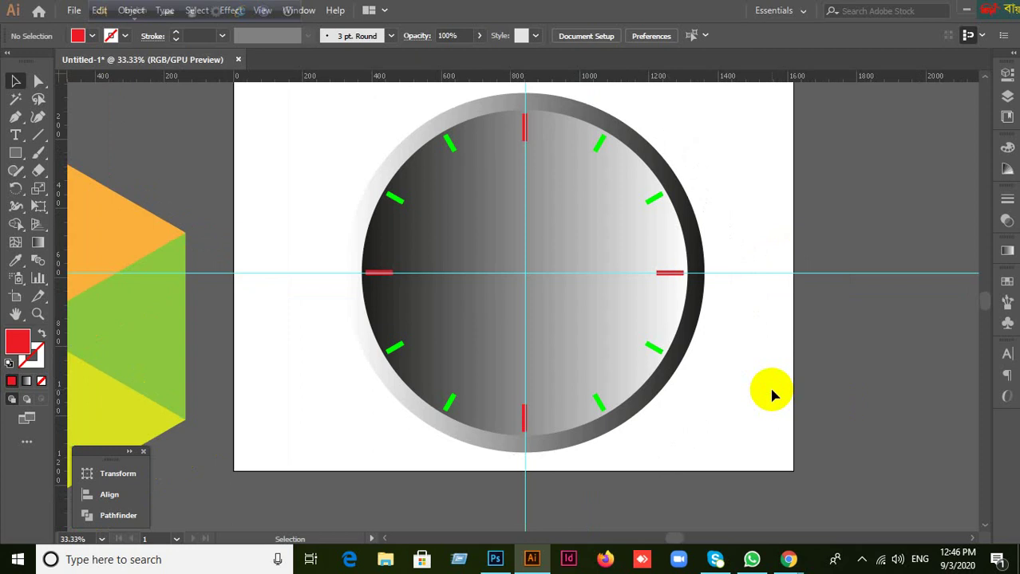
alt+scroll(327, 167, up, 1)
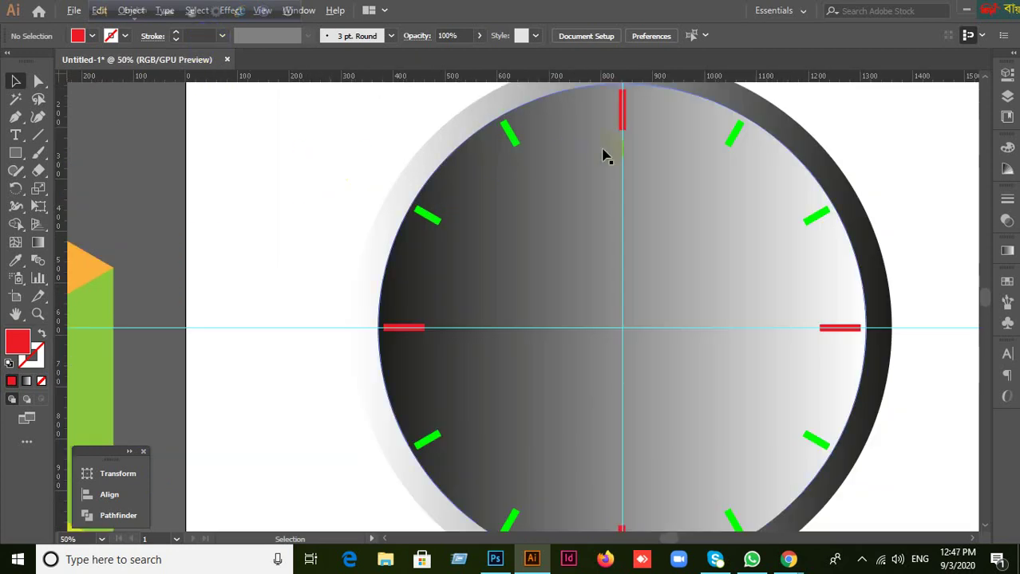
alt+scroll(702, 103, up, 1)
alt+scroll(702, 102, up, 1)
alt+scroll(656, 118, up, 1)
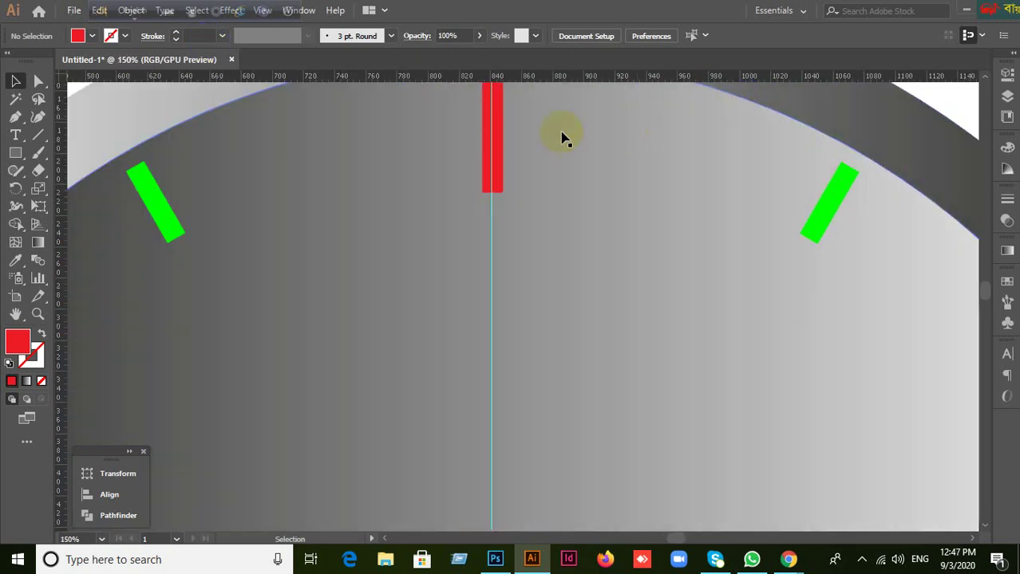
drag(562, 136, 550, 249)
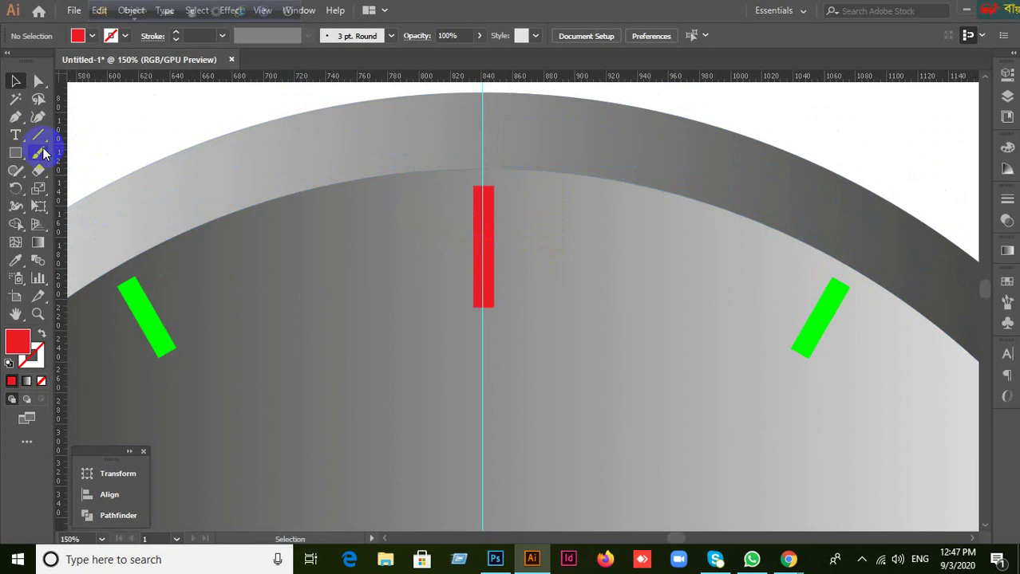
drag(9, 158, 74, 184)
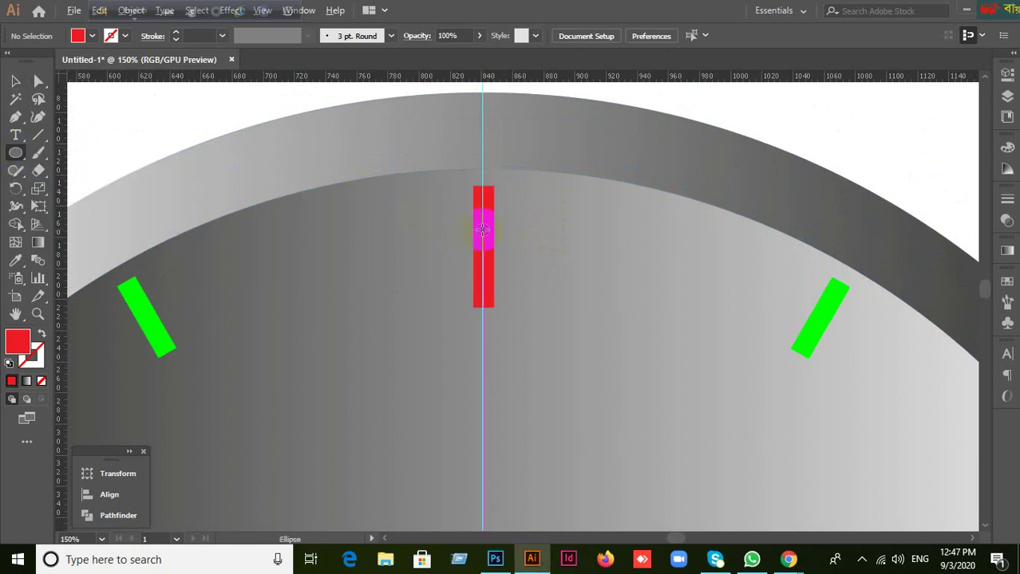
drag(483, 229, 500, 247)
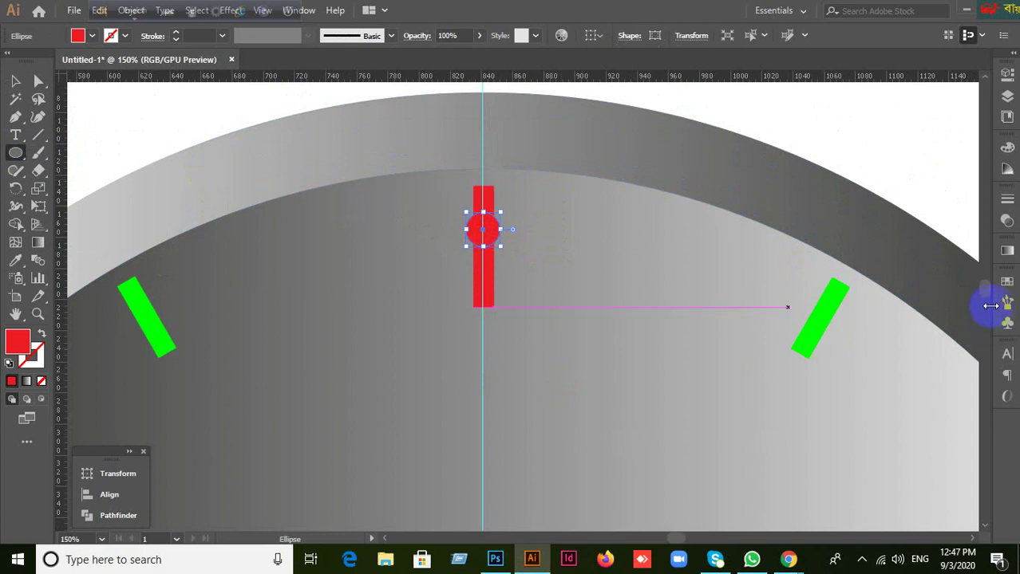
Fill the small circle on the 12 o'clock marker with the cyan swatch.
click(1007, 281)
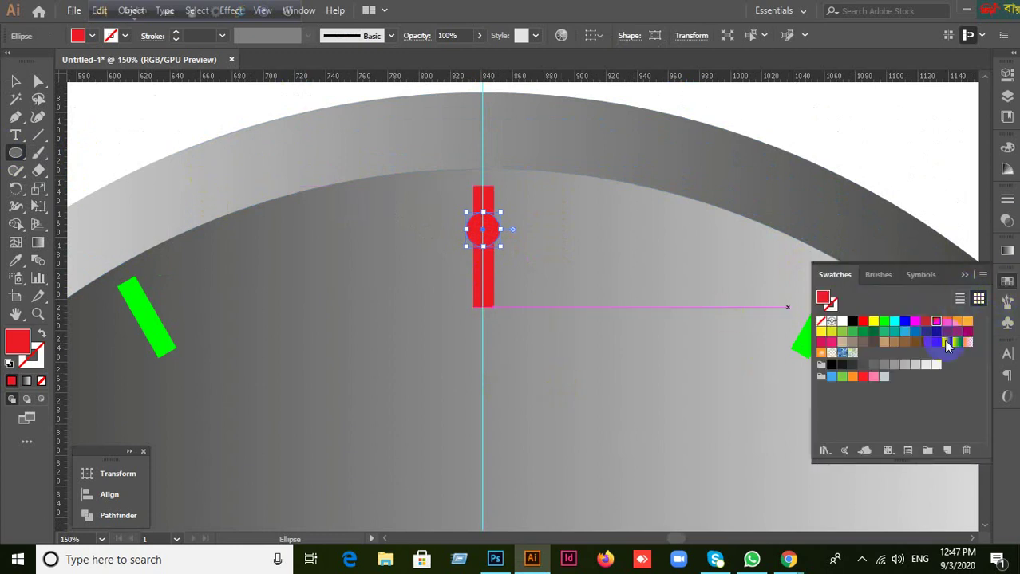
click(895, 321)
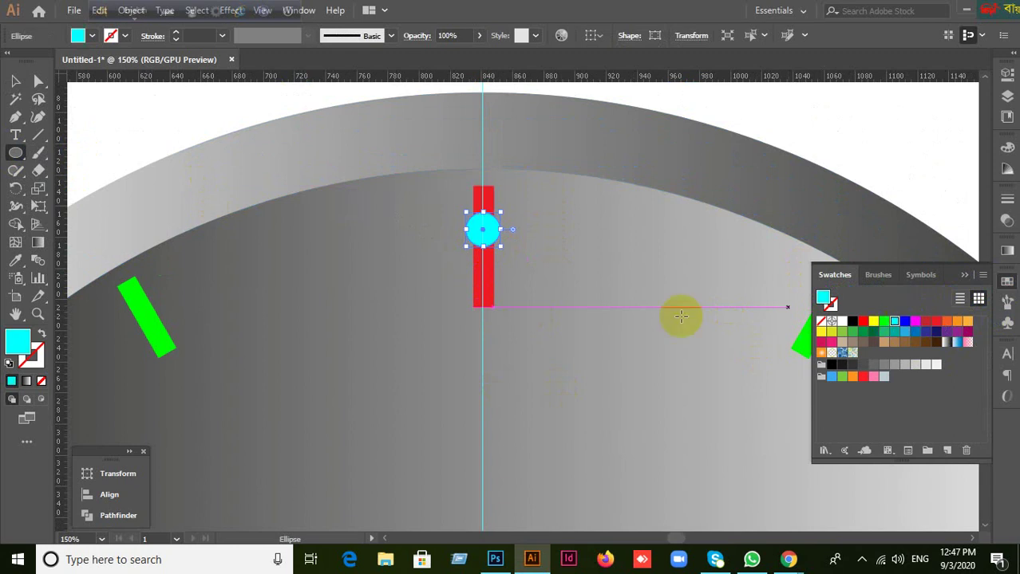
click(16, 81)
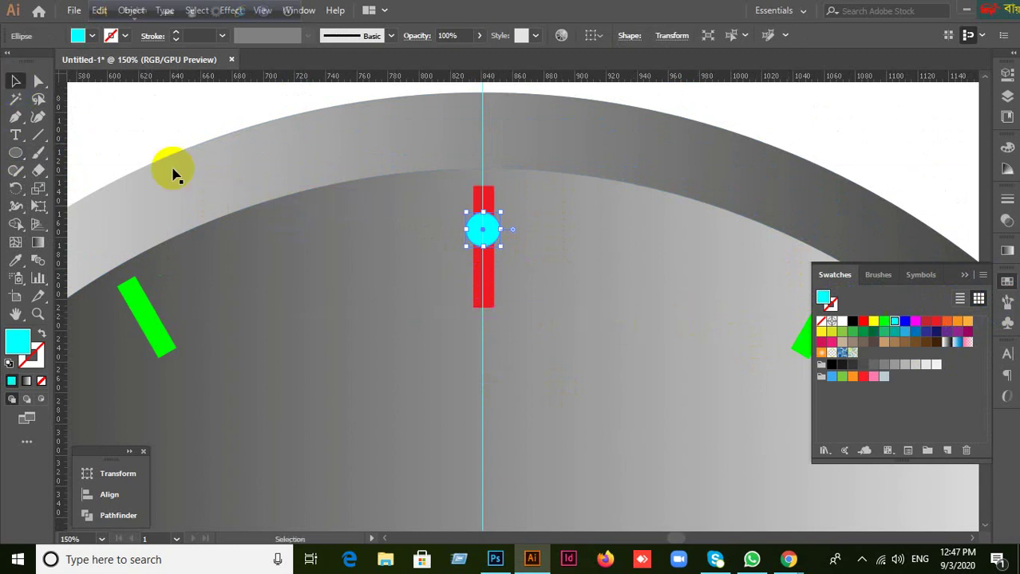
Move the cyan circle down to the middle of the 12 o'clock marker.
scroll(435, 309, down, 2)
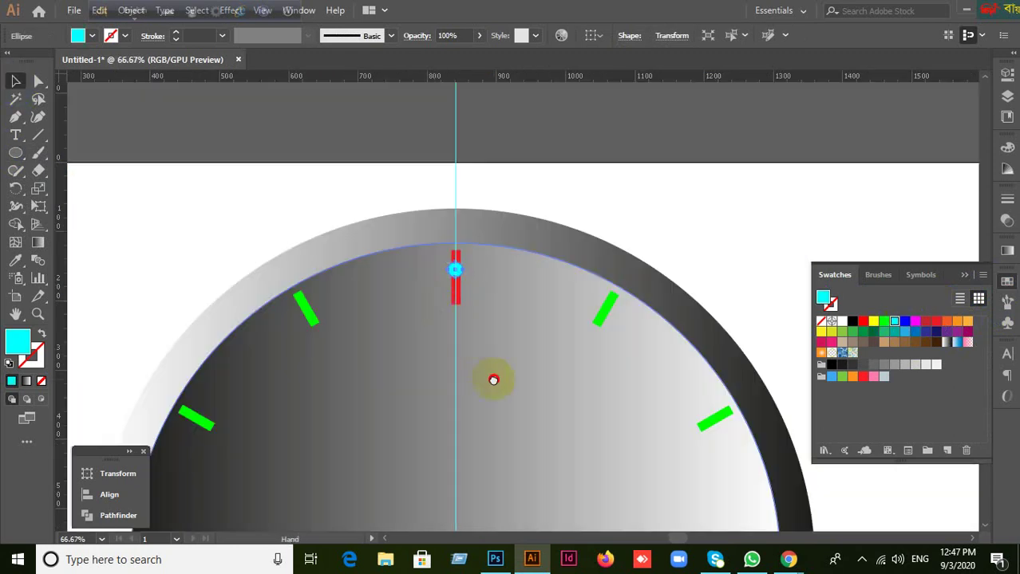
drag(494, 380, 541, 223)
scroll(535, 275, up, 2)
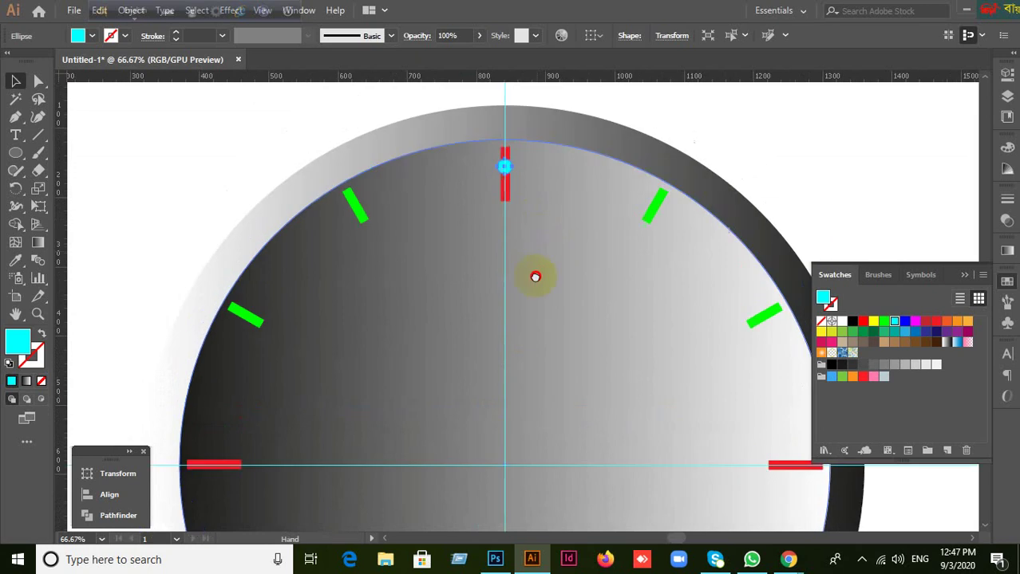
scroll(530, 269, up, 1)
scroll(516, 242, up, 1)
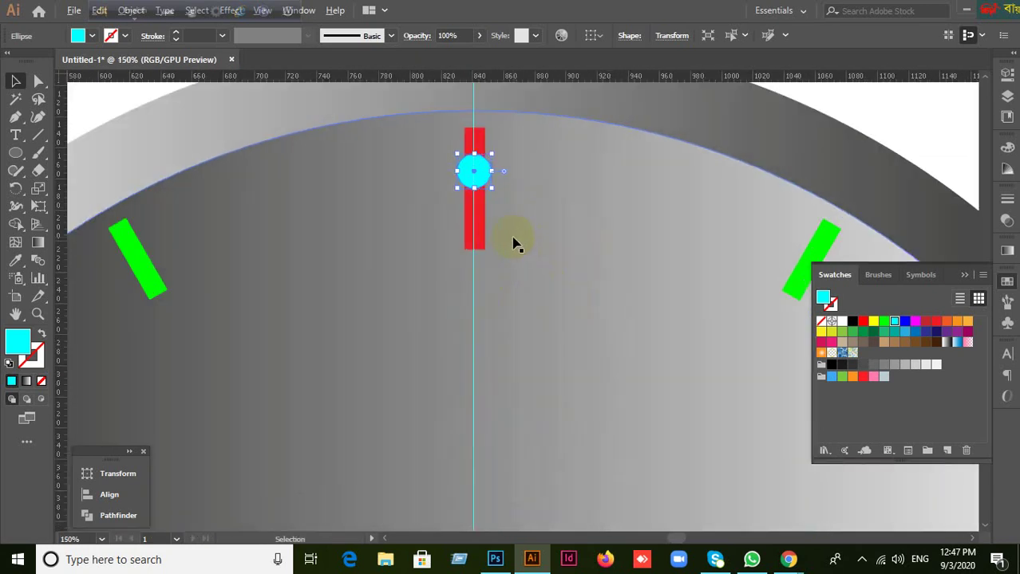
drag(477, 180, 479, 196)
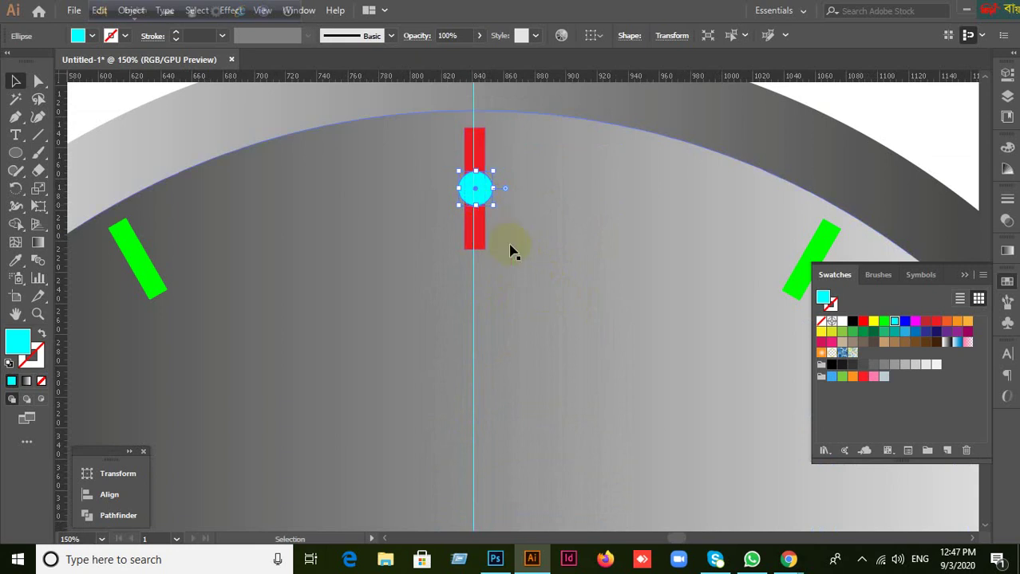
key(ctrl+z)
key(ctrl+shift+z)
Align the cyan circle and the red 12 o'clock marker by their horizontal centres.
drag(517, 177, 481, 162)
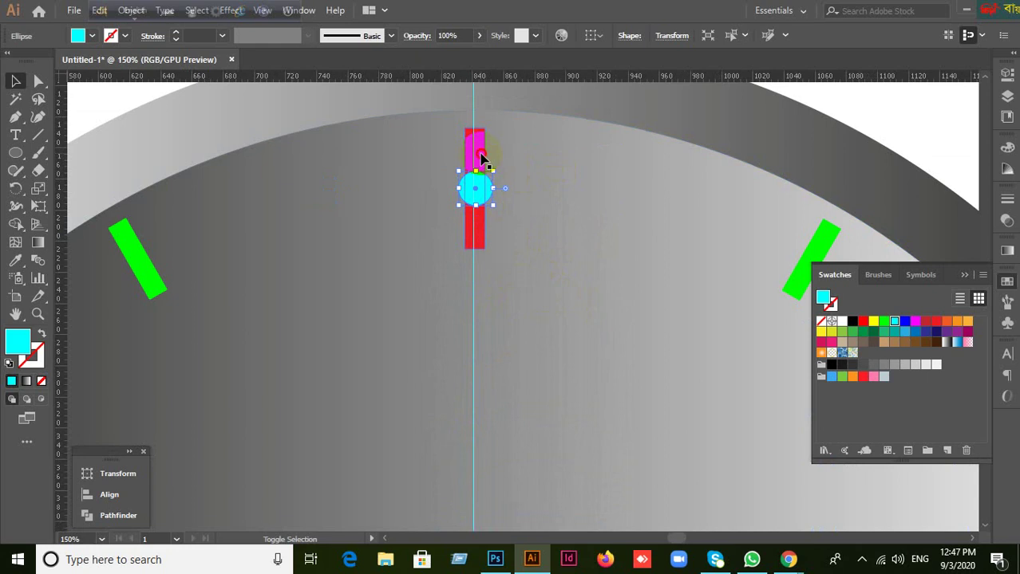
shift+click(481, 160)
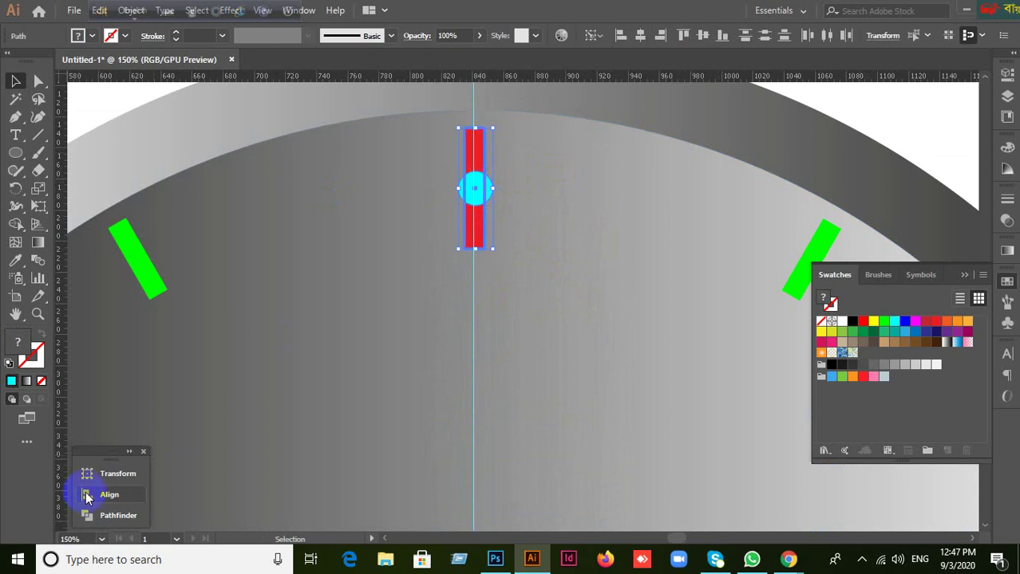
click(87, 496)
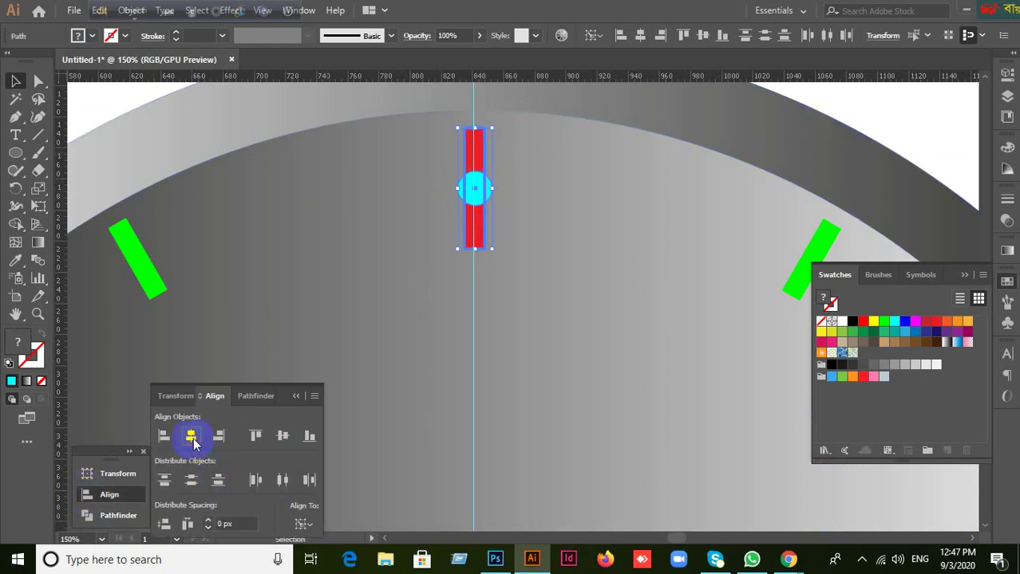
click(594, 335)
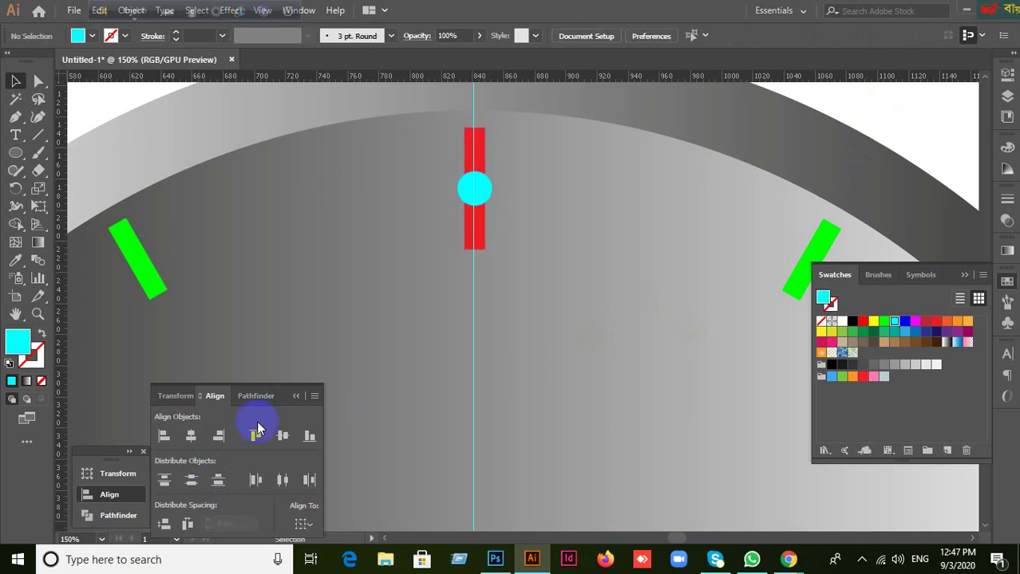
click(296, 397)
Make a copy of the cyan circle rotated by 360/60 about the intersection of the guides at the dial's centre.
alt+scroll(581, 336, down, 1)
drag(616, 391, 649, 319)
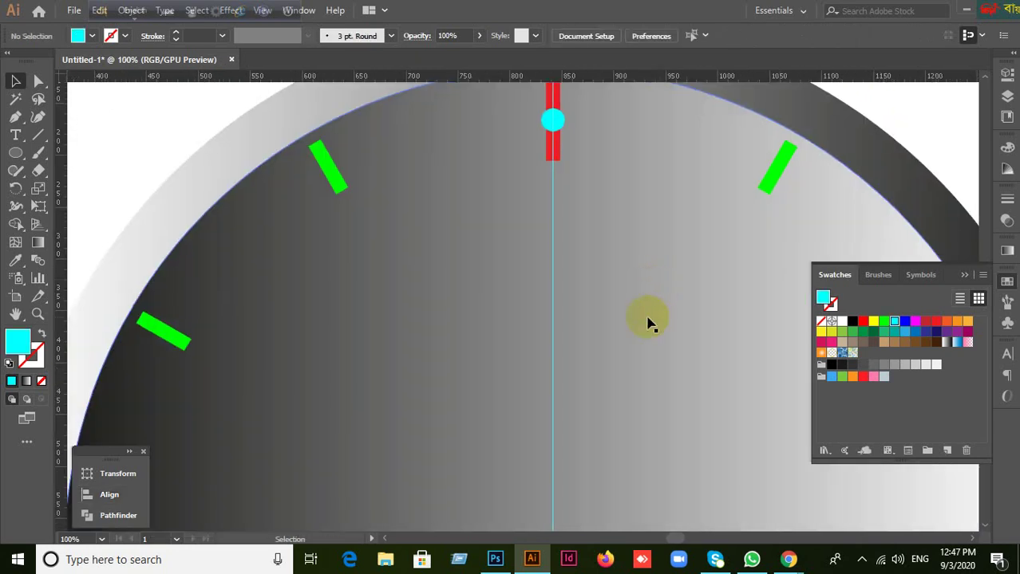
alt+scroll(649, 319, down, 1)
click(604, 227)
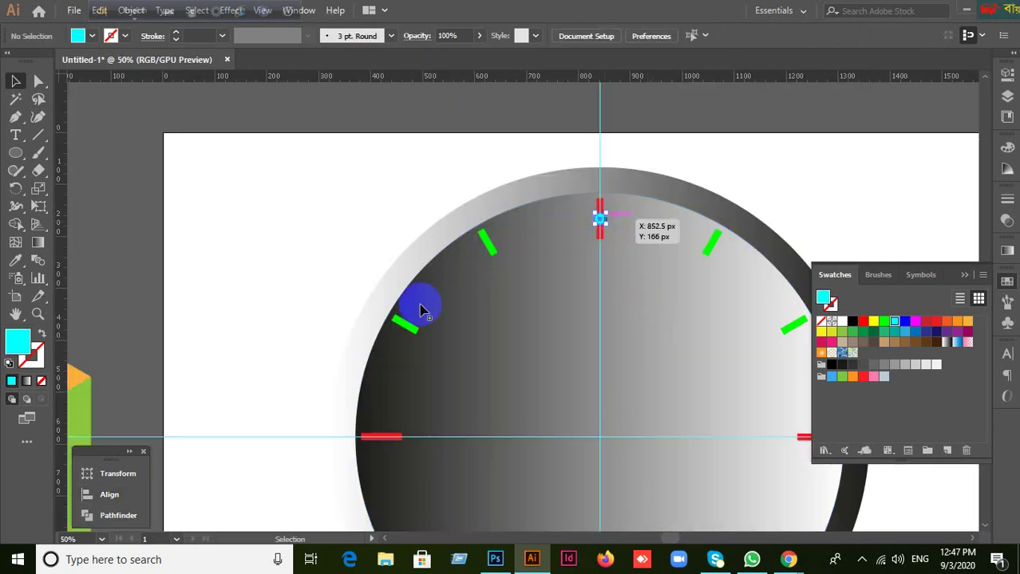
click(15, 188)
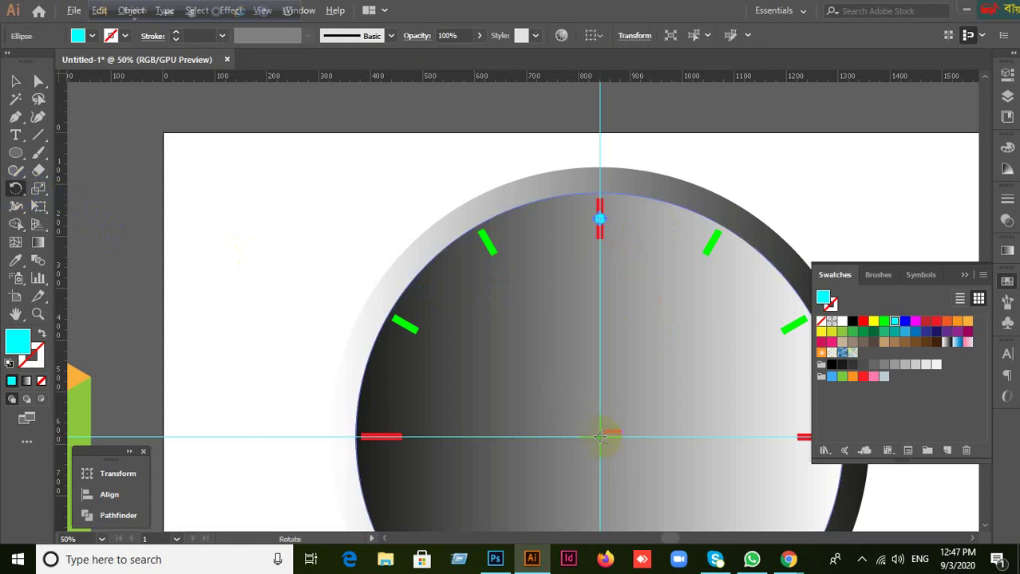
alt+click(600, 437)
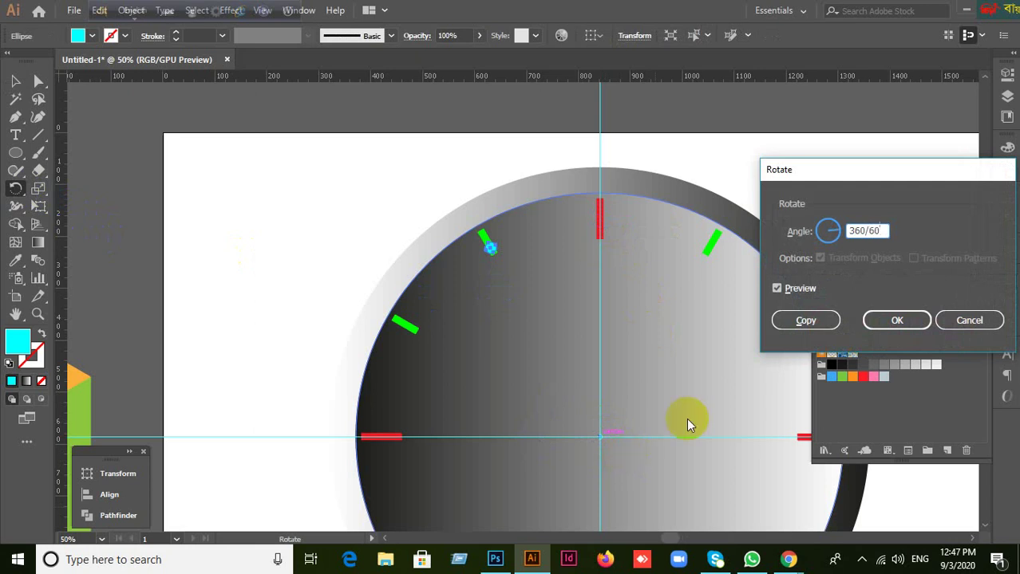
click(804, 320)
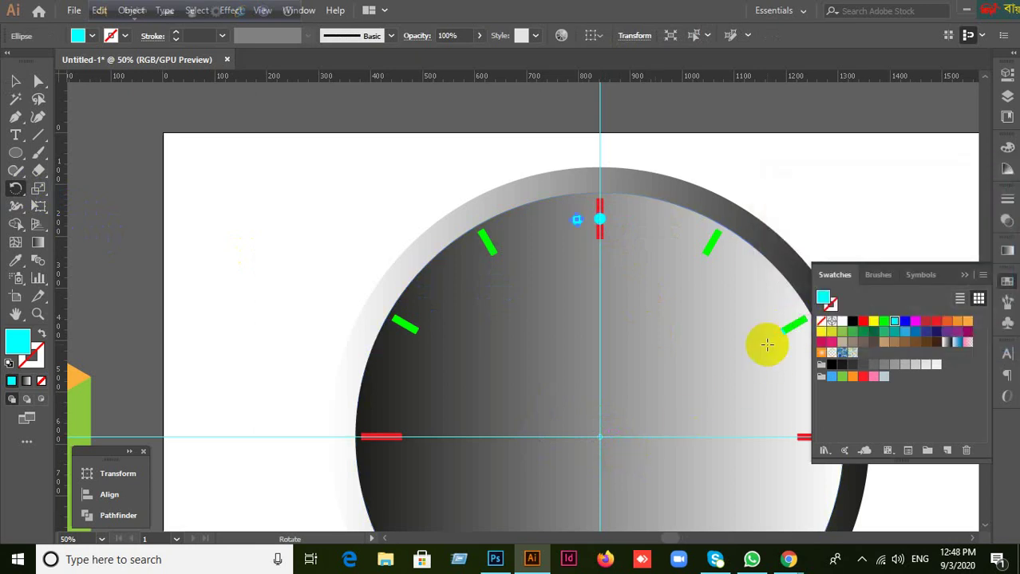
Repeat the rotated copy until cyan circles run all the way around the dial.
key(v)
key(ctrl+d)
key(ctrl+d)
key(ctrl+d)
key(ctrl+d)
key(ctrl+d)
key(ctrl+d)
key(ctrl+d)
key(ctrl+d)
key(ctrl+d)
key(ctrl+d)
key(ctrl+d)
key(ctrl+d)
key(ctrl+d)
key(ctrl+d)
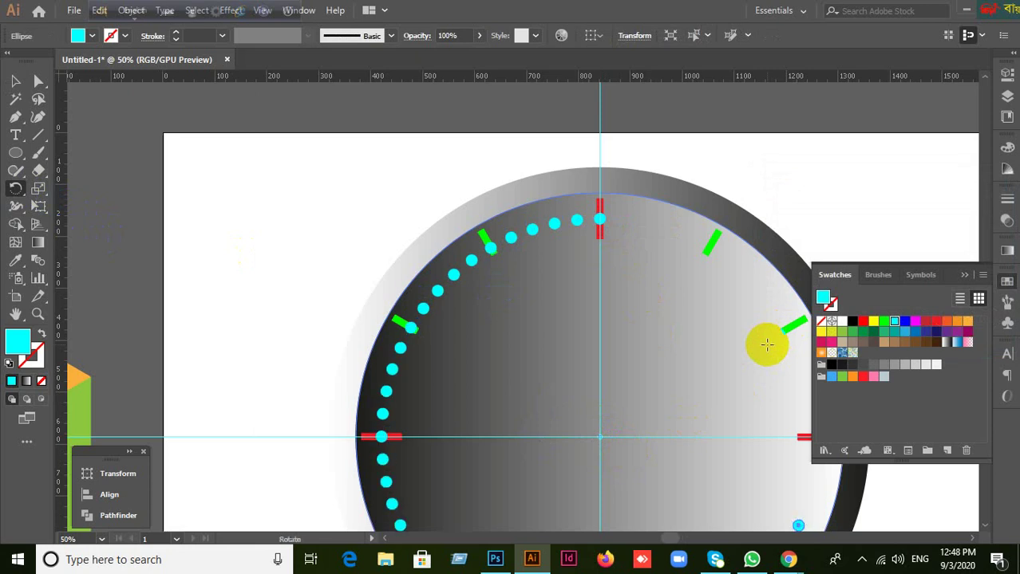
click(603, 125)
key(v)
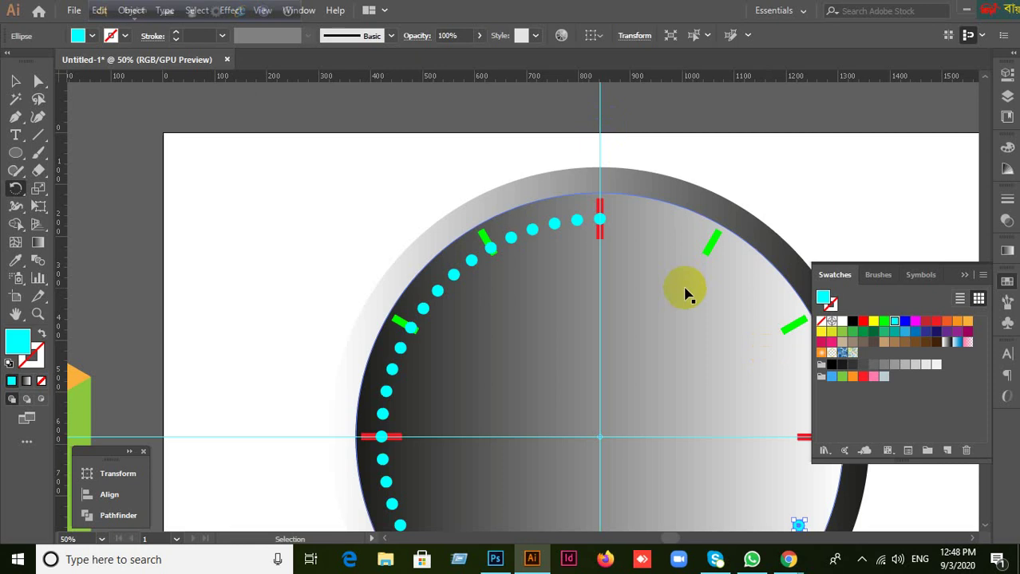
key(ctrl+d)
key(ctrl+d)
key(ctrl+d)
key(ctrl+d)
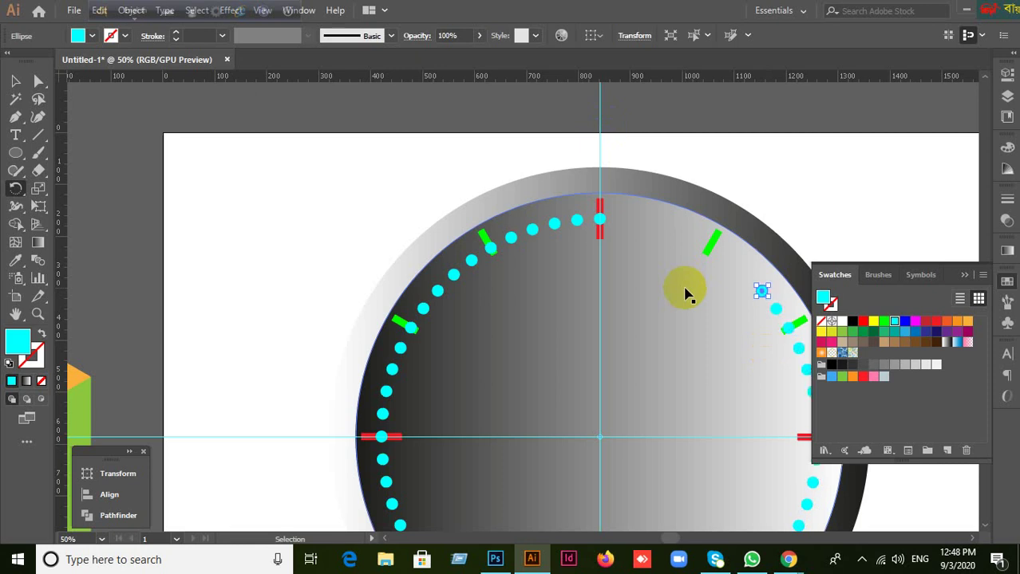
key(ctrl+d)
key(ctrl+d)
key(ctrl+d)
key(ctrl+d)
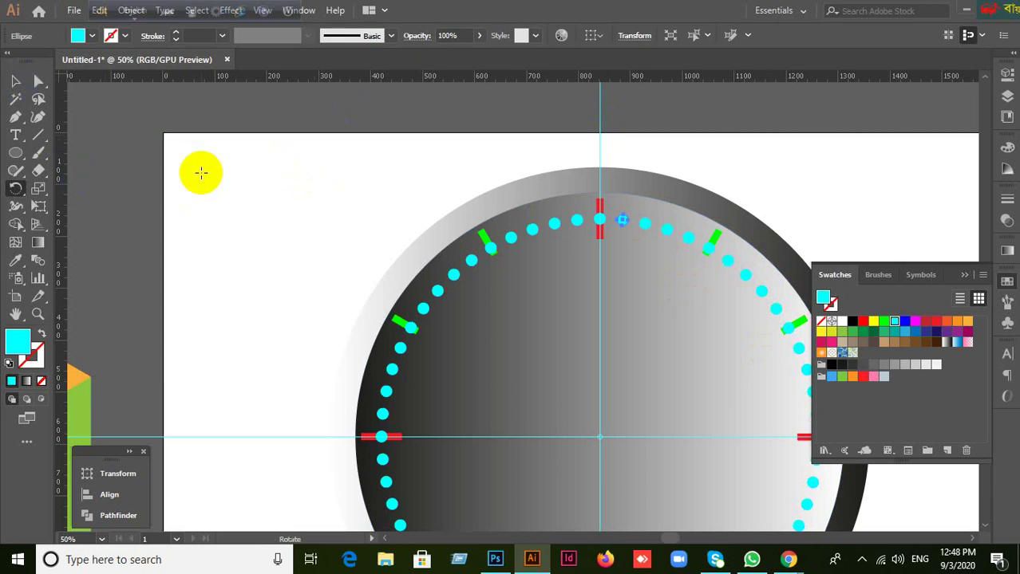
Undo the rotated copies, leaving only the original cyan circle on the 12 o'clock marker.
scroll(201, 173, down, 3)
scroll(246, 216, down, 1)
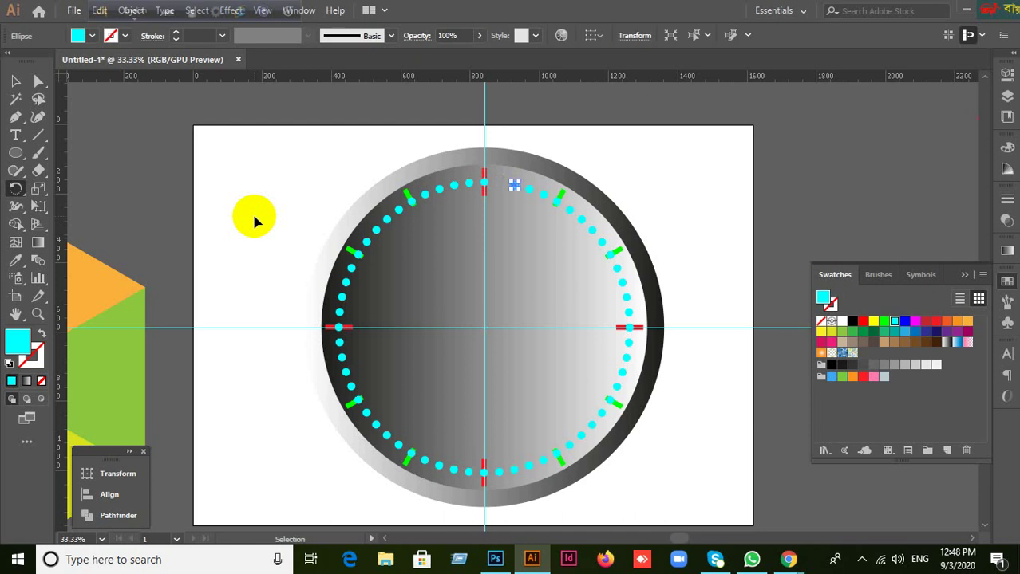
mouse_move(543, 194)
mouse_down()
mouse_move(601, 242)
mouse_move(629, 312)
mouse_move(623, 372)
mouse_move(603, 412)
mouse_move(556, 453)
mouse_up()
mouse_move(484, 473)
mouse_down()
mouse_move(423, 461)
mouse_move(368, 414)
mouse_move(340, 355)
mouse_move(346, 282)
mouse_move(364, 239)
mouse_move(425, 193)
mouse_up()
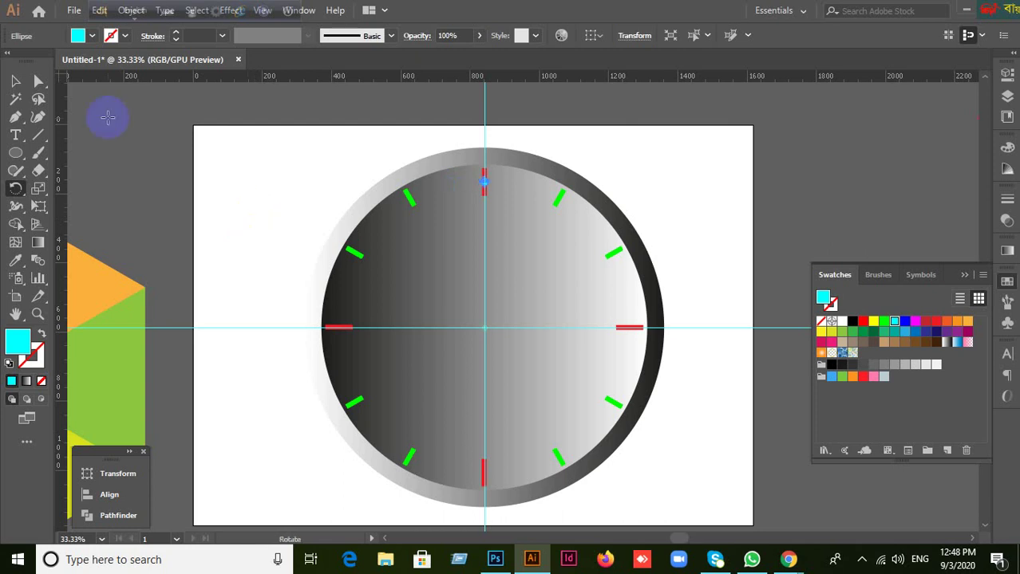
click(15, 80)
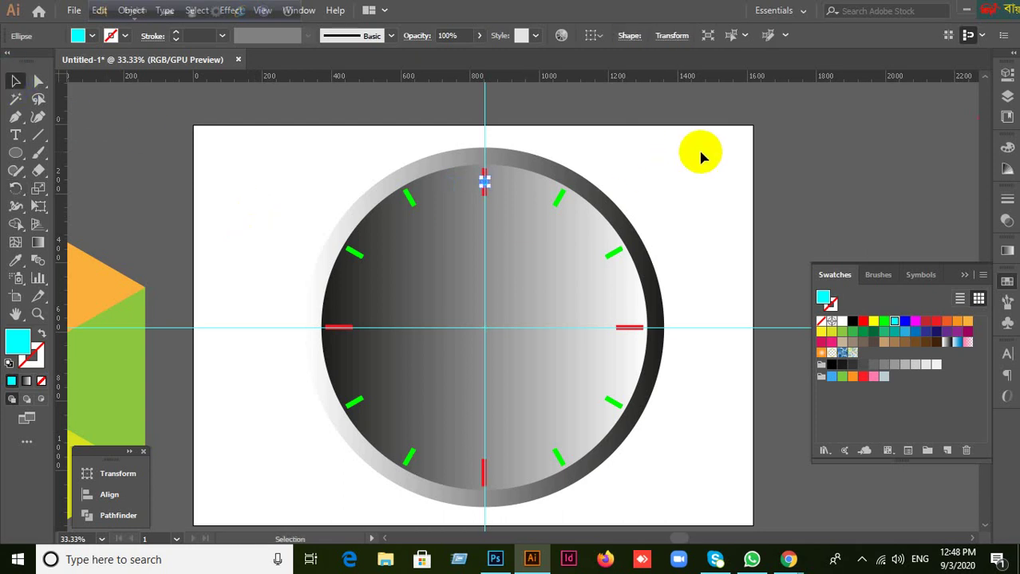
scroll(700, 155, down, 1)
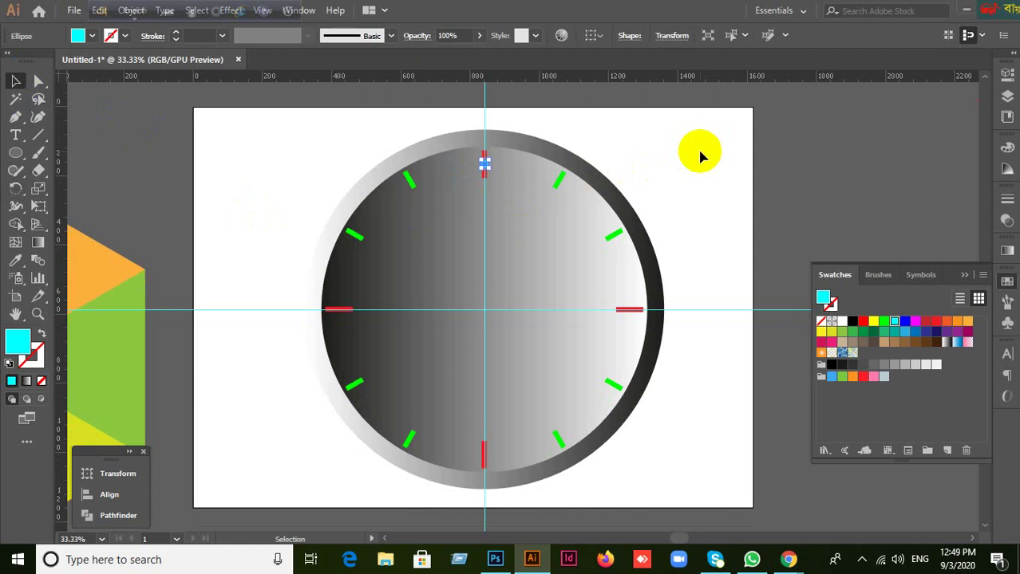
Make a copy of the cyan circle rotated by 360/60 about the intersection of the guides at the dial's centre.
click(700, 155)
scroll(499, 239, up, 1)
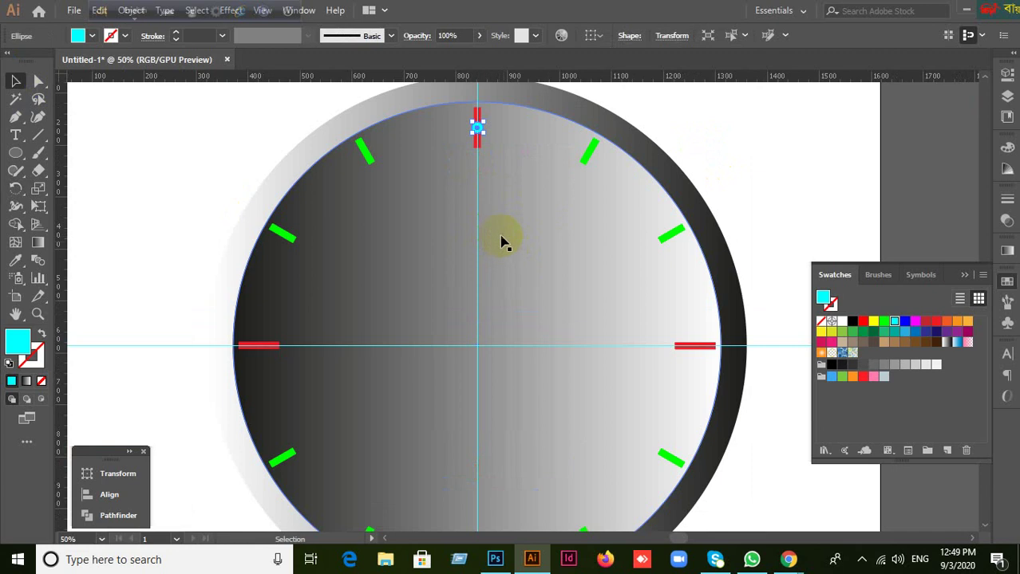
click(70, 191)
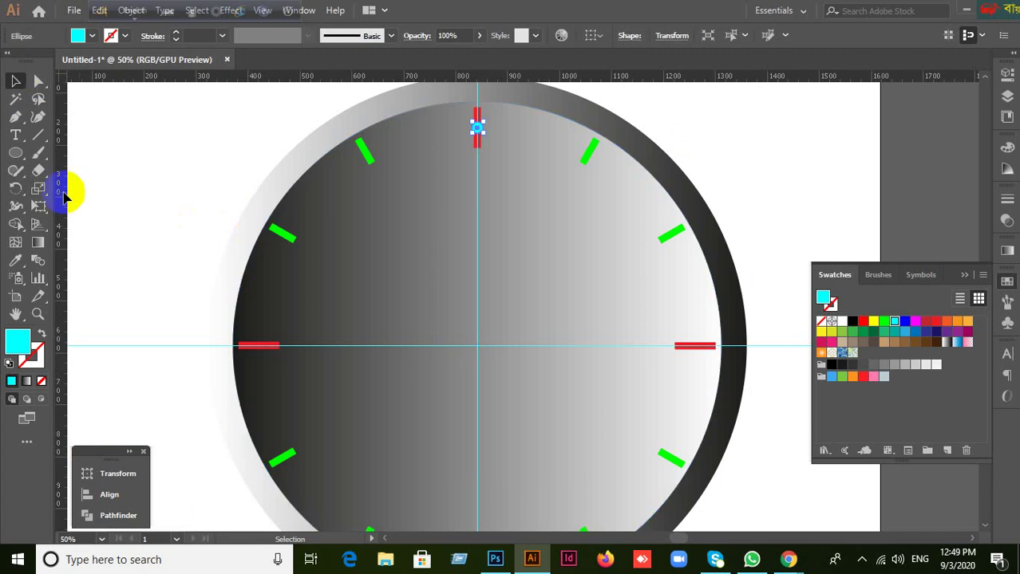
key(ctrl+shift+a)
click(477, 129)
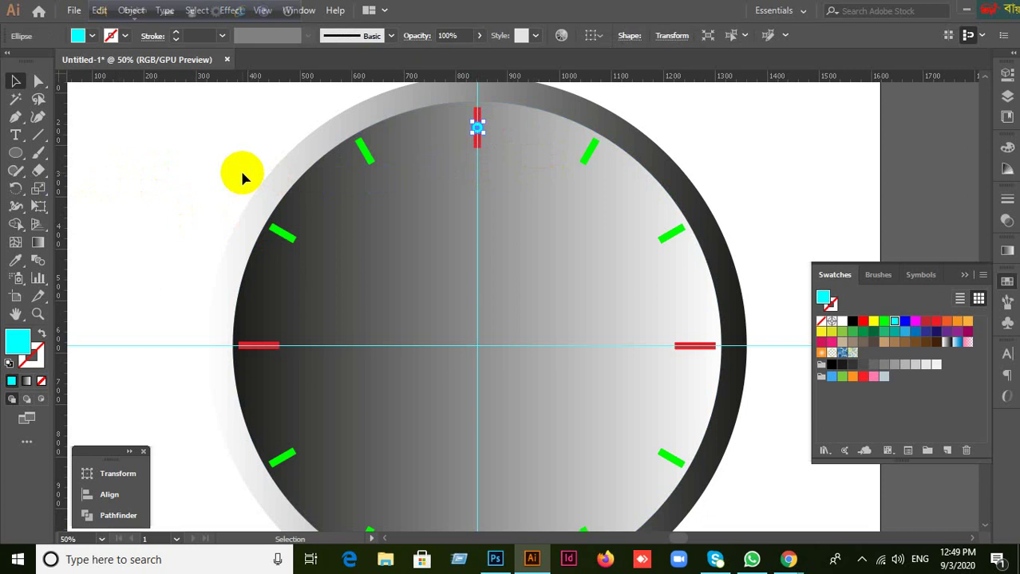
click(16, 188)
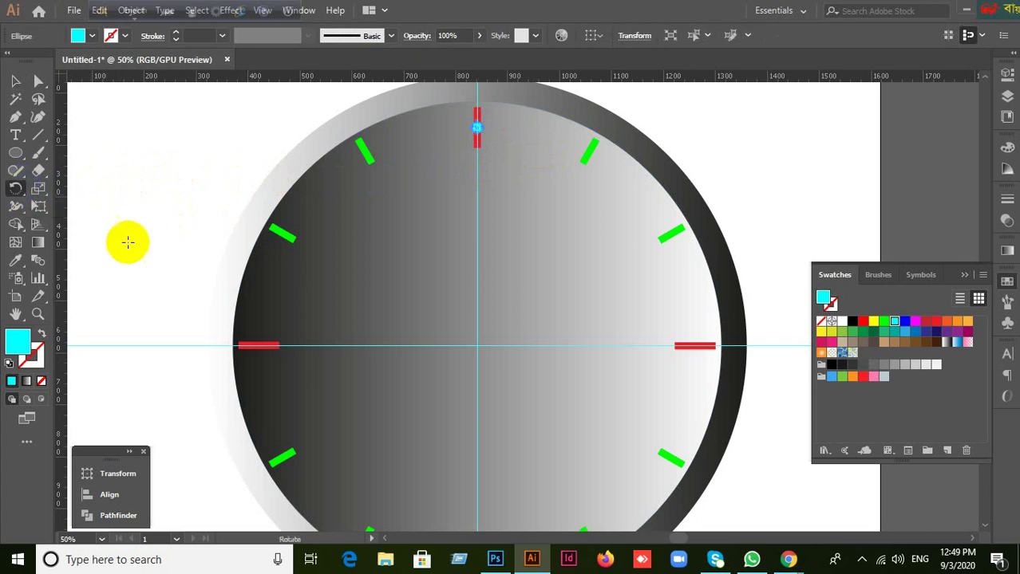
alt+click(477, 346)
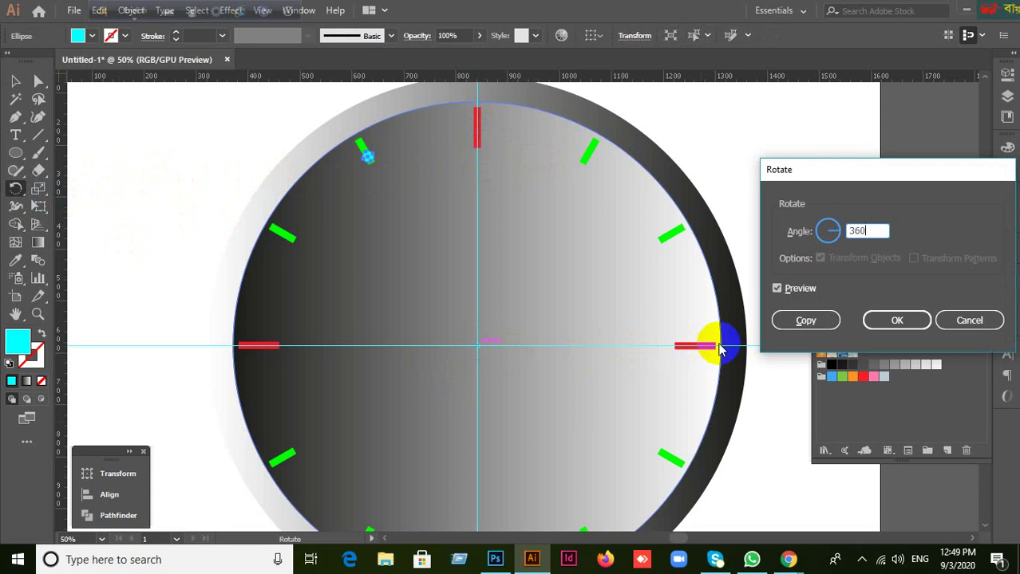
text(360/60)
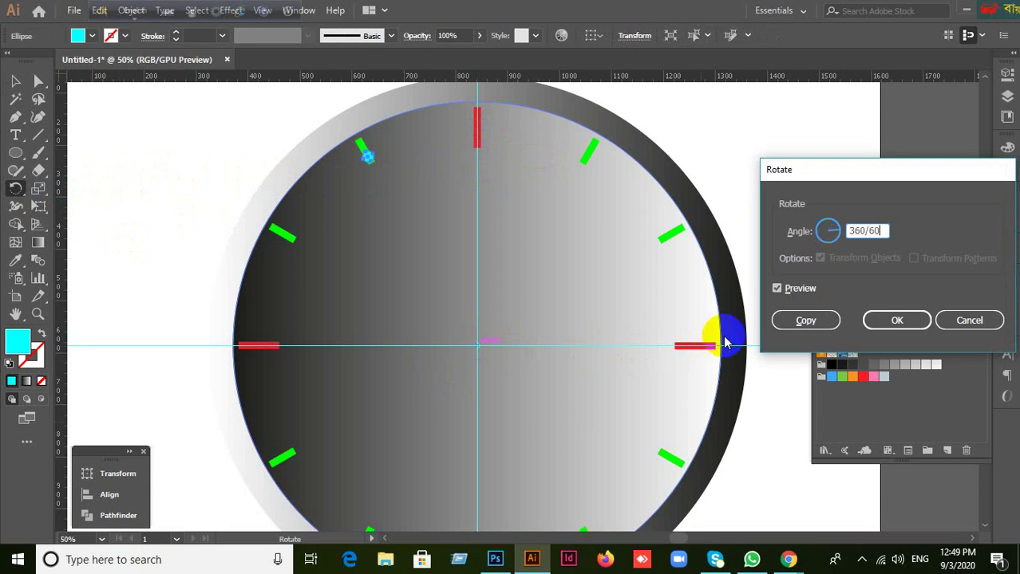
click(802, 320)
Repeat the rotated copy until the cyan minute dots complete the full ring around the dial.
key(ctrl+d)
key(ctrl+d)
key(ctrl+d)
key(ctrl+d)
key(ctrl+d)
key(ctrl+d)
key(ctrl+d)
key(ctrl+d)
key(ctrl+d)
key(ctrl+d)
key(ctrl+d)
key(ctrl+d)
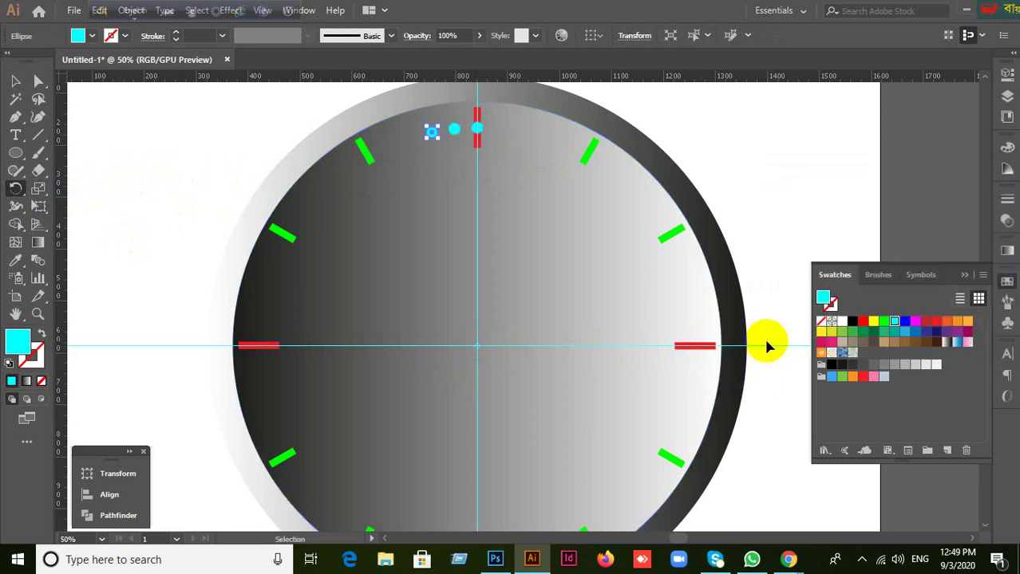
key(ctrl+d)
key(ctrl+d)
key(ctrl+d)
key(ctrl+d)
key(ctrl+d)
key(ctrl+d)
key(ctrl+d)
key(ctrl+d)
key(ctrl+d)
key(ctrl+d)
key(ctrl+d)
key(ctrl+d)
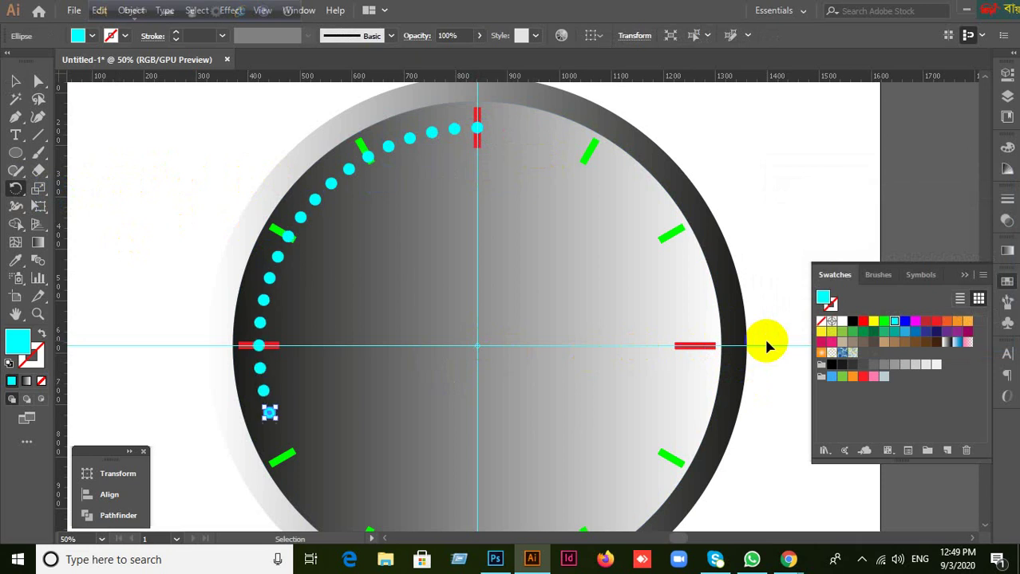
key(ctrl+d)
key(ctrl+d)
key(ctrl+d)
key(ctrl+d)
key(ctrl+d)
key(ctrl+d)
key(ctrl+d)
key(ctrl+d)
key(ctrl+d)
key(ctrl+d)
key(ctrl+d)
key(ctrl+d)
key(ctrl+d)
key(ctrl+d)
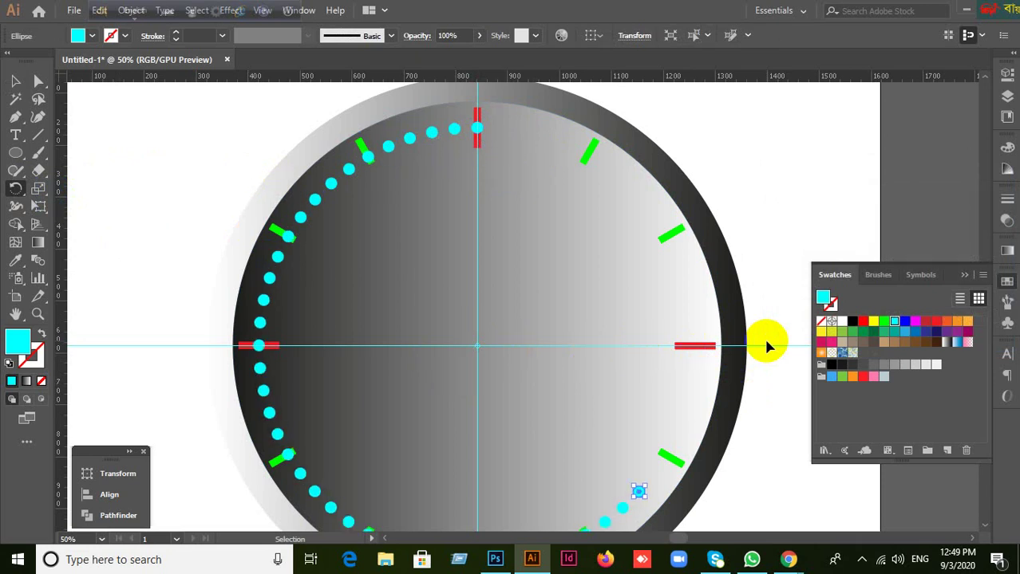
key(ctrl+d)
key(ctrl+d)
key(ctrl+d)
key(ctrl+d)
key(ctrl+d)
key(ctrl+d)
key(ctrl+d)
key(ctrl+d)
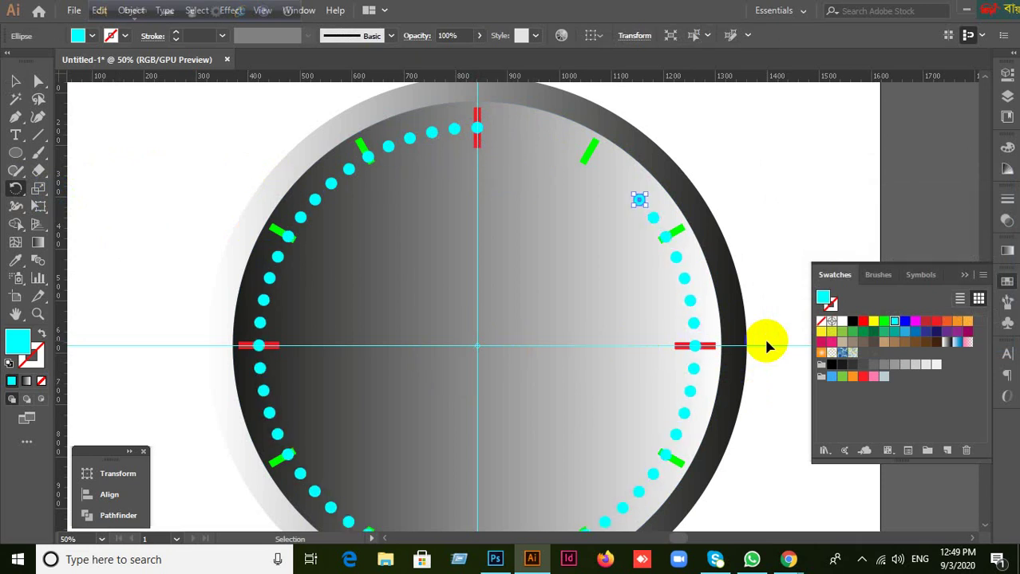
key(ctrl+d)
key(ctrl+d)
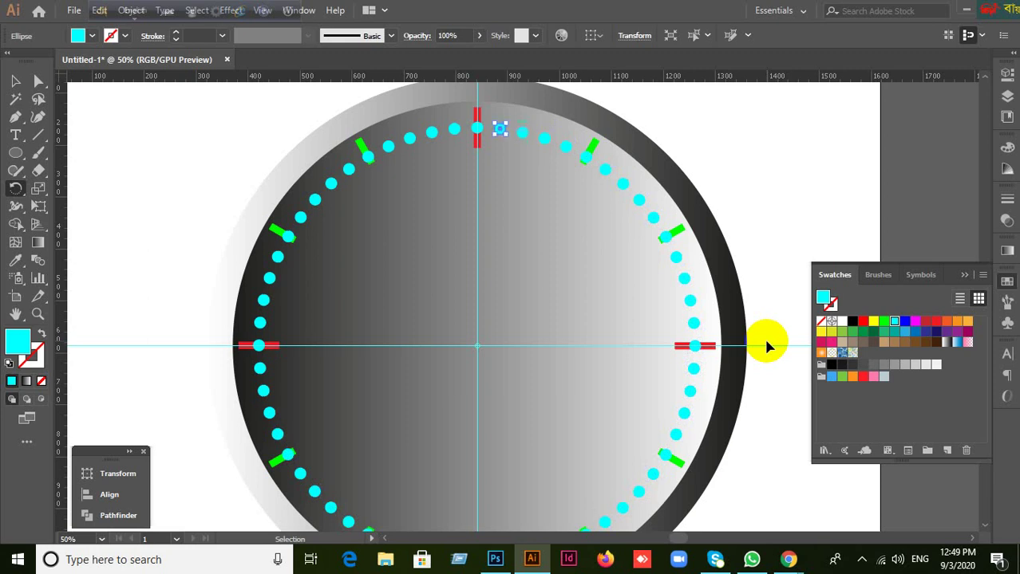
Delete the cyan dots that overlap the 12, 10, 8 and 9 o'clock markers.
click(15, 80)
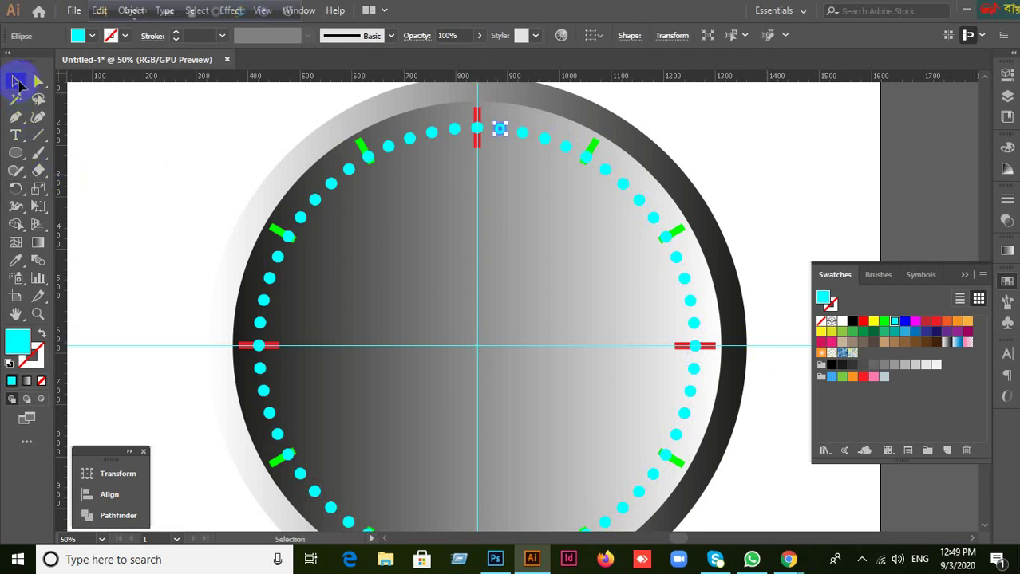
drag(477, 129, 501, 194)
drag(285, 239, 365, 307)
key(Delete)
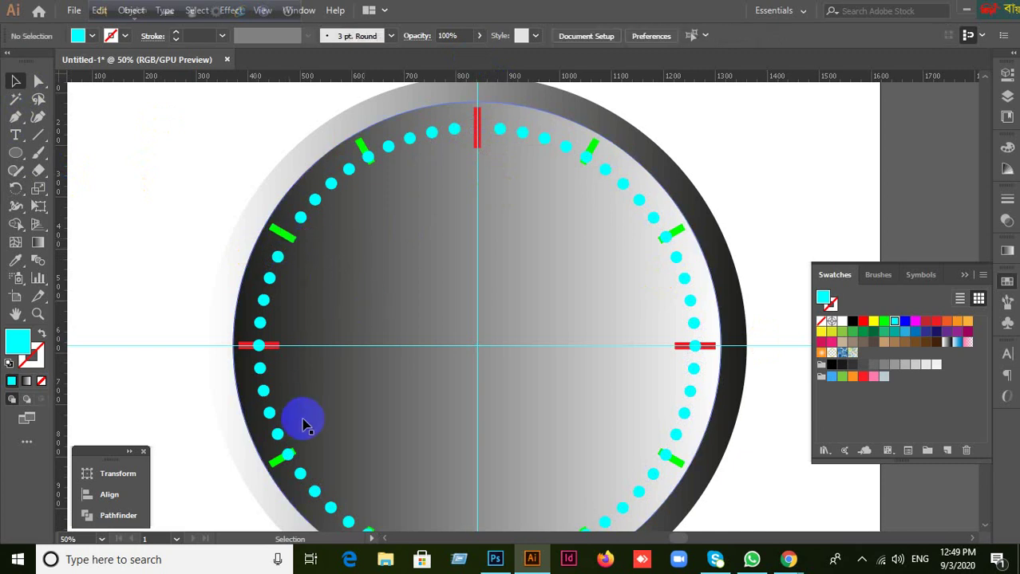
click(286, 452)
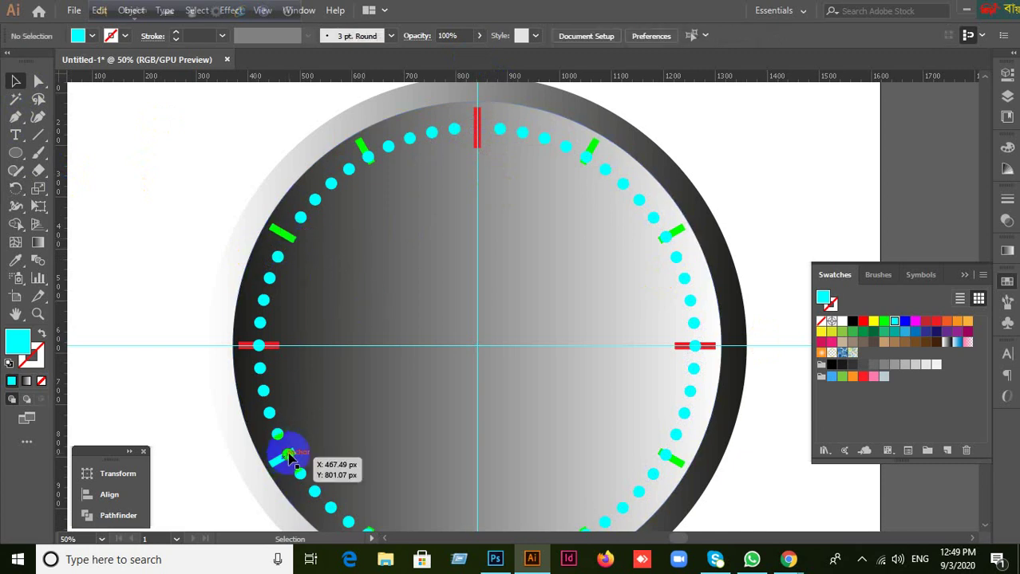
key(Delete)
click(257, 346)
key(Delete)
Delete the cyan dots that overlap the 7 and 6 o'clock markers.
click(415, 398)
scroll(421, 401, down, 3)
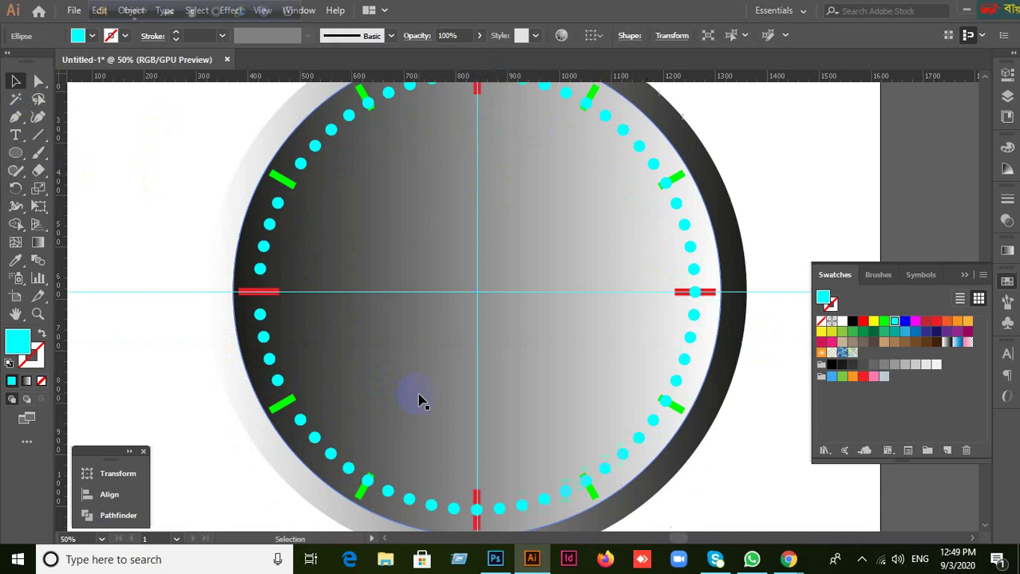
key(ctrl+shift+a)
drag(387, 474, 365, 468)
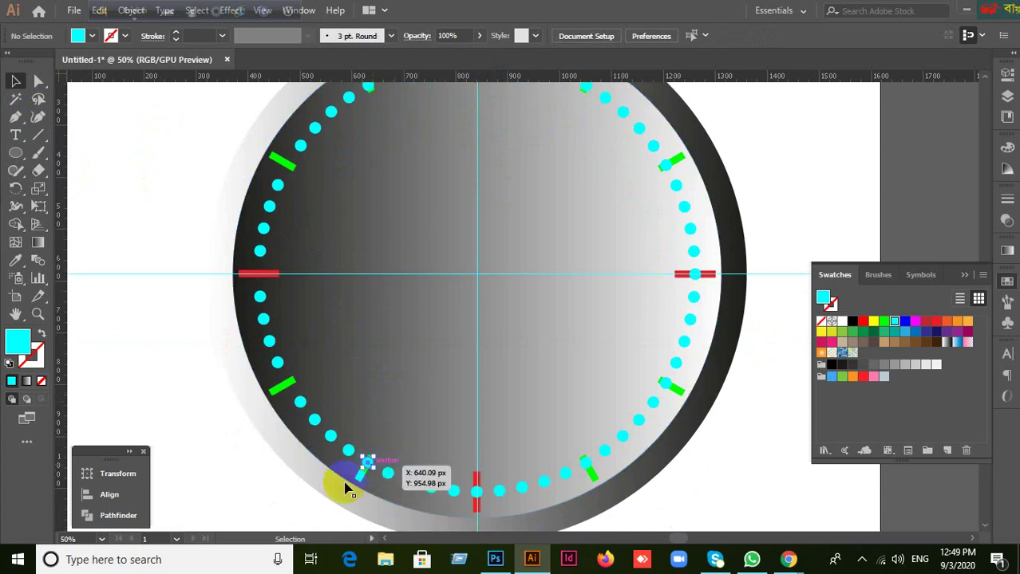
drag(477, 491, 476, 497)
key(Delete)
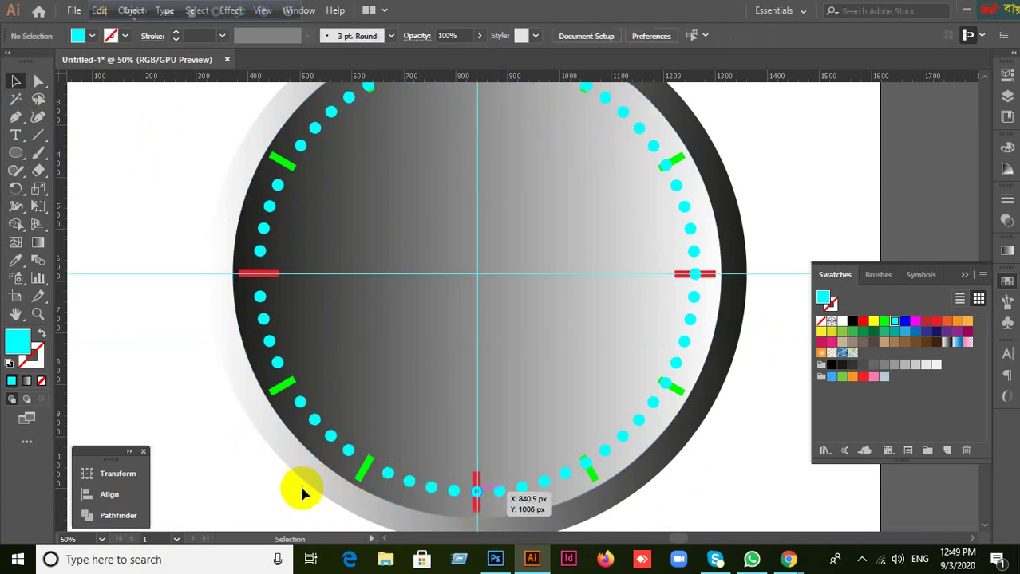
Delete the cyan dots that overlap the 3, 4 and 5 o'clock markers.
scroll(748, 432, up, 2)
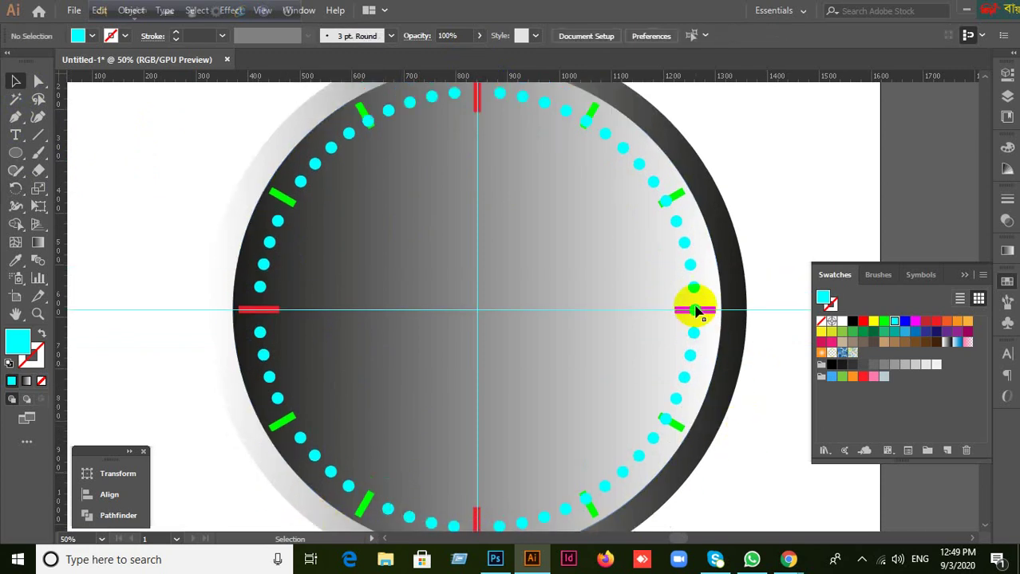
drag(694, 310, 581, 437)
scroll(710, 444, down, 2)
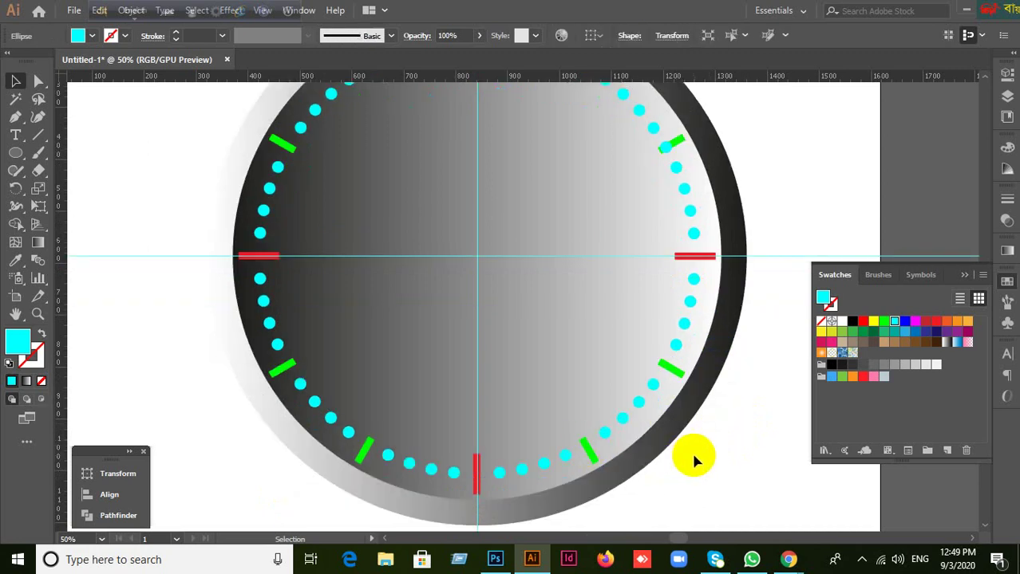
click(691, 451)
Delete the cyan dots that overlap the 2, 11 and 1 o'clock markers.
scroll(691, 452, up, 3)
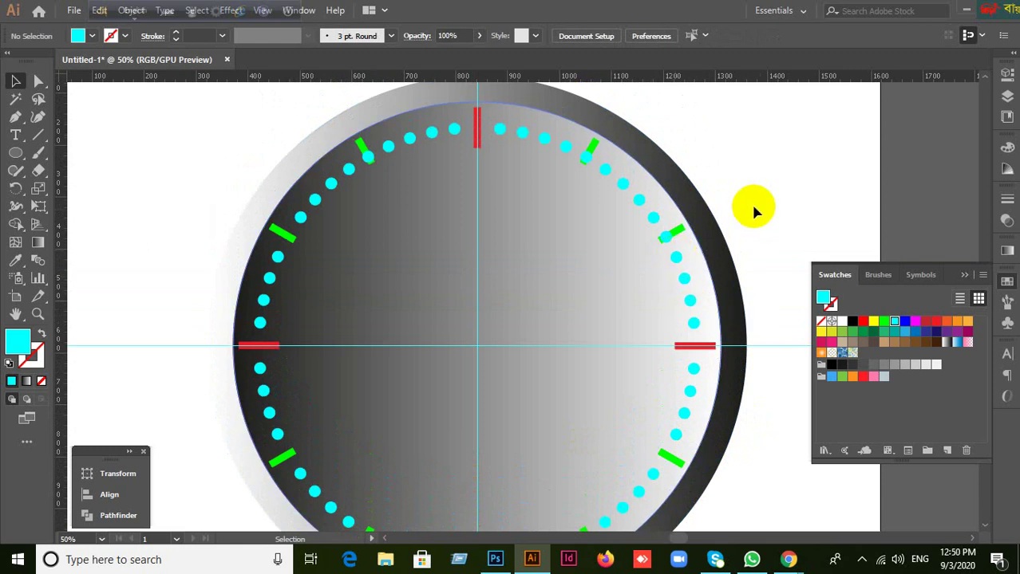
click(667, 236)
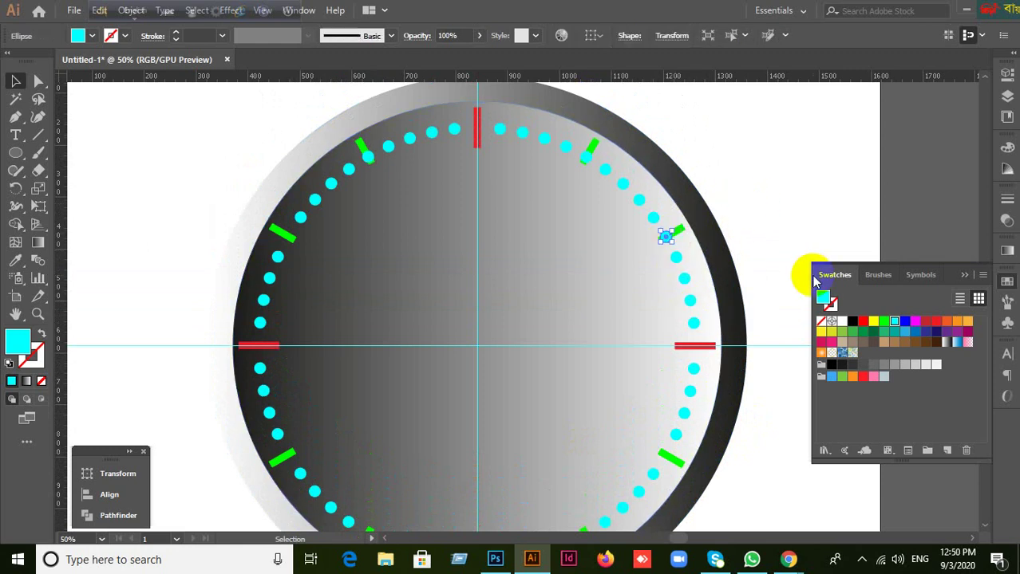
key(Delete)
click(367, 157)
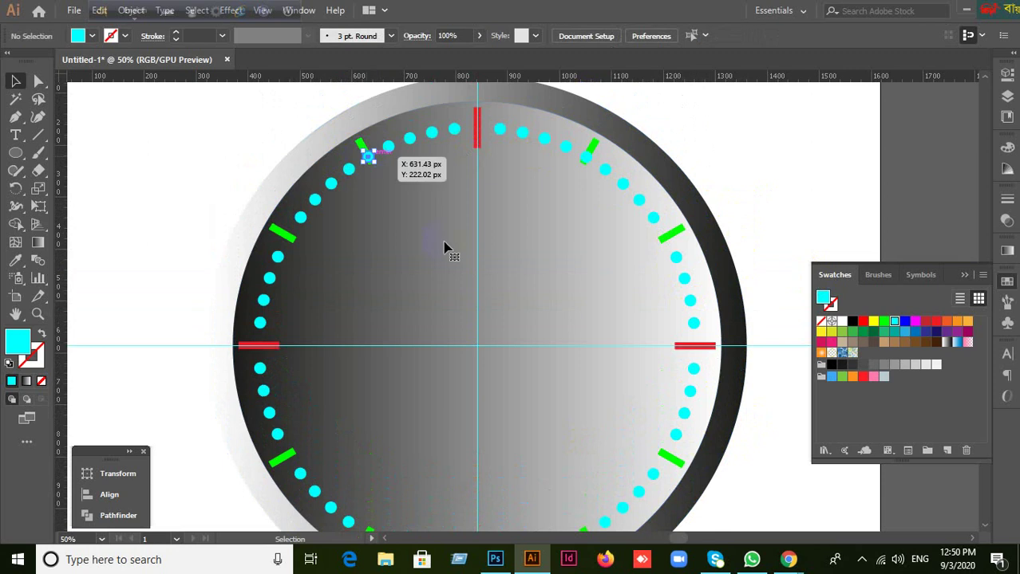
key(Delete)
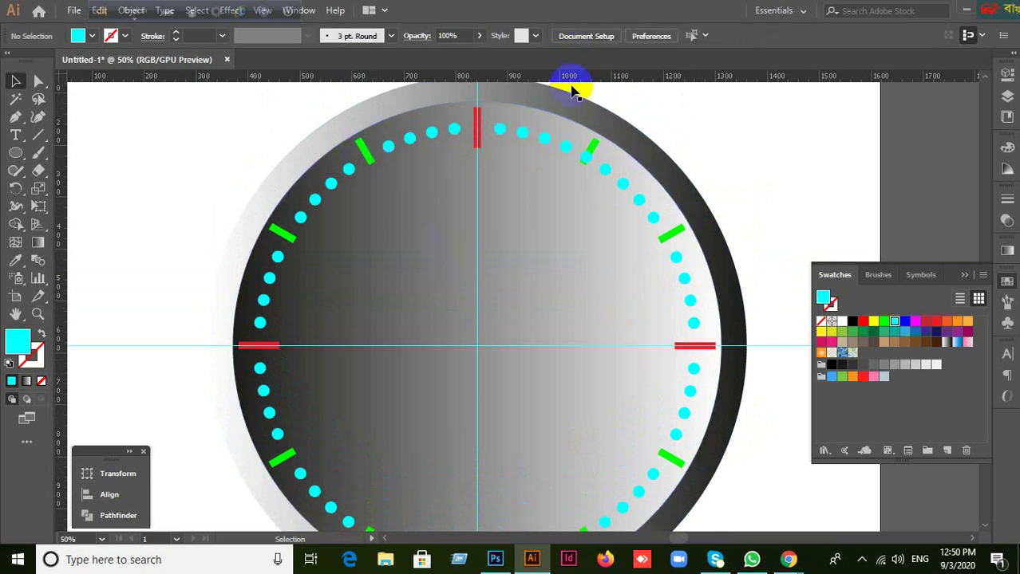
click(587, 157)
key(Delete)
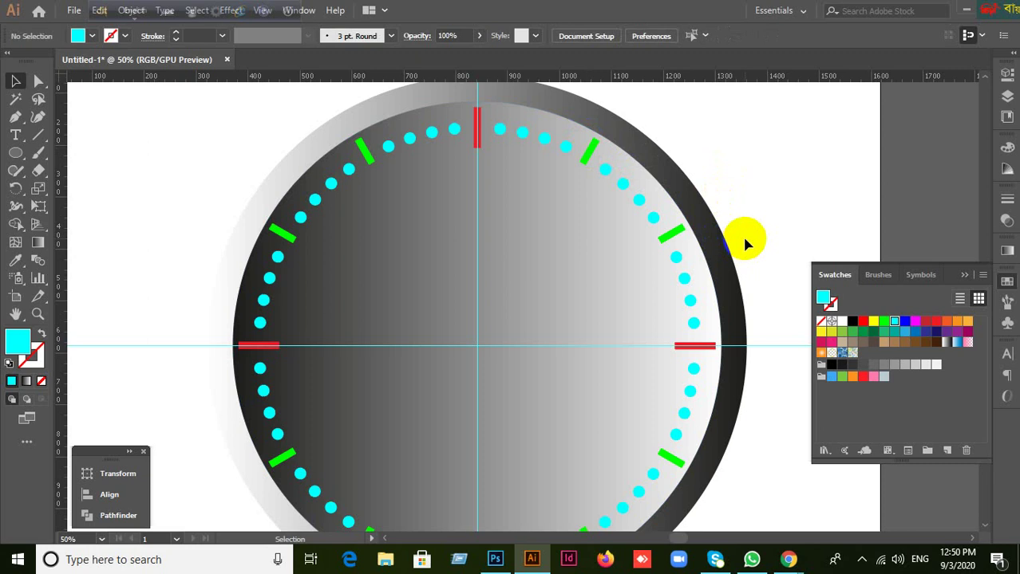
Draw a tall, narrow cyan rectangle along the vertical guide, from below the 12 o'clock marker down to the dial's centre.
scroll(742, 235, down, 1)
drag(751, 284, 660, 254)
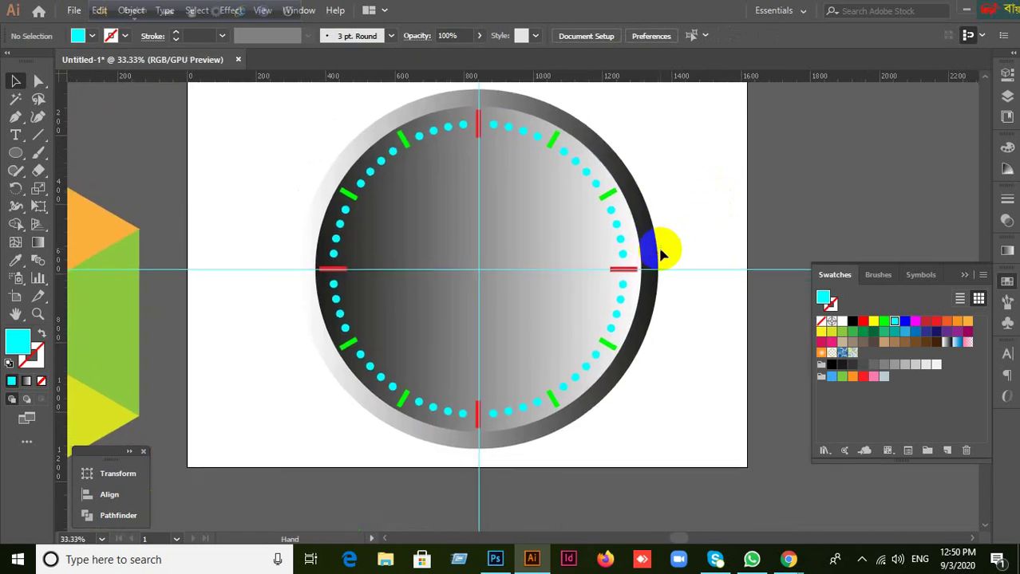
scroll(604, 262, up, 2)
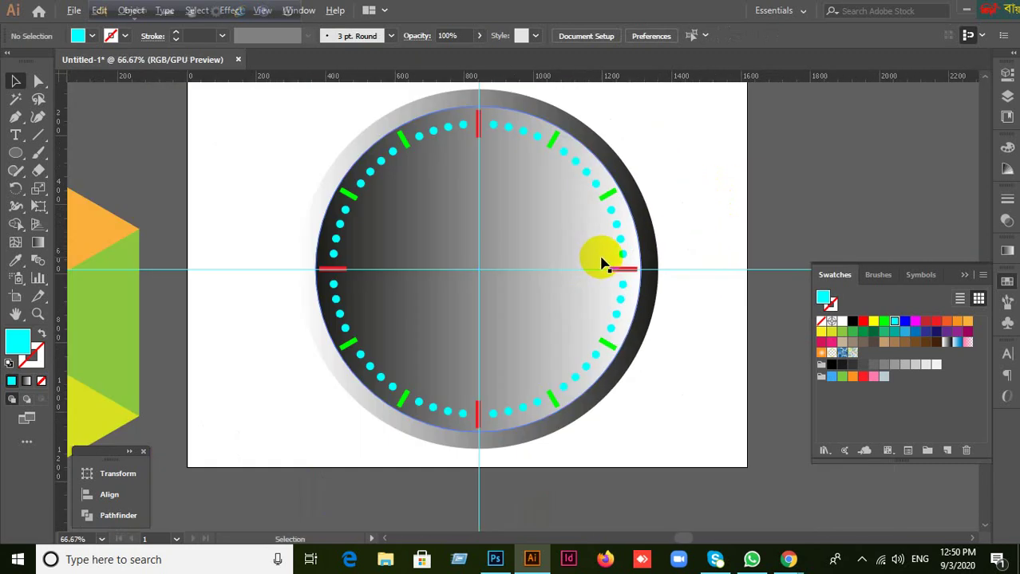
scroll(588, 265, up, 1)
scroll(588, 265, down, 1)
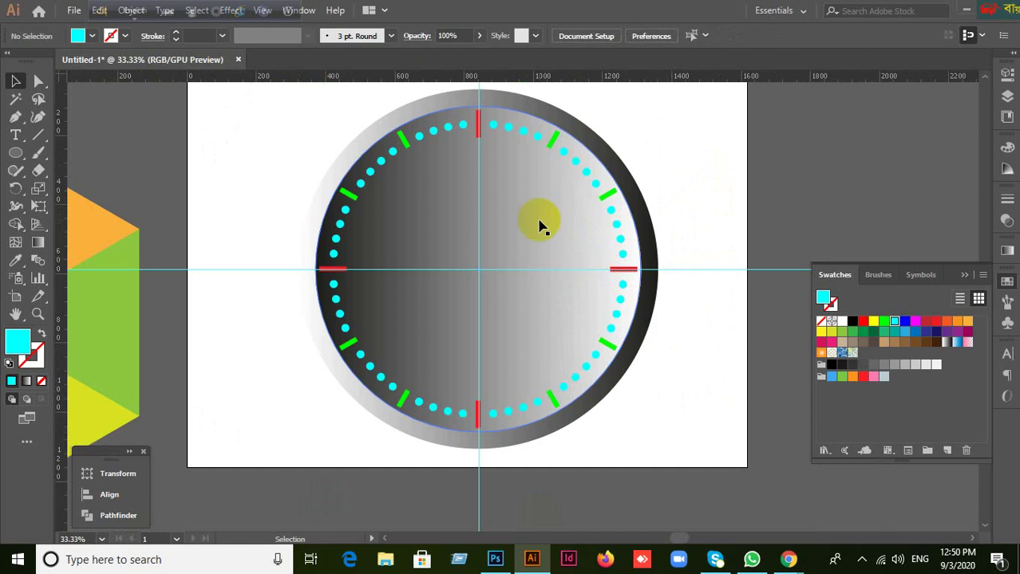
scroll(540, 221, up, 1)
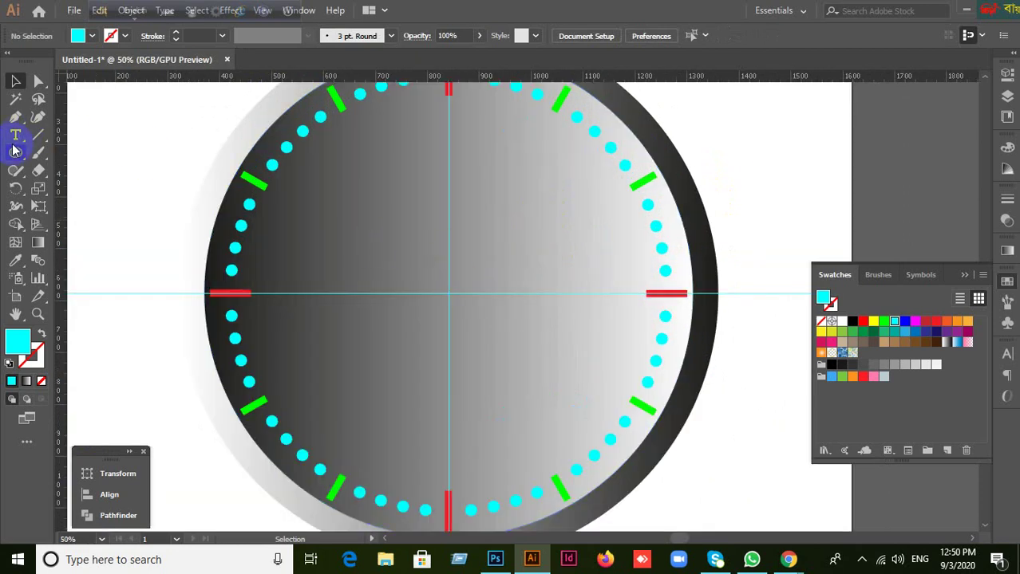
drag(15, 152, 67, 155)
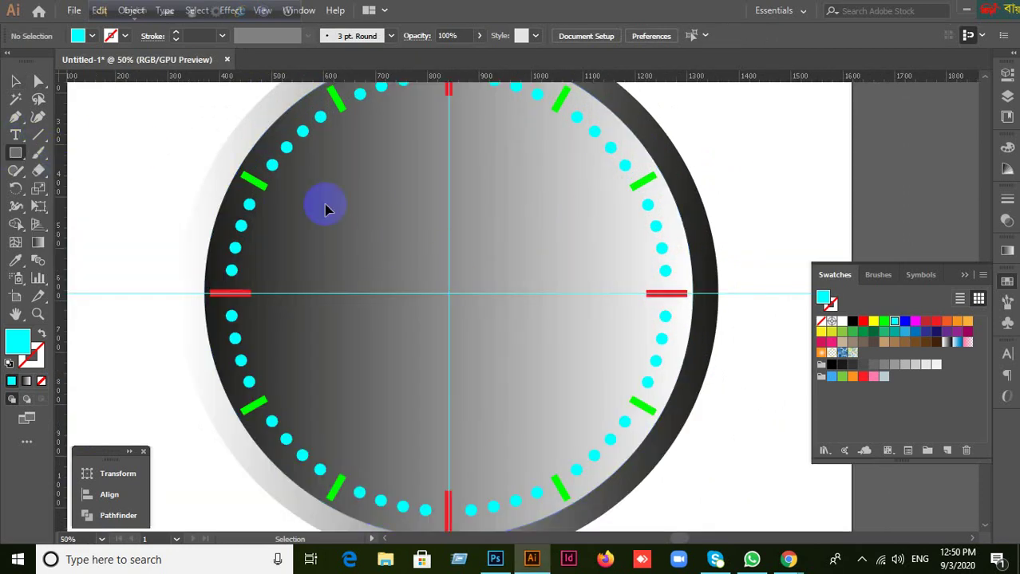
scroll(449, 200, up, 1)
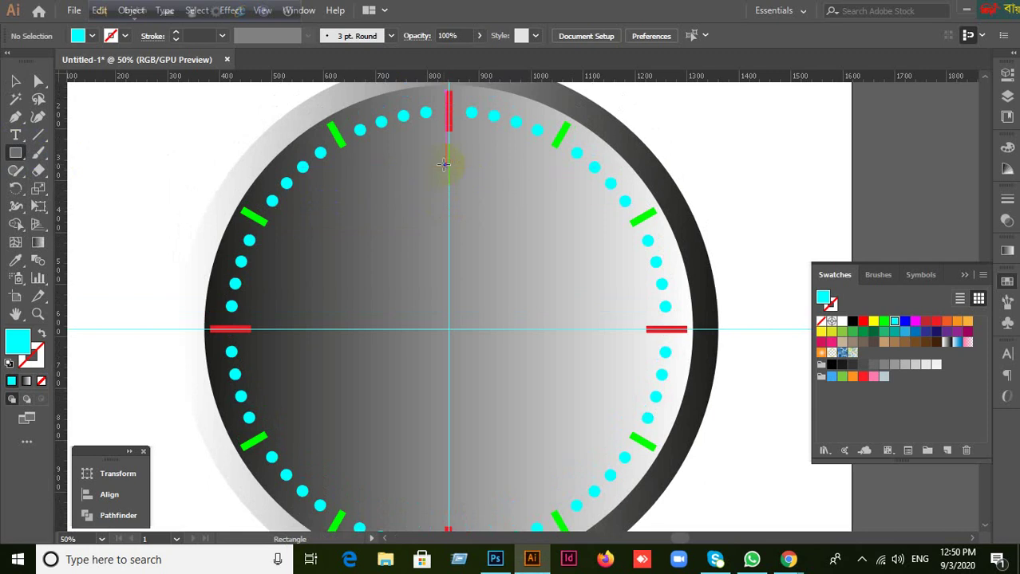
drag(444, 163, 457, 331)
click(16, 81)
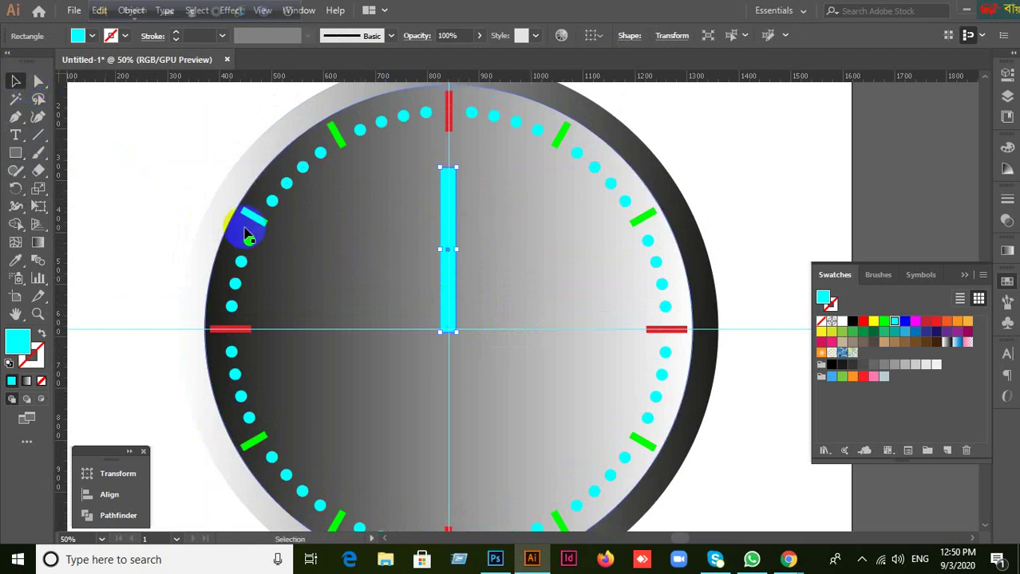
Try moving the dial's outer ring and undo the move.
click(179, 186)
click(235, 182)
drag(235, 182, 229, 227)
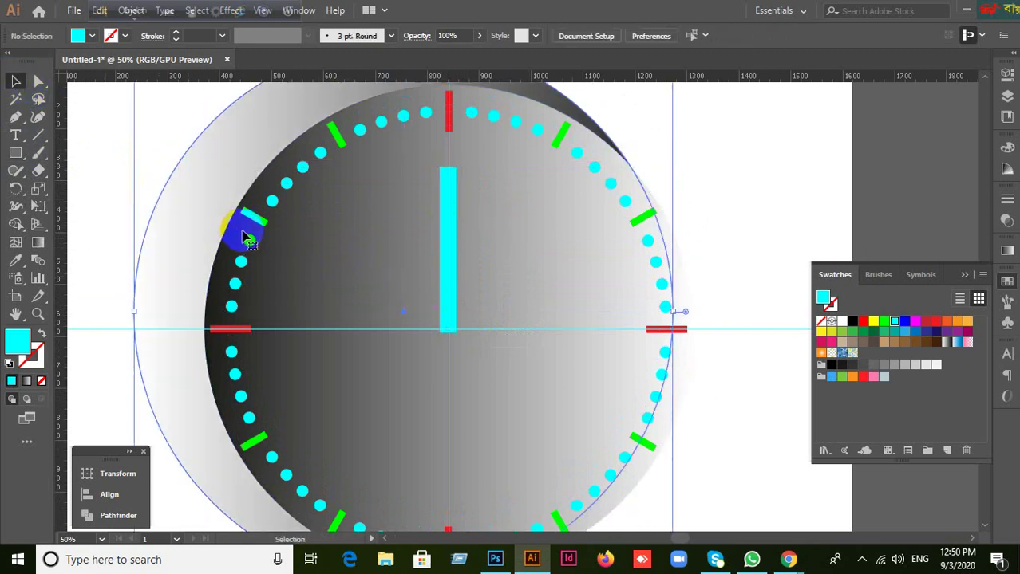
key(ctrl+z)
drag(455, 267, 510, 292)
key(ctrl+z)
alt+scroll(482, 278, up, 1)
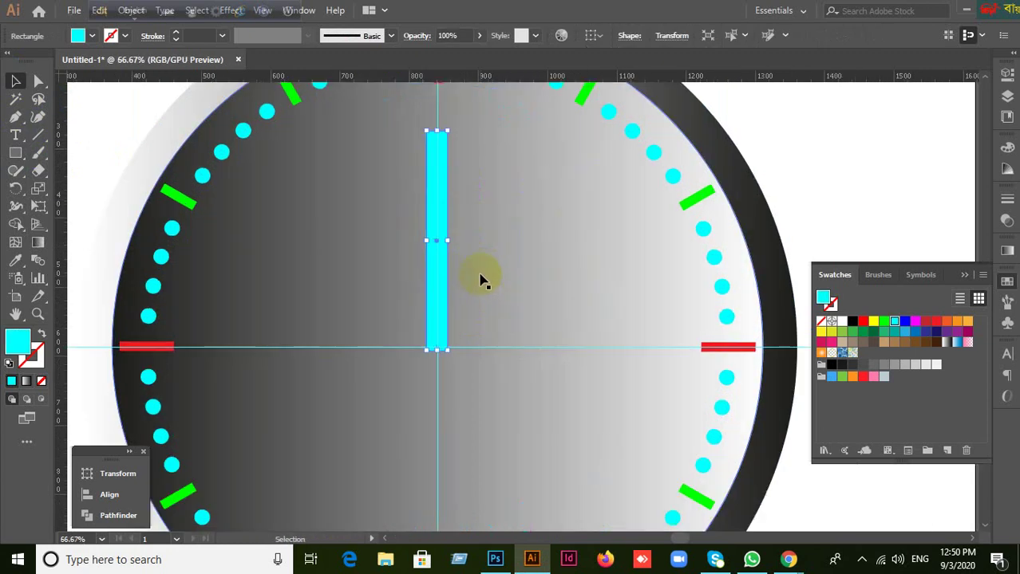
click(442, 145)
click(448, 209)
scroll(446, 201, up, 3)
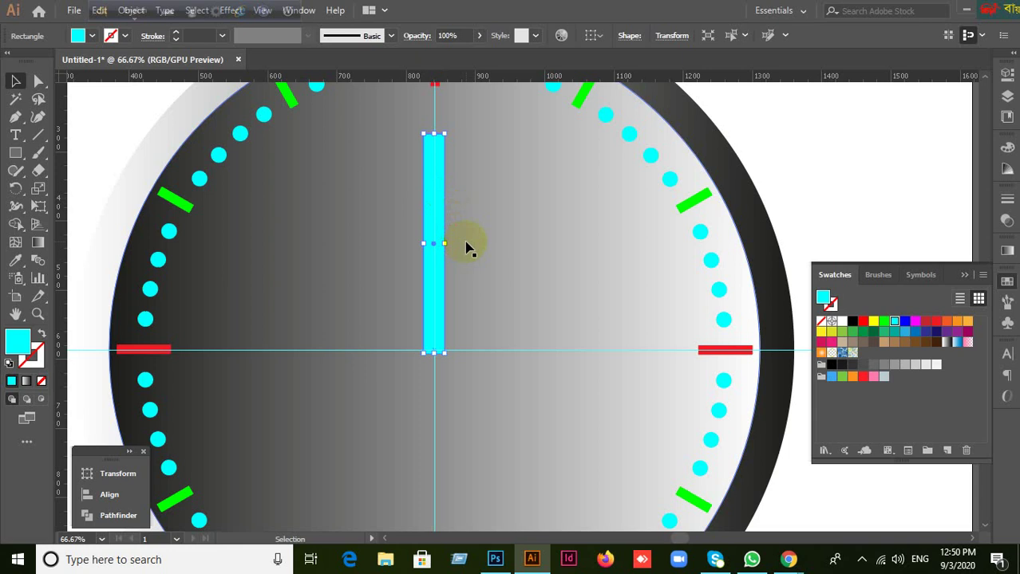
click(433, 274)
click(216, 189)
alt+scroll(219, 192, down, 1)
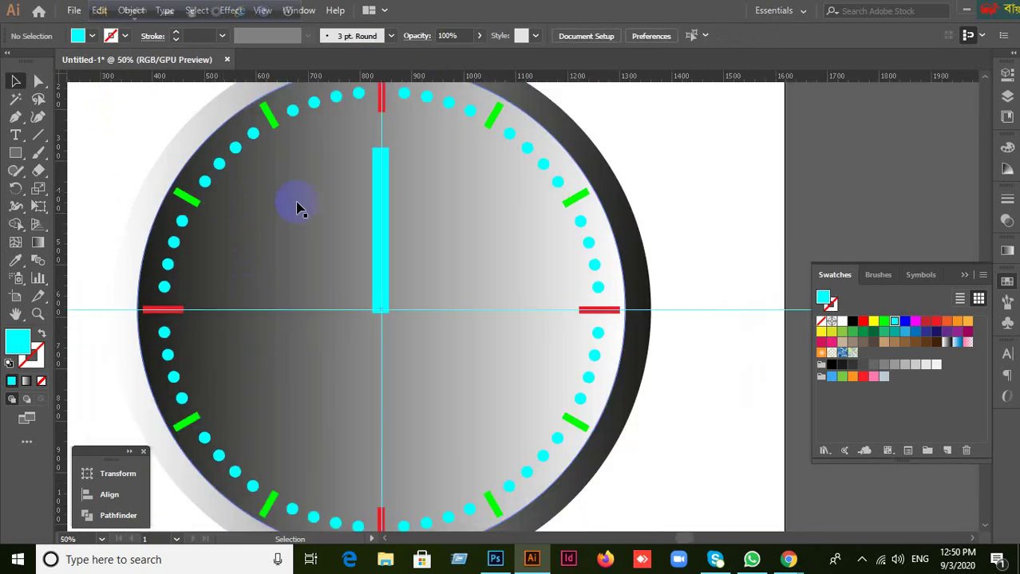
Try selecting only the two upper corner points of the cyan rectangle, undoing the stray changes.
click(379, 190)
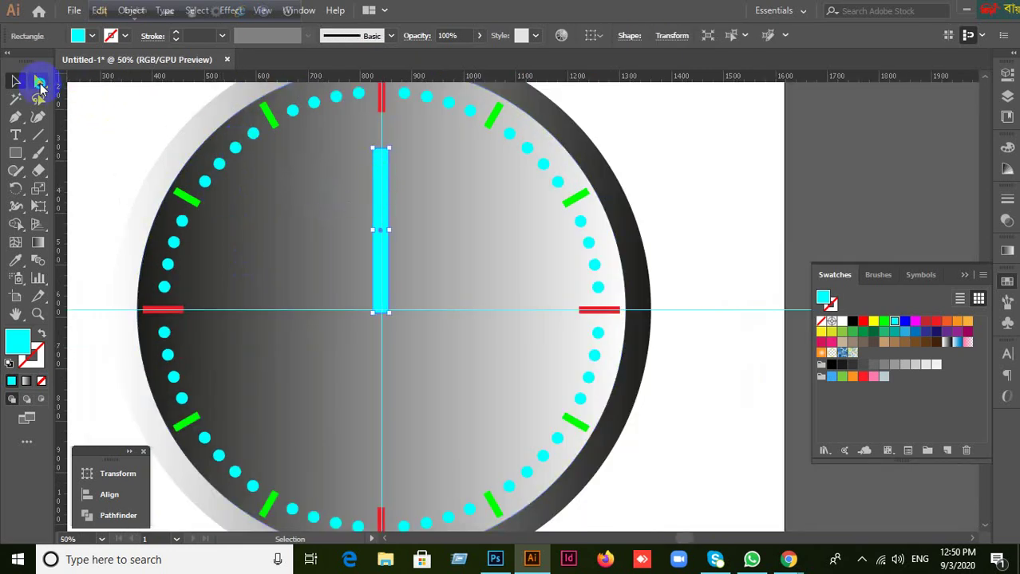
click(40, 84)
drag(323, 143, 409, 182)
key(v)
key(ctrl+z)
key(a)
click(374, 166)
key(ctrl+z)
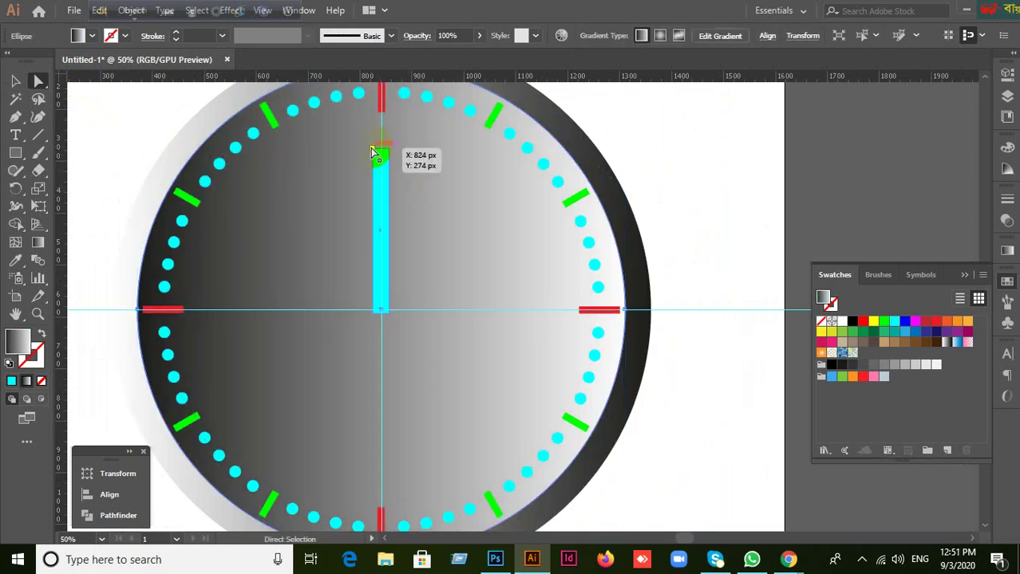
click(373, 152)
drag(391, 156, 305, 166)
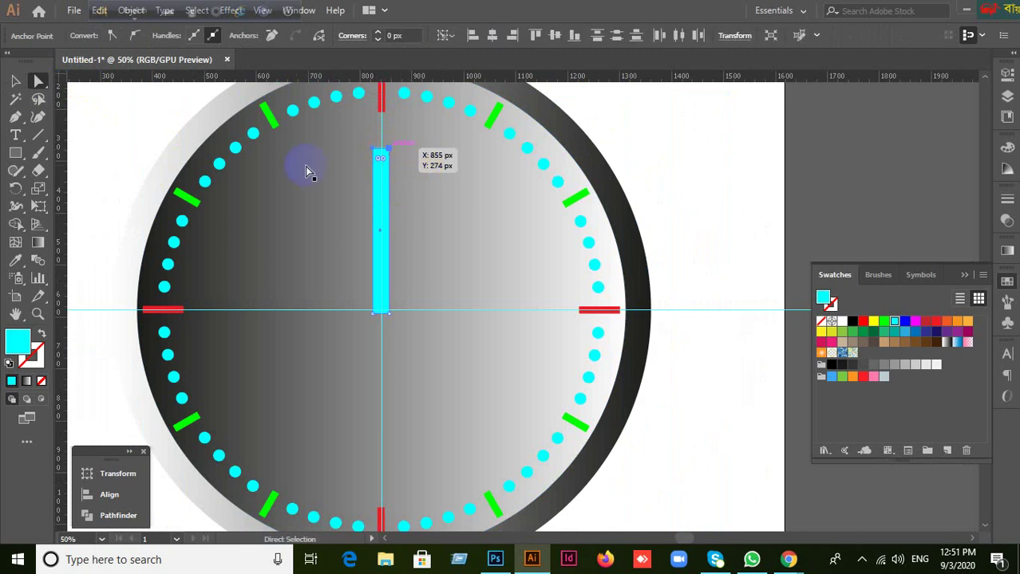
click(15, 80)
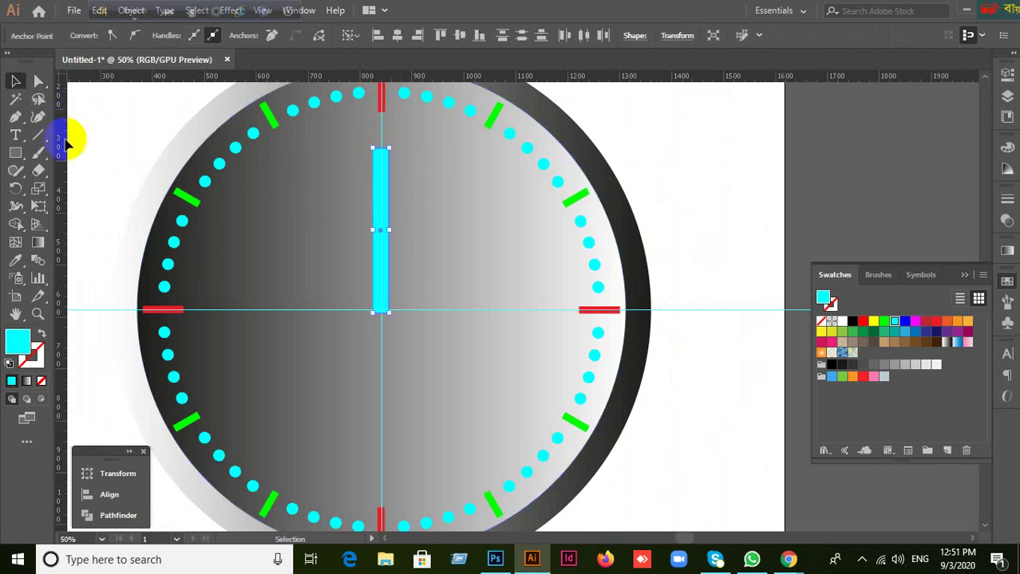
drag(170, 125, 205, 155)
click(585, 155)
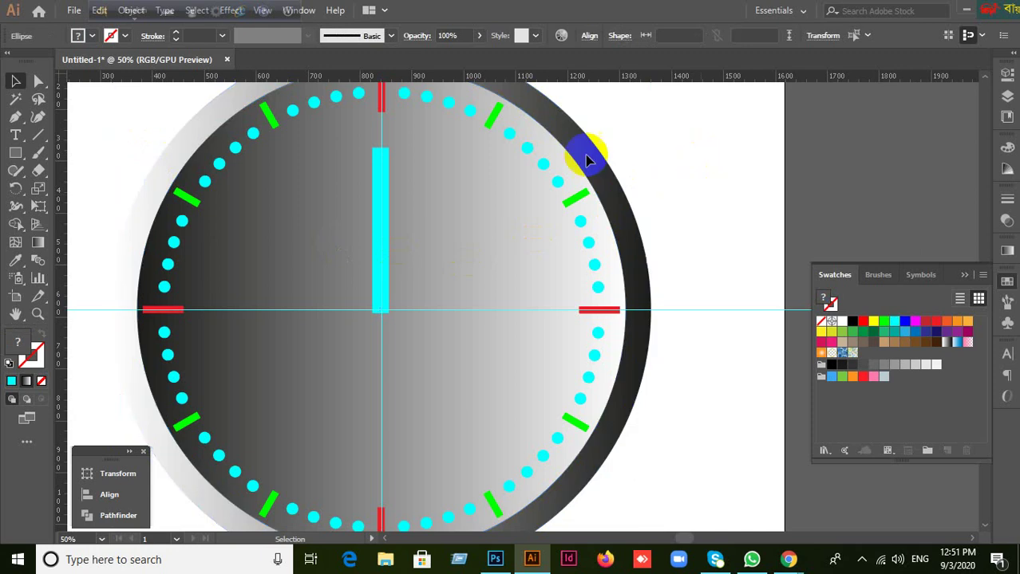
drag(597, 122, 556, 153)
key(a)
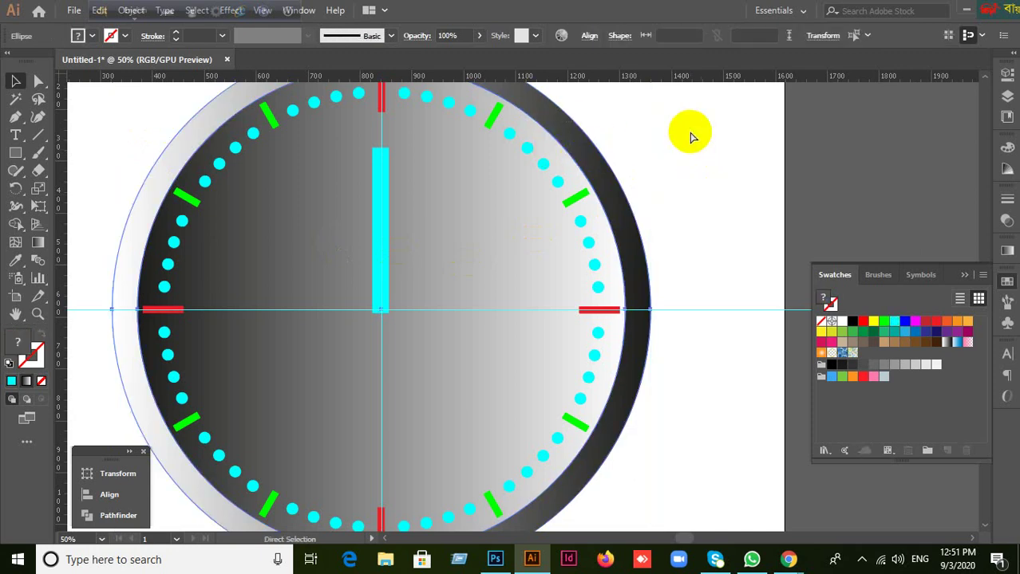
key(v)
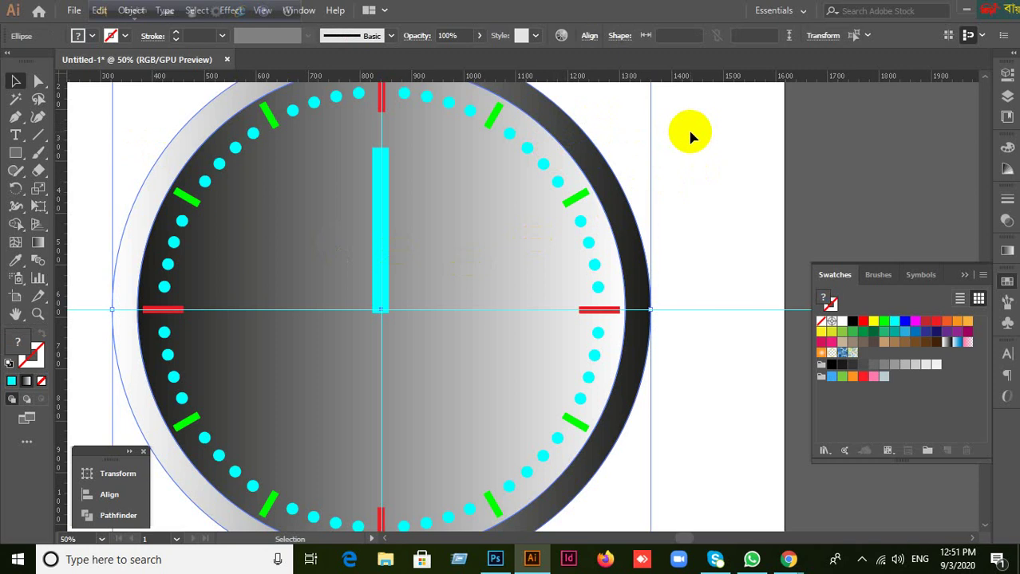
click(691, 137)
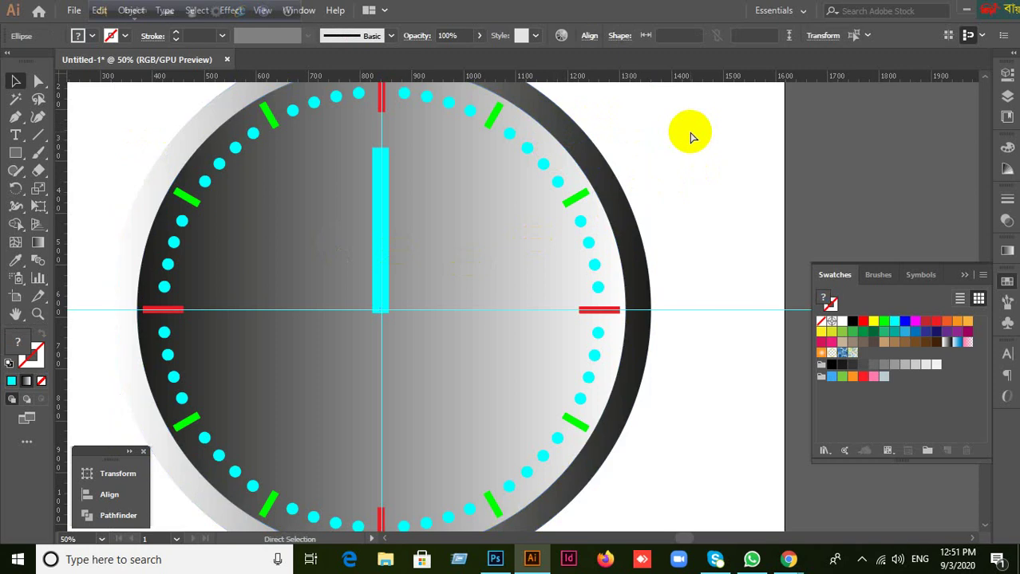
Taper the narrow cyan rectangle to a point by averaging its two upper corner points along the vertical axis.
click(380, 273)
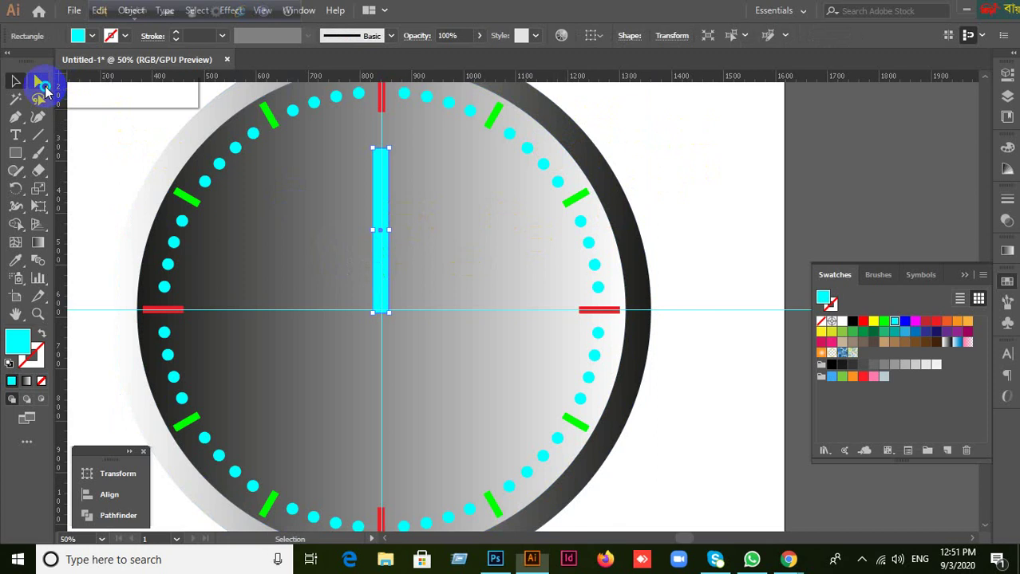
drag(39, 82, 106, 82)
drag(396, 149, 416, 156)
click(371, 236)
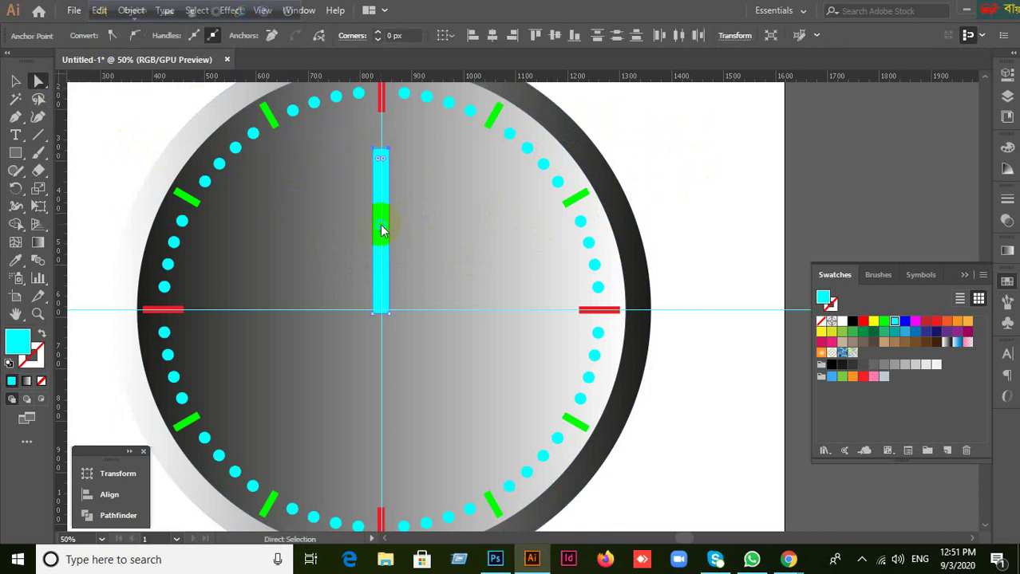
right_click(382, 231)
click(427, 359)
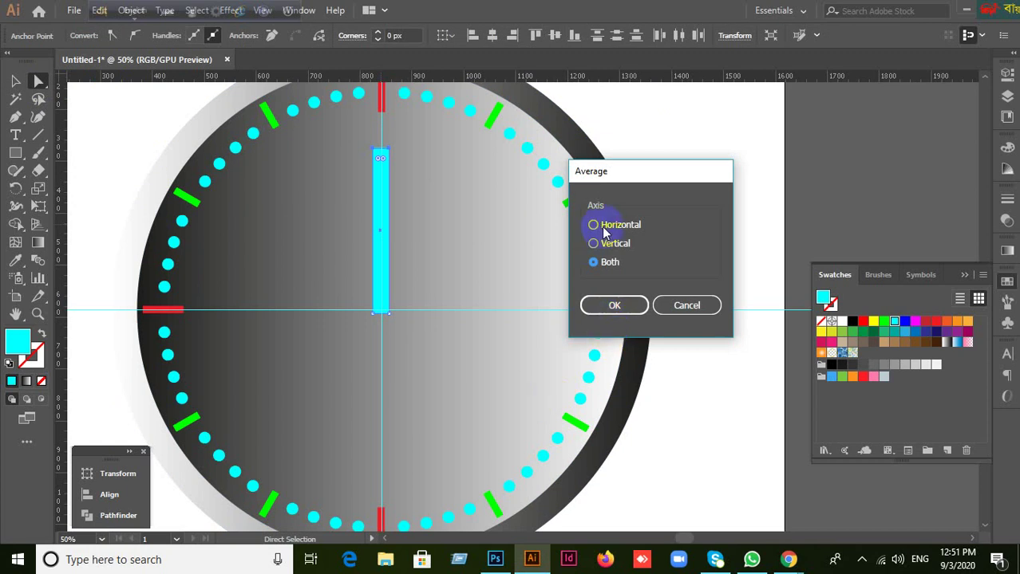
click(381, 157)
click(596, 243)
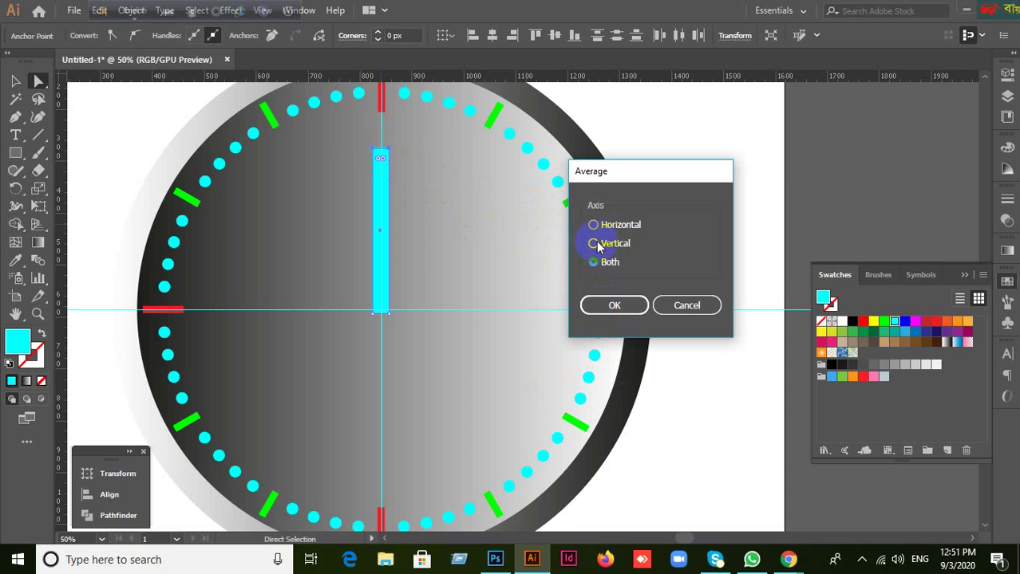
click(596, 243)
click(612, 304)
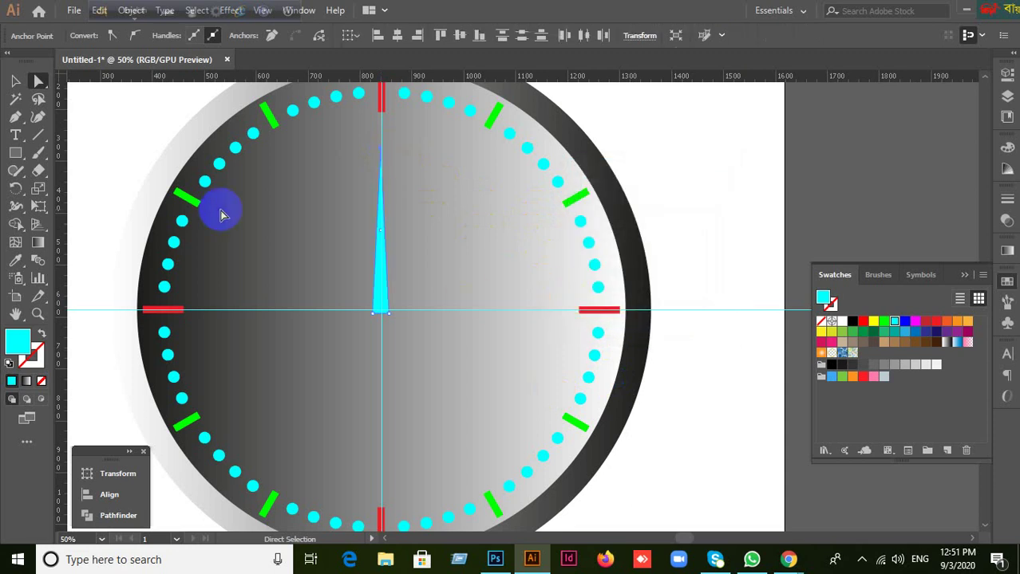
click(15, 81)
click(137, 158)
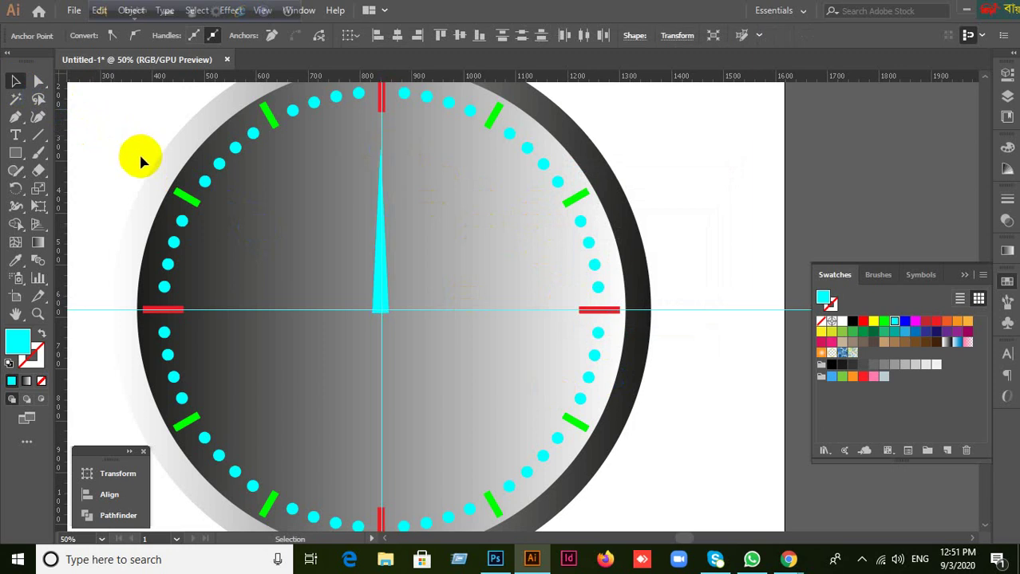
Delete the tapered cyan hand from the dial.
click(383, 233)
scroll(417, 248, up, 1)
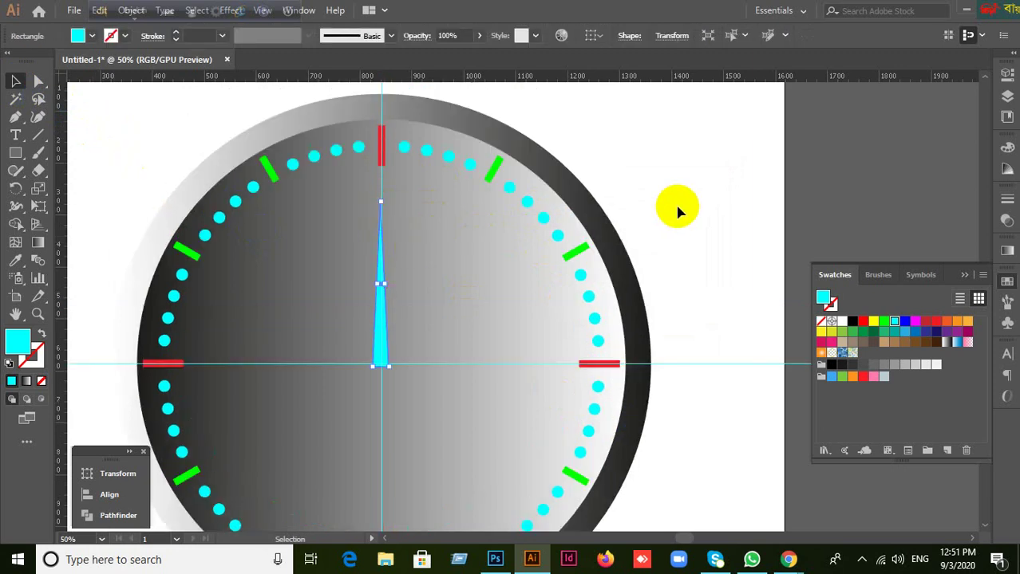
key(Delete)
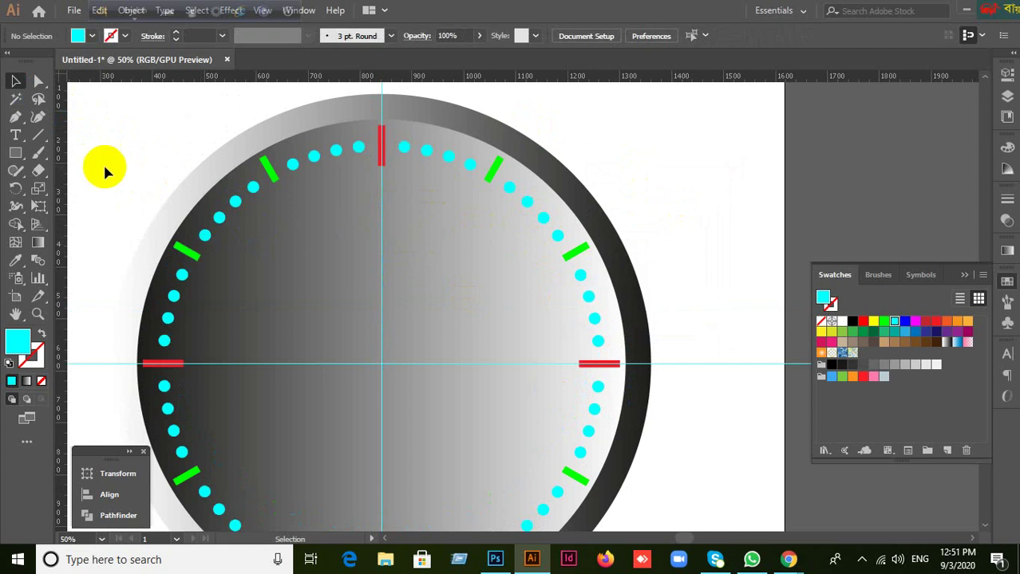
Draw a wider, taller cyan rectangle over the vertical guide, from the 12 o'clock marker down to the dial's centre.
scroll(433, 280, down, 2)
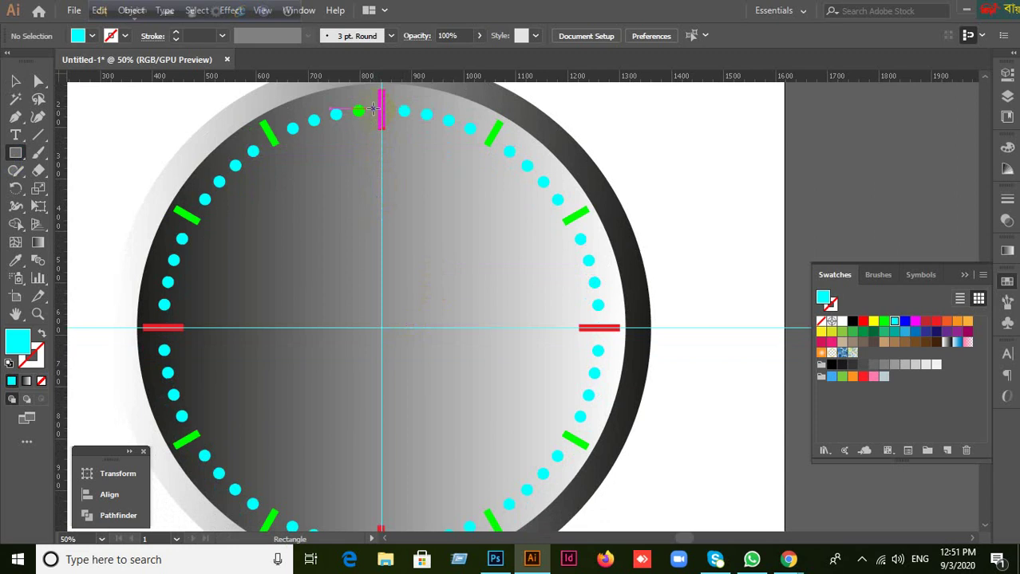
drag(373, 108, 406, 310)
drag(394, 356, 393, 327)
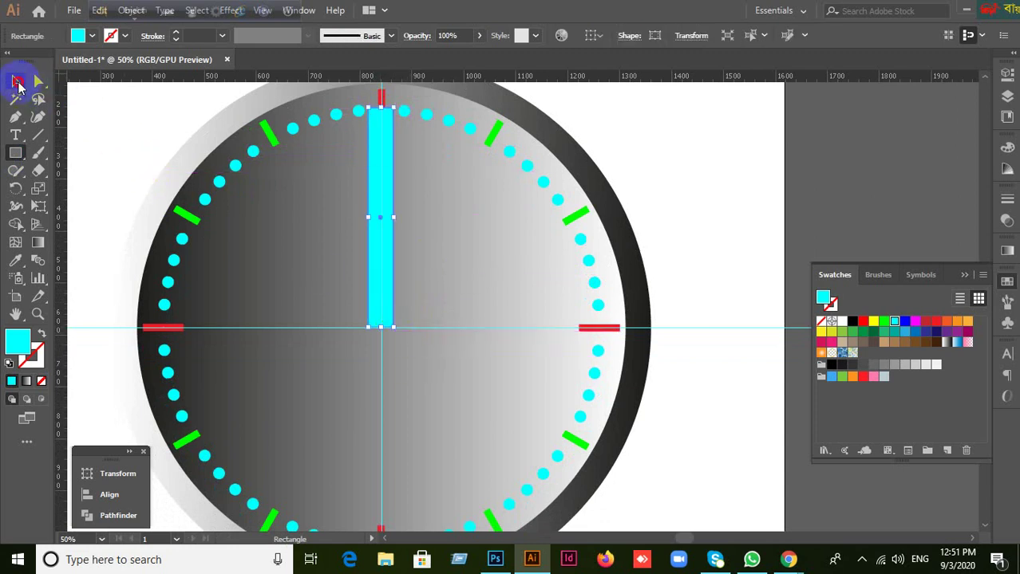
click(17, 80)
click(671, 169)
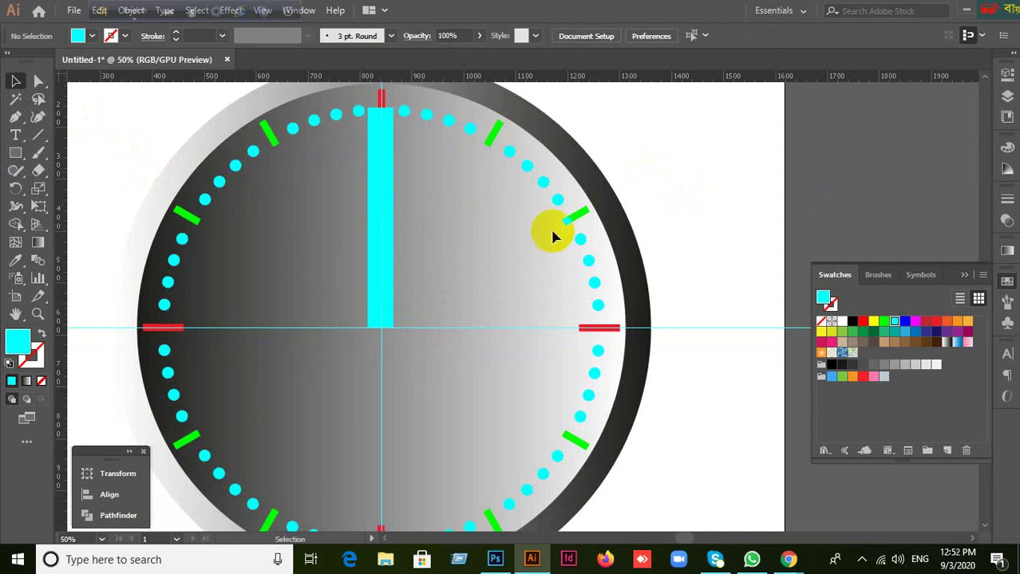
Lengthen the cyan rectangle past the dial's centre and move it down until it clears the 12 o'clock marker.
scroll(440, 214, up, 2)
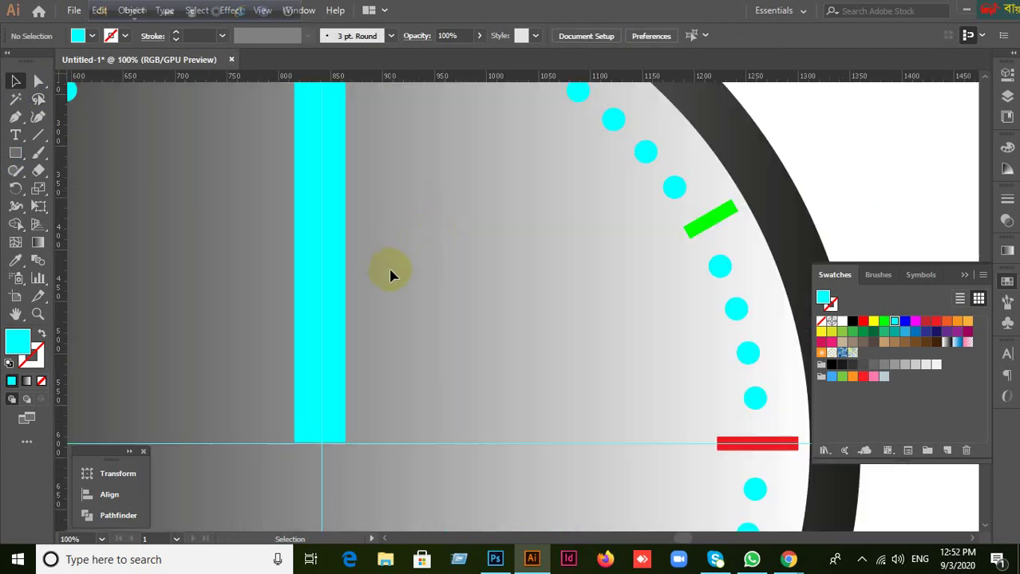
scroll(399, 268, down, 1)
scroll(403, 268, down, 1)
scroll(408, 292, down, 2)
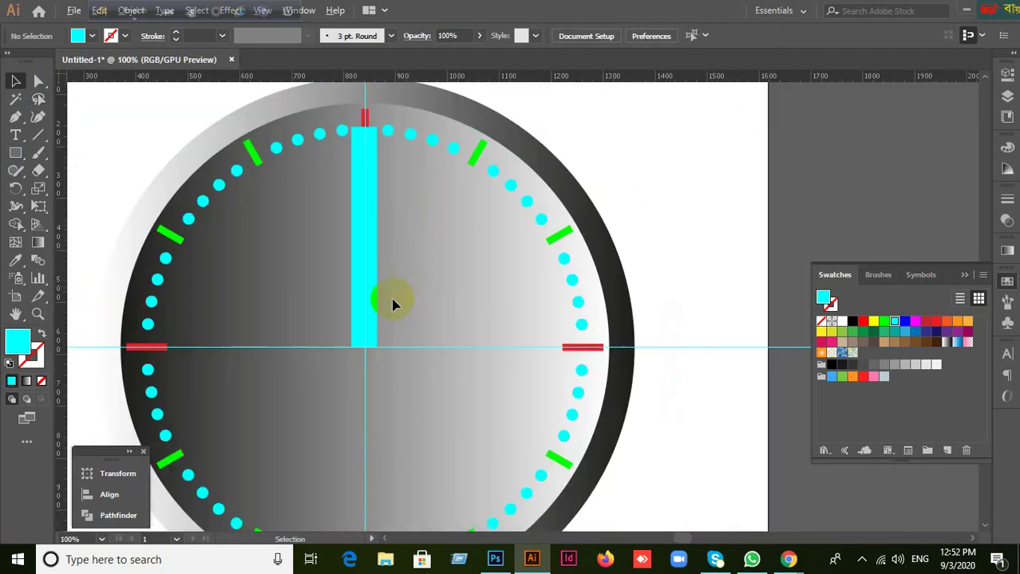
click(364, 340)
drag(364, 348, 360, 387)
drag(364, 306, 361, 321)
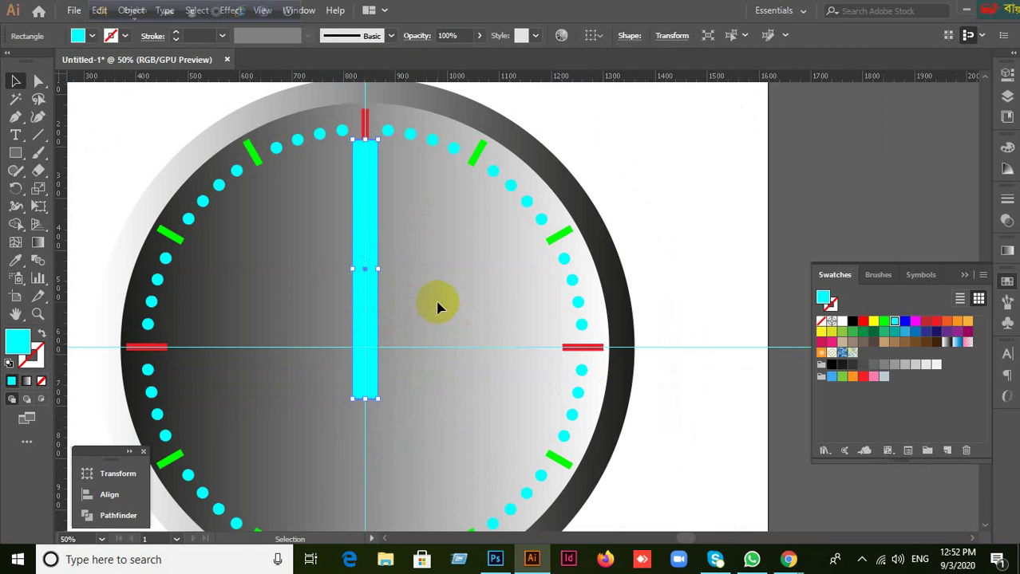
mouse_move(364, 251)
mouse_down()
mouse_move(394, 266)
mouse_move(366, 237)
mouse_move(368, 262)
mouse_up()
Set the keyboard increment to 1 px and nudge the cyan rectangle 4 px right to centre it on the vertical guide.
key(a)
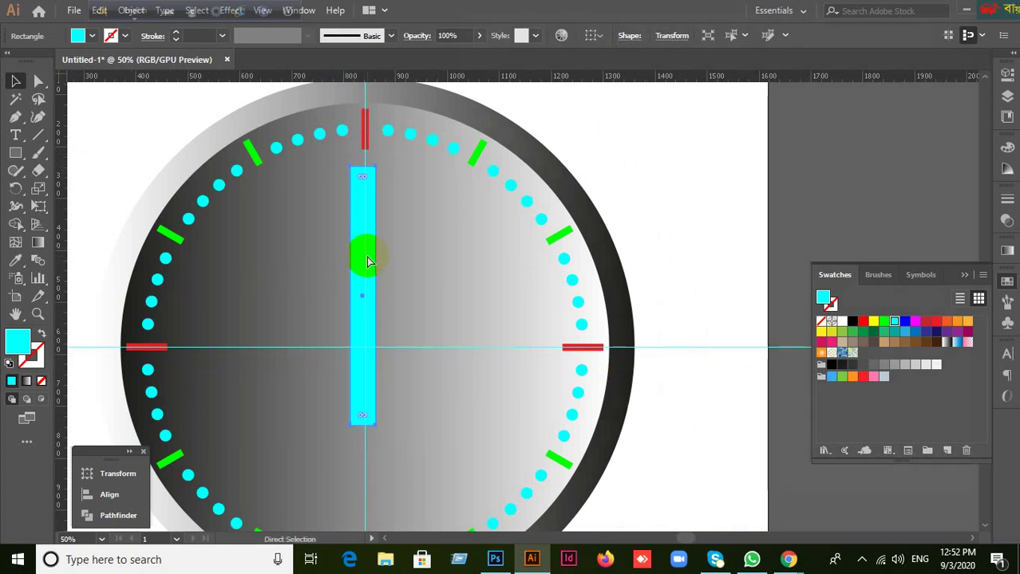
key(ctrl+k)
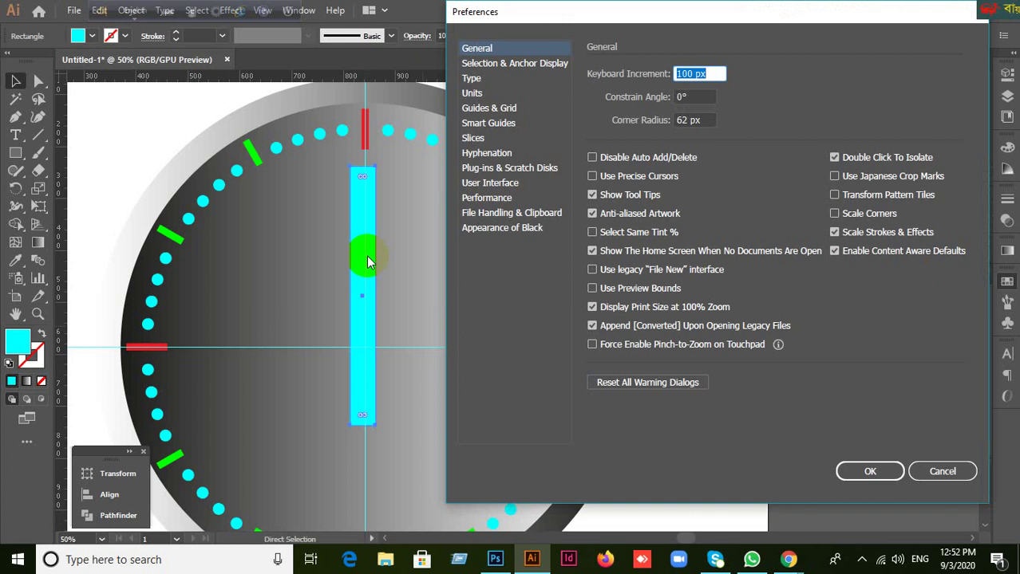
text(1)
click(857, 472)
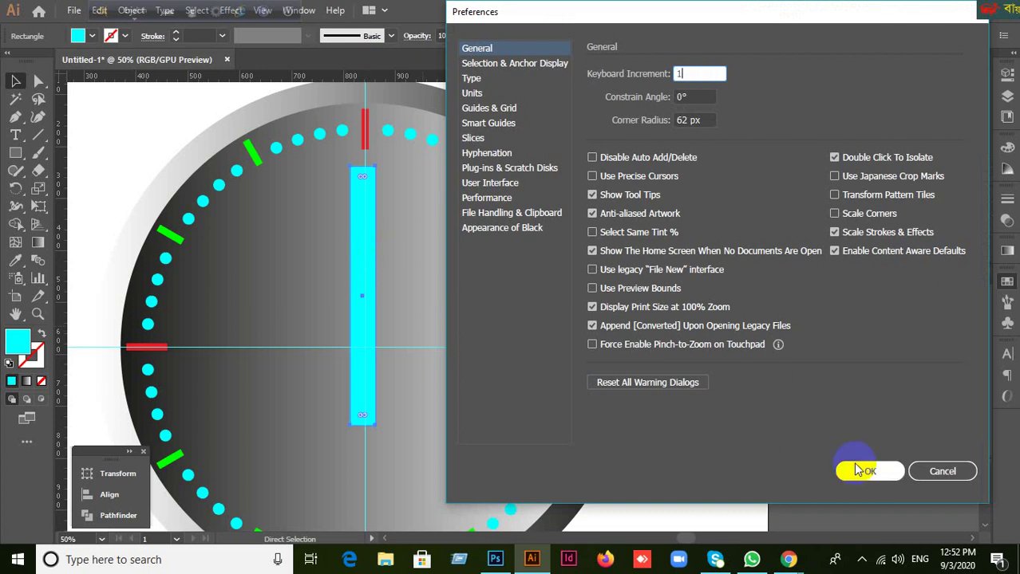
key(v)
key(Right)
key(Right)
key(Right)
key(Right)
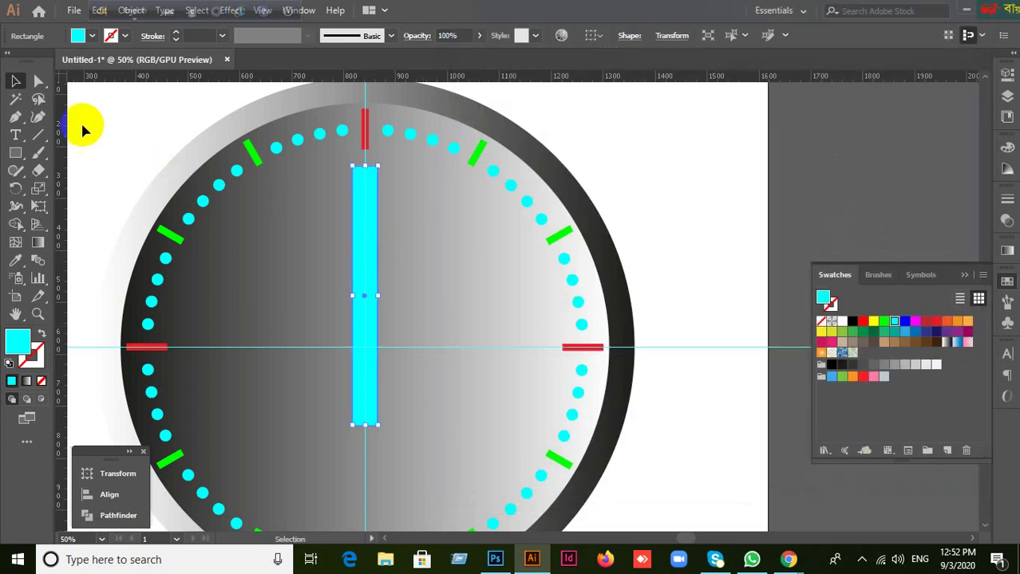
Average the long cyan rectangle's two upper corner points along the vertical axis to form a pointed hand, leaving nothing selected.
drag(40, 80, 94, 82)
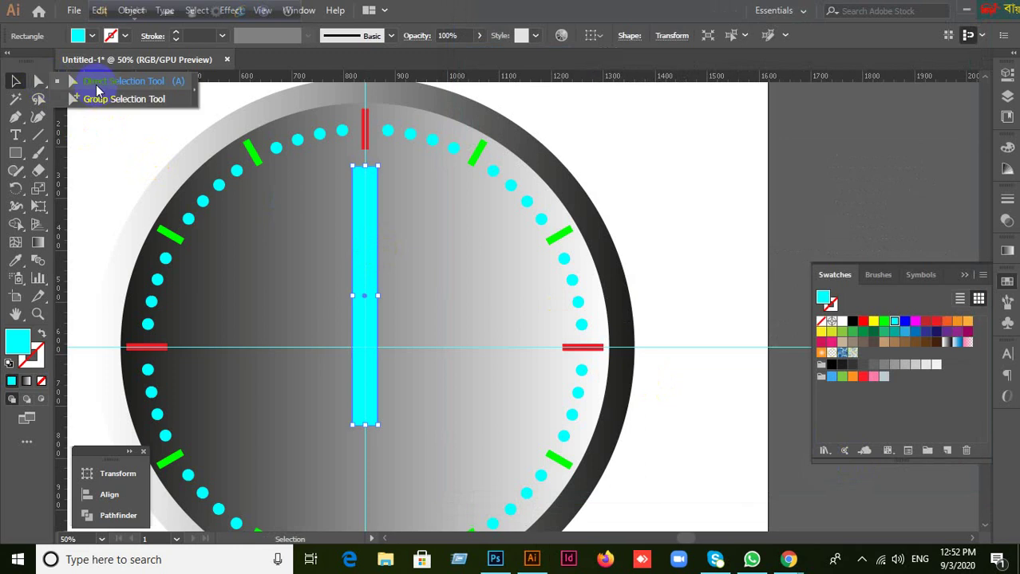
click(395, 182)
drag(395, 182, 351, 164)
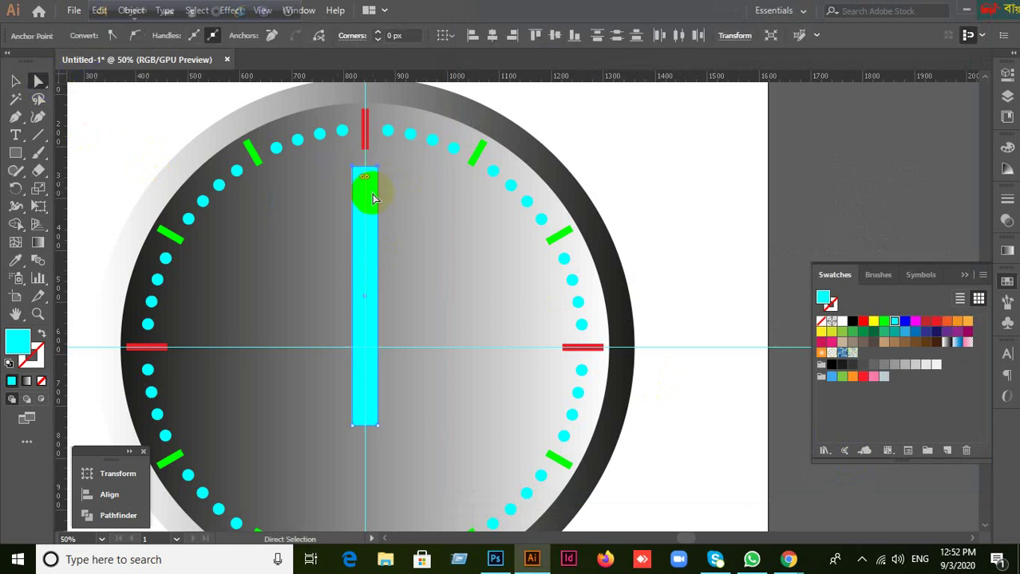
right_click(372, 194)
click(417, 334)
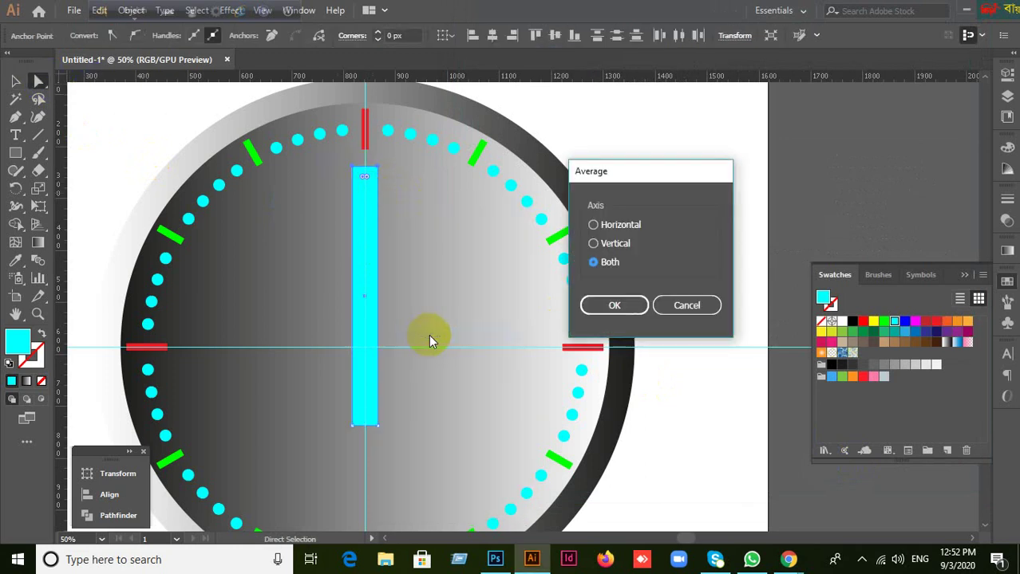
click(614, 247)
click(622, 307)
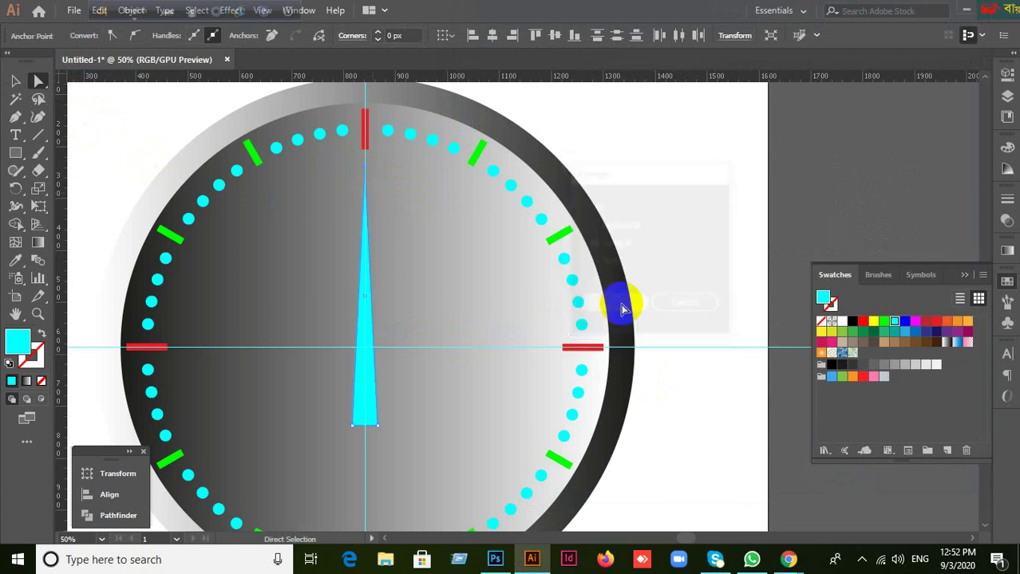
click(15, 80)
click(672, 257)
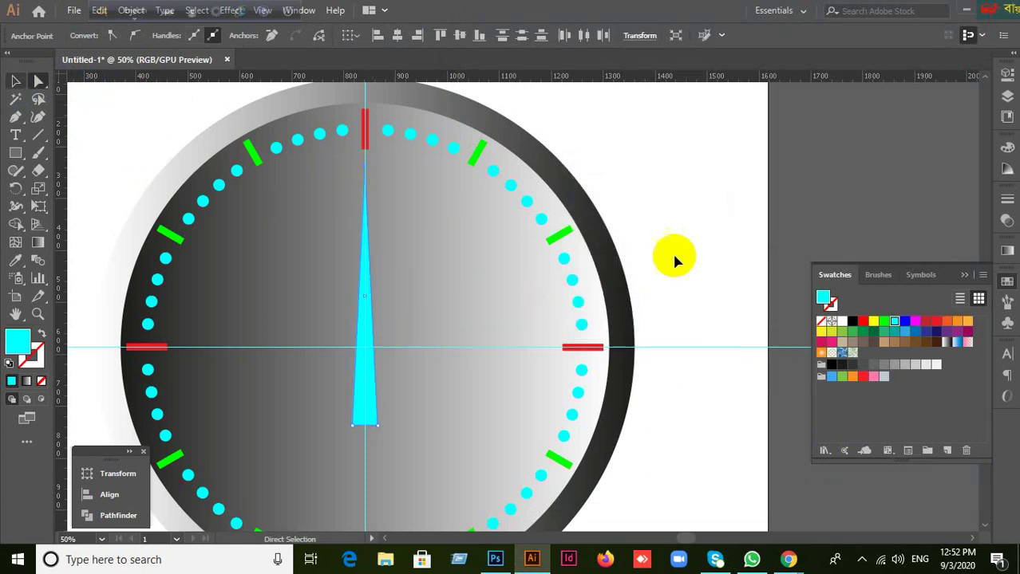
click(780, 232)
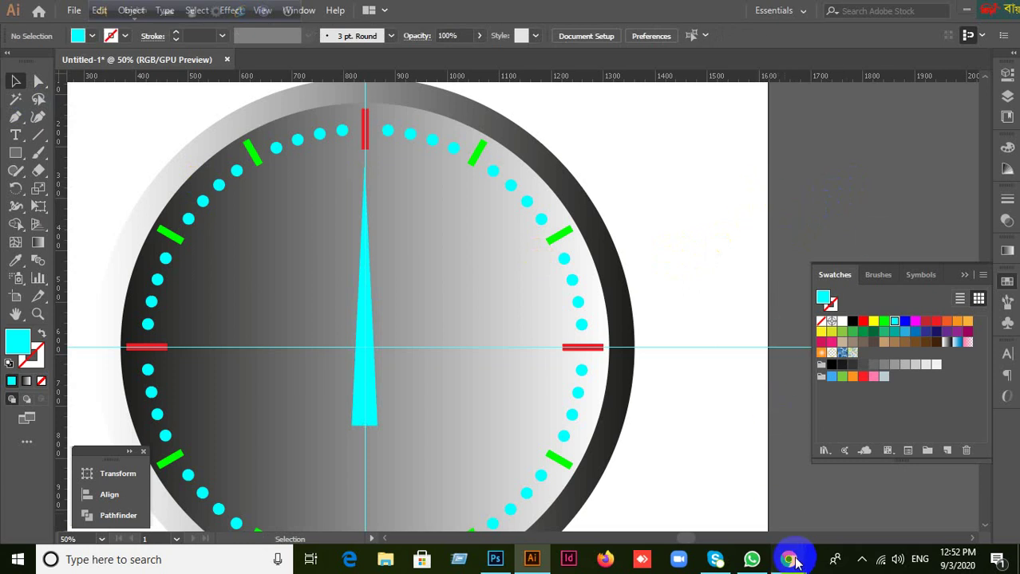
Check the Google Meet call in Chrome and return to the clock drawing in Illustrator.
mouse_move(786, 555)
click(657, 492)
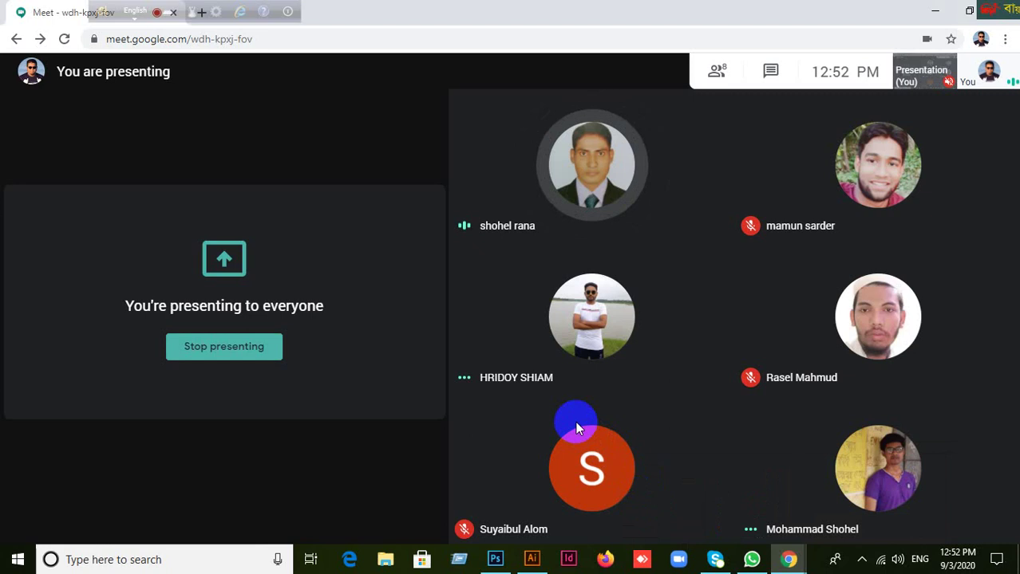
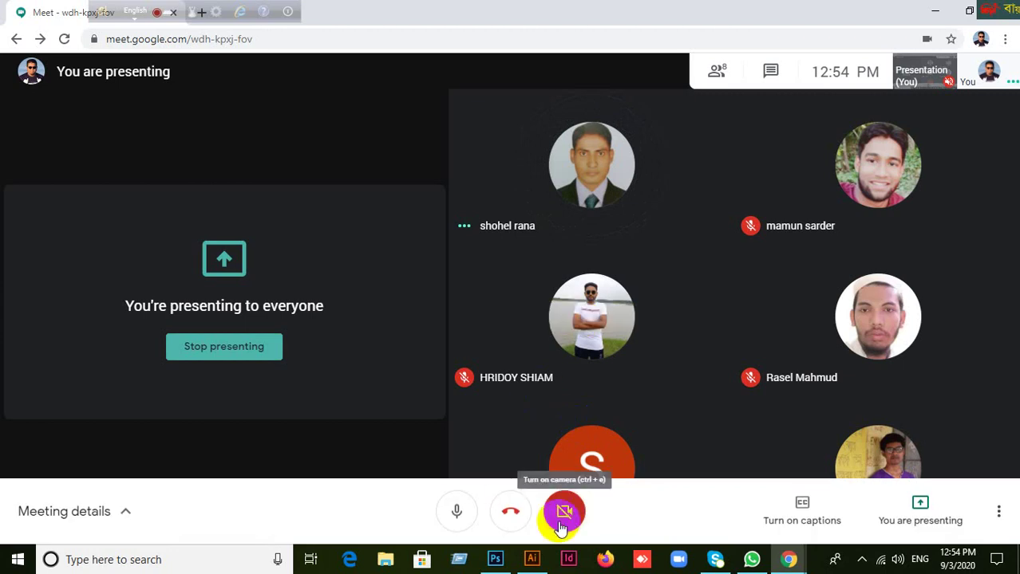
click(531, 559)
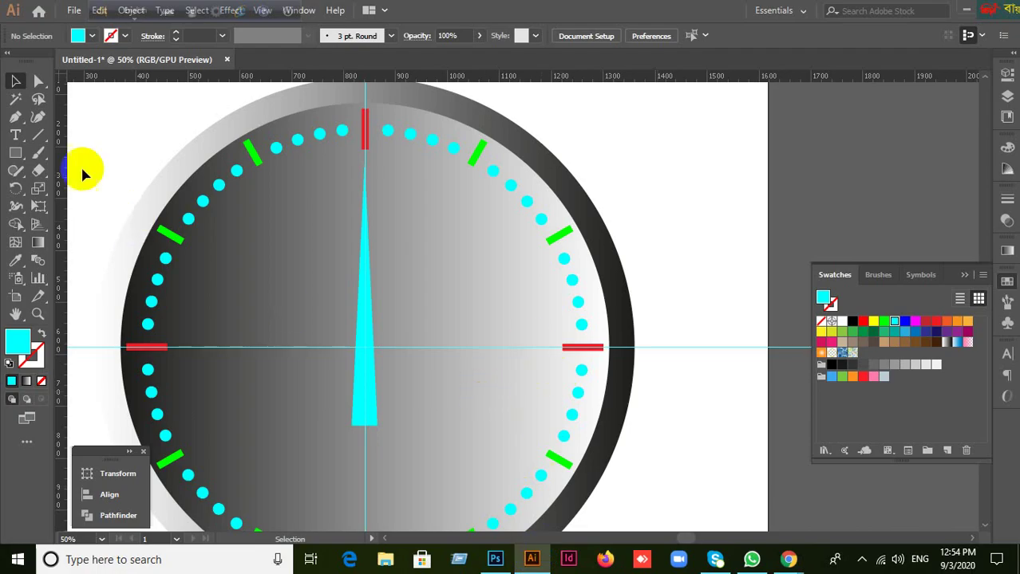
Shorten the upright cyan hand from its wide end so its tail extends less far below the dial's centre.
click(17, 81)
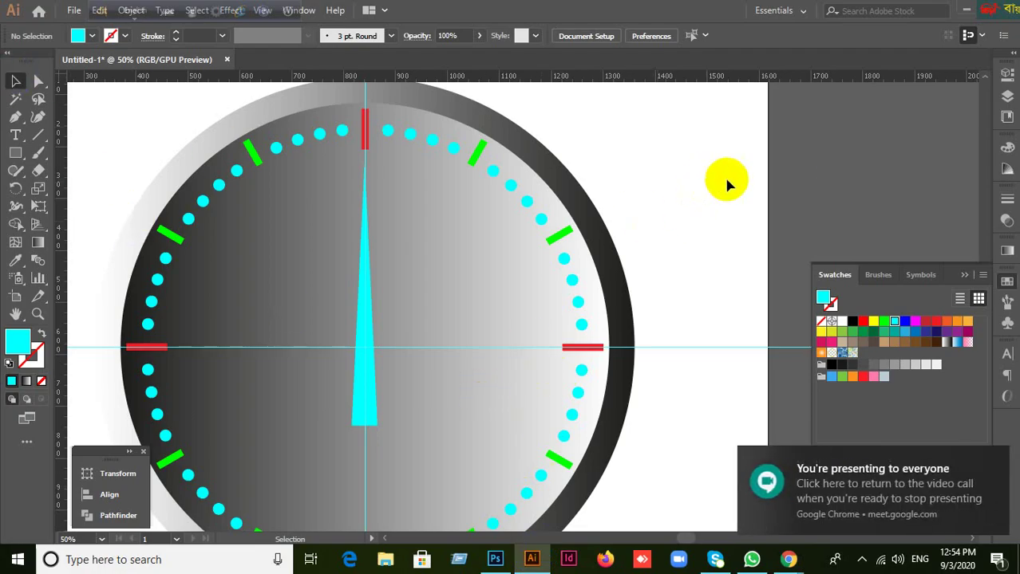
click(366, 311)
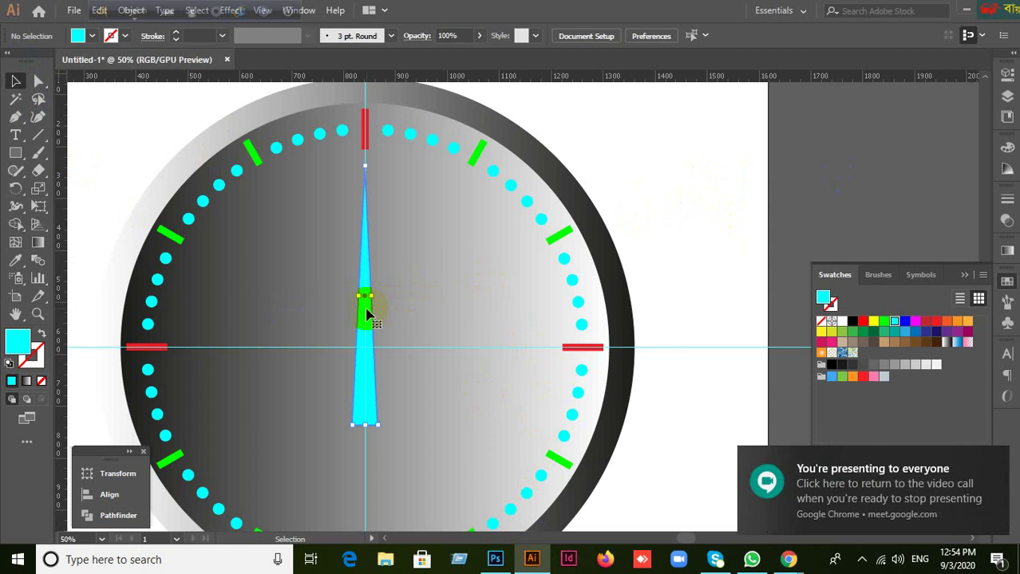
drag(366, 315, 366, 399)
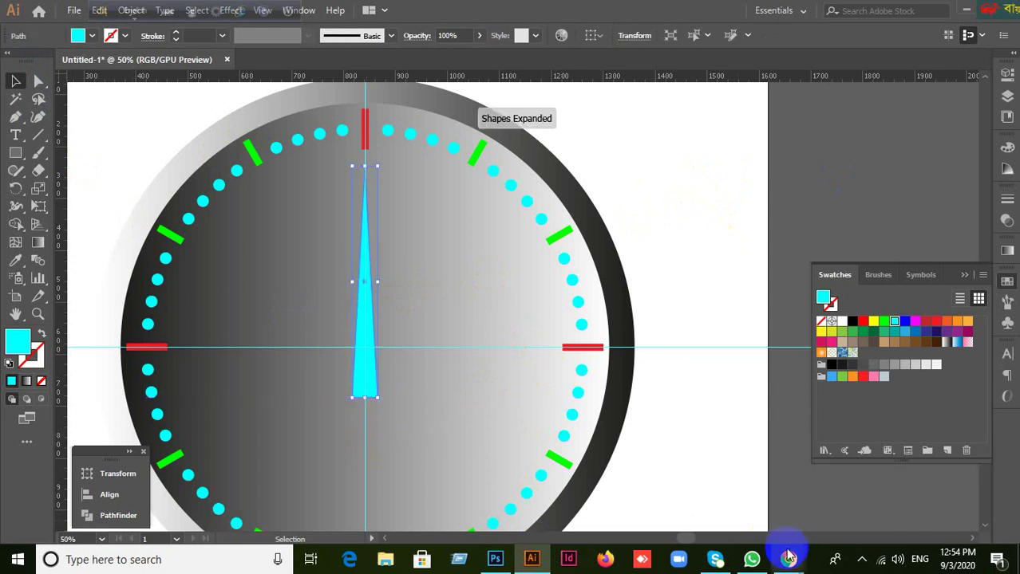
Look at the Google Meet call in Chrome again, going back to the clock drawing in Illustrator.
mouse_move(788, 559)
click(667, 501)
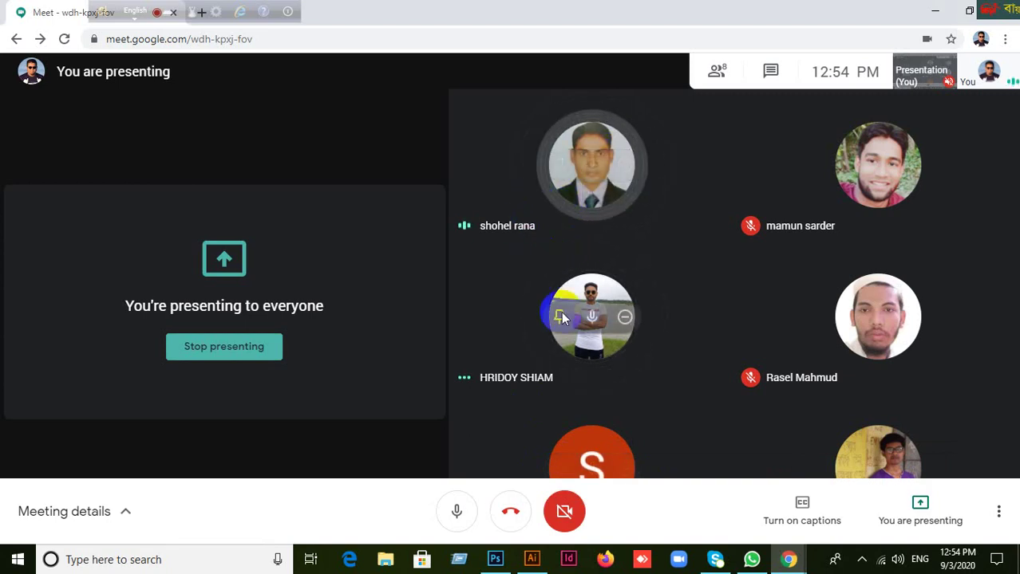
click(533, 557)
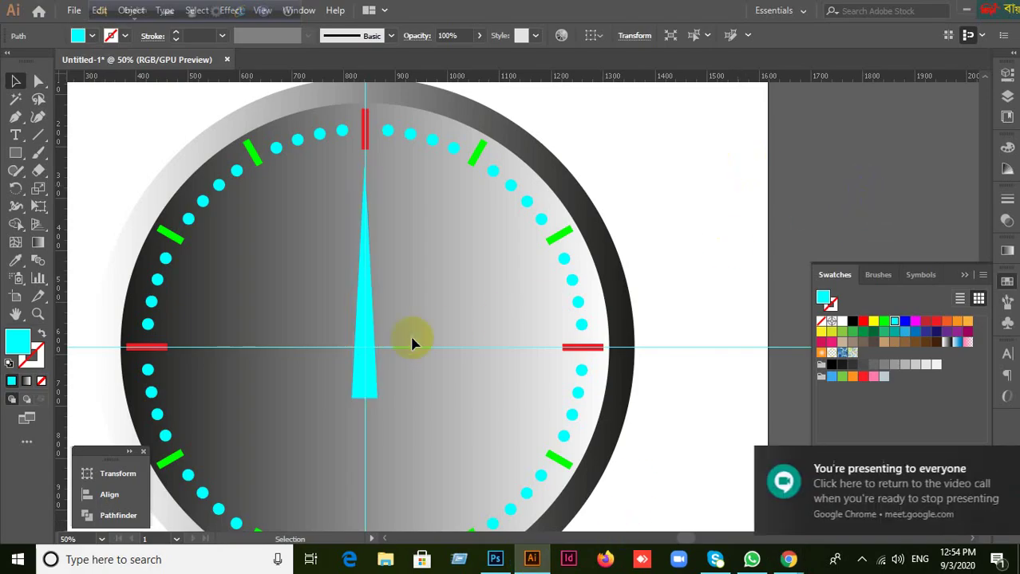
Place the Rotate tool's reference point for the upright cyan hand exactly on the guides' intersection at the dial's centre.
click(369, 350)
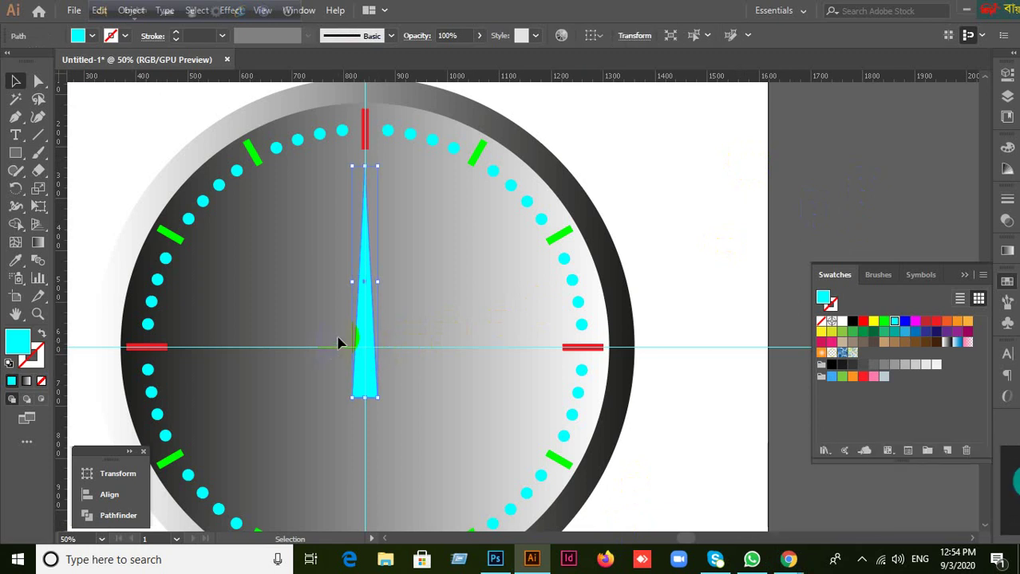
click(18, 189)
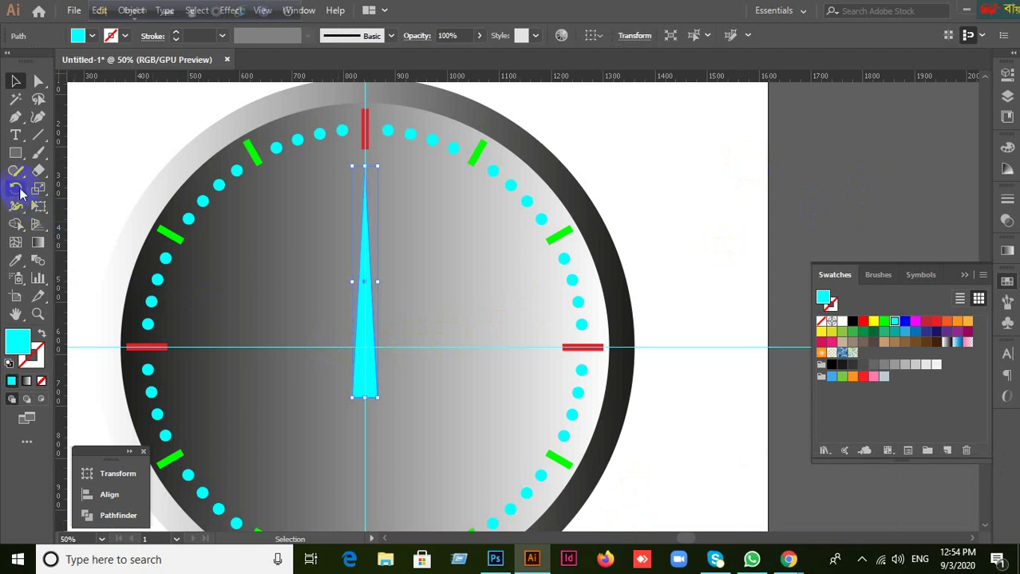
click(365, 381)
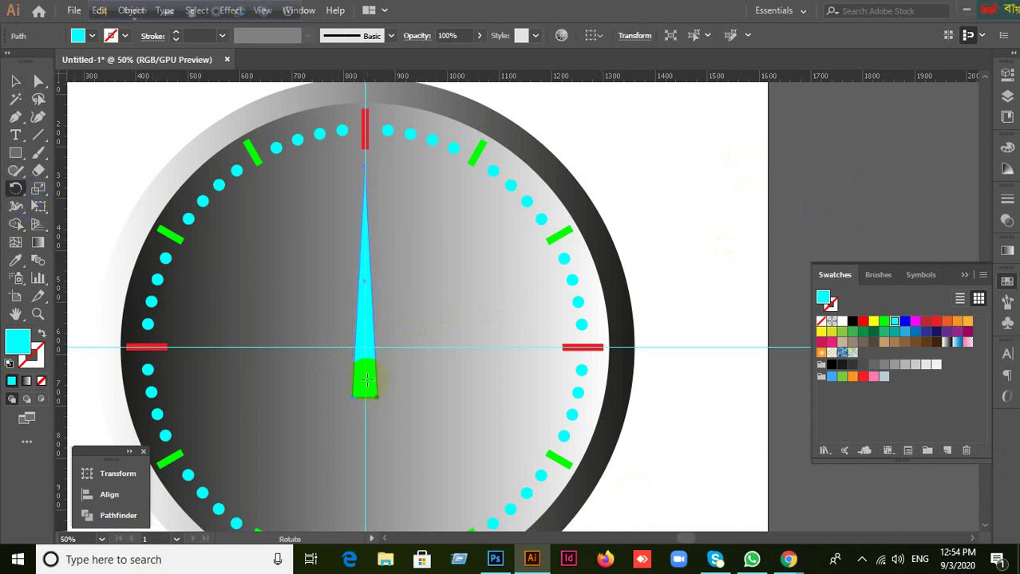
drag(366, 381, 363, 346)
scroll(364, 346, up, 4)
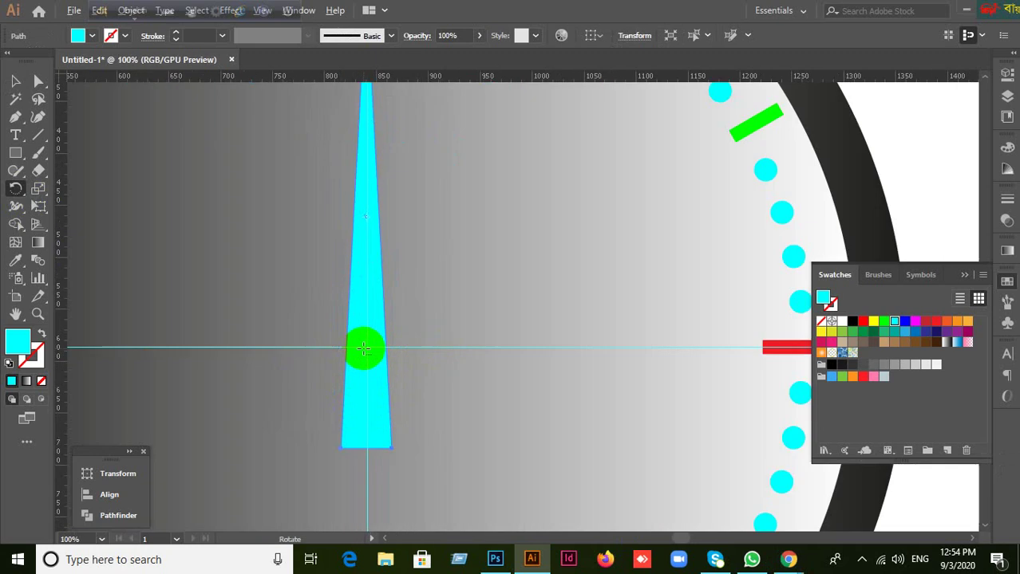
scroll(363, 346, down, 1)
scroll(219, 279, down, 1)
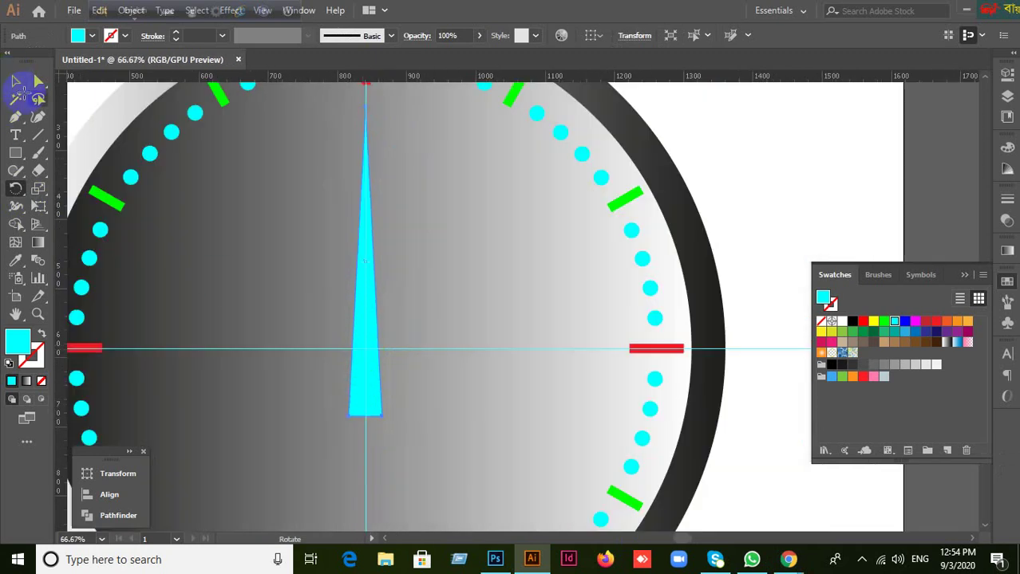
drag(369, 360, 363, 349)
scroll(366, 349, up, 4)
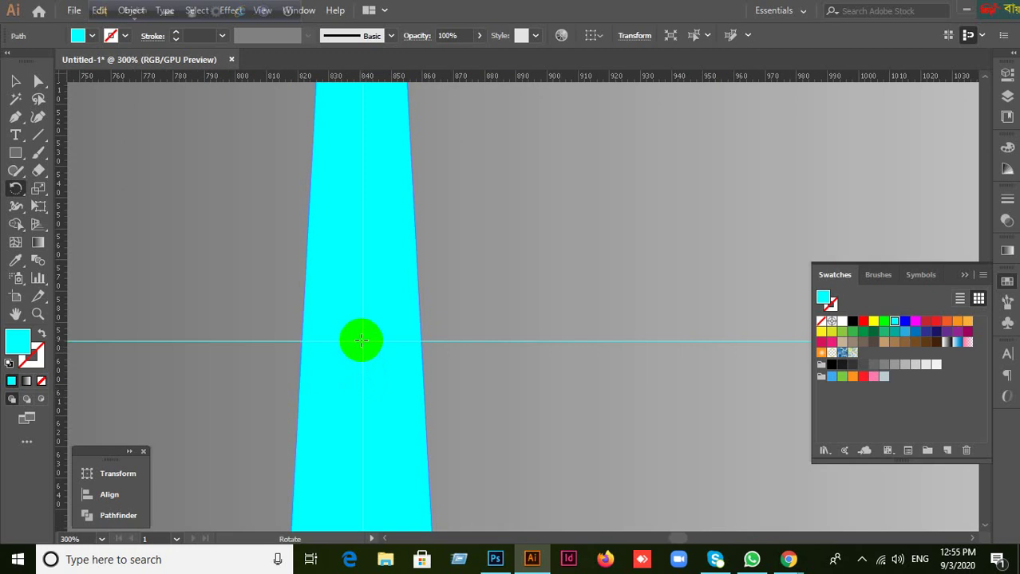
drag(362, 341, 361, 341)
scroll(449, 352, down, 3)
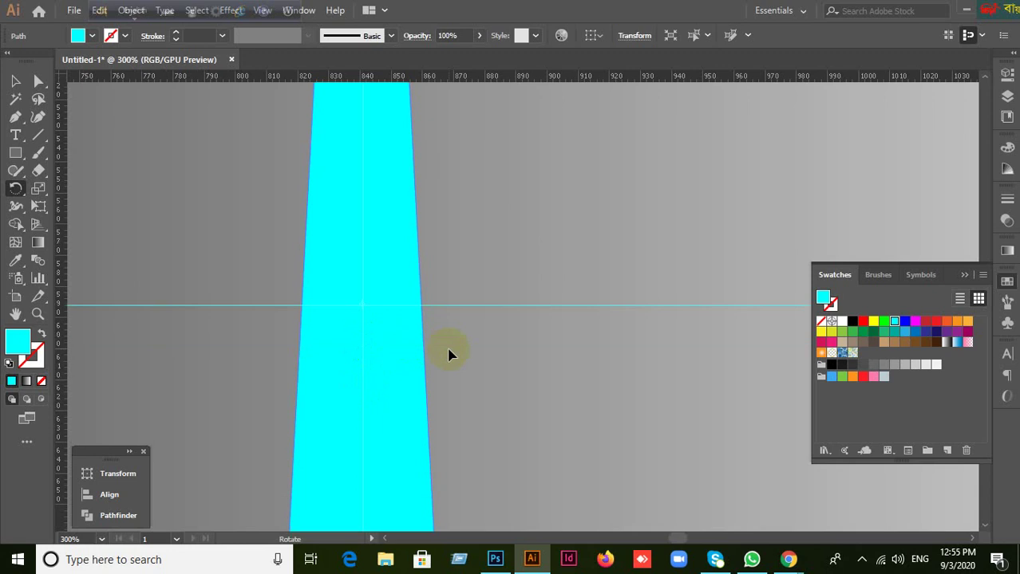
Rotate a copy of the upright hand clockwise about the dial's centre until it points between the 1 and 2 o'clock markers.
scroll(450, 348, down, 4)
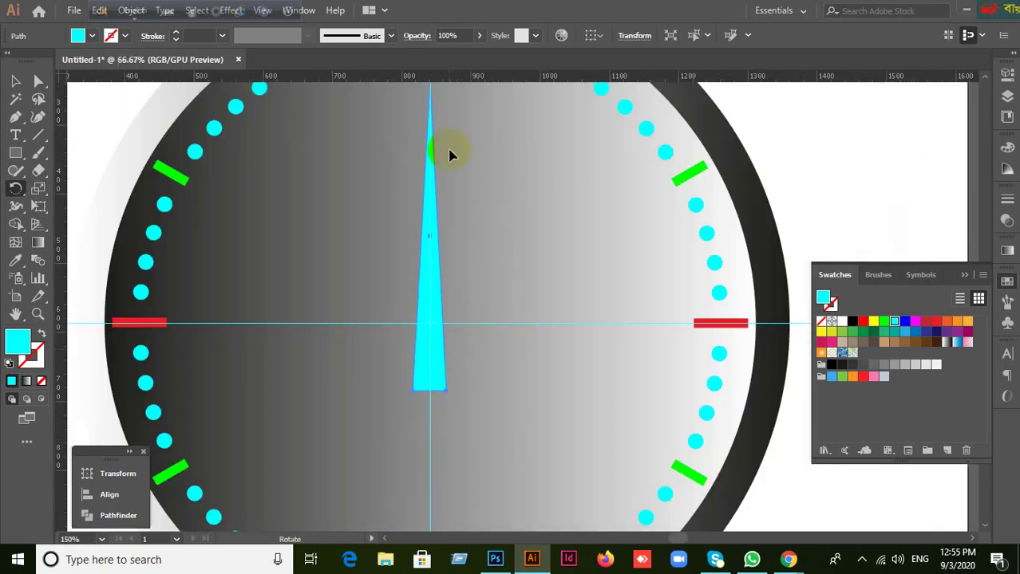
click(429, 171)
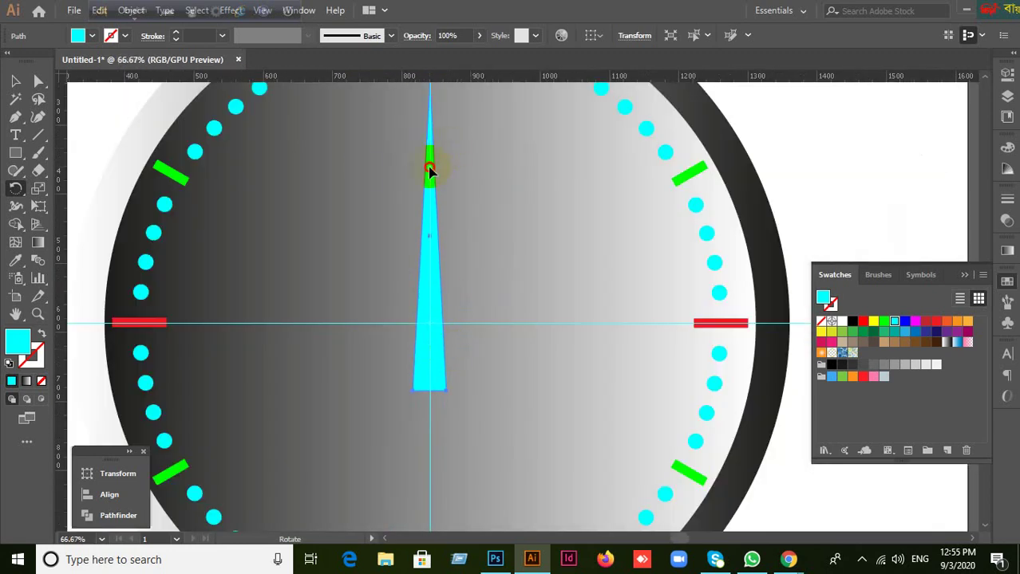
drag(429, 165, 526, 236)
scroll(475, 252, up, 3)
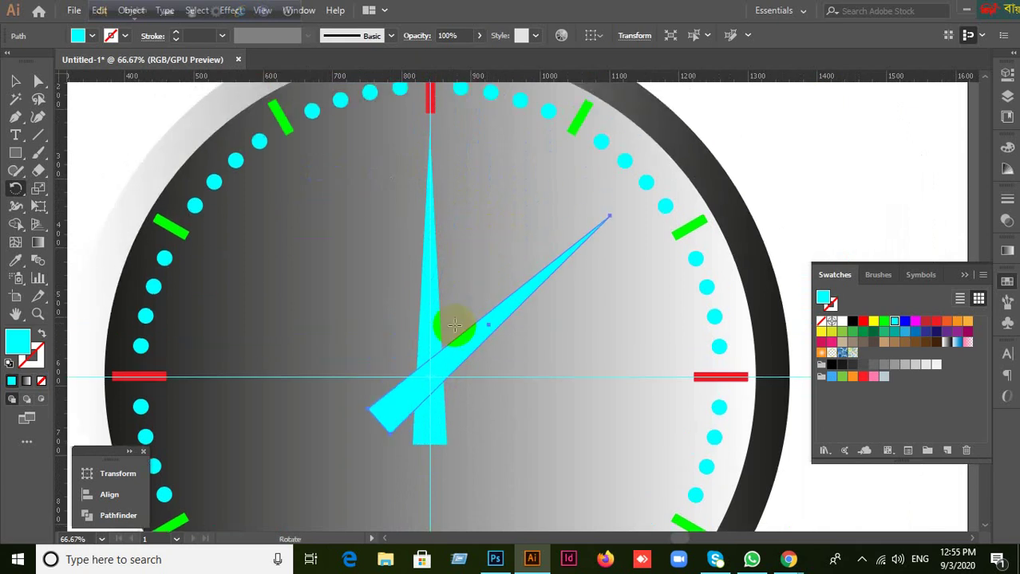
Shorten the angled copy from its tip to make it the hour hand, keeping its direction, and deselect it.
click(15, 80)
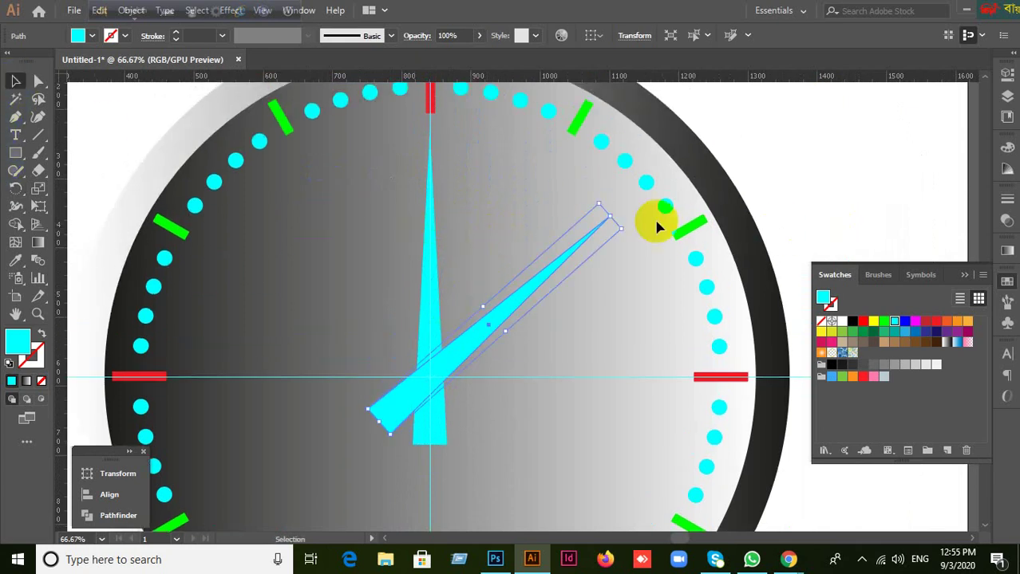
drag(612, 217, 561, 254)
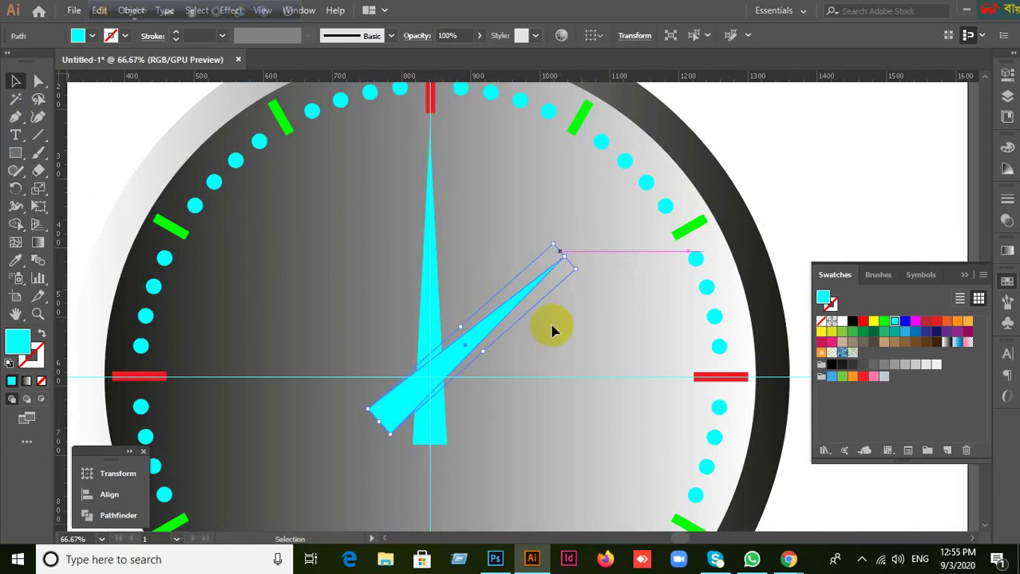
click(580, 330)
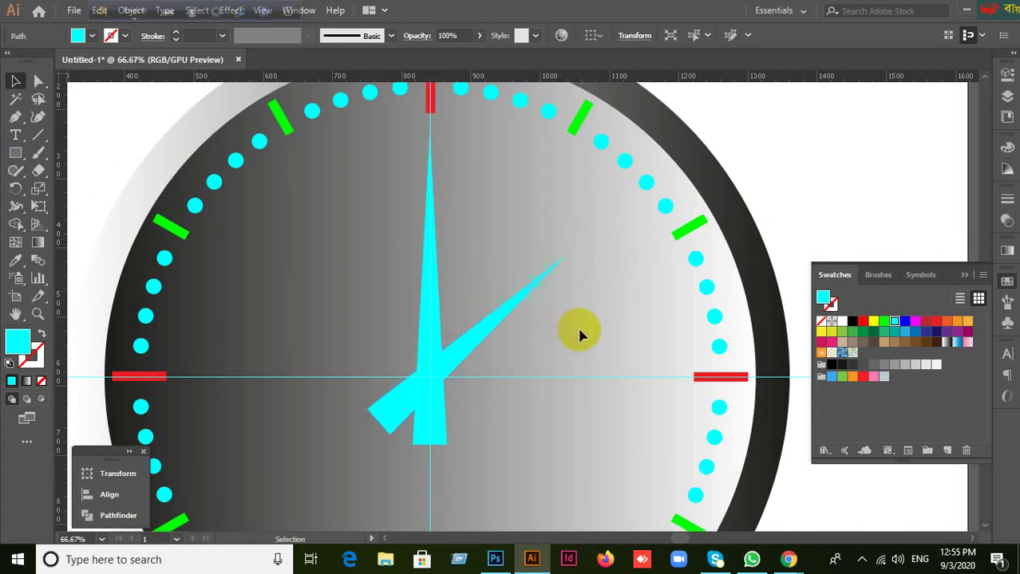
click(543, 281)
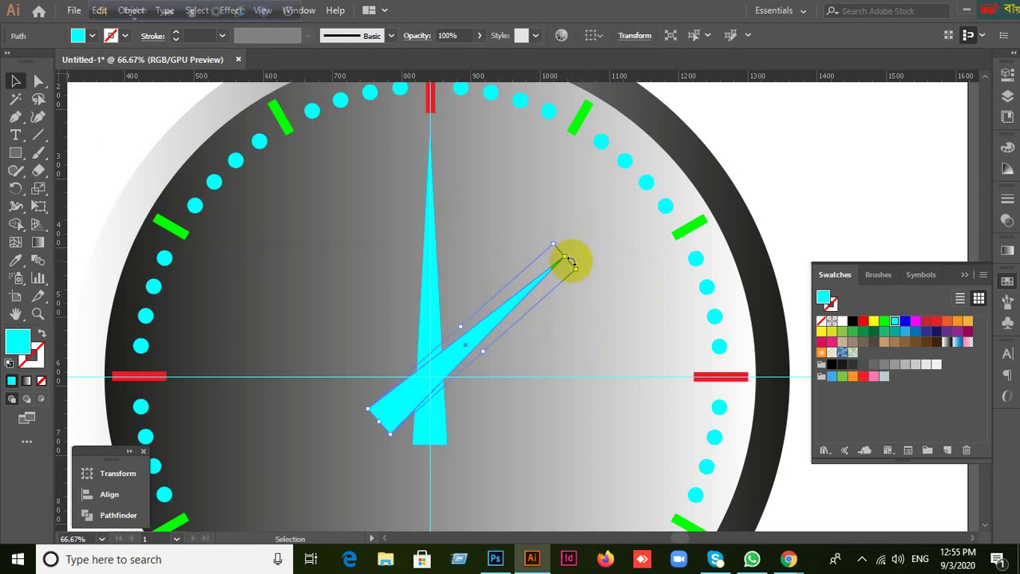
drag(568, 264, 575, 246)
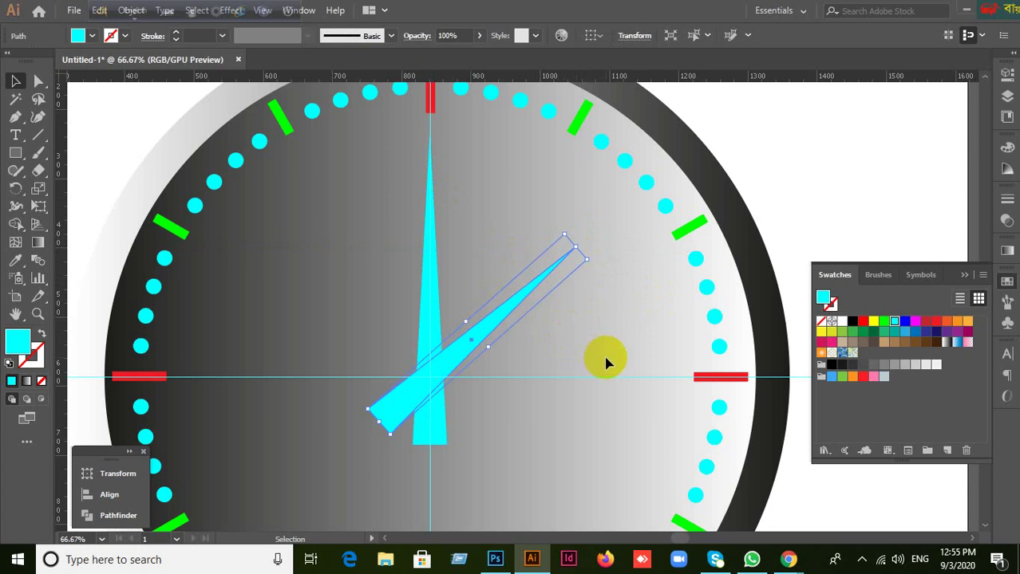
scroll(605, 363, down, 1)
click(587, 397)
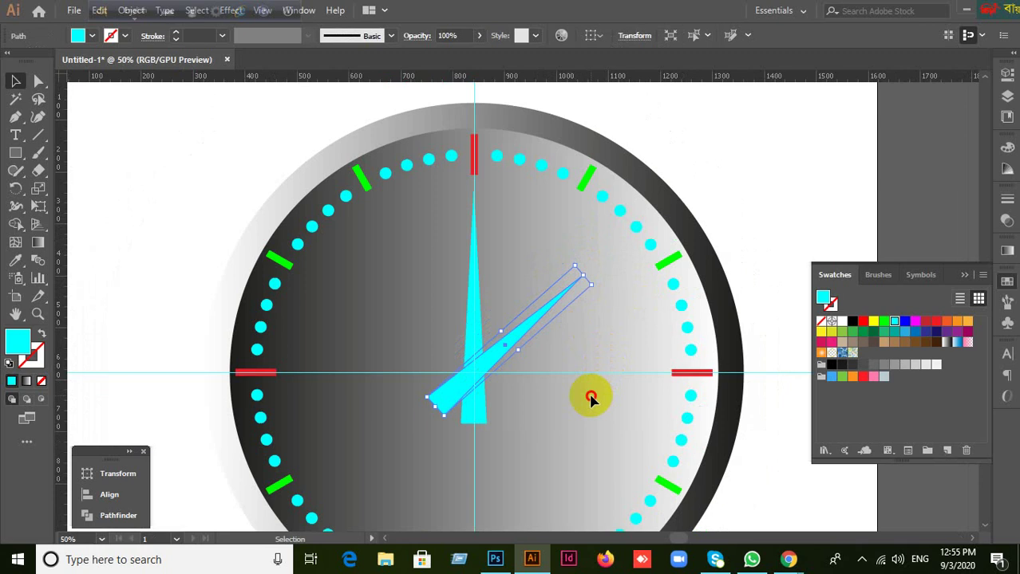
Rotate another copy of the upright hand clockwise about the guides' intersection until it points between 3 and 4 o'clock.
click(478, 411)
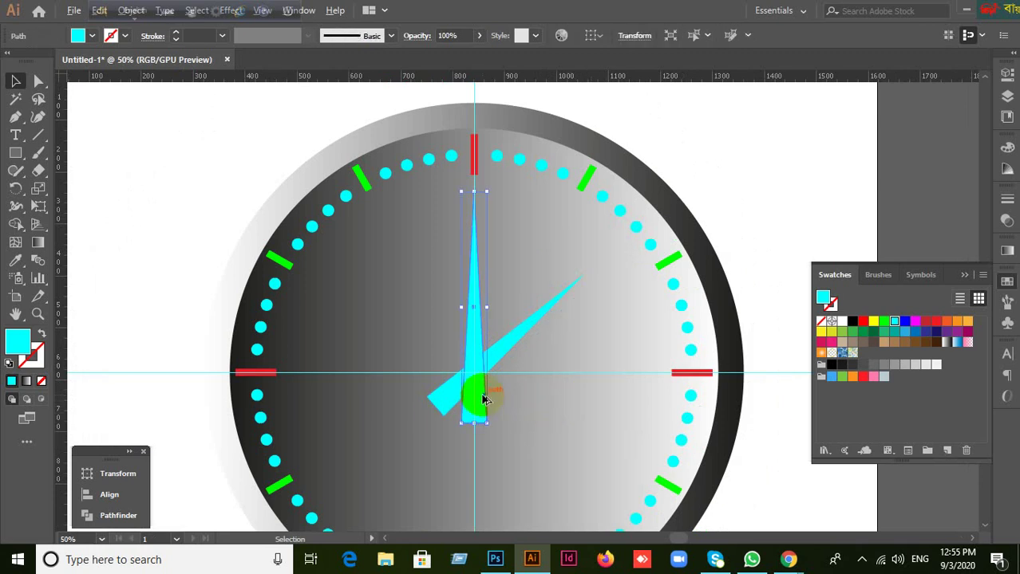
scroll(483, 396, up, 2)
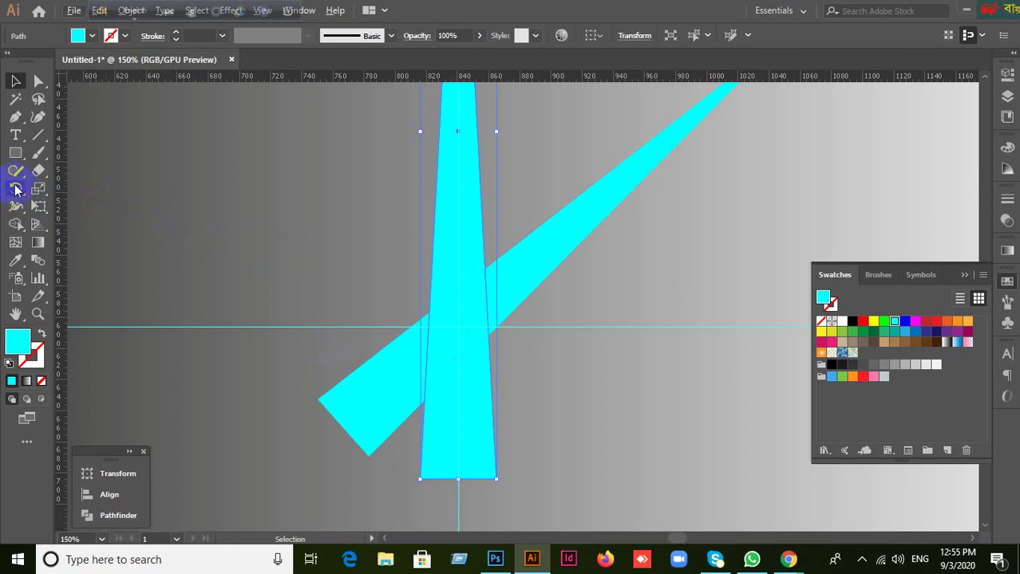
click(16, 188)
click(459, 334)
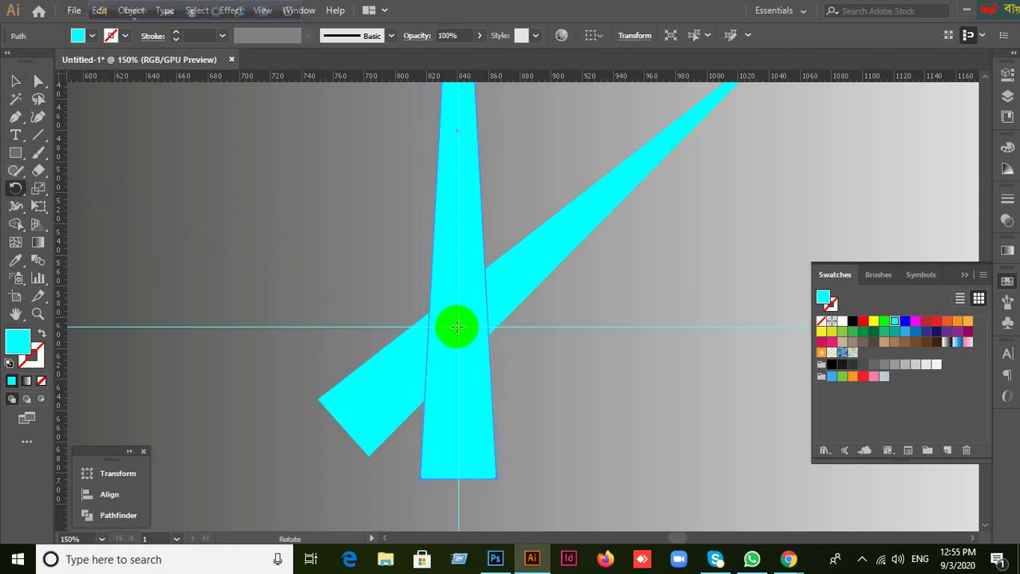
key(ctrl+minus)
key(ctrl+minus)
click(553, 252)
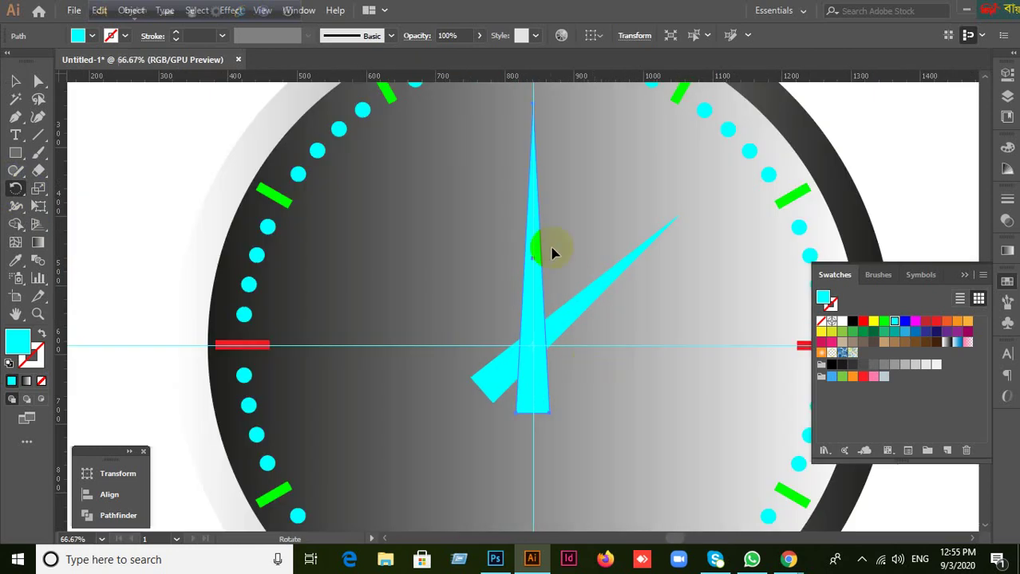
drag(535, 230, 640, 391)
click(531, 363)
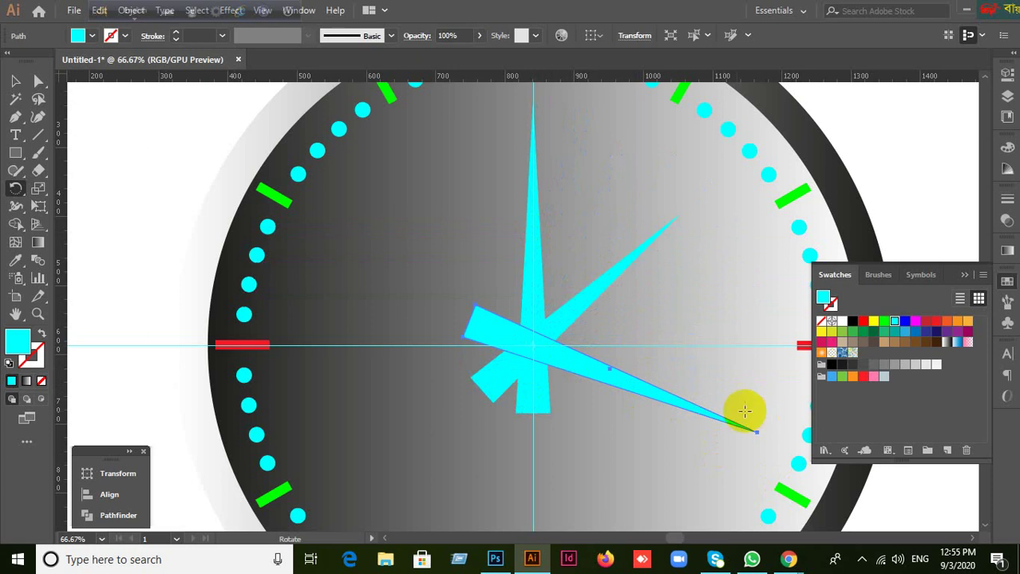
Collapse the swatches and lengthen the hand between 3 and 4 o'clock until its tip passes the minute dots.
click(14, 83)
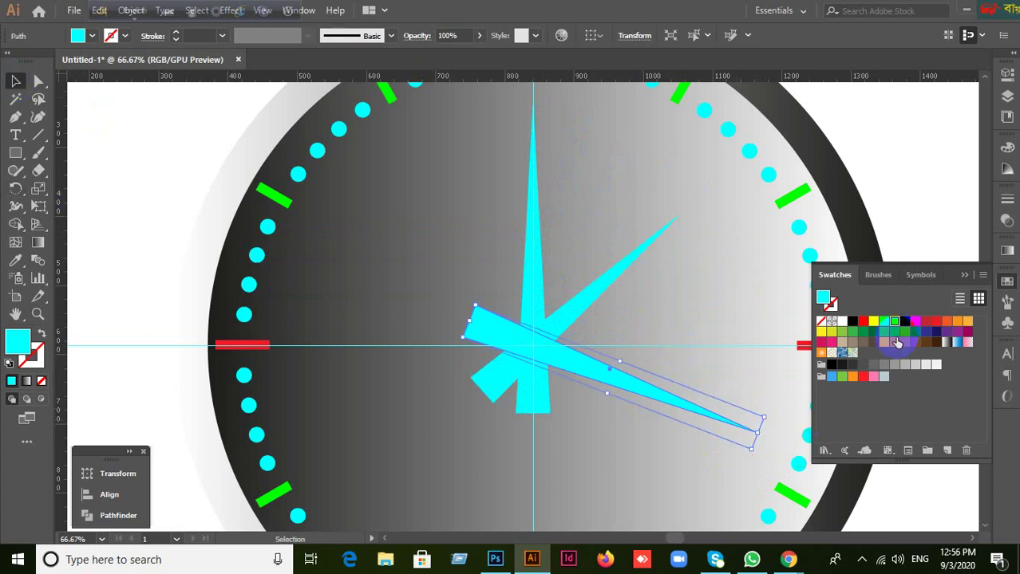
click(968, 276)
drag(757, 431, 821, 458)
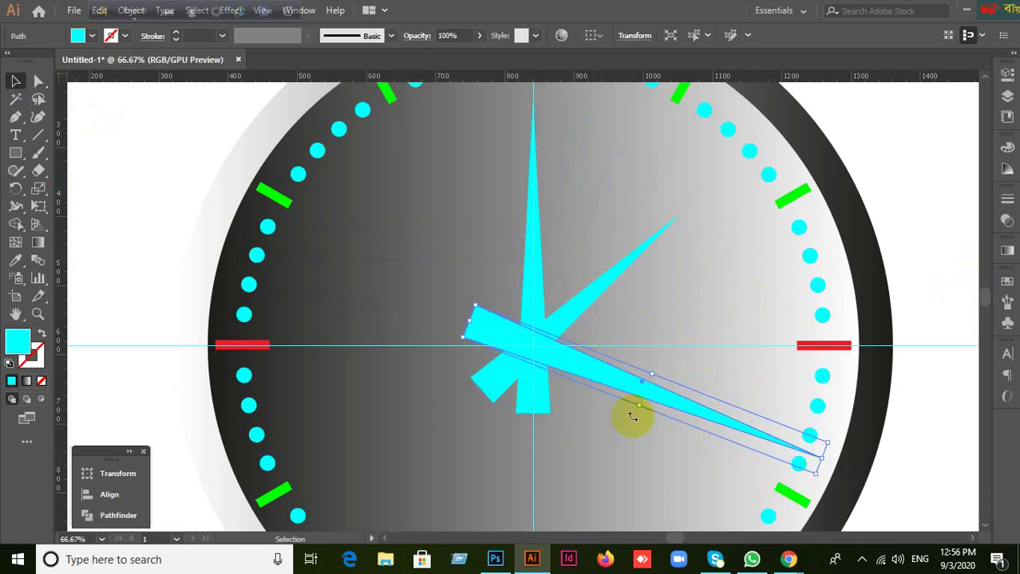
Try narrowing the lengthened hand evenly about its axis to make it a thin second hand.
drag(637, 407, 636, 406)
key(a)
key(v)
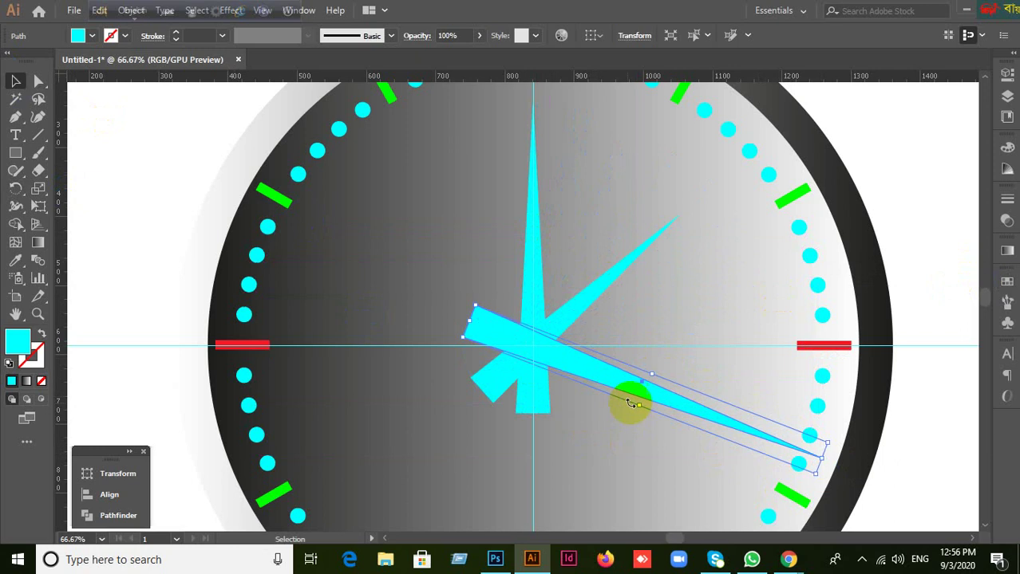
drag(637, 407, 644, 397)
click(619, 439)
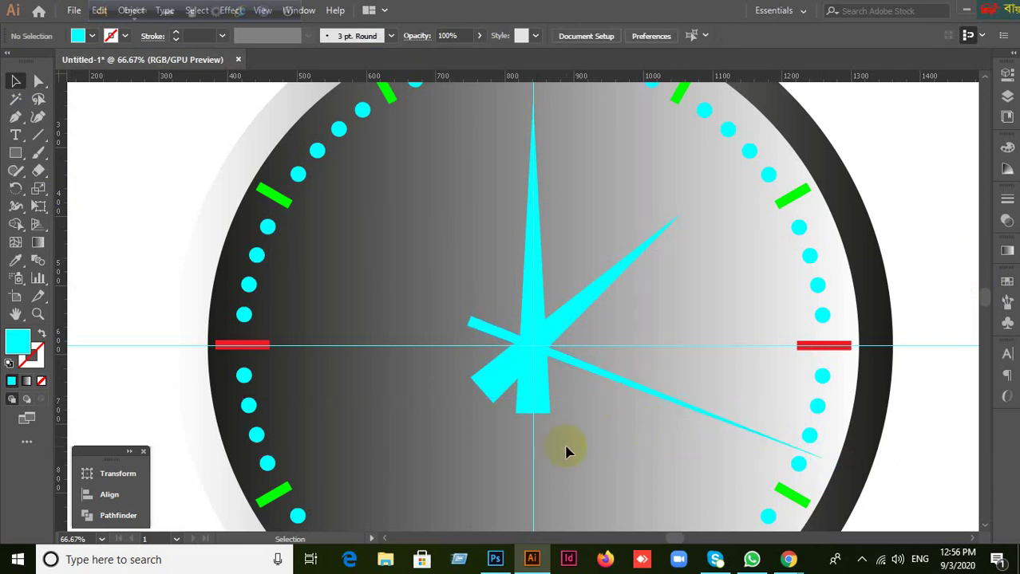
Reduce the longest hand's width symmetrically about its centre line to form a slim second hand, leaving nothing selected.
click(611, 371)
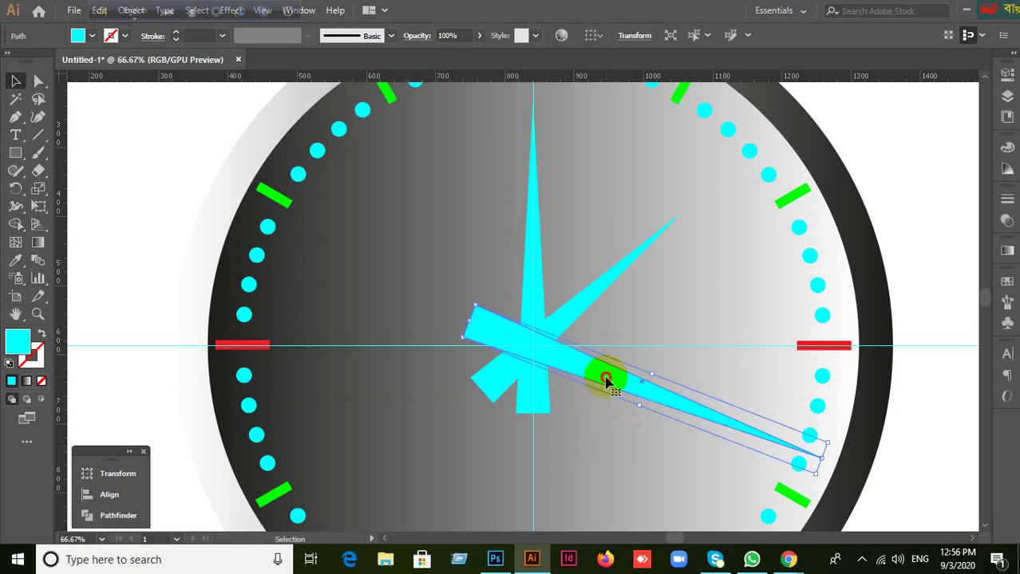
drag(610, 375, 636, 416)
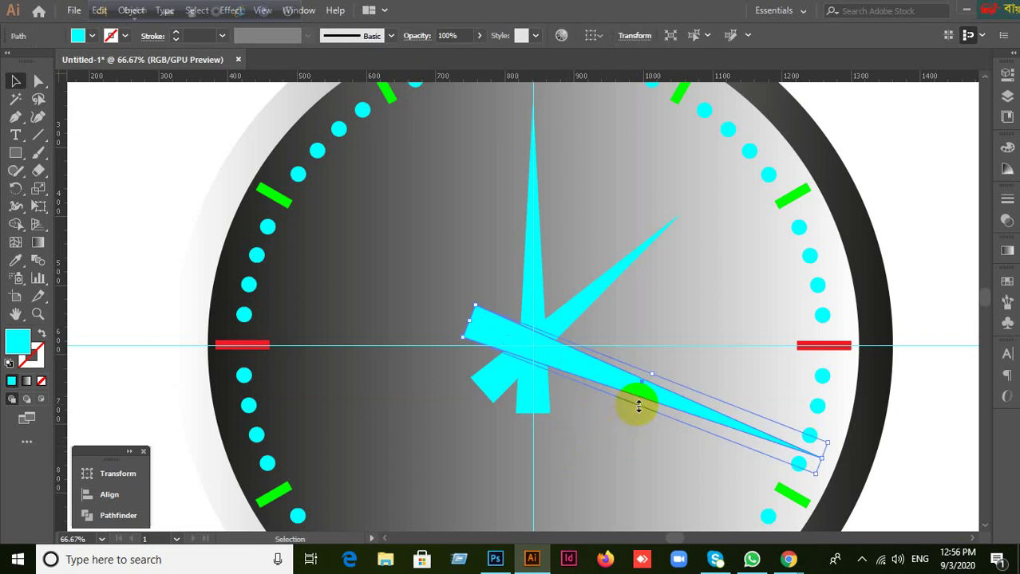
drag(640, 405, 642, 392)
click(622, 434)
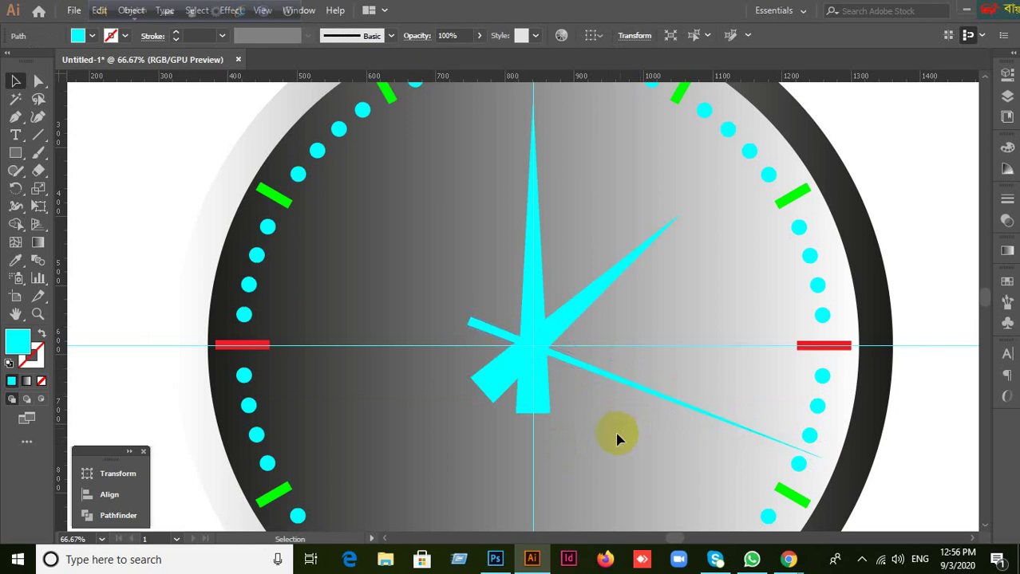
key(ctrl+1)
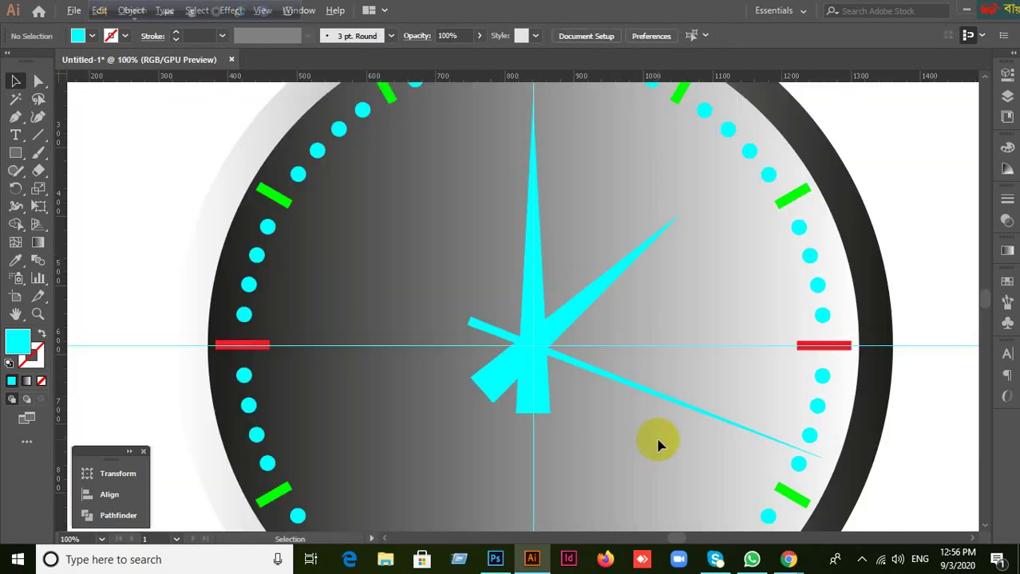
scroll(659, 446, down, 2)
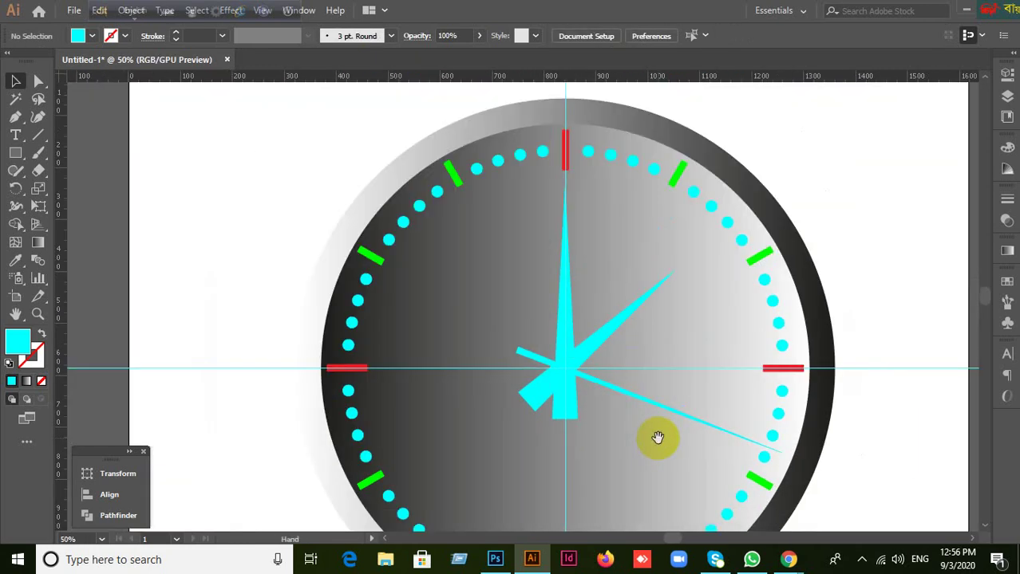
drag(657, 438, 610, 328)
scroll(614, 337, down, 1)
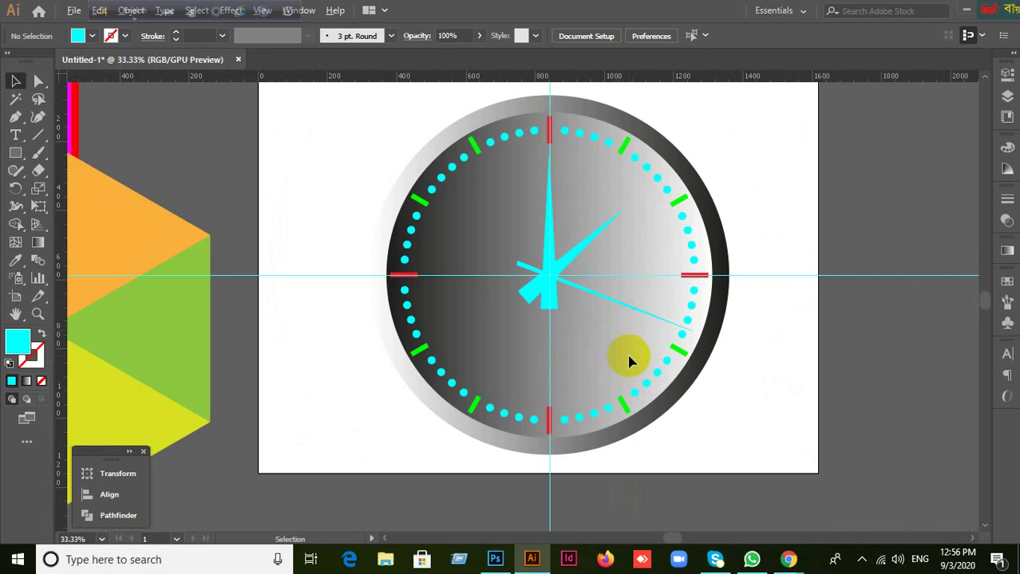
scroll(619, 364, up, 1)
scroll(619, 360, down, 1)
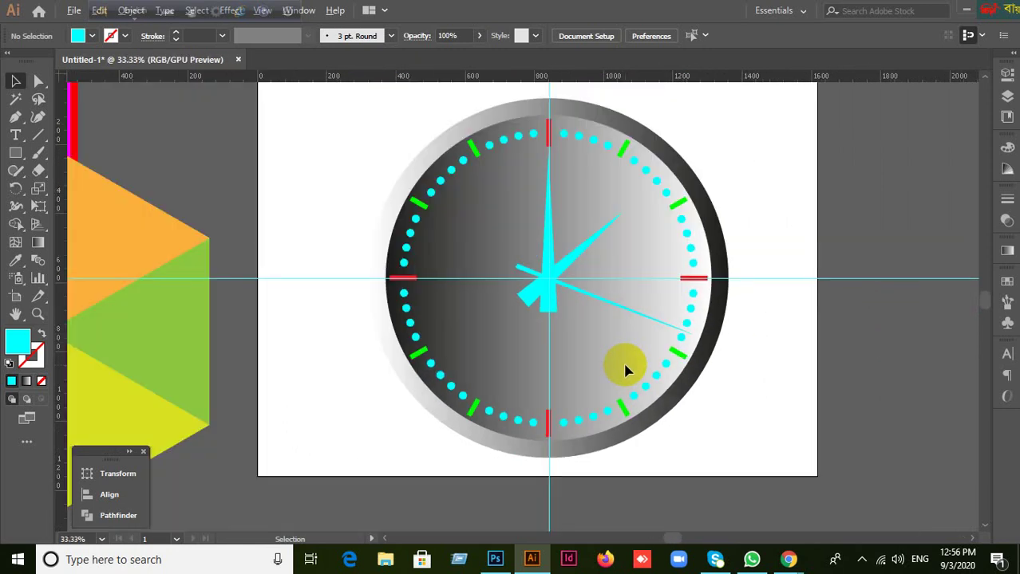
click(533, 369)
click(314, 334)
click(478, 341)
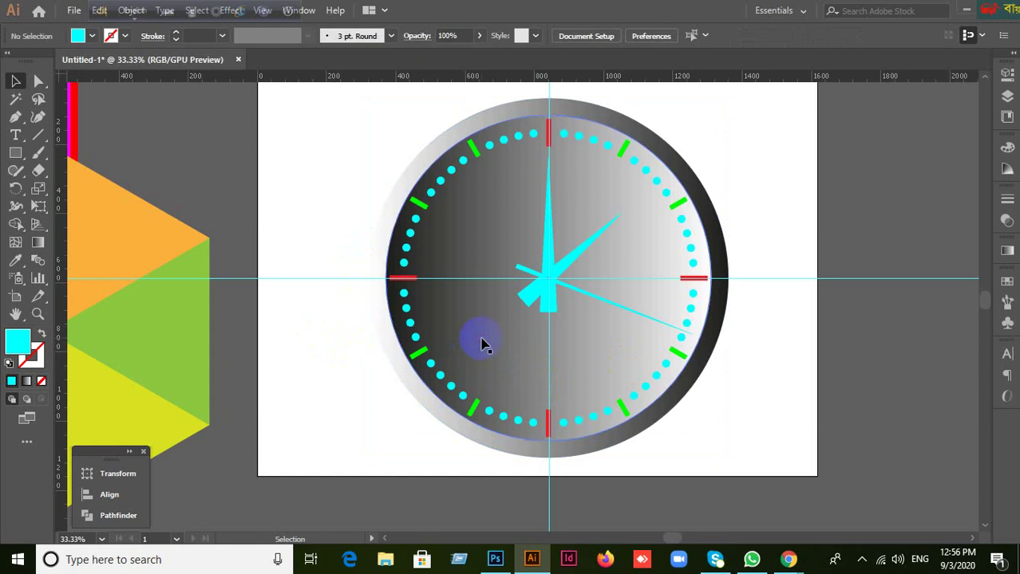
Try moving the inner gradient circle diagonally down and right away from the clock's centre, undoing each move.
drag(496, 330, 618, 385)
key(ctrl+z)
click(507, 335)
drag(513, 341, 611, 416)
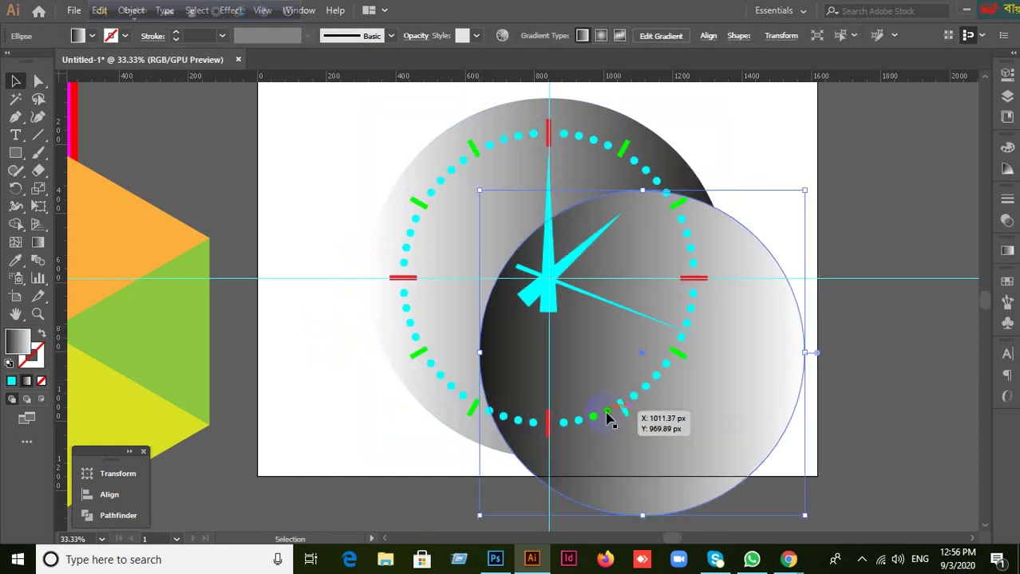
key(ctrl+z)
drag(490, 335, 546, 396)
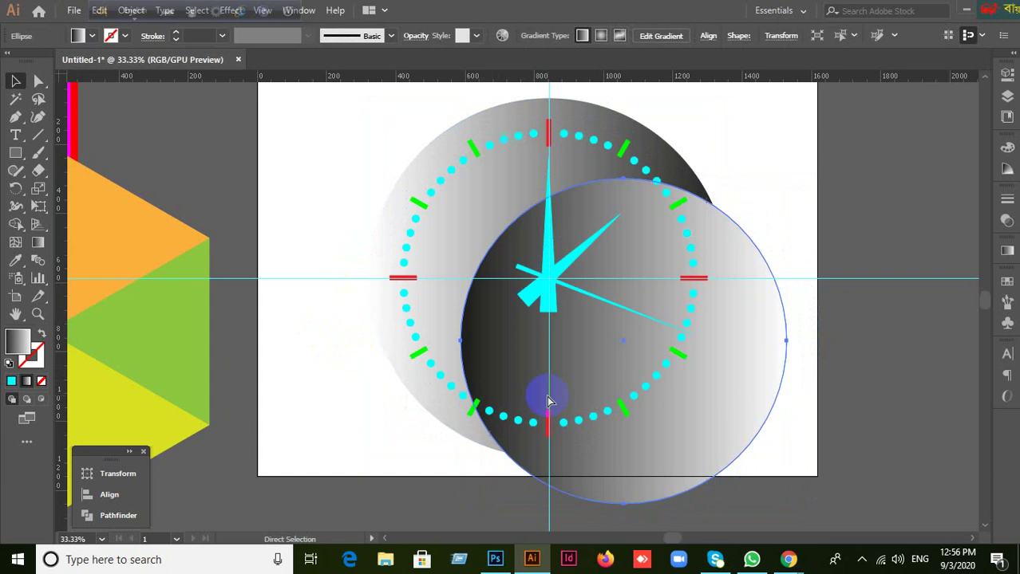
key(ctrl+z)
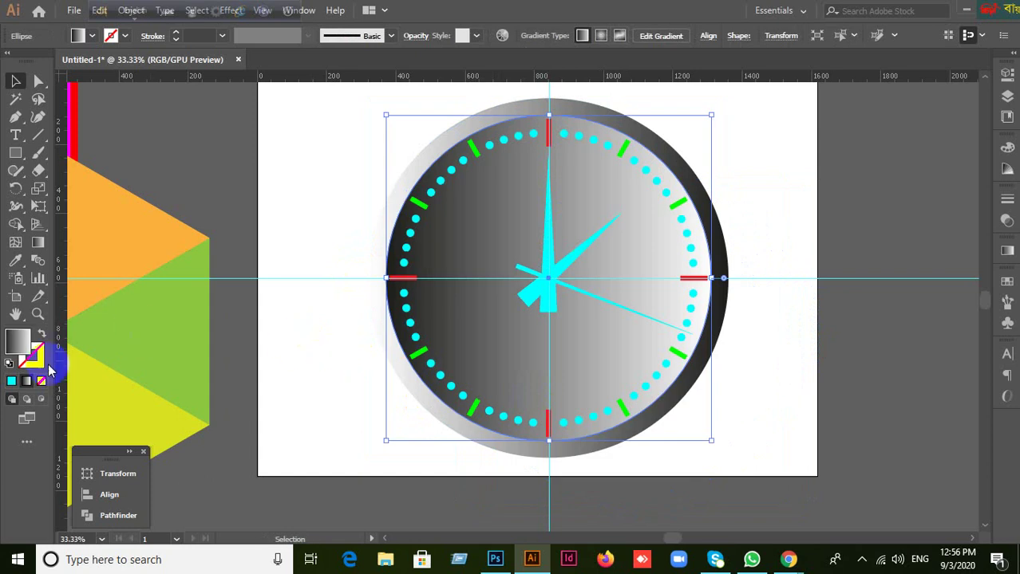
Fill an in-place copy of the inner gradient circle with solid cyan, try bringing it to the front, and undo the reordering.
click(12, 383)
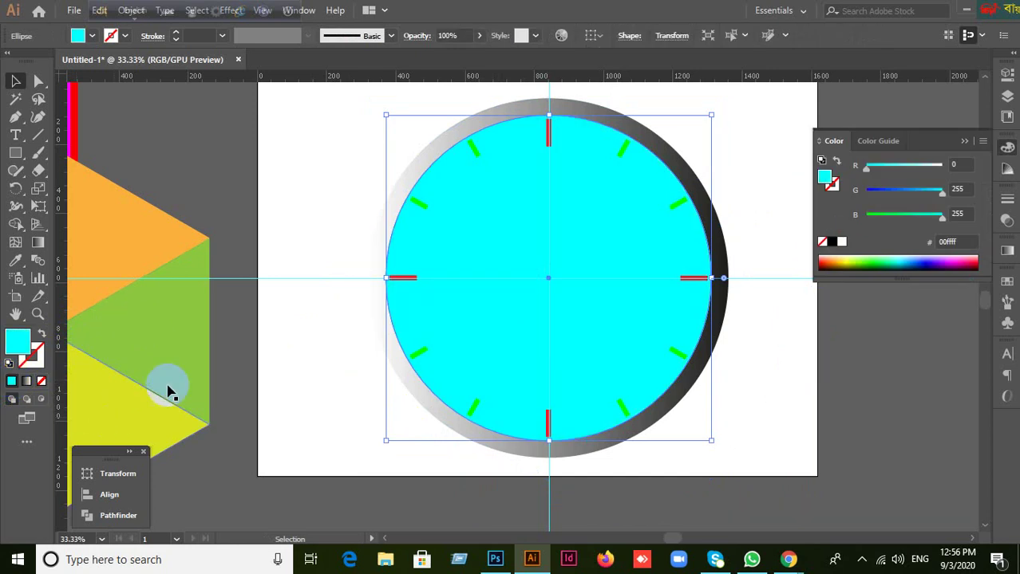
right_click(474, 203)
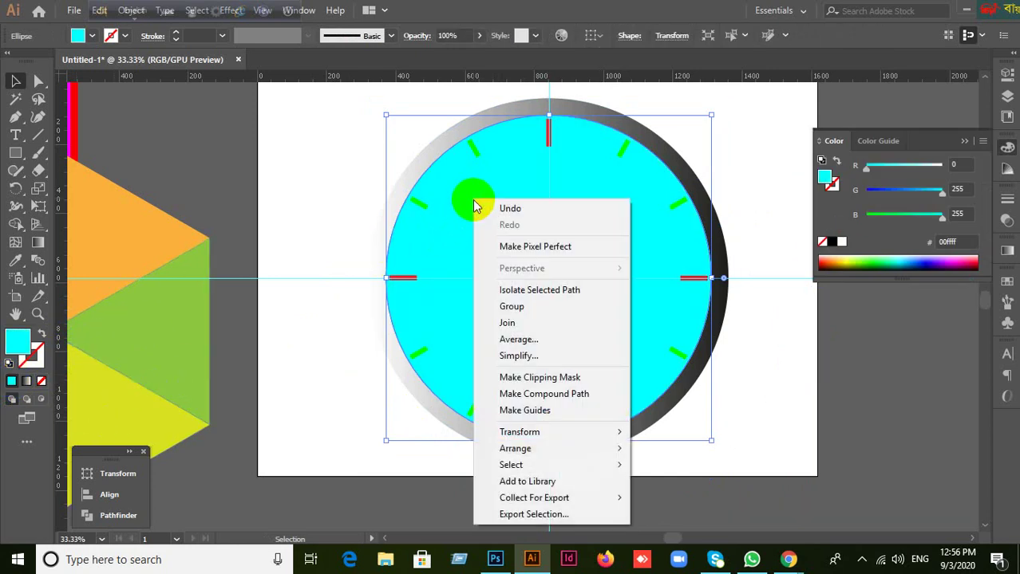
mouse_move(523, 451)
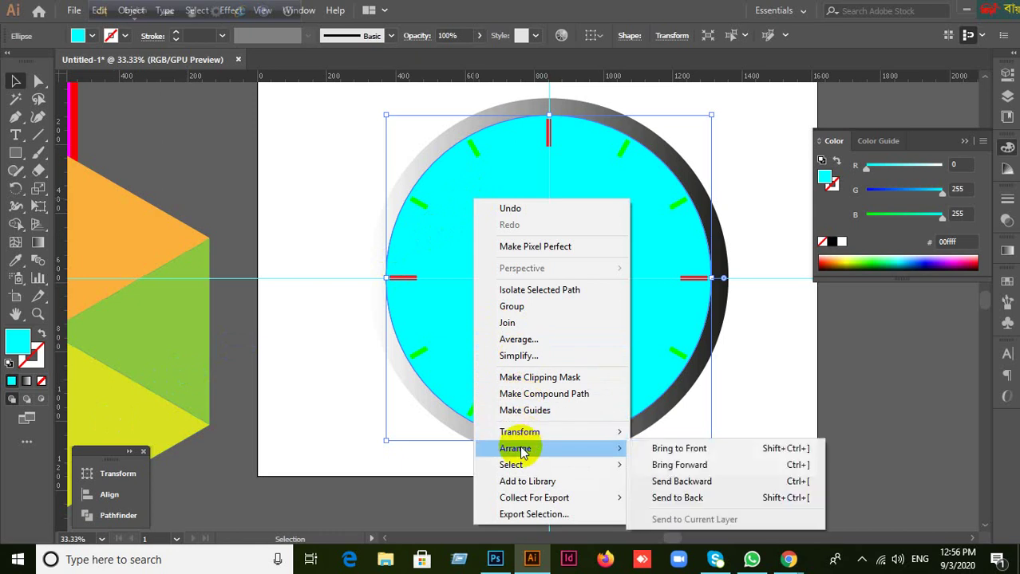
click(693, 450)
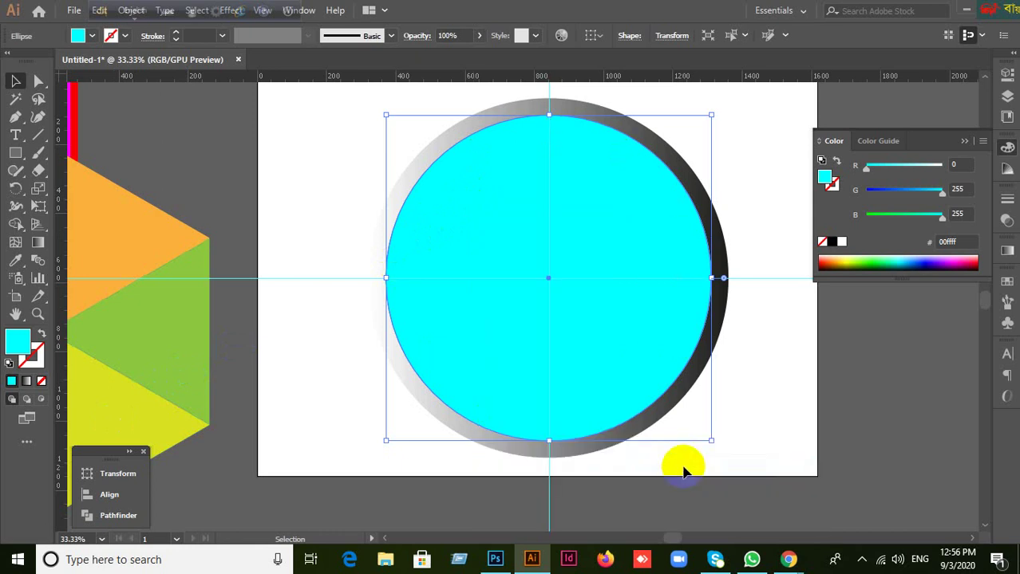
key(ctrl+z)
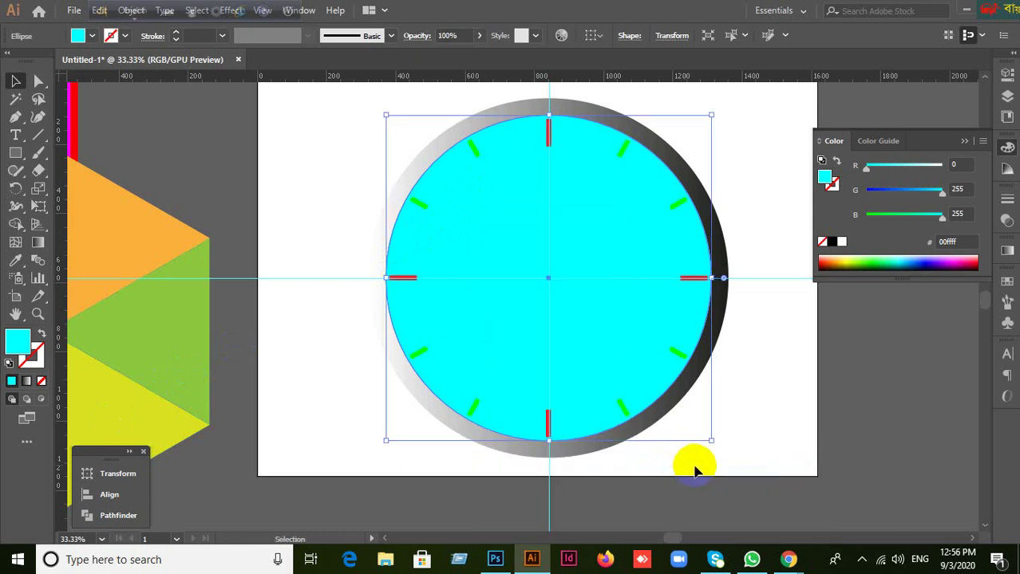
Undo and redo the cyan fill and stacking changes to compare the clock face, ending with the cyan fill behind the markers.
key(ctrl+z)
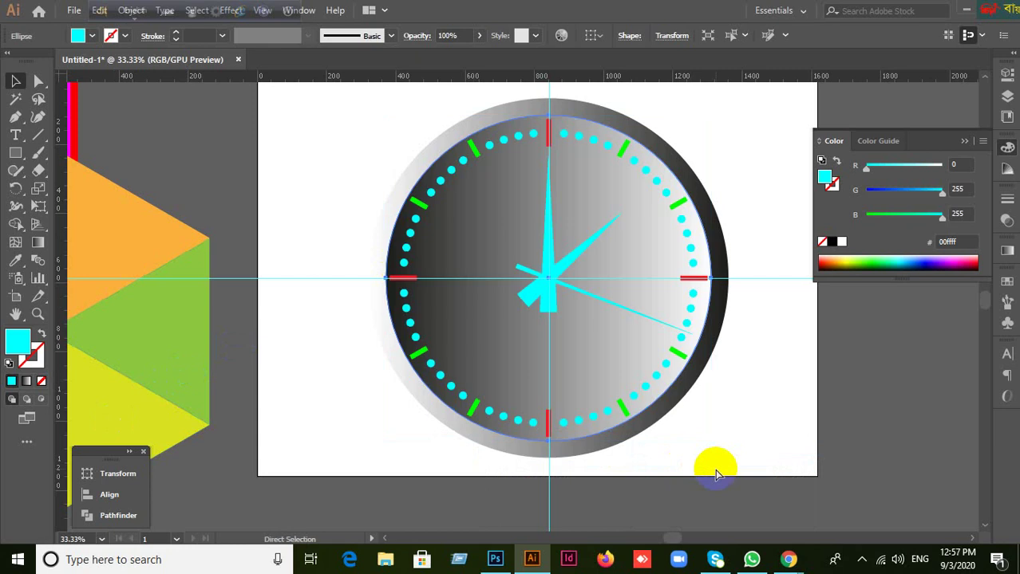
key(shift+ctrl+z)
key(shift+ctrl+z)
key(ctrl+z)
key(ctrl+z)
key(shift+ctrl+z)
key(shift+ctrl+z)
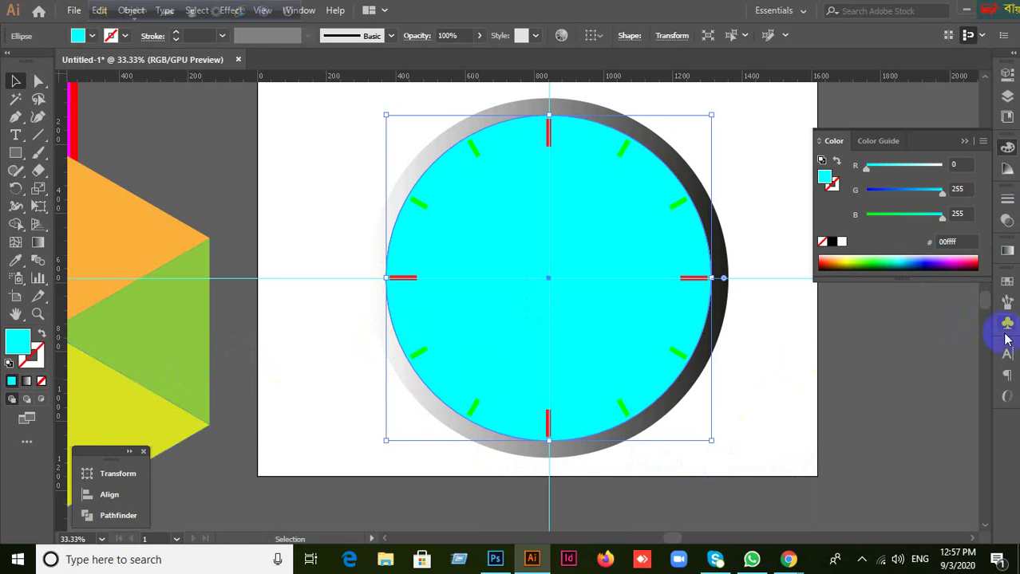
Fill the copied inner circle with white and bring it to the front of the stacking order.
click(1008, 282)
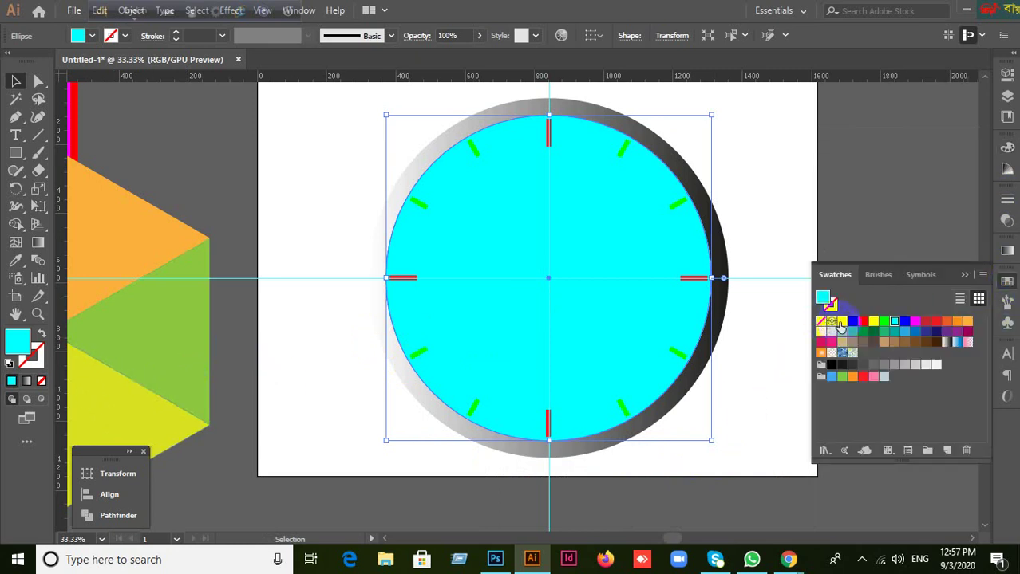
click(842, 321)
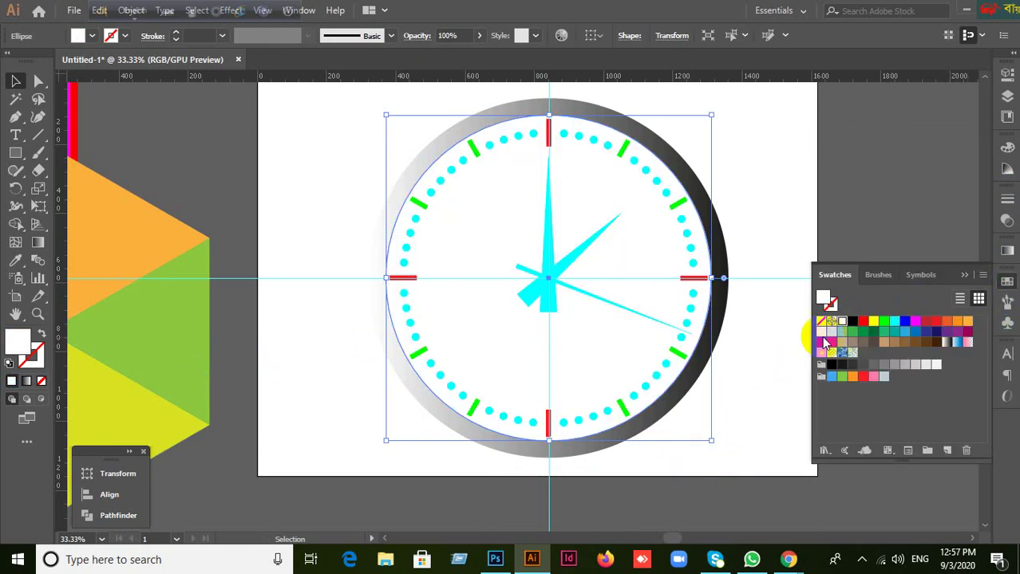
click(965, 276)
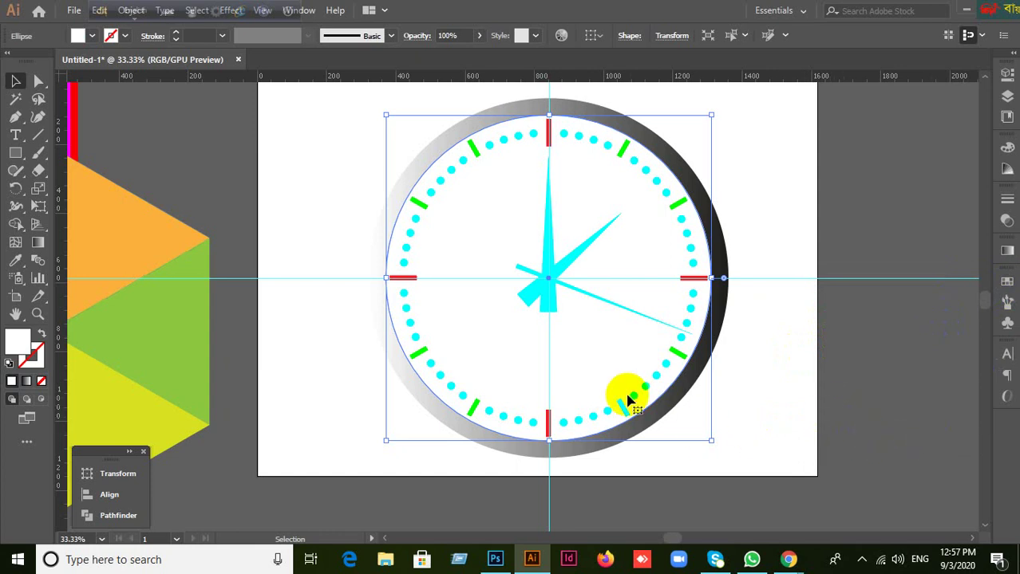
key(a)
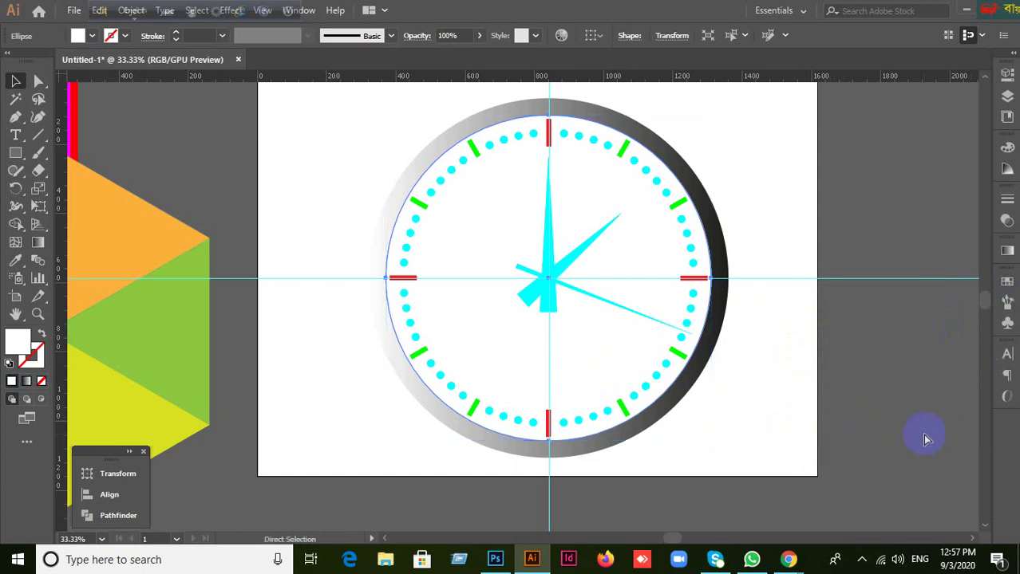
key(v)
right_click(604, 334)
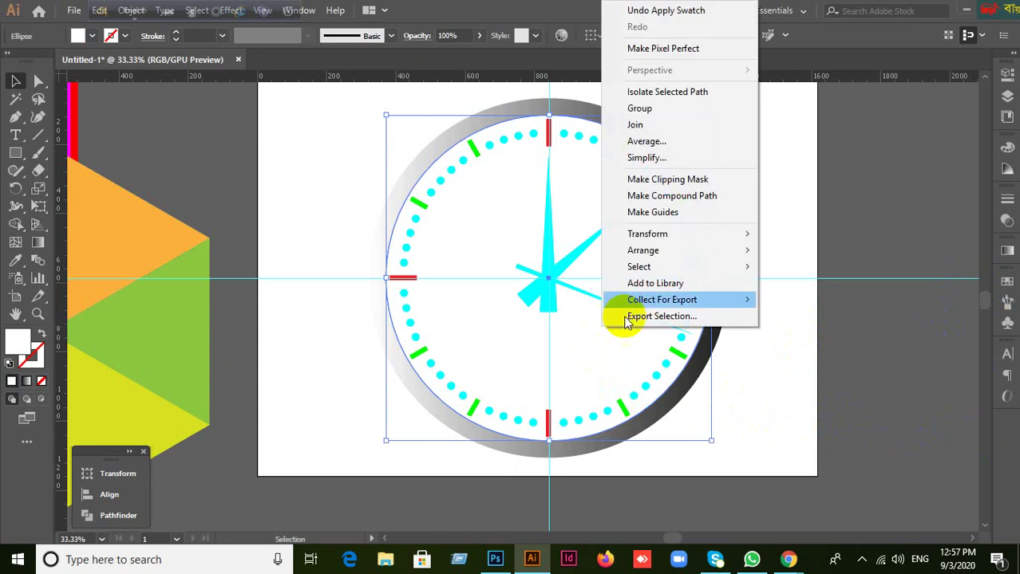
mouse_move(650, 252)
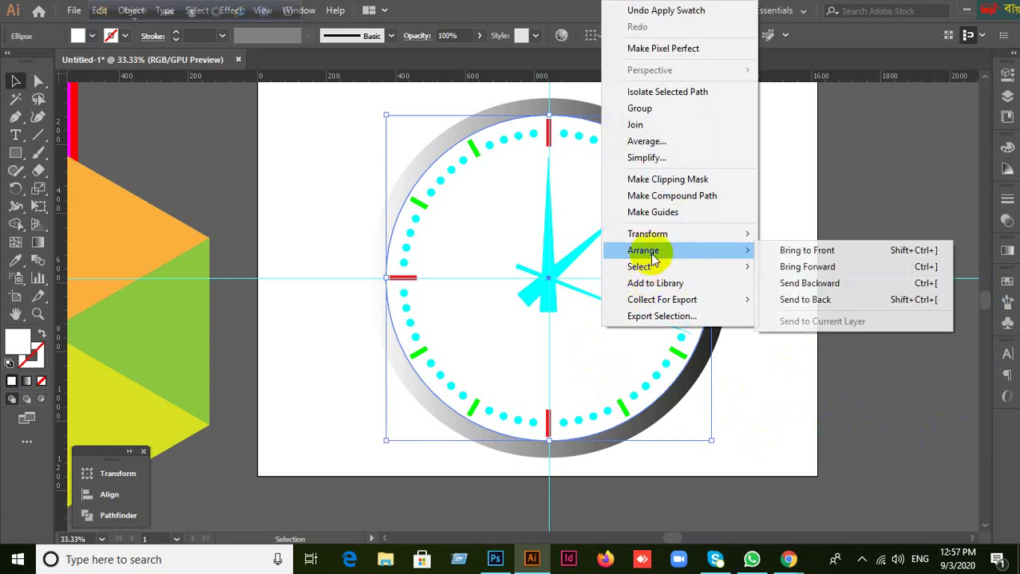
click(802, 251)
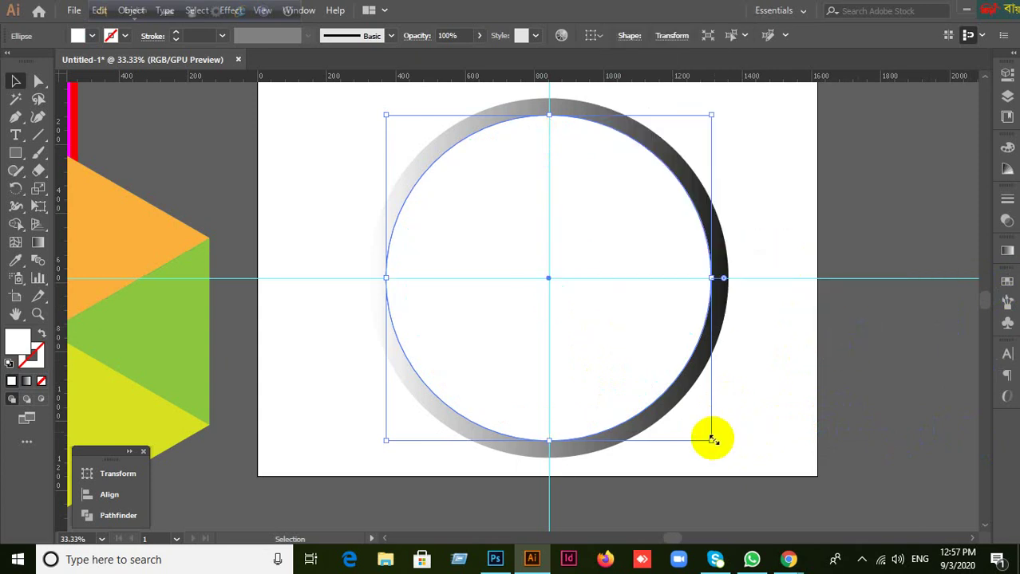
Shrink the white circle proportionally about its centre into a small hub over the hands and fill it yellow, leaving nothing selected.
drag(712, 440, 567, 296)
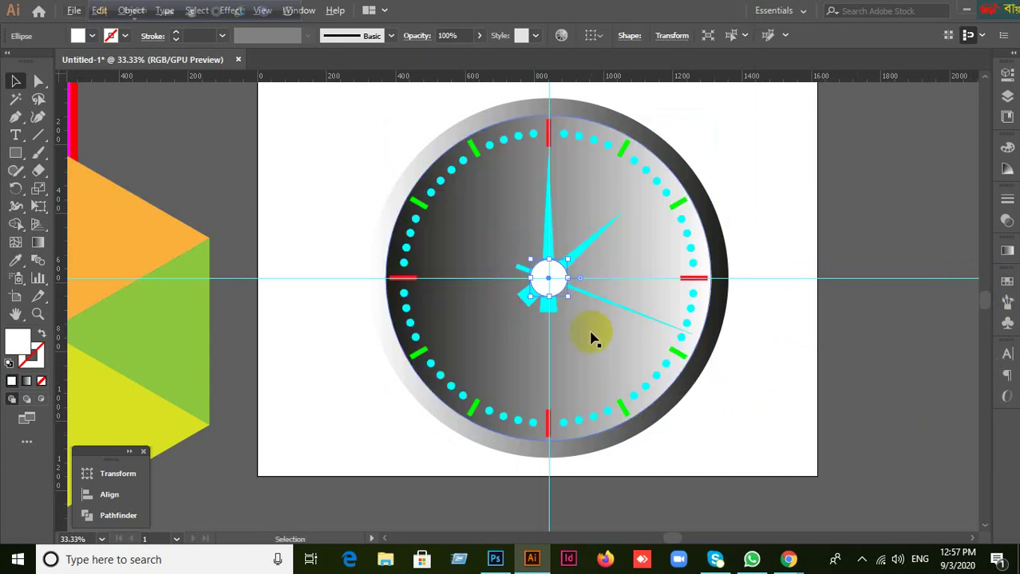
click(1006, 280)
click(872, 322)
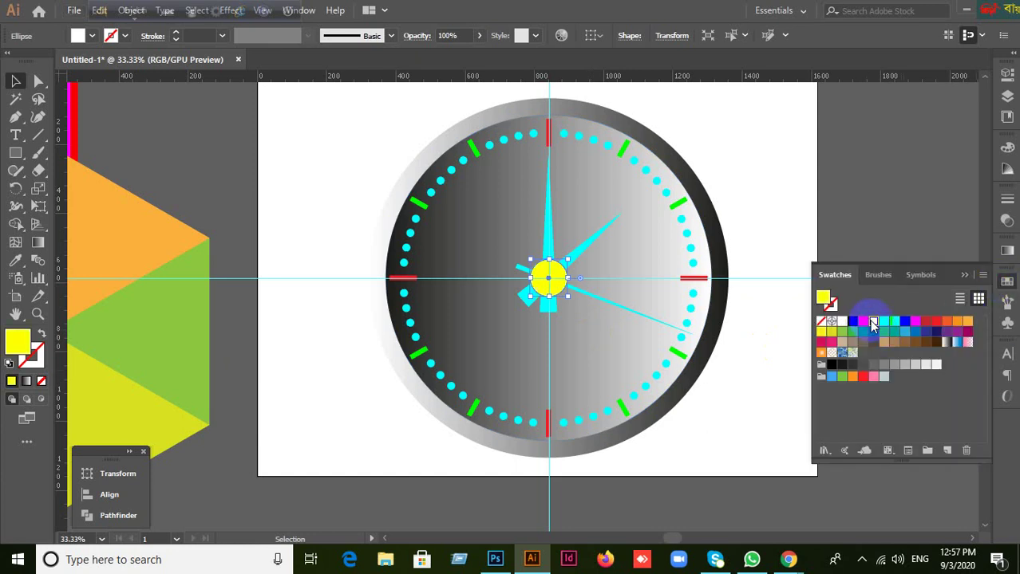
click(833, 241)
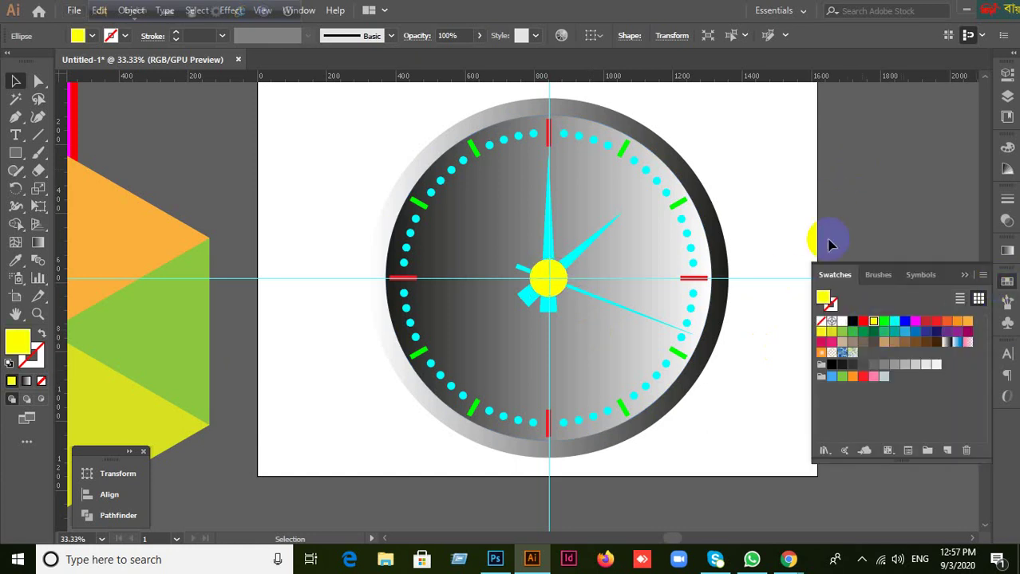
click(964, 276)
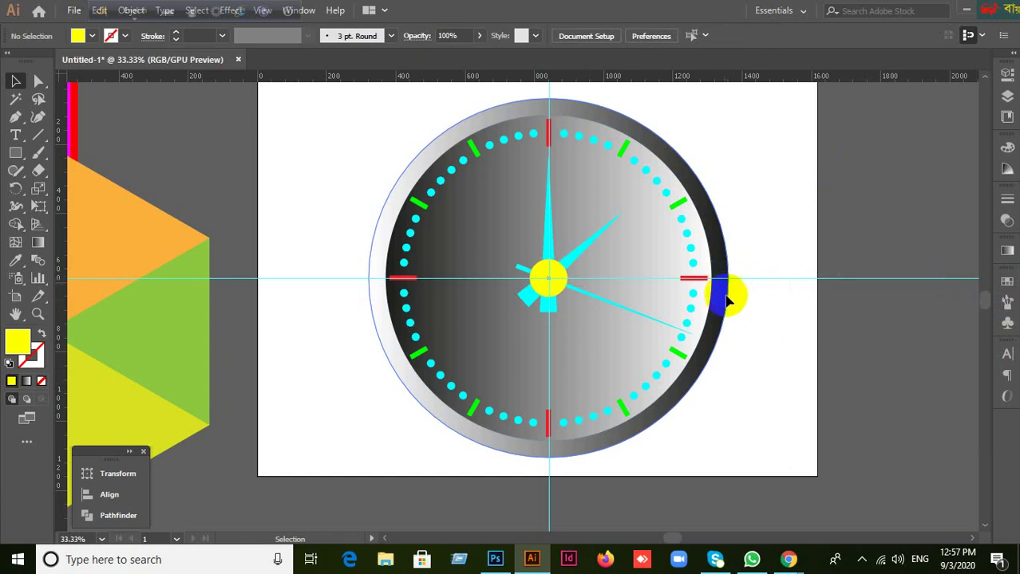
Delete the yellow hub circle from the clock's centre and leave nothing selected.
click(556, 285)
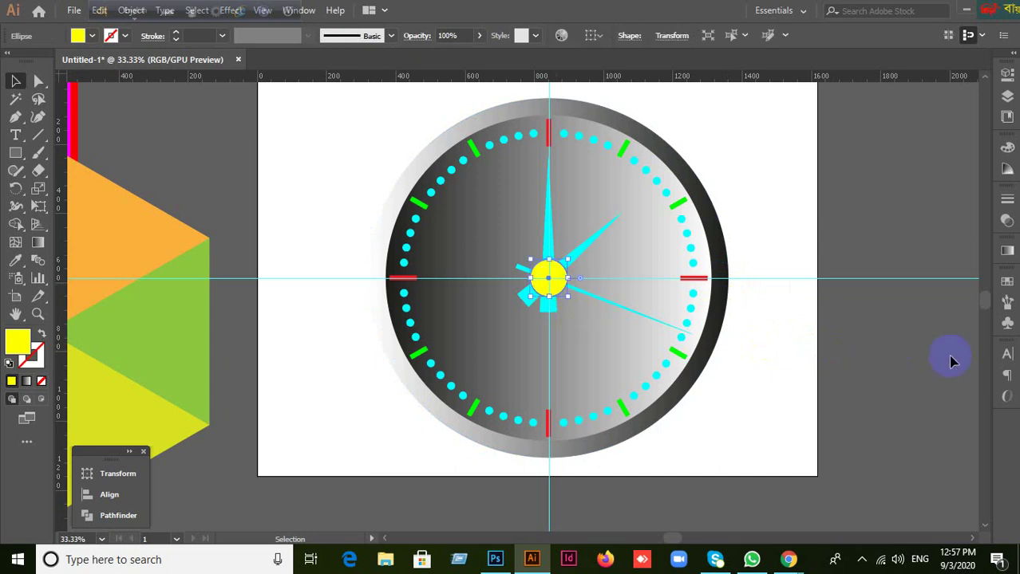
key(Delete)
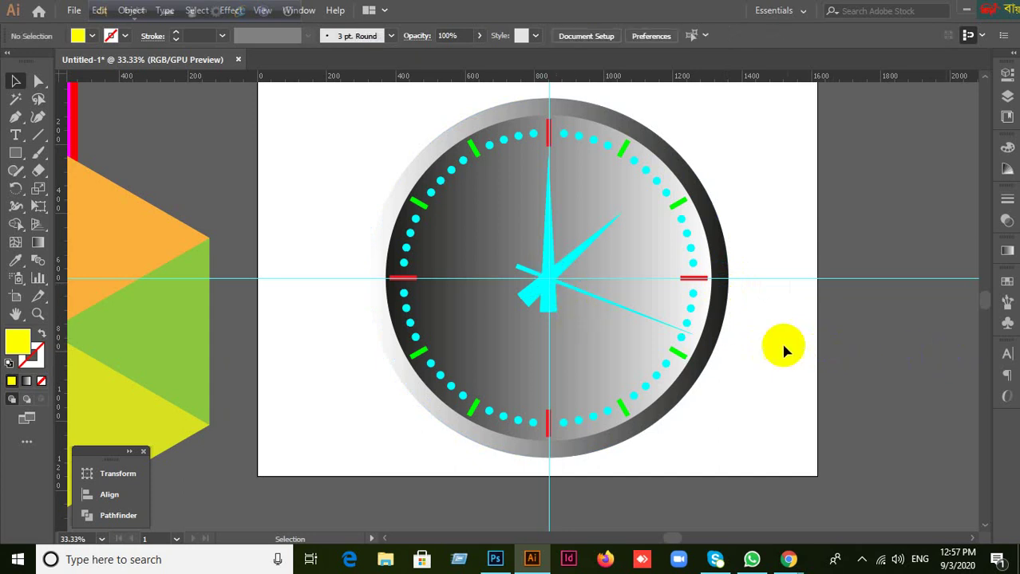
click(702, 229)
click(760, 229)
drag(748, 159, 700, 231)
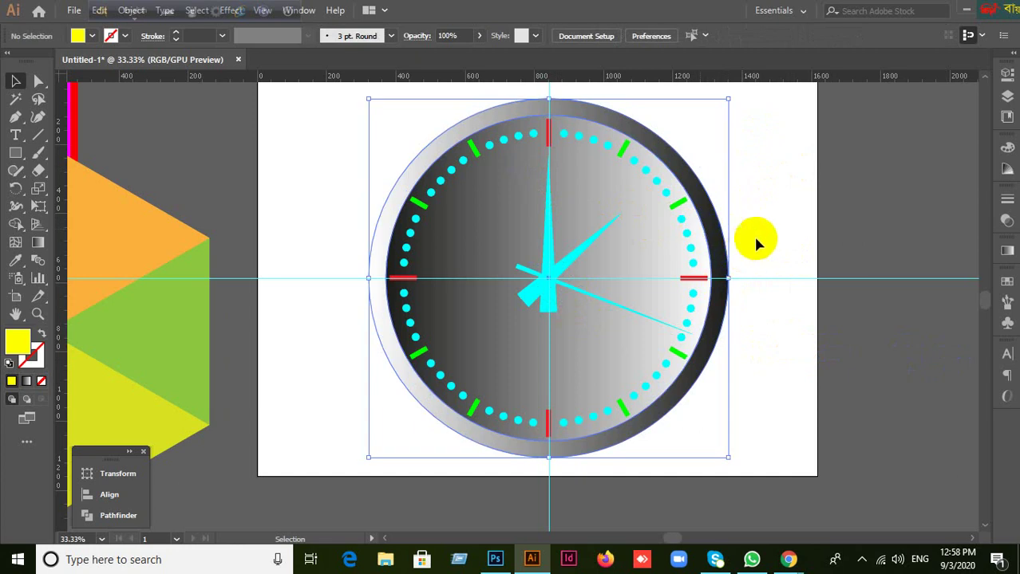
click(755, 235)
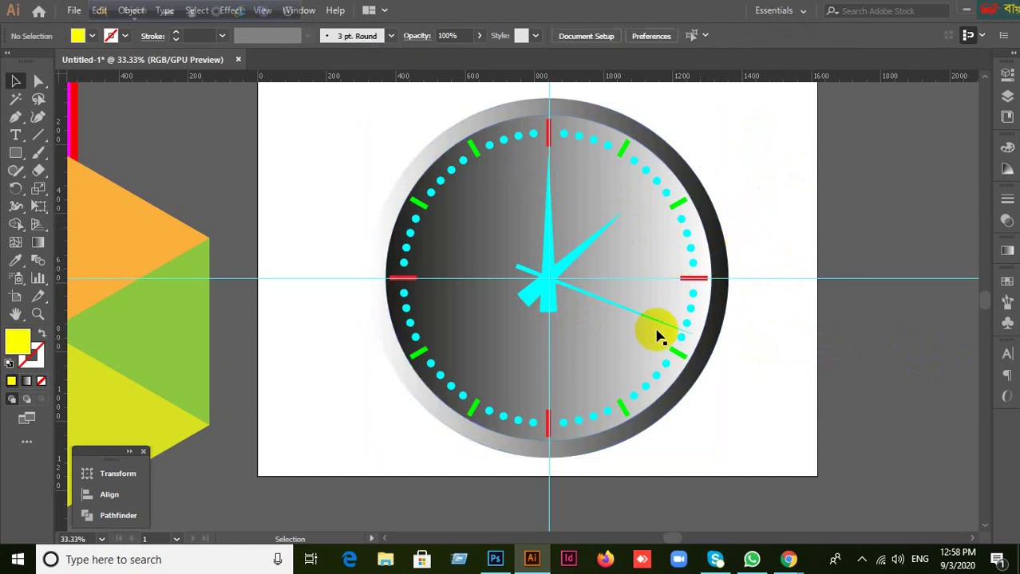
Try moving the inner gradient circle off the clock towards the coloured triangles, undoing each move.
scroll(658, 334, up, 3)
scroll(665, 326, down, 3)
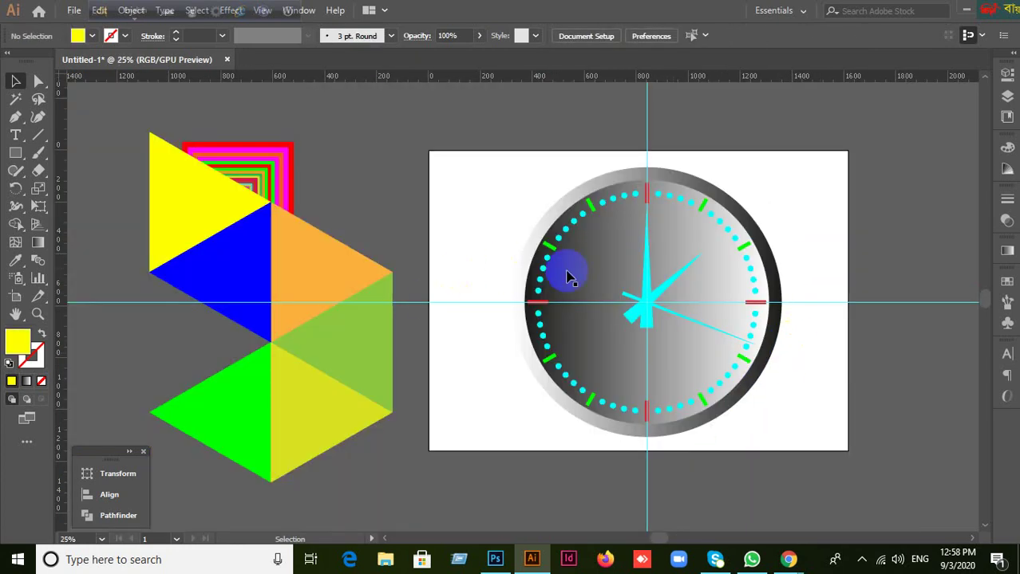
drag(564, 269, 417, 323)
key(ctrl+z)
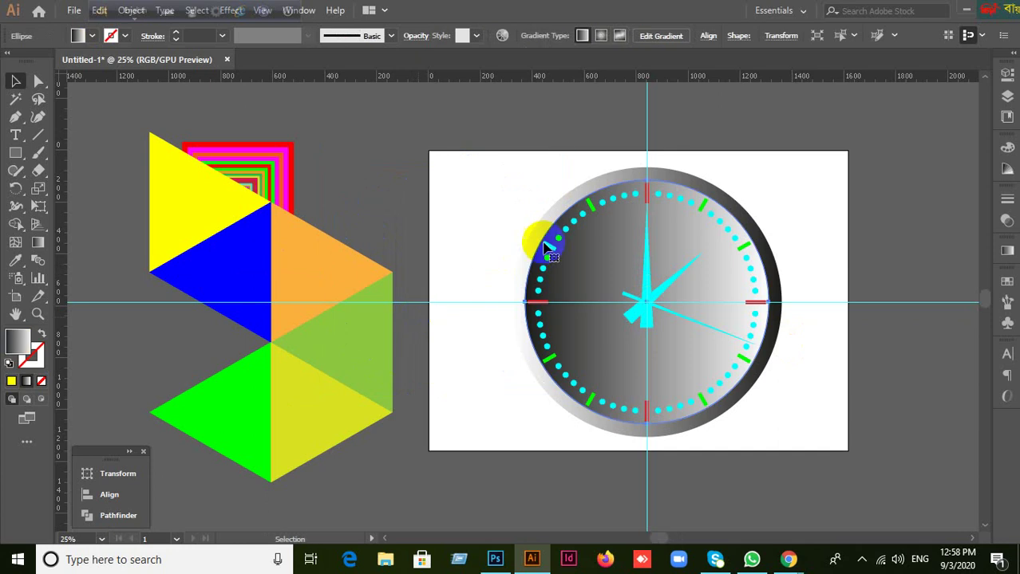
drag(517, 297, 488, 217)
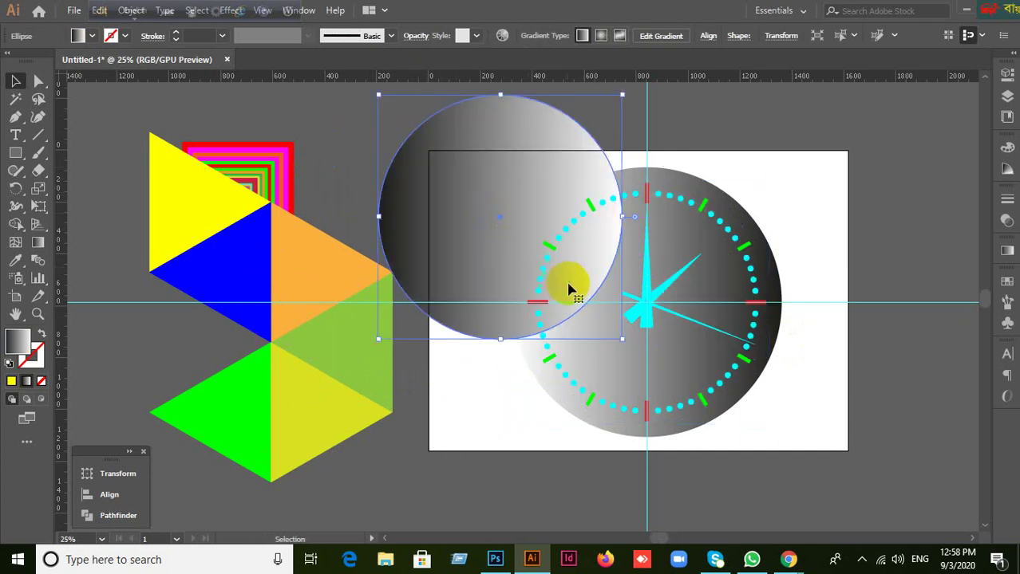
key(ctrl+z)
drag(541, 257, 375, 239)
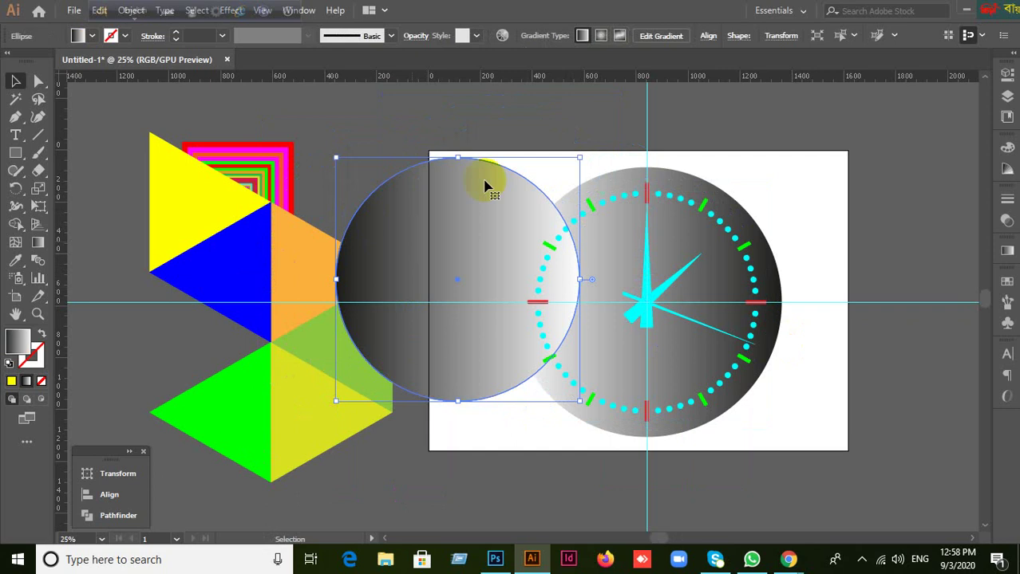
key(ctrl+z)
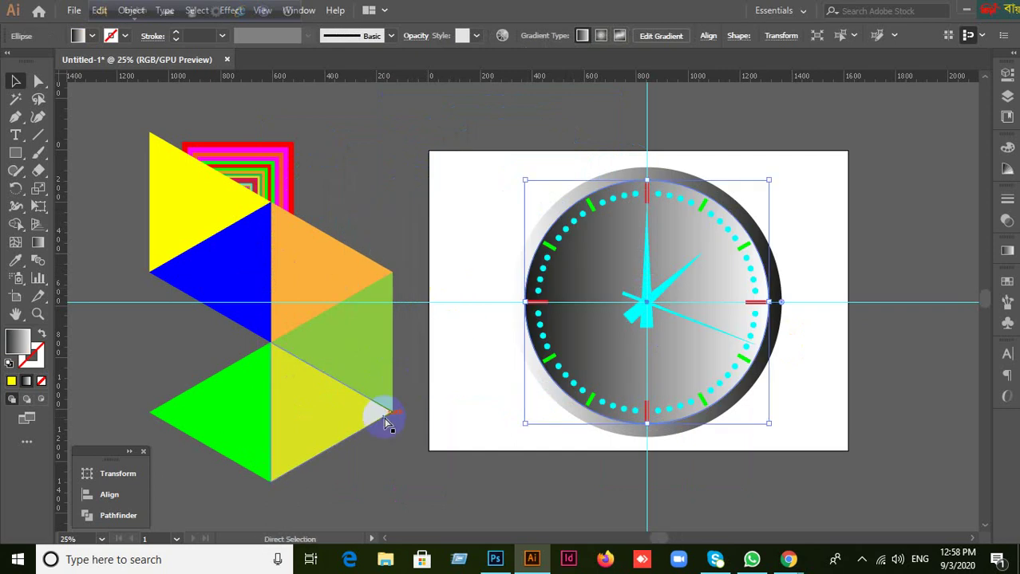
click(386, 423)
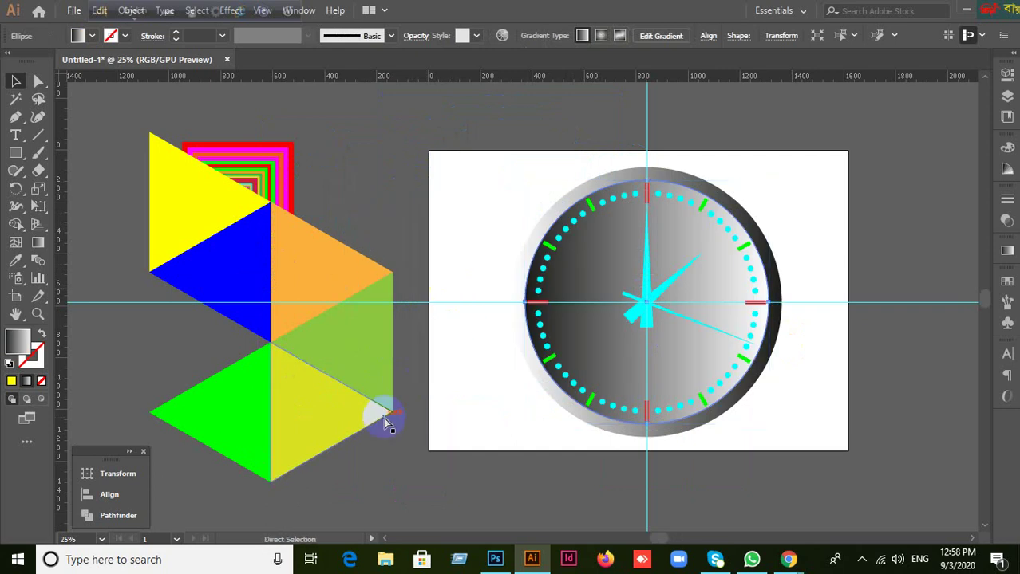
key(ctrl+z)
key(ctrl+shift+z)
key(ctrl+z)
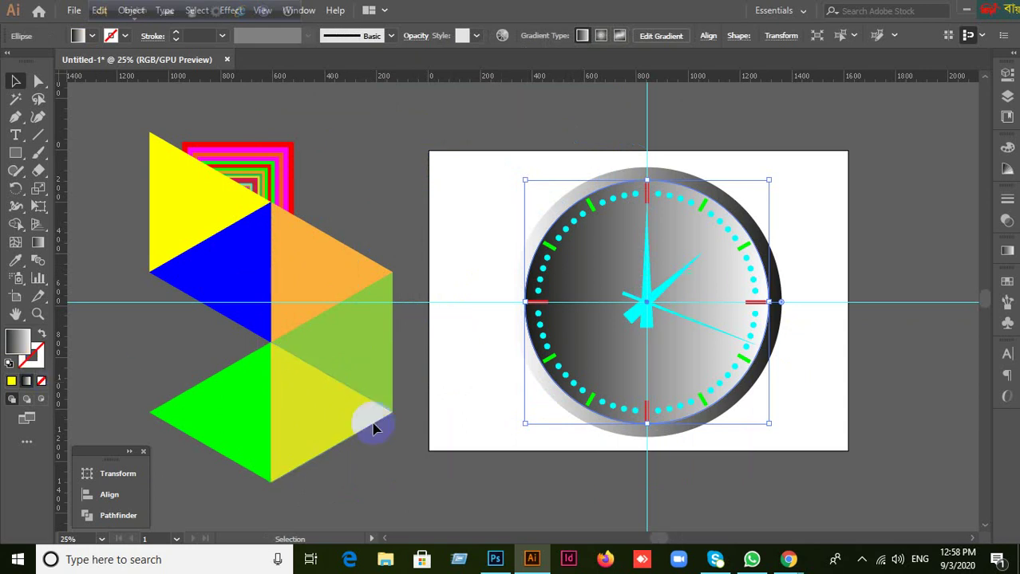
Fill the copied inner circle with solid yellow and move it off the clock onto the coloured triangles.
click(12, 384)
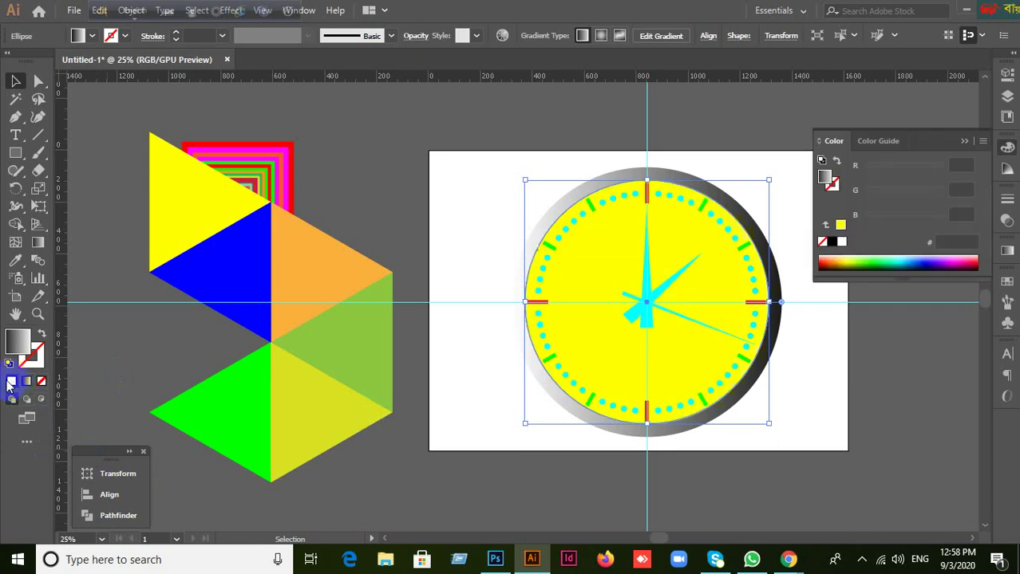
click(965, 142)
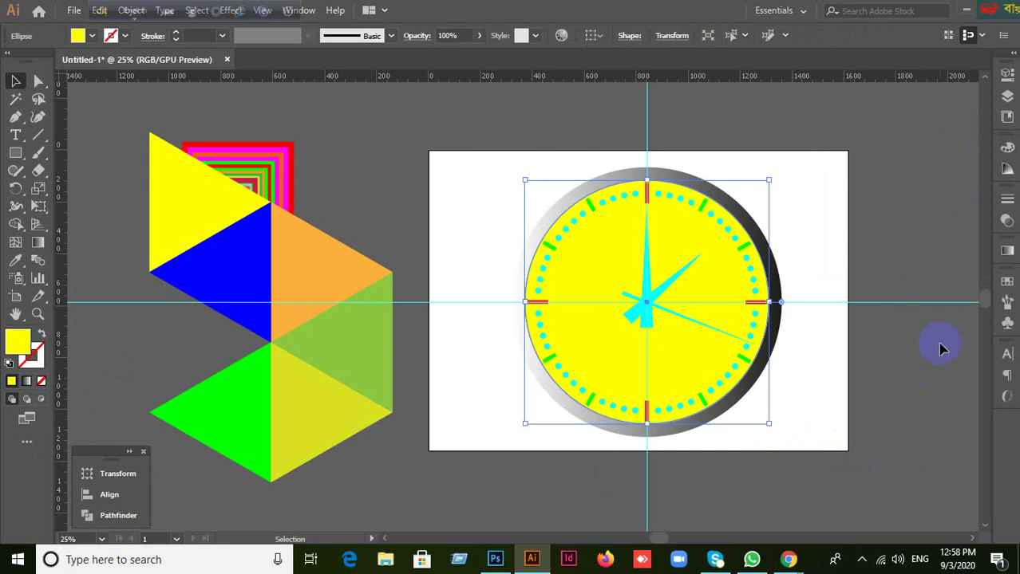
click(683, 319)
drag(733, 280, 273, 383)
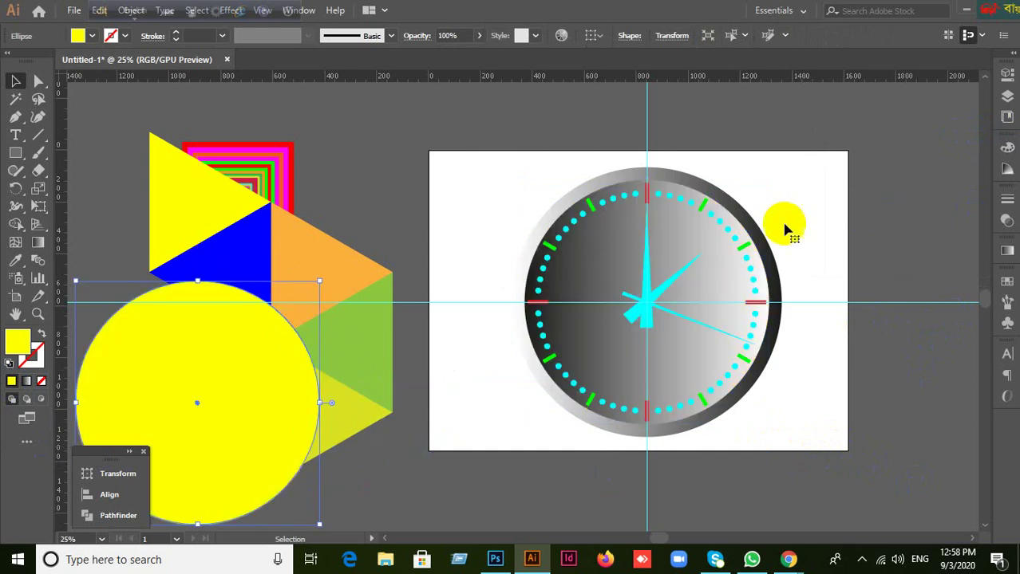
Try a yellow fill on the clock's inner gradient circle, undo it, and delete the yellow copy over the triangles.
click(675, 240)
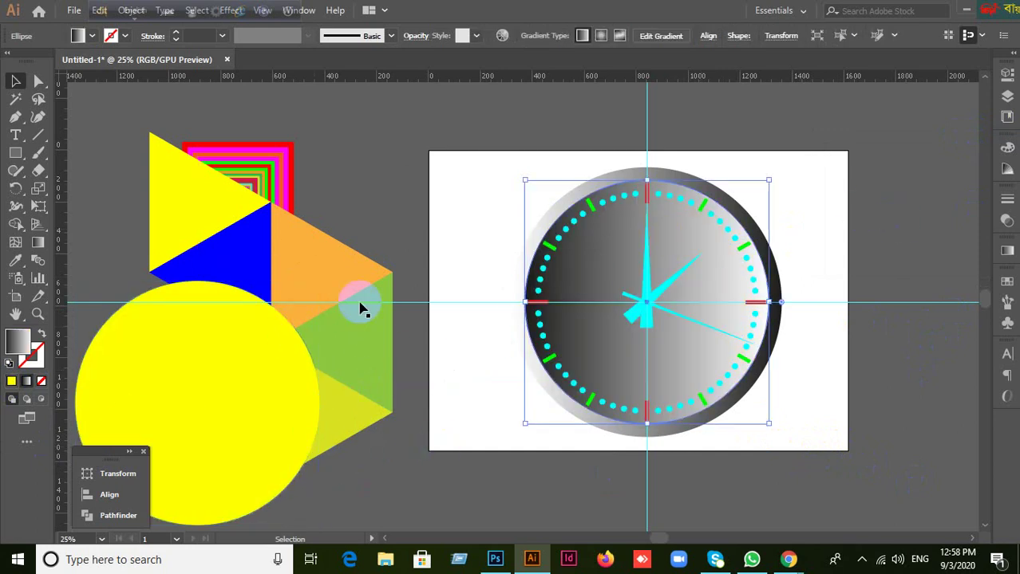
click(12, 381)
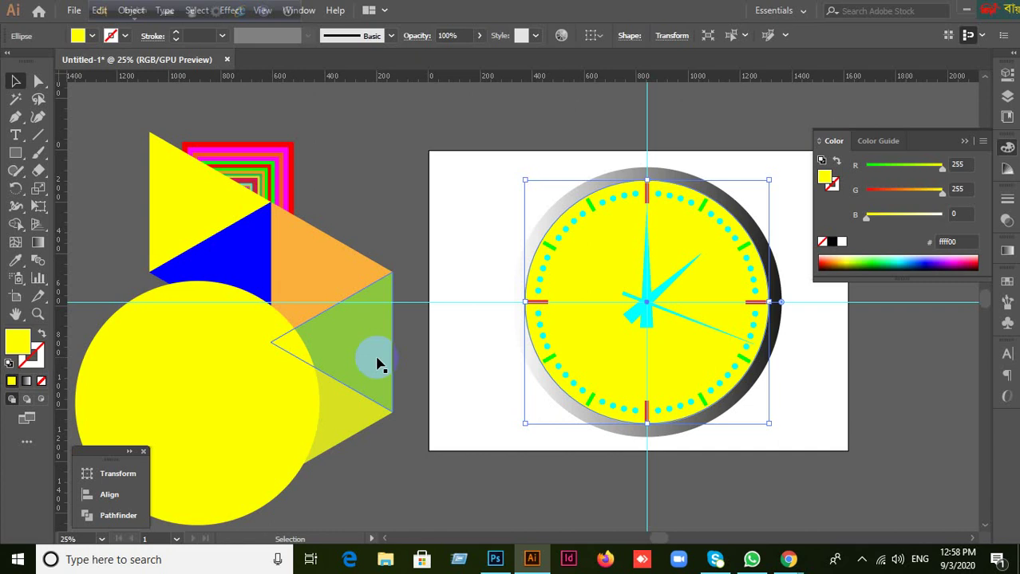
key(ctrl+z)
drag(181, 466, 359, 427)
key(Delete)
Duplicate the inner gradient circle in place, filling the copy with yellow and bringing it to the front.
click(698, 373)
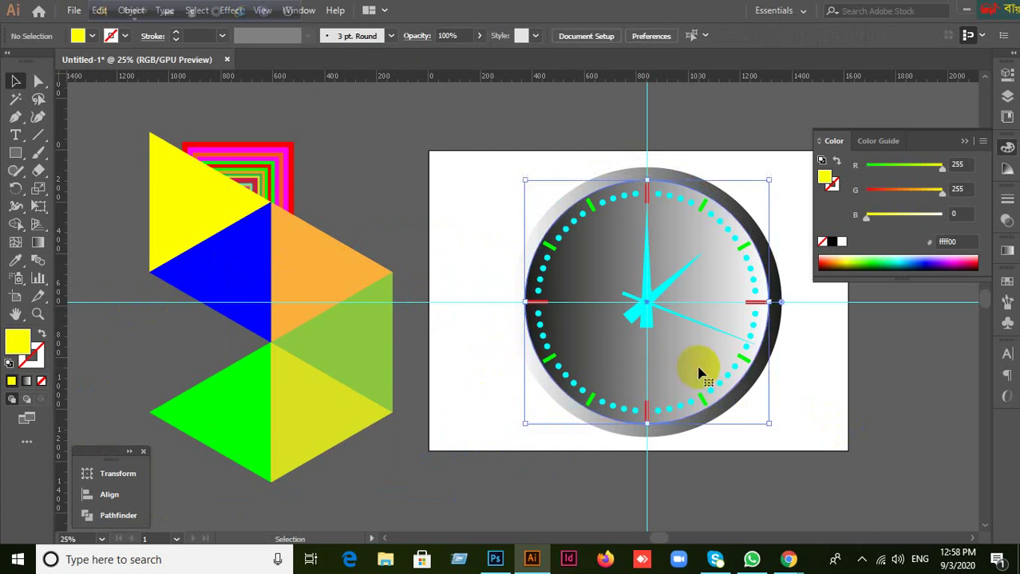
ctrl+click(699, 373)
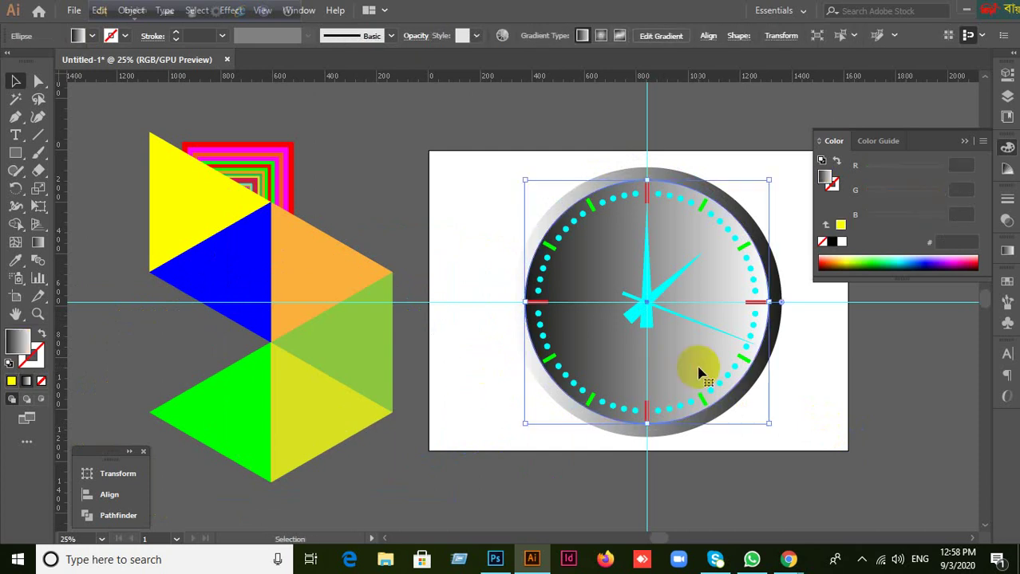
click(11, 384)
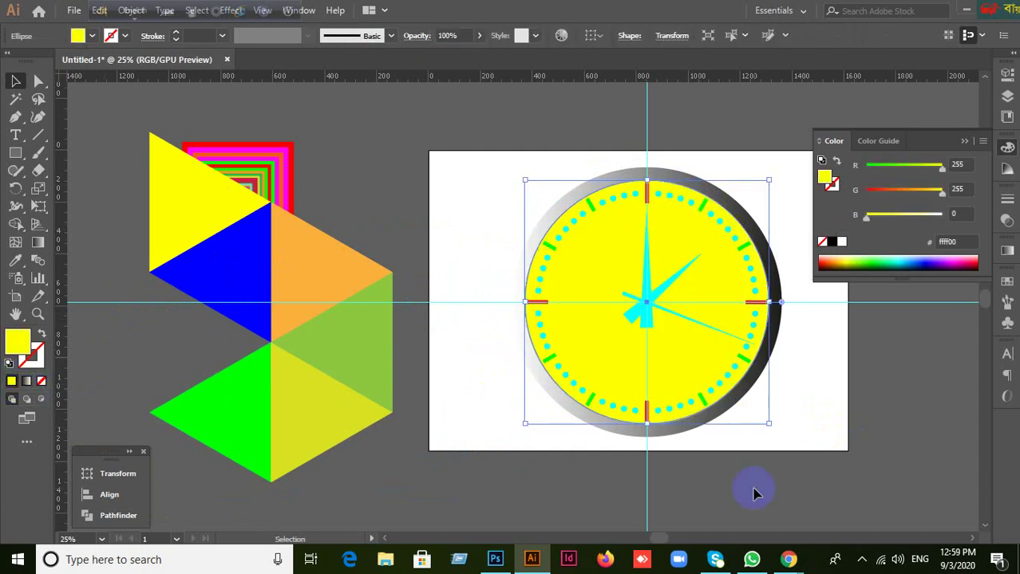
right_click(689, 343)
mouse_move(754, 265)
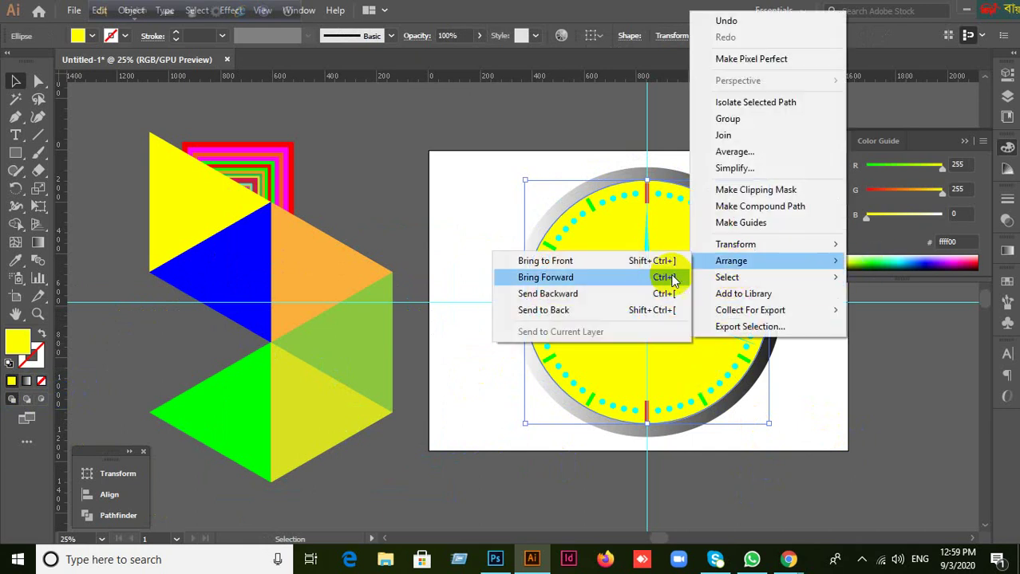
click(605, 268)
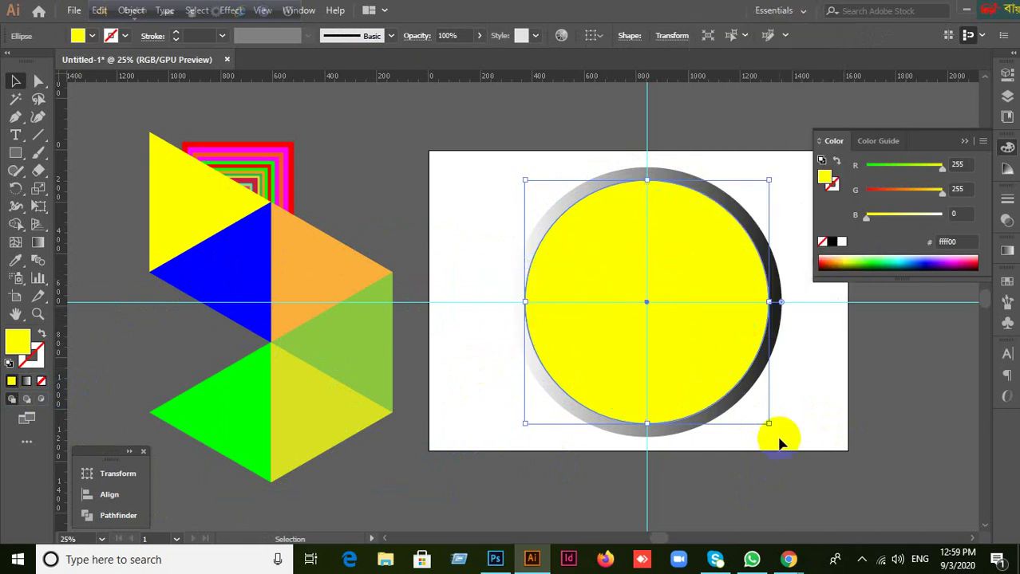
Undo the yellow circle's reordering and bring it to the front of the stacking order again.
shift+click(749, 408)
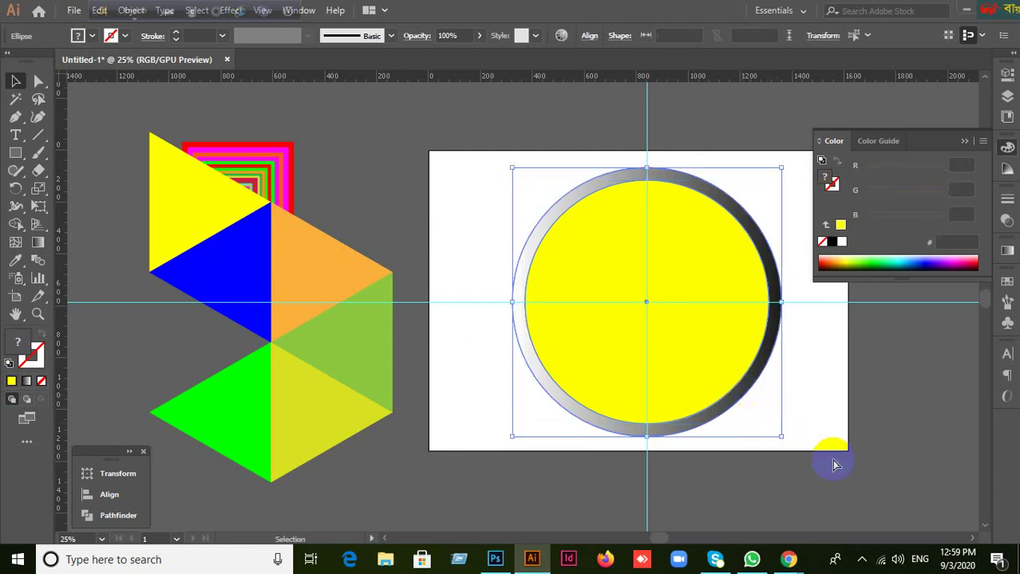
key(ctrl+shift+bracketleft)
click(694, 359)
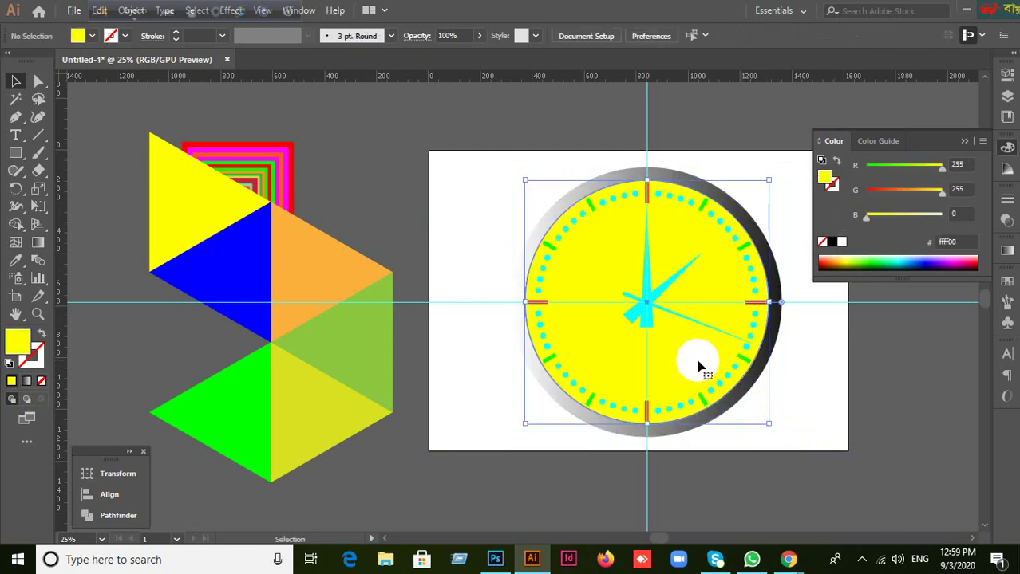
right_click(699, 367)
mouse_move(742, 284)
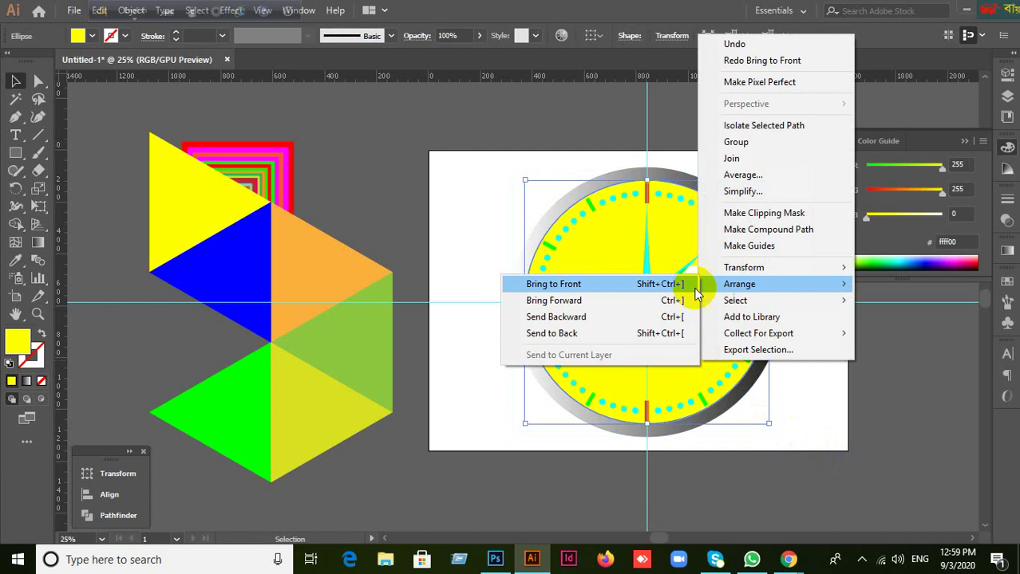
click(652, 292)
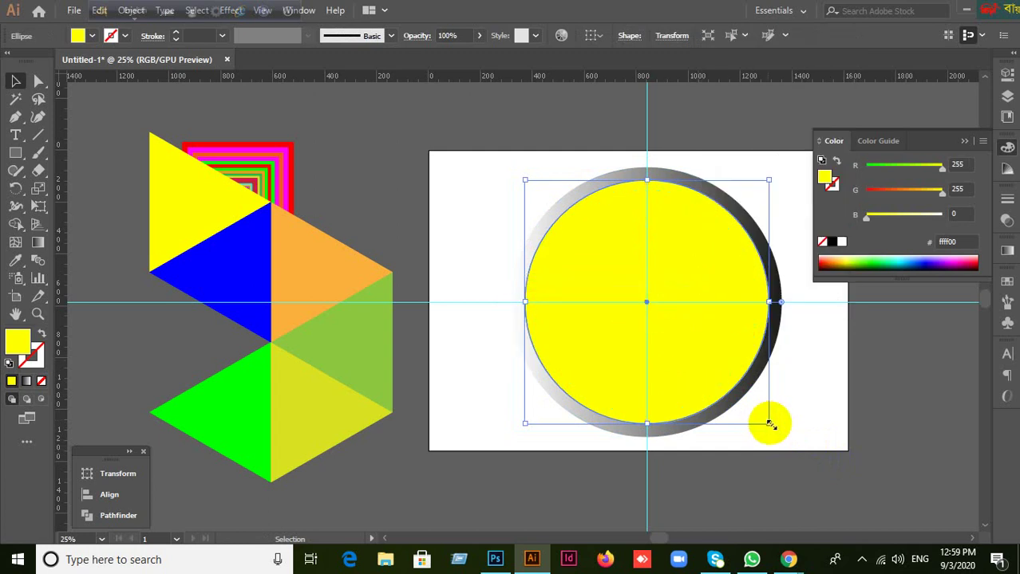
Shrink the yellow circle proportionally about its centre into a small hub over the hands and deselect it.
drag(770, 424, 653, 309)
scroll(674, 328, up, 2)
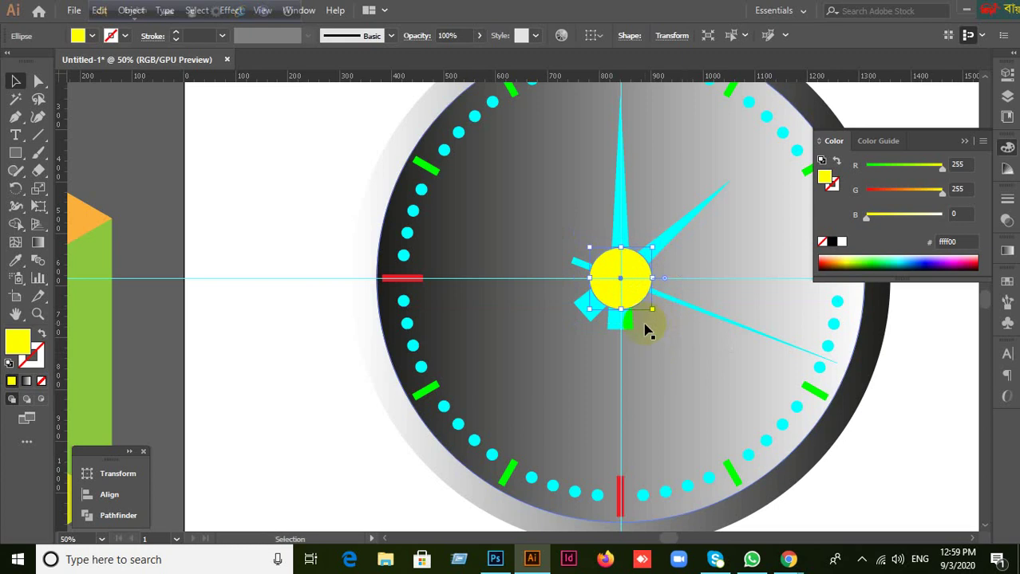
click(336, 393)
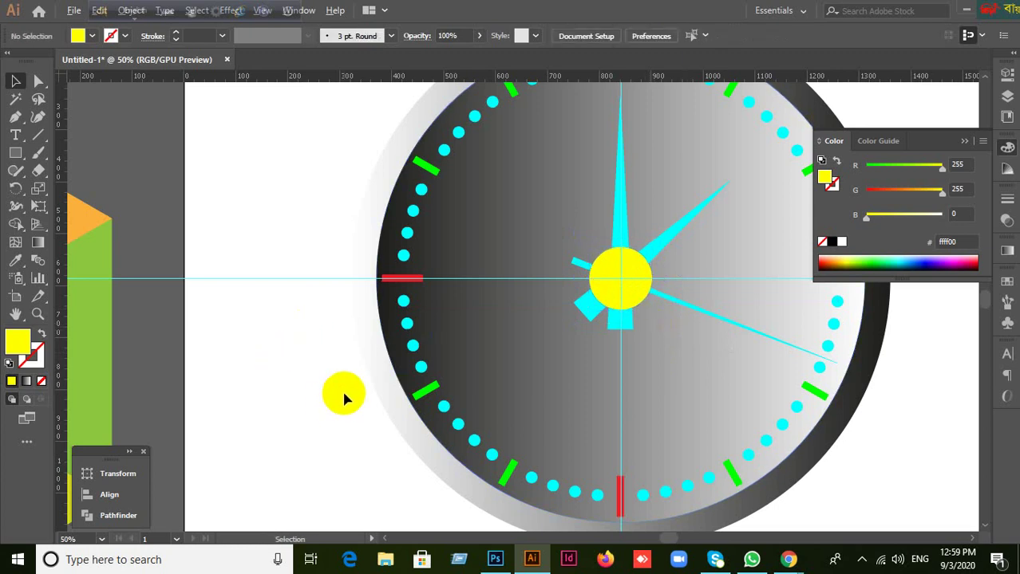
scroll(344, 389, down, 1)
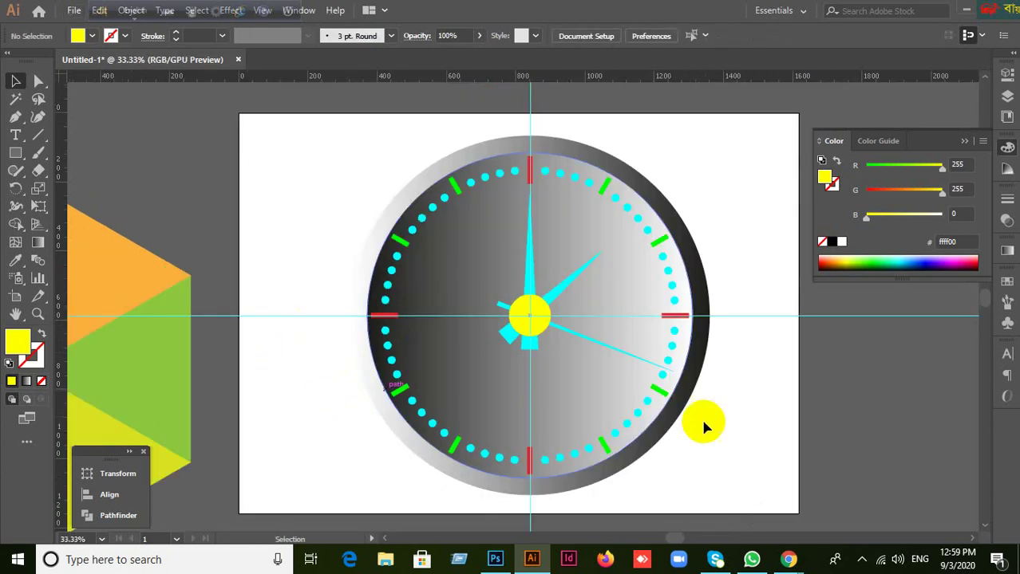
drag(729, 432, 703, 365)
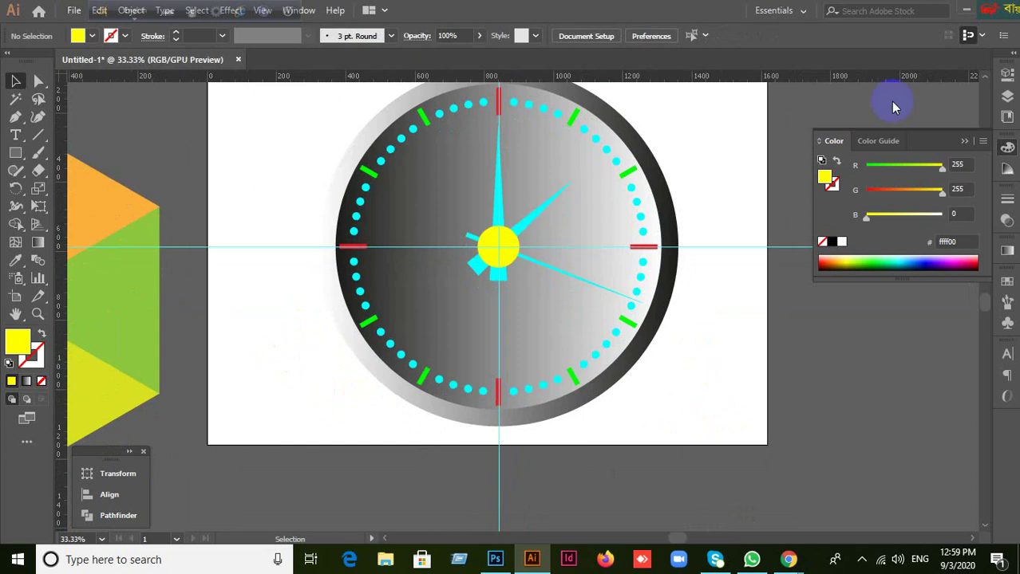
Restore the yellow hub to its full-size circle, then move it off the clock and delete it.
click(341, 409)
key(ctrl+f)
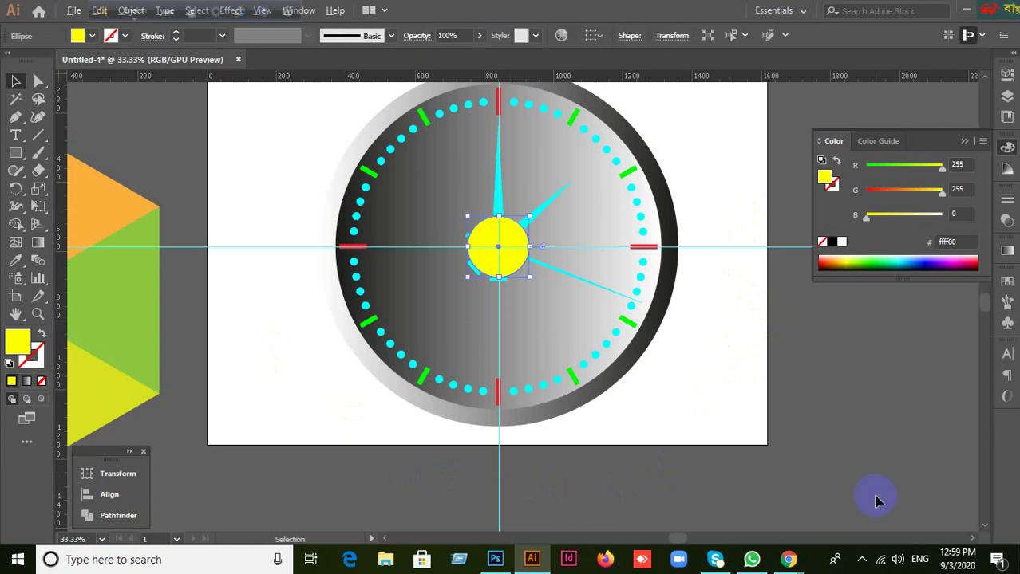
key(ctrl+f)
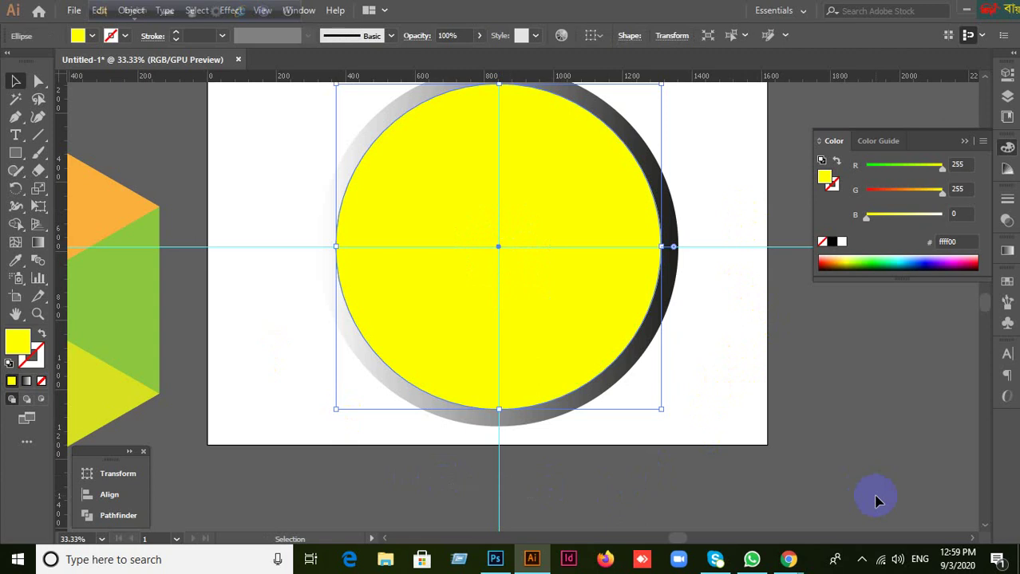
click(894, 383)
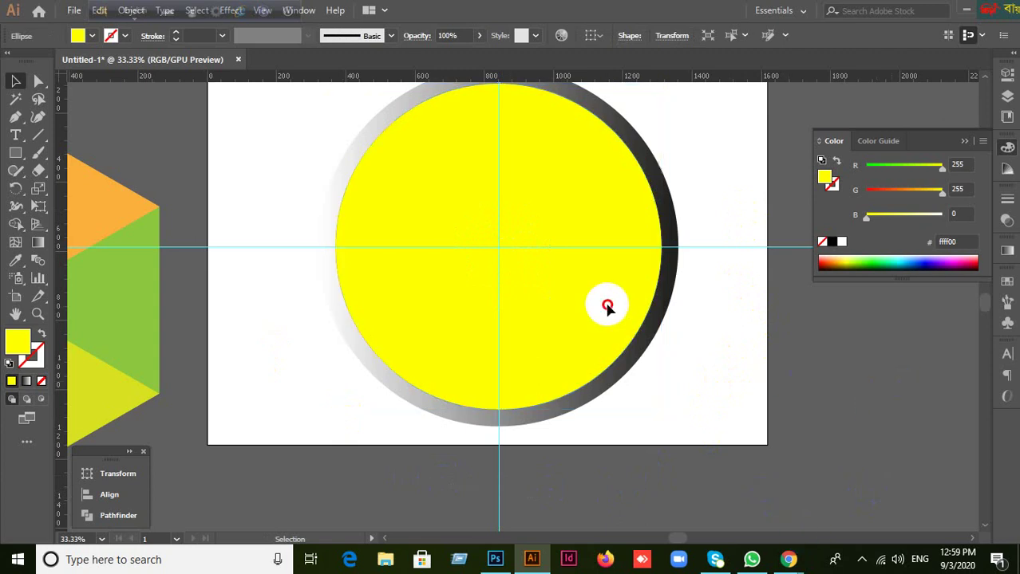
drag(608, 300, 810, 441)
key(Delete)
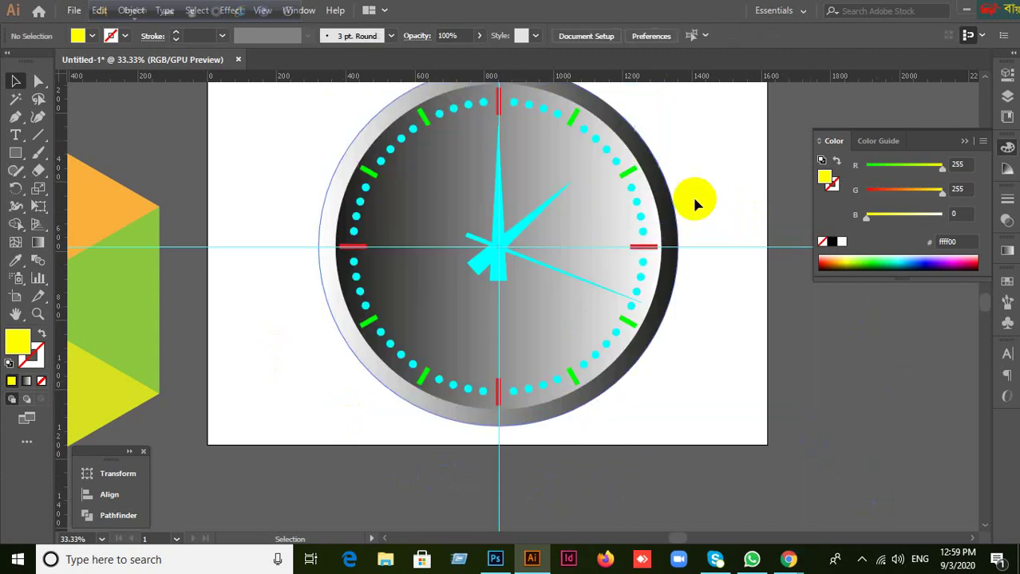
Copy the clock's inner gradient circle in place and fill the copy with solid yellow.
click(553, 317)
drag(552, 318, 764, 410)
key(ctrl+z)
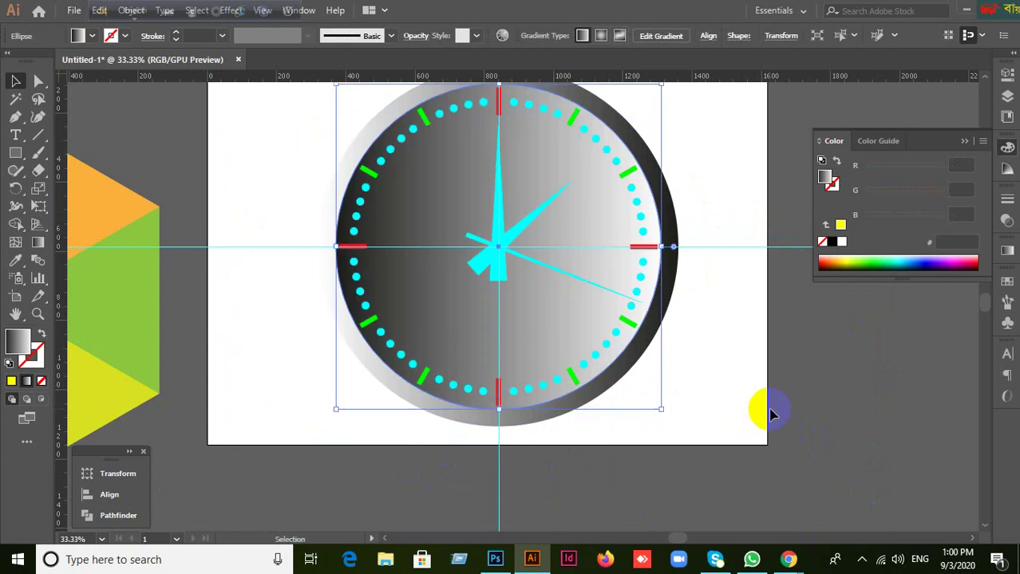
key(a)
key(v)
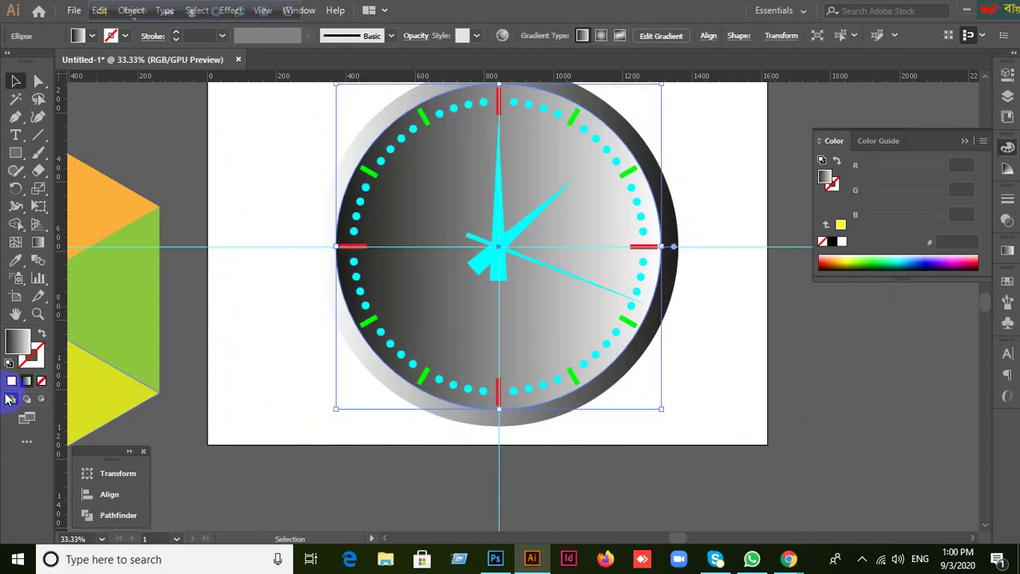
click(11, 382)
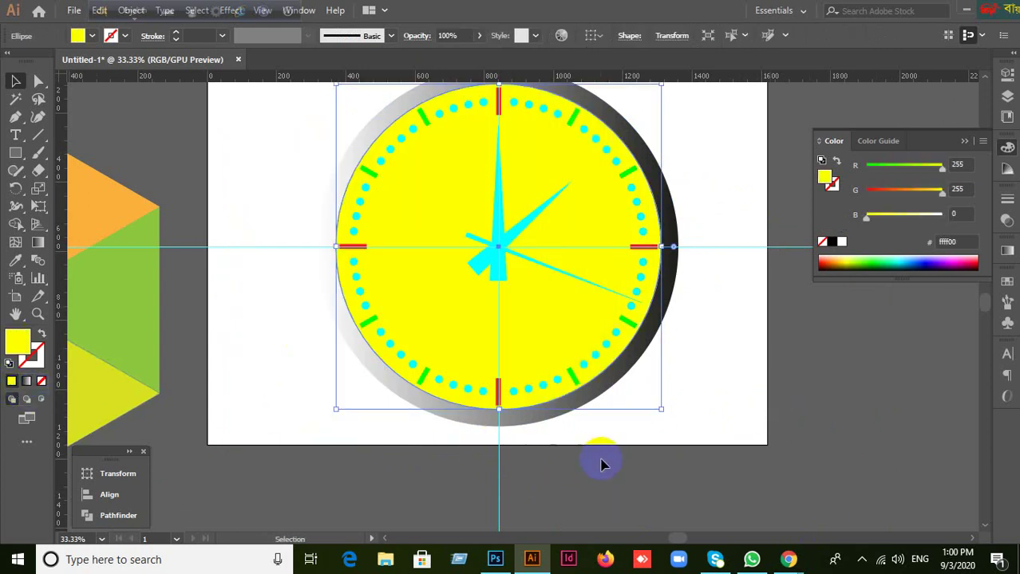
Bring the yellow circle to the front and shrink it about its centre into a small hub over the hands.
right_click(565, 311)
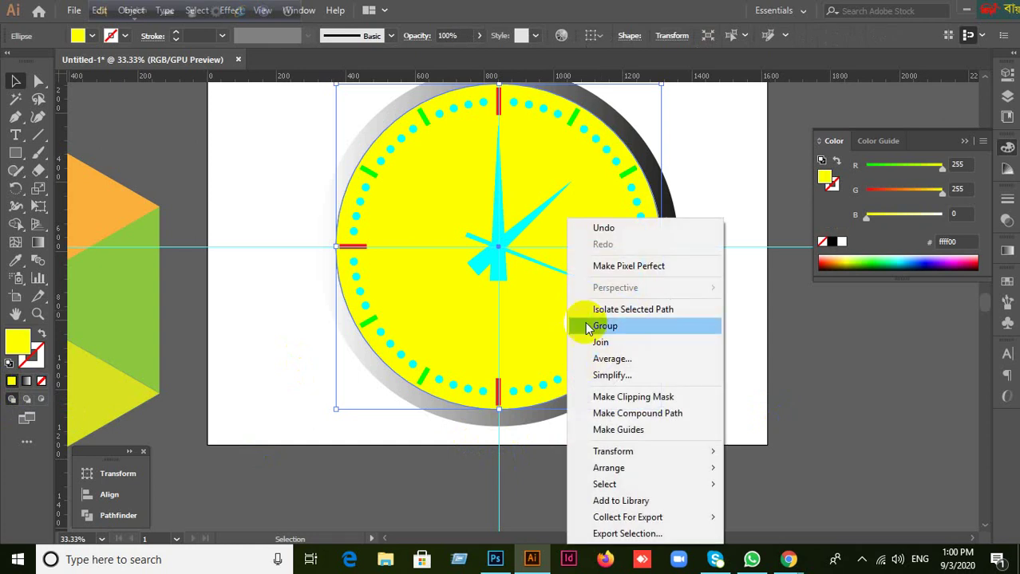
mouse_move(619, 468)
click(754, 466)
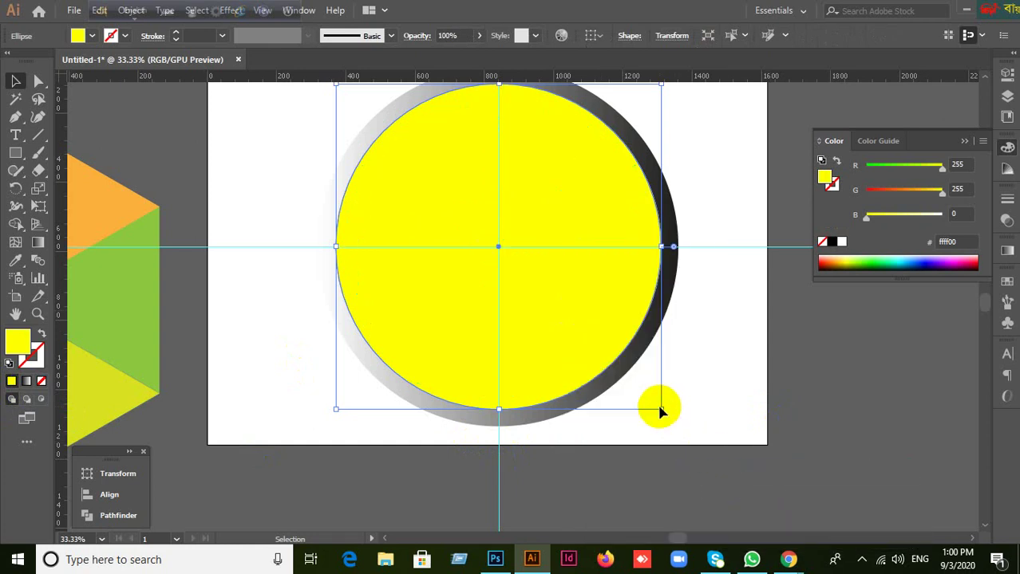
drag(662, 411, 525, 271)
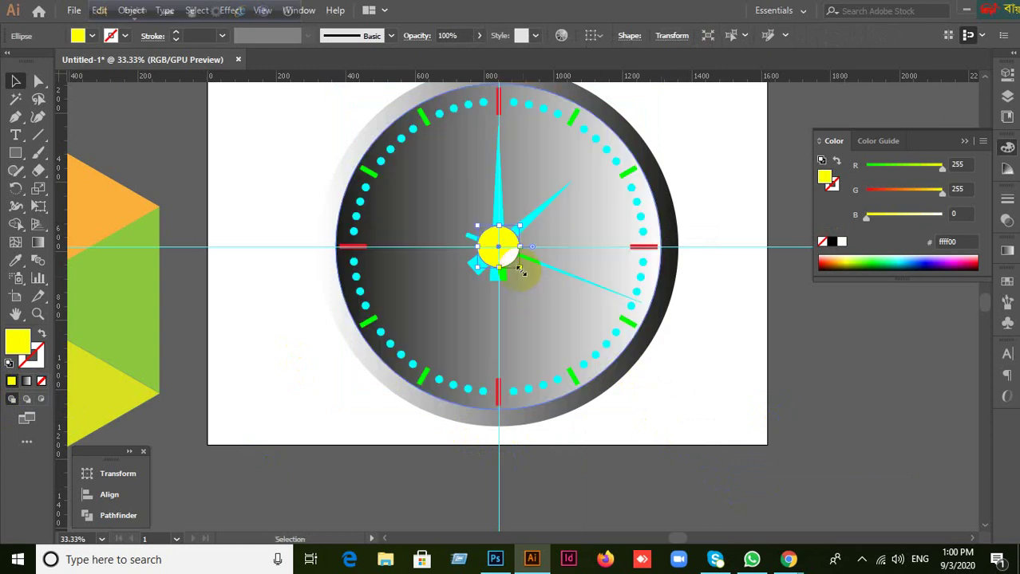
click(758, 392)
Draw a large yellow circle with the Ellipse tool on the empty pasteboard below and to the right of the artboard.
scroll(734, 403, down, 1)
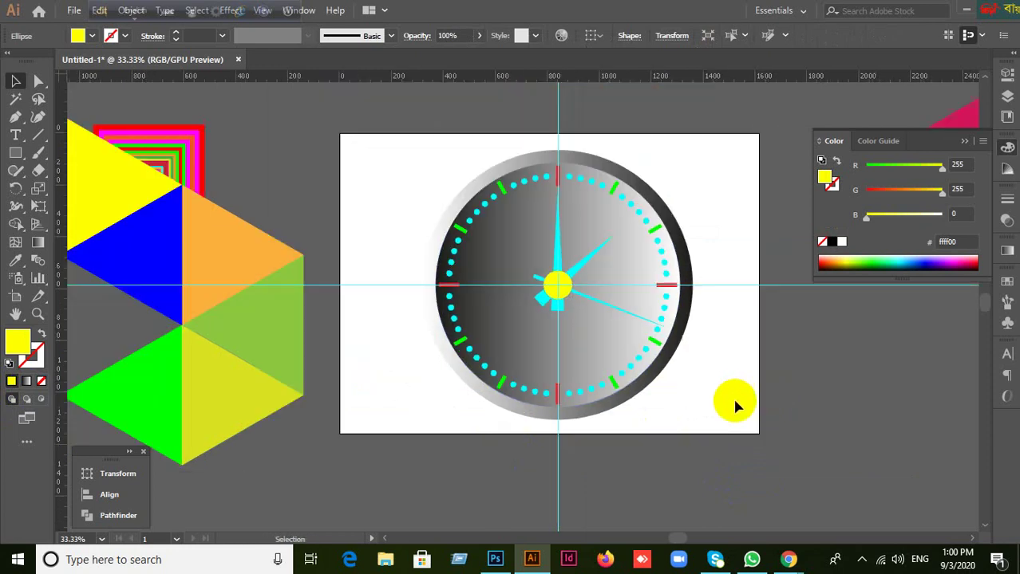
scroll(751, 364, down, 1)
drag(751, 363, 341, 347)
drag(551, 402, 526, 275)
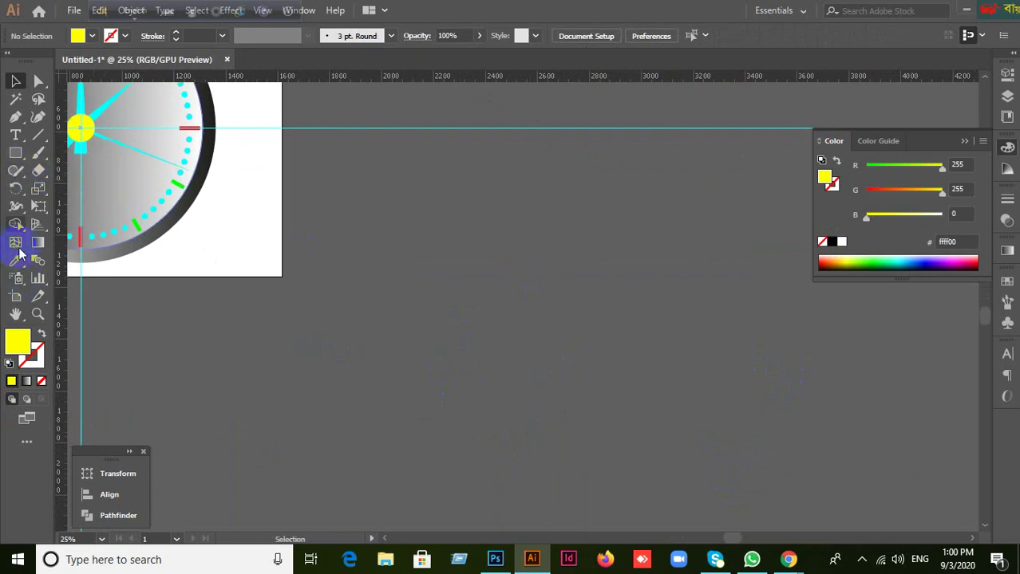
drag(15, 152, 81, 190)
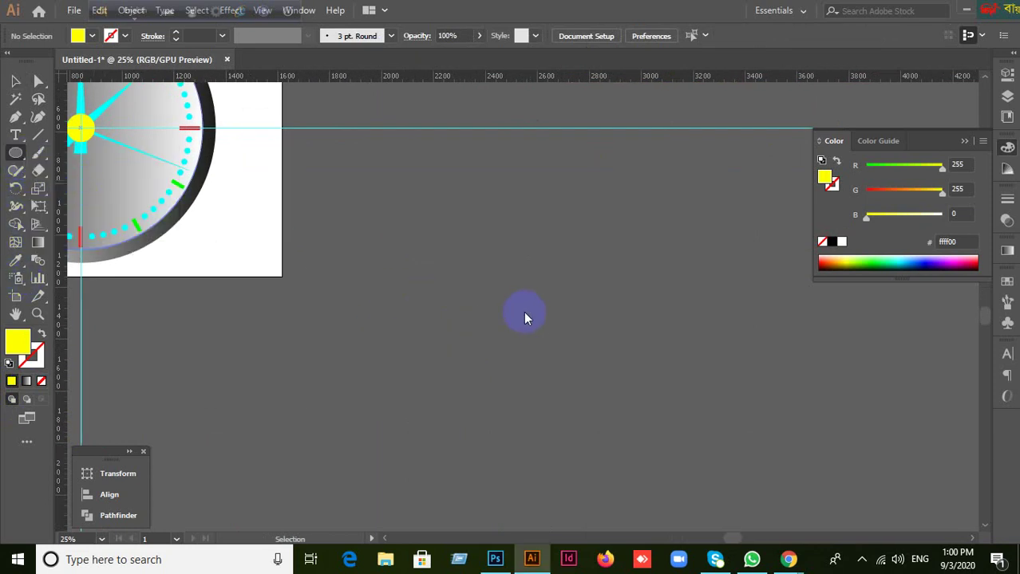
mouse_move(453, 255)
mouse_down()
mouse_move(462, 273)
mouse_move(681, 447)
mouse_up()
Try the black-to-white linear gradient on the new circle and return its fill to solid yellow.
click(26, 381)
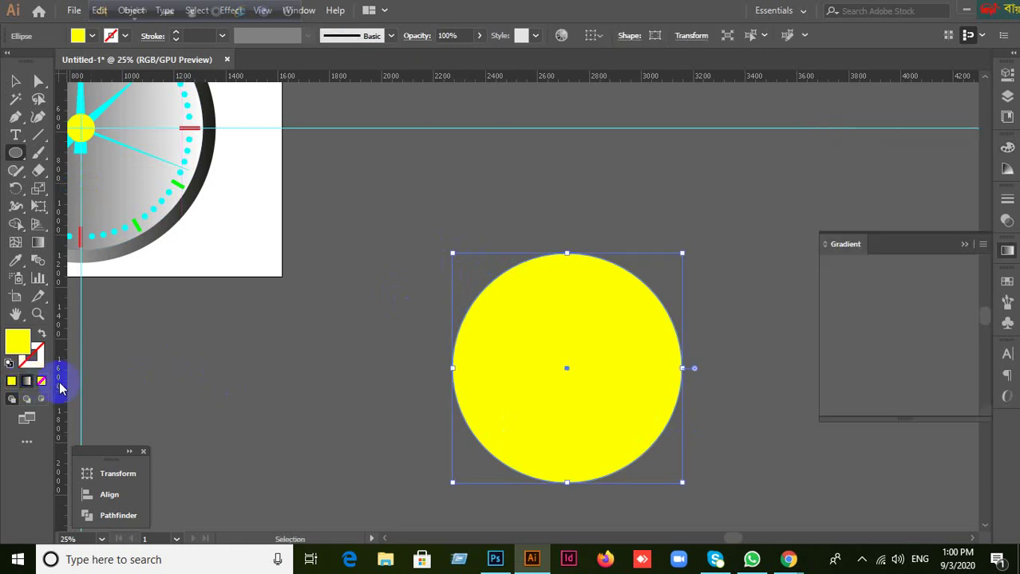
click(16, 81)
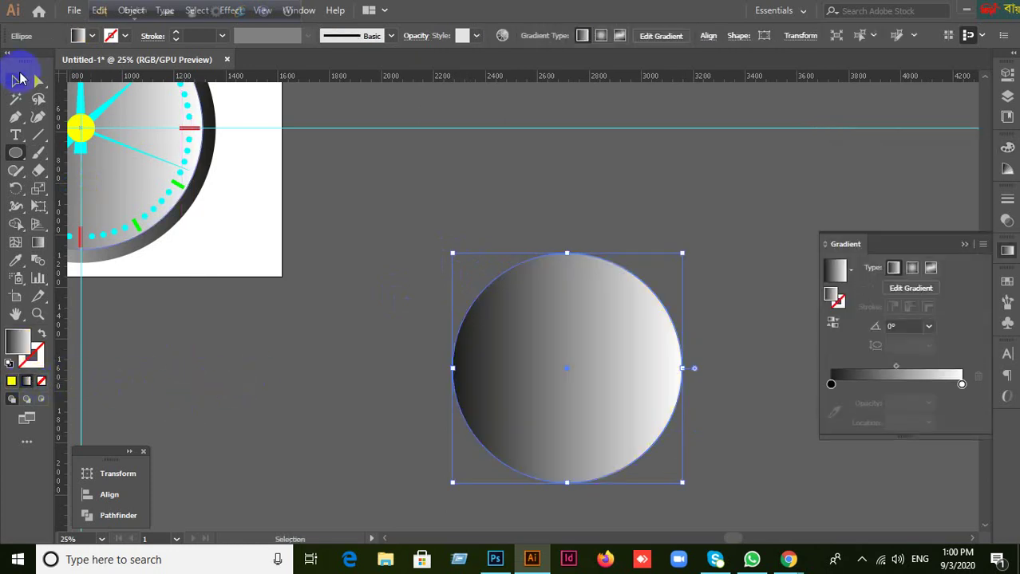
click(11, 382)
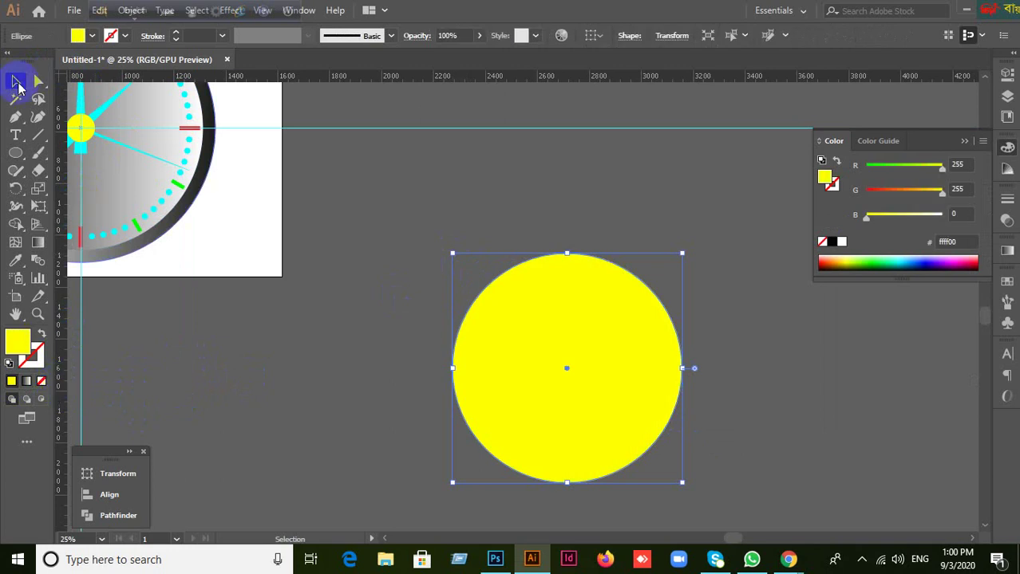
Add a vertical and a horizontal ruler guide crossing at the centre of the large yellow circle, and deselect the circle.
click(65, 355)
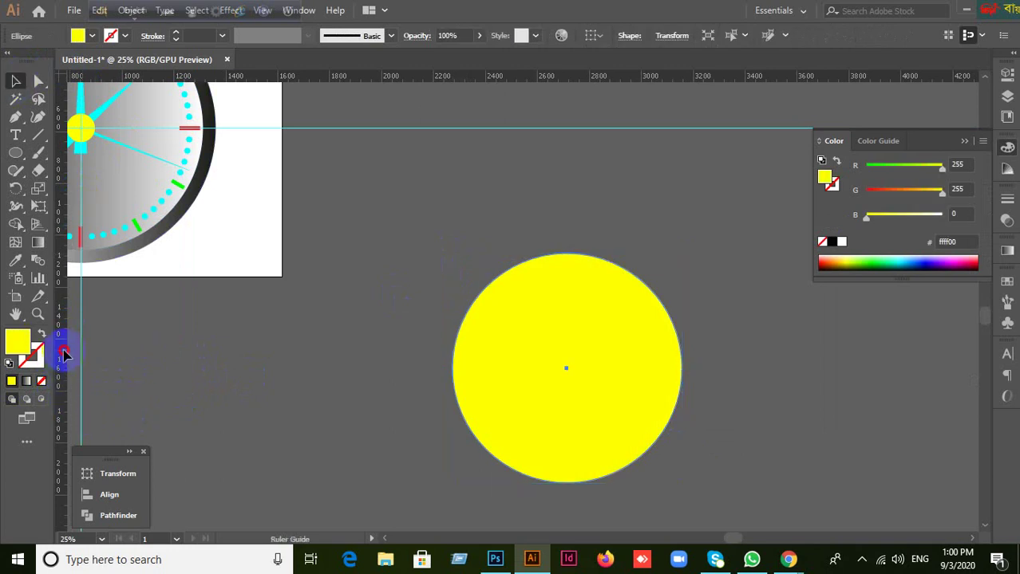
drag(64, 355, 567, 369)
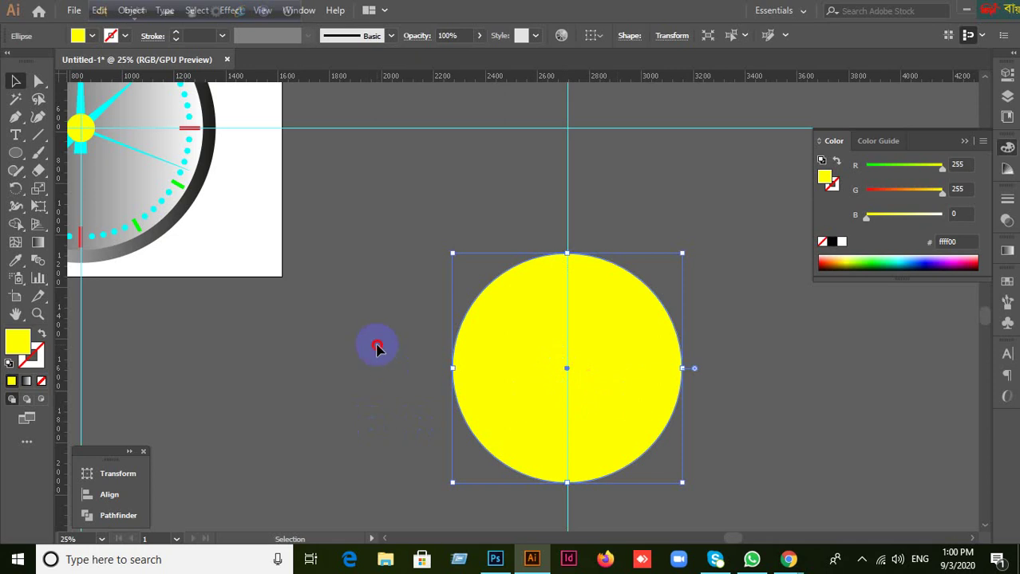
key(ctrl+shift+a)
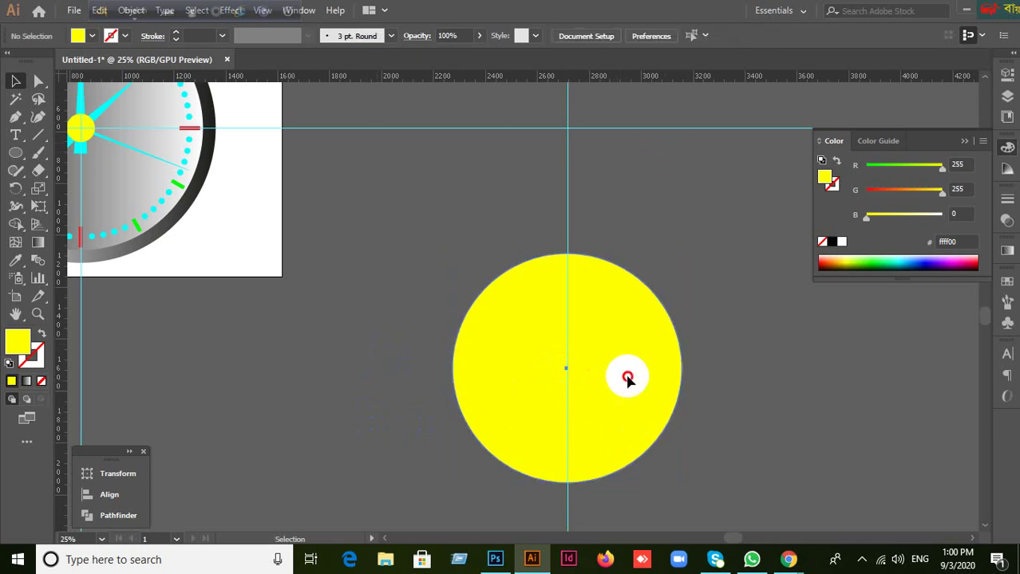
click(627, 379)
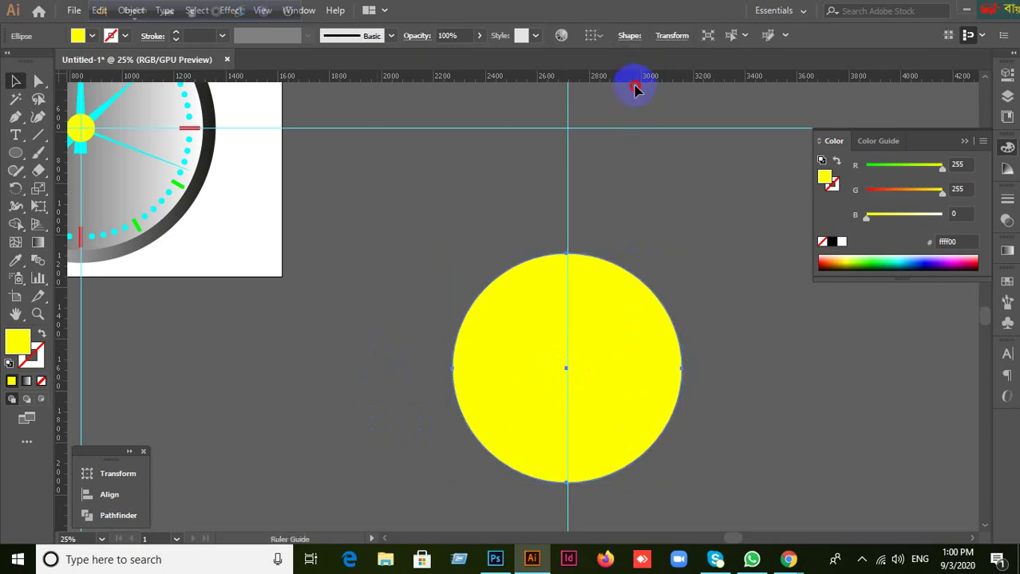
drag(634, 90, 567, 368)
click(384, 441)
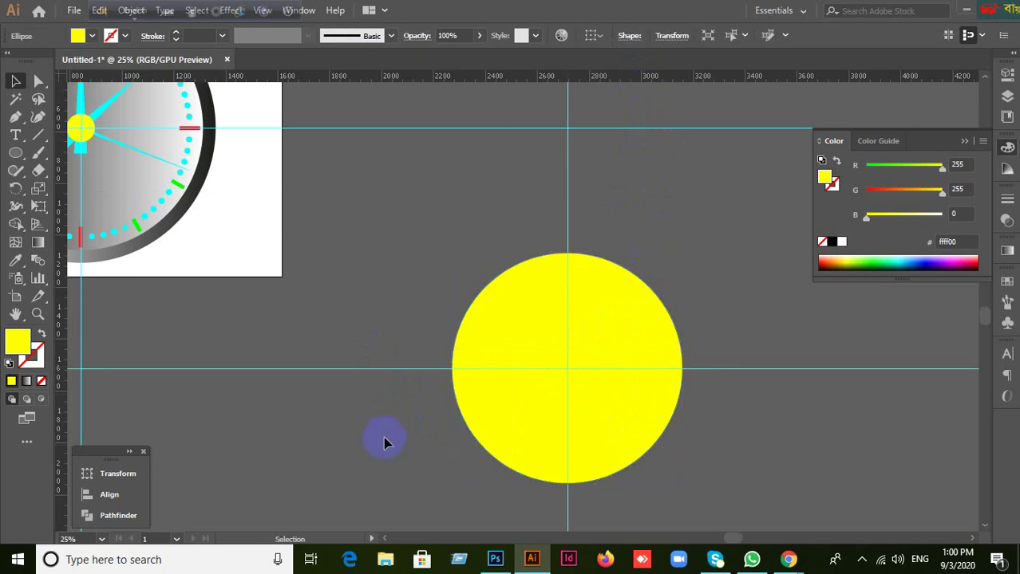
Unlock the ruler guides and lock them again.
right_click(389, 435)
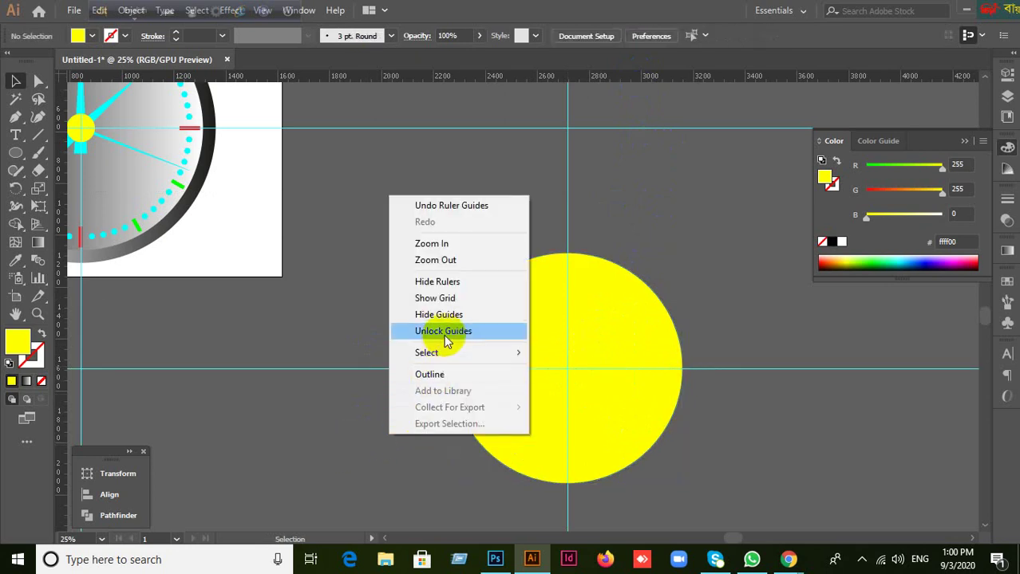
click(445, 331)
right_click(381, 441)
click(435, 332)
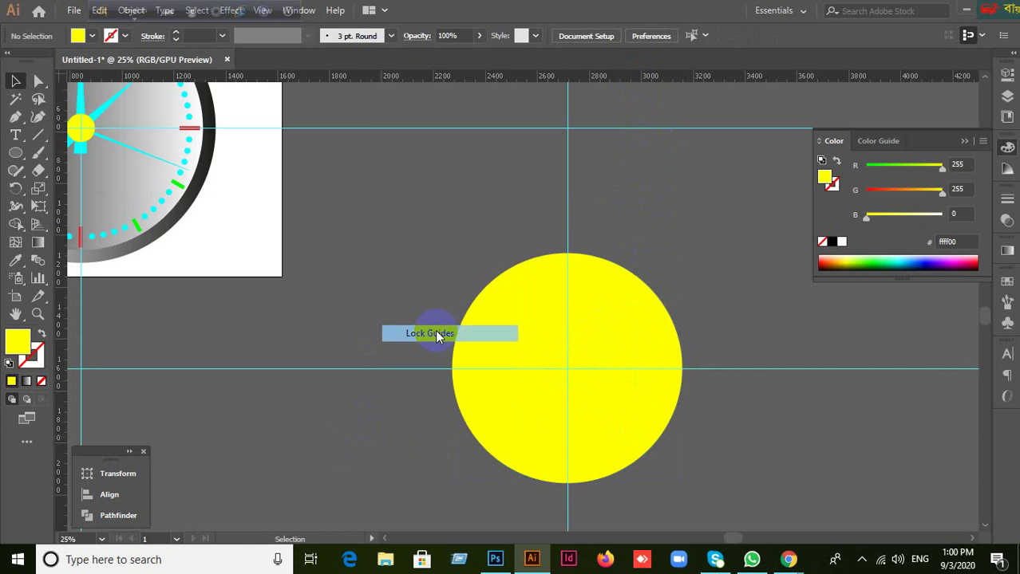
Inspect the clock on the artboard, checking its outer ring, gradient face and the markings around it.
scroll(375, 434, down, 2)
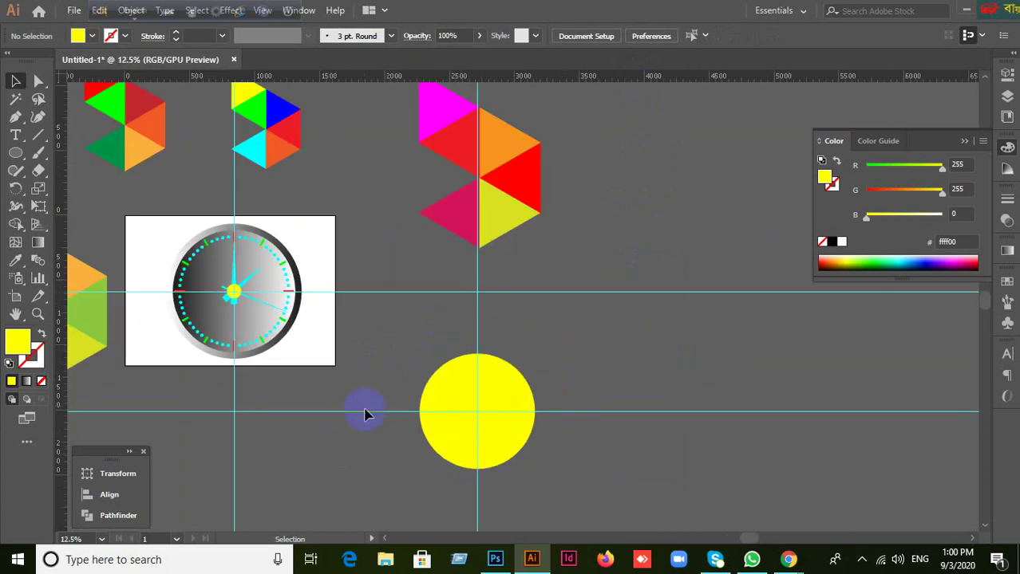
scroll(352, 375, up, 2)
drag(307, 313, 458, 286)
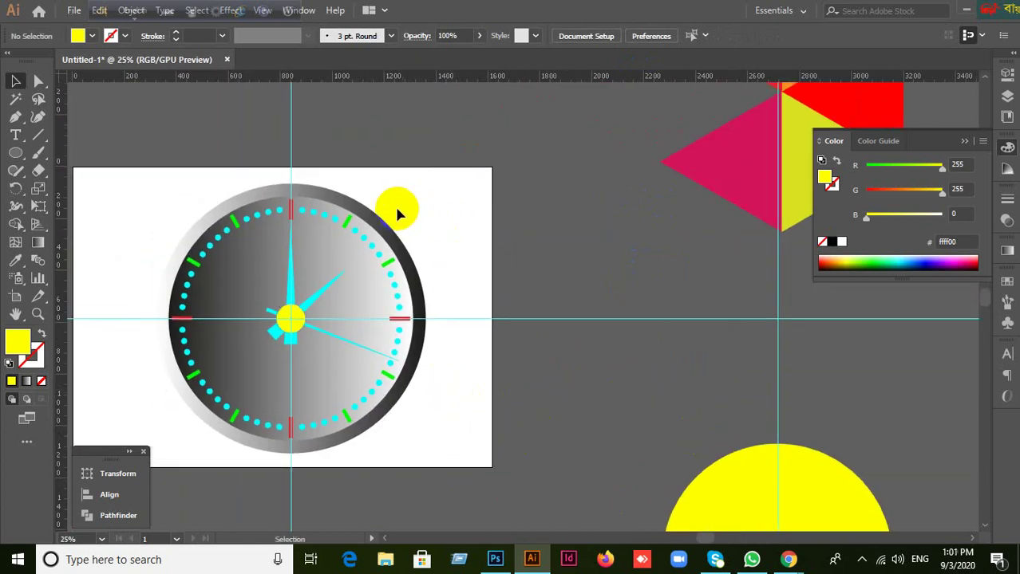
click(371, 232)
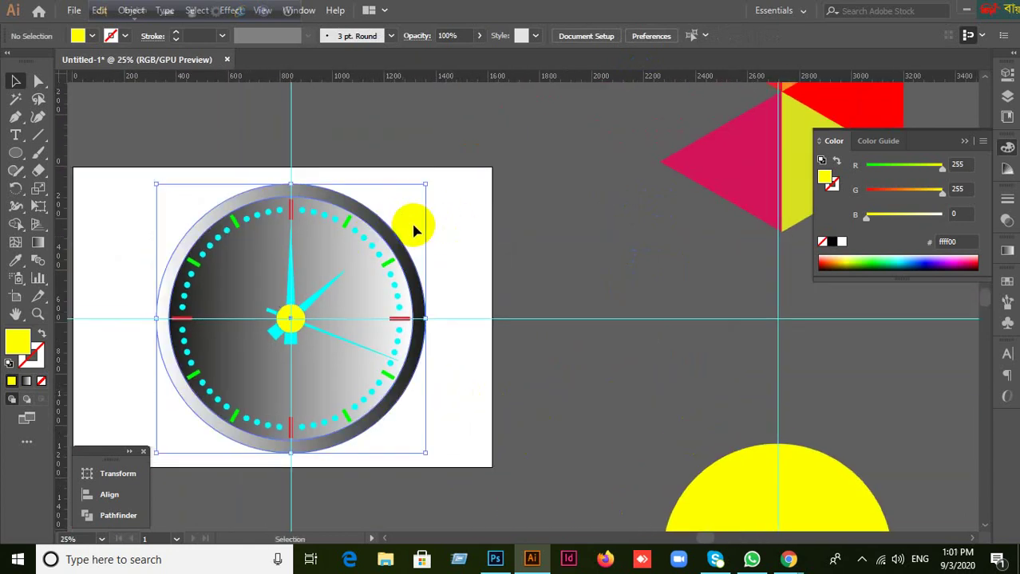
click(493, 363)
scroll(216, 352, up, 2)
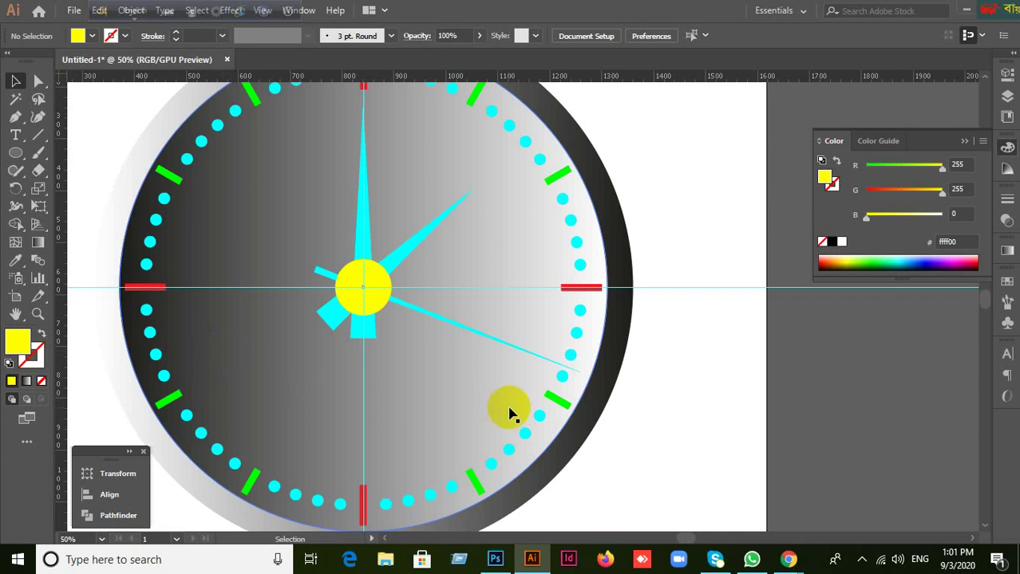
scroll(510, 415, down, 1)
scroll(656, 421, down, 1)
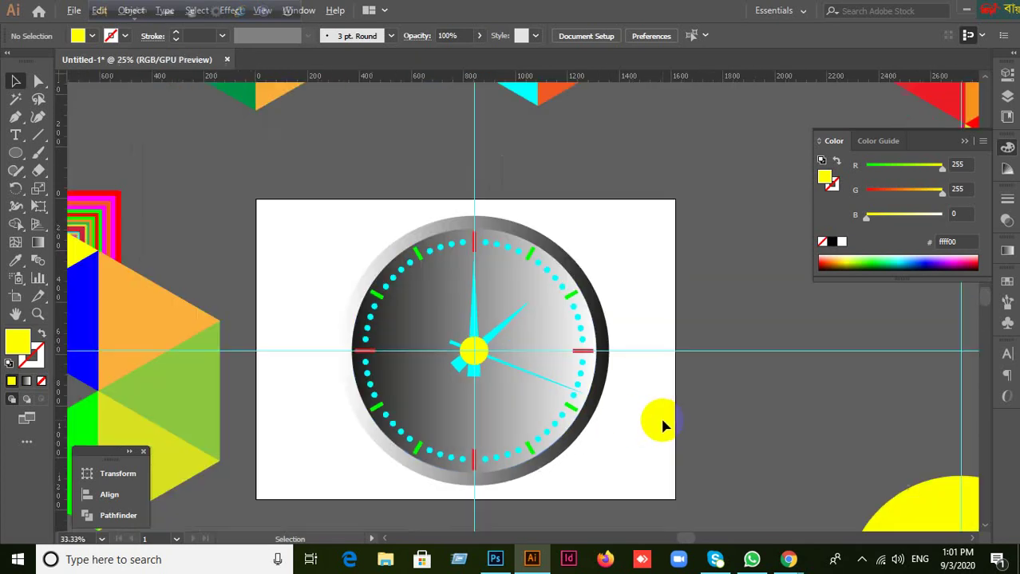
Move the large yellow circle up and to the left, away from the crossing of its two guides.
drag(756, 433, 499, 182)
drag(746, 387, 648, 301)
click(644, 305)
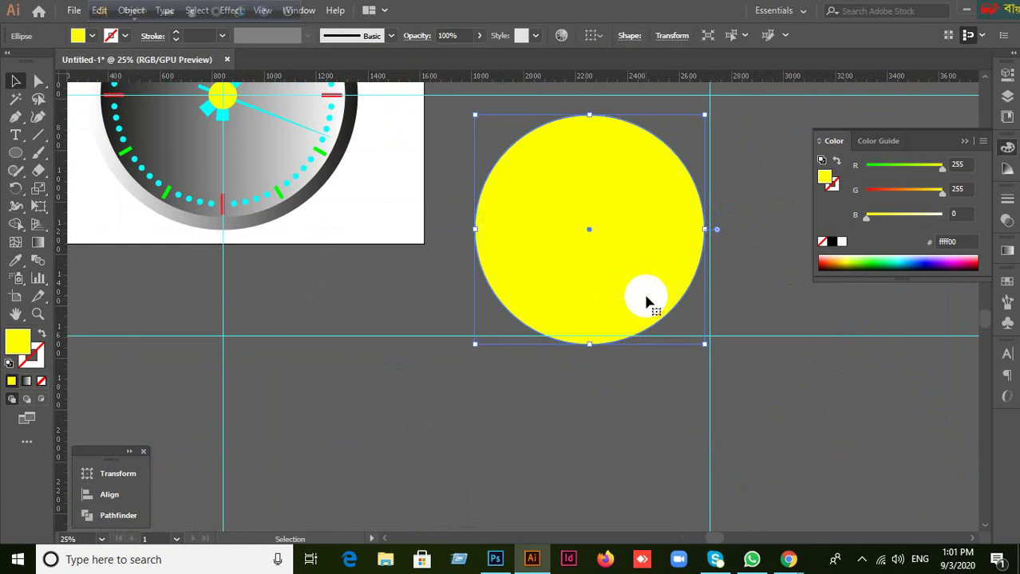
Duplicate the large yellow circle down and to the left, overlapping the original, and delete the copy.
click(646, 301)
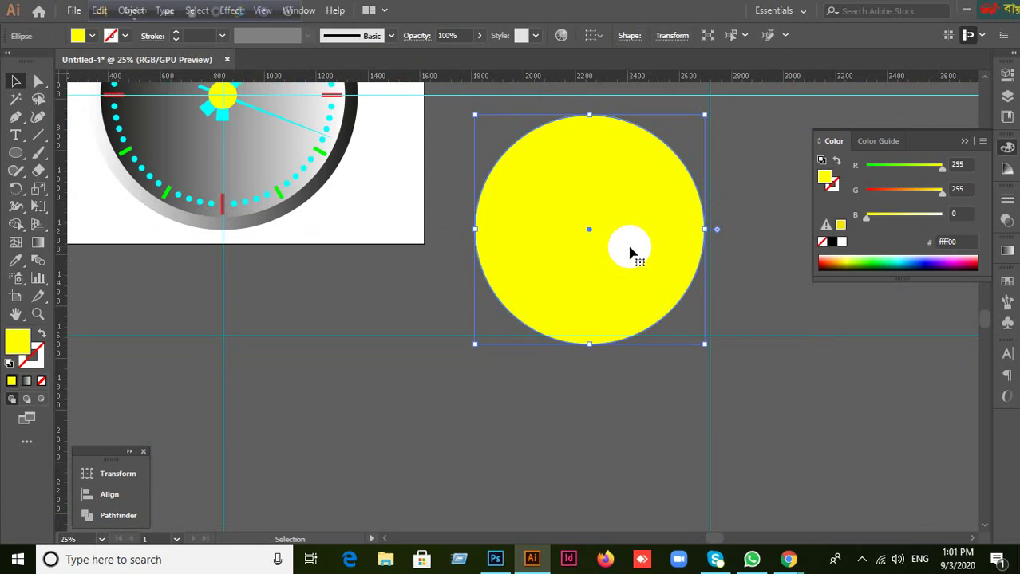
drag(660, 269, 558, 319)
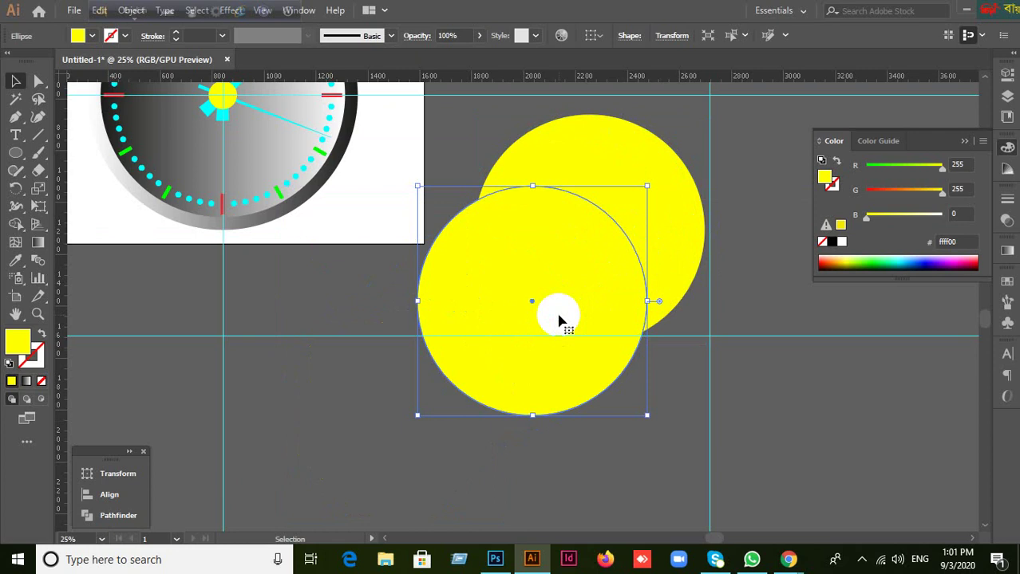
key(Delete)
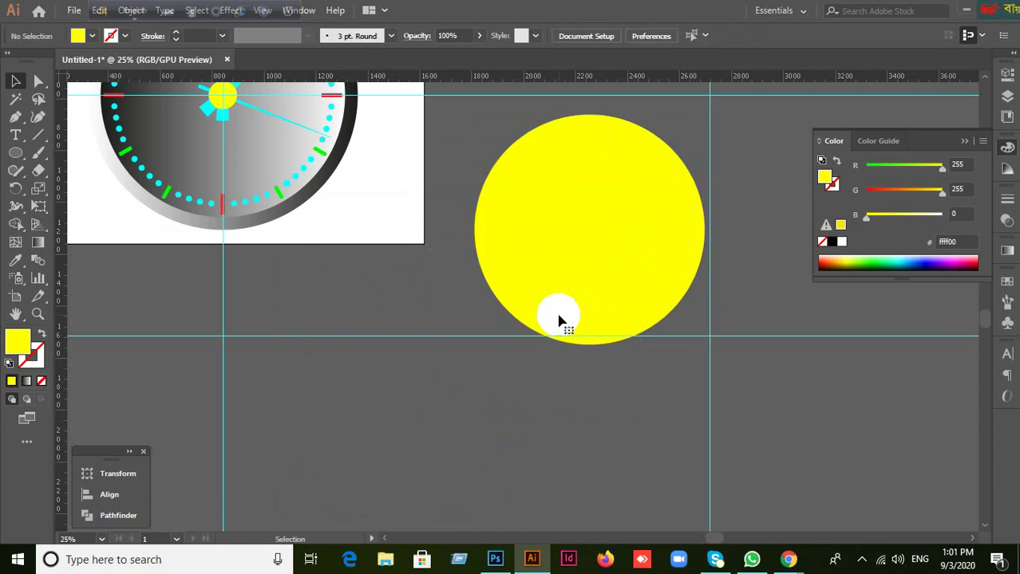
Examine the clock's hands, yellow hub and minute dots up close, then compare it with the large yellow circle beside the artboard.
scroll(364, 103, up, 3)
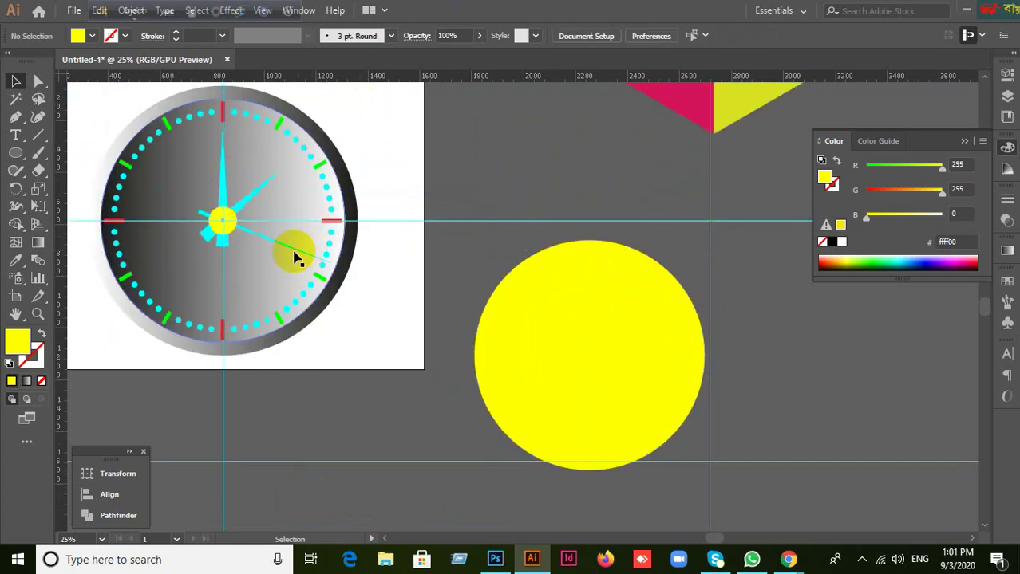
scroll(209, 239, up, 1)
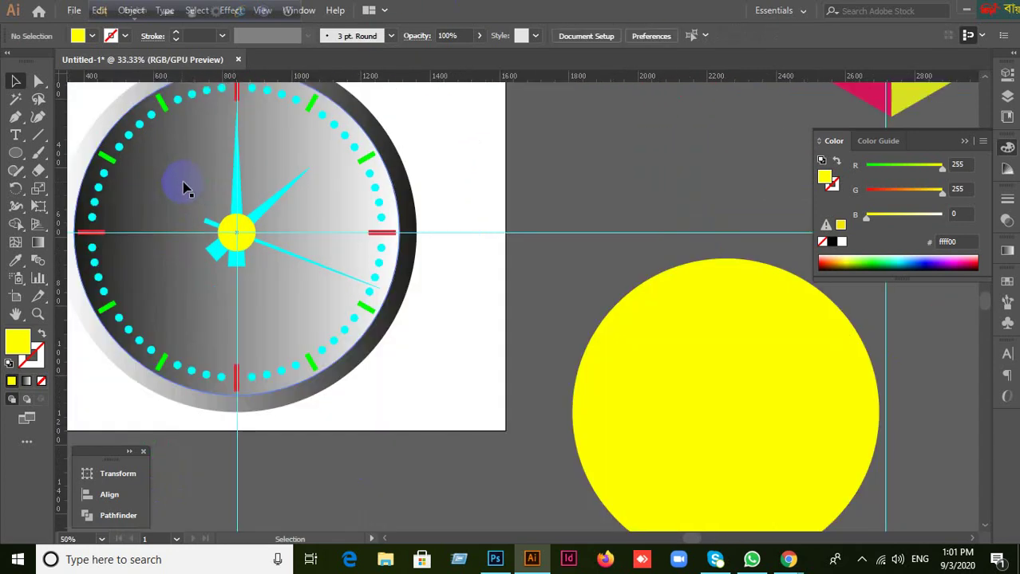
drag(182, 187, 354, 310)
scroll(398, 319, up, 1)
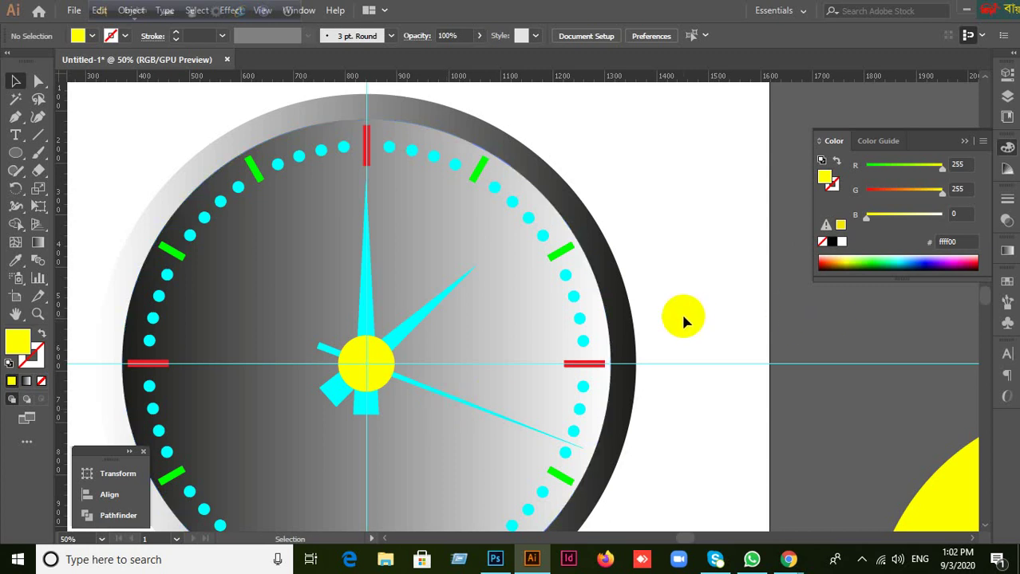
scroll(690, 312, down, 1)
drag(779, 424, 631, 299)
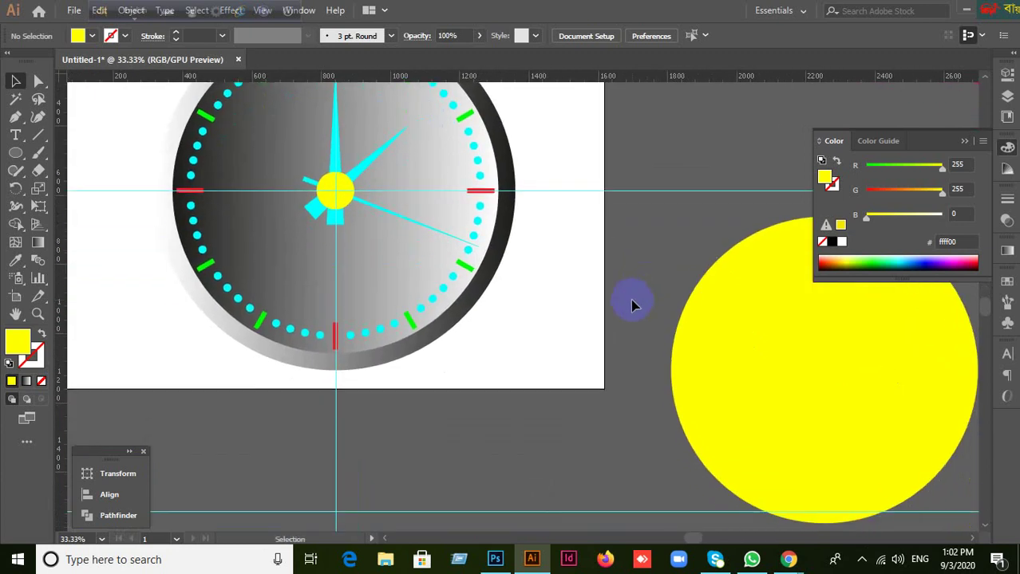
scroll(630, 299, down, 1)
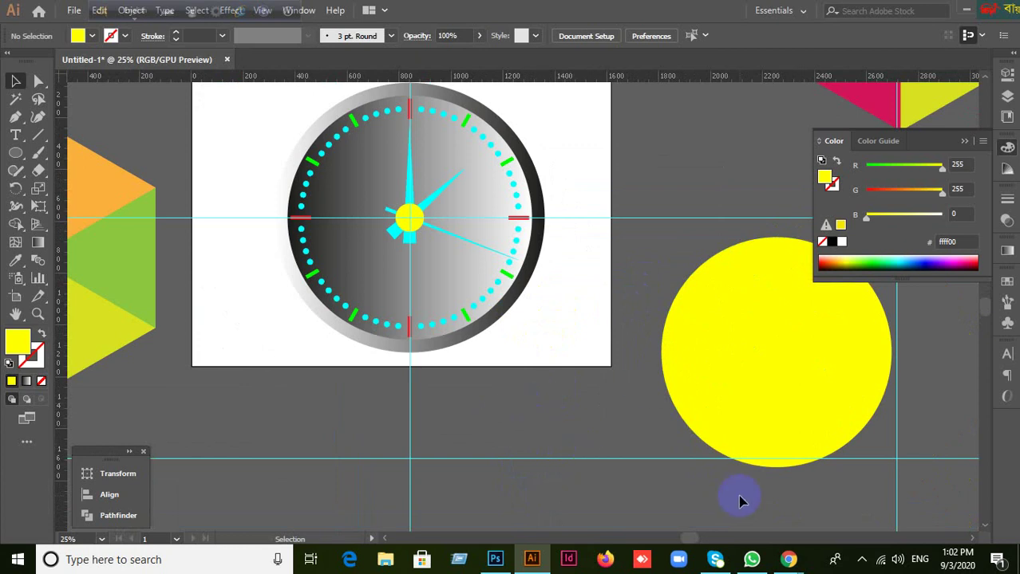
Switch to the Google Meet window in Chrome, move the floating language toolbar off the browser tabs, and open Gmail in a new tab.
mouse_move(787, 559)
click(695, 487)
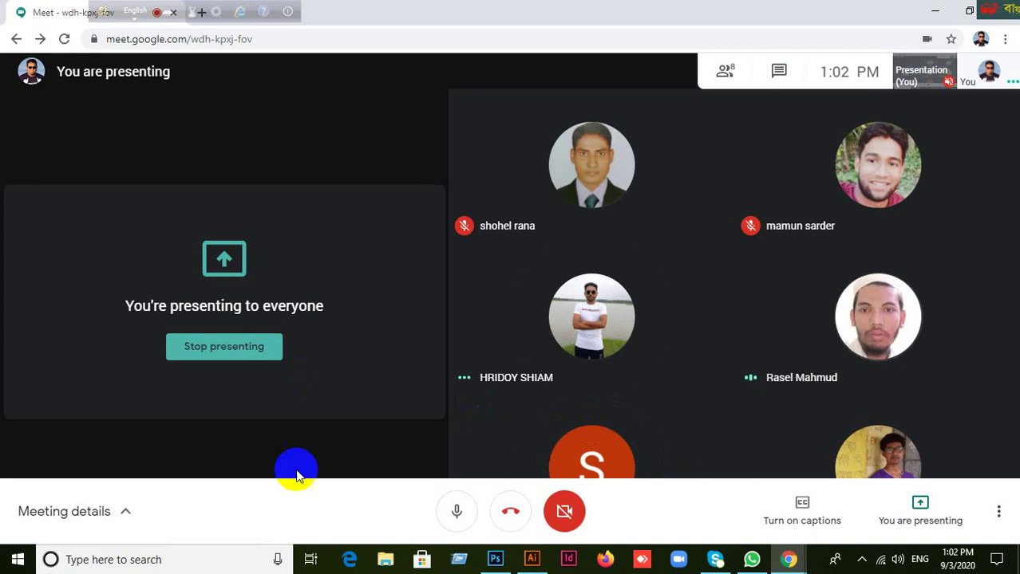
drag(99, 19, 836, 20)
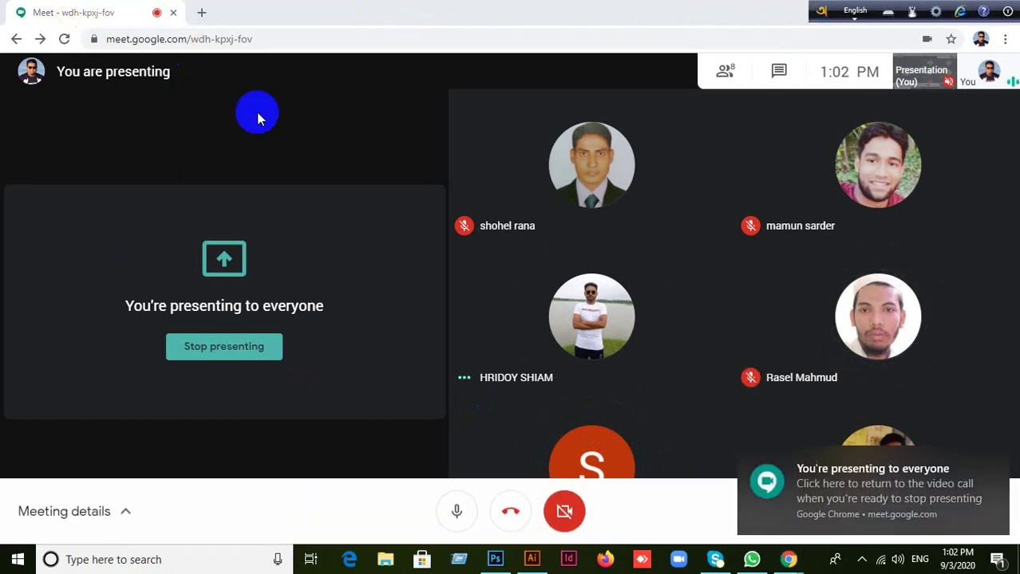
click(202, 14)
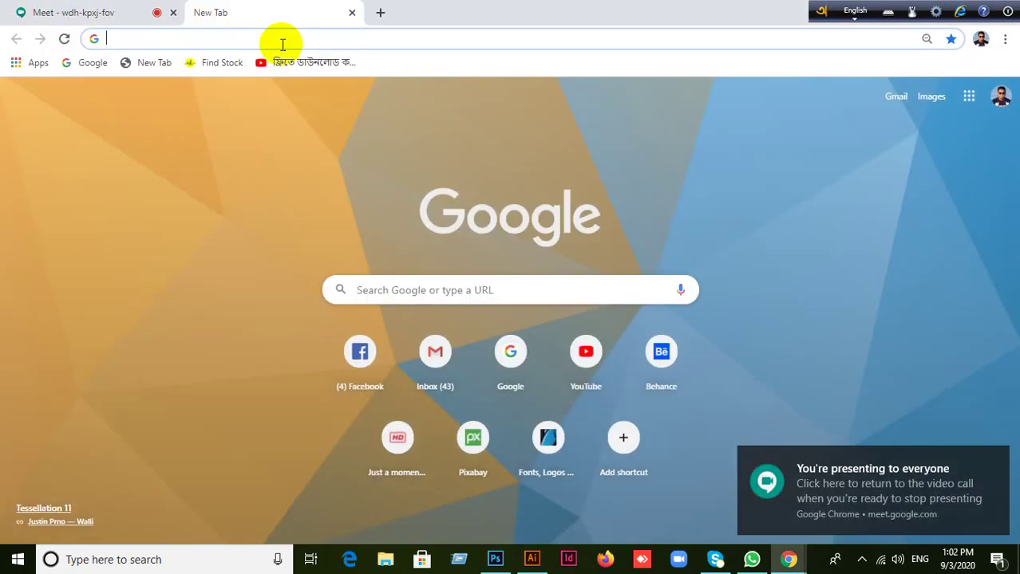
click(897, 97)
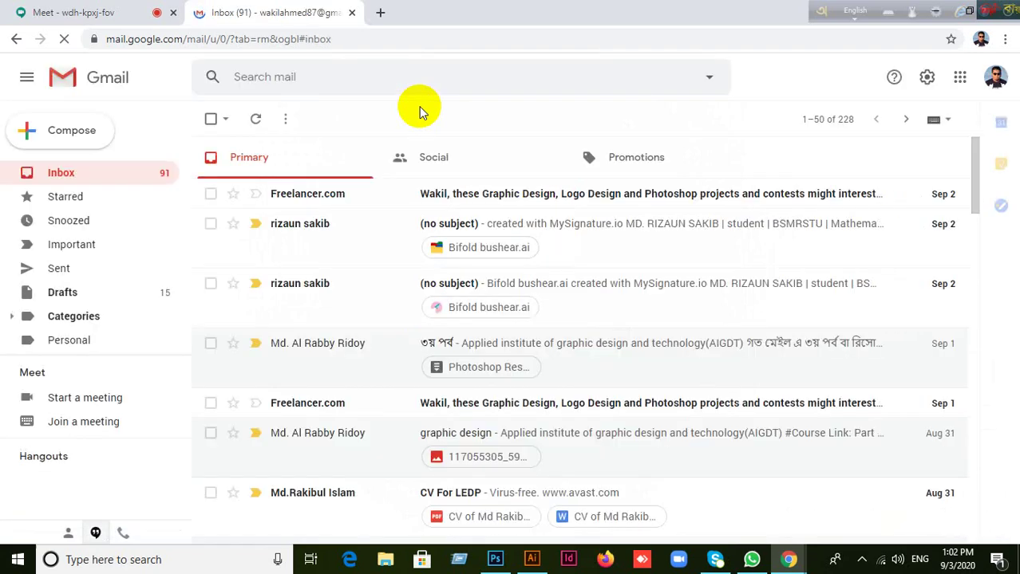
Find the July 23 invitation-to-collaborate email in the inbox and open the Google Drive folder it shares.
scroll(400, 294, down, 1)
scroll(401, 293, down, 15)
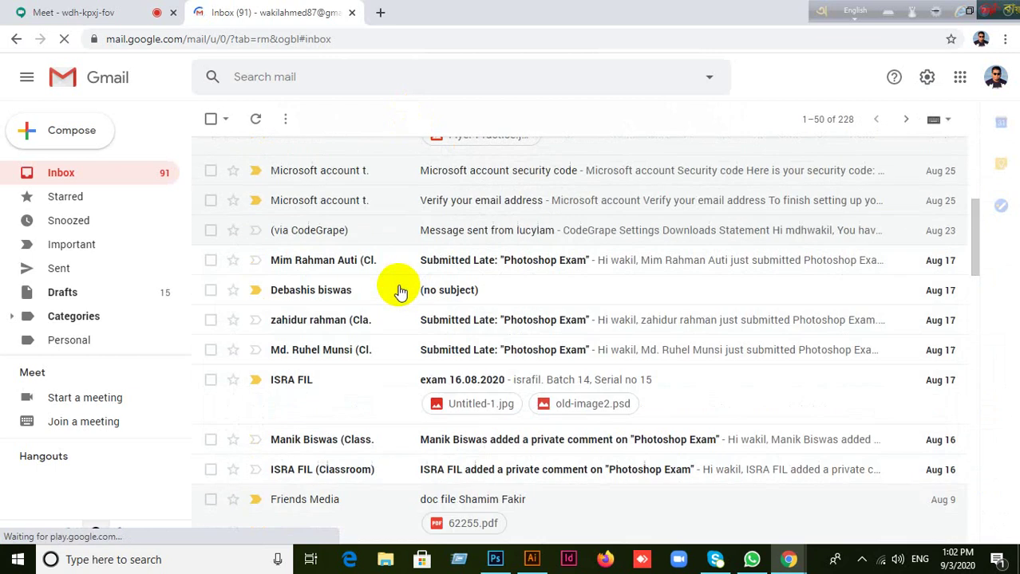
scroll(401, 292, down, 10)
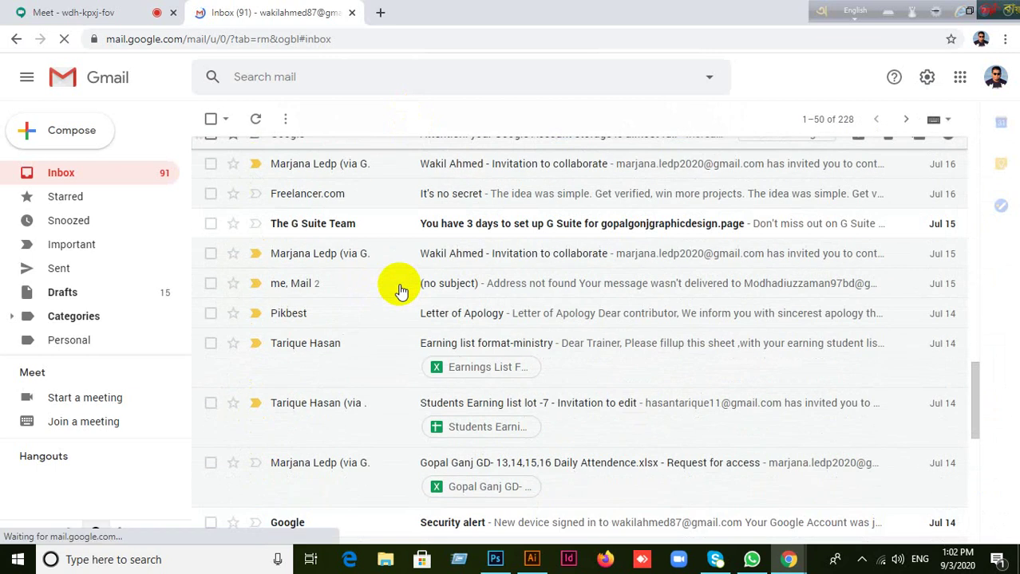
scroll(399, 294, down, 5)
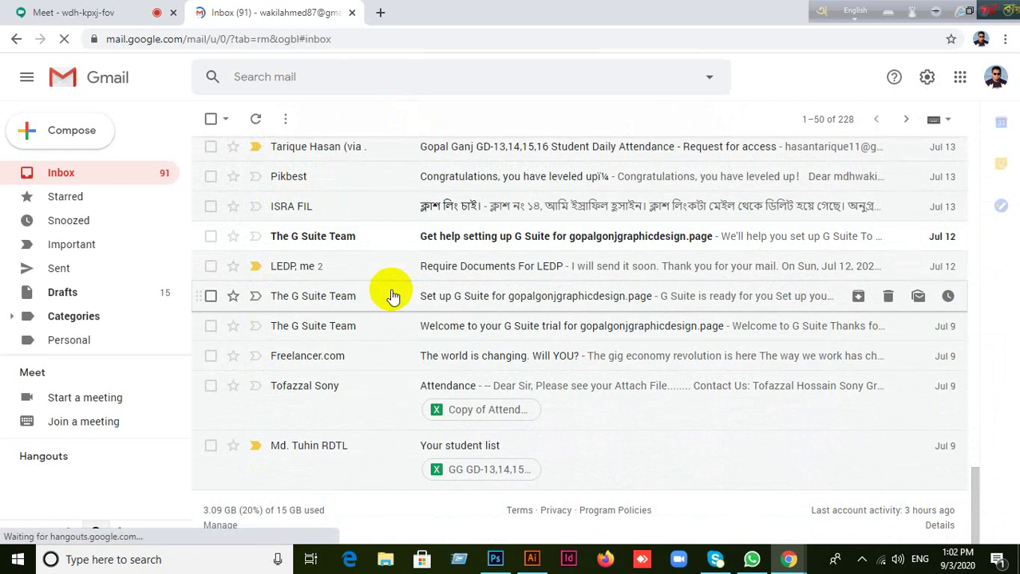
scroll(349, 293, up, 4)
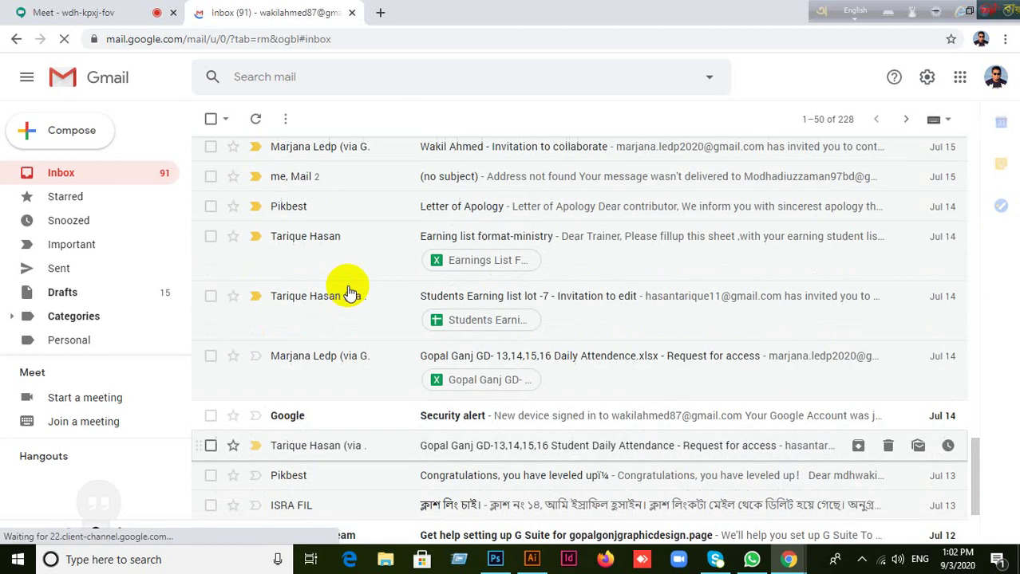
scroll(348, 292, up, 3)
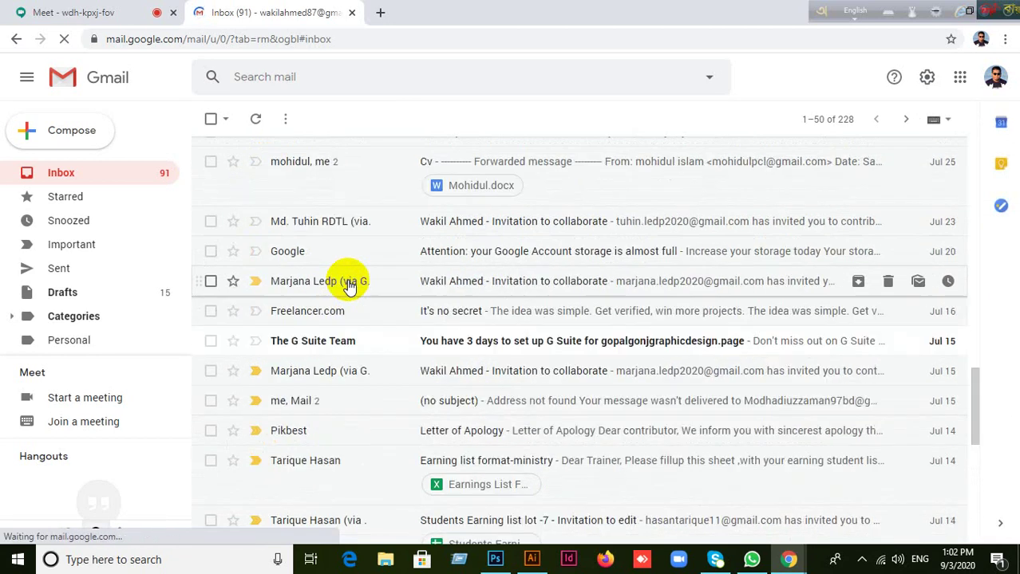
click(469, 229)
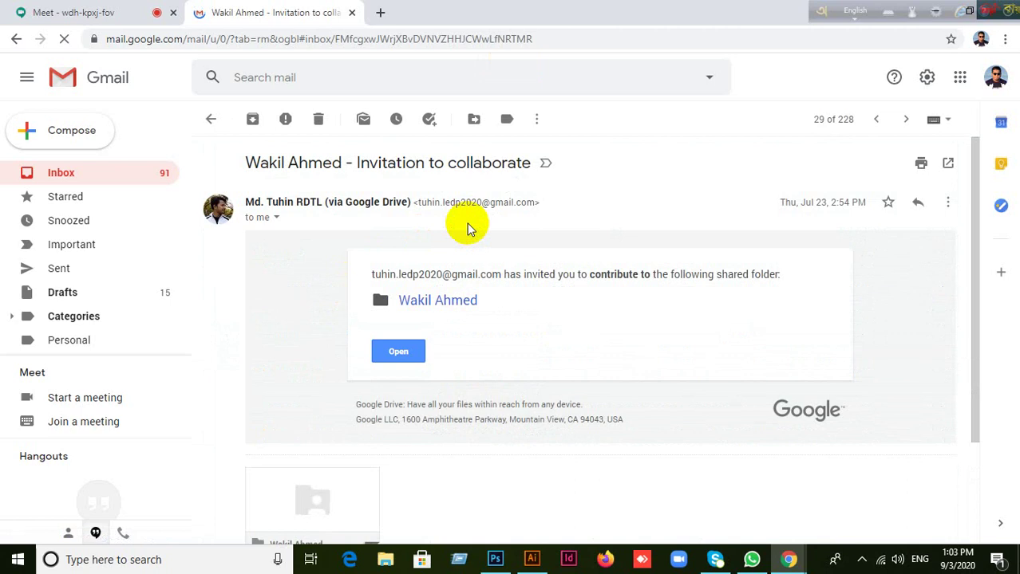
click(407, 354)
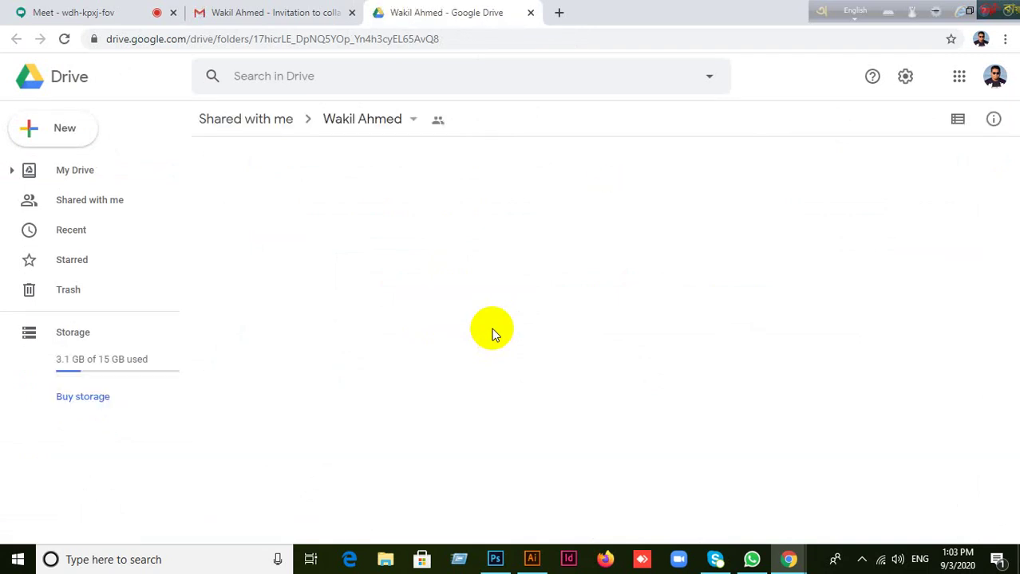
Switch back to Illustrator and bring the clock's upper part into close view at 50%.
click(532, 558)
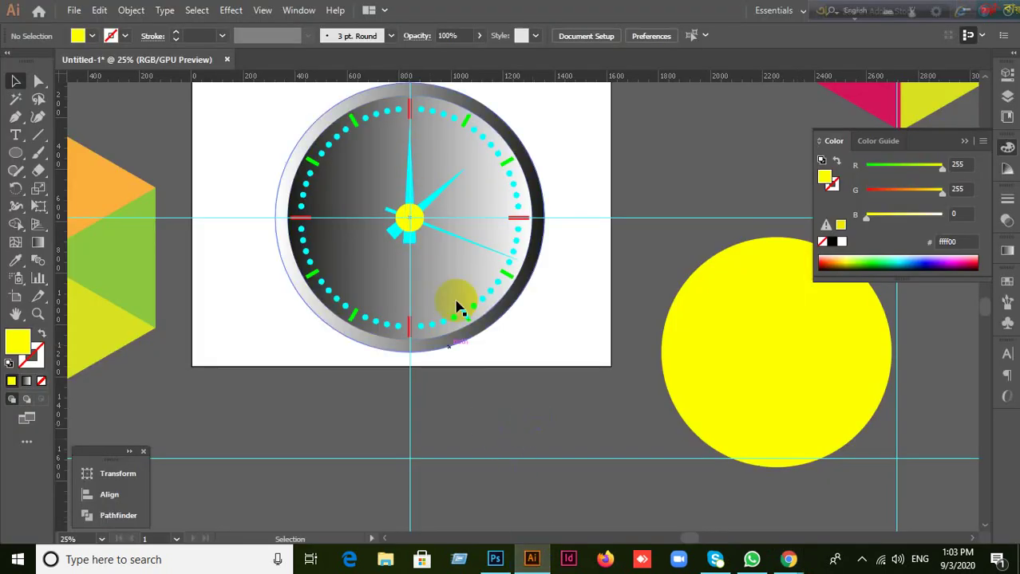
drag(501, 410, 639, 485)
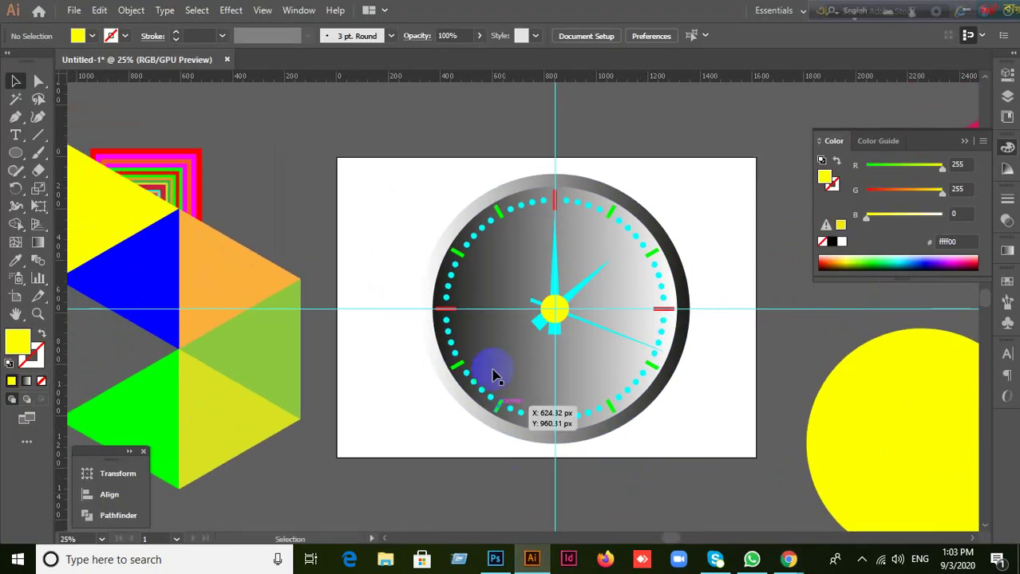
scroll(373, 222, up, 2)
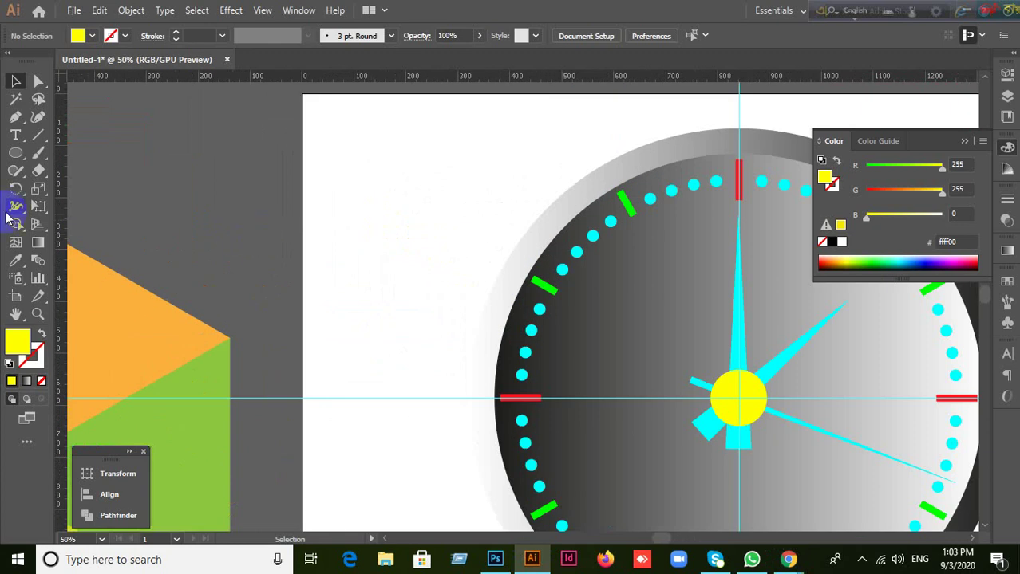
Draw a tall, narrow yellow rectangle in the empty artboard area beside the clock's upper part.
drag(10, 157, 80, 150)
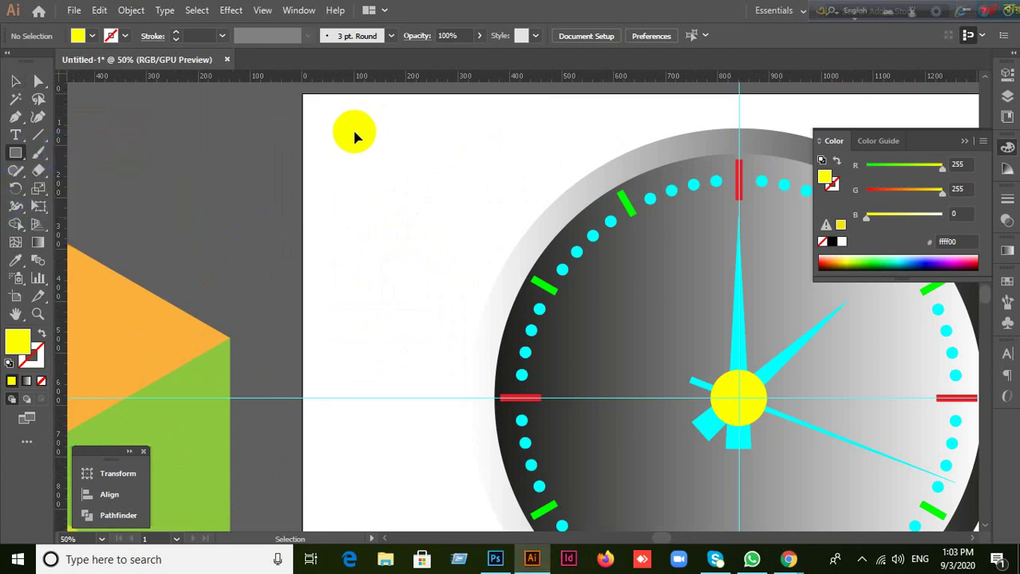
drag(332, 128, 356, 351)
click(15, 80)
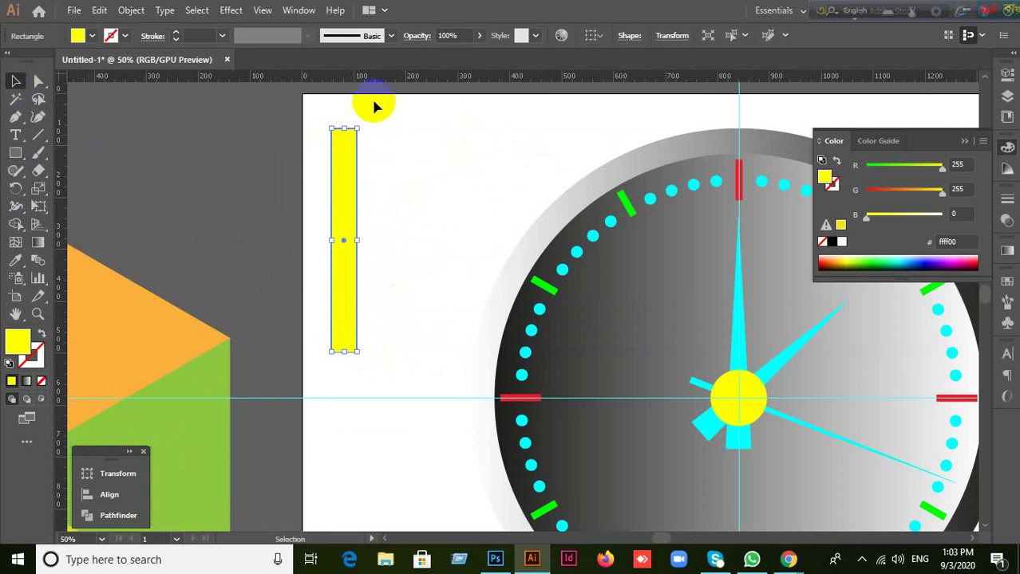
Place a horizontal guide just below the yellow rectangle's top and add anchor points where it crosses both long edges, at Y 132 px.
drag(357, 76, 350, 163)
drag(28, 121, 50, 132)
click(330, 163)
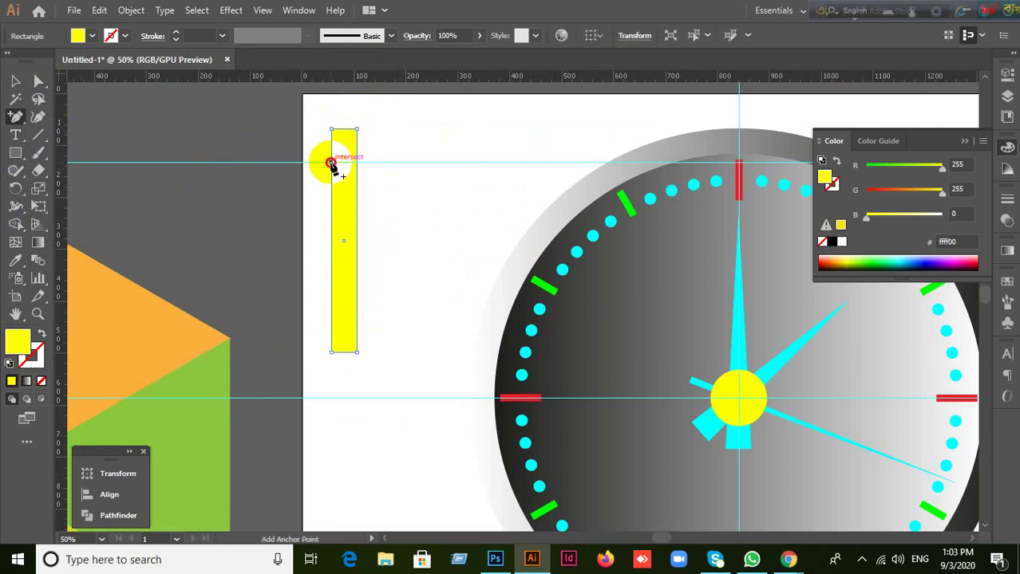
click(330, 163)
click(355, 163)
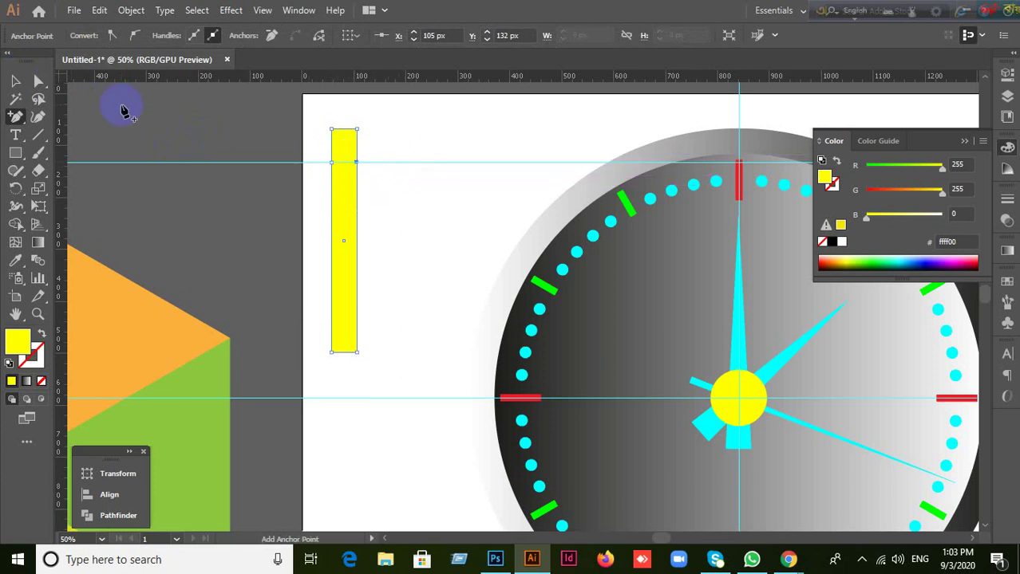
click(16, 81)
click(178, 126)
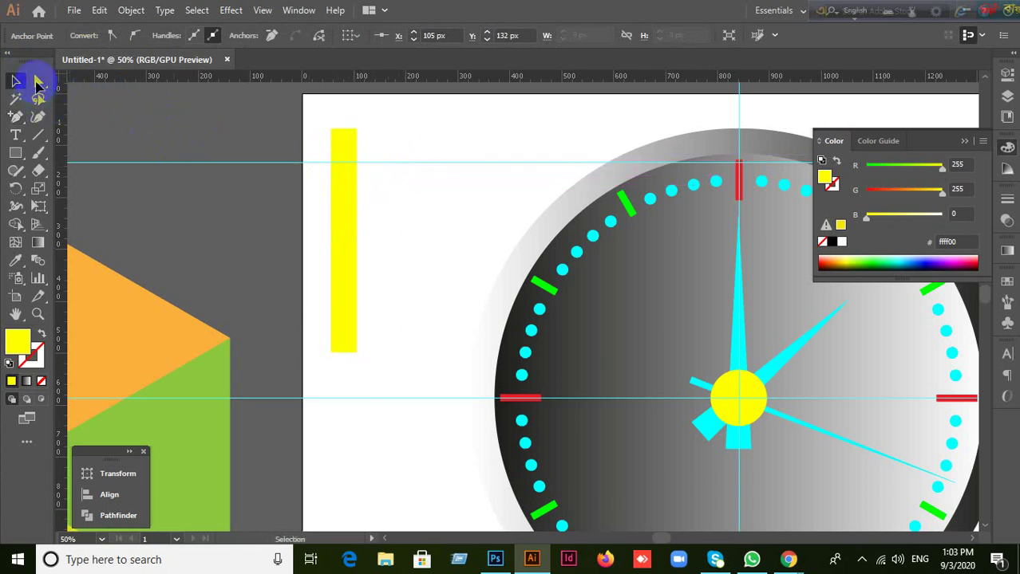
Average the yellow rectangle's two top corner points along the vertical axis to form a pointed tip.
click(38, 83)
drag(319, 122, 363, 139)
right_click(345, 138)
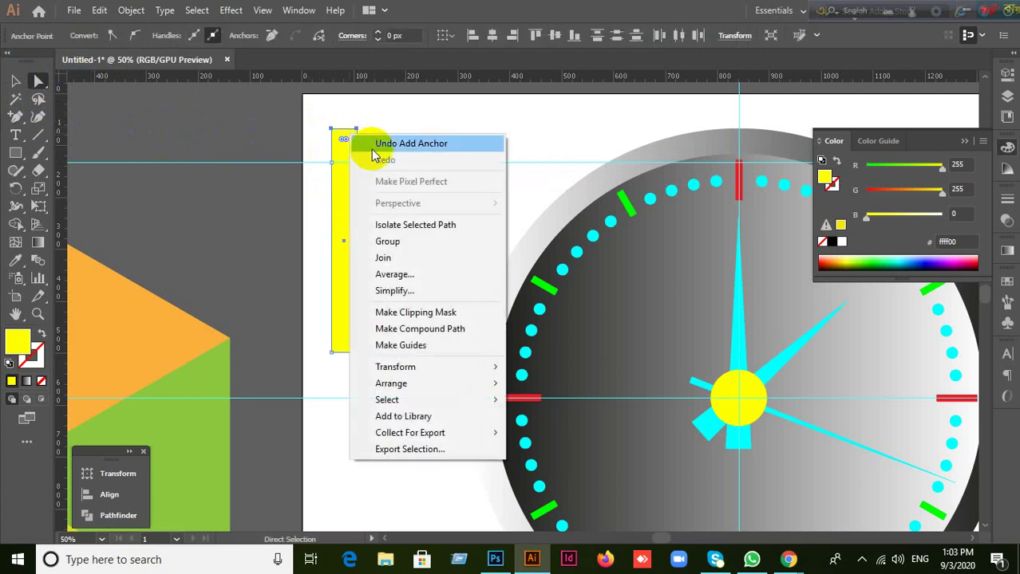
click(417, 274)
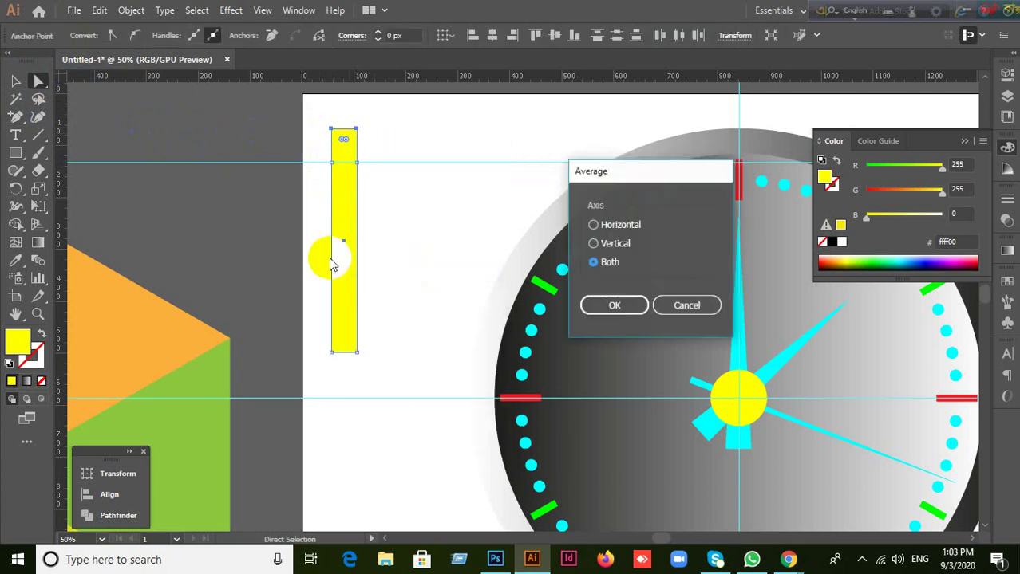
click(605, 246)
click(614, 305)
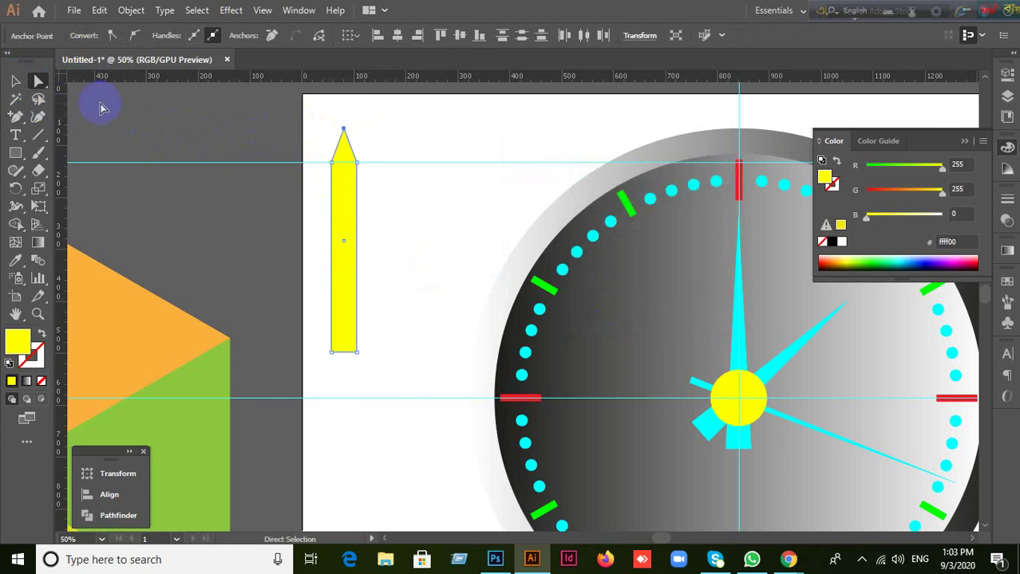
click(36, 82)
click(212, 229)
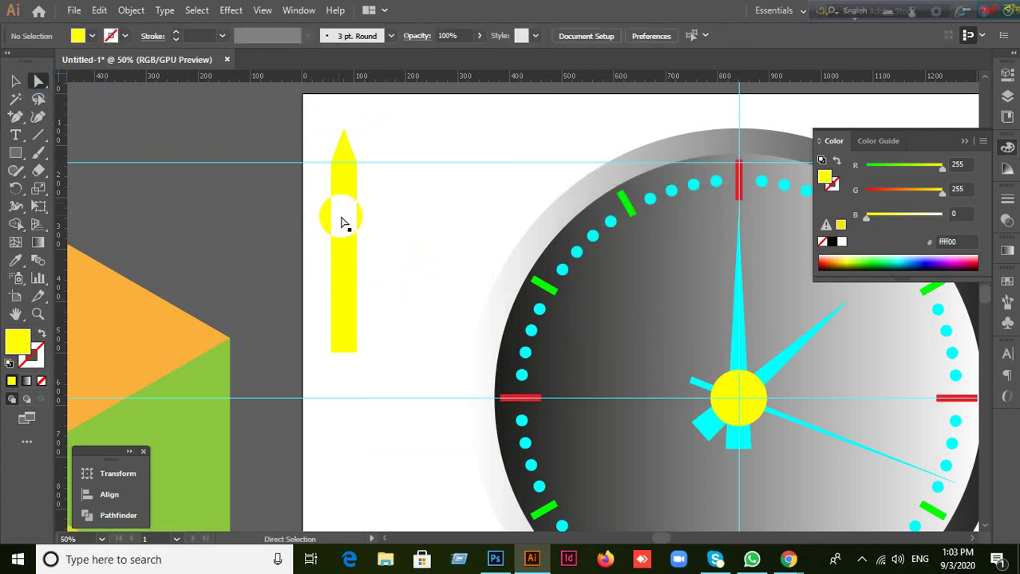
Move the whole pointed yellow shape slightly down and closer to the clock, and deselect it.
drag(342, 221, 361, 261)
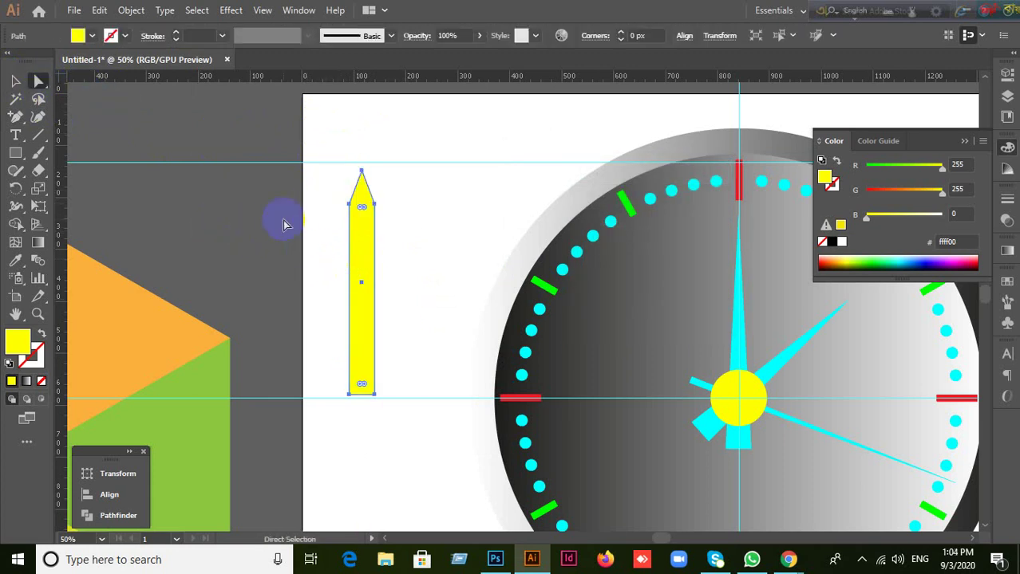
right_click(257, 199)
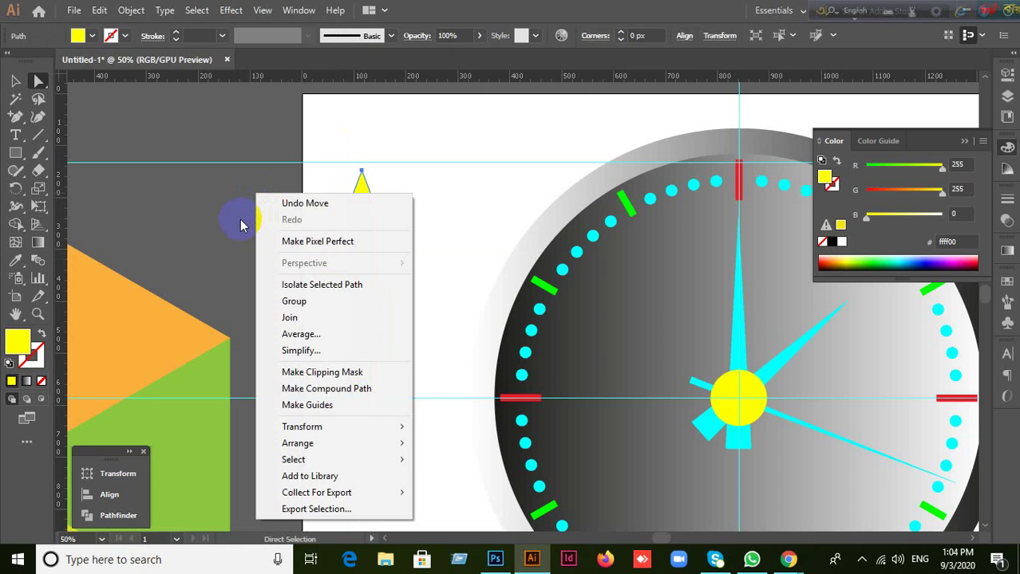
click(212, 207)
click(276, 241)
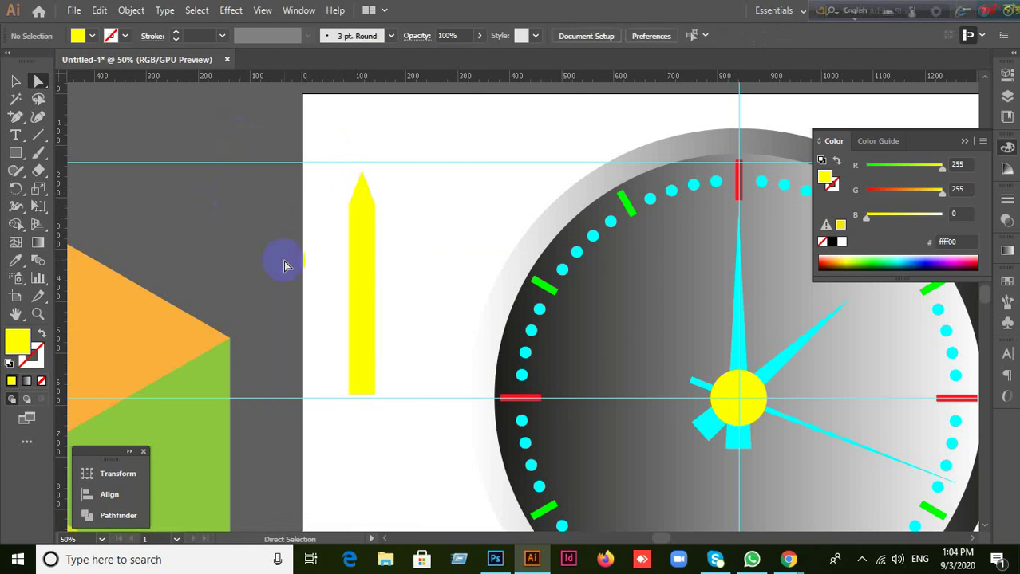
Unlock the guides and delete the horizontal guide above the pointed yellow shape.
right_click(288, 266)
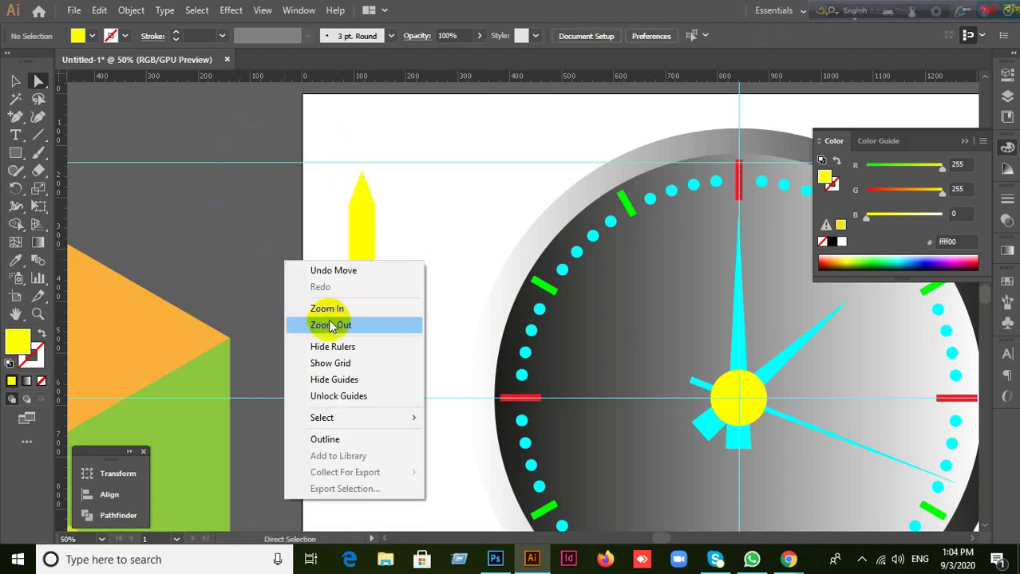
click(339, 395)
drag(272, 209, 282, 231)
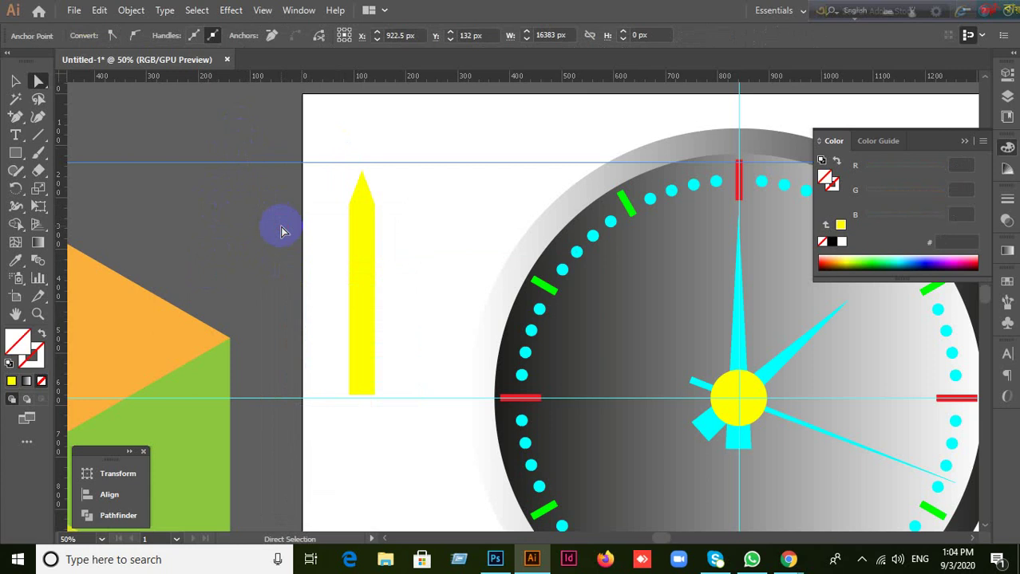
key(Delete)
scroll(283, 231, down, 1)
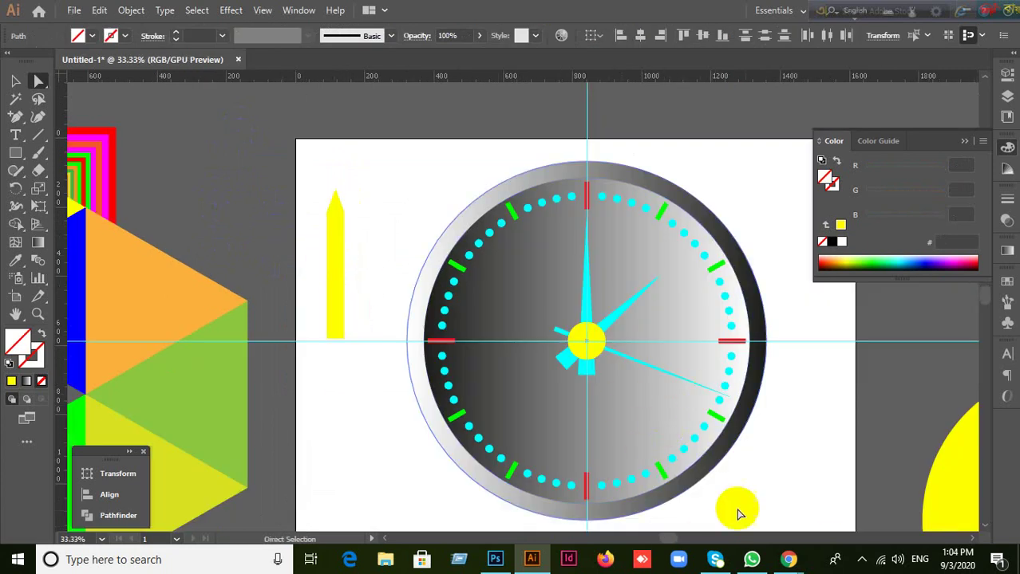
Switch to the shared Drive folder in Chrome and open the Shariatpur GD-479 file with Google Sheets.
mouse_move(788, 560)
click(691, 486)
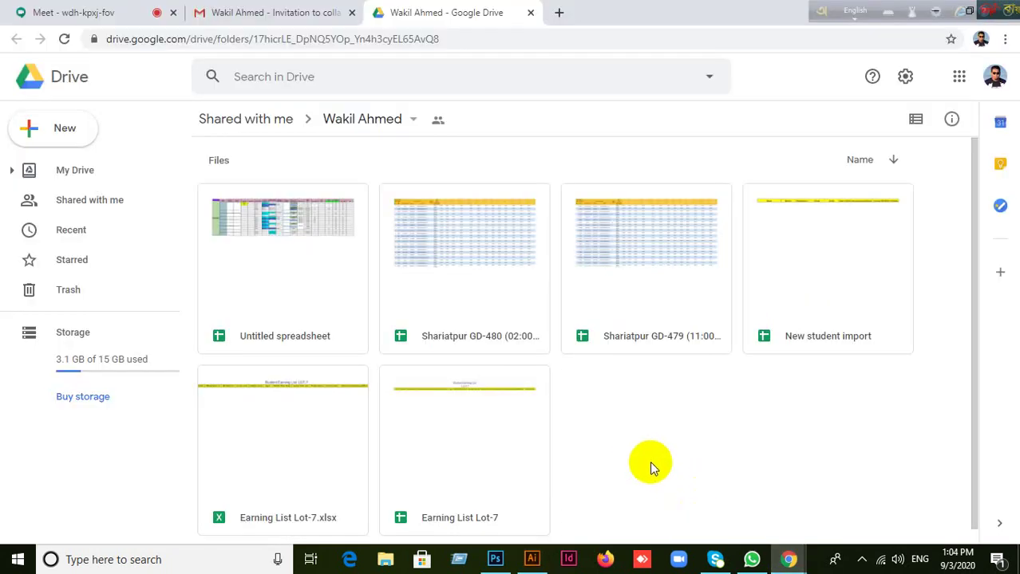
click(660, 257)
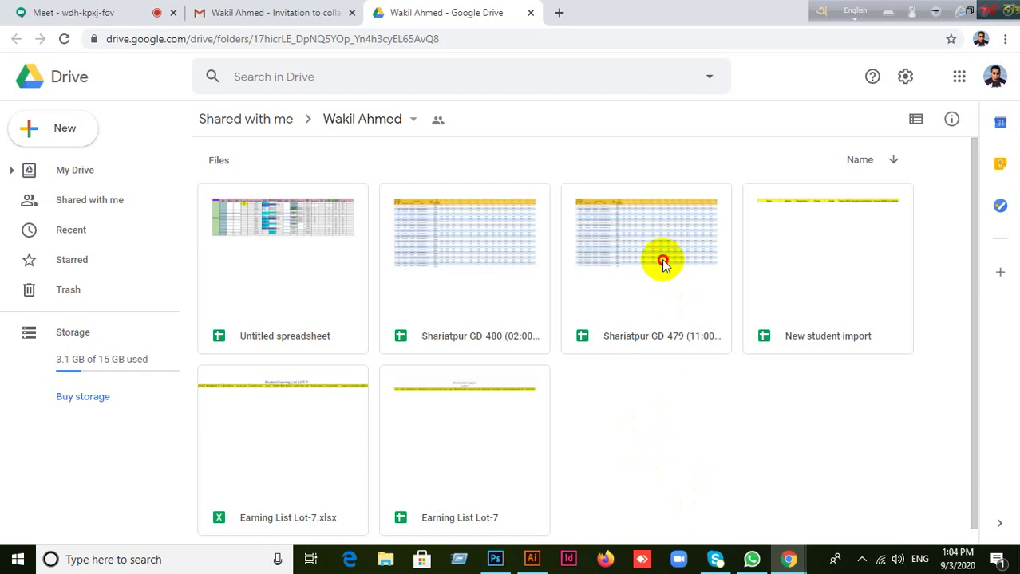
right_click(662, 258)
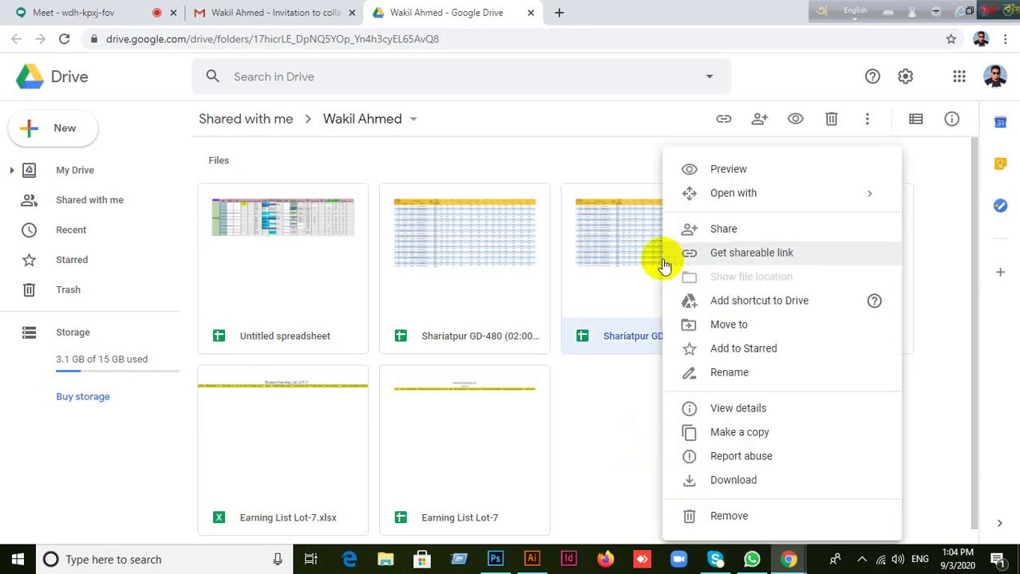
mouse_move(736, 206)
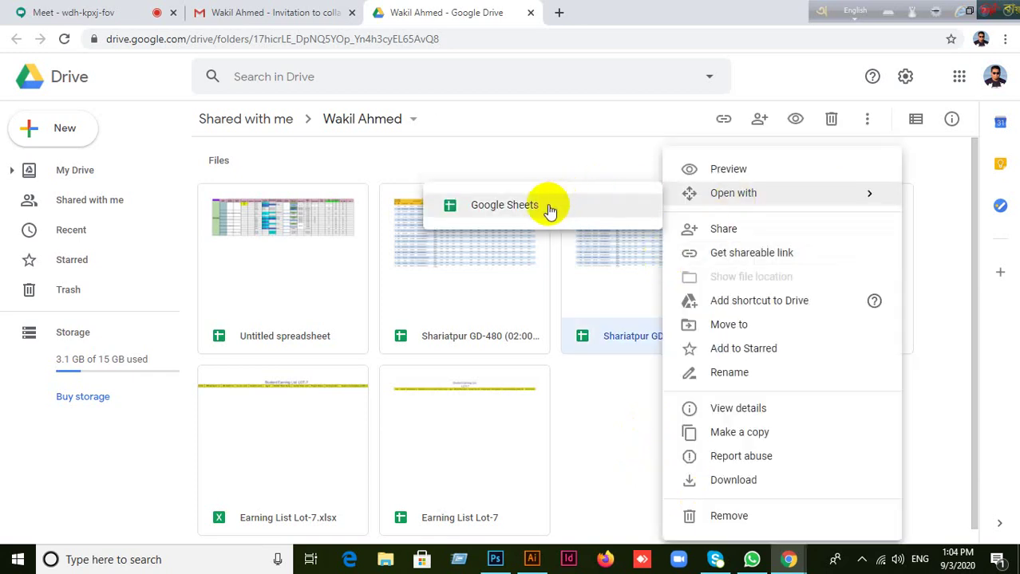
click(549, 209)
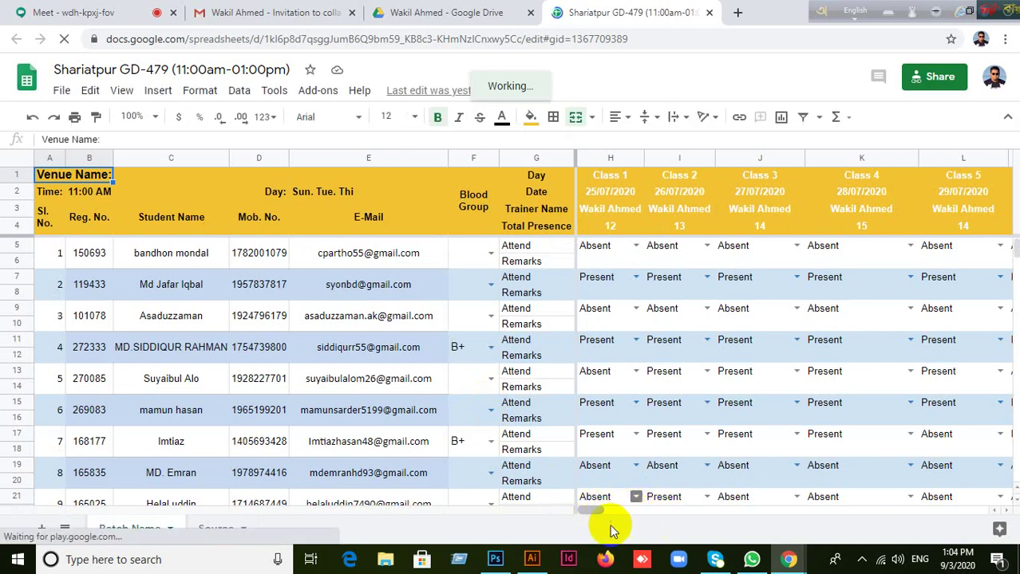
Bring the Class 31 column into view and mark student no. 1 as Absent in cell AL5.
scroll(606, 519, right, 3)
drag(644, 512, 741, 527)
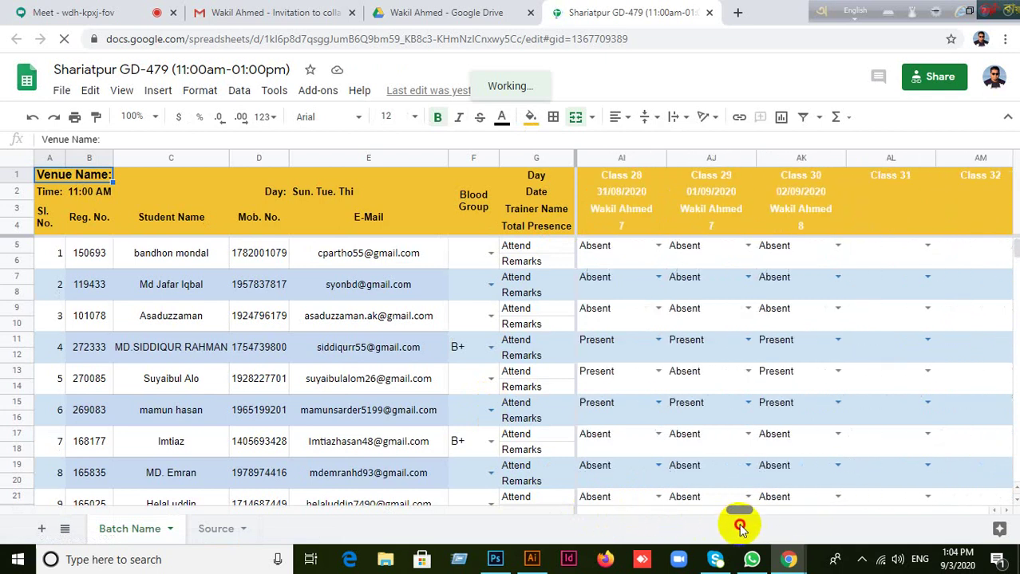
click(888, 196)
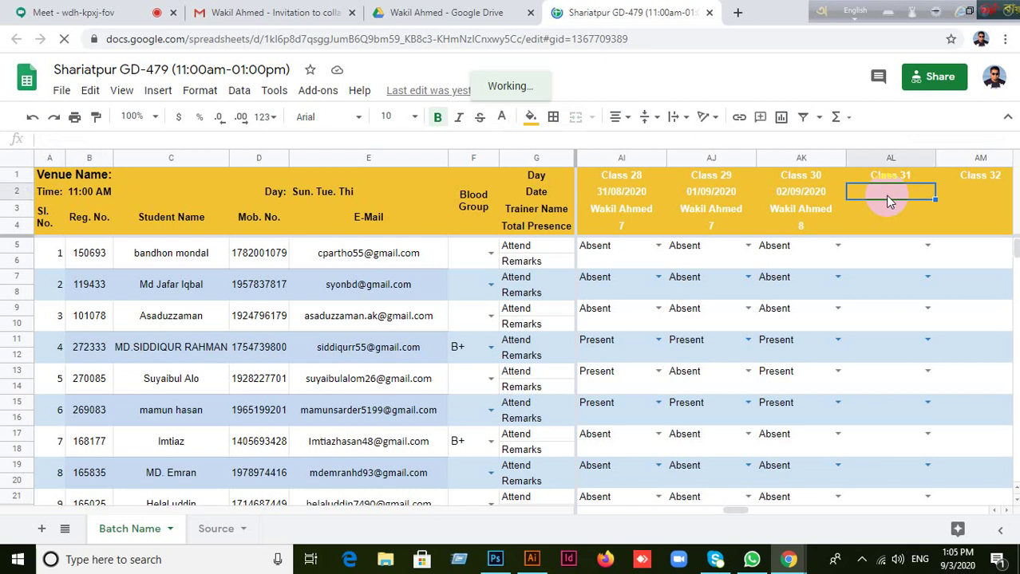
click(868, 251)
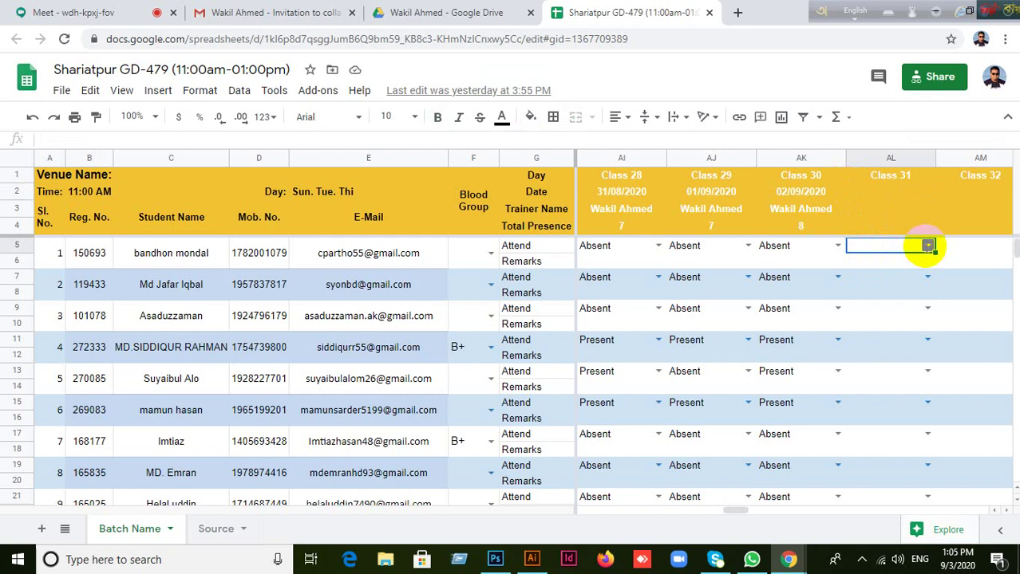
click(927, 246)
click(874, 281)
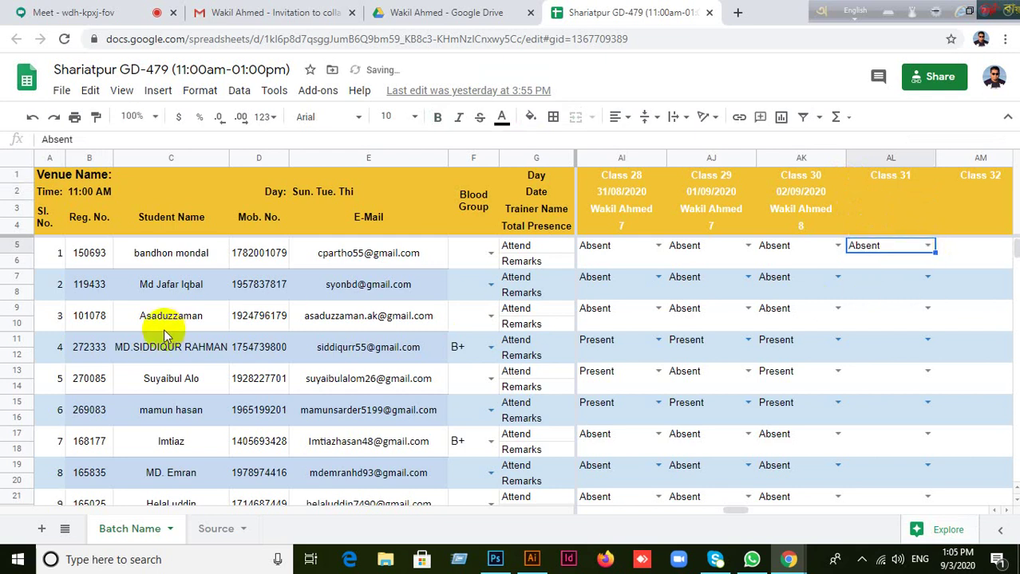
Enter Present for student no. 4 in cell AL11 of the Class 31 column and correct it to Absent.
click(898, 348)
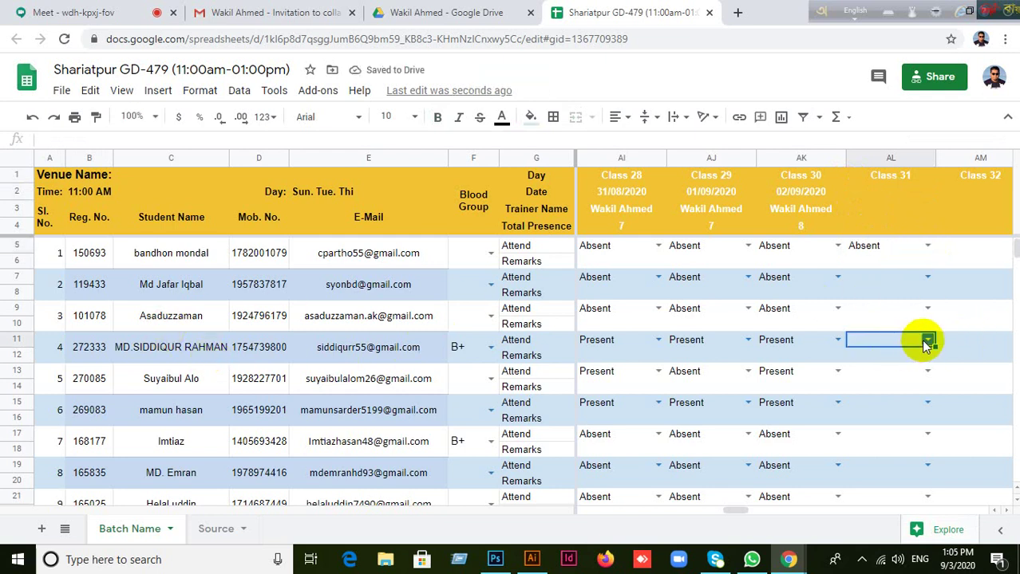
click(926, 342)
click(871, 355)
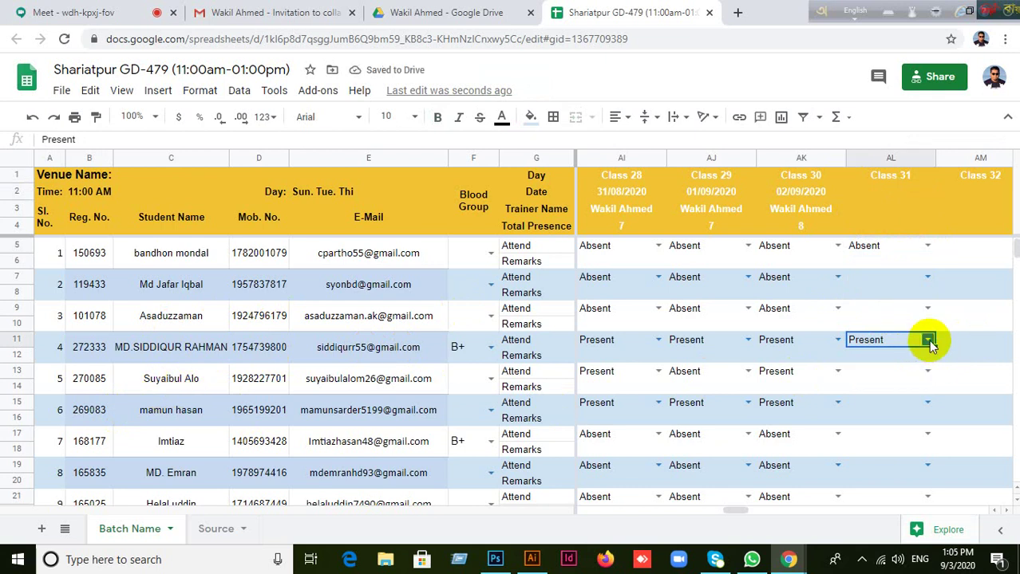
click(928, 340)
click(868, 375)
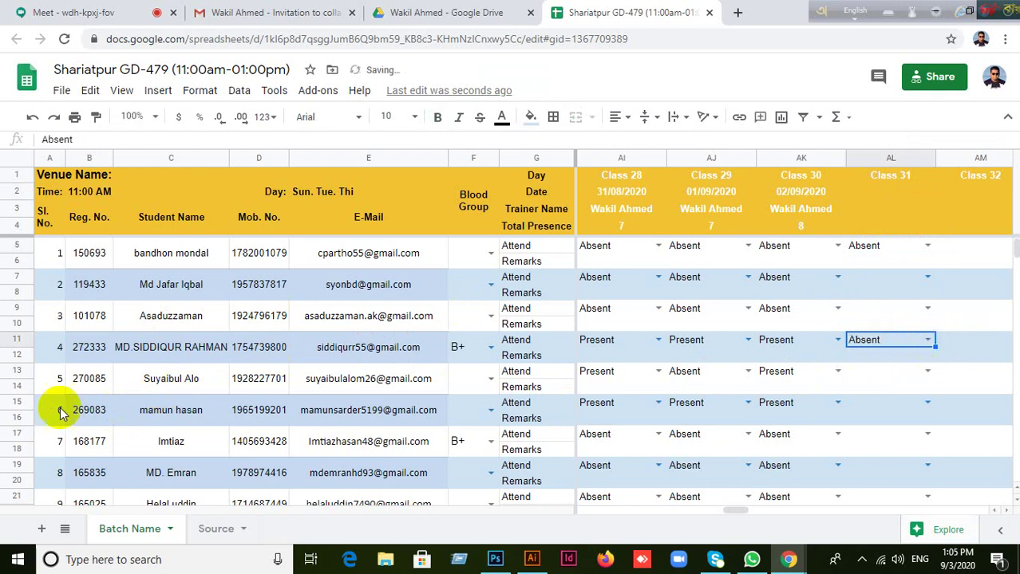
Mark students no. 5 and 6 as Present for Class 31 in cells AL13 and AL15.
click(882, 371)
click(926, 372)
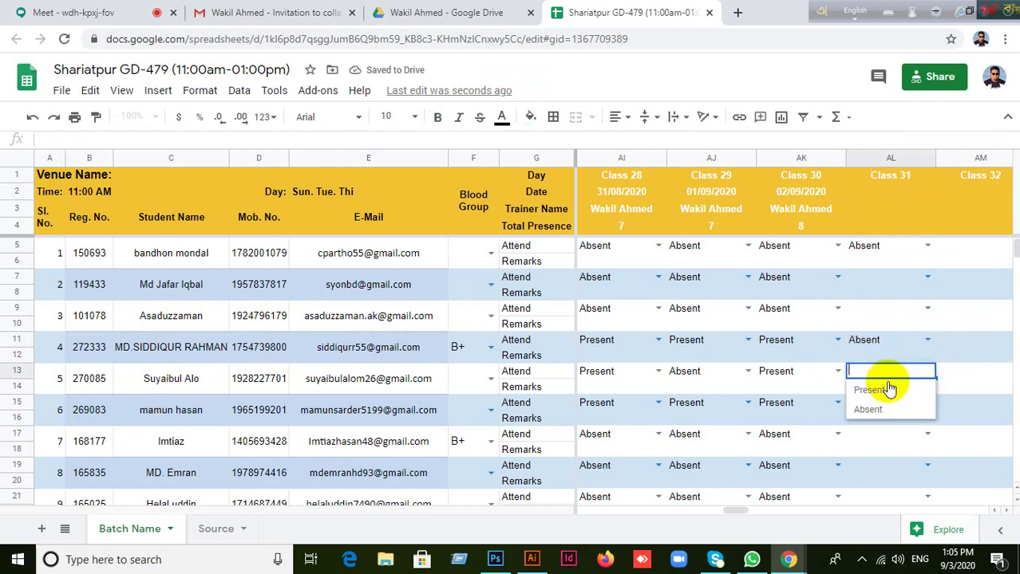
click(870, 389)
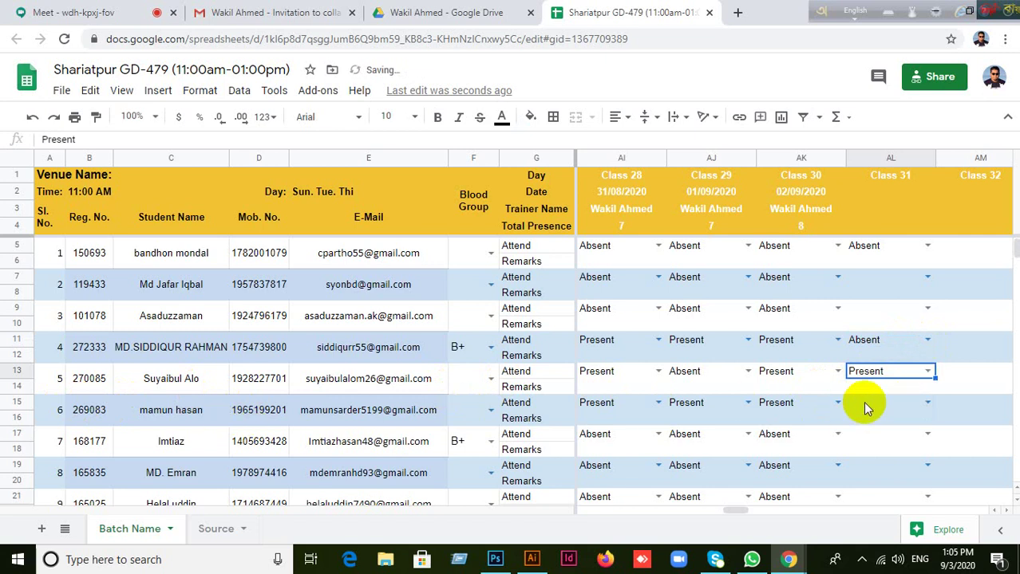
click(912, 405)
click(927, 405)
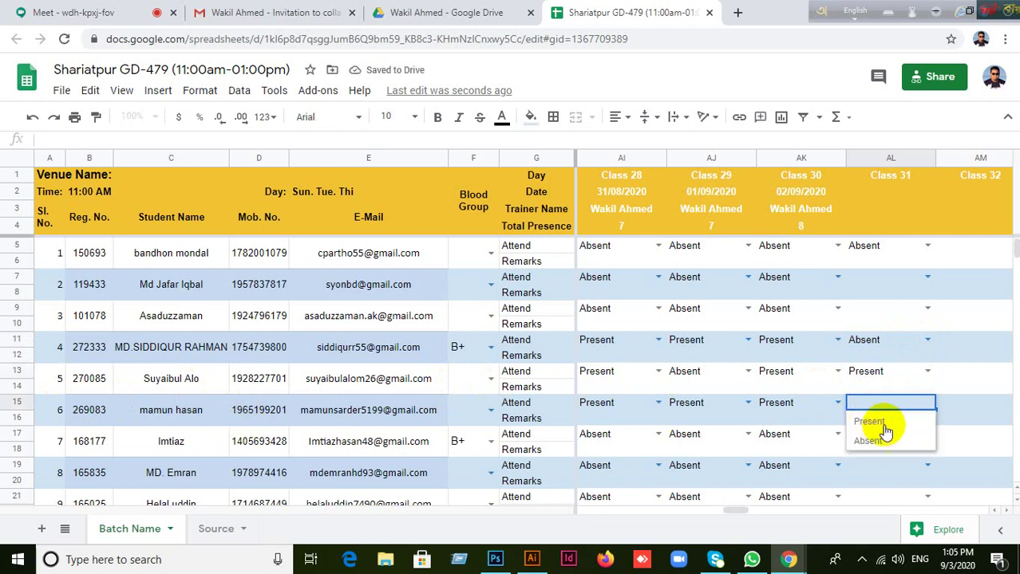
click(874, 420)
Mark student no. 13 as Present for Class 31 in cell AL29.
scroll(949, 413, down, 1)
scroll(949, 412, down, 3)
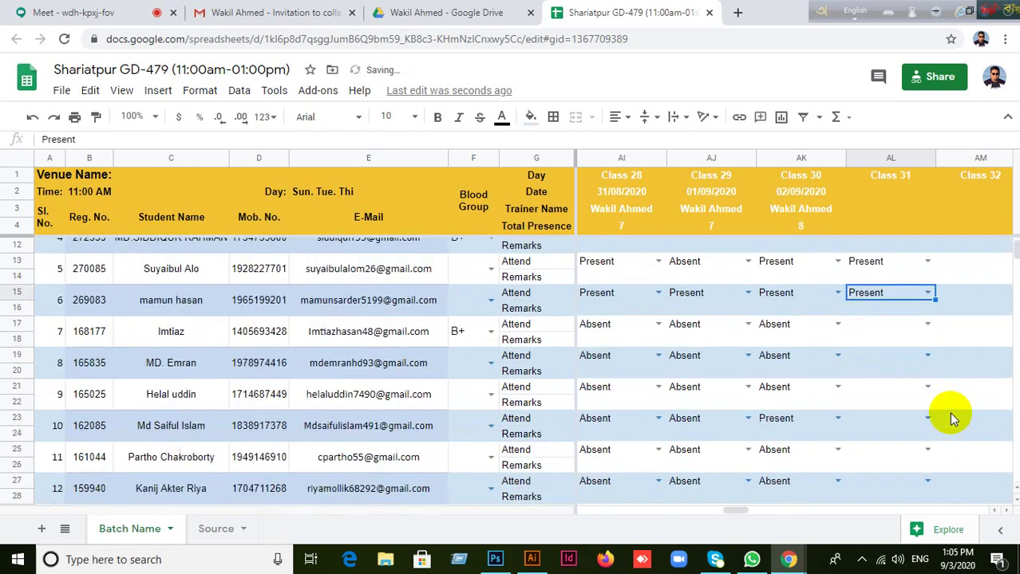
click(885, 328)
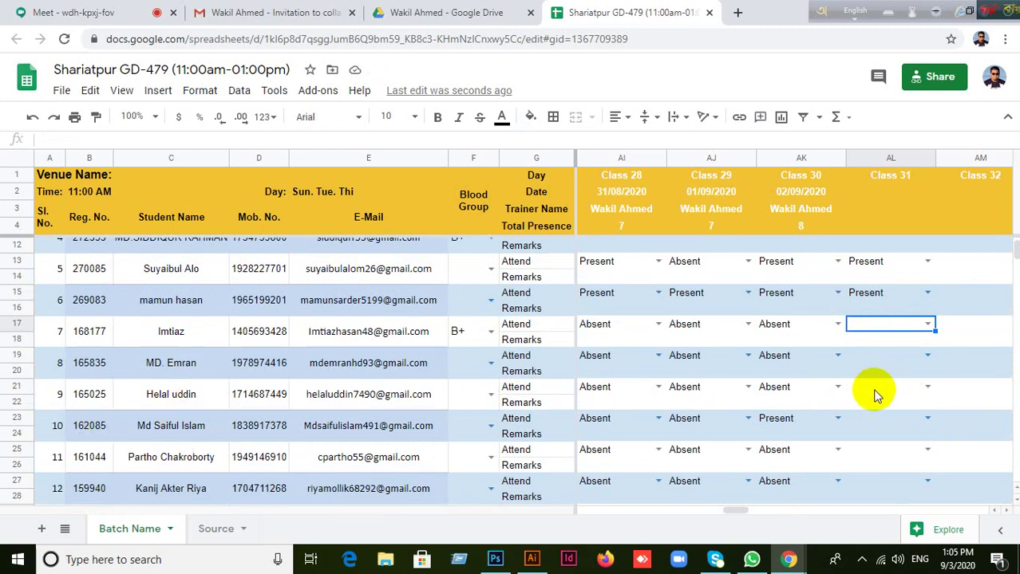
scroll(874, 390, down, 1)
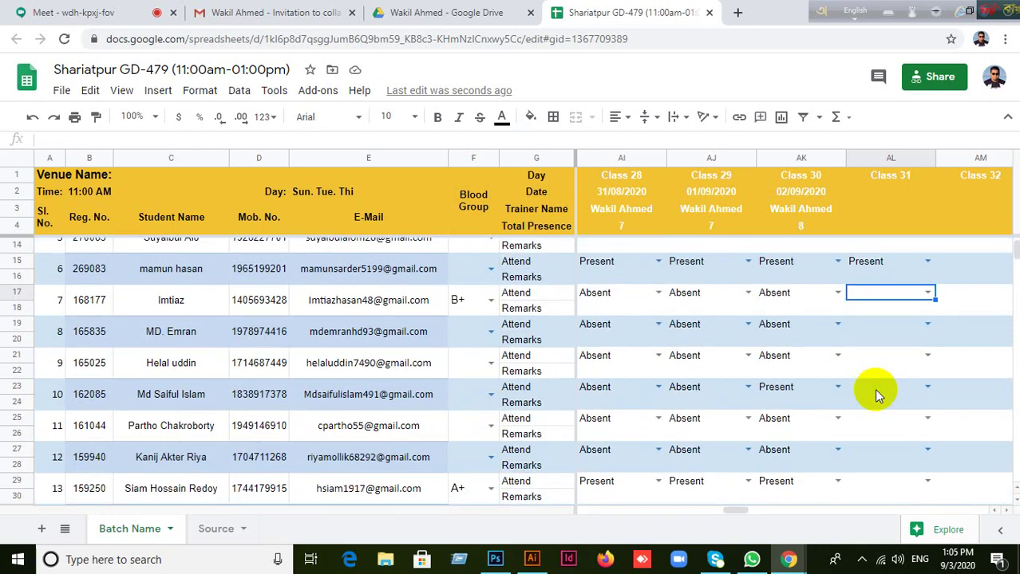
click(900, 428)
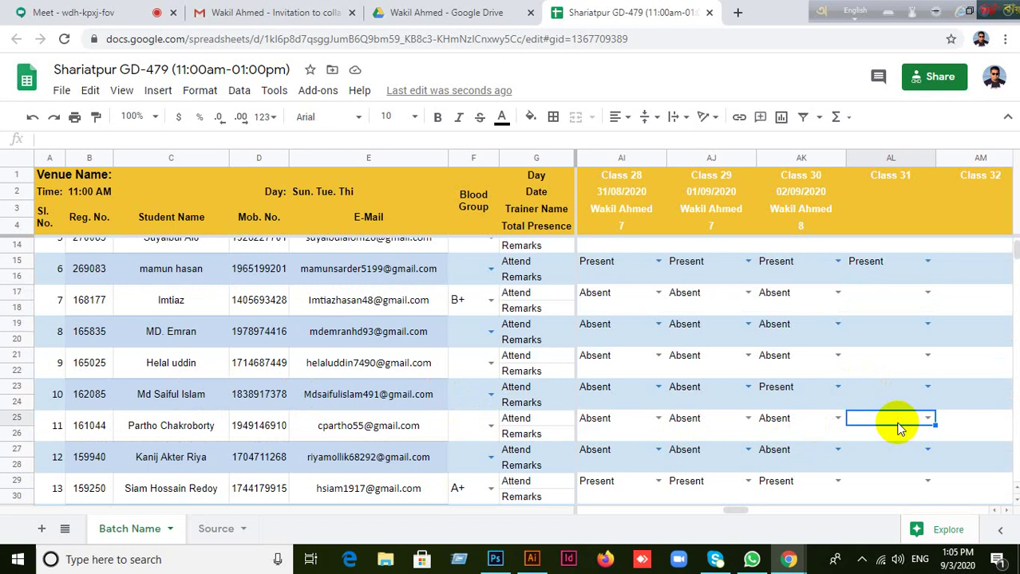
scroll(899, 429, down, 1)
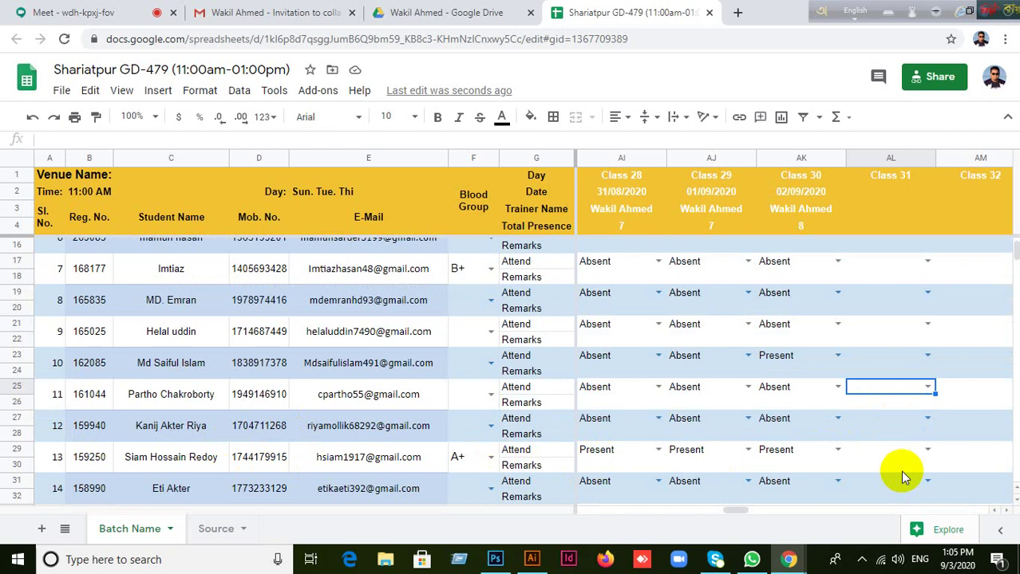
click(852, 457)
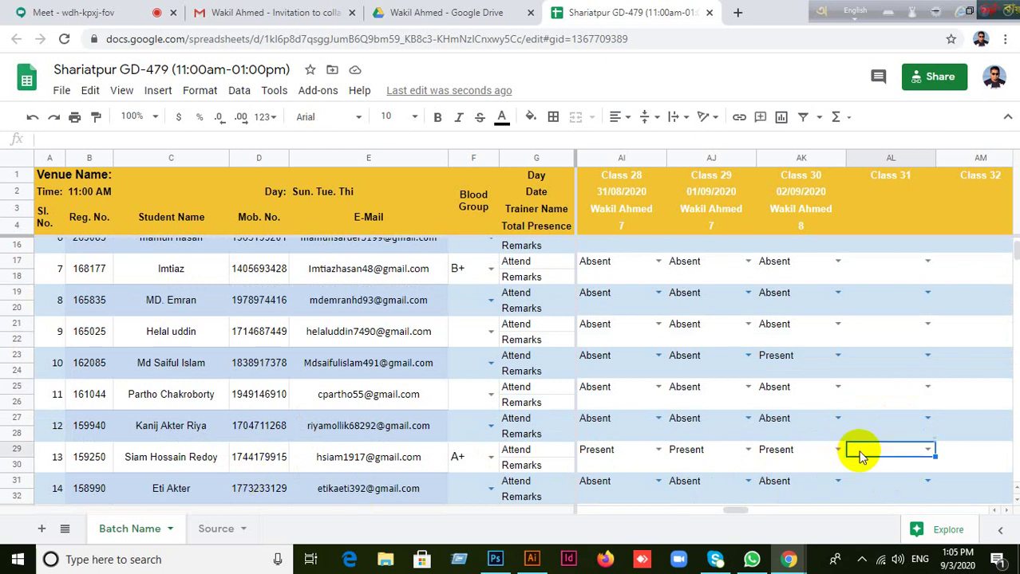
scroll(754, 448, down, 1)
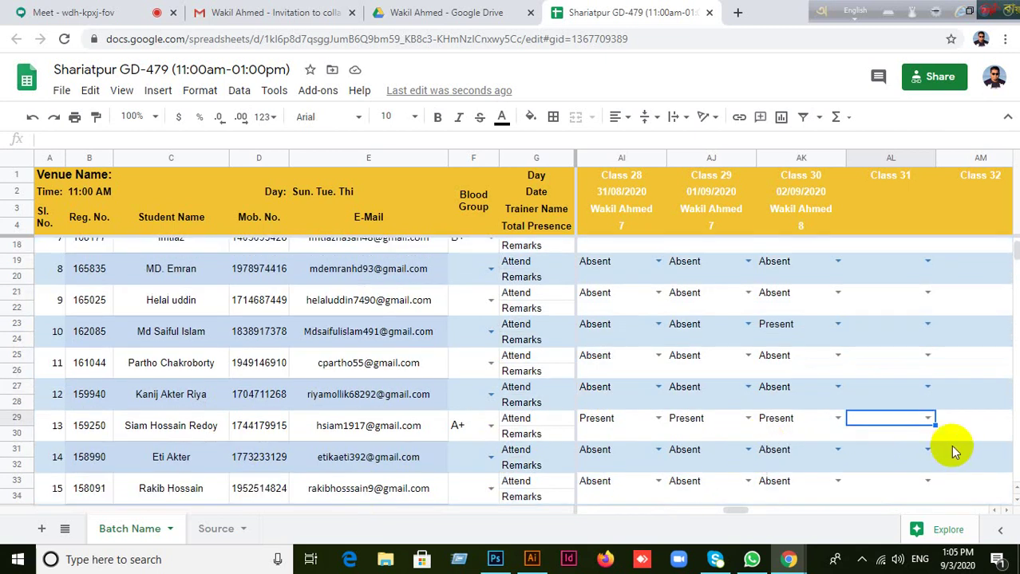
click(927, 418)
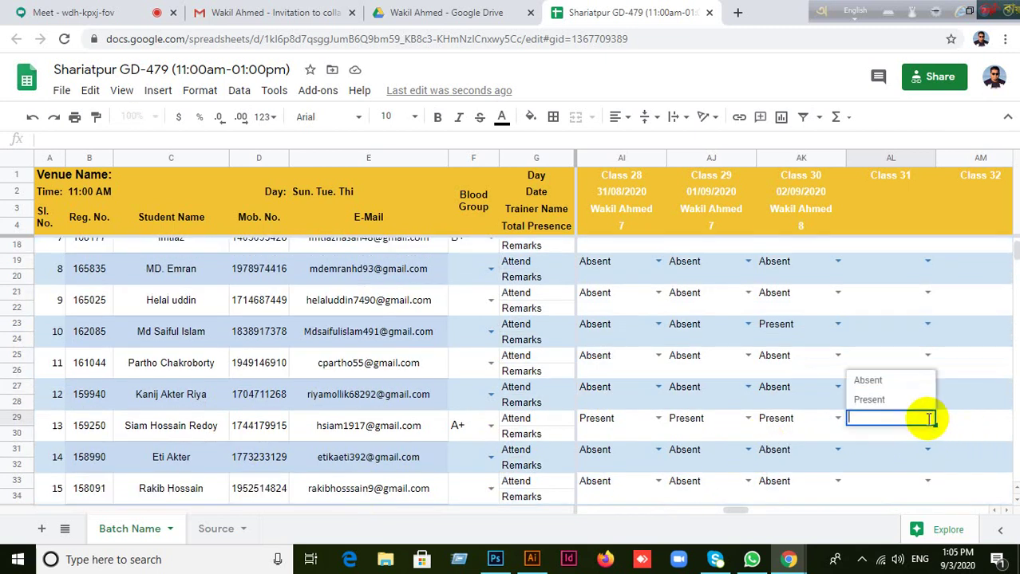
click(874, 400)
scroll(880, 438, down, 1)
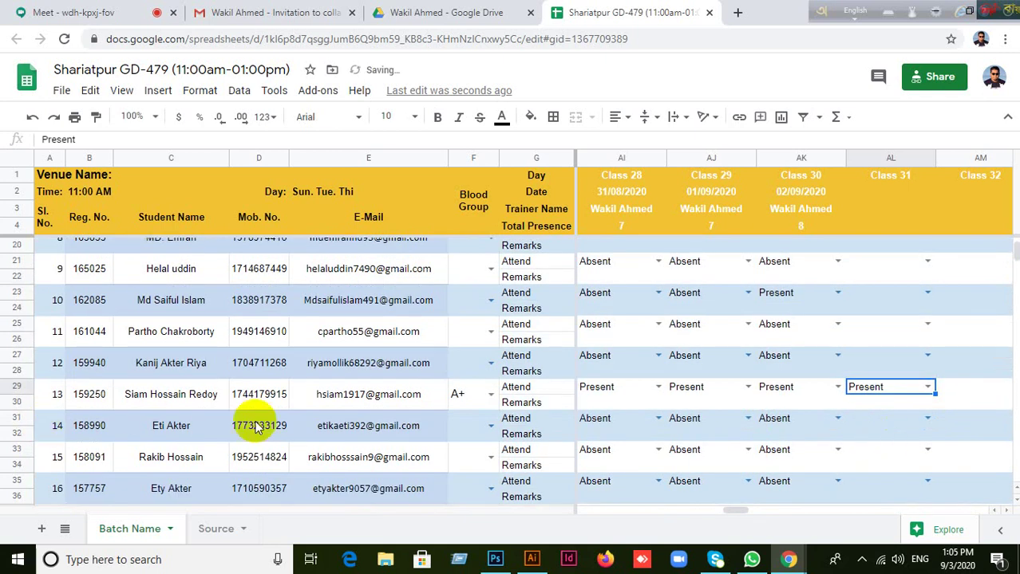
scroll(712, 478, down, 2)
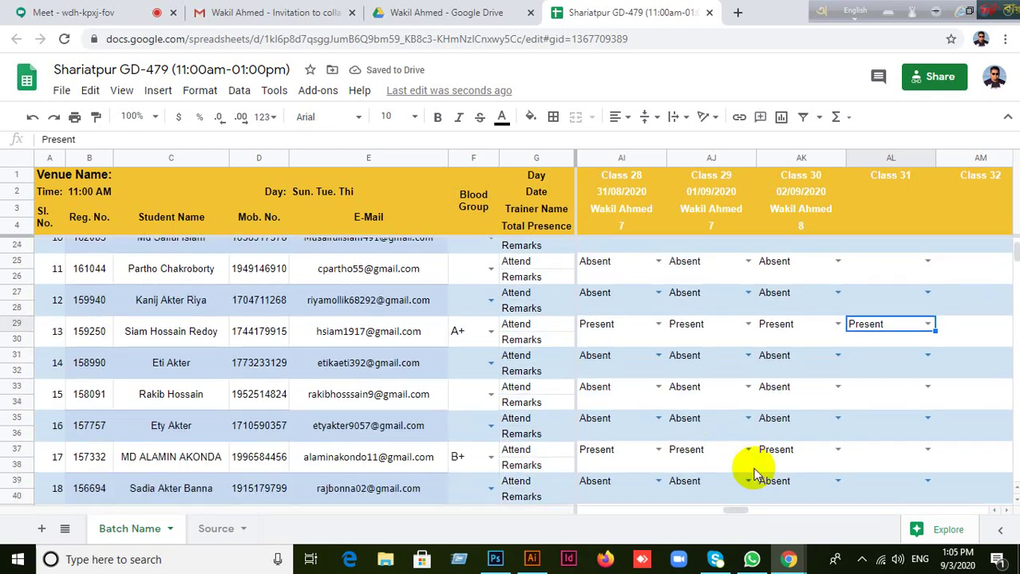
click(859, 452)
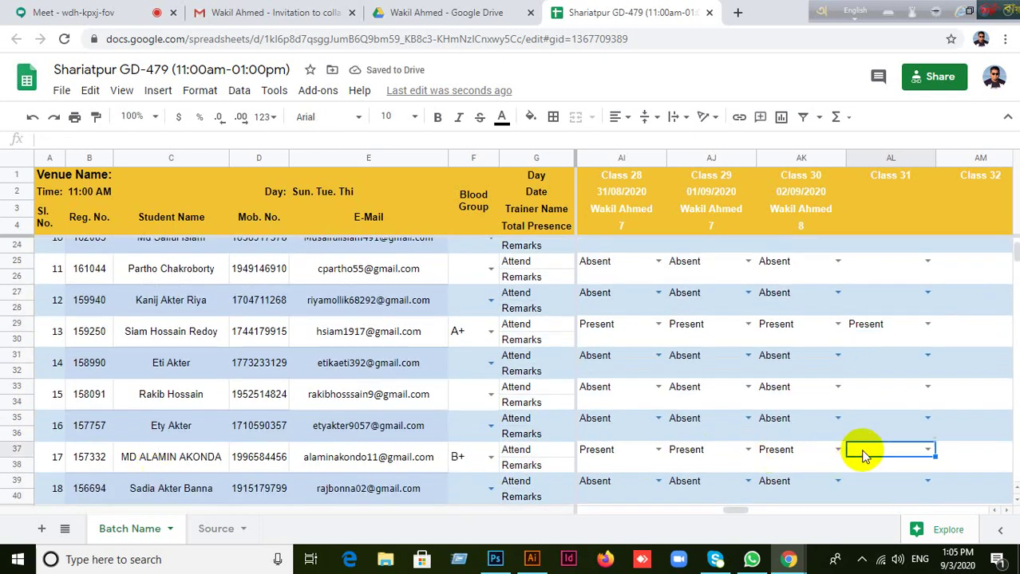
click(928, 450)
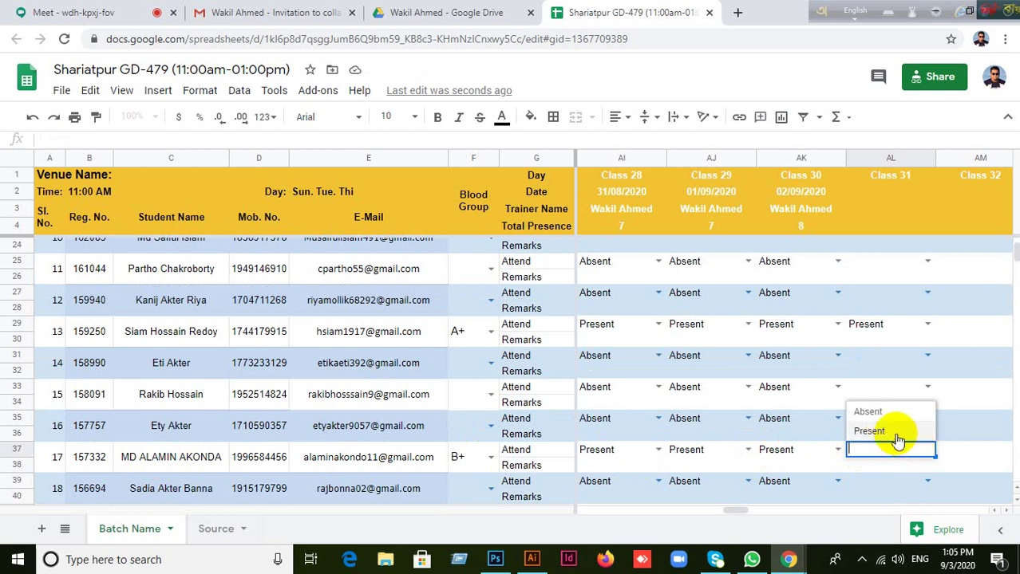
click(956, 455)
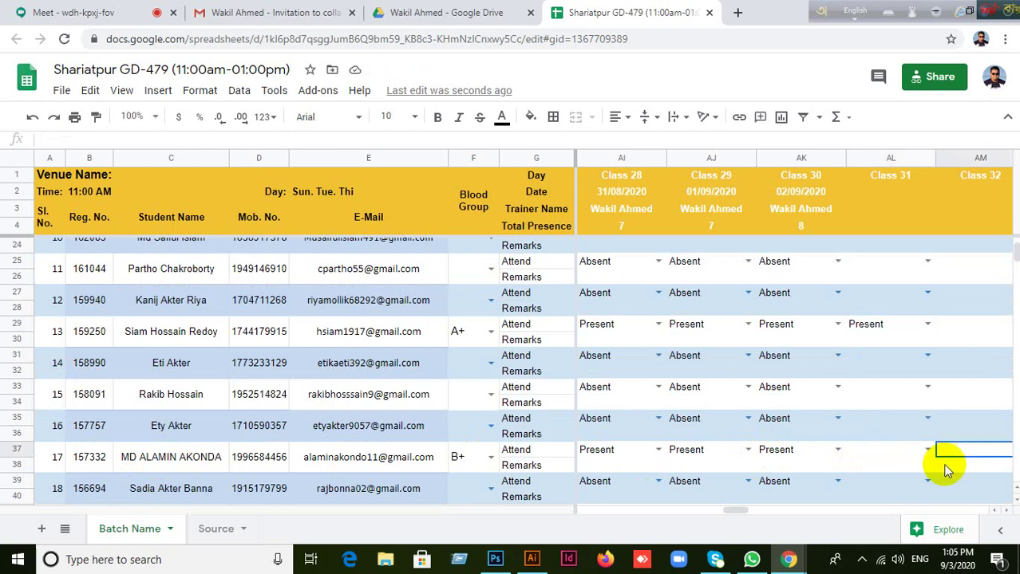
click(896, 477)
Mark student no. 20 as Present for Class 31 in cell AL43.
scroll(895, 476, down, 2)
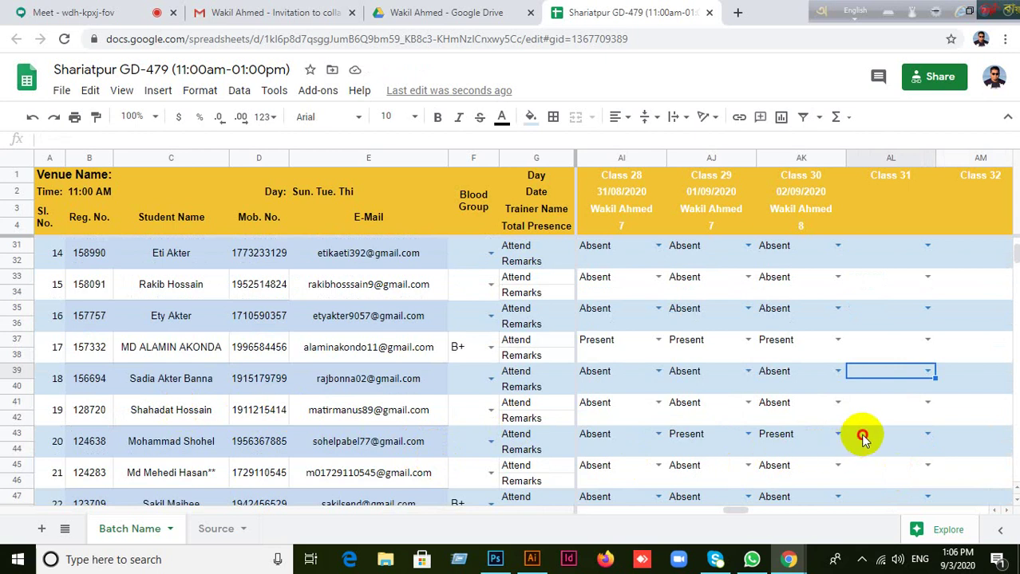
click(923, 437)
click(924, 437)
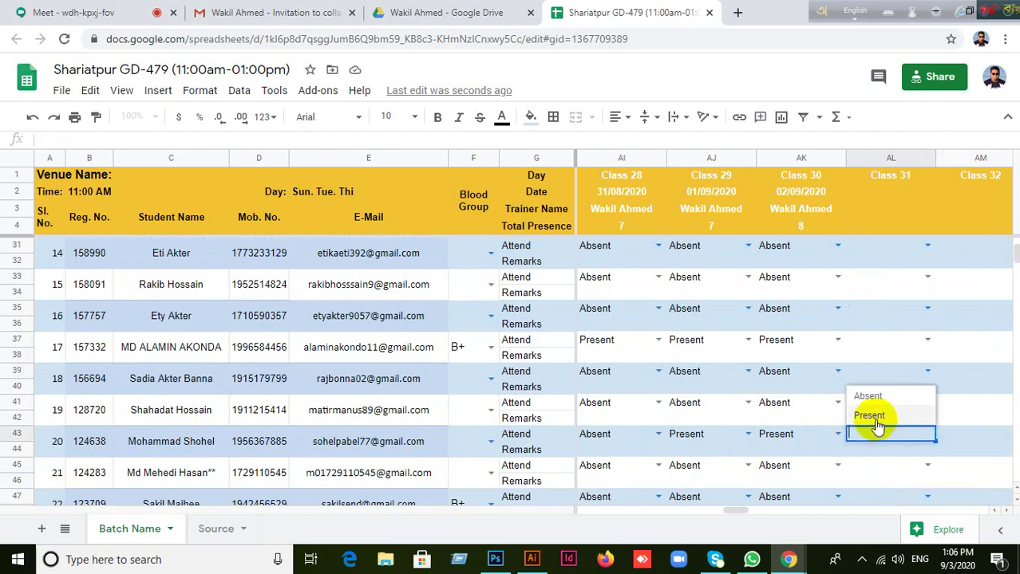
click(869, 415)
Fill the Class 30 Present entries of students no. 29 and 30 across into Class 31, cells AL61 and AL63.
scroll(872, 459, down, 1)
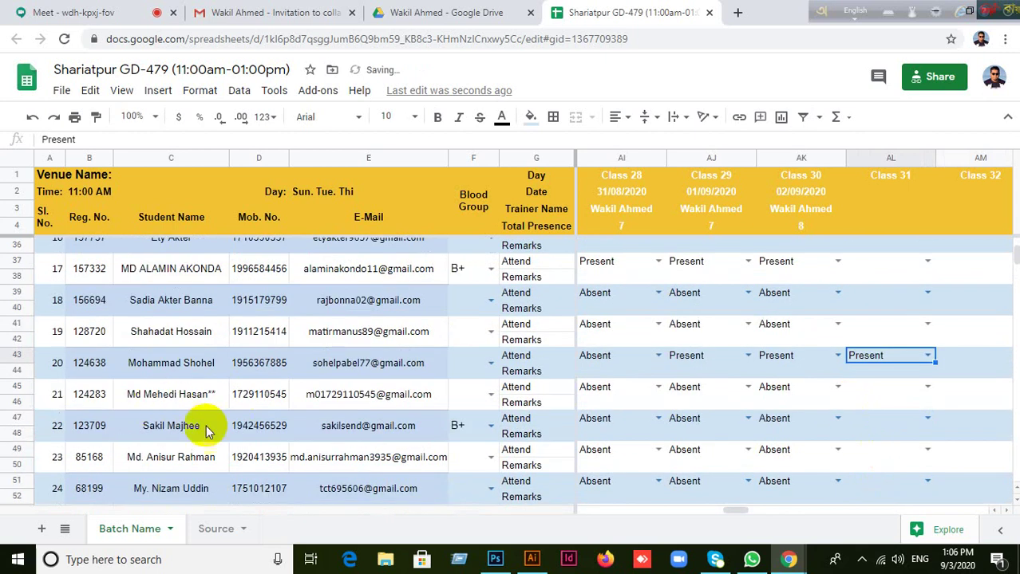
click(858, 483)
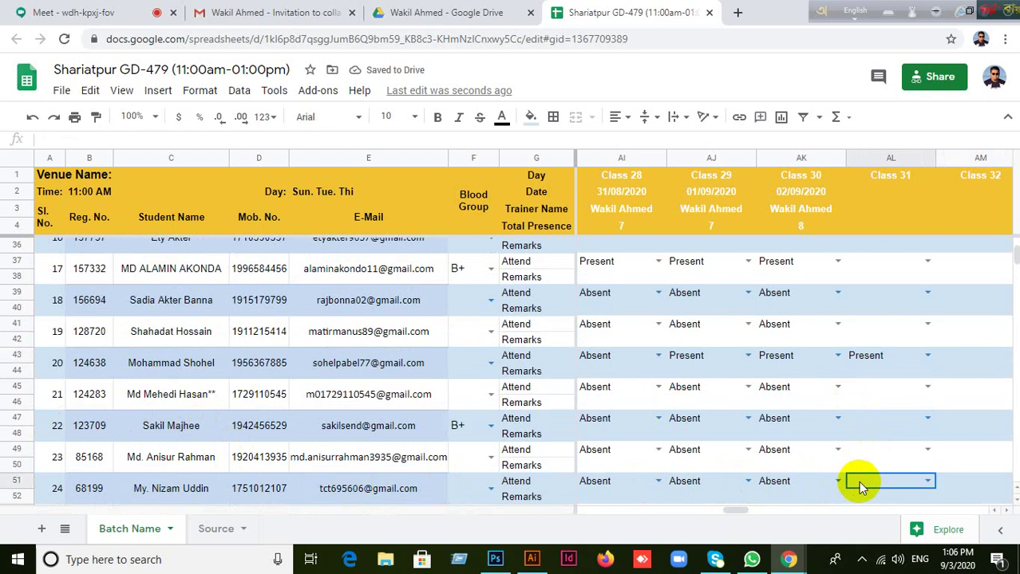
scroll(858, 483, down, 1)
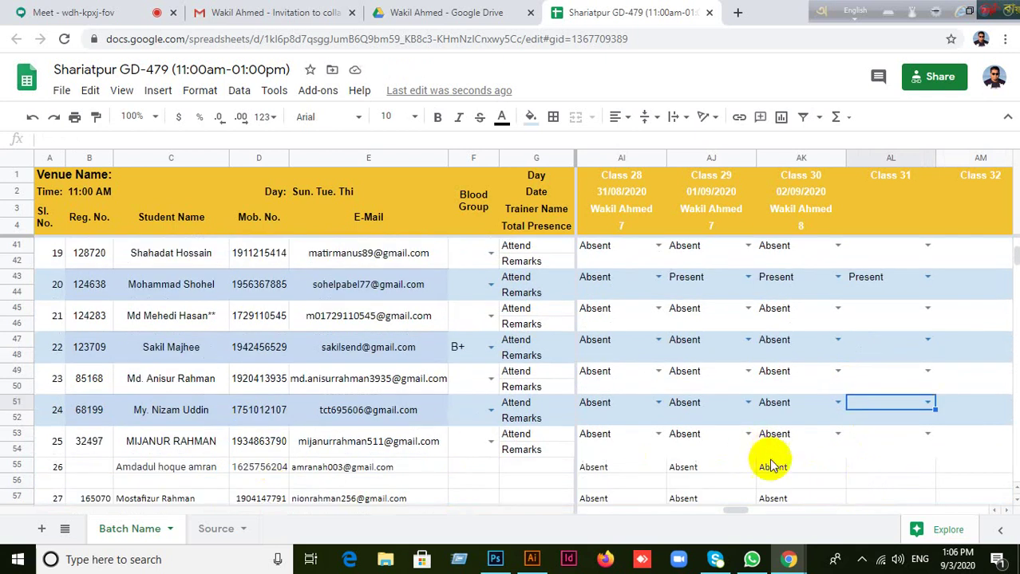
scroll(862, 471, down, 2)
scroll(193, 470, down, 1)
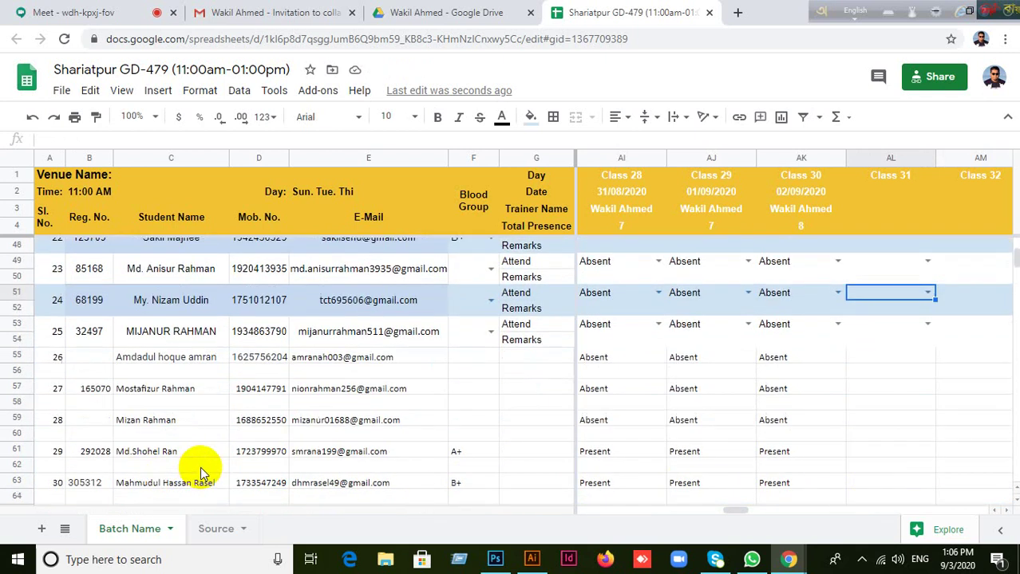
click(851, 452)
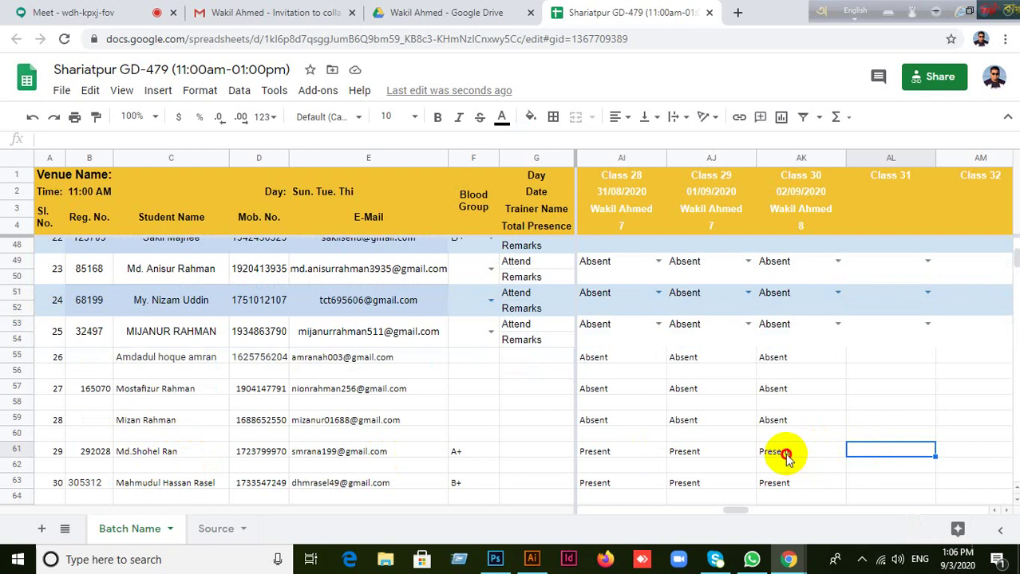
click(782, 451)
drag(845, 457, 867, 450)
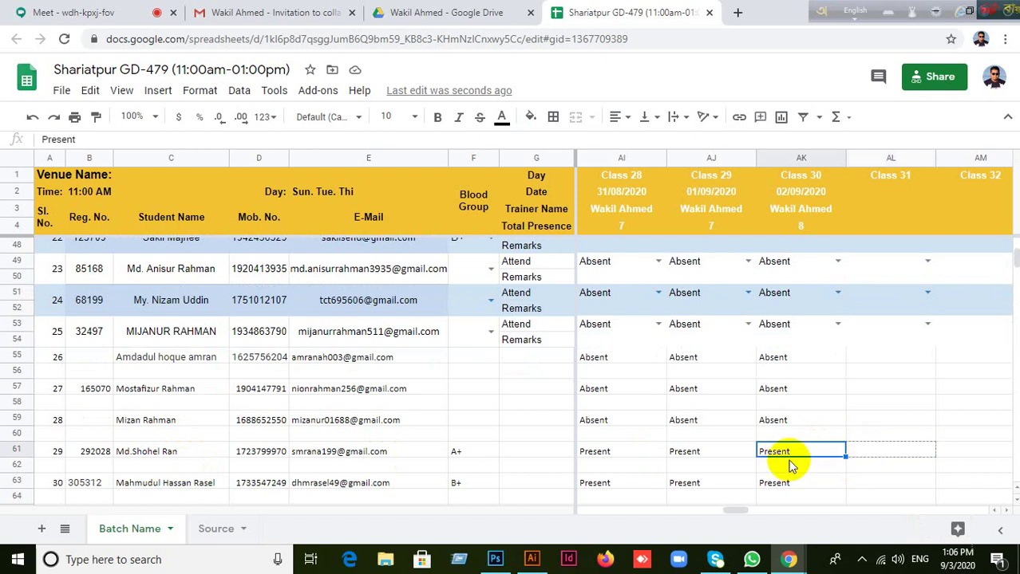
click(776, 484)
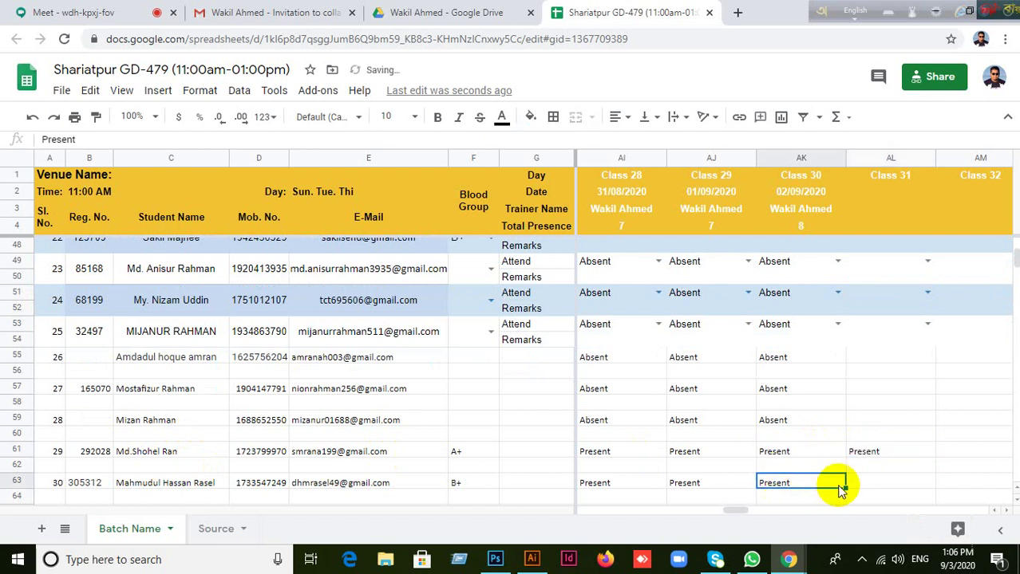
drag(844, 484, 874, 453)
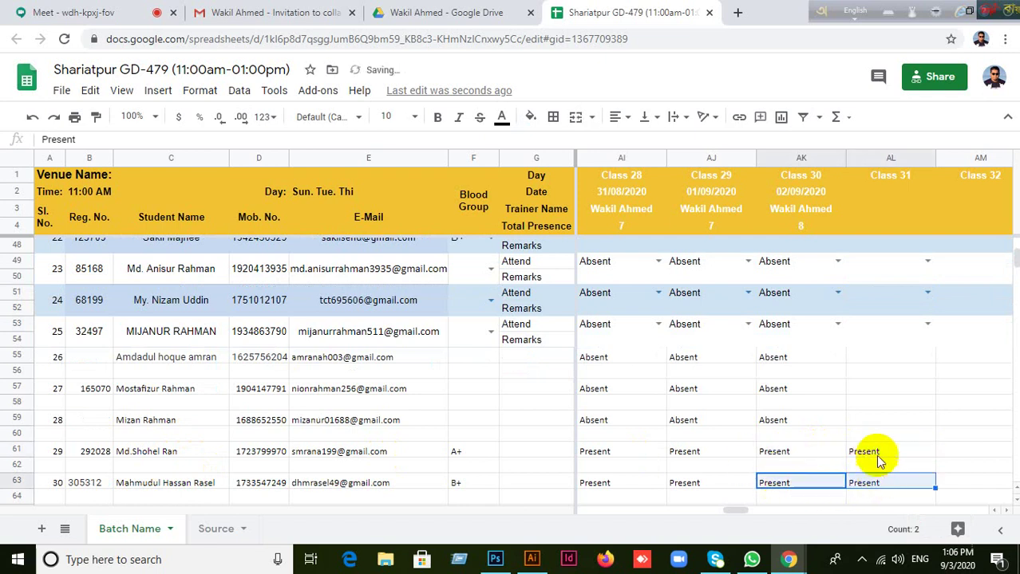
Review the student rows around the end of the list and further up for their Class 31 entries.
scroll(878, 442, up, 5)
scroll(878, 443, down, 8)
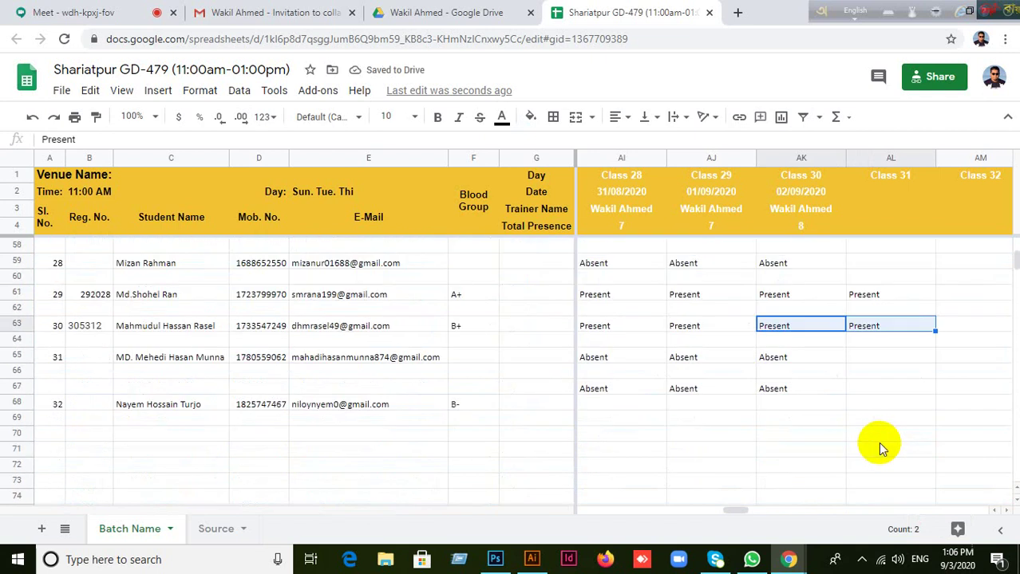
click(143, 359)
scroll(551, 391, up, 1)
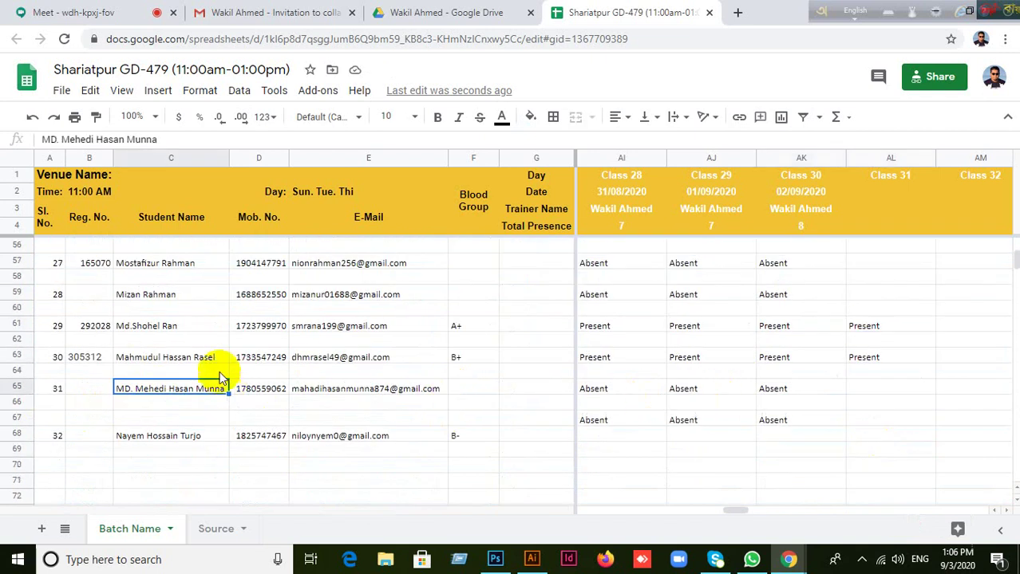
scroll(189, 299, up, 1)
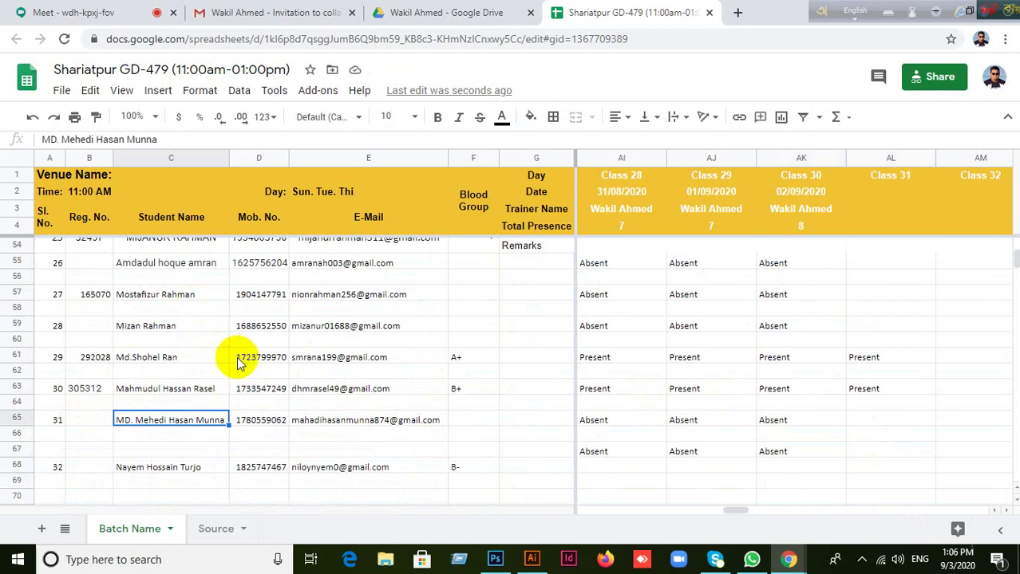
scroll(724, 415, up, 12)
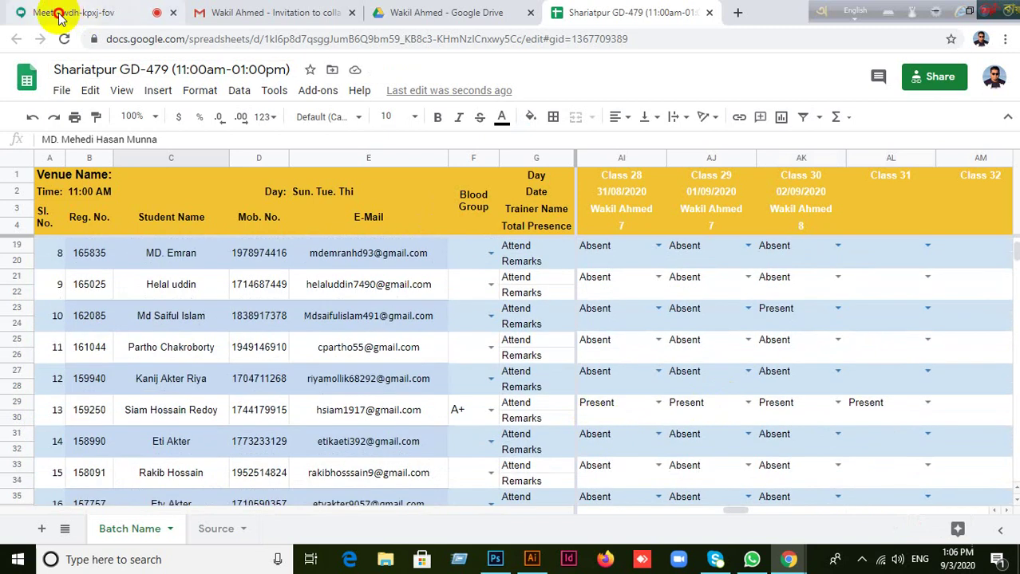
Switch to the Google Meet call, leave the meeting and close its page.
click(60, 18)
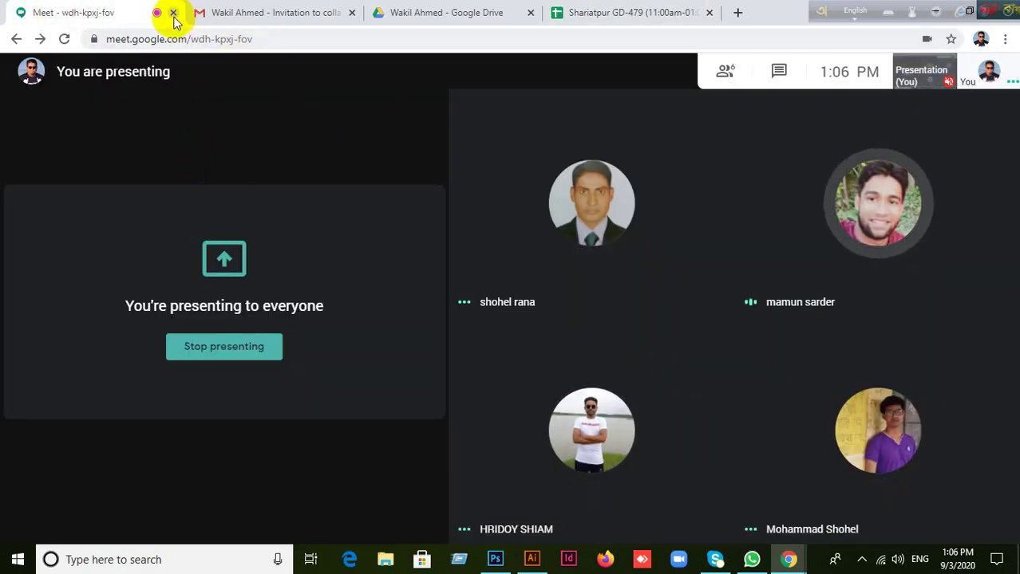
mouse_move(551, 220)
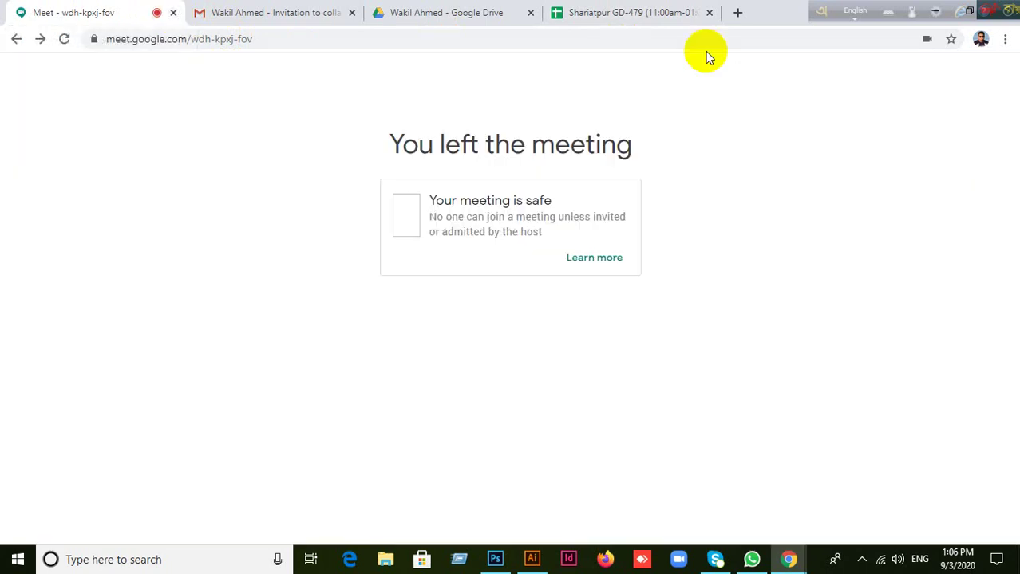
key(ctrl+w)
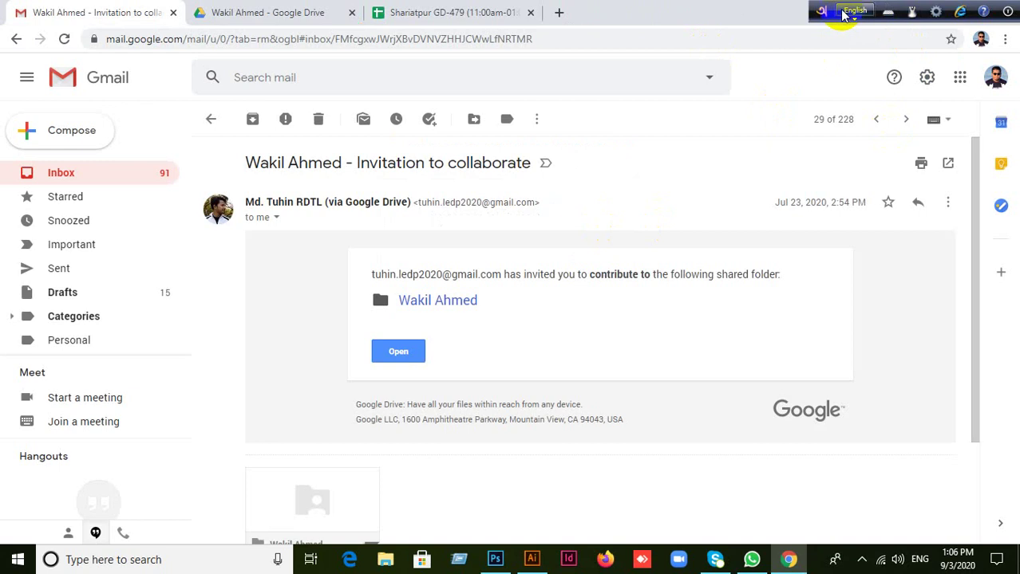
Move the language bar off the window controls and minimize Chrome, Illustrator and WhatsApp to reach the desktop.
drag(834, 18, 617, 18)
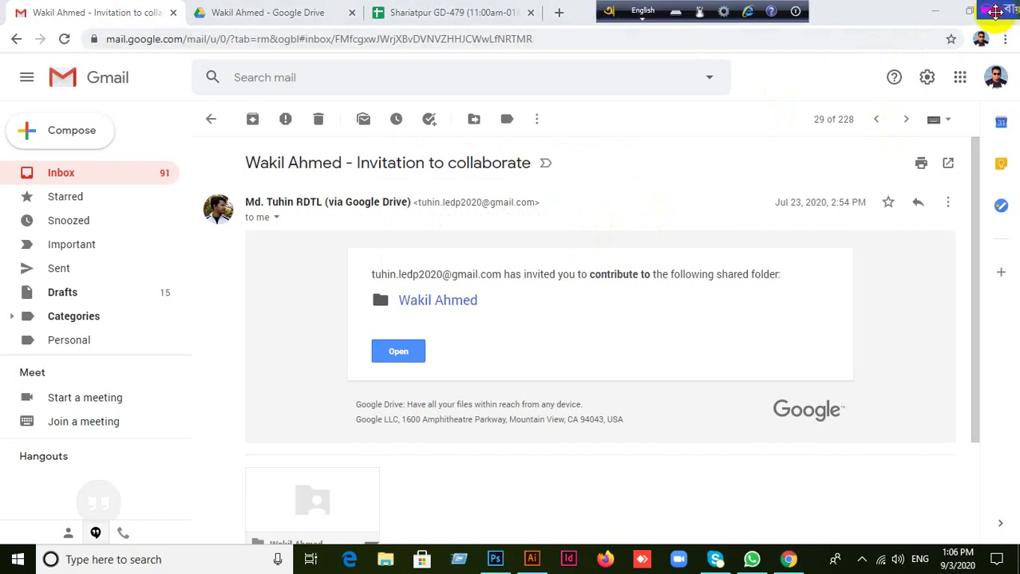
click(929, 17)
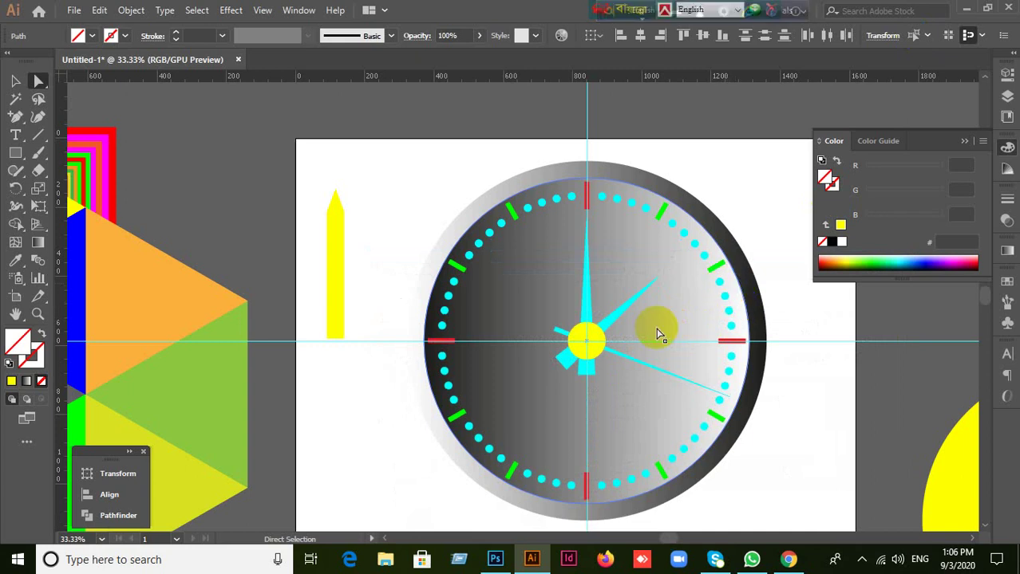
click(969, 11)
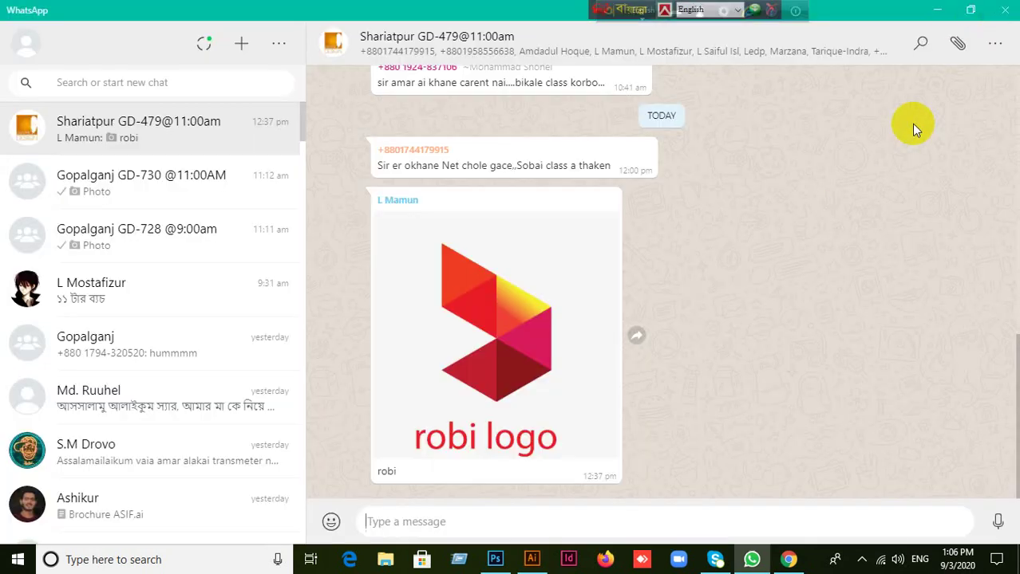
click(940, 13)
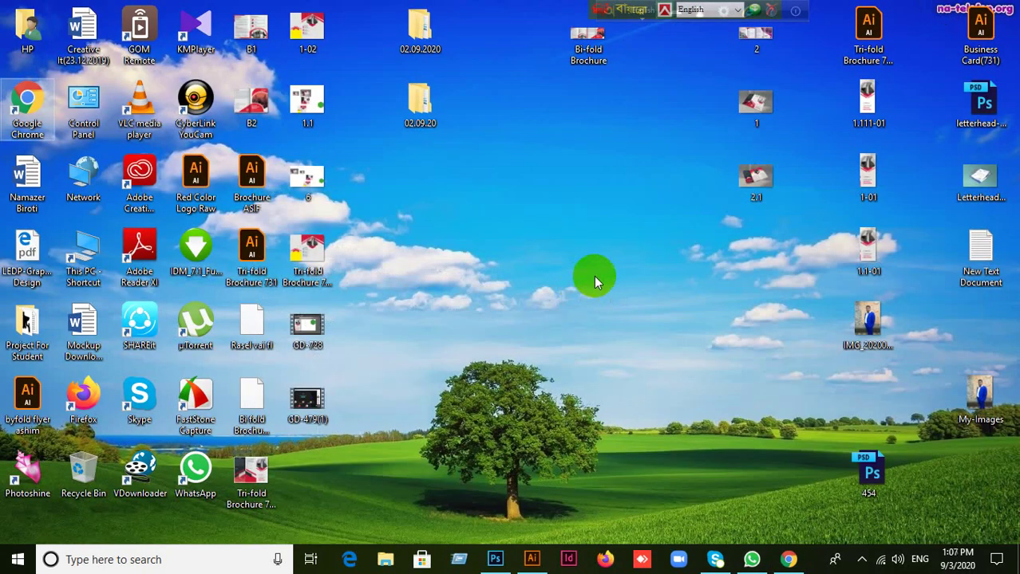